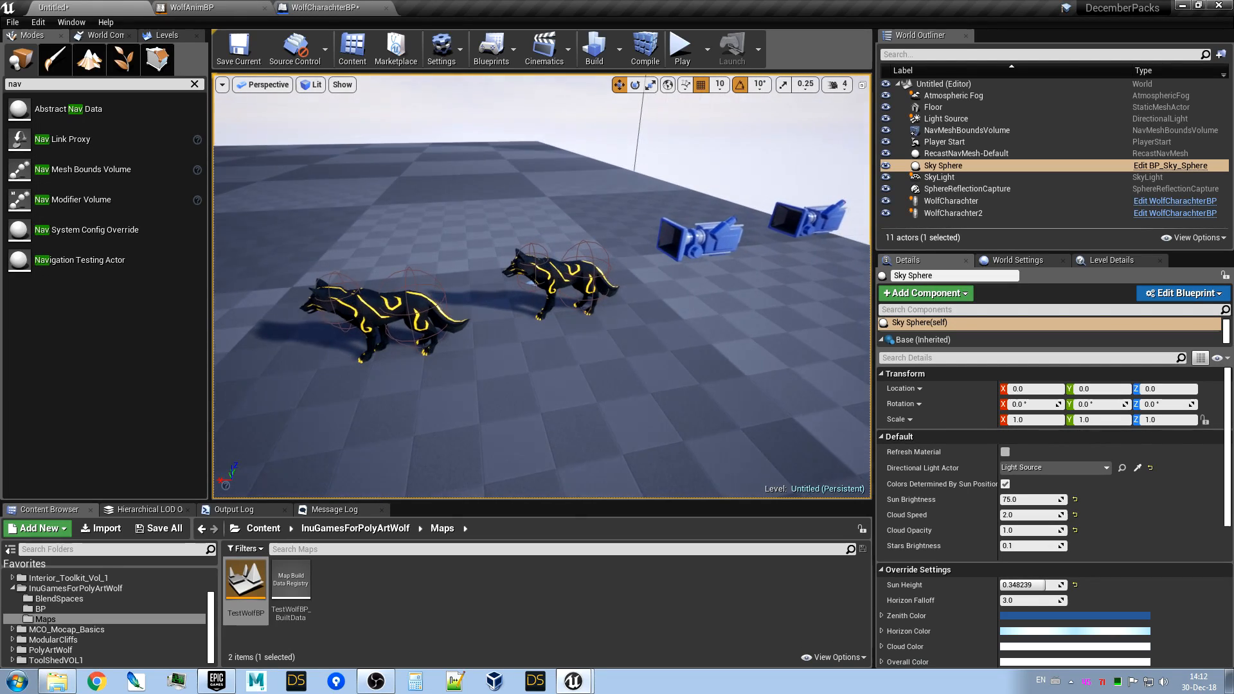
key(w)
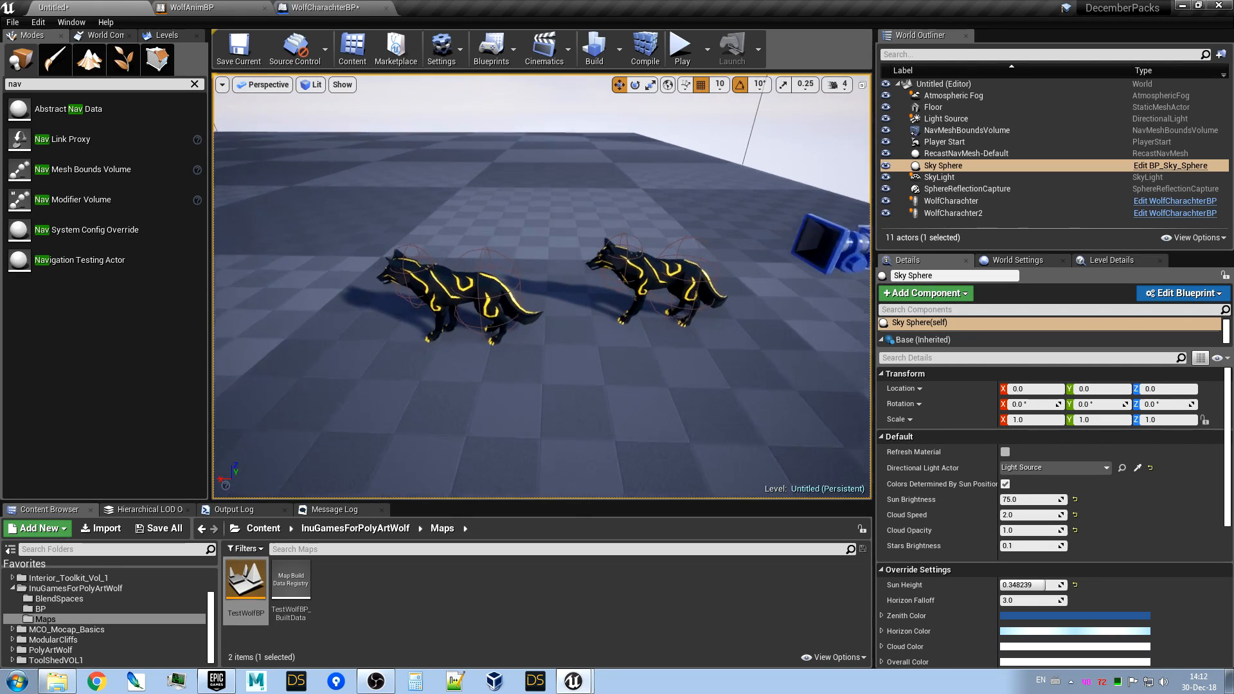
key(a)
right_drag(585, 398, 639, 402)
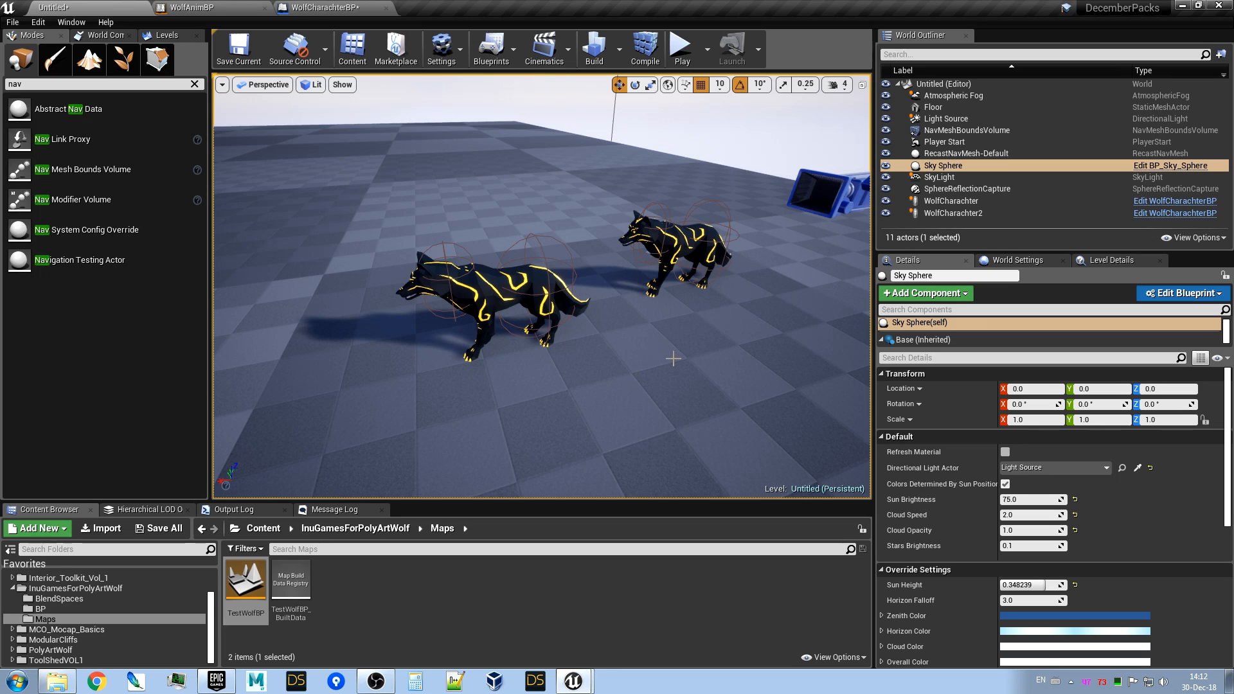
mouse_move(674, 358)
right_down()
mouse_move(616, 355)
mouse_move(678, 361)
right_up()
key(w)
key(s)
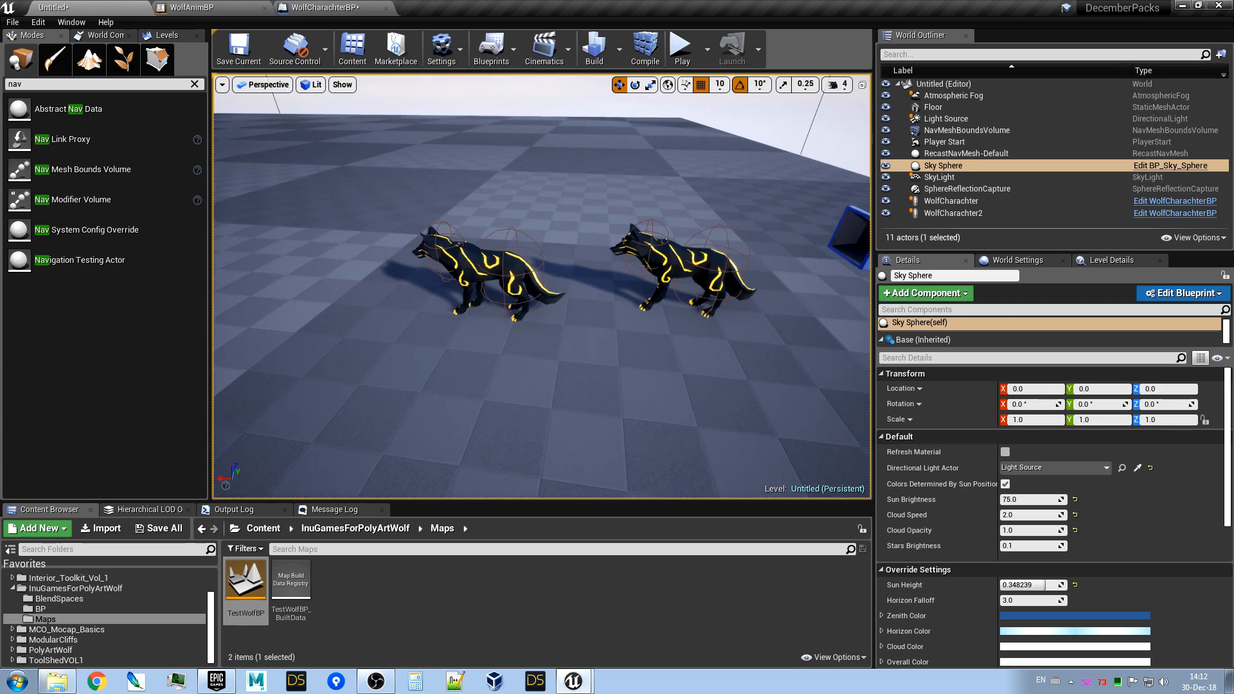
Play the level in the editor, run the wolf character around in several directions, and end the play session.
click(682, 49)
click(701, 218)
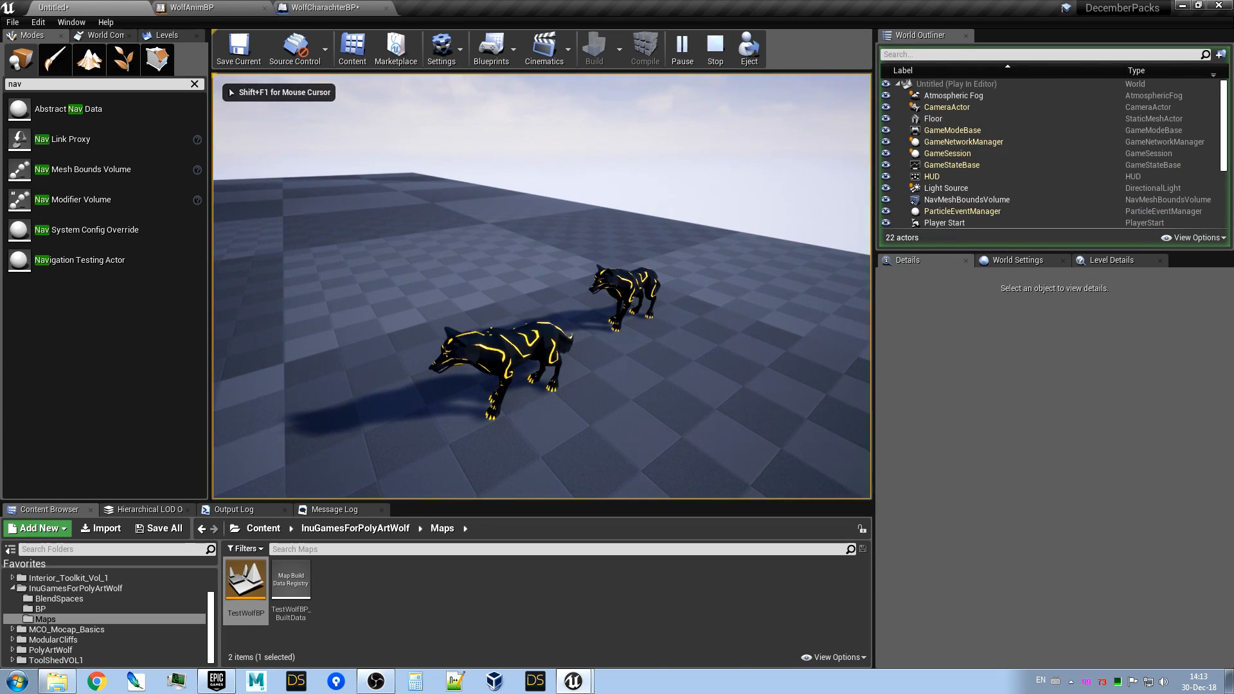
key(s)
key(a)
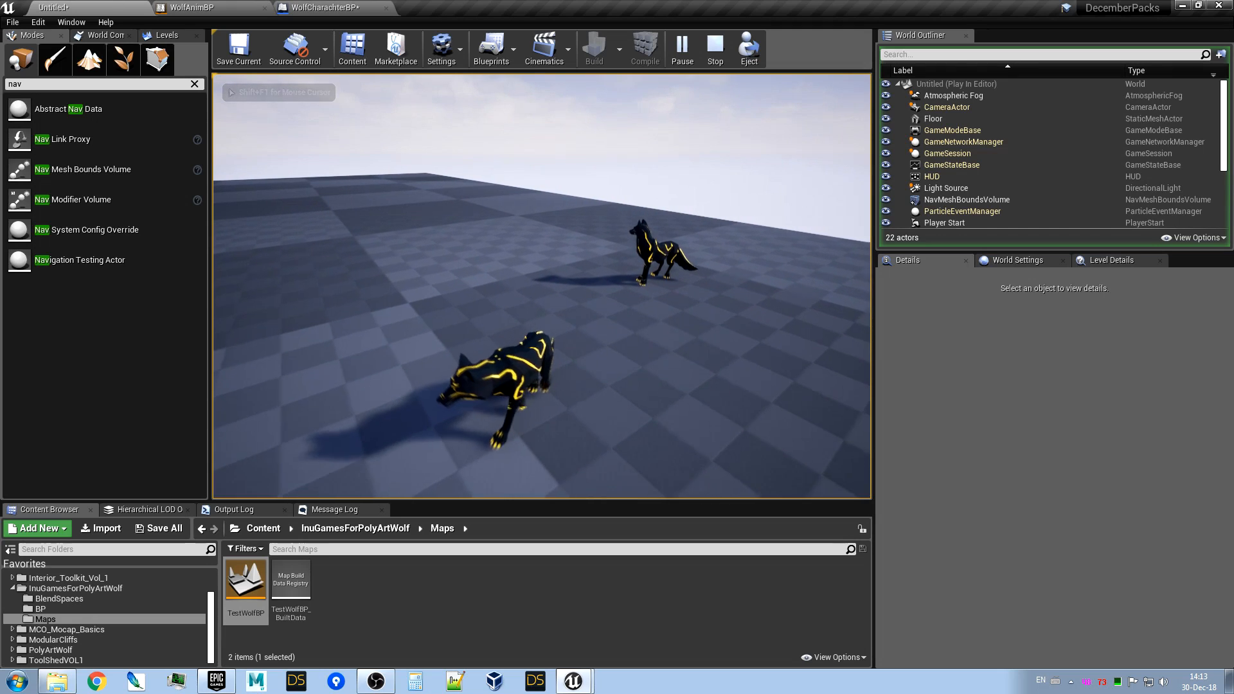
key(s)
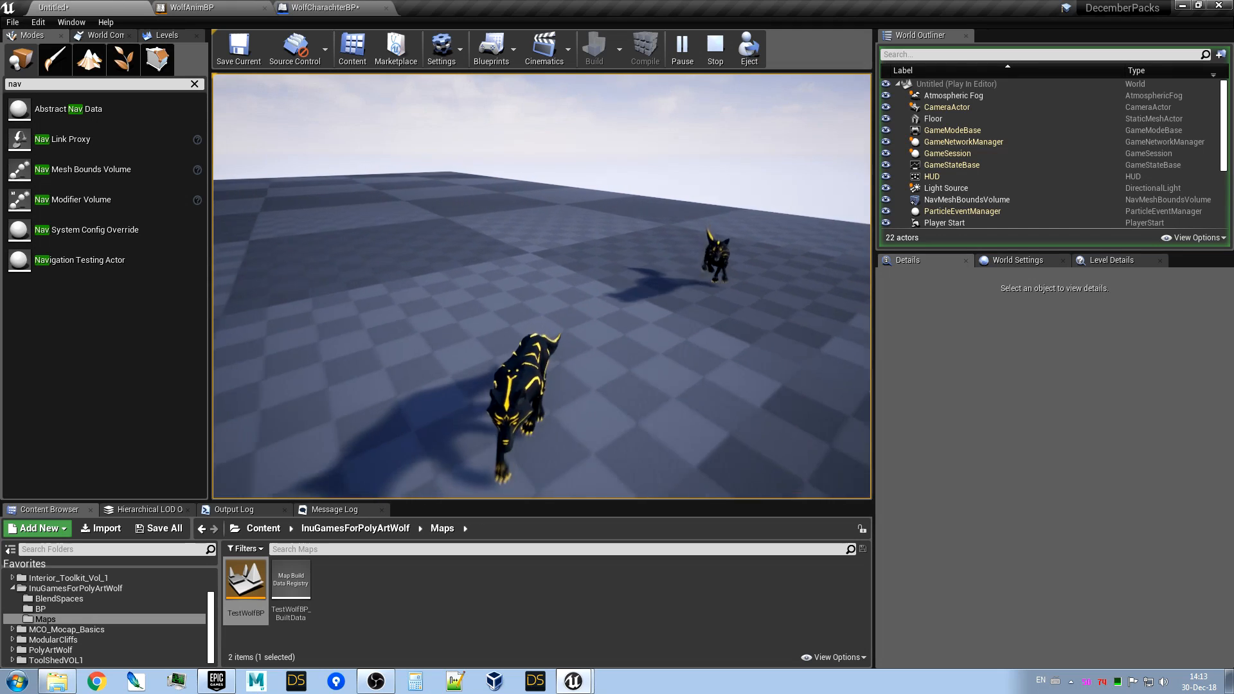
key(d)
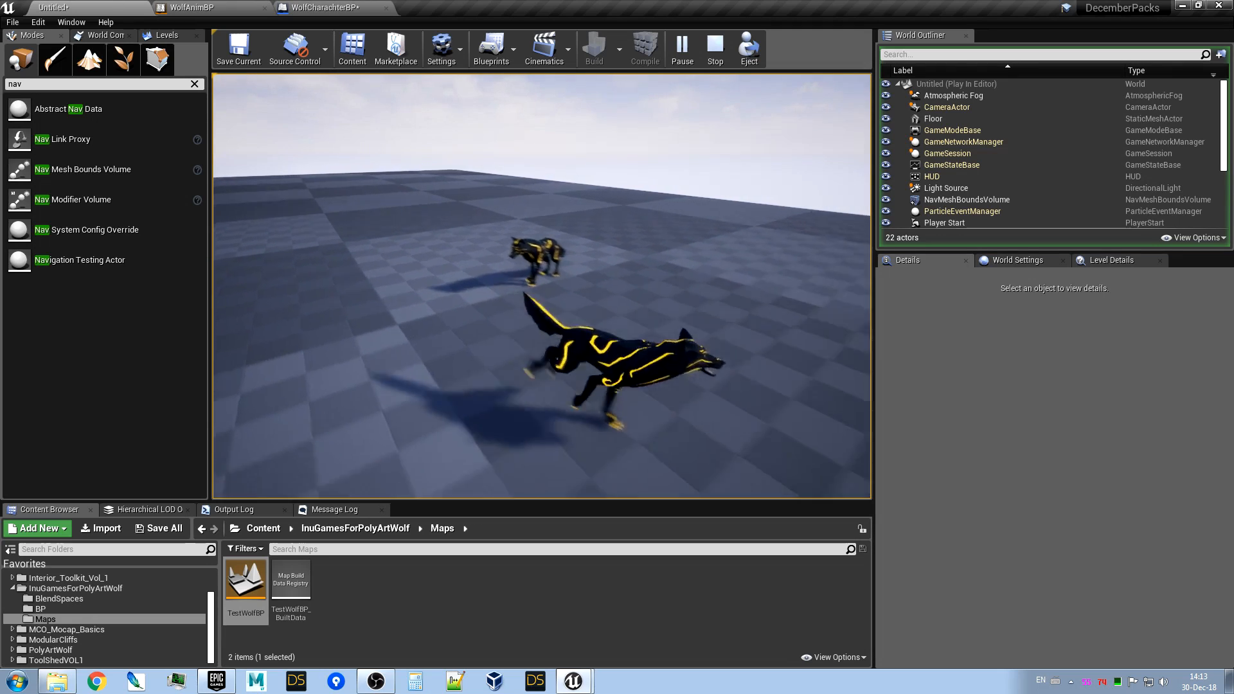
key(s)
key(a)
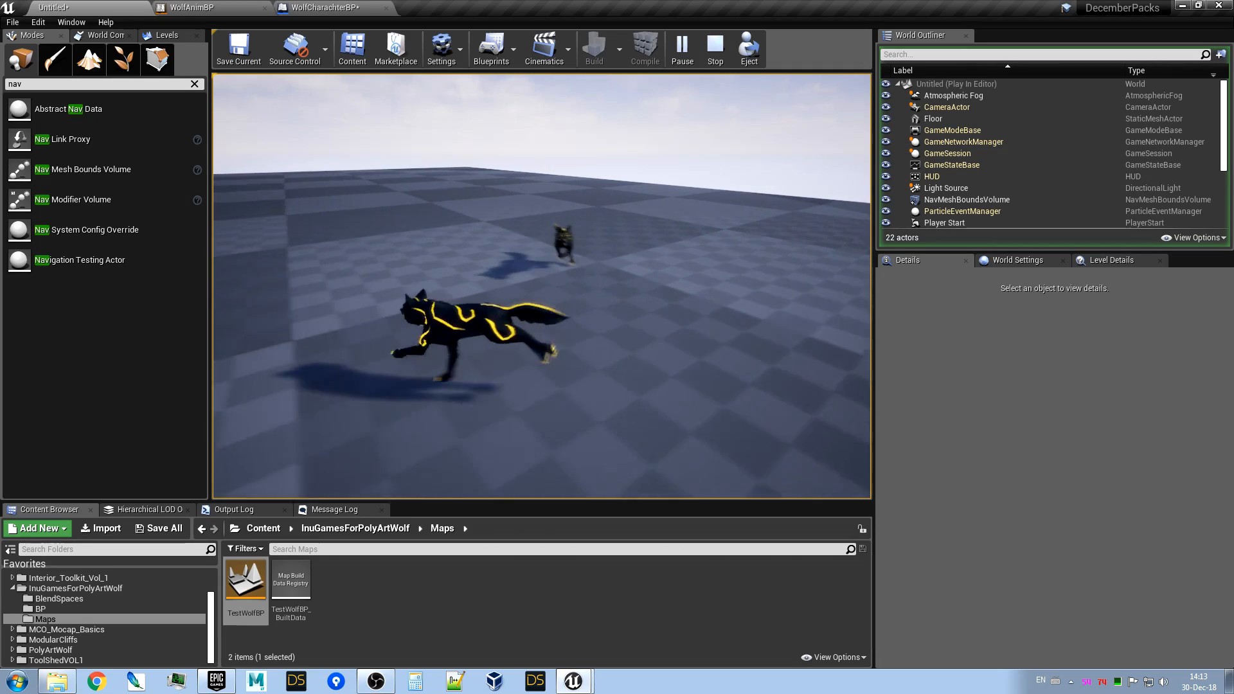
key(w)
key(w)
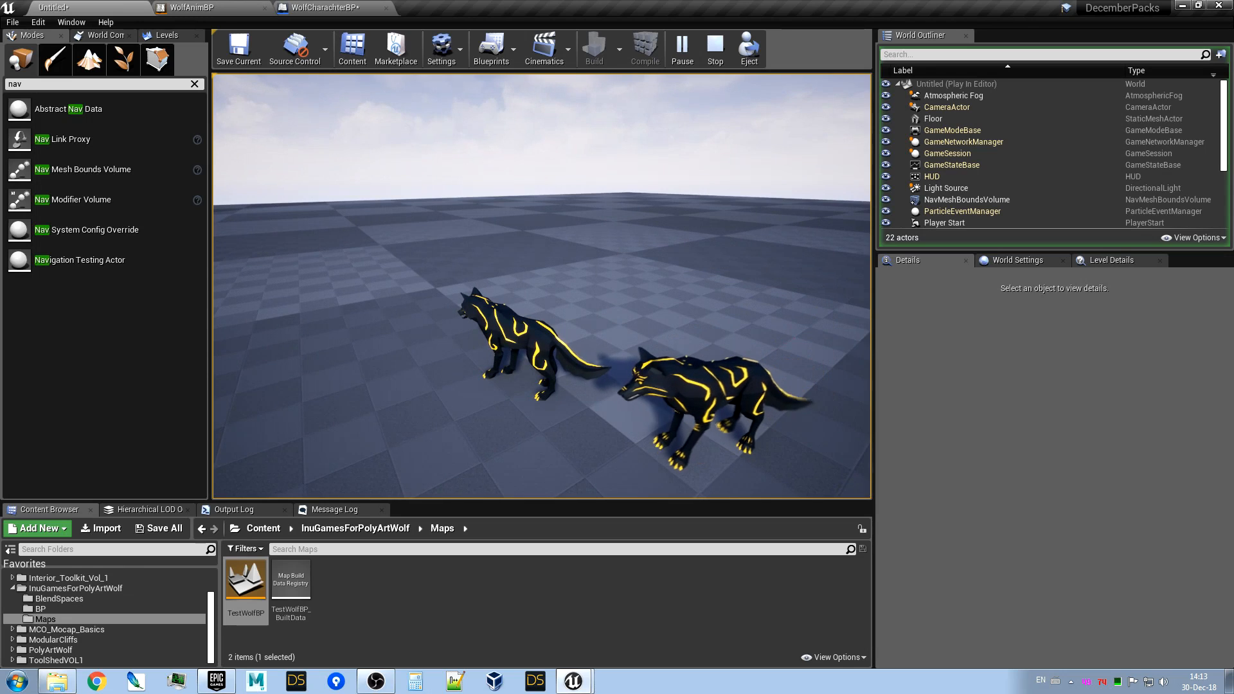
key(Escape)
right_drag(690, 313, 836, 327)
key(w)
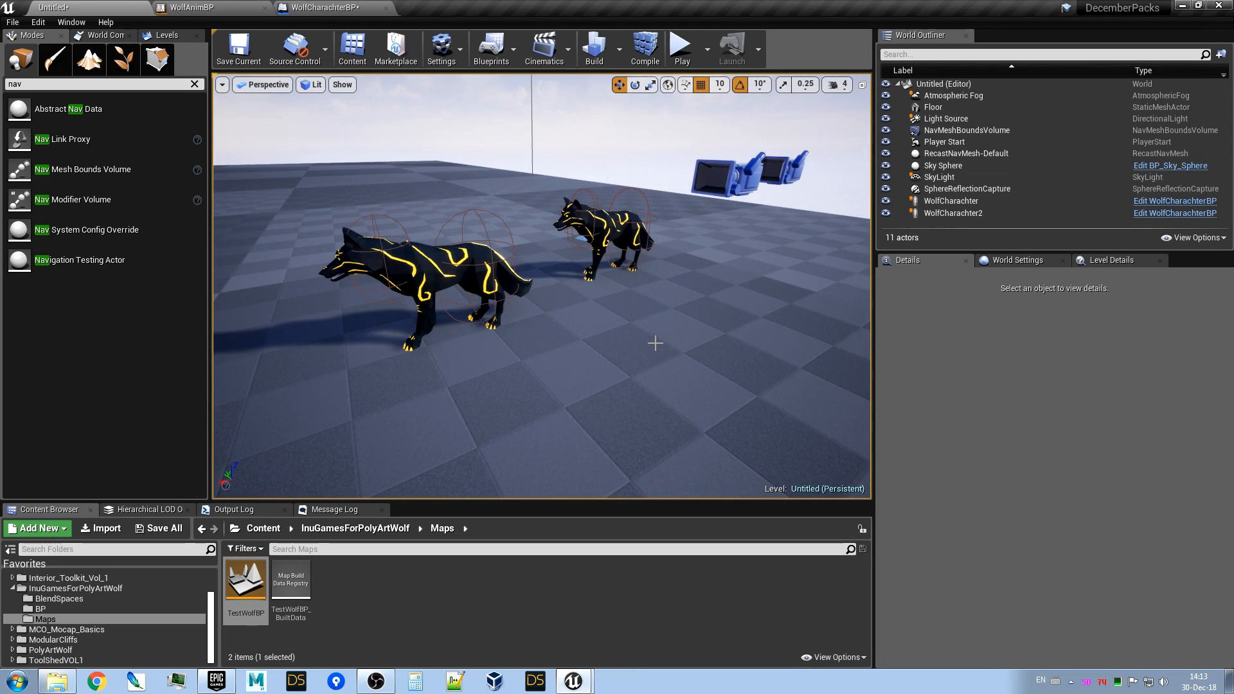
right_drag(662, 337, 711, 331)
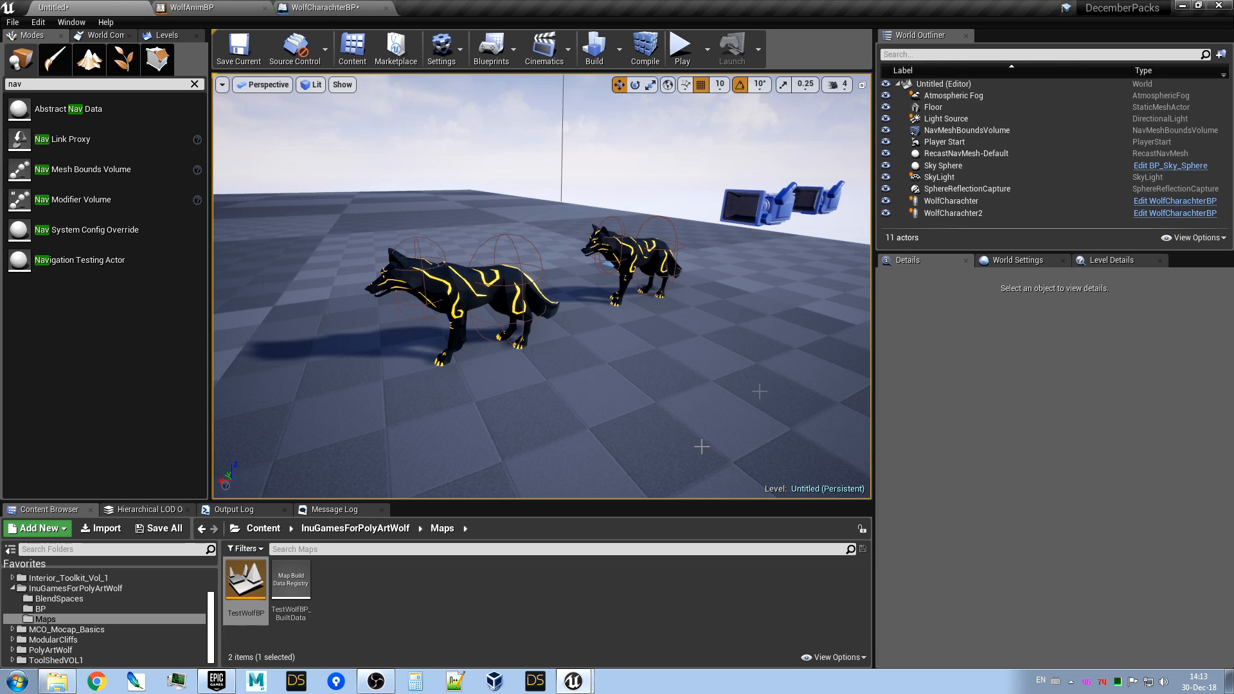
Switch to the NewYearWolf project's Unreal Editor window and open the PolyArtWolf content folder.
click(572, 686)
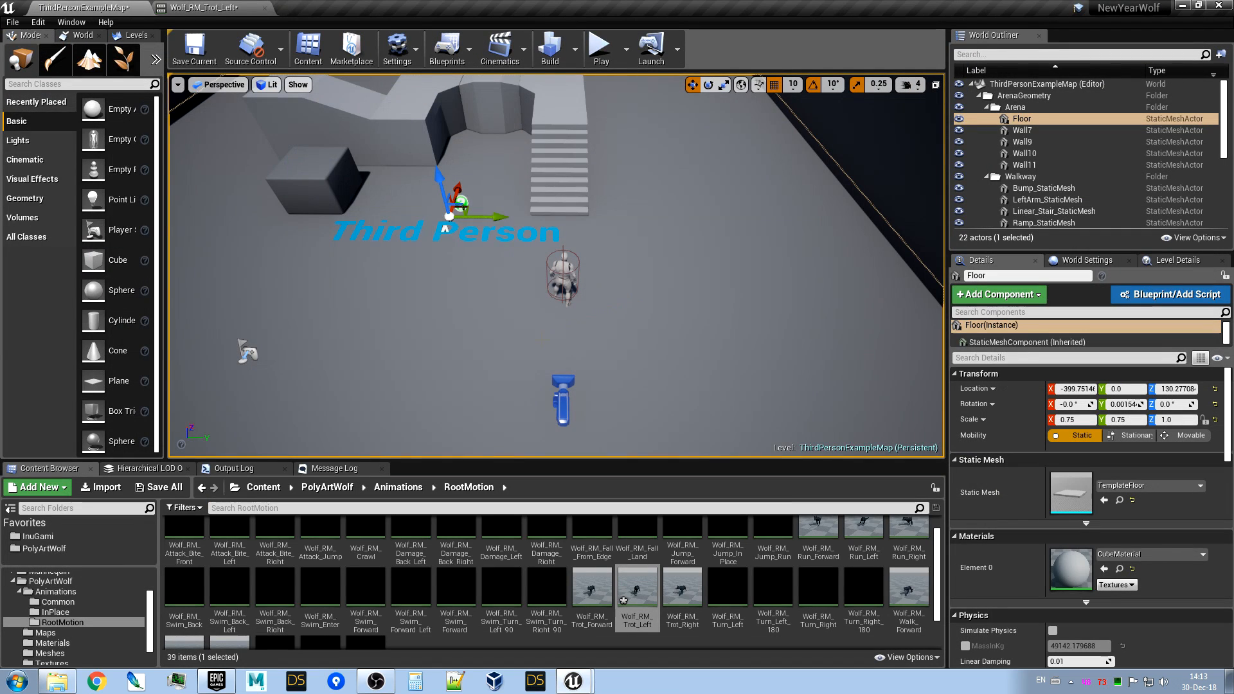
right_drag(556, 266, 538, 231)
mouse_move(706, 361)
right_down()
mouse_move(715, 339)
mouse_move(722, 347)
right_up()
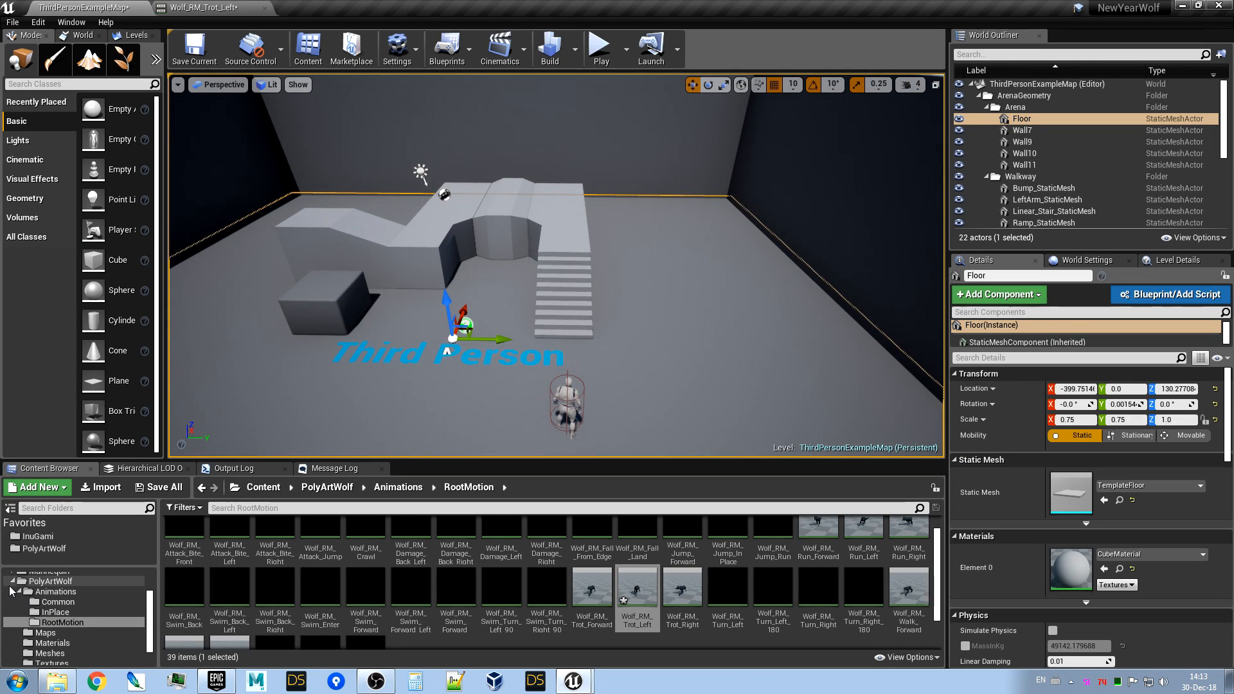
click(13, 581)
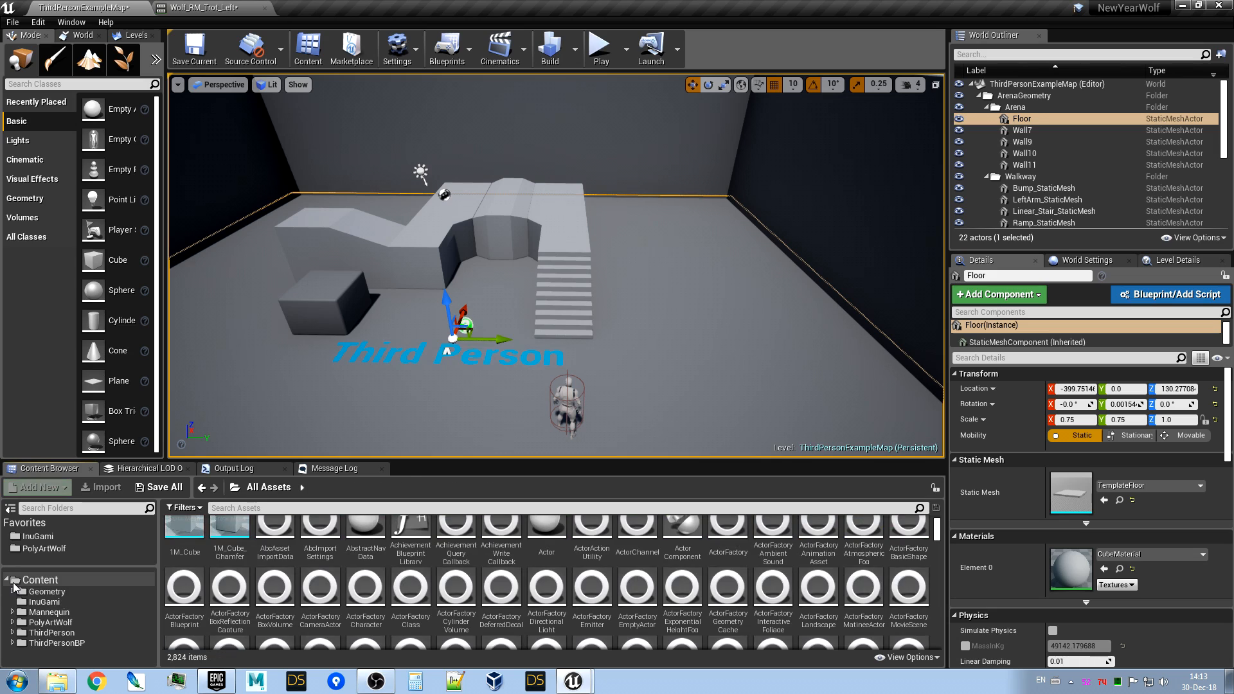
click(59, 623)
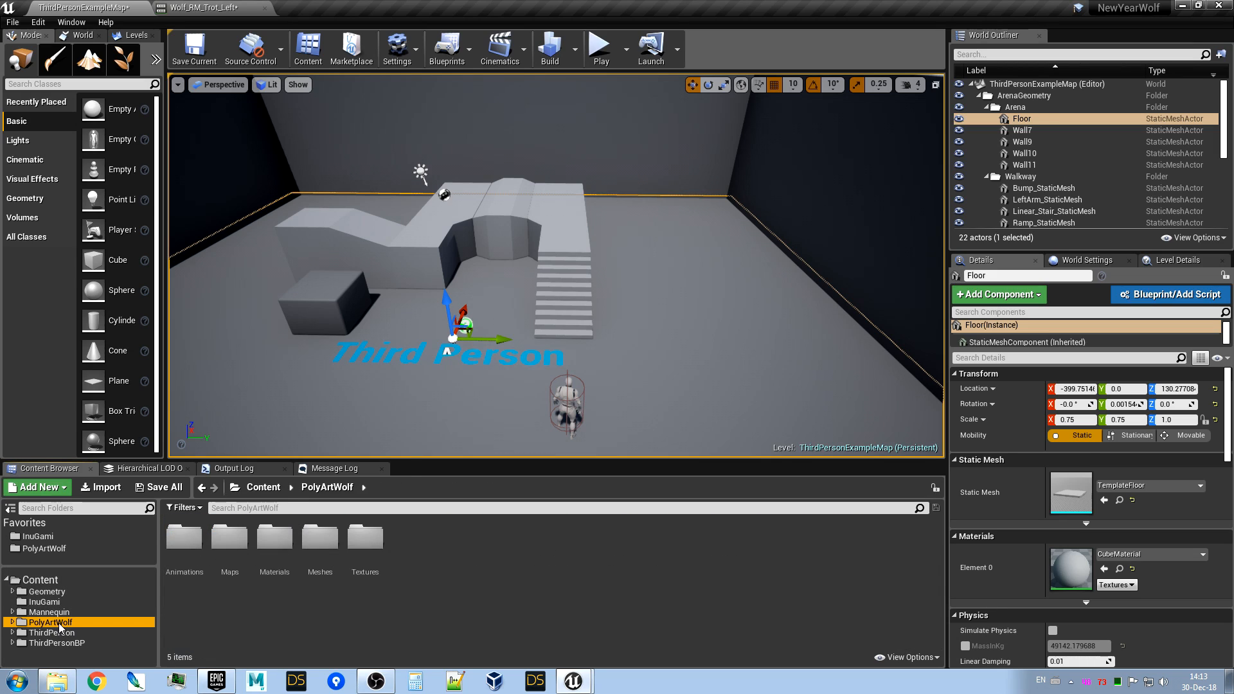
Look through the wolf animations in the Common folder under PolyArtWolf's Animations, and return to the Animations folder.
right_drag(449, 321, 453, 386)
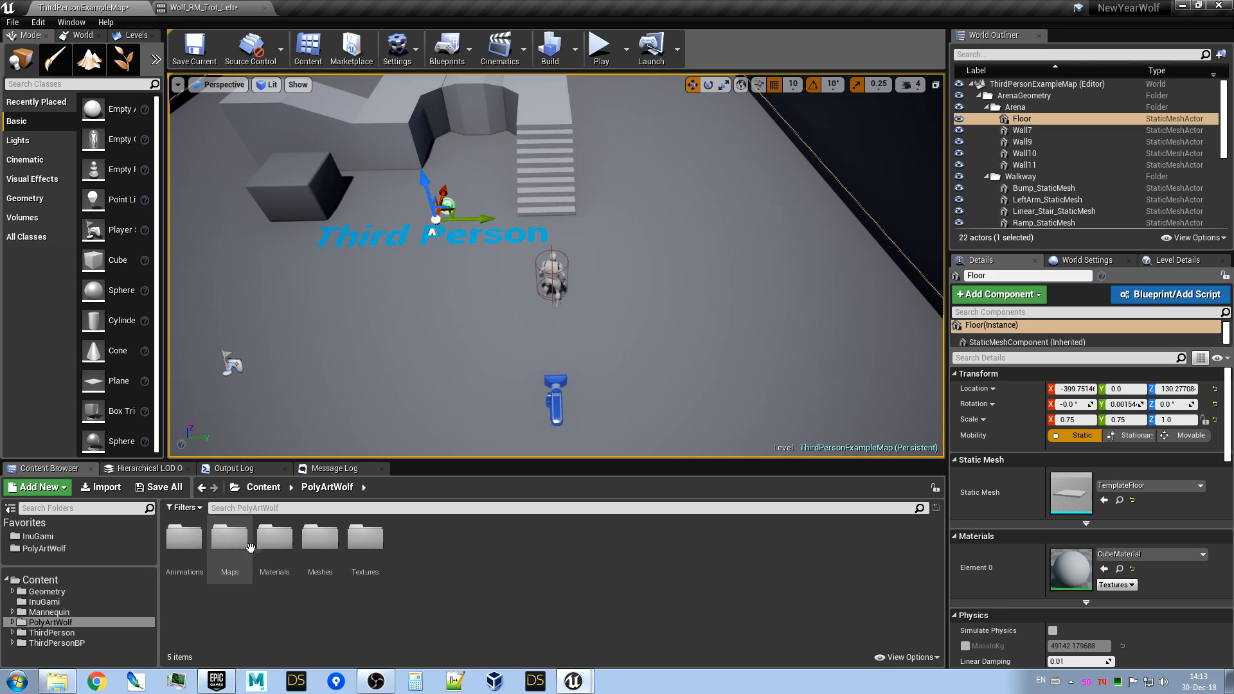
double_click(184, 539)
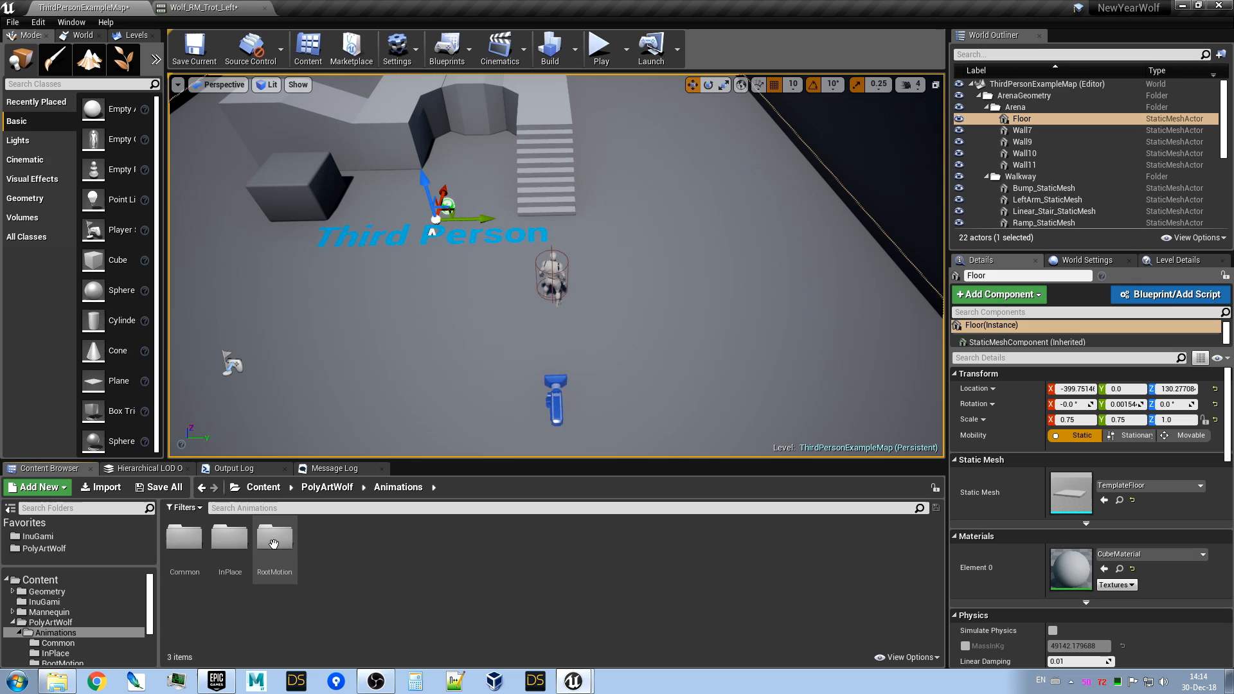
double_click(184, 540)
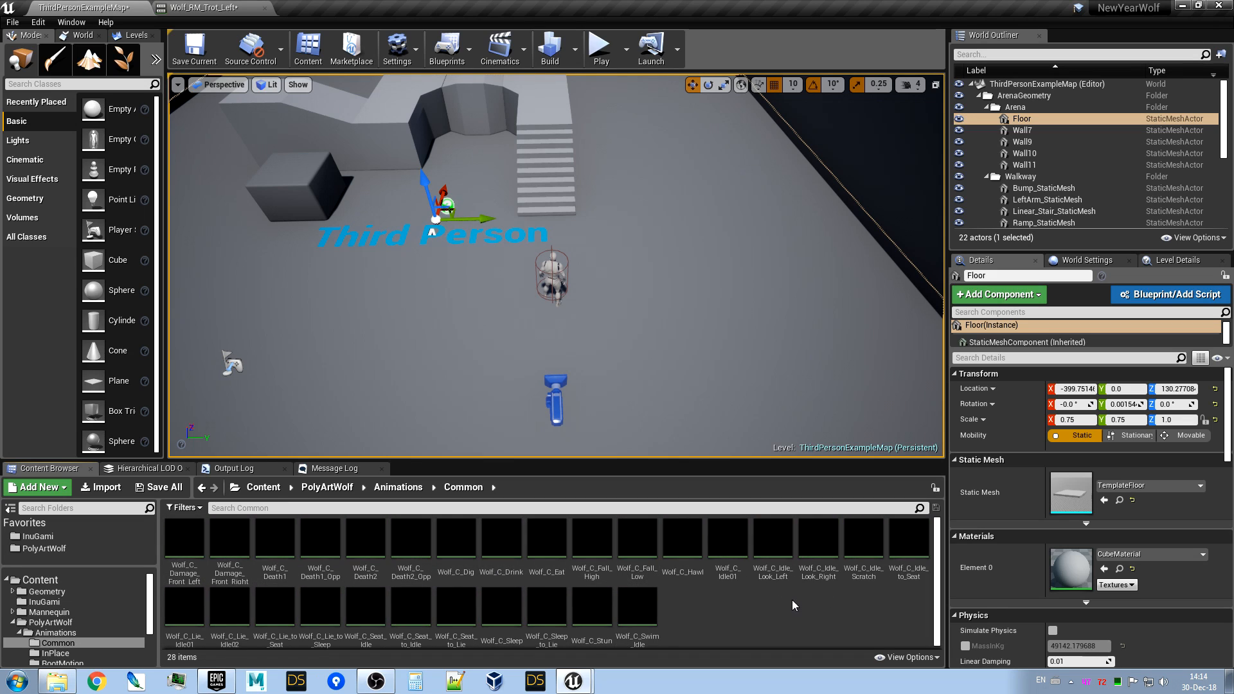
click(201, 487)
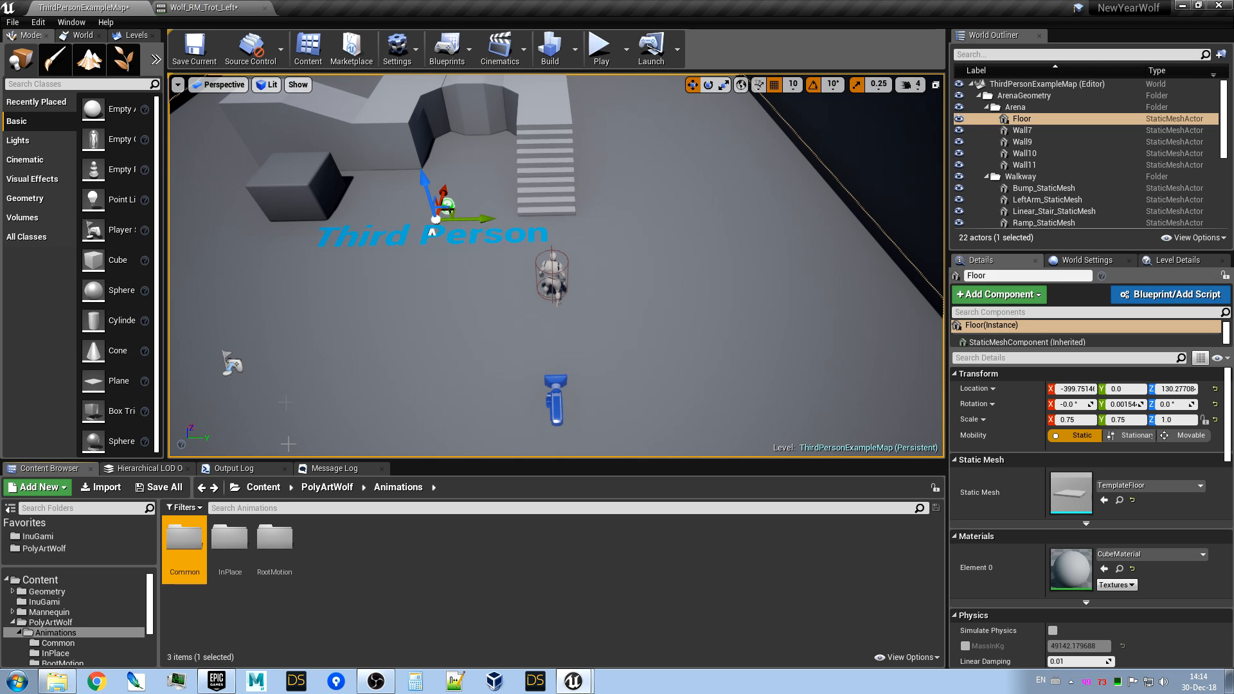
Open the Wolf_RM_Trot_Left animation from the RootMotion folder for editing.
double_click(274, 540)
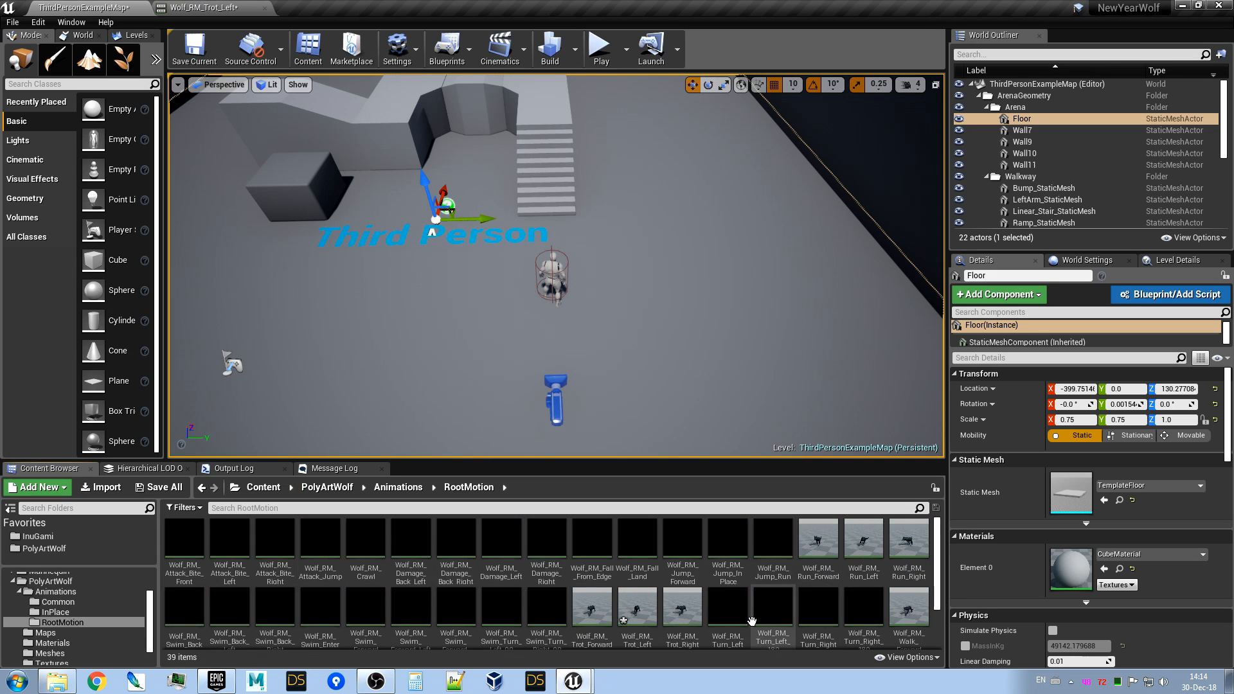
scroll(751, 620, down, 1)
double_click(638, 571)
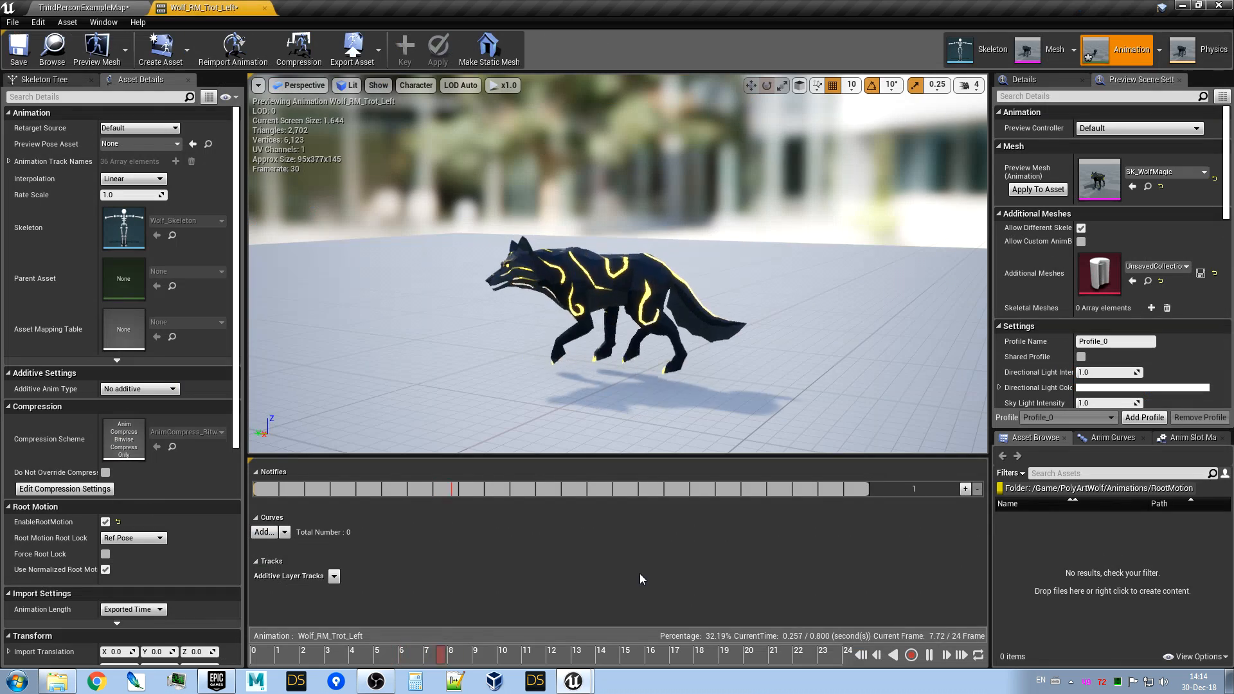
mouse_move(617, 263)
right_down()
mouse_move(617, 324)
mouse_move(617, 282)
right_up()
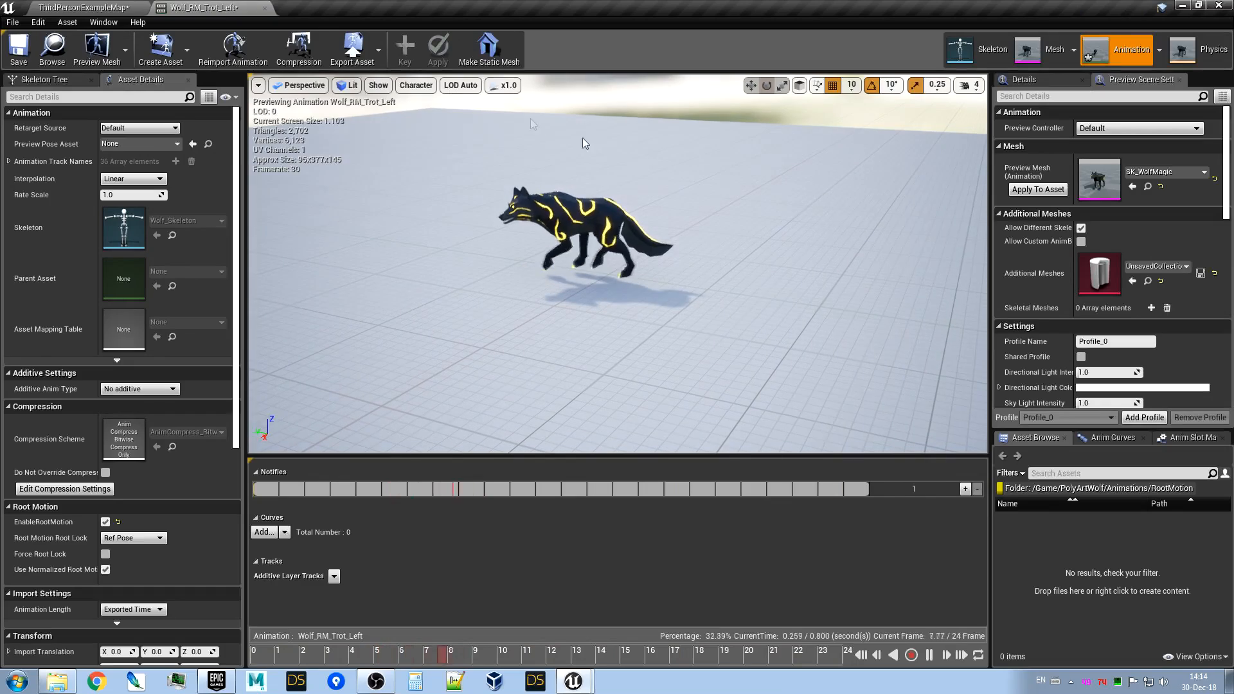
Show the skeleton's bone hierarchy, and pause the trot animation at frame 0.
click(48, 79)
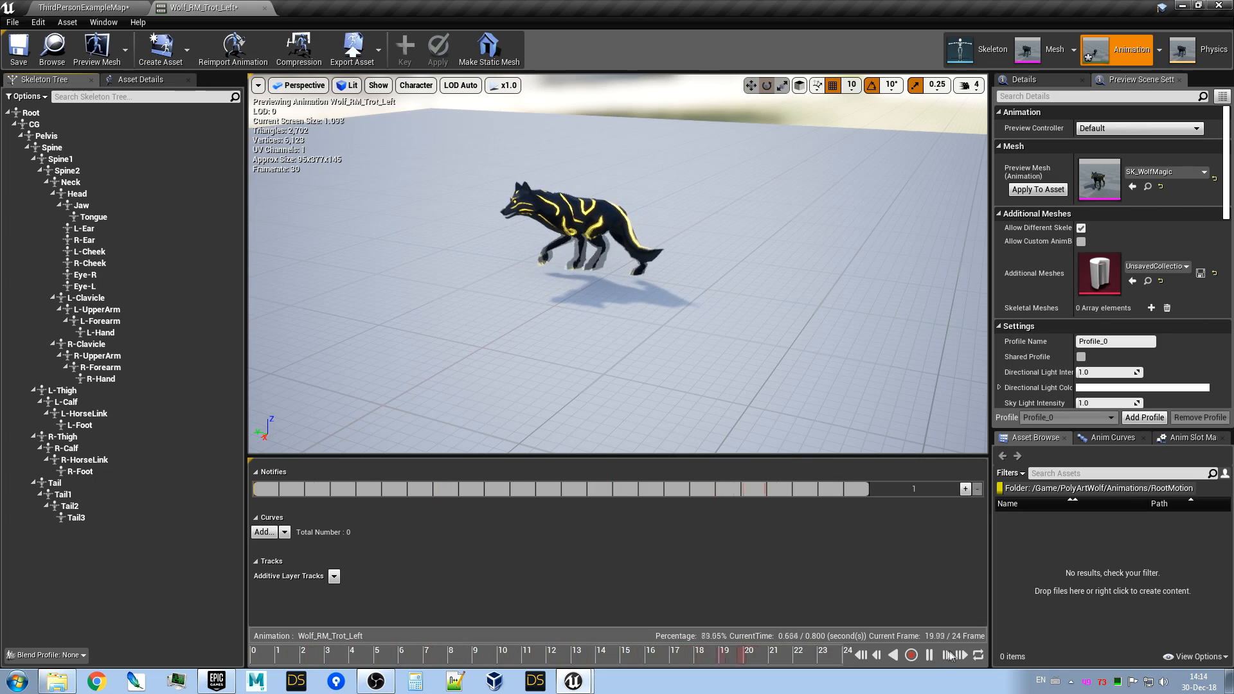
key(space)
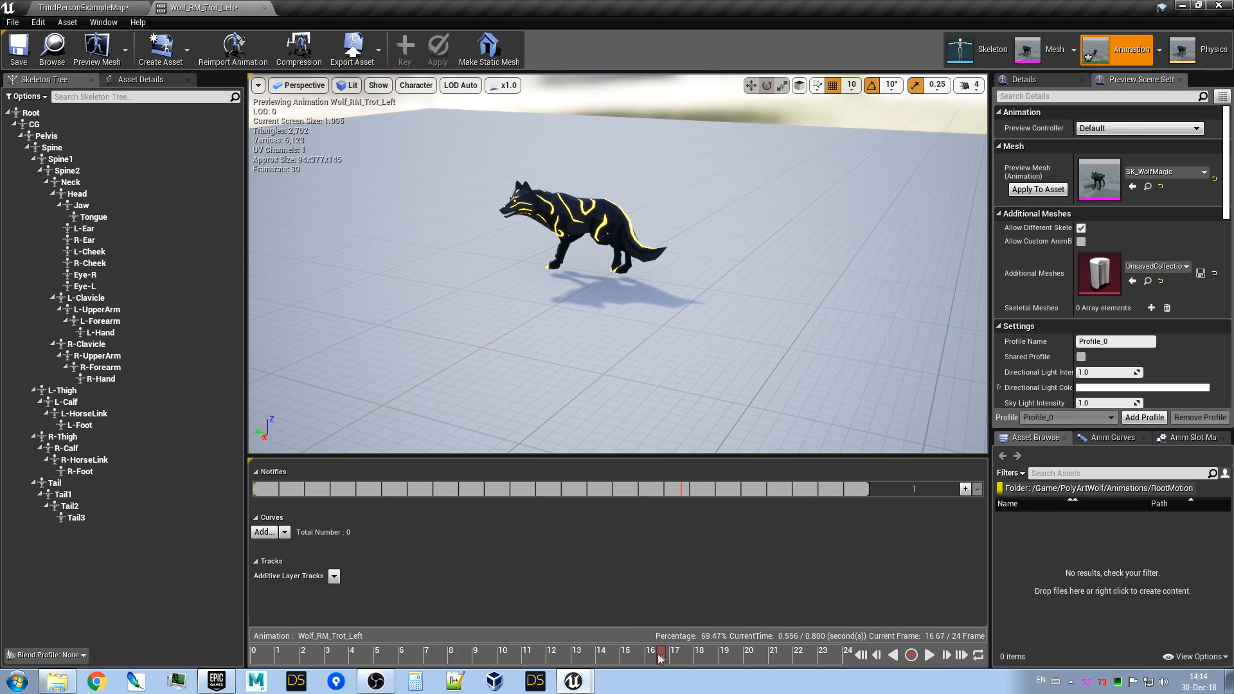
drag(662, 656, 138, 579)
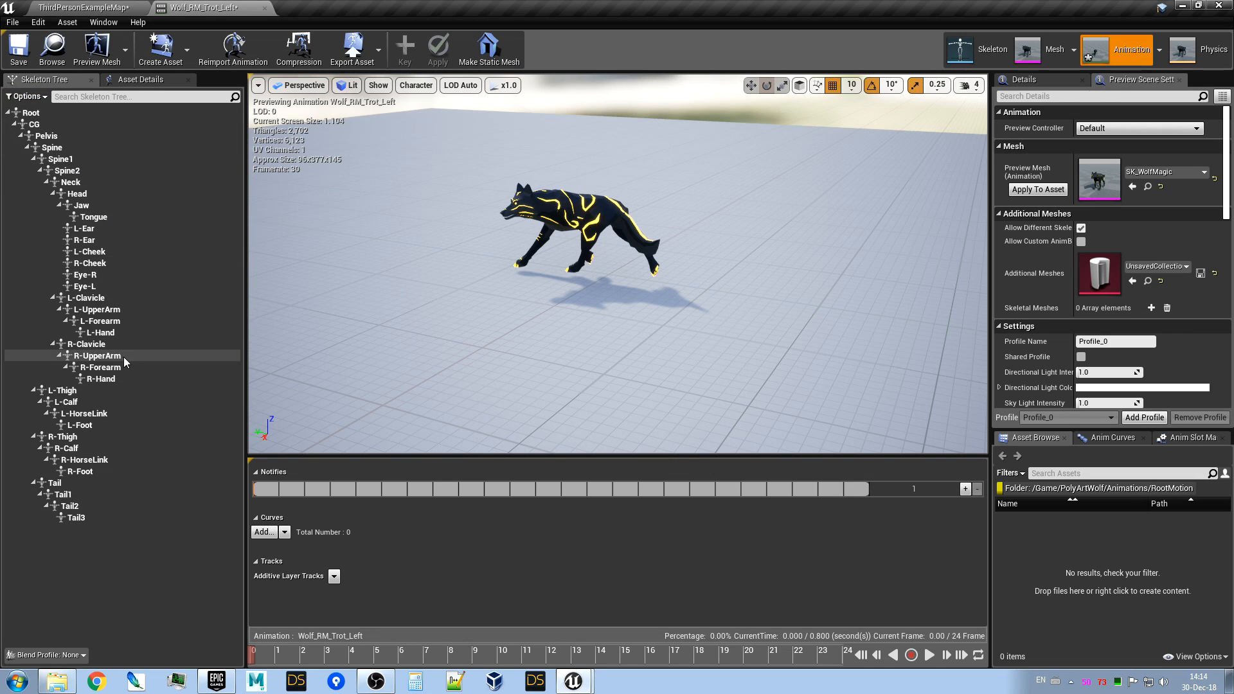
Try rotating the R-Thigh bone at frame 0 and show the bone's transform details.
click(64, 437)
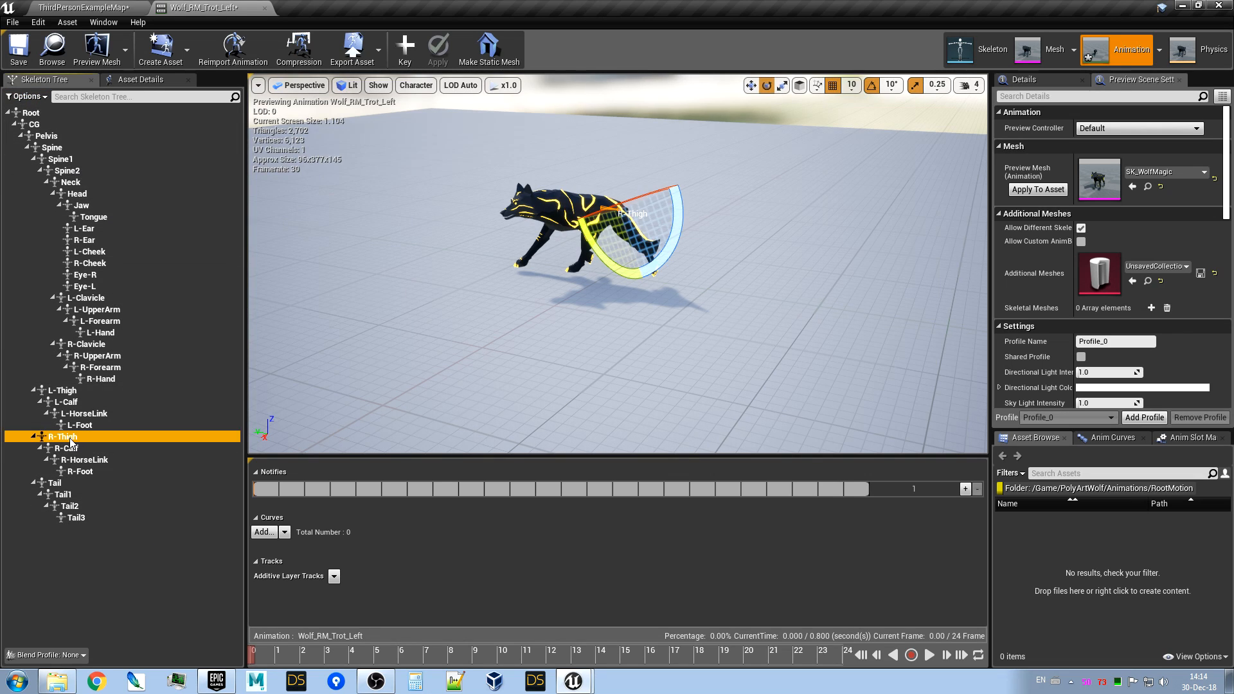
scroll(663, 228, up, 3)
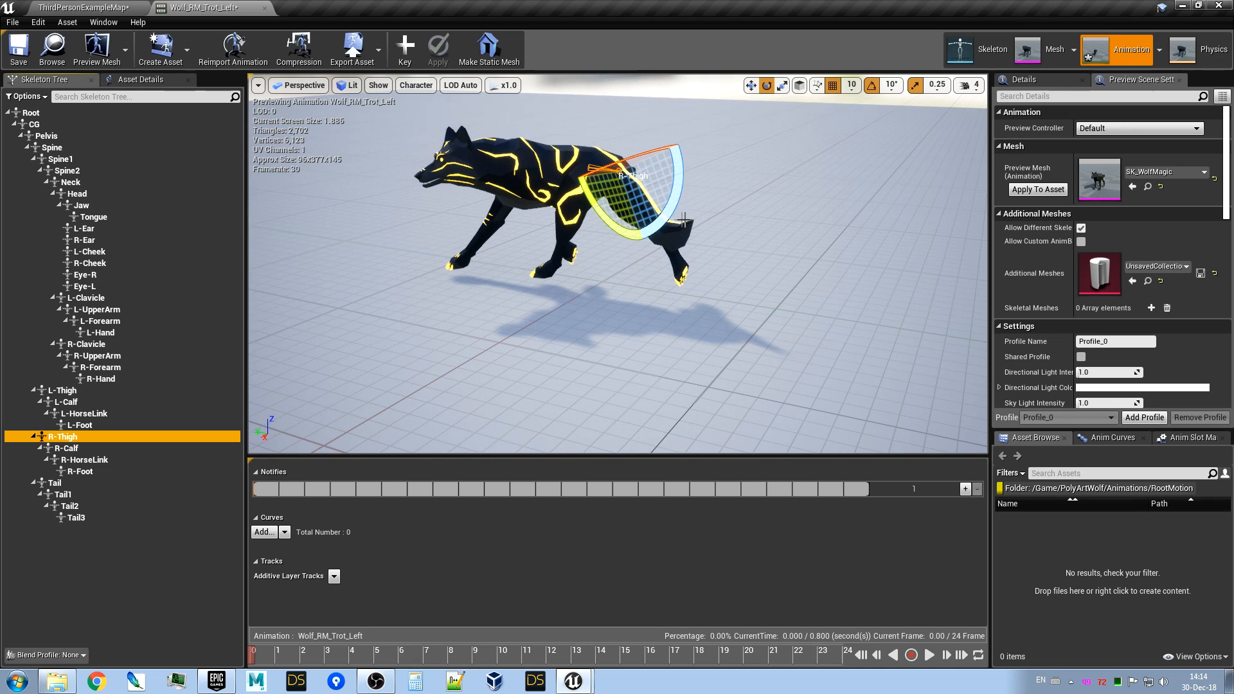
drag(658, 224, 652, 267)
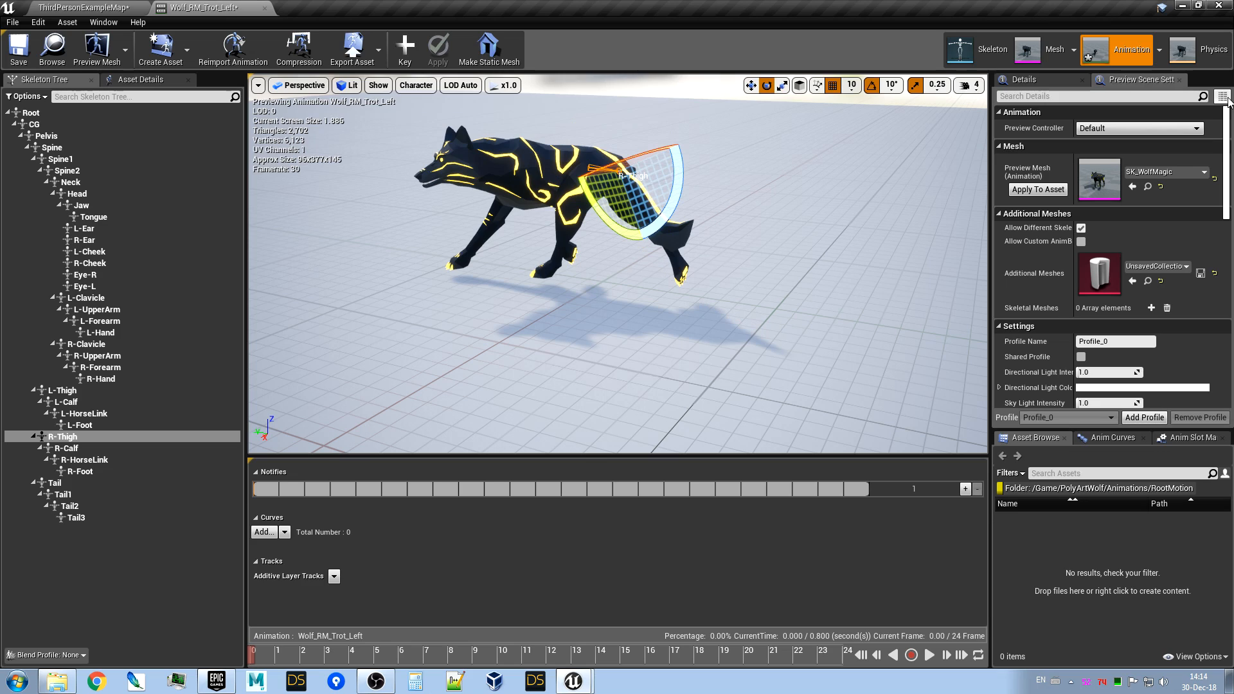
click(1040, 82)
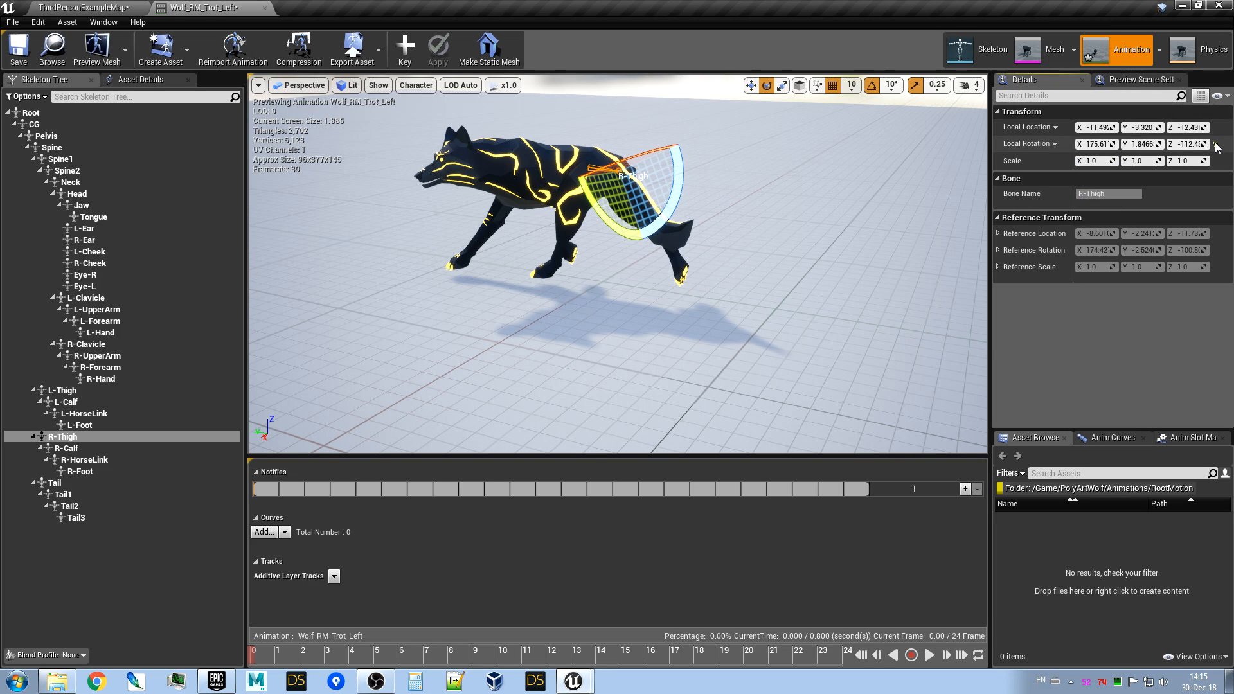
Move the Root bone to about -17.6 on its local Y axis, and reset its local location to default.
click(41, 114)
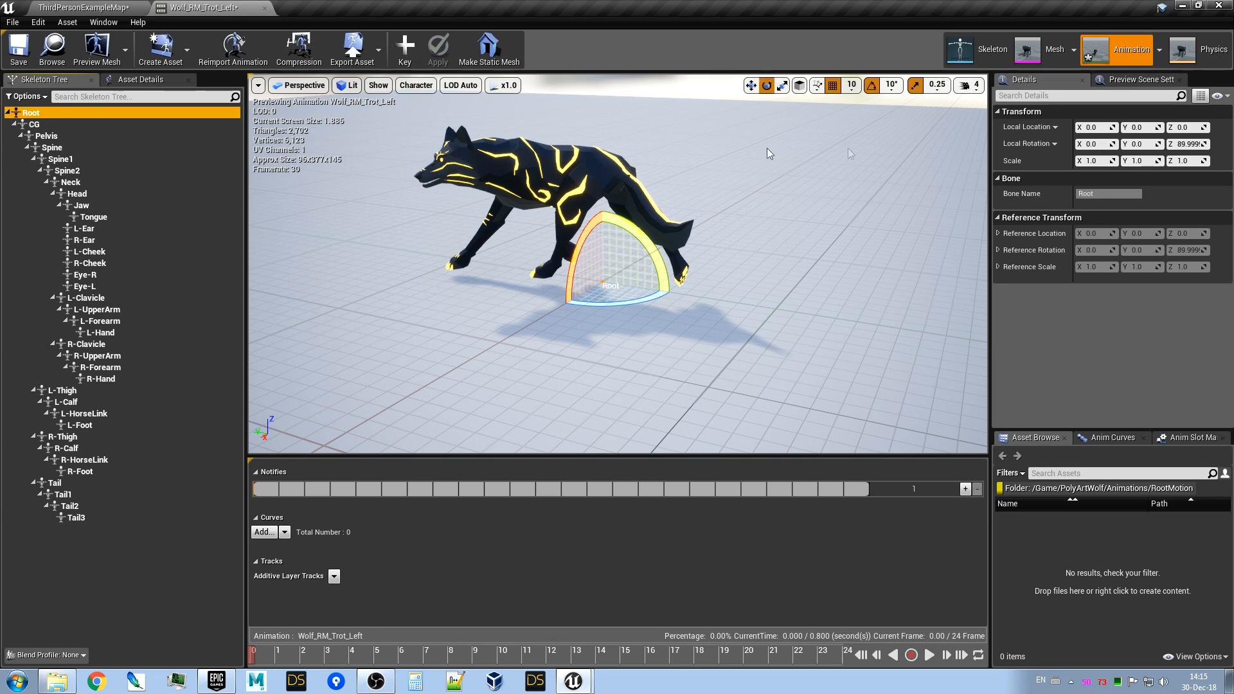
click(751, 87)
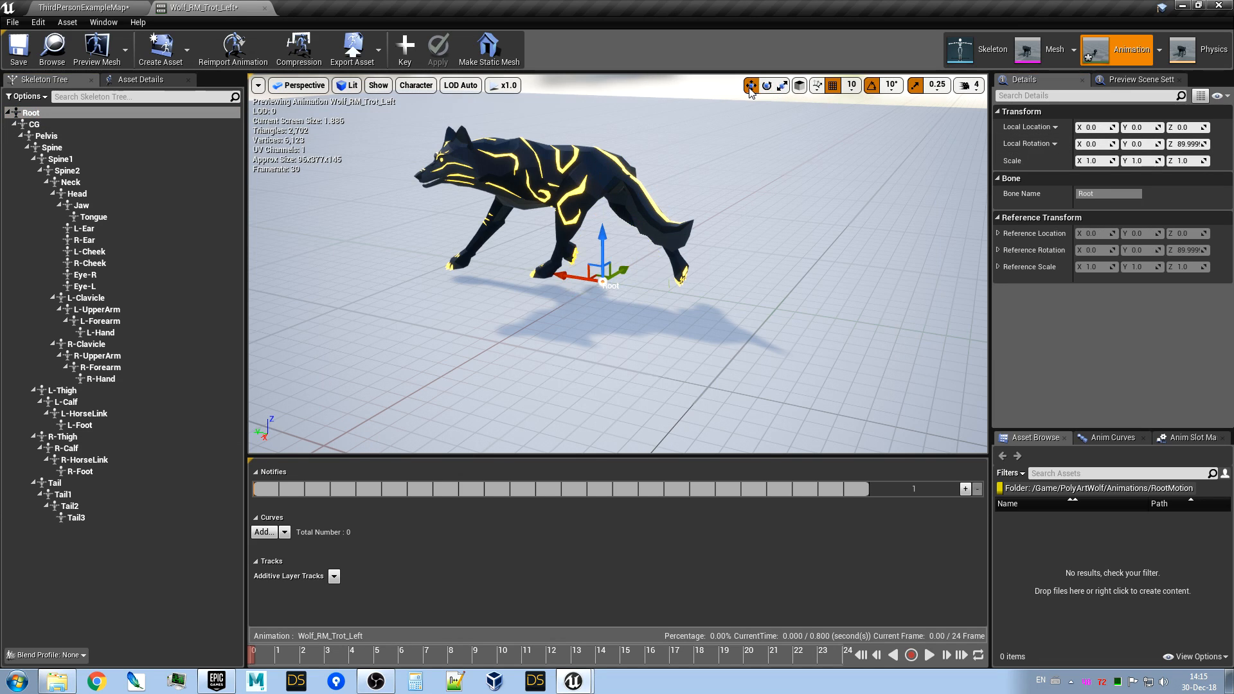
drag(560, 275, 588, 249)
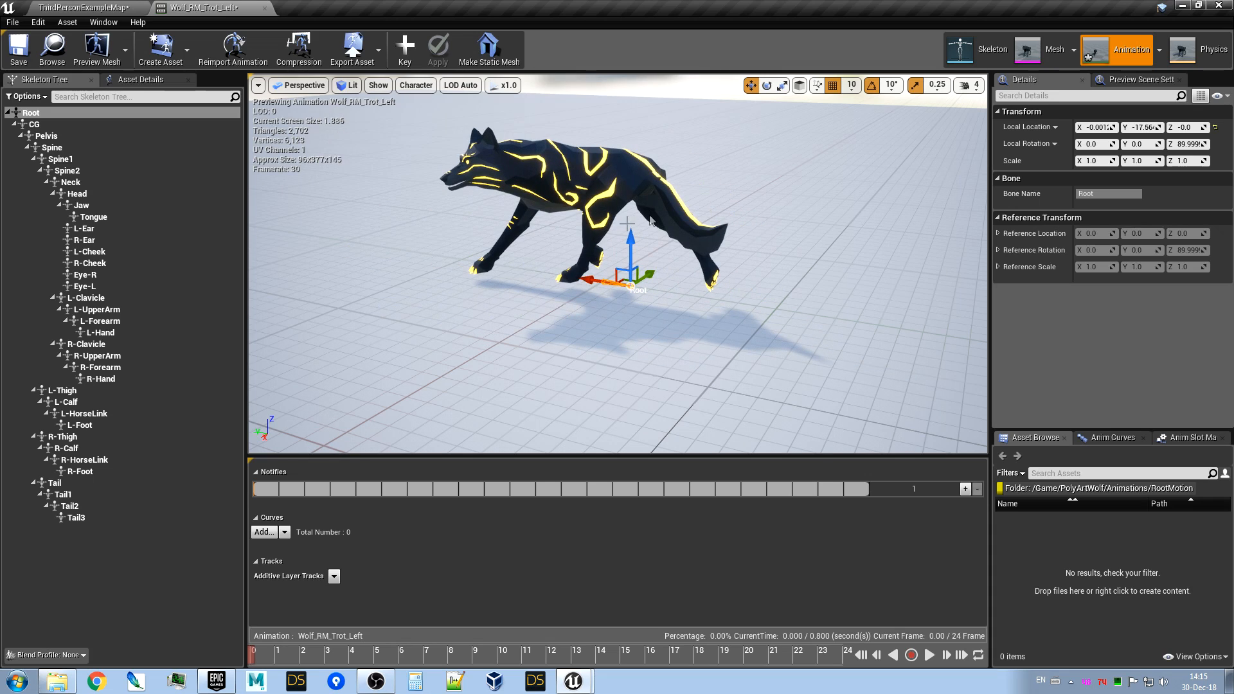
click(1215, 128)
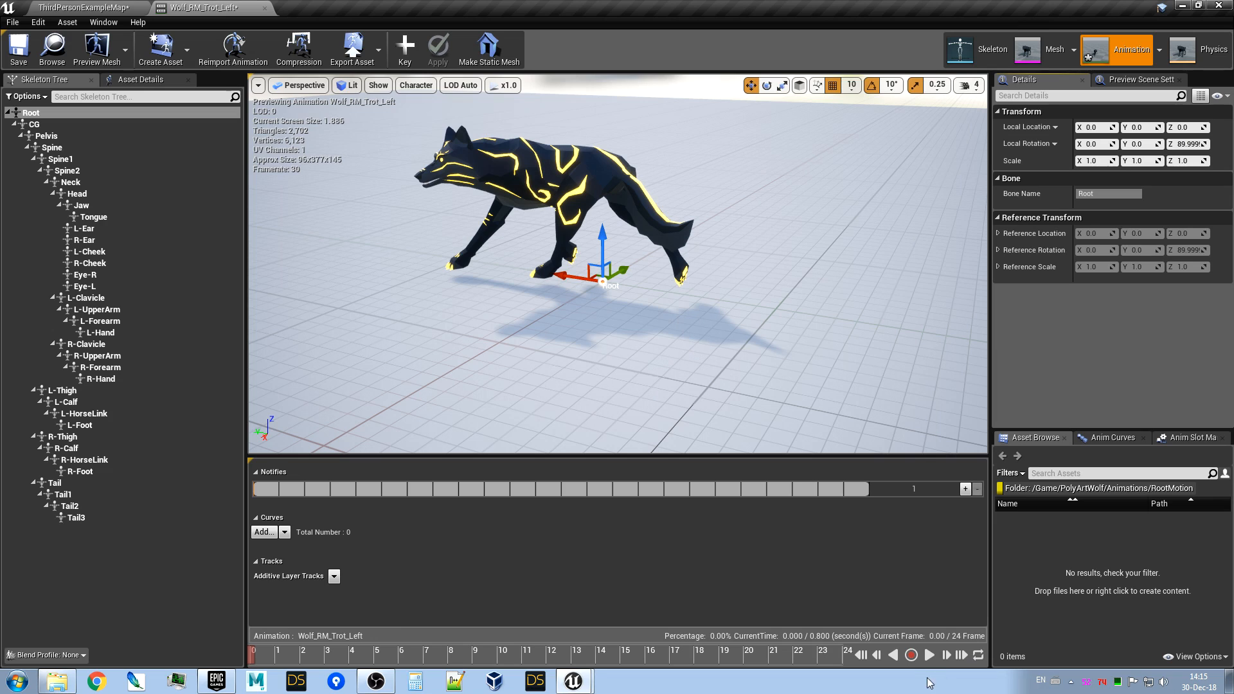
Play the Wolf_RM_Trot_Left animation with the Root bone selected, and pause it.
click(930, 659)
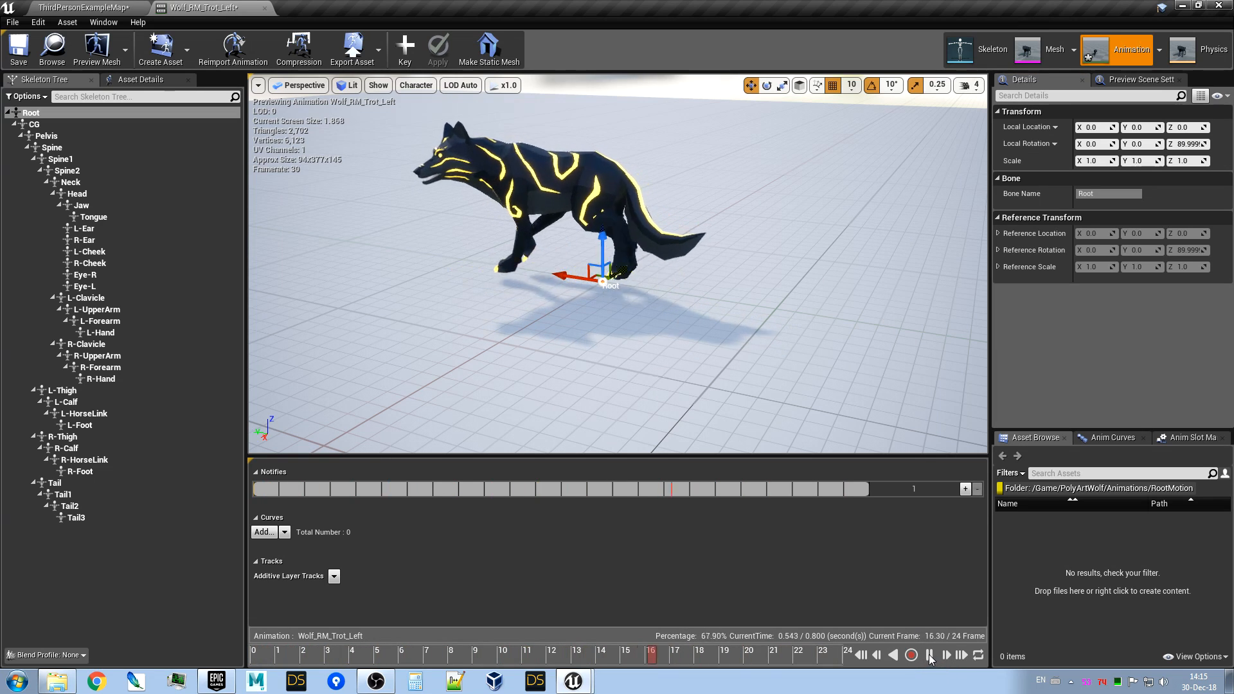
click(929, 656)
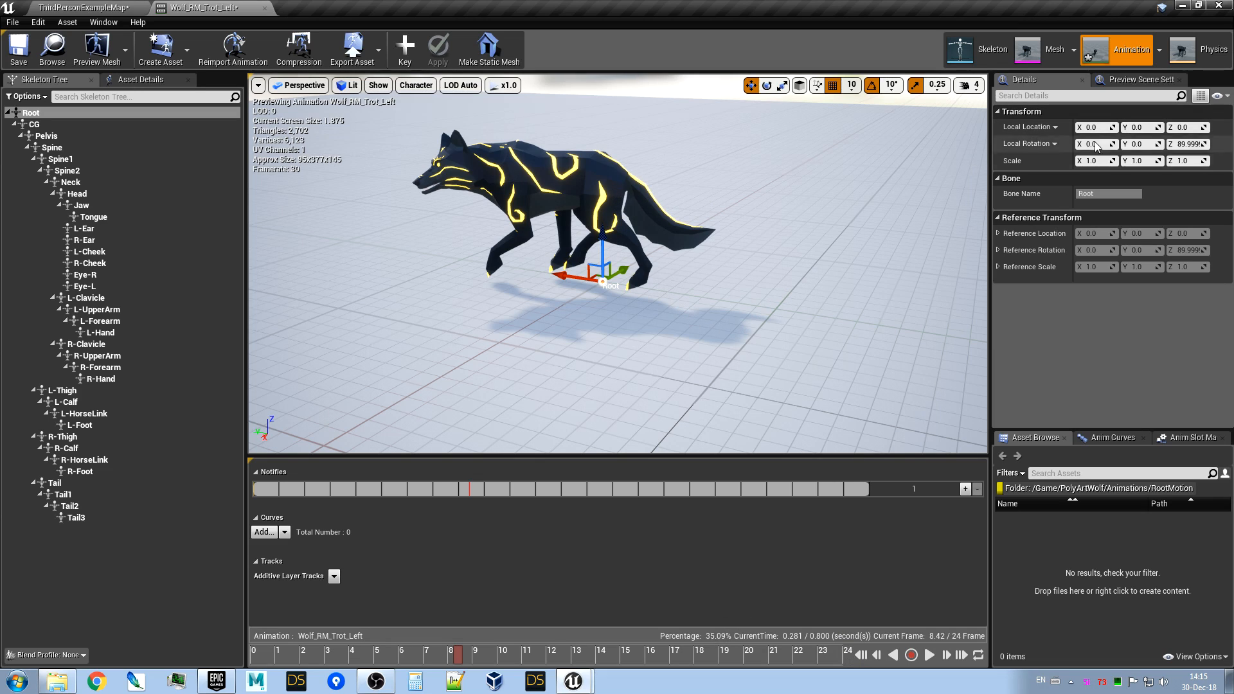
Play the Wolf_RM_Trot_Left animation with the L-Thigh bone selected, reselect the Root bone for comparison, and pause playback.
click(82, 391)
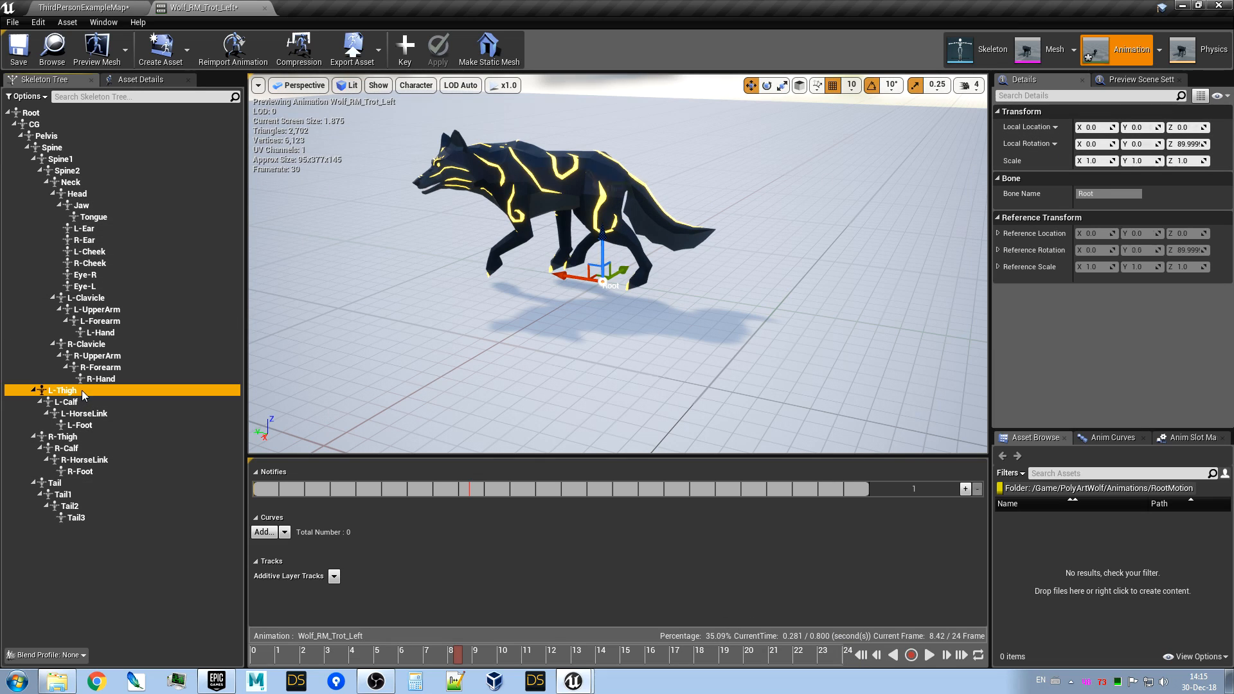
click(928, 655)
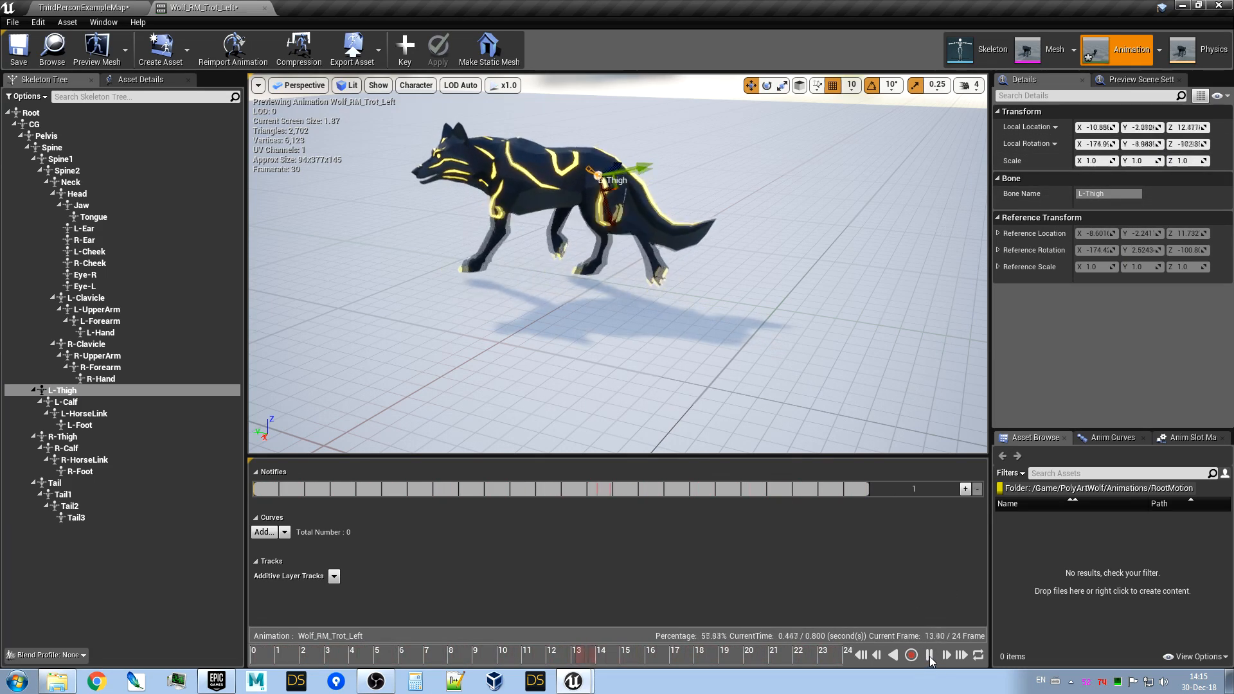
click(60, 114)
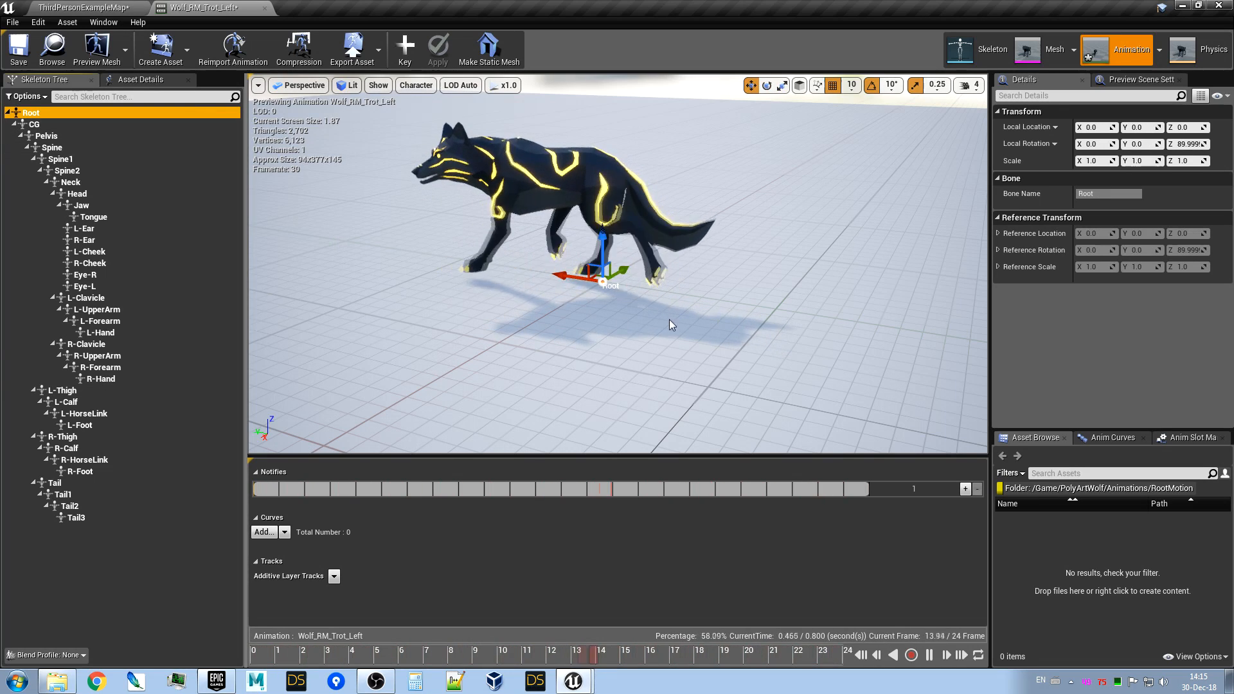
click(929, 654)
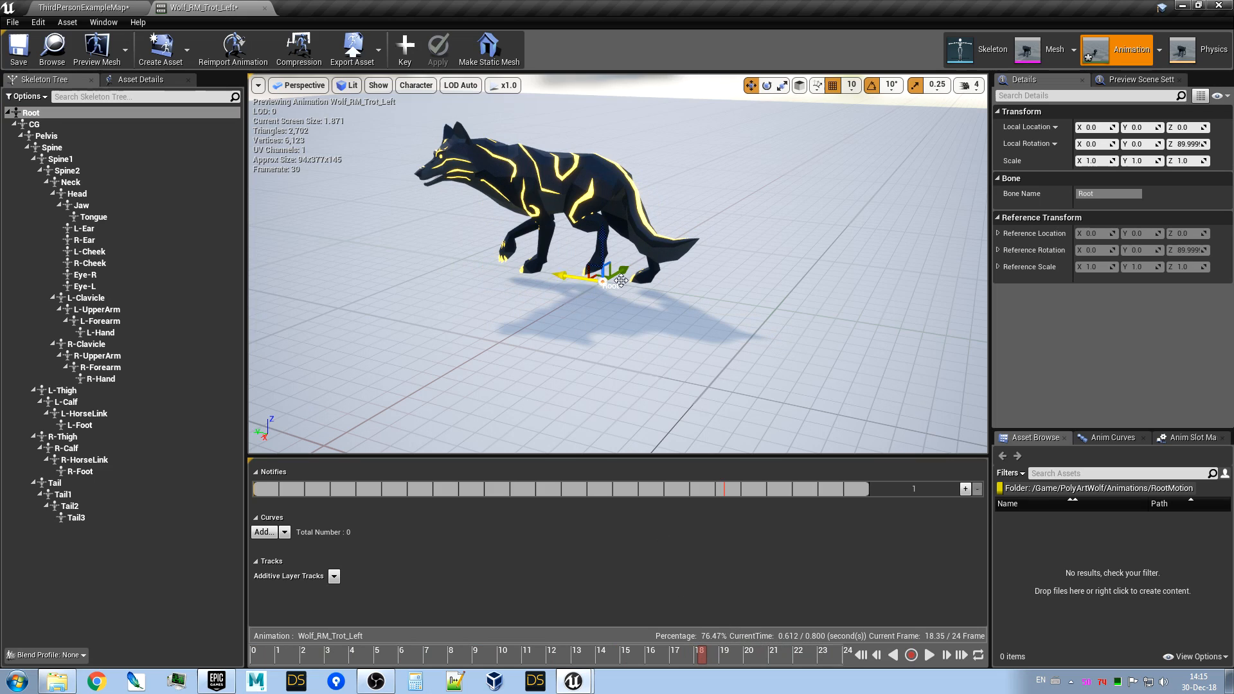
Rewind the trot animation to frame 0 and show its asset details with the Root Motion settings.
right_drag(743, 344, 476, 376)
key(d)
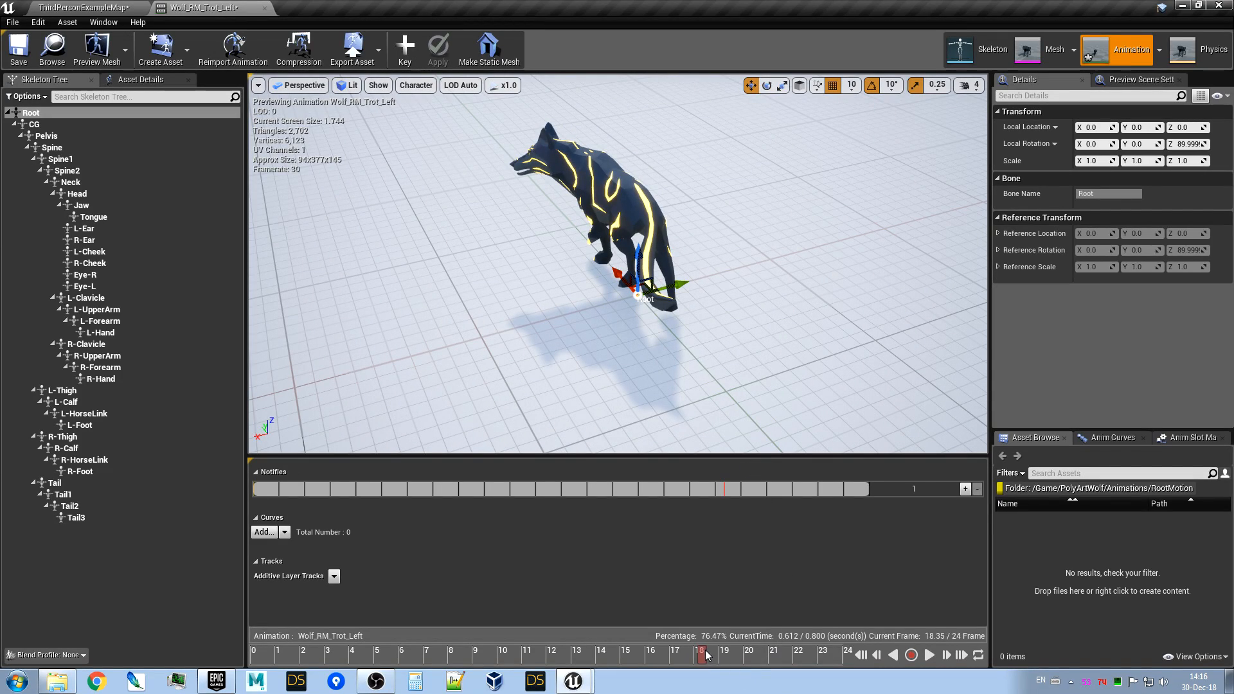
drag(705, 655, 246, 651)
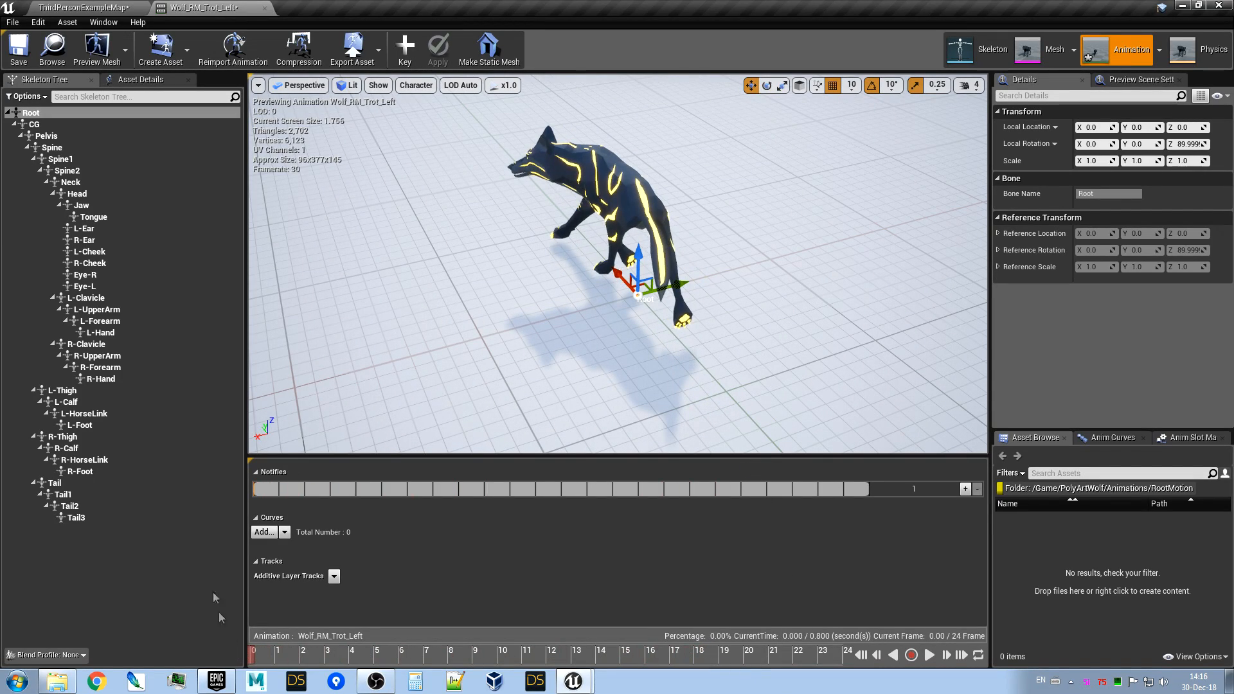
click(139, 81)
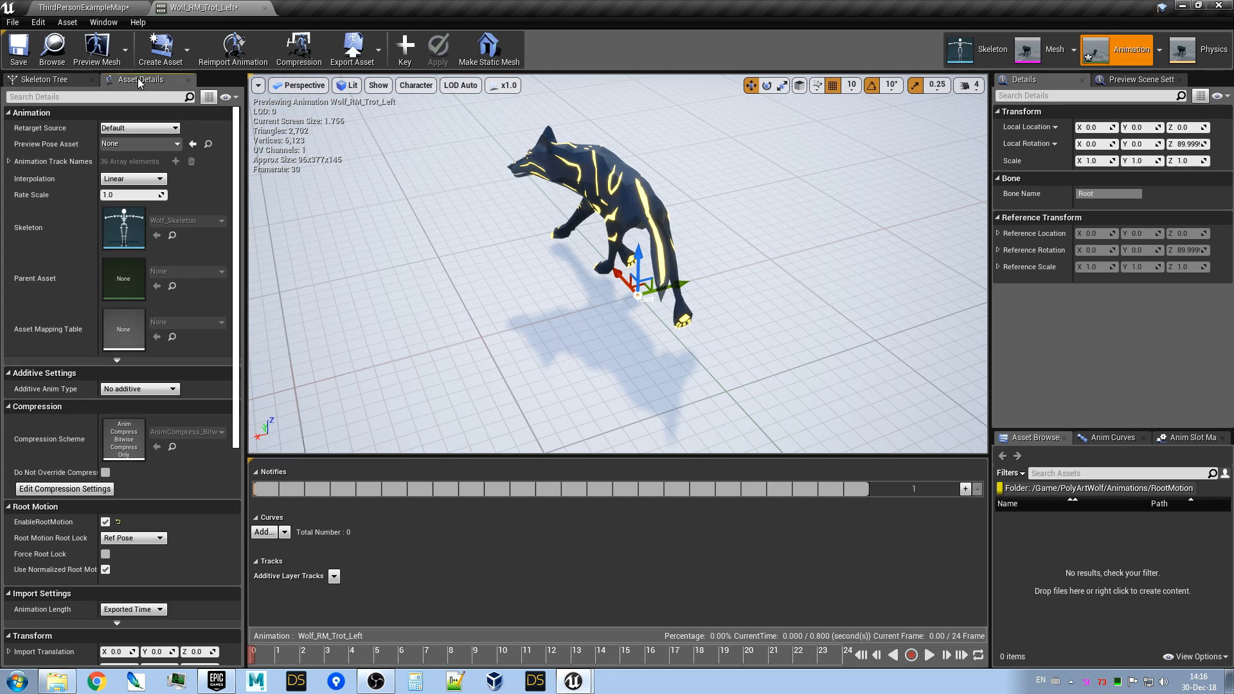
Examine the wolf and its Root bone from several sides at frame 0 alongside the EnableRootMotion setting.
right_drag(536, 269, 517, 316)
right_drag(550, 246, 739, 254)
key(s)
key(a)
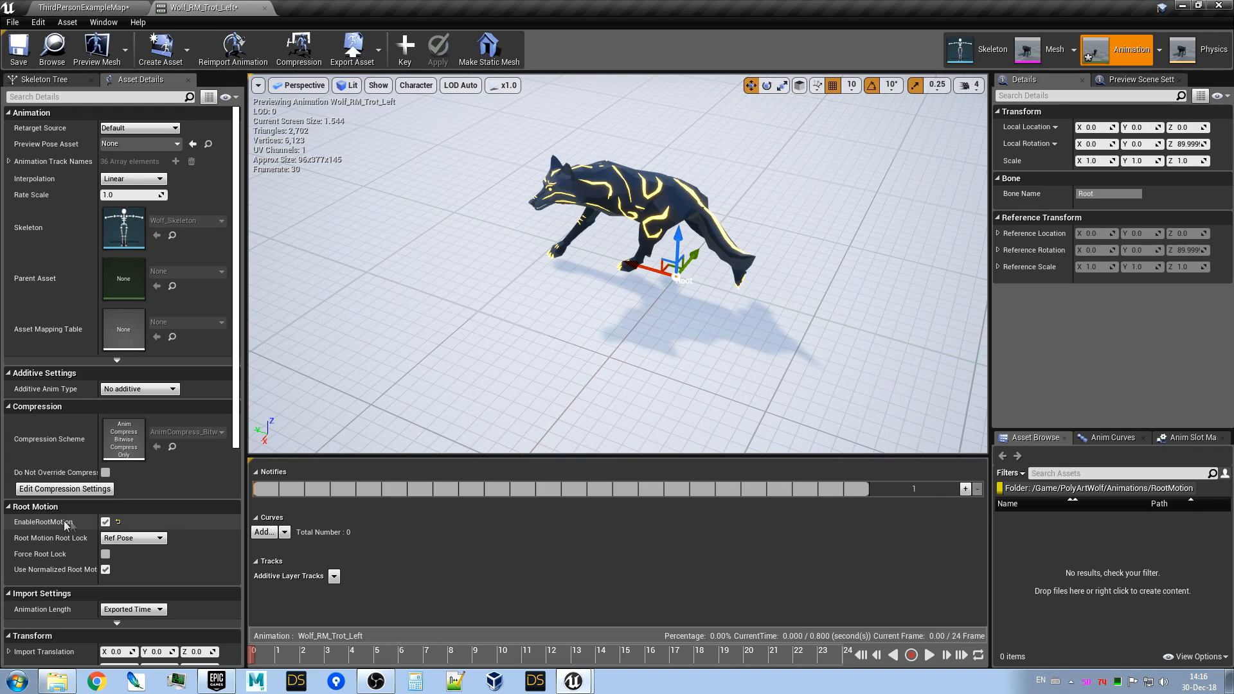
right_drag(593, 309, 199, 254)
key(d)
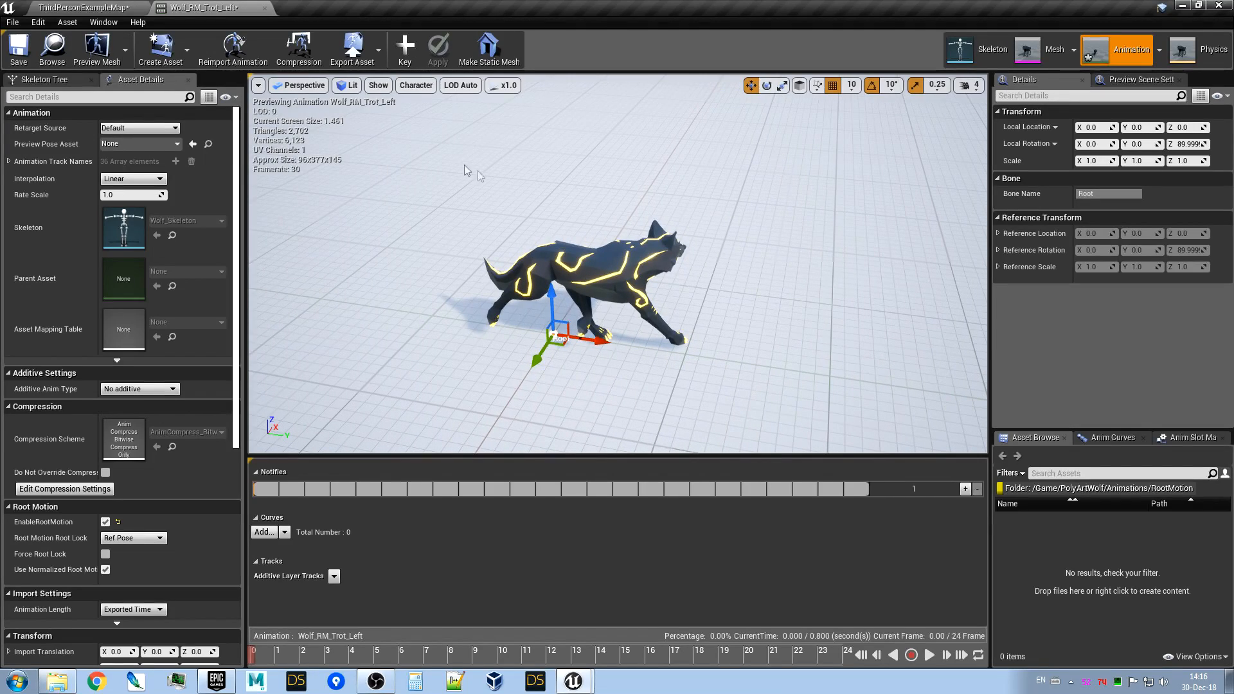
right_drag(427, 254, 418, 434)
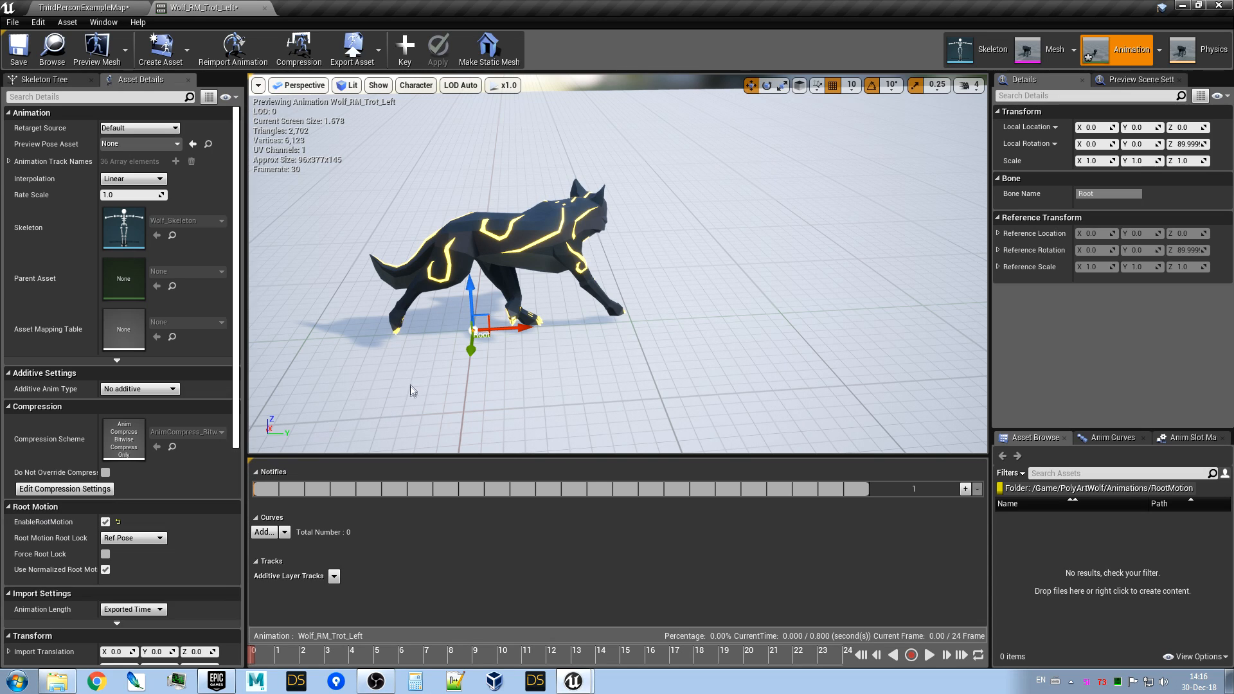
right_drag(435, 384, 412, 366)
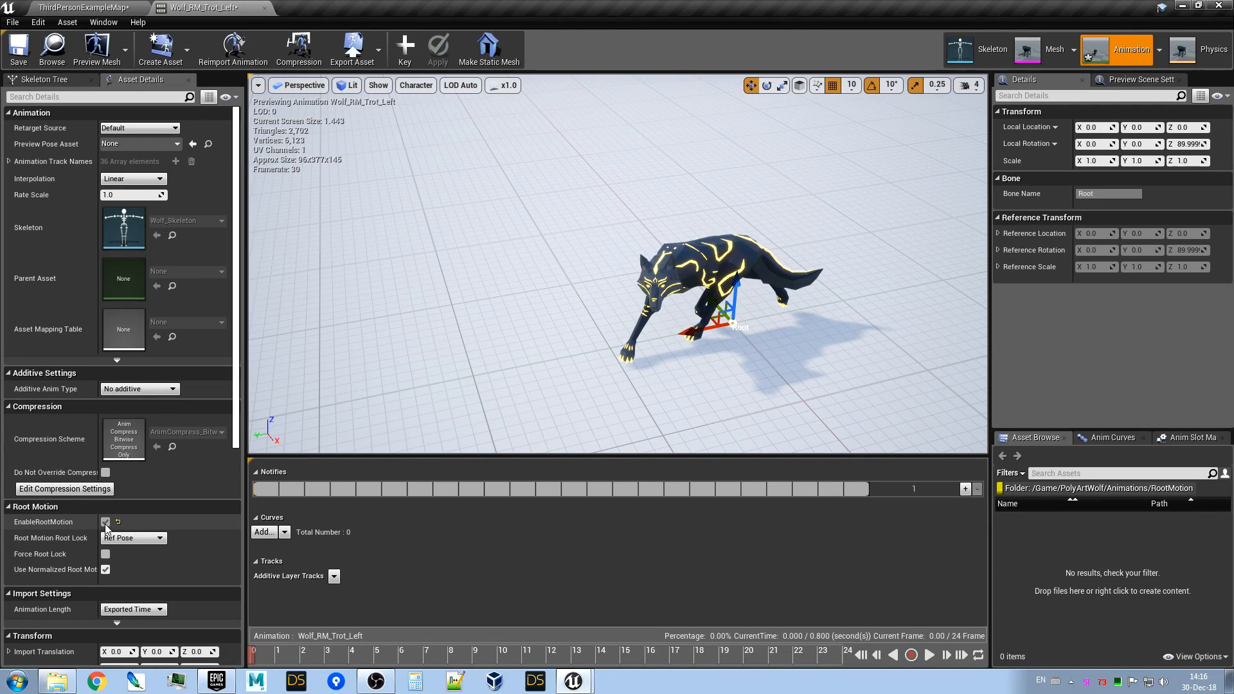
Disable EnableRootMotion for the trot animation, play it to observe the Root bone's movement, and pause it.
right_drag(584, 311, 624, 202)
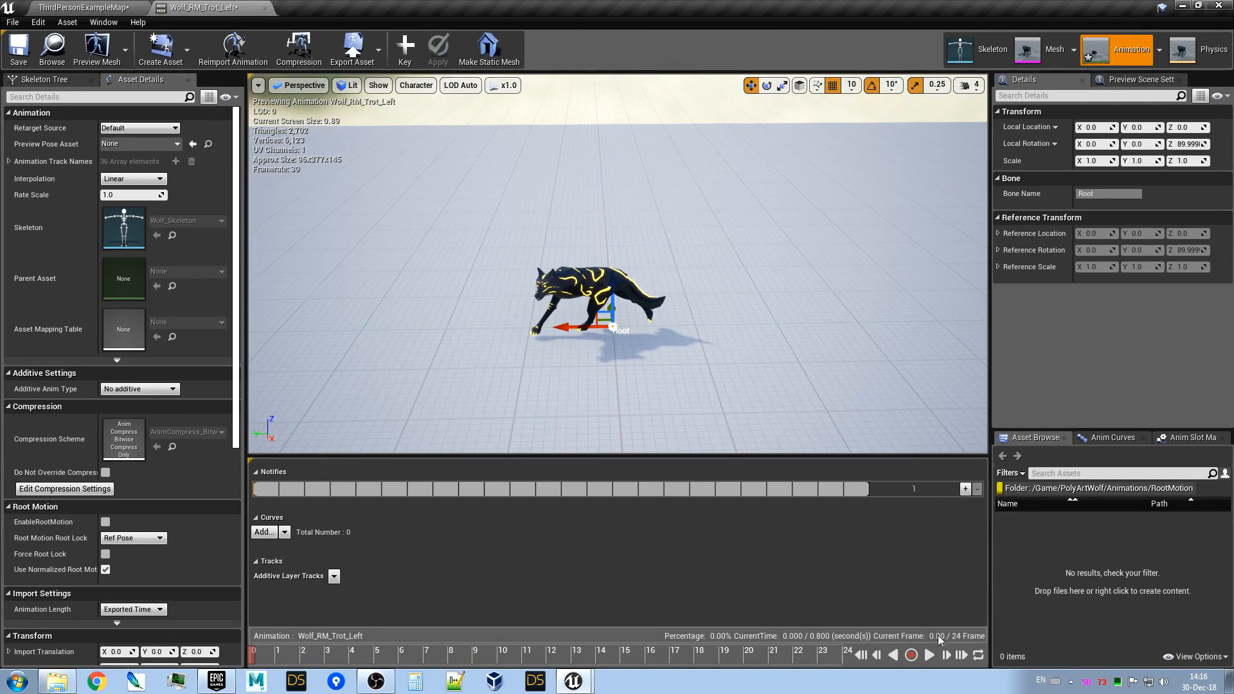
click(928, 656)
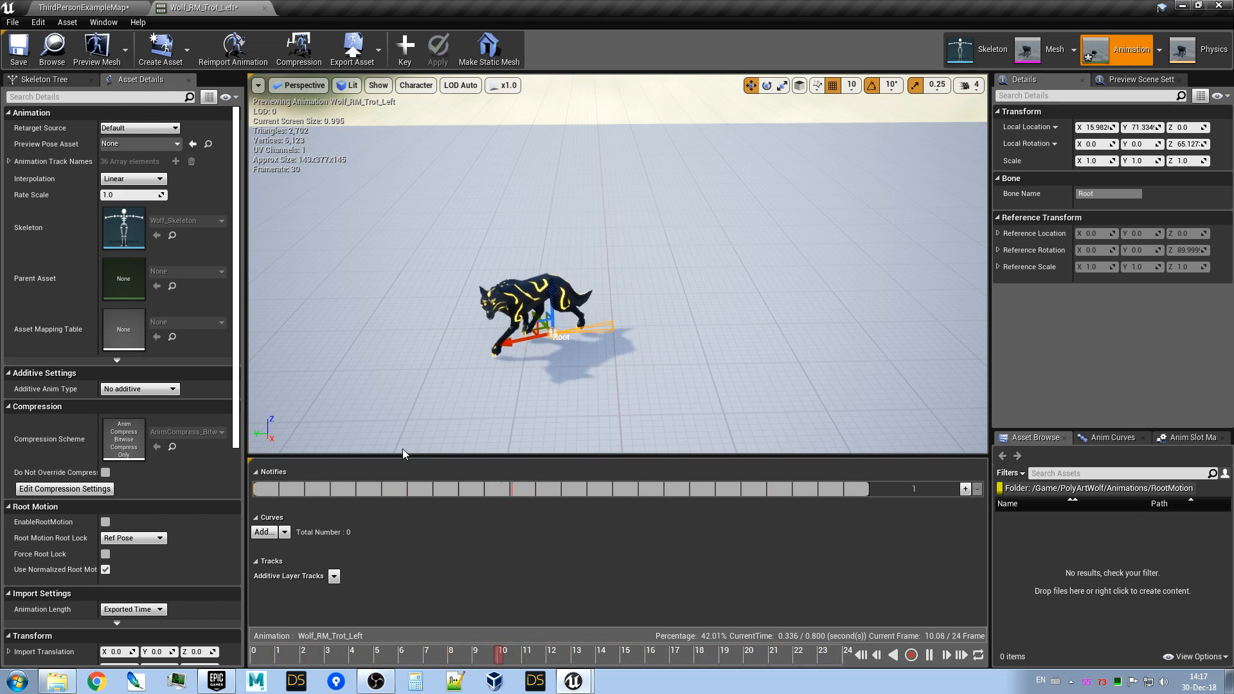
click(930, 654)
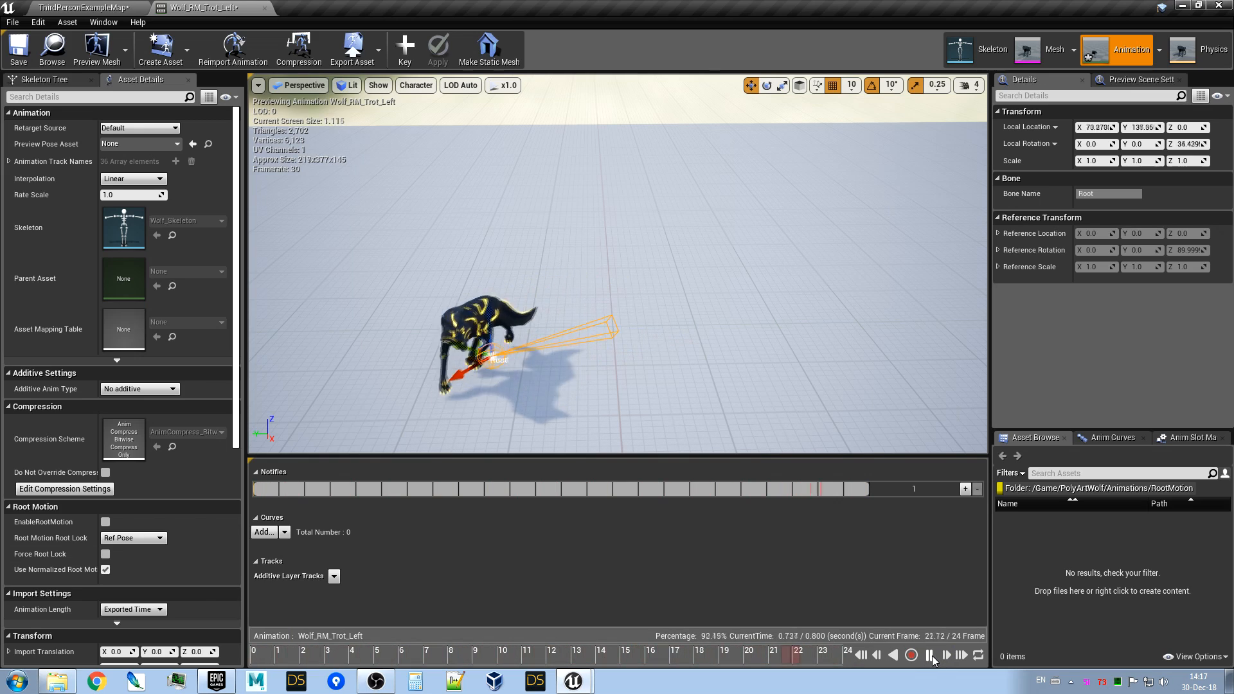
Enable EnableRootMotion for the trot animation, play it, and observe the wolf from an angled view.
click(105, 521)
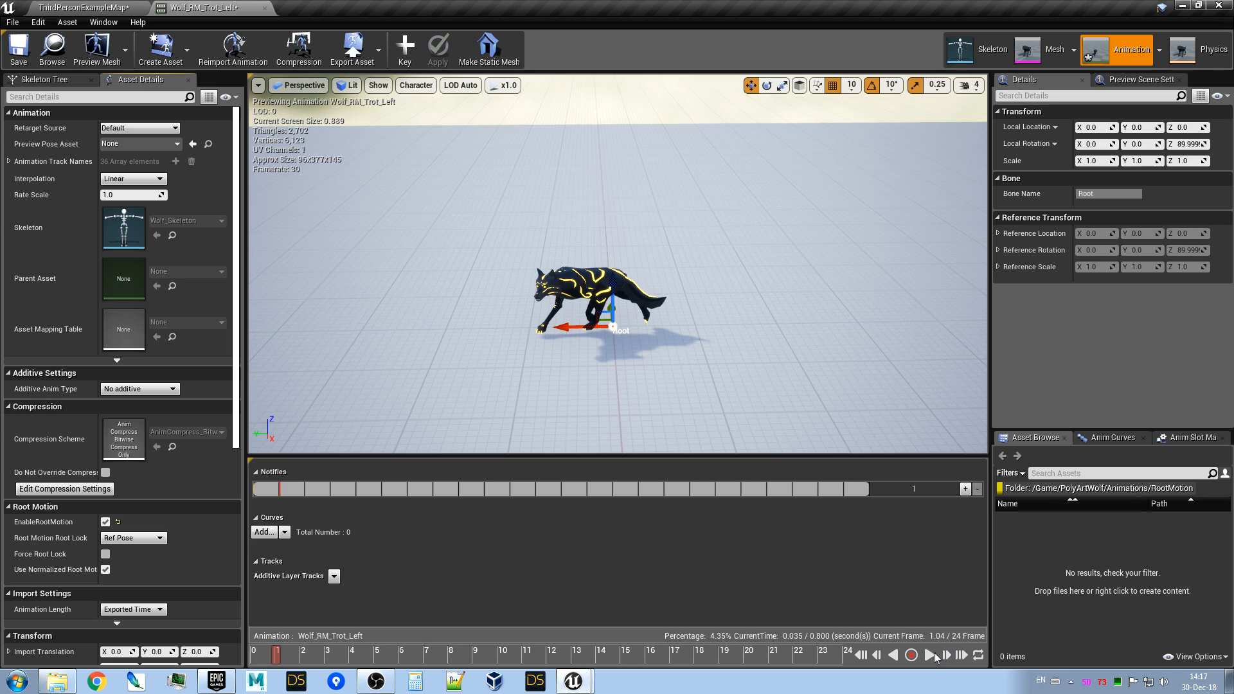
click(928, 655)
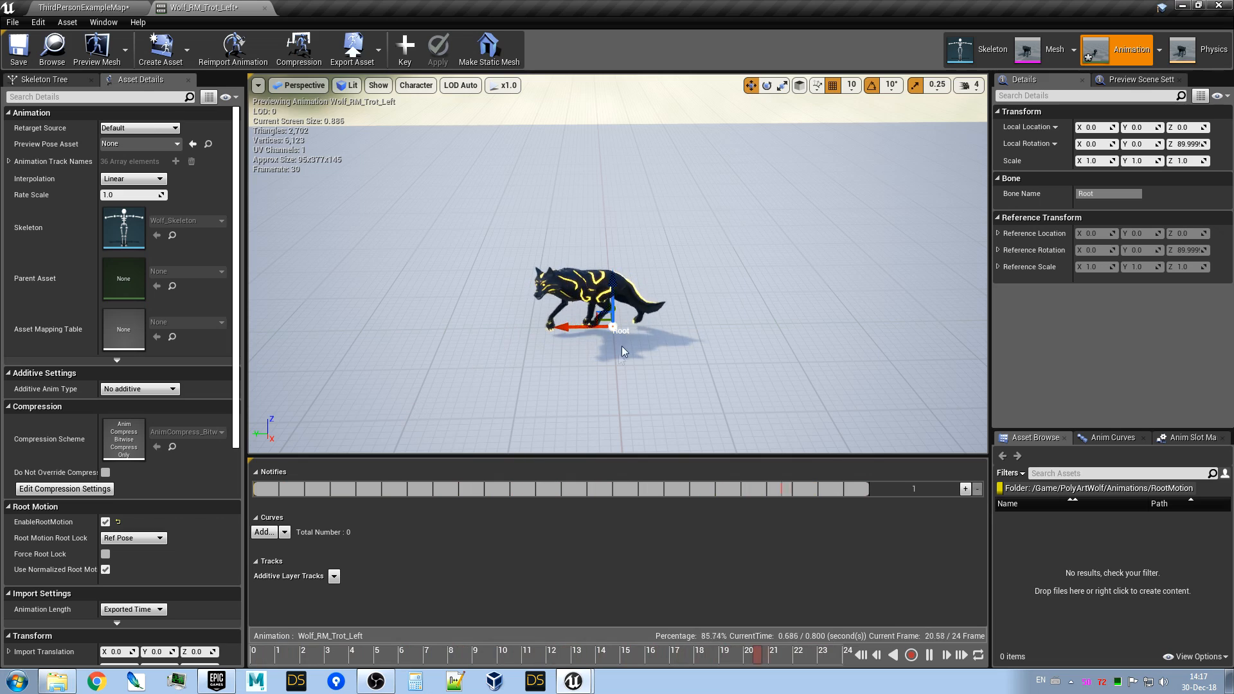
mouse_move(598, 363)
right_down()
mouse_move(514, 392)
mouse_move(591, 382)
right_up()
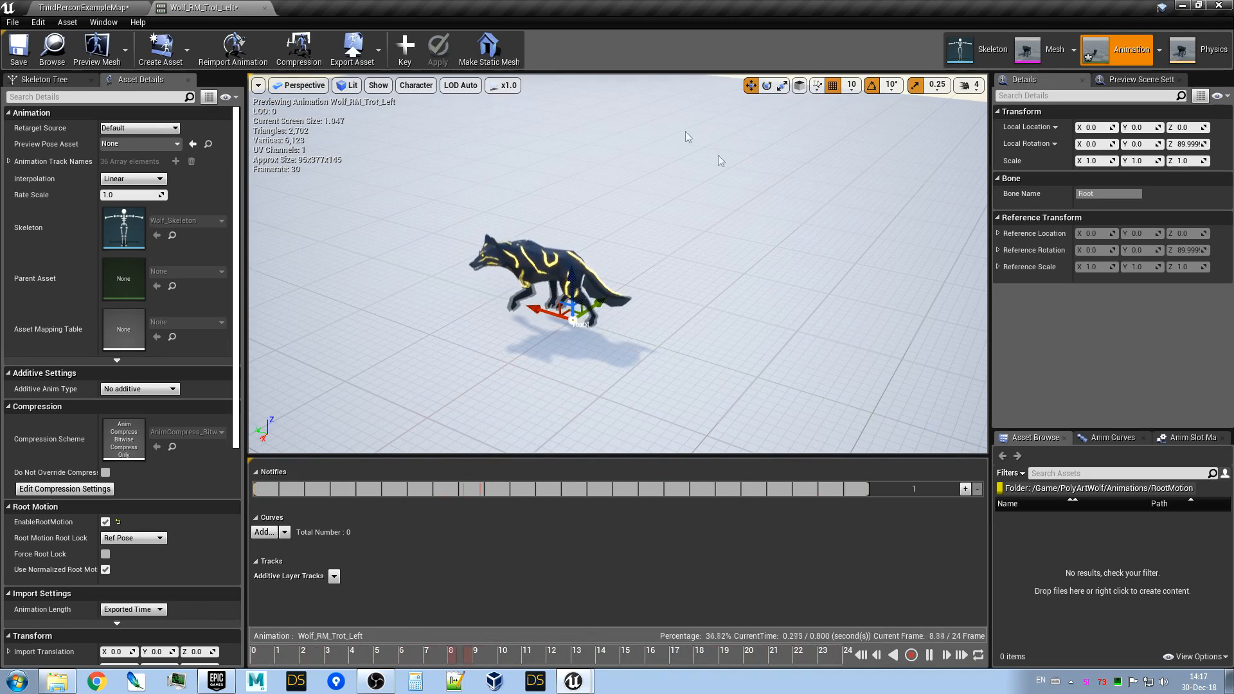
Turn on Process Root Motion for the character preview, observe the wolf's movement, and pause the trot animation.
click(420, 88)
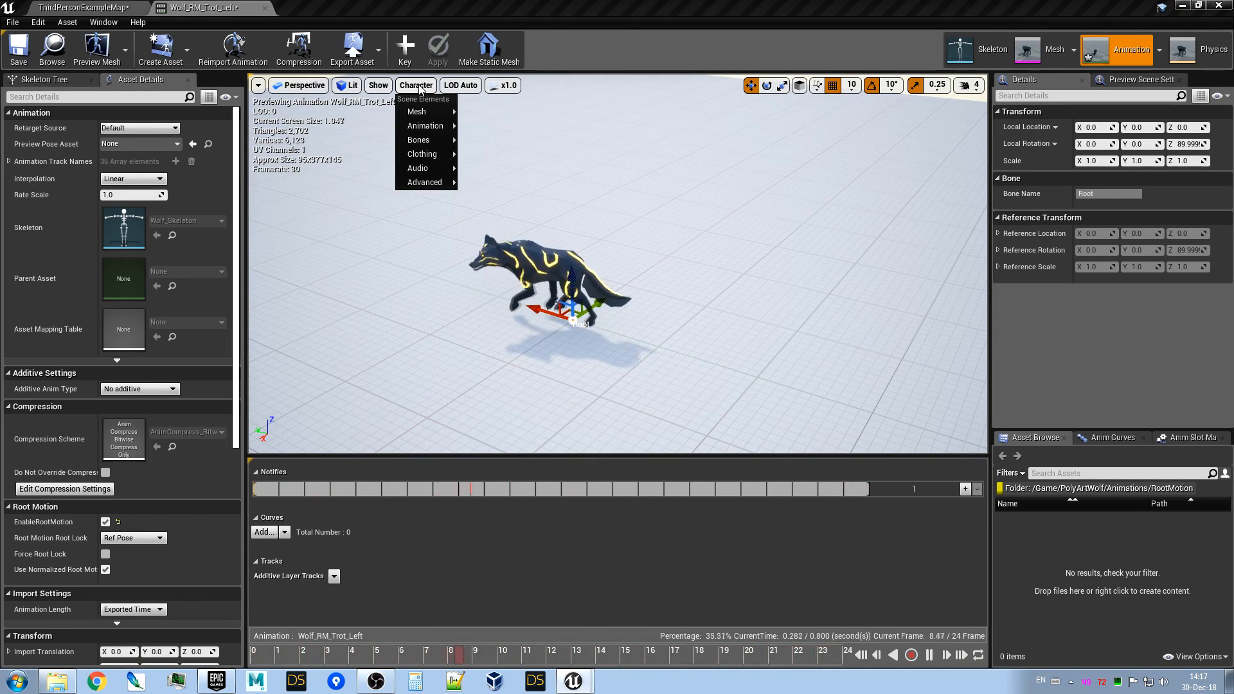
mouse_move(410, 112)
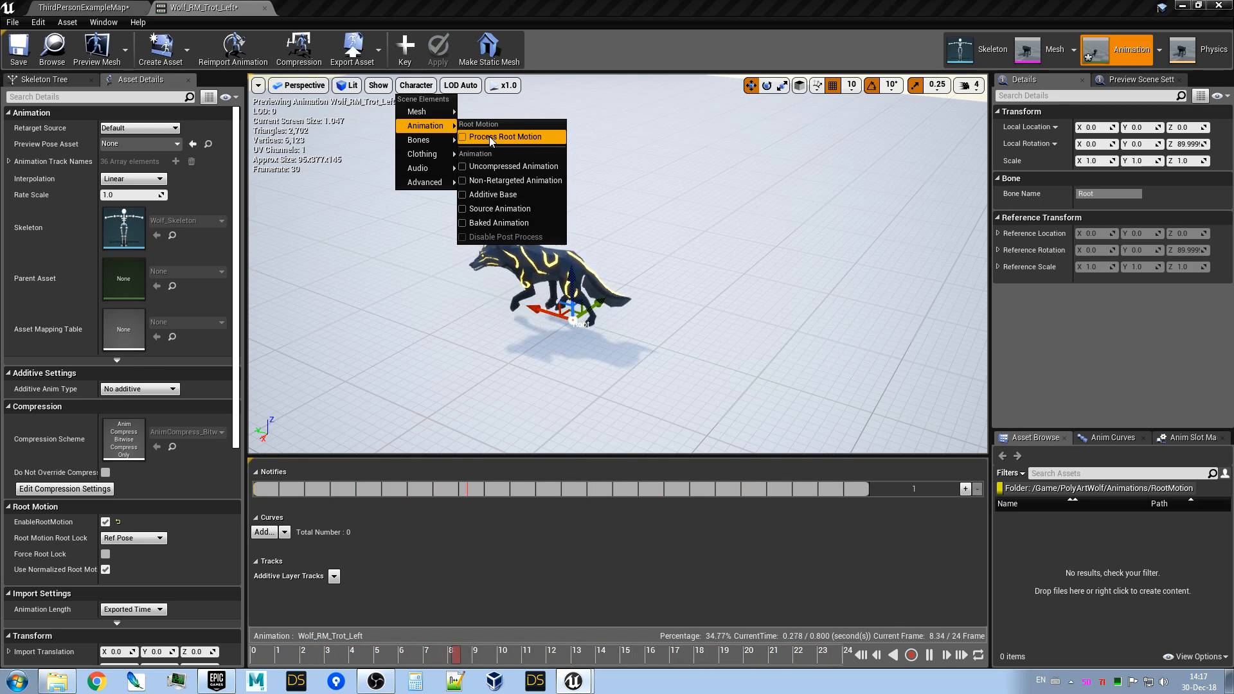
click(490, 137)
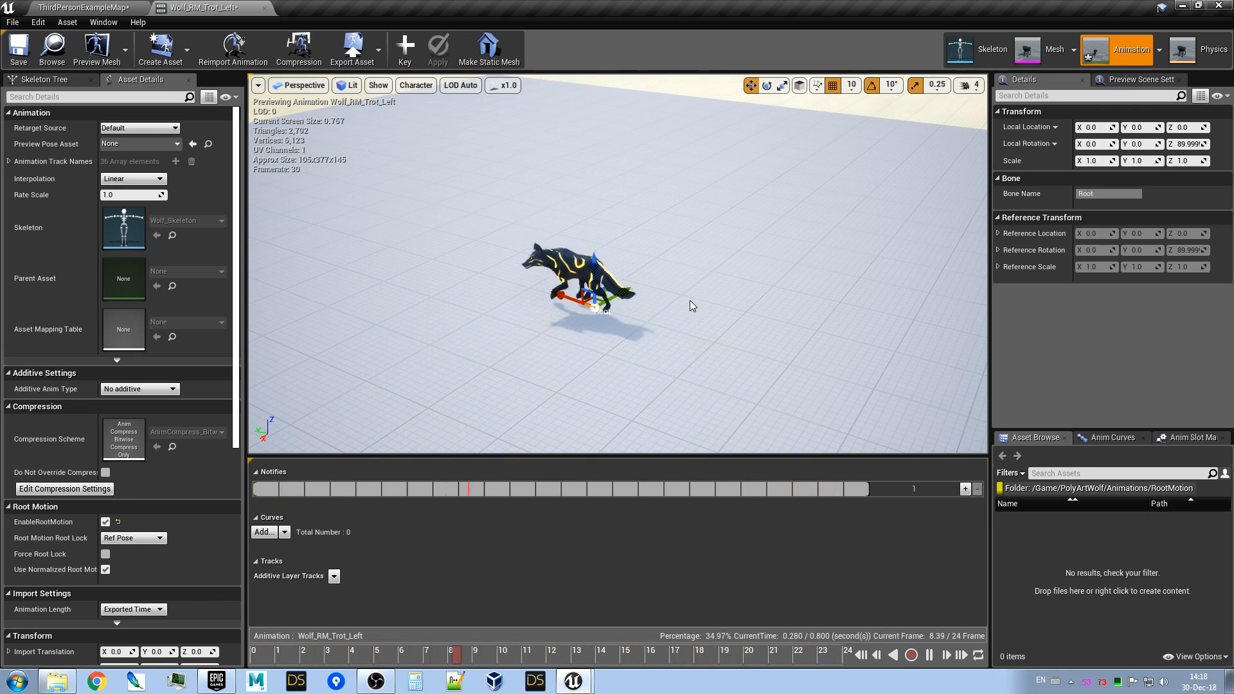
click(929, 655)
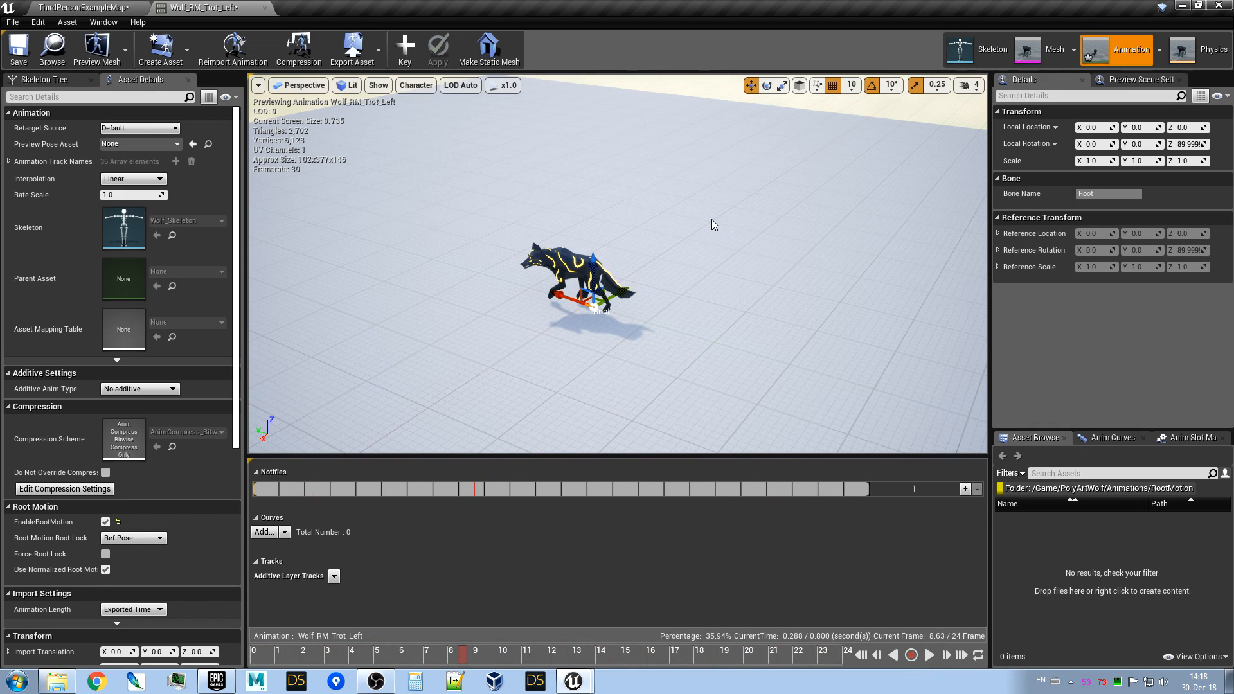
drag(724, 220, 642, 214)
right_drag(642, 214, 681, 226)
Return to the ThirdPersonExampleMap level and look through the trot, run and walk animations in the RootMotion folder.
click(62, 8)
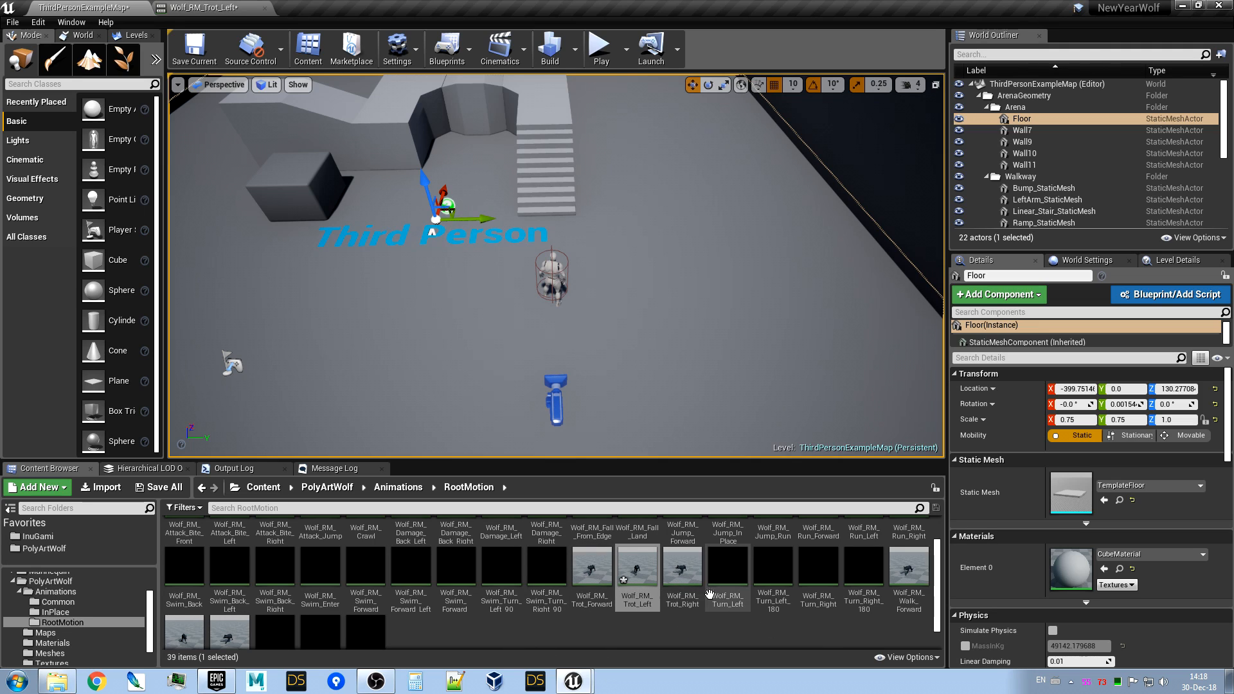
scroll(697, 622, down, 1)
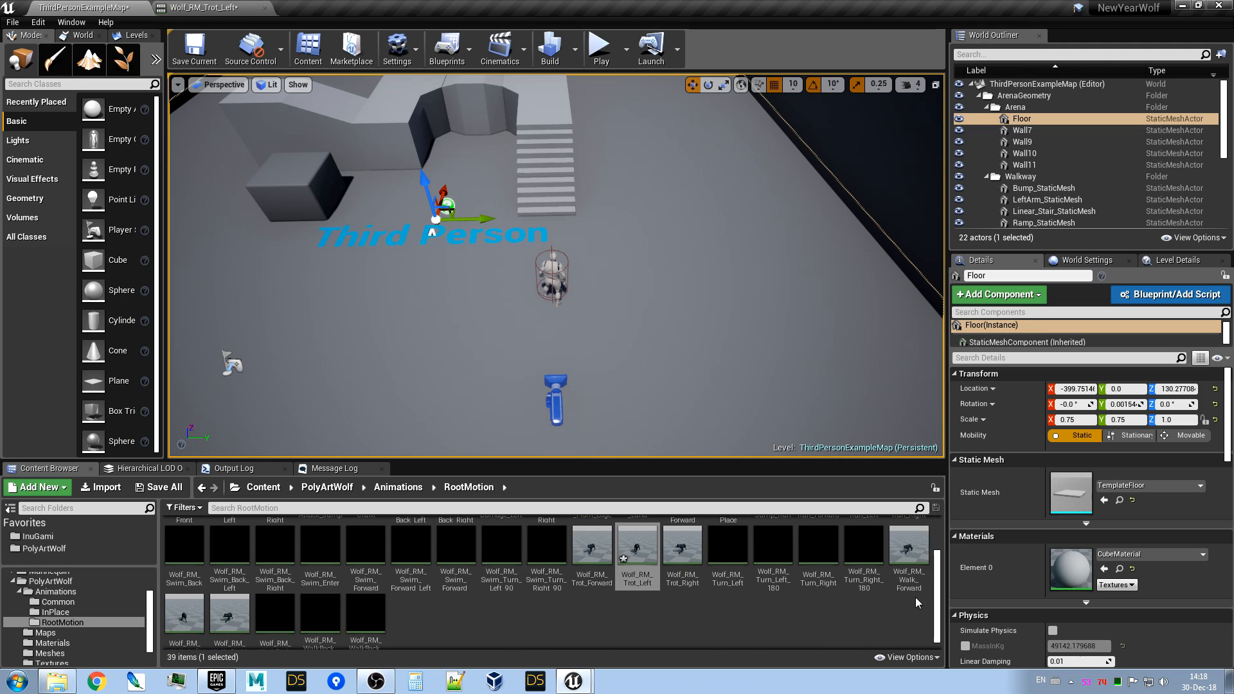
scroll(182, 612, down, 1)
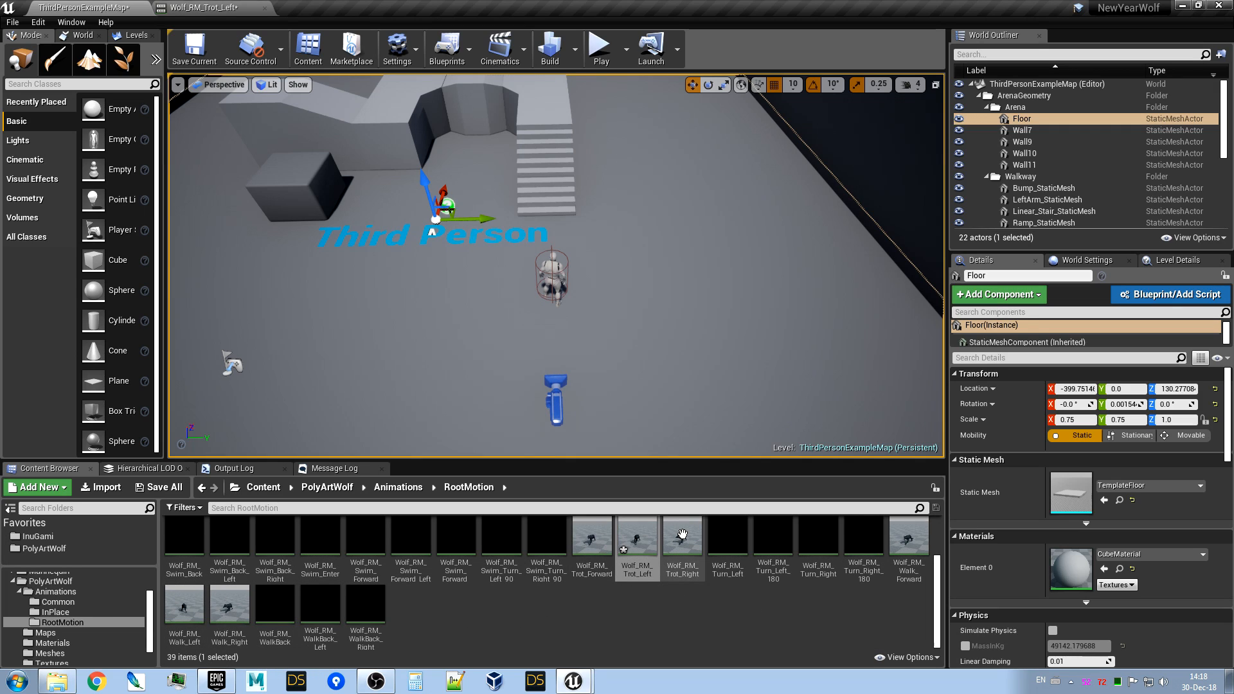
scroll(682, 535, up, 3)
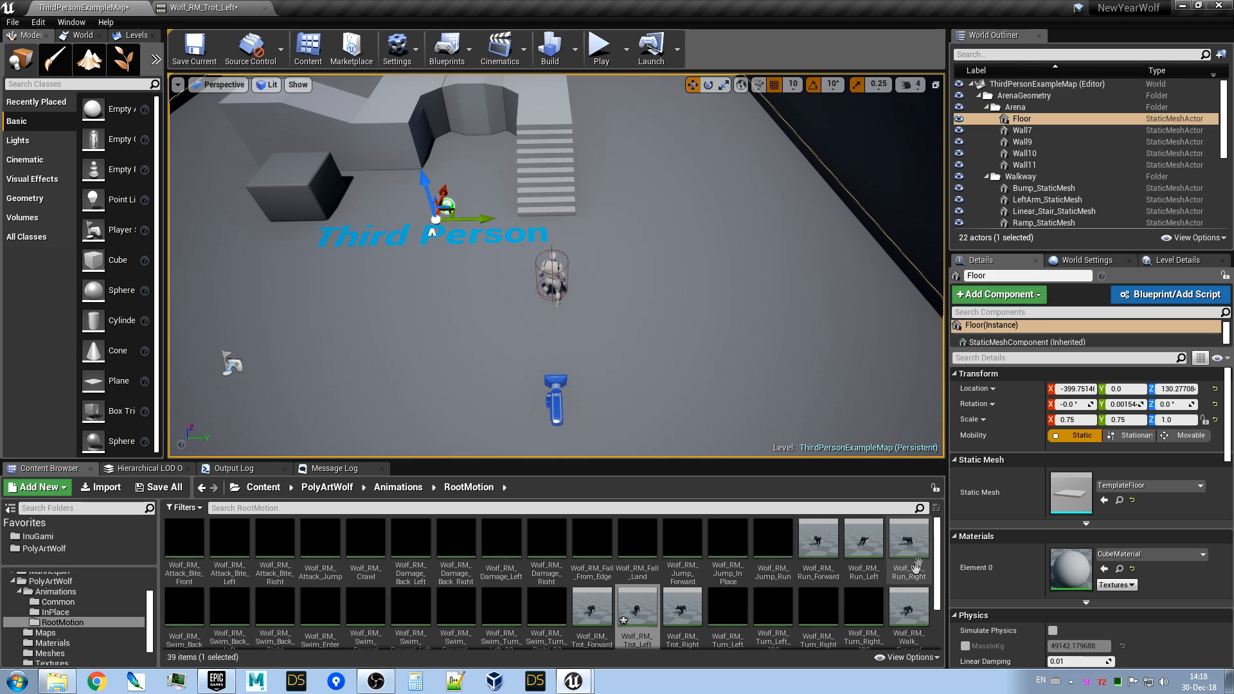
scroll(816, 592, down, 3)
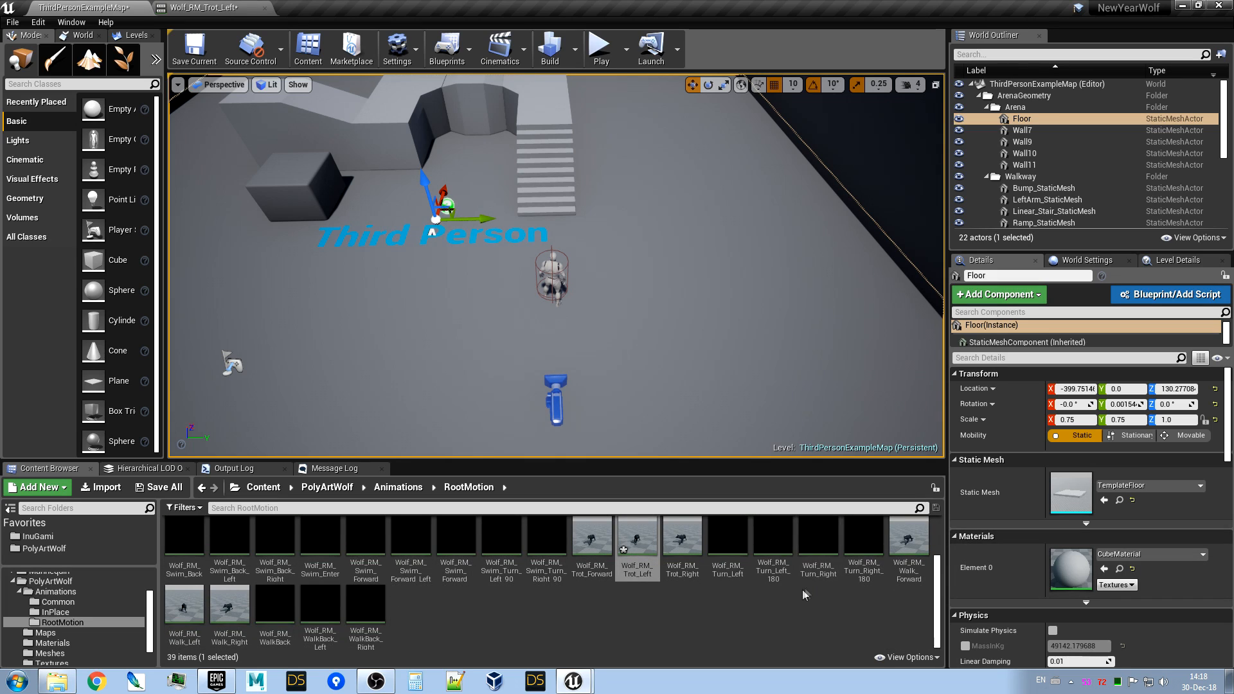
Create a Blend Space for Wolf_Skeleton in the InuGami folder and name it MoveBS.
click(46, 537)
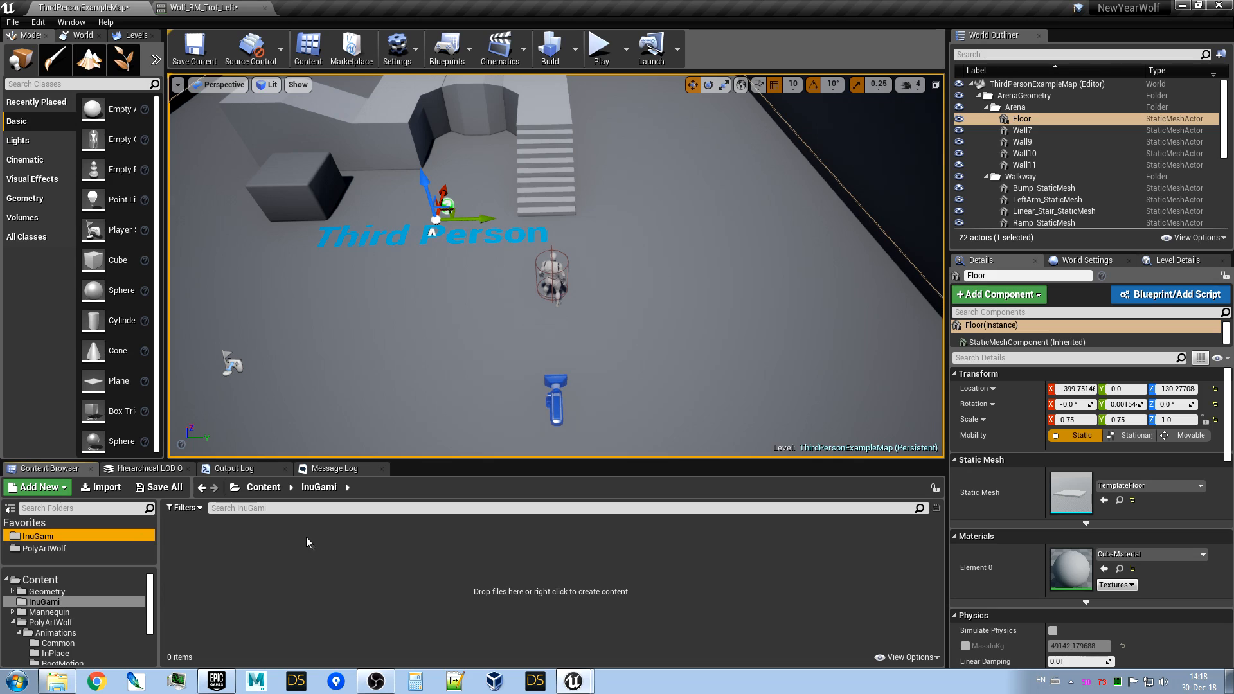
right_click(266, 556)
mouse_move(355, 437)
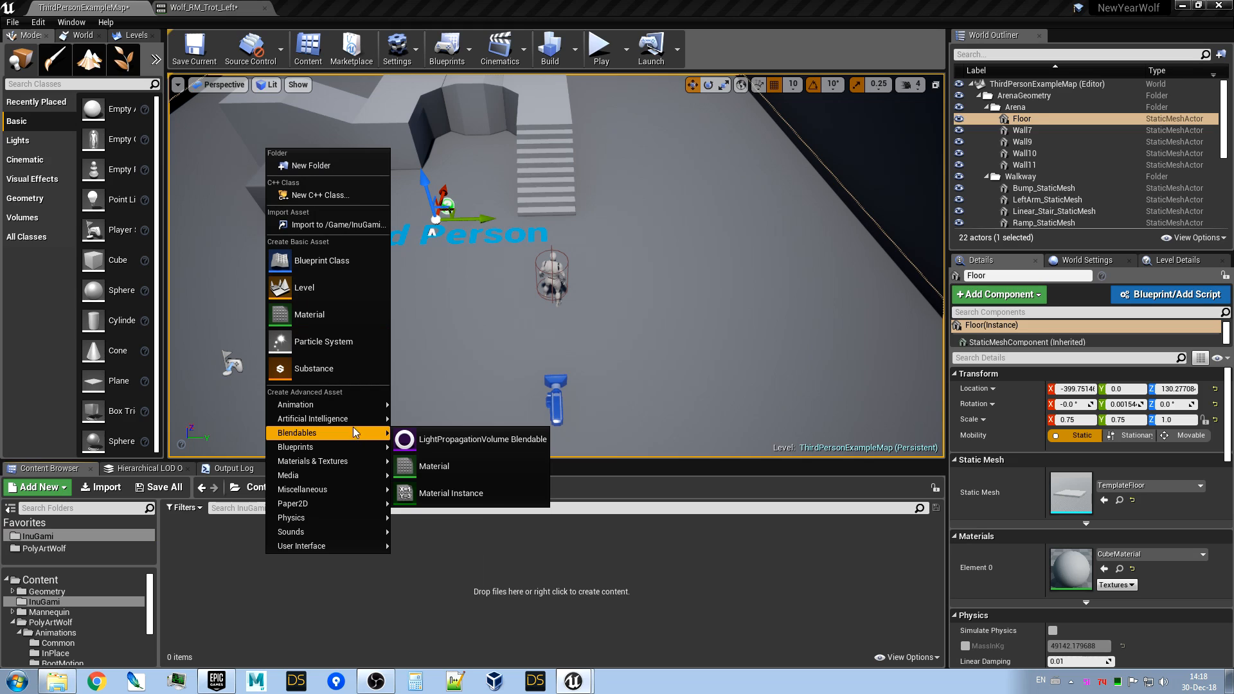
mouse_move(349, 401)
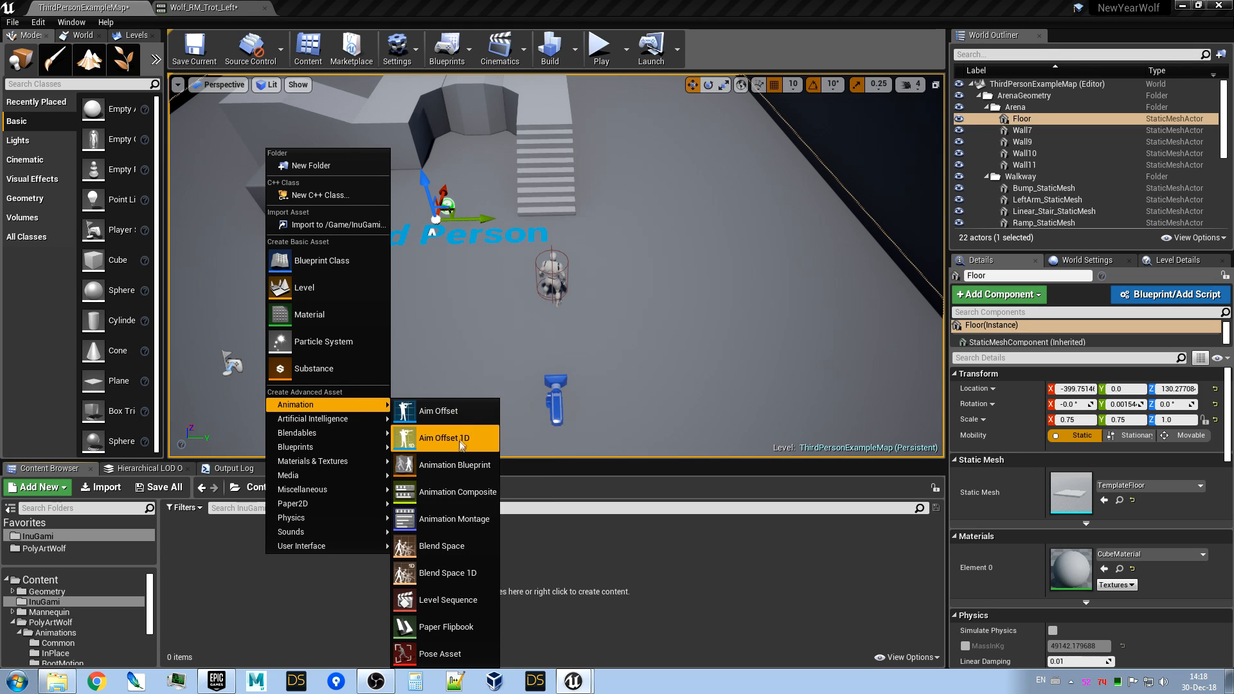
click(461, 545)
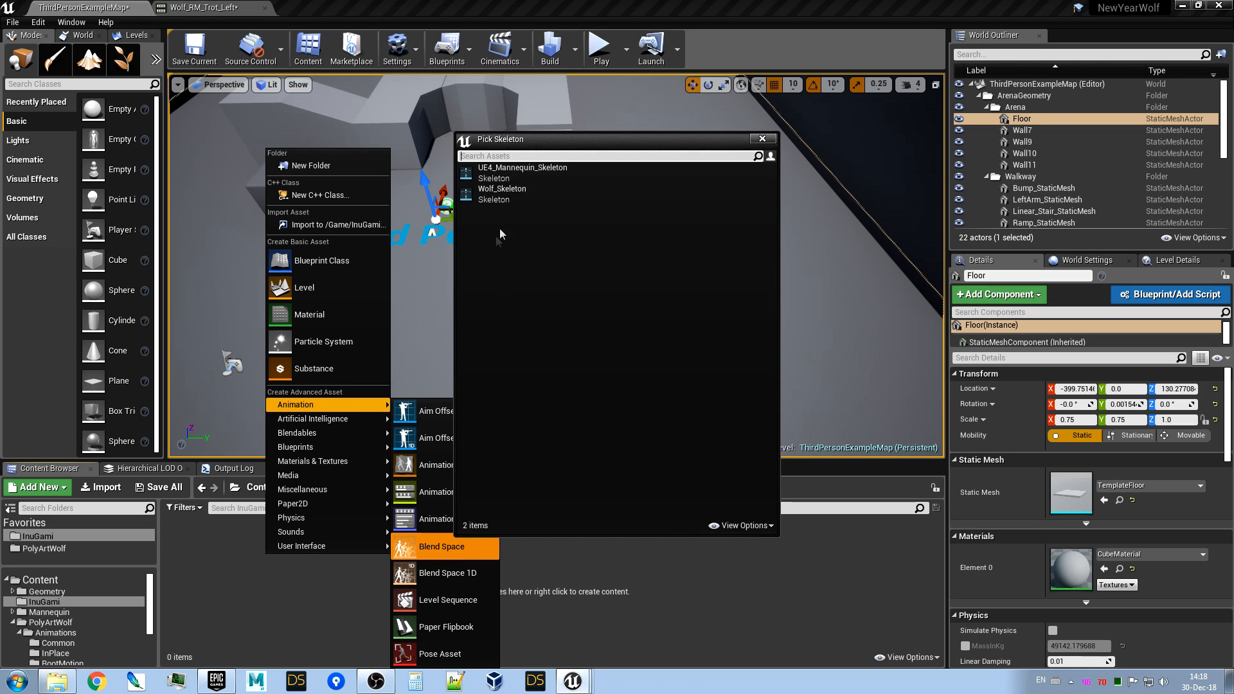
click(500, 193)
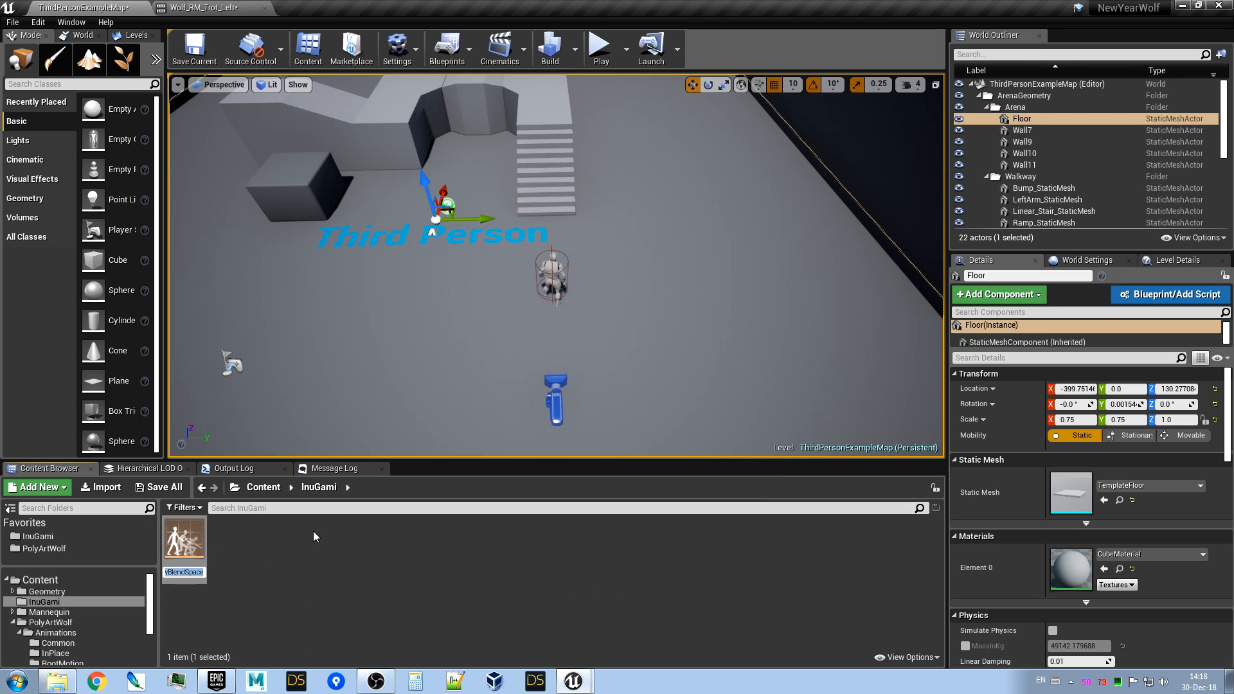
text(MoveBS)
key(Return)
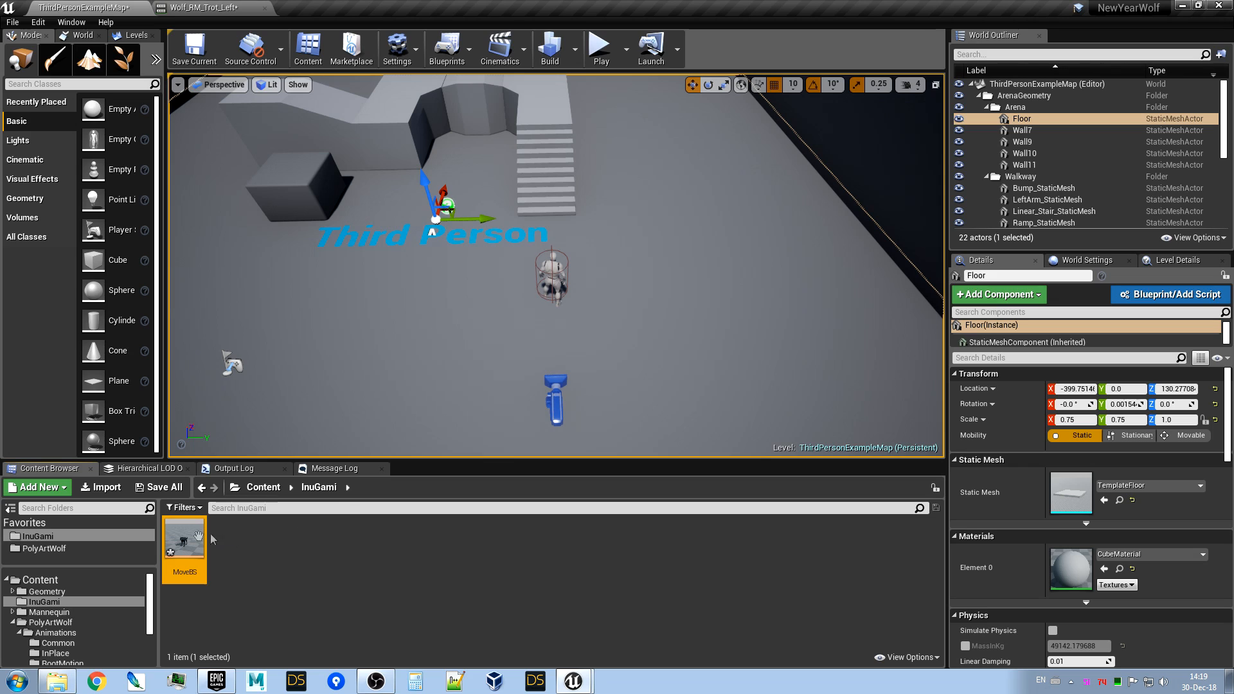
Open the MoveBS blend space and list the RootMotion folder's animations in its asset browser.
double_click(186, 539)
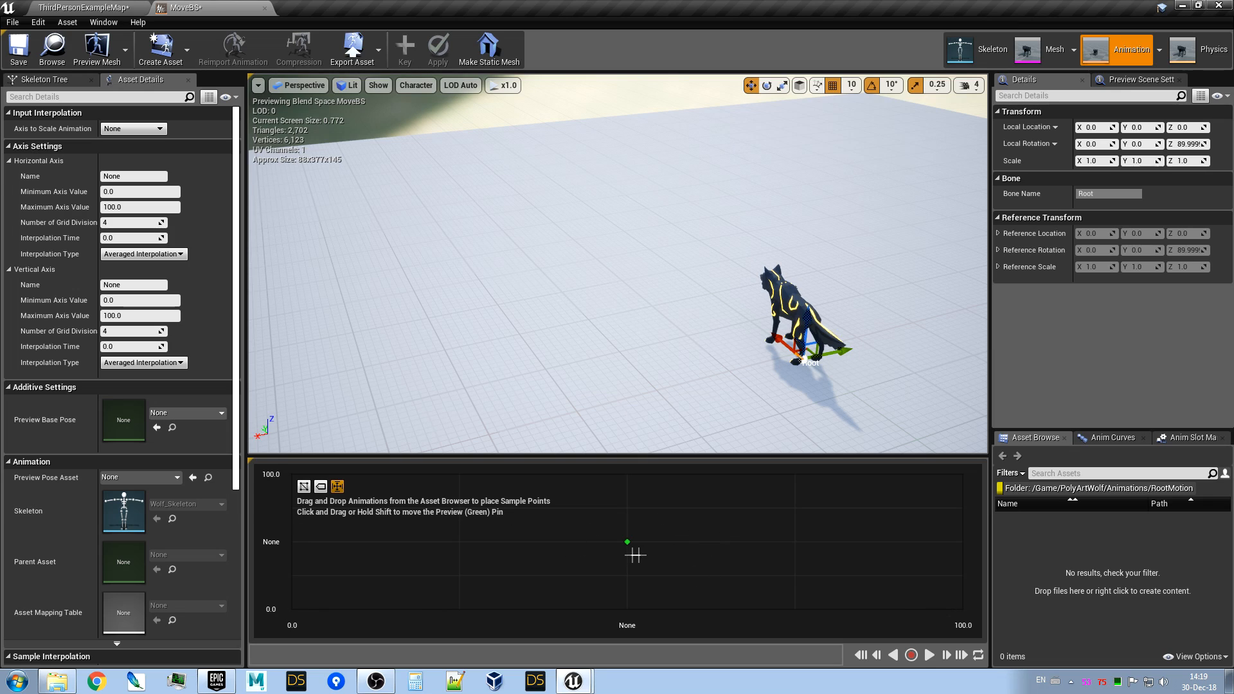
click(1083, 490)
click(1083, 490)
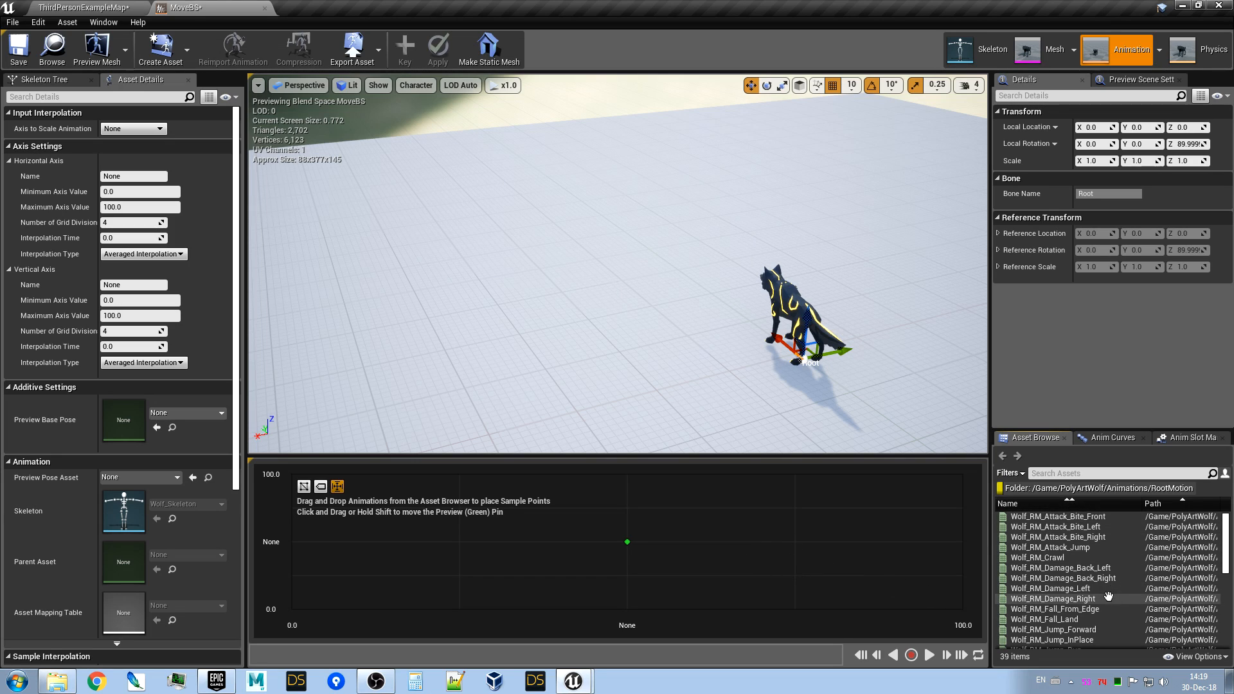
scroll(1108, 566, down, 8)
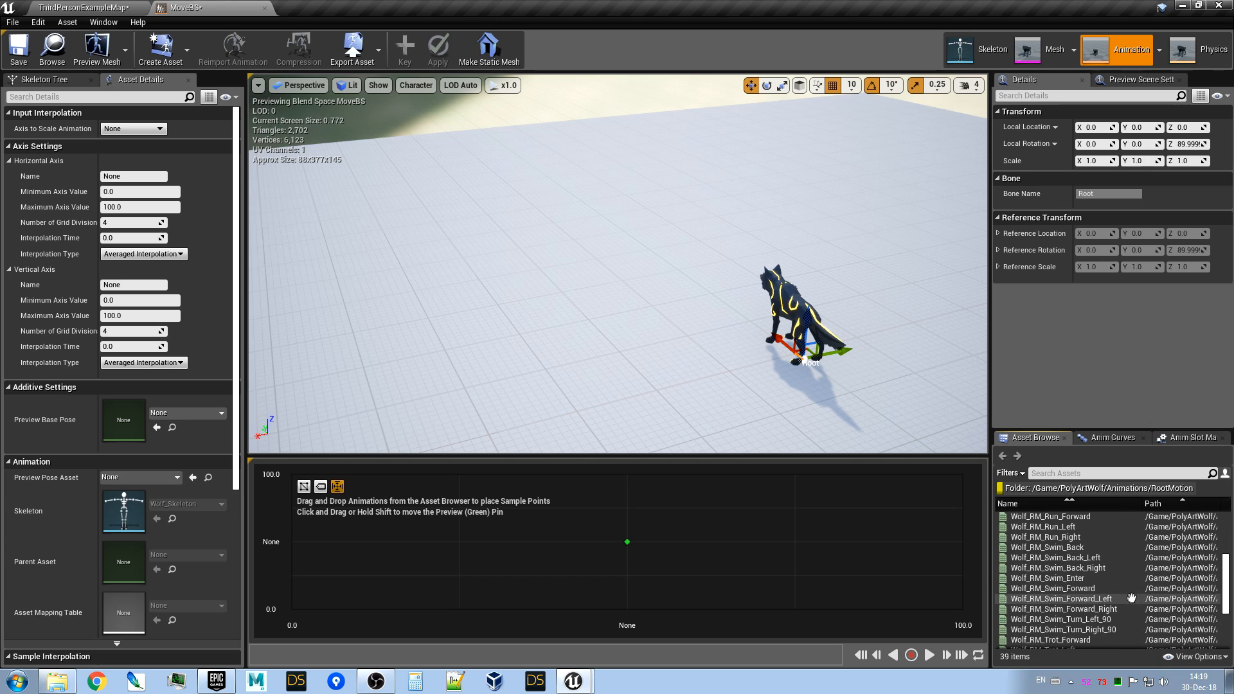
Place Wolf_RM_Walk_Forward at the centre of the blend grid, Wolf_RM_Walk_Left at its left edge and Wolf_RM_Walk_Right at its right edge, all at mid-height.
scroll(1125, 599, down, 2)
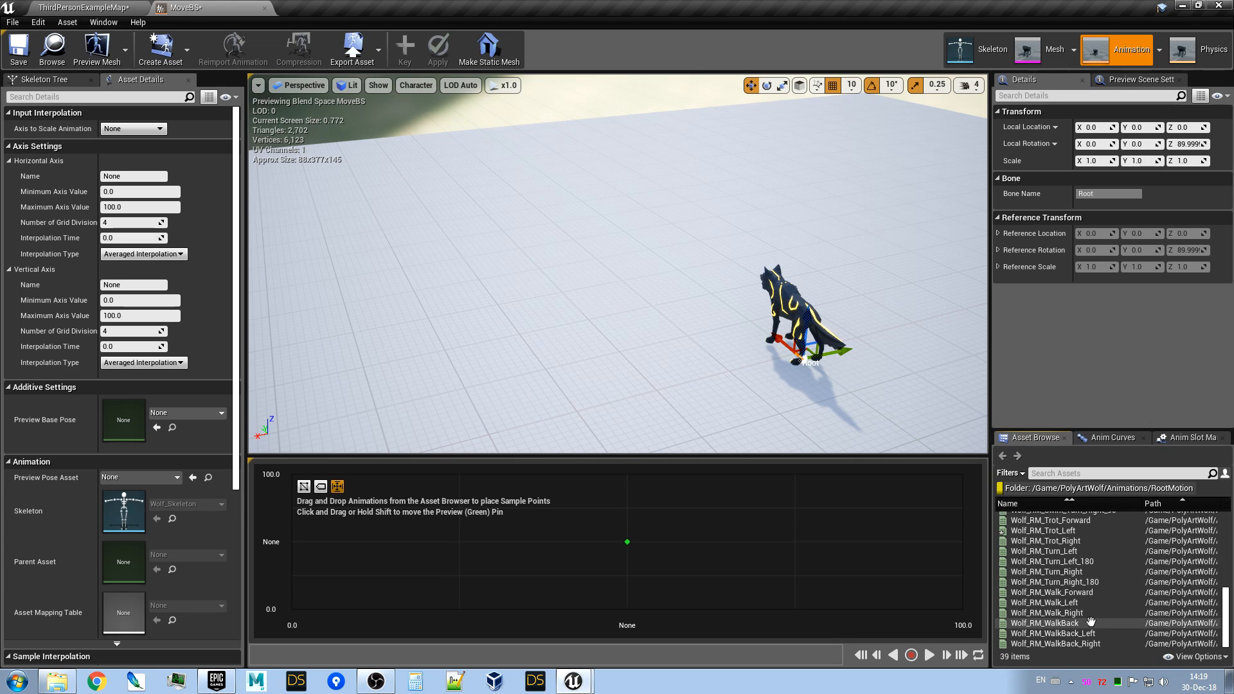
drag(1088, 591, 694, 611)
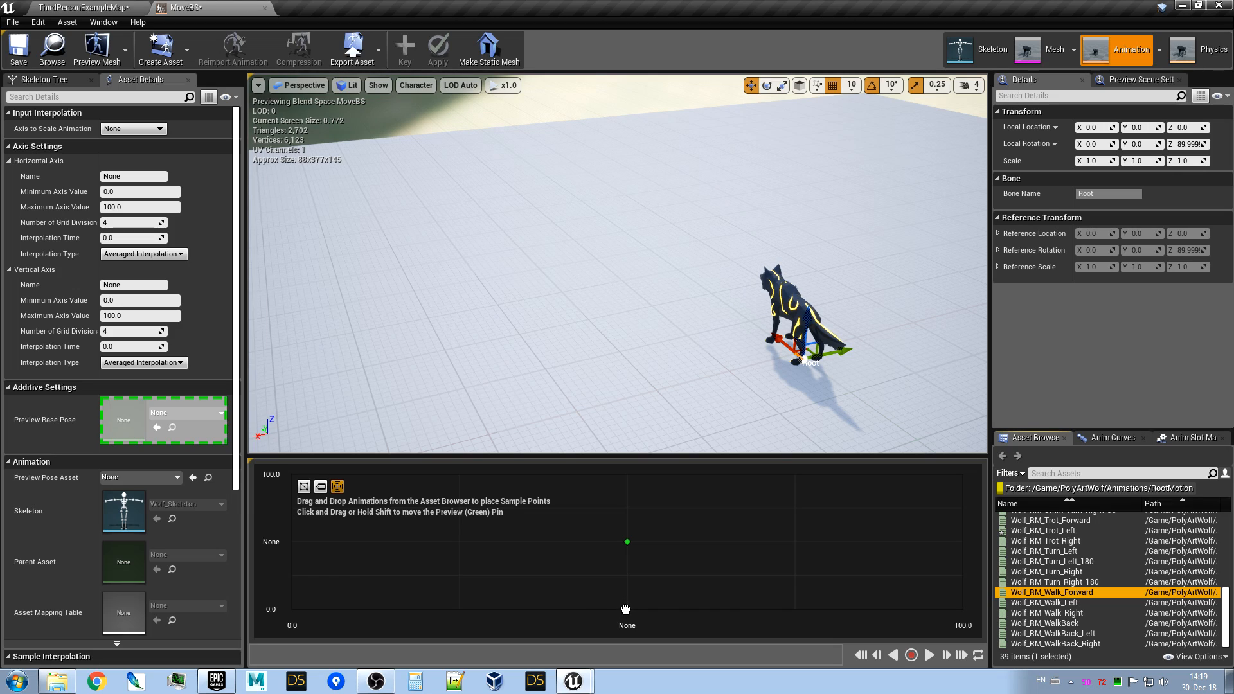
drag(630, 539, 630, 541)
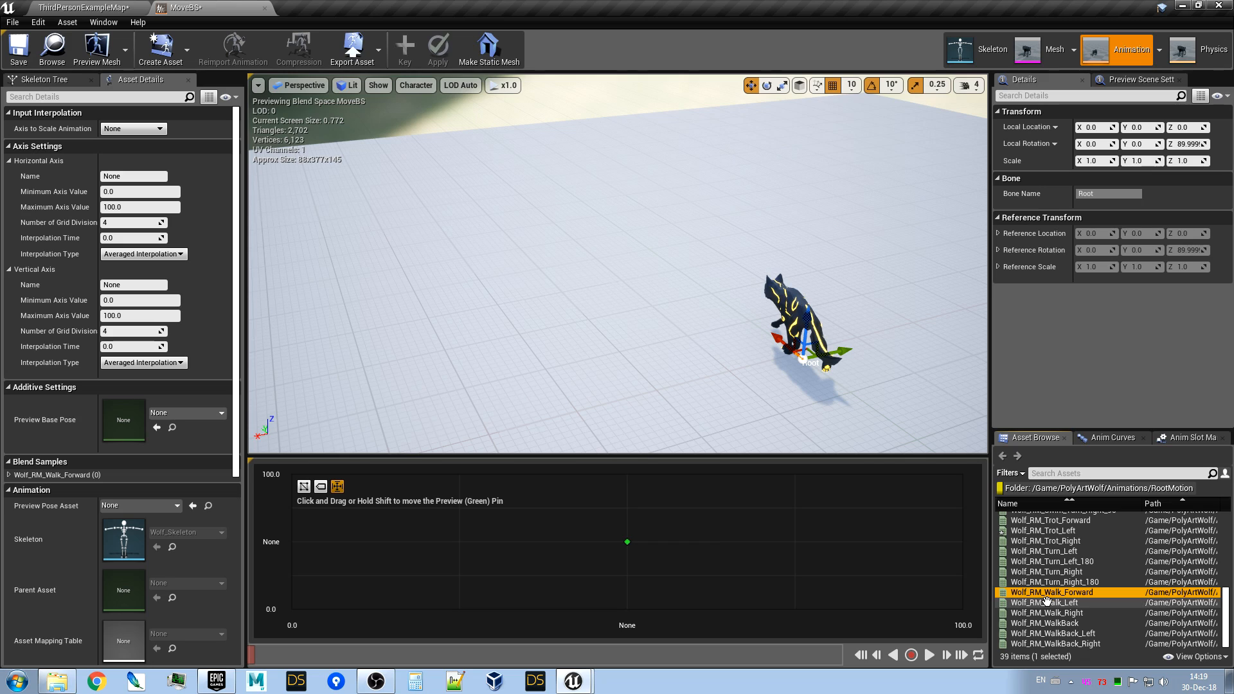
drag(1051, 602, 292, 541)
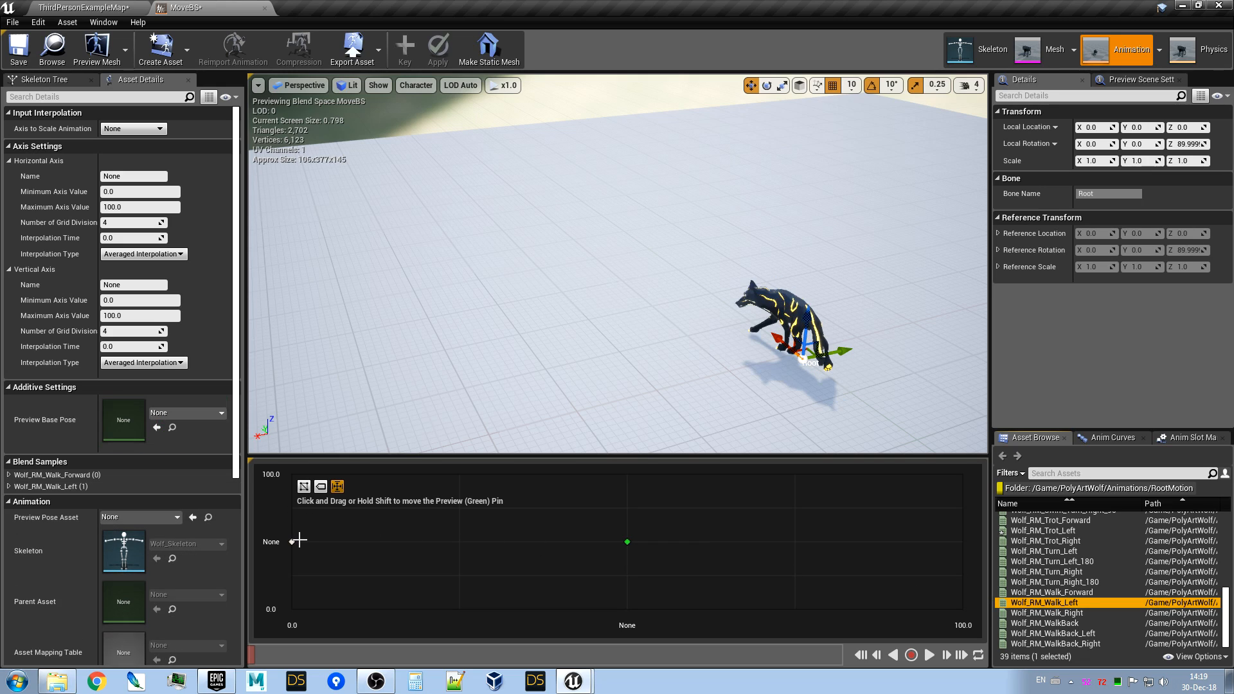
drag(1065, 614, 961, 541)
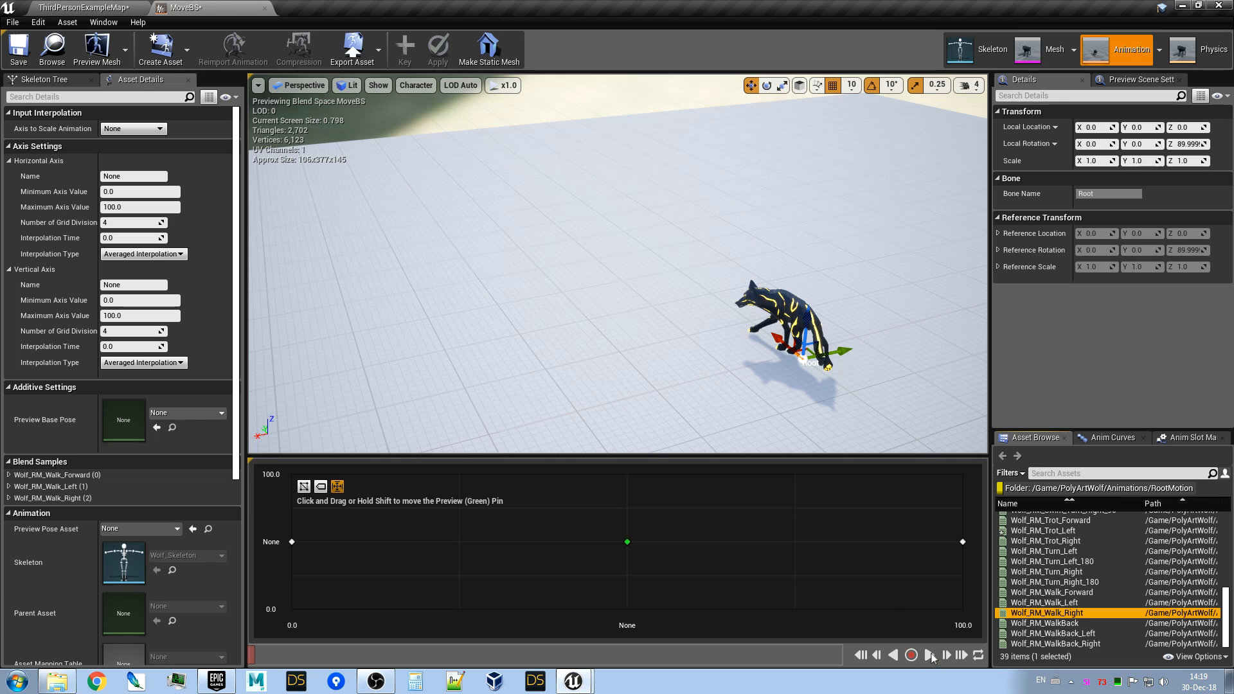
Play the preview while moving the preview pin between the walk samples to examine the wolf's turning, and pause it.
click(931, 655)
click(838, 549)
drag(839, 549, 303, 540)
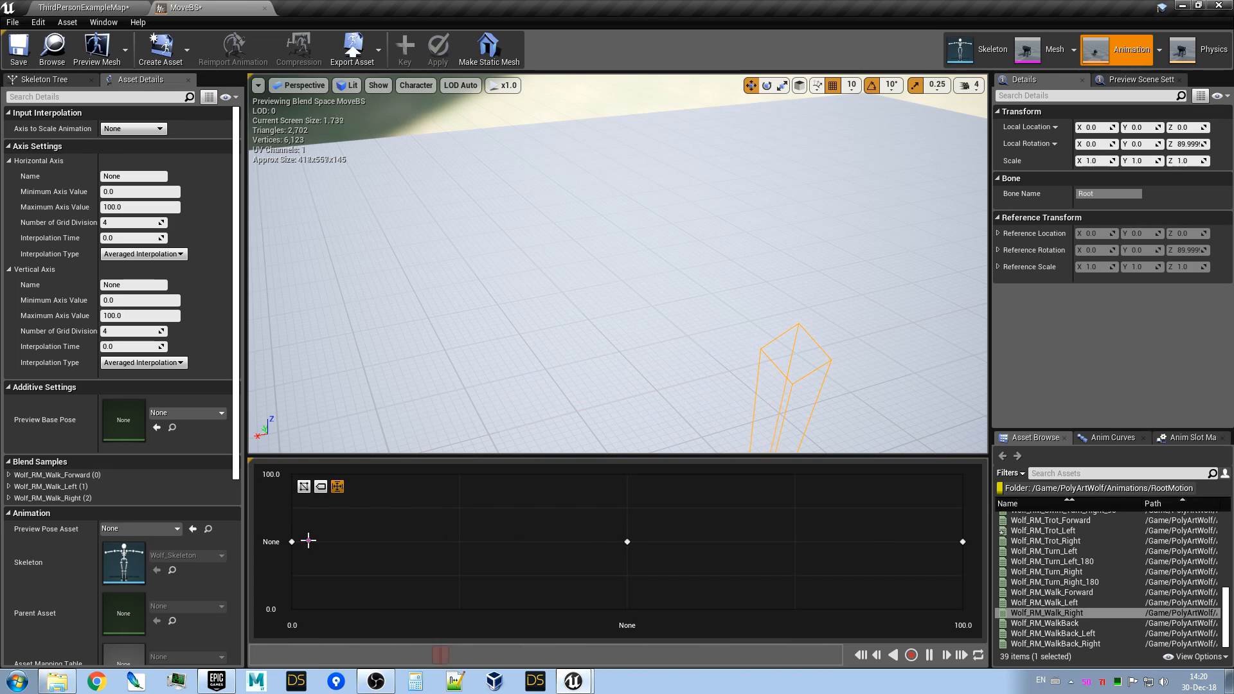
right_drag(512, 278, 521, 360)
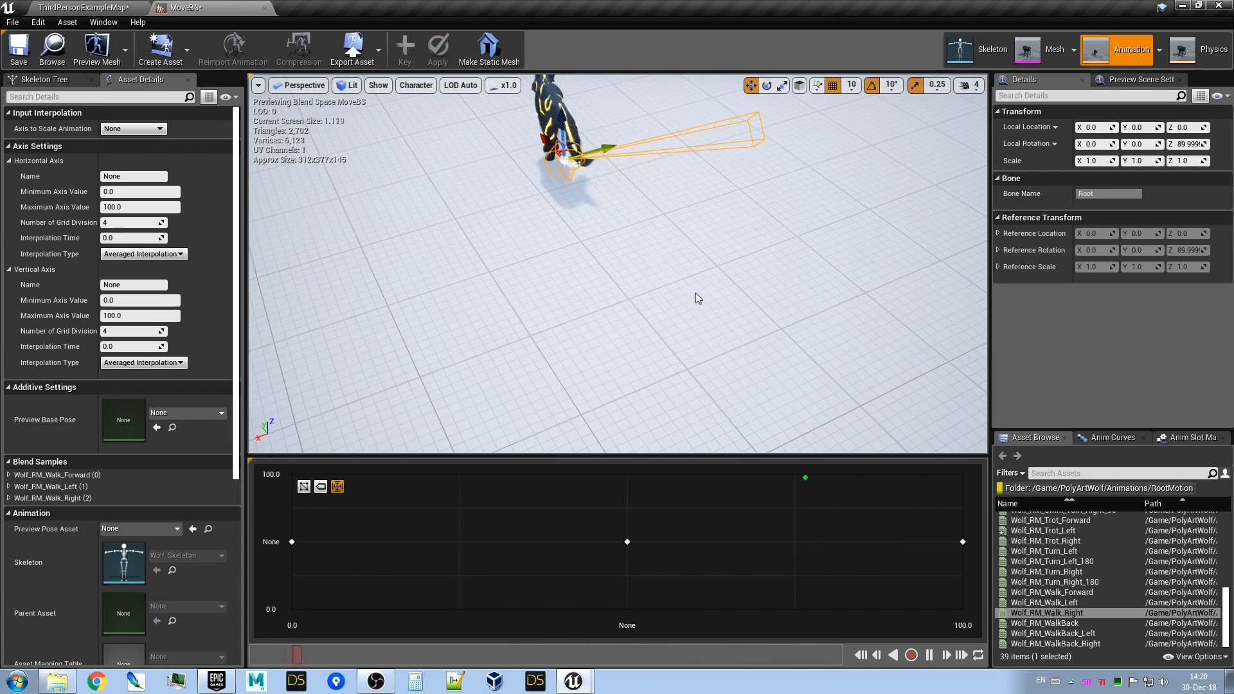
right_drag(698, 299, 655, 238)
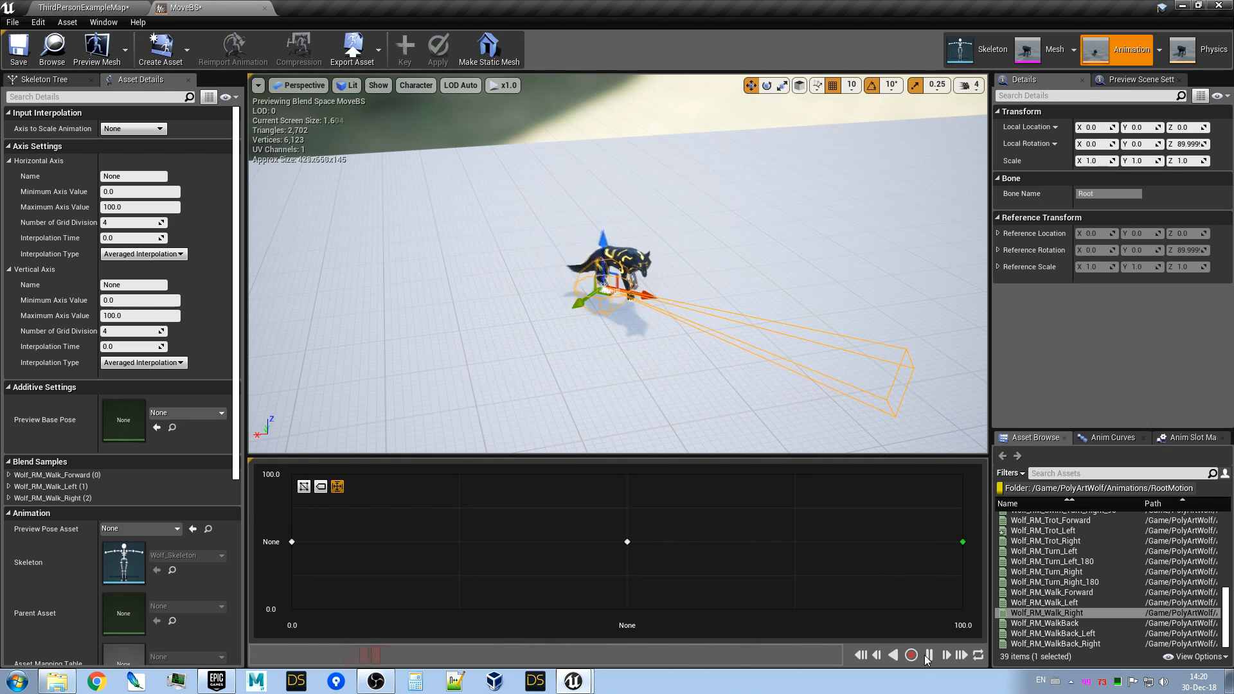
click(927, 657)
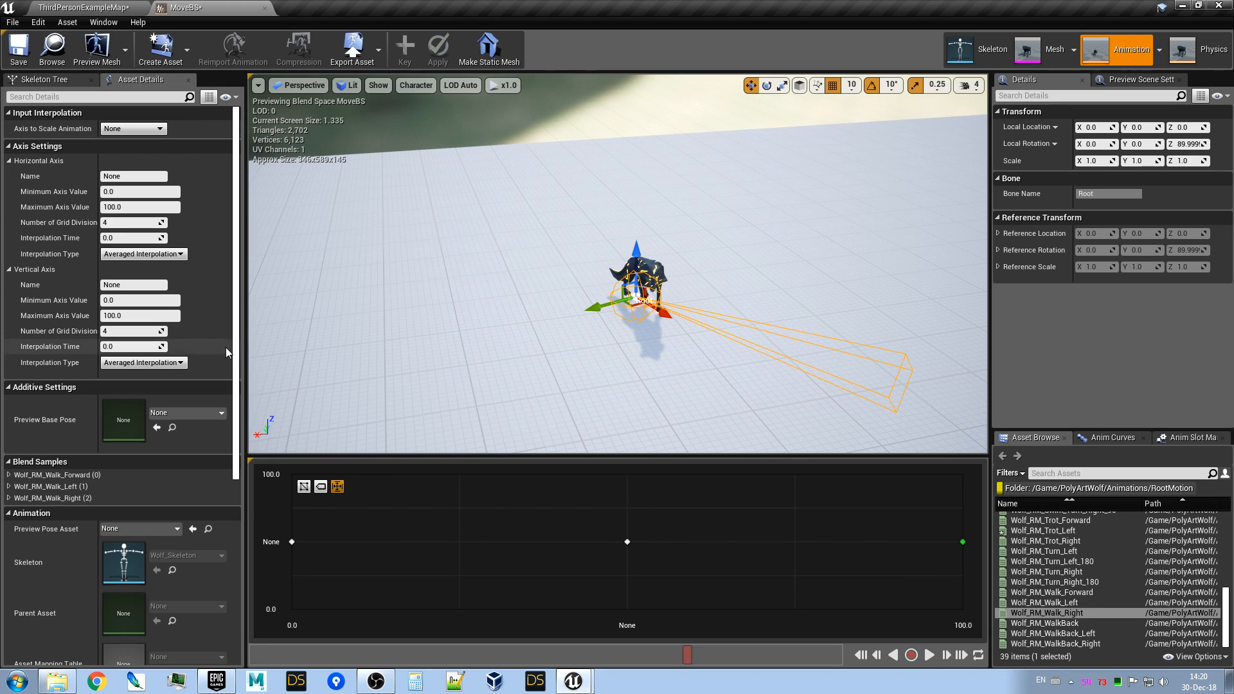
Name the horizontal axis Turn and set its range from -60 to 60.
click(134, 176)
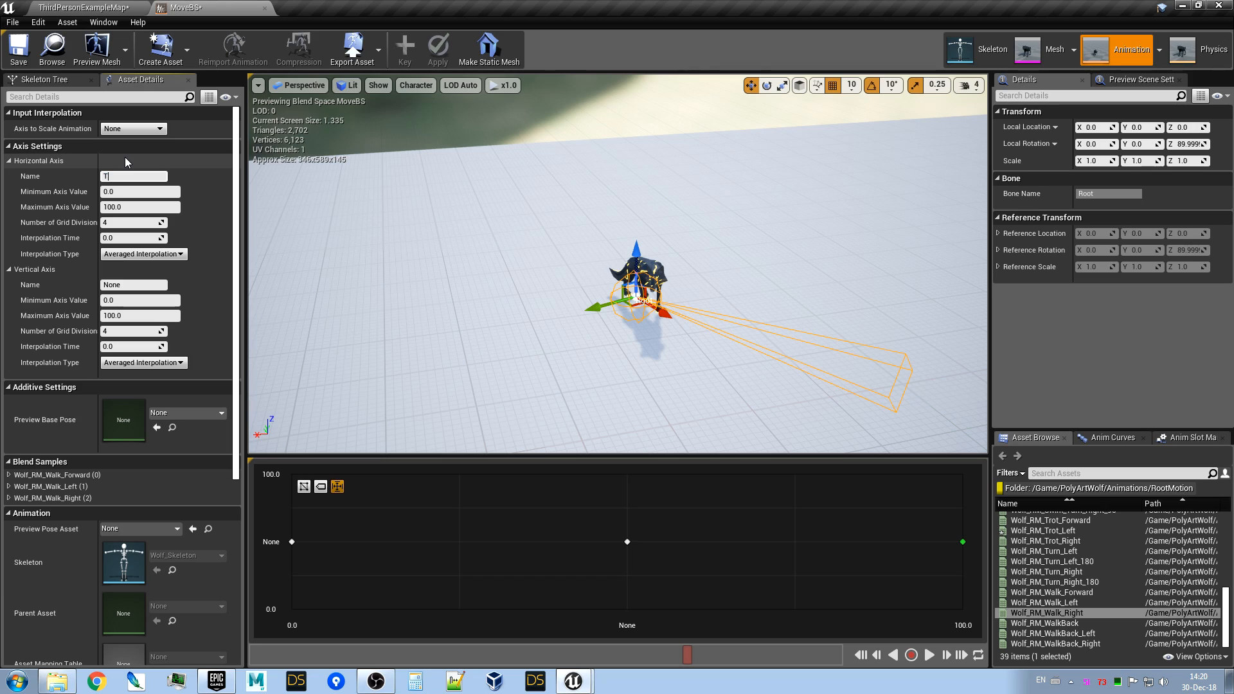
click(128, 191)
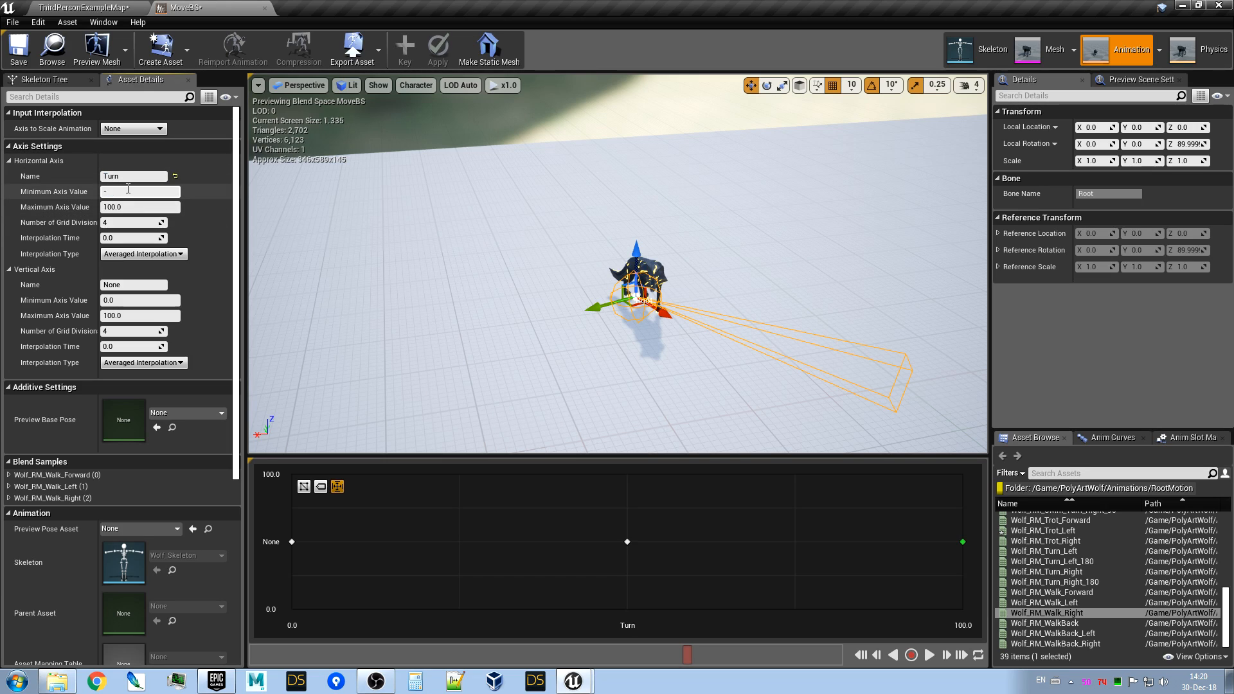
text(-60)
key(Tab)
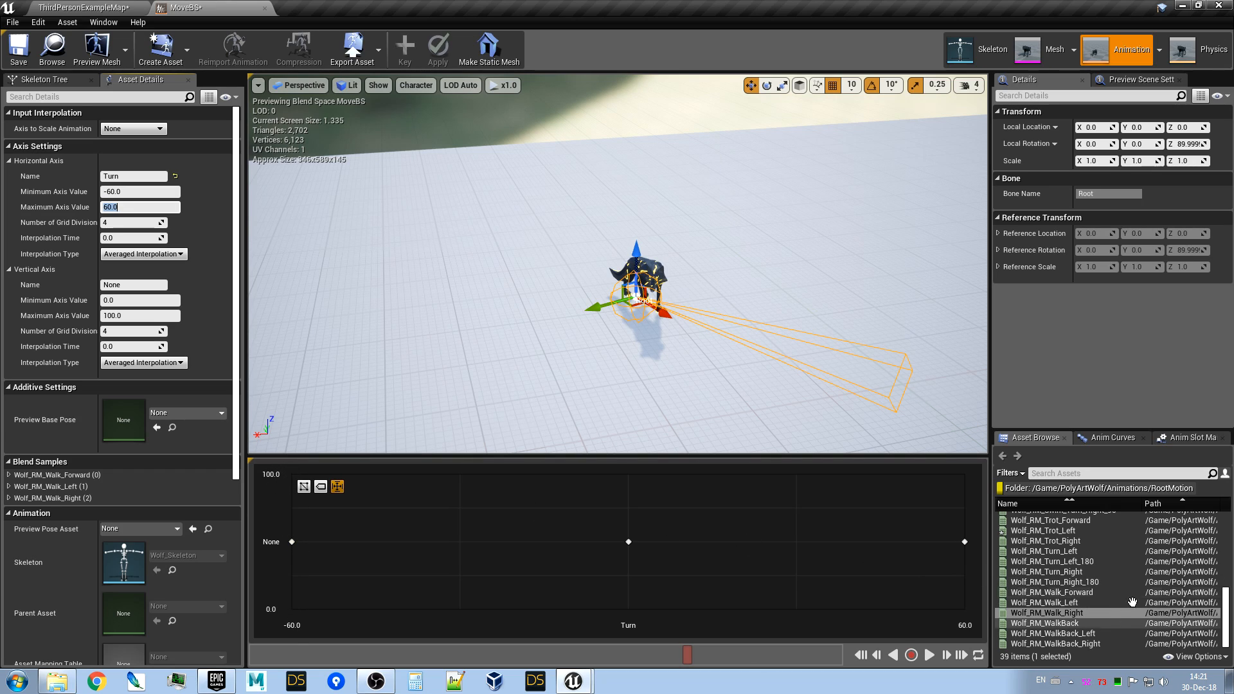
Add Wolf_RM_Trot_Left, Wolf_RM_Trot_Forward and Wolf_RM_Trot_Right one grid line above the matching walk samples.
drag(1227, 604, 1227, 598)
drag(1093, 543, 621, 512)
drag(1029, 554, 309, 514)
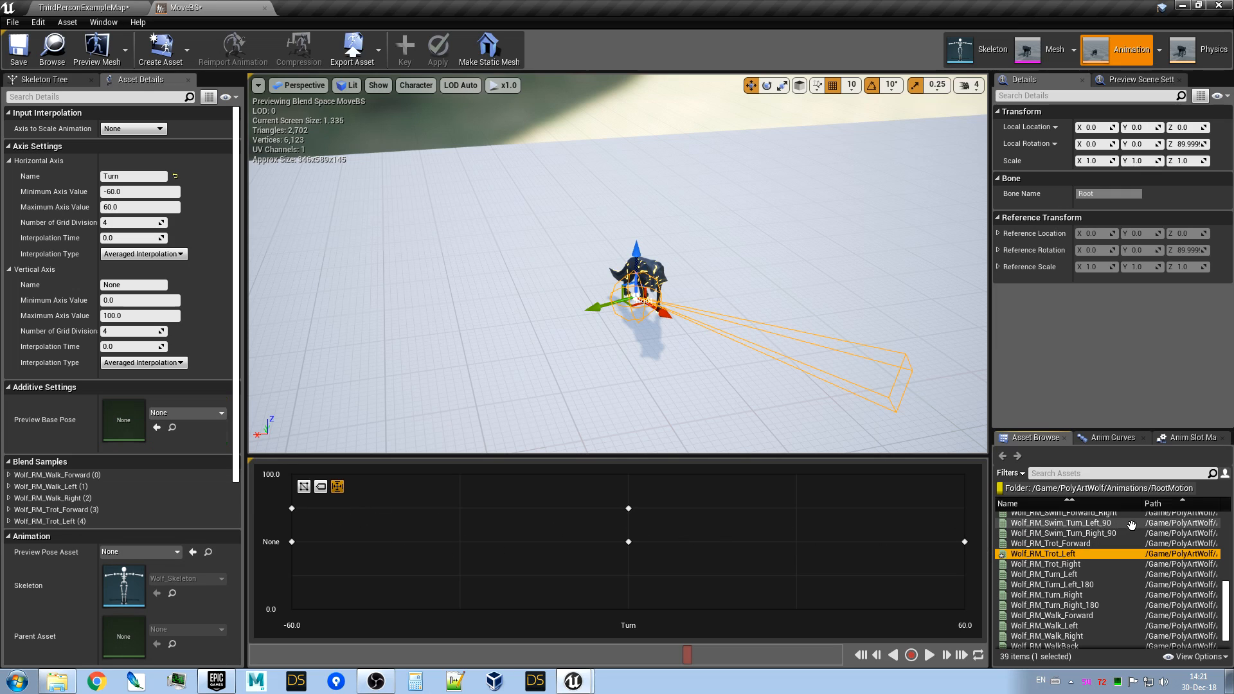
drag(1059, 562, 1064, 552)
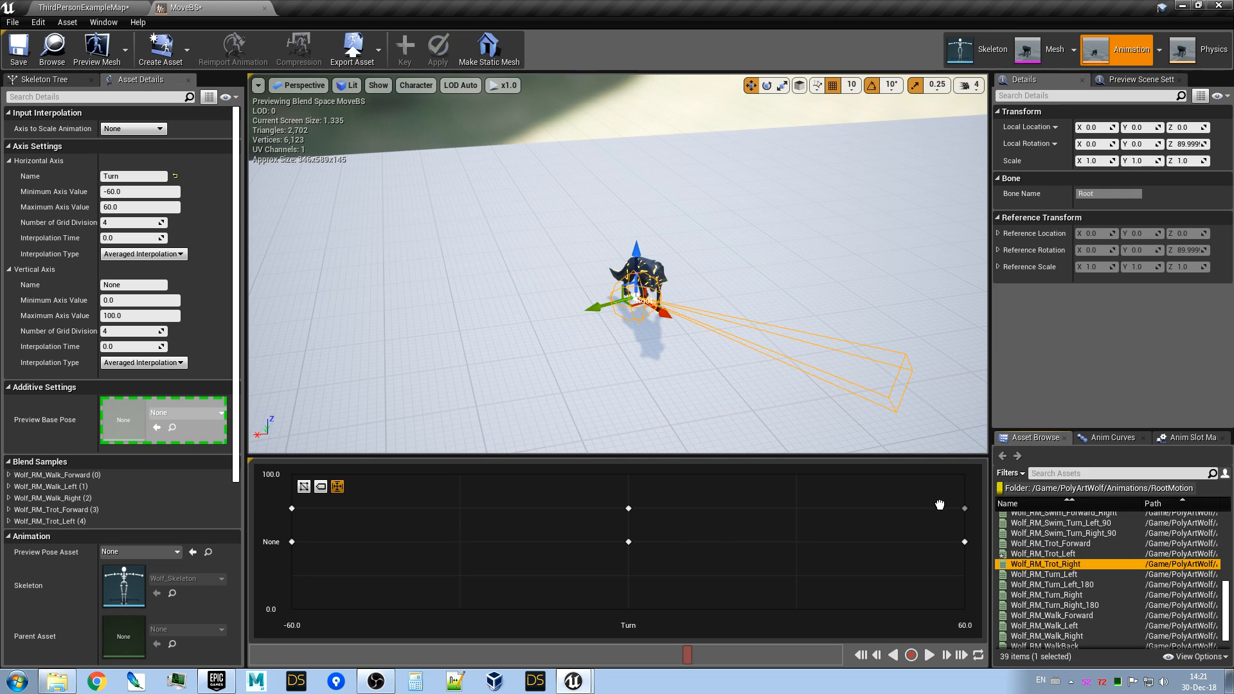
drag(939, 505, 963, 508)
Add Wolf_RM_Run_Left, Wolf_RM_Run_Forward and Wolf_RM_Run_Right along the grid's upper edge above the trot samples, and play the preview.
scroll(1131, 570, up, 3)
scroll(1131, 570, up, 2)
scroll(1121, 573, up, 2)
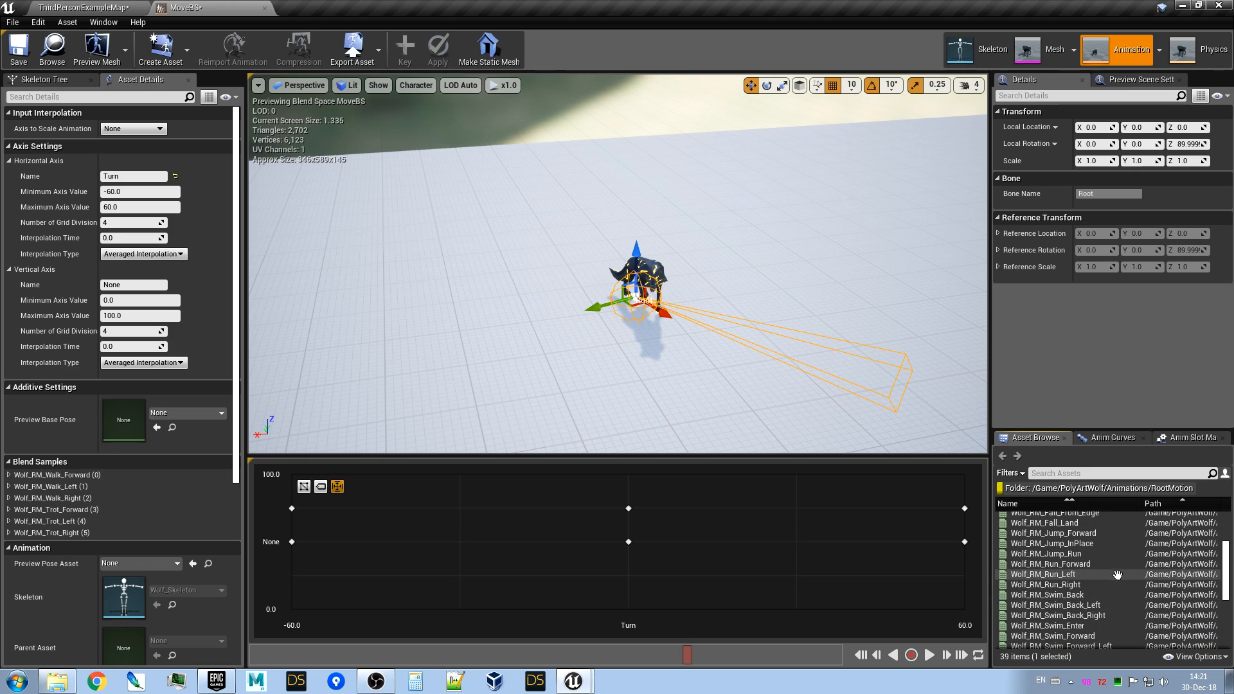
scroll(1116, 574, down, 4)
mouse_move(1229, 578)
mouse_down()
mouse_move(1229, 589)
mouse_move(1226, 559)
mouse_up()
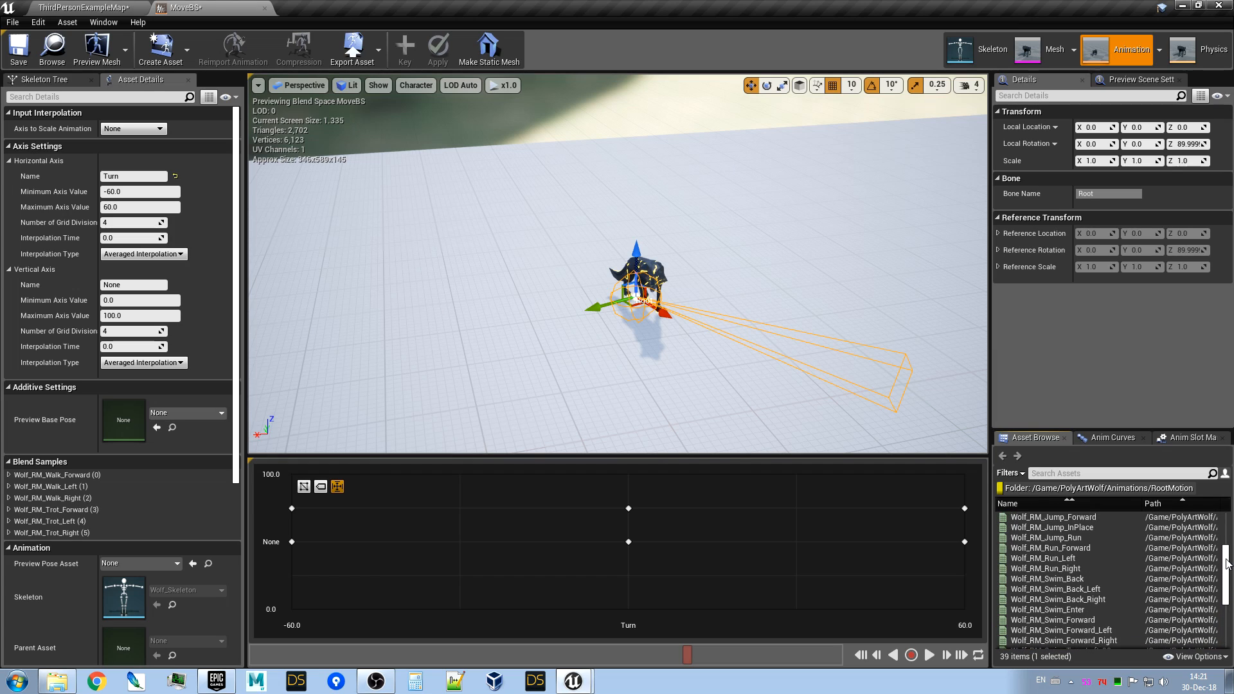
drag(1087, 549, 627, 475)
drag(1042, 558, 799, 553)
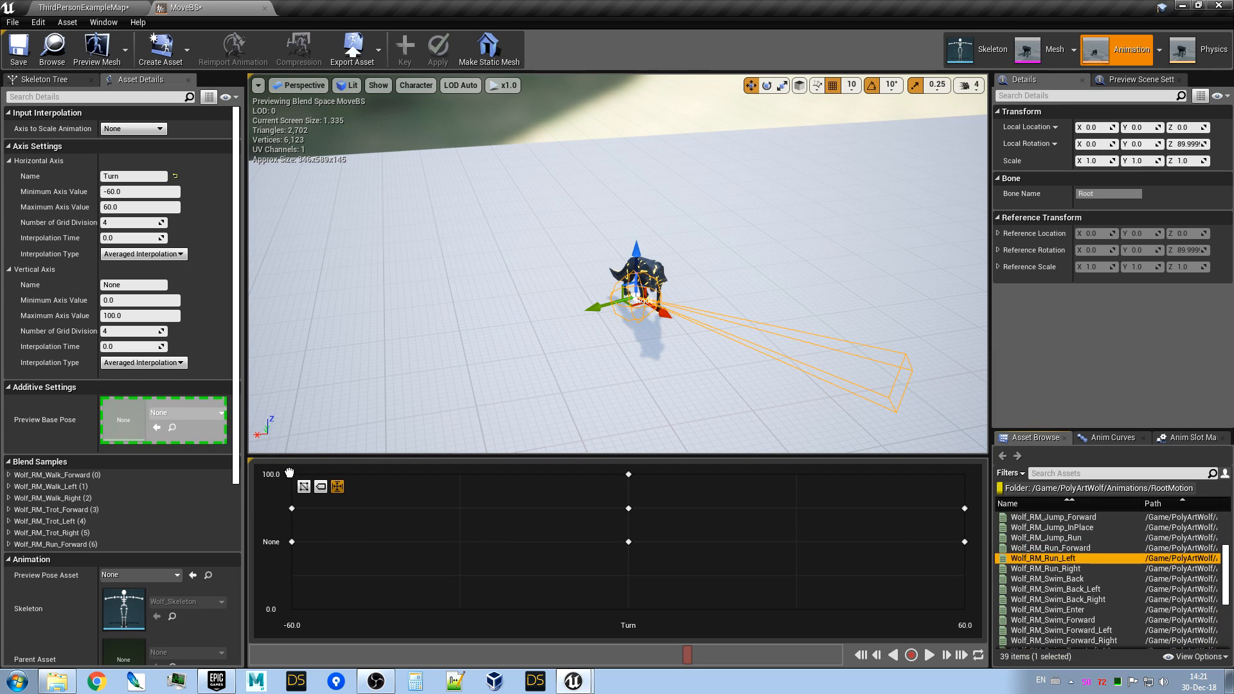
drag(297, 476, 293, 474)
drag(1059, 569, 964, 474)
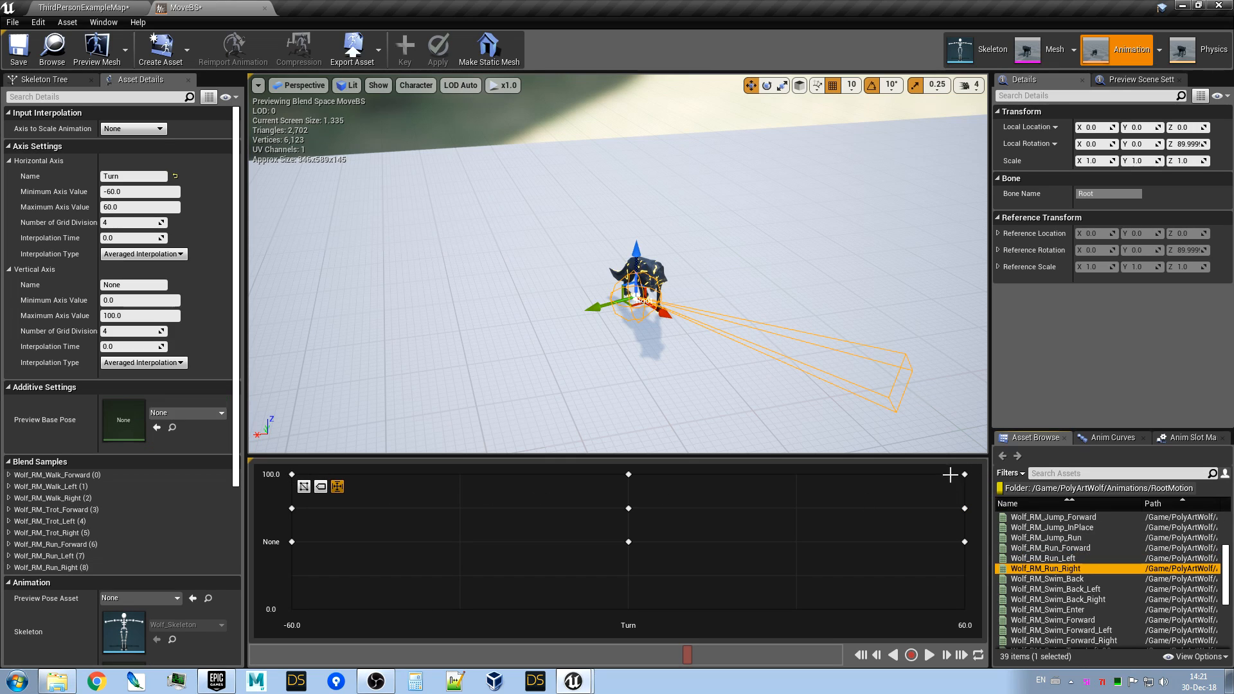
click(929, 655)
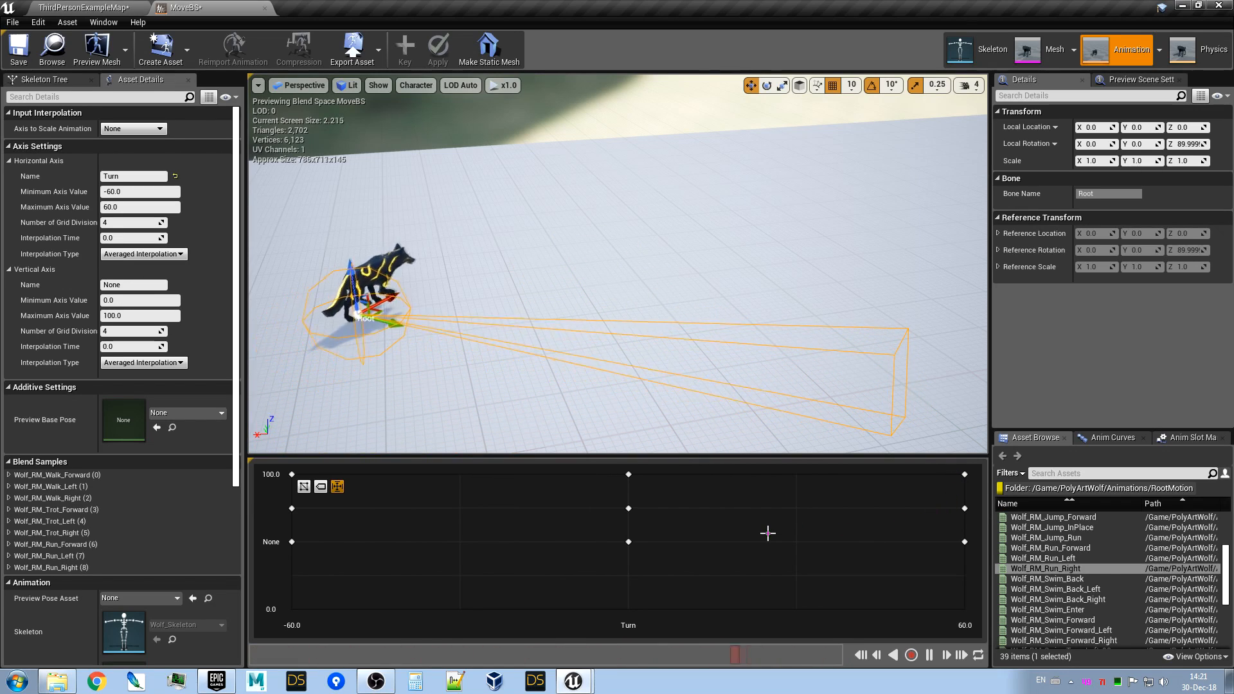
Name the vertical axis Speed with a maximum value of 1.0, and save the blend space with the preview paused.
click(131, 283)
text(Speed)
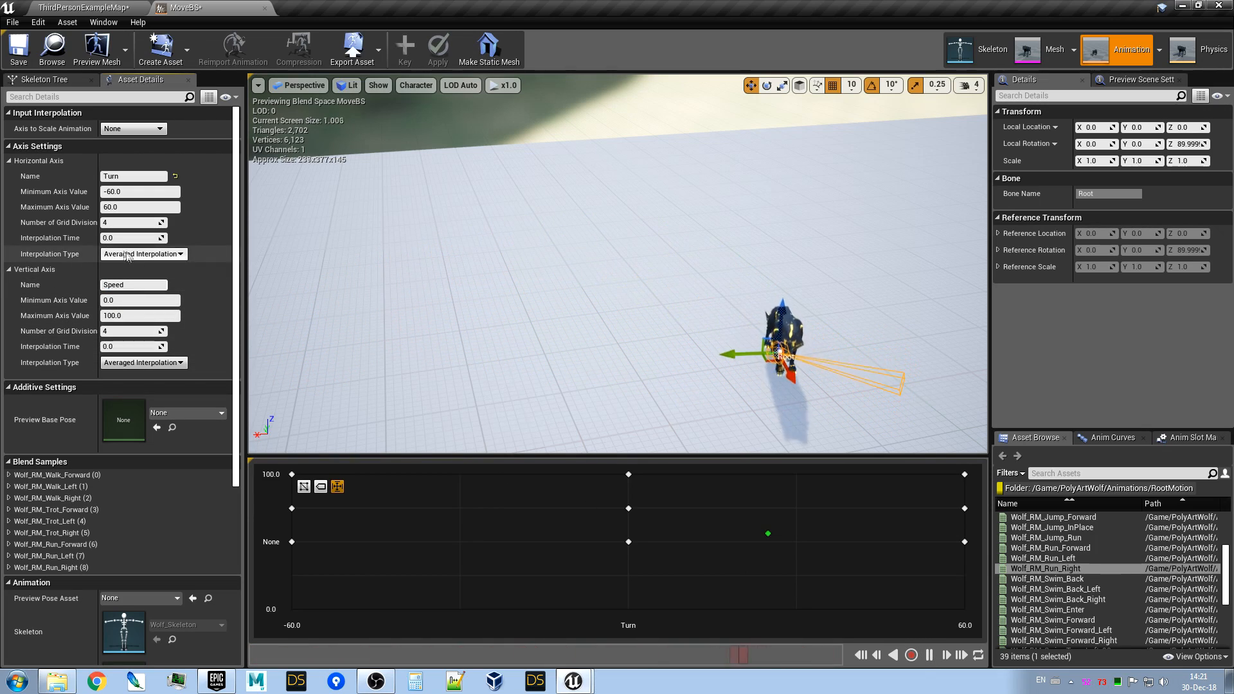
key(Return)
click(138, 315)
text(1)
key(Return)
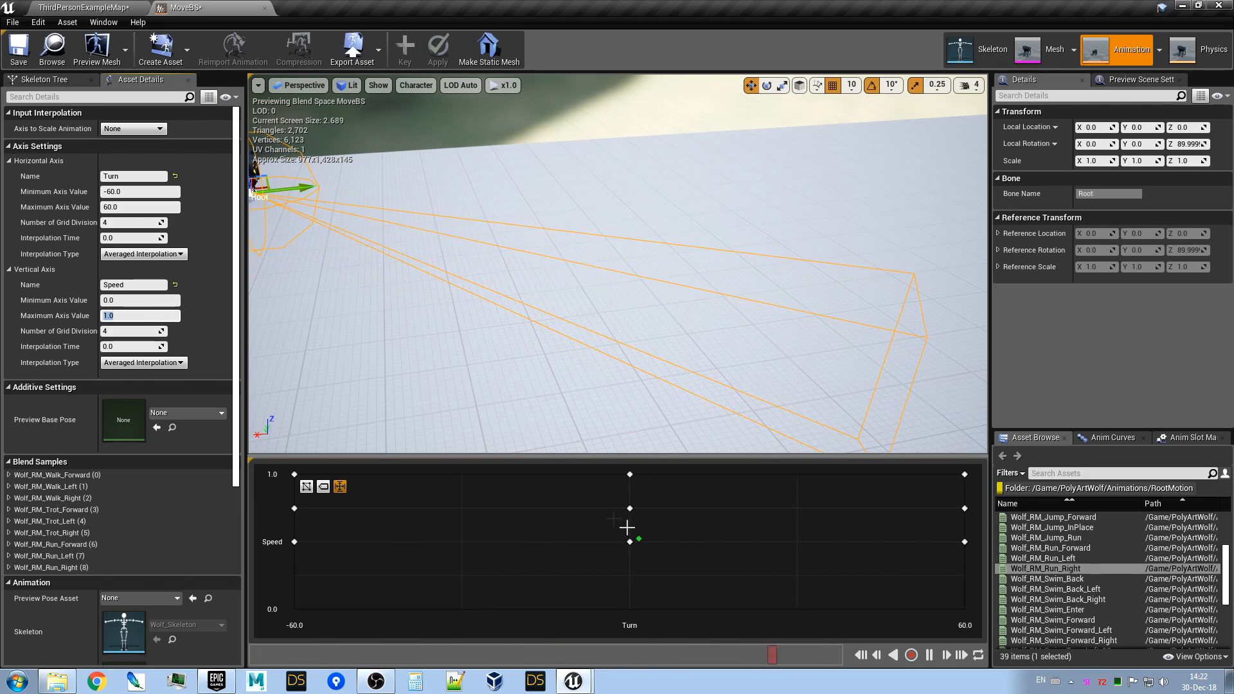
click(932, 656)
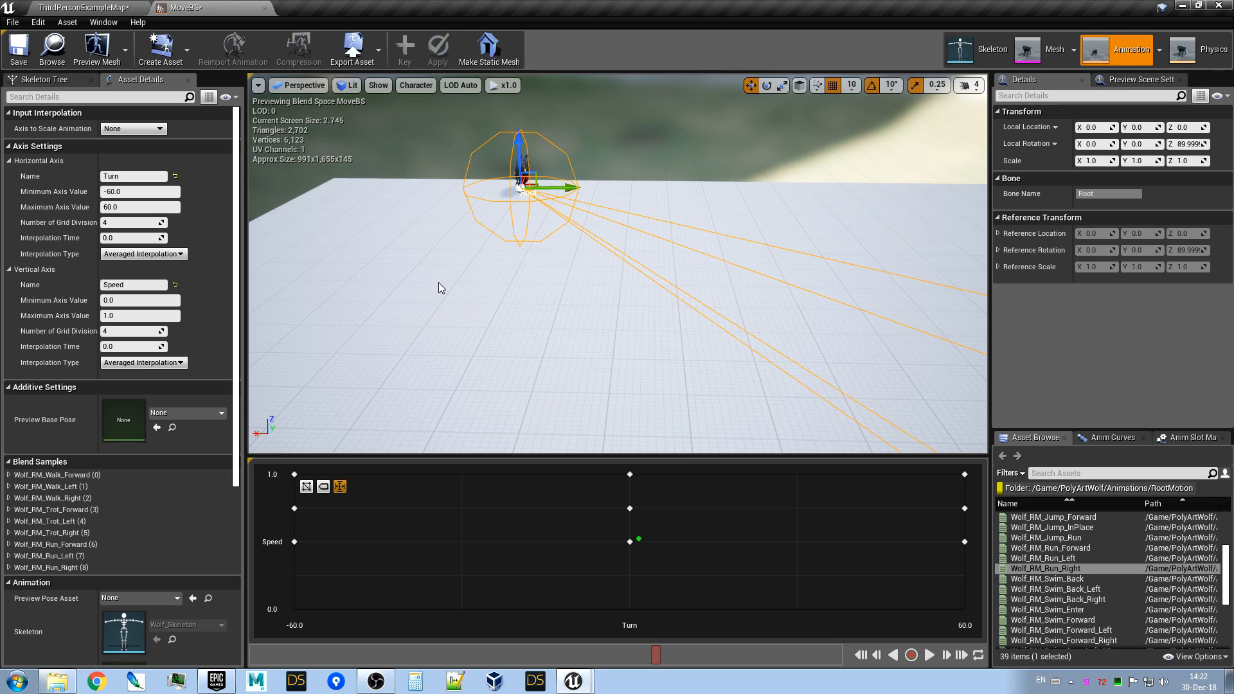
key(ctrl+s)
Reframe the wolf and play the preview with the pin moved between samples to examine the blended movement, and pause it.
scroll(161, 306, down, 3)
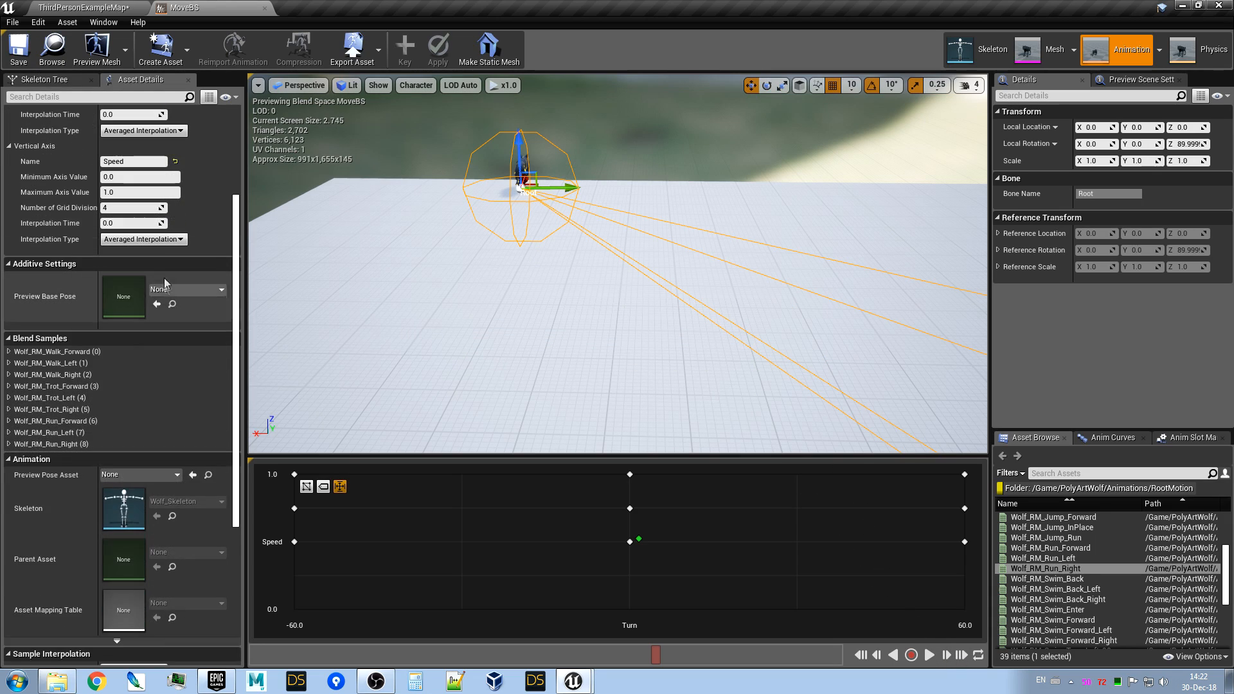
right_drag(523, 321, 411, 305)
key(w)
right_drag(526, 394, 629, 397)
key(s)
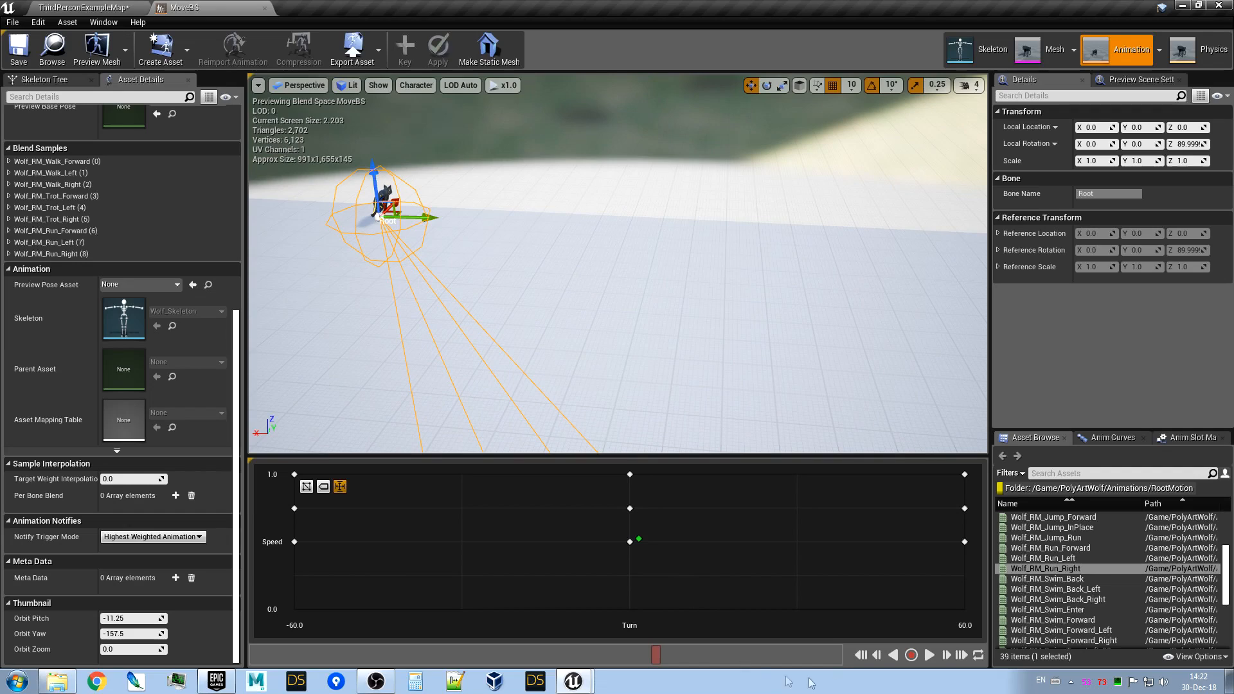
click(929, 655)
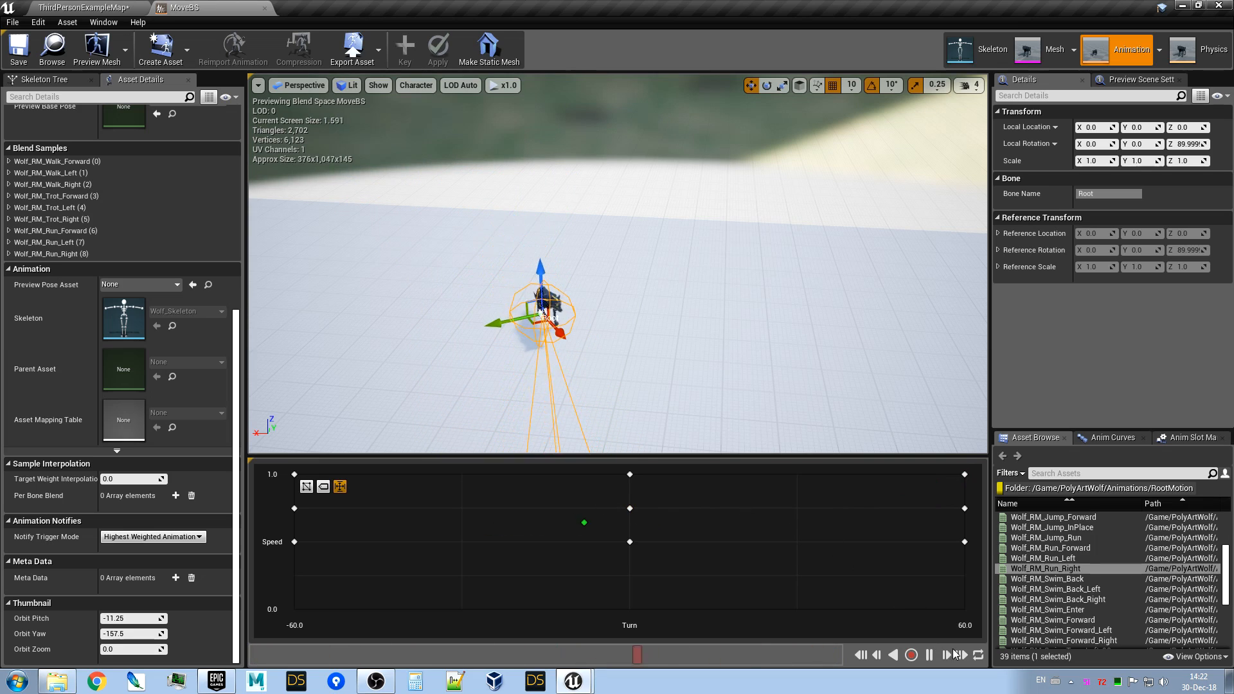
click(929, 655)
Clear the Root bone selection in the skeleton tree so its gizmo no longer covers the wolf.
click(44, 79)
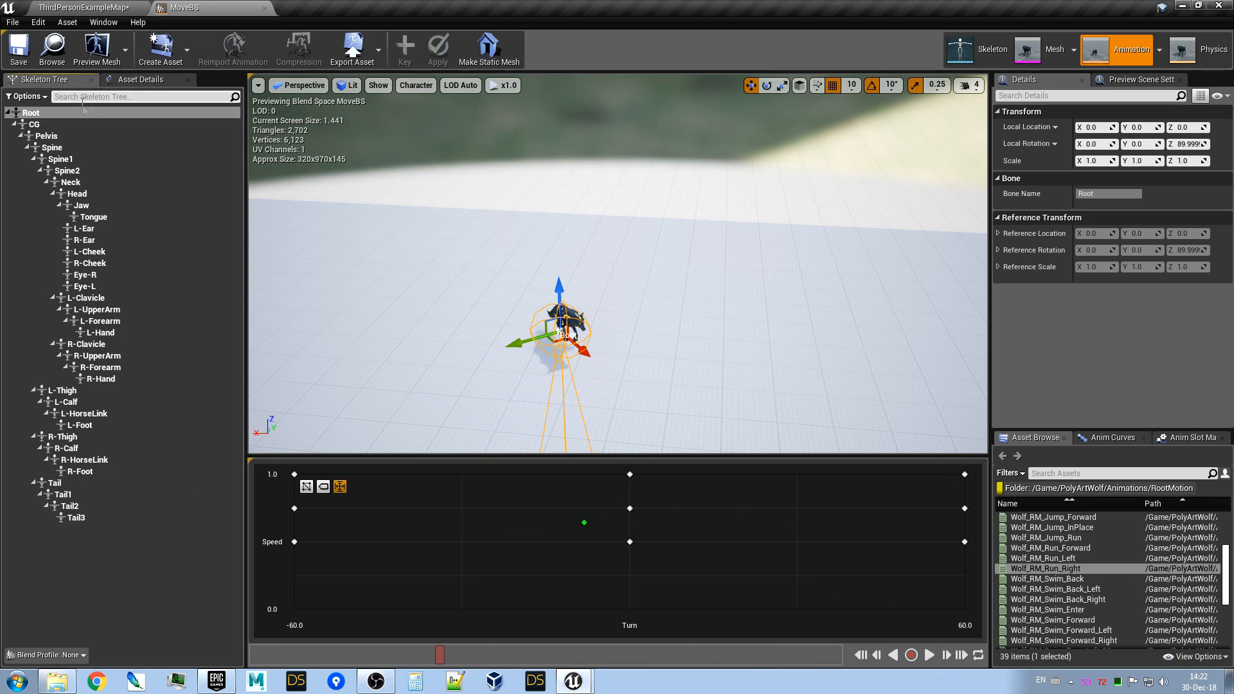
click(180, 562)
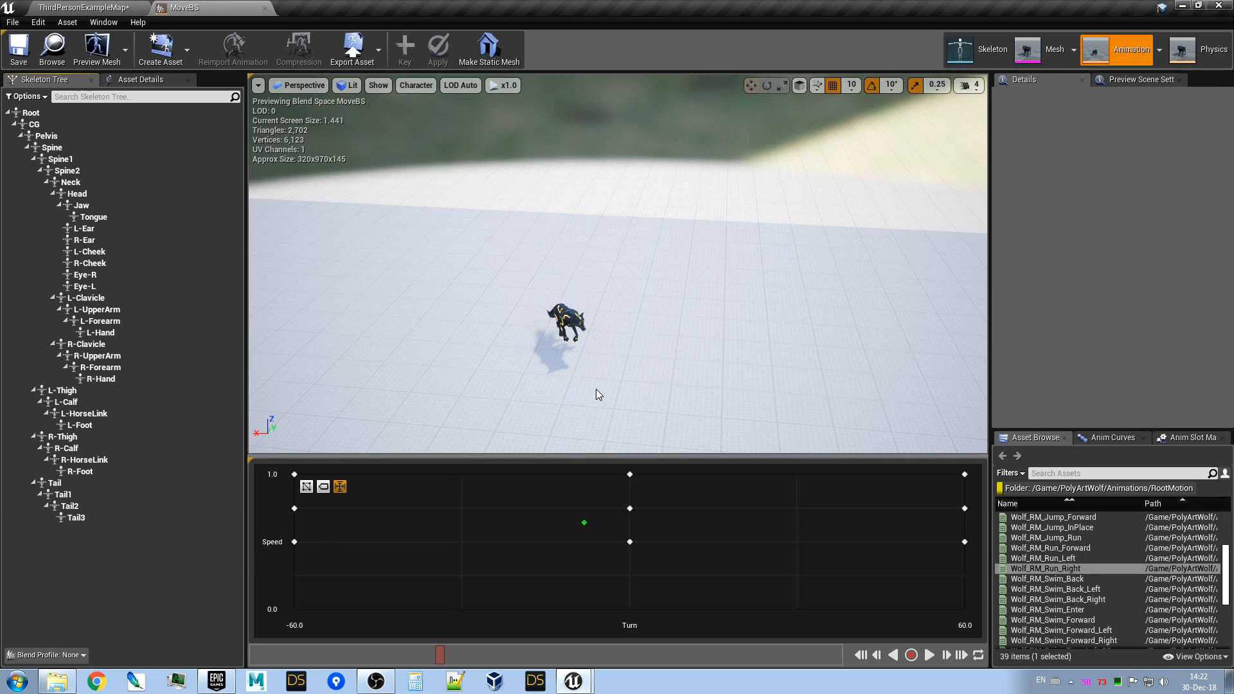
scroll(636, 363, up, 2)
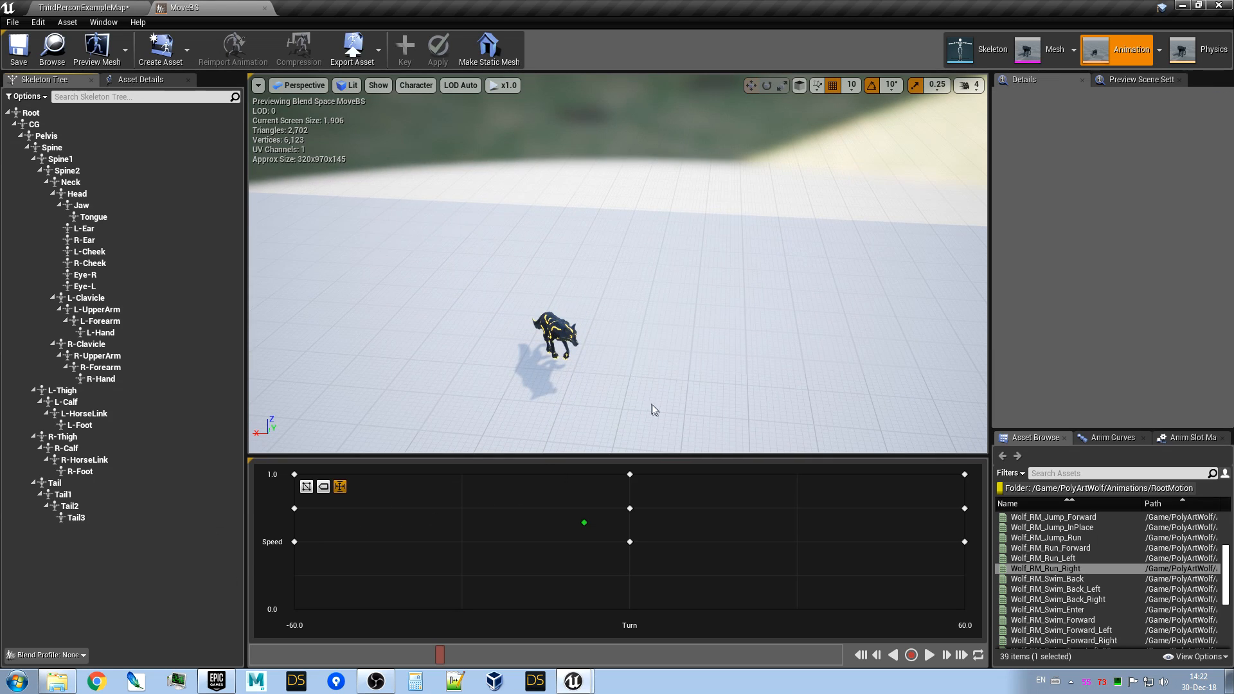
Replay the preview with the pin moved toward the right-turn samples, follow the wolf from above, and pause it.
click(928, 657)
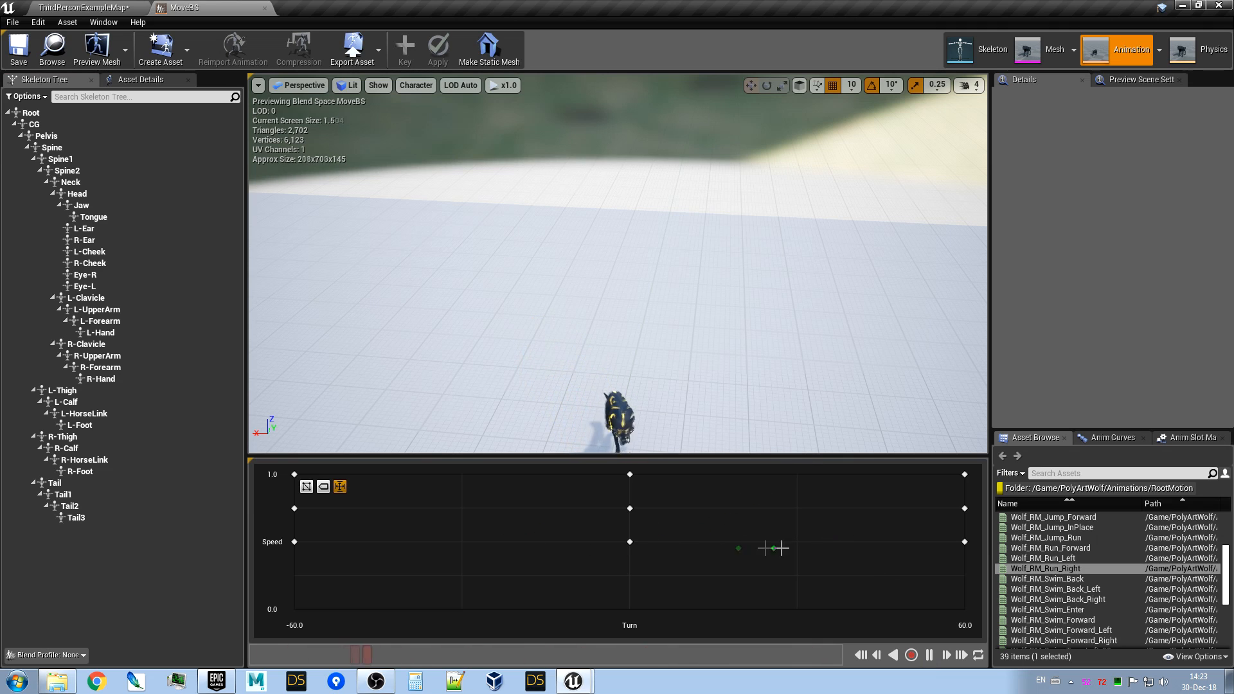
mouse_move(725, 372)
right_down()
mouse_move(836, 430)
mouse_move(745, 424)
right_up()
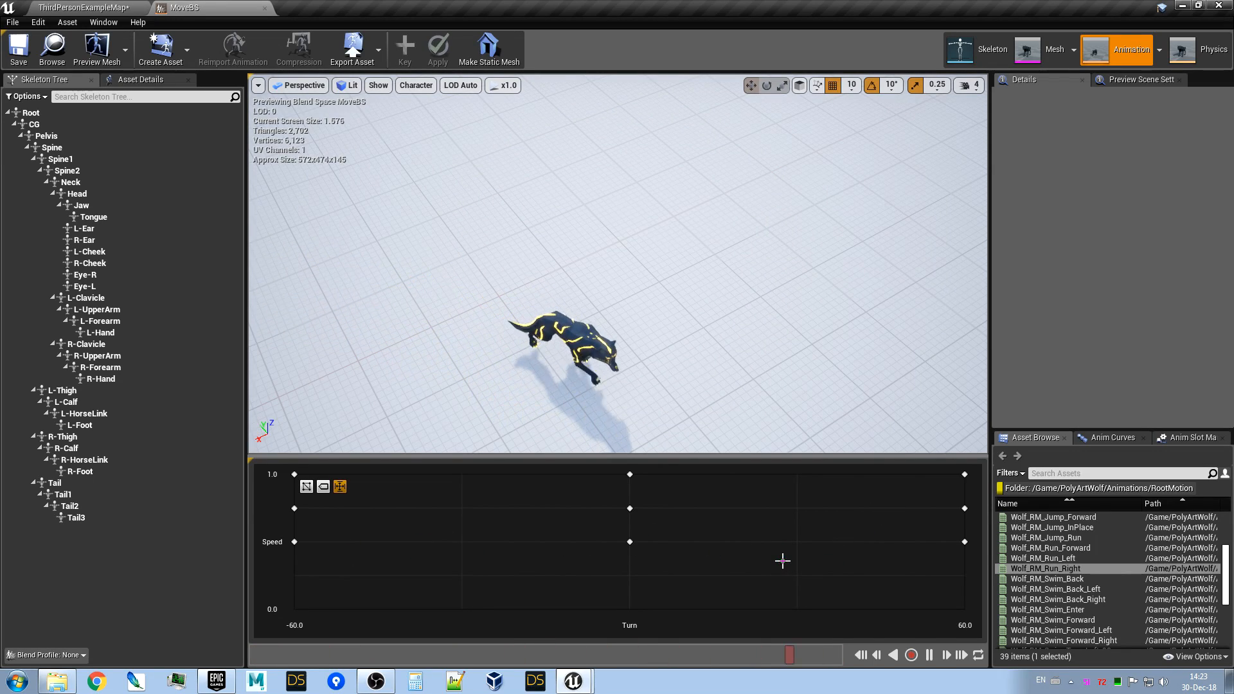
click(930, 656)
right_drag(836, 386, 743, 345)
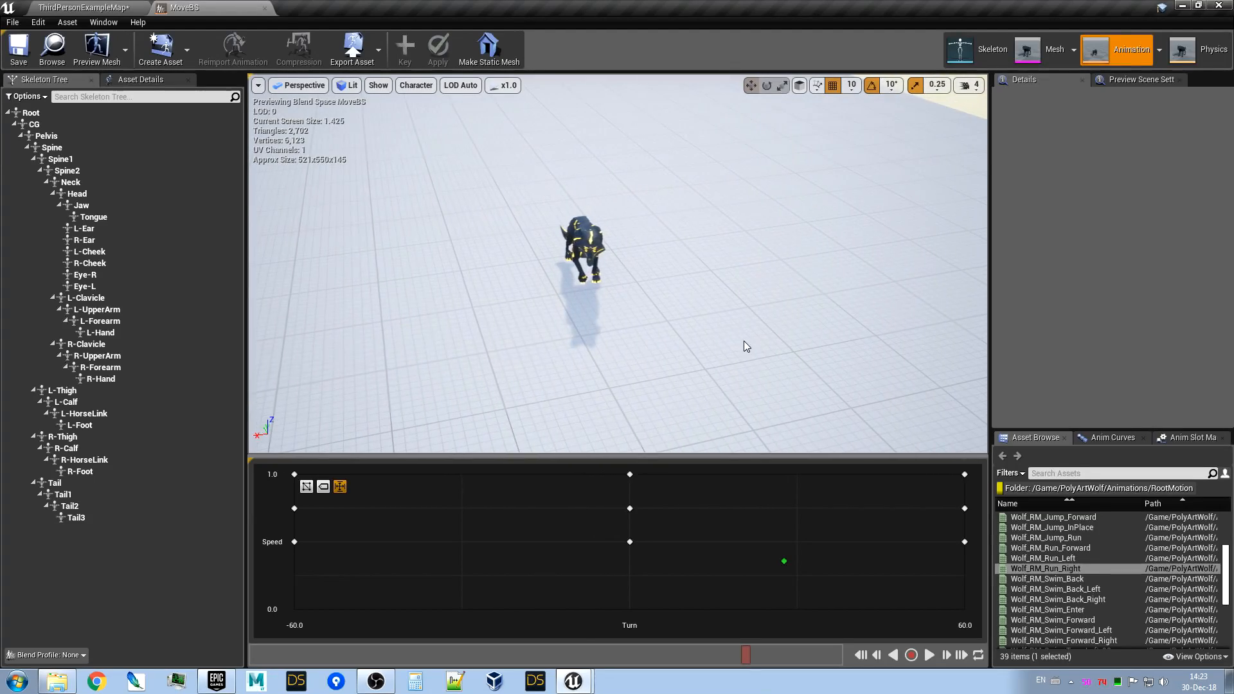
Set the Target Weight Interpolation Speed to 1.0 and play the preview again.
click(154, 83)
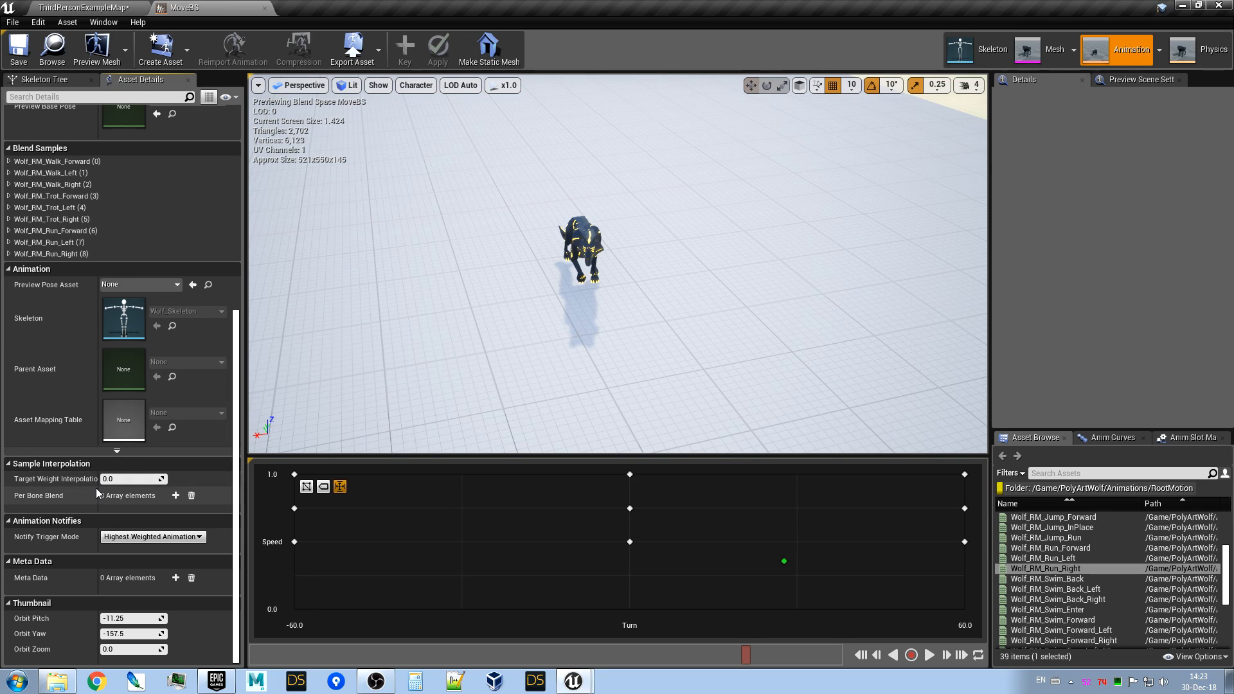
drag(99, 488, 124, 487)
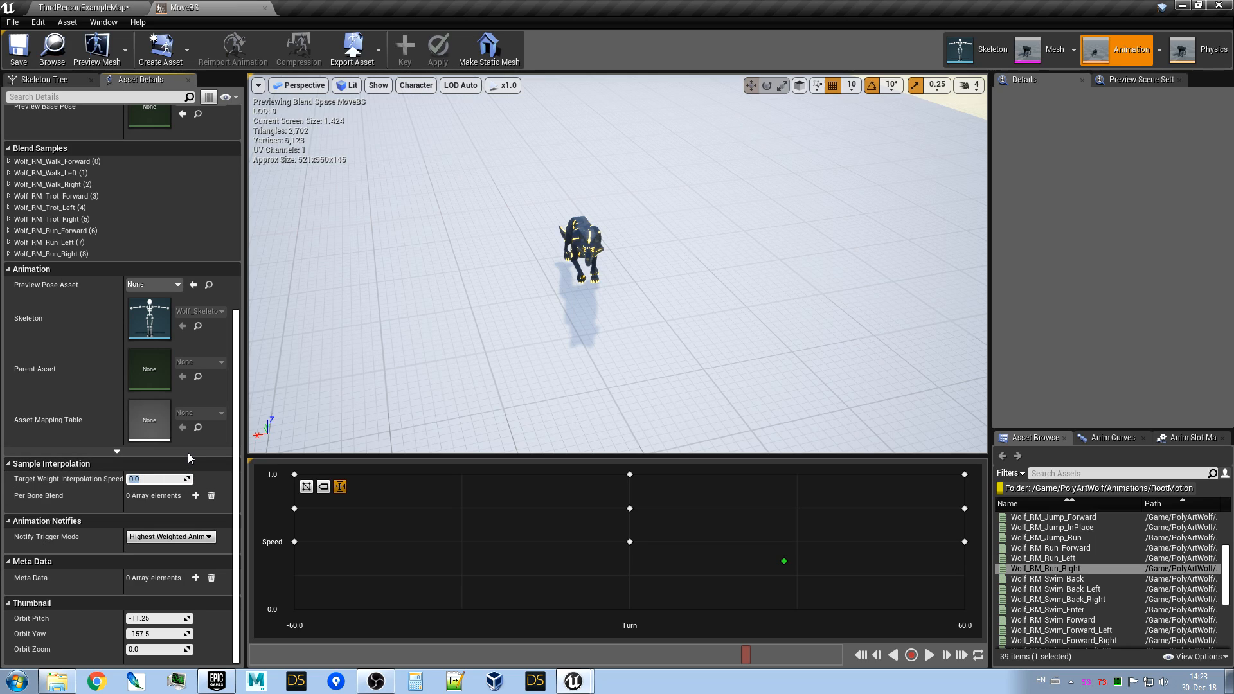
text(1)
key(Return)
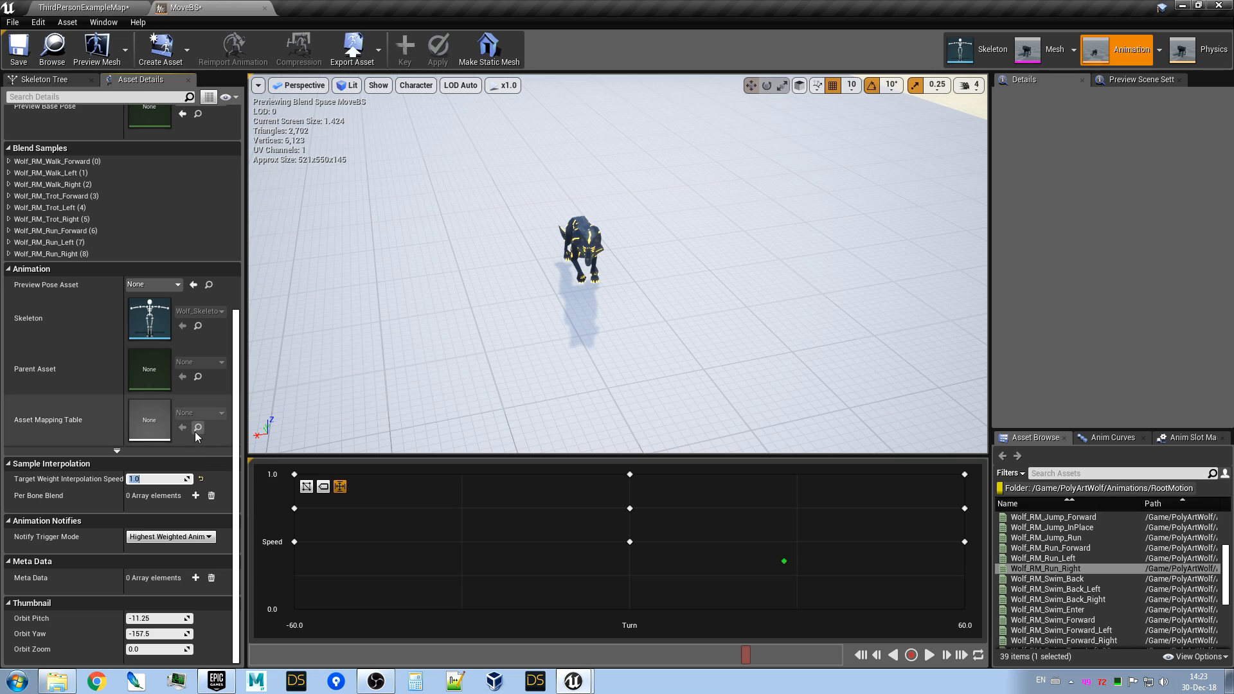
click(930, 656)
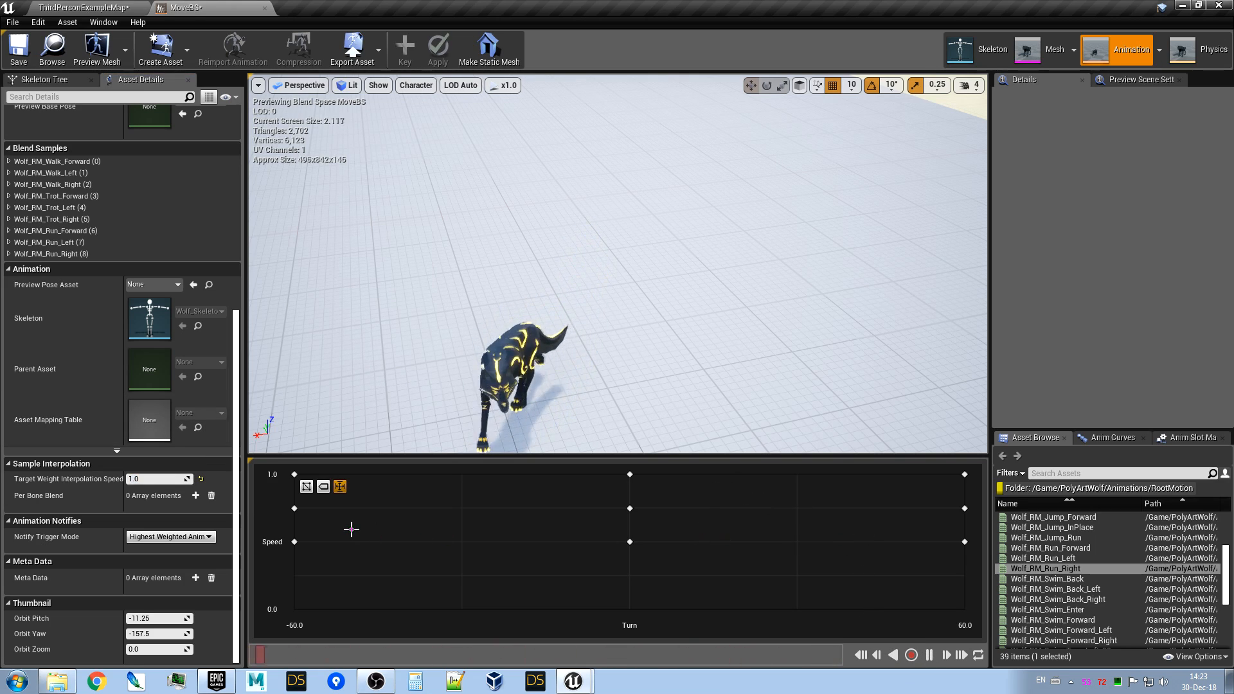
Follow the running wolf in the blend preview from several angles, pause playback, and frame the wolf.
right_drag(525, 258, 629, 296)
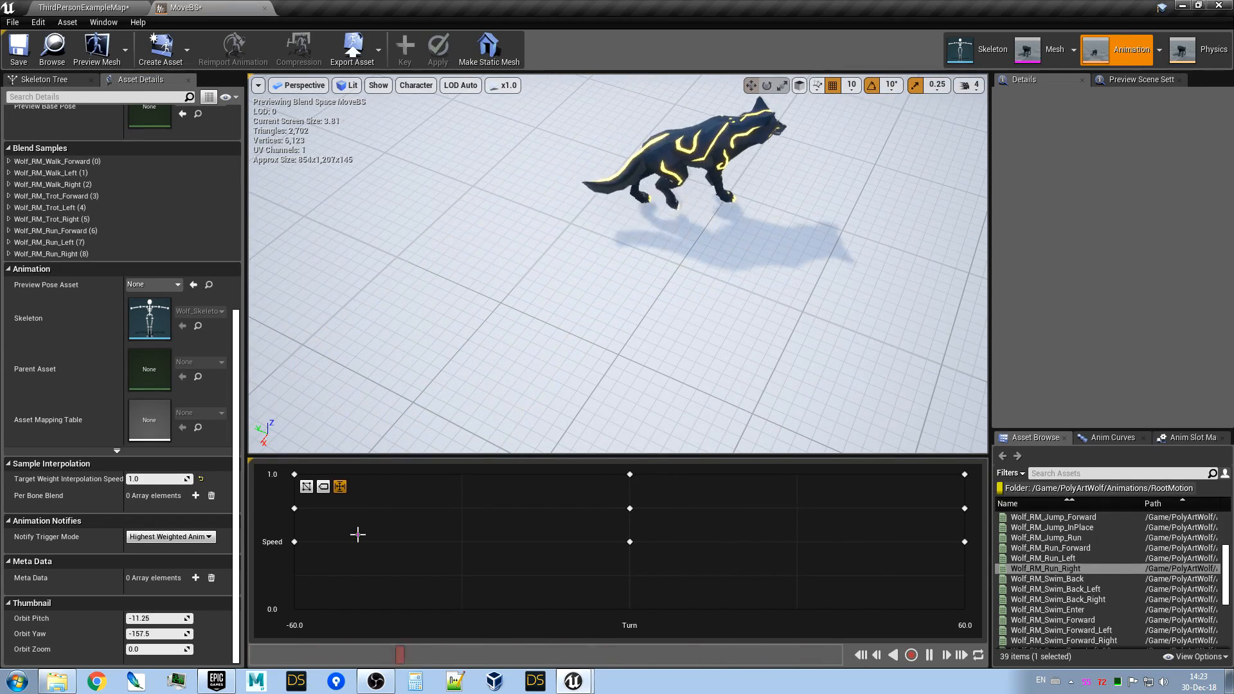
right_drag(611, 297, 624, 302)
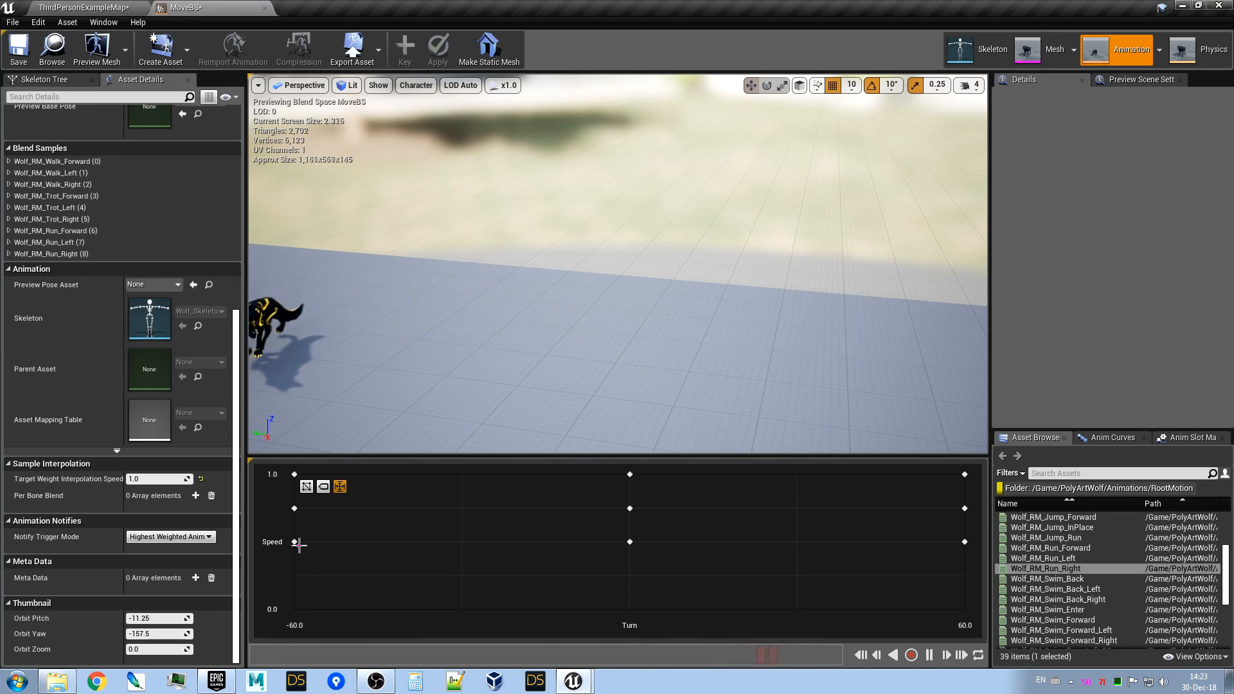
right_drag(485, 425, 368, 450)
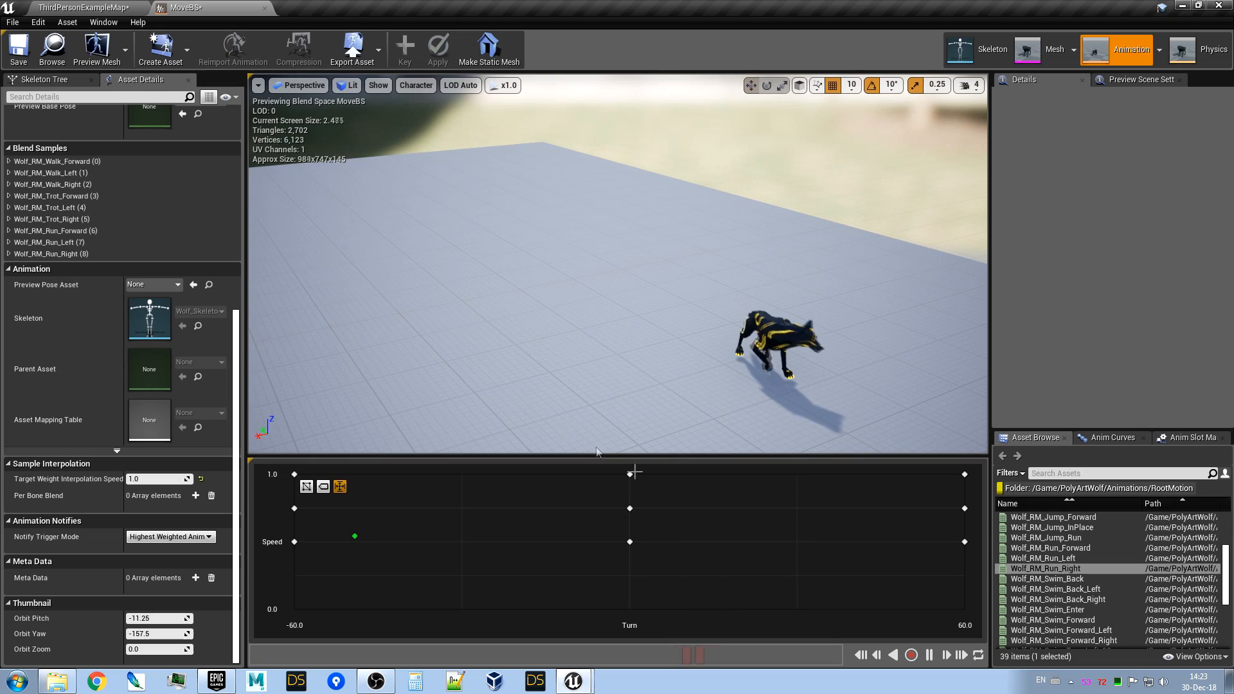
click(929, 655)
key(f)
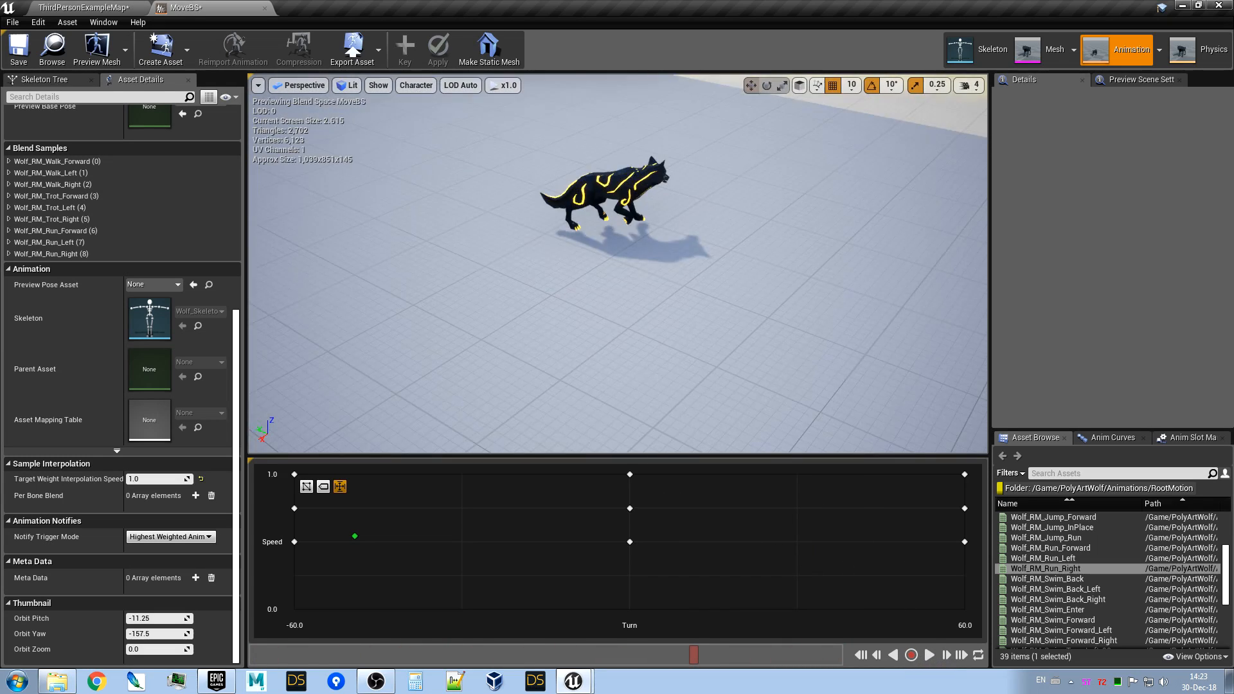
Set the Target Weight Interpolation Speed to 3, replay the preview to check the blend, pause it, and save MoveBS.
click(163, 479)
text(3)
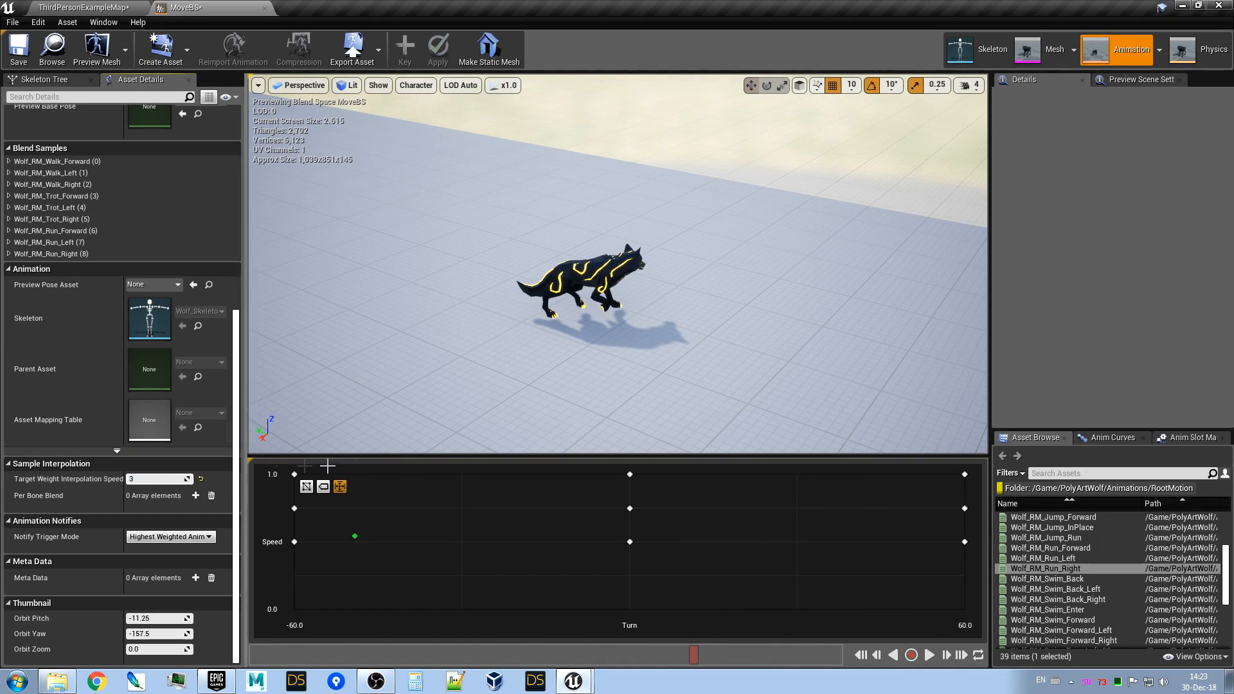
click(929, 655)
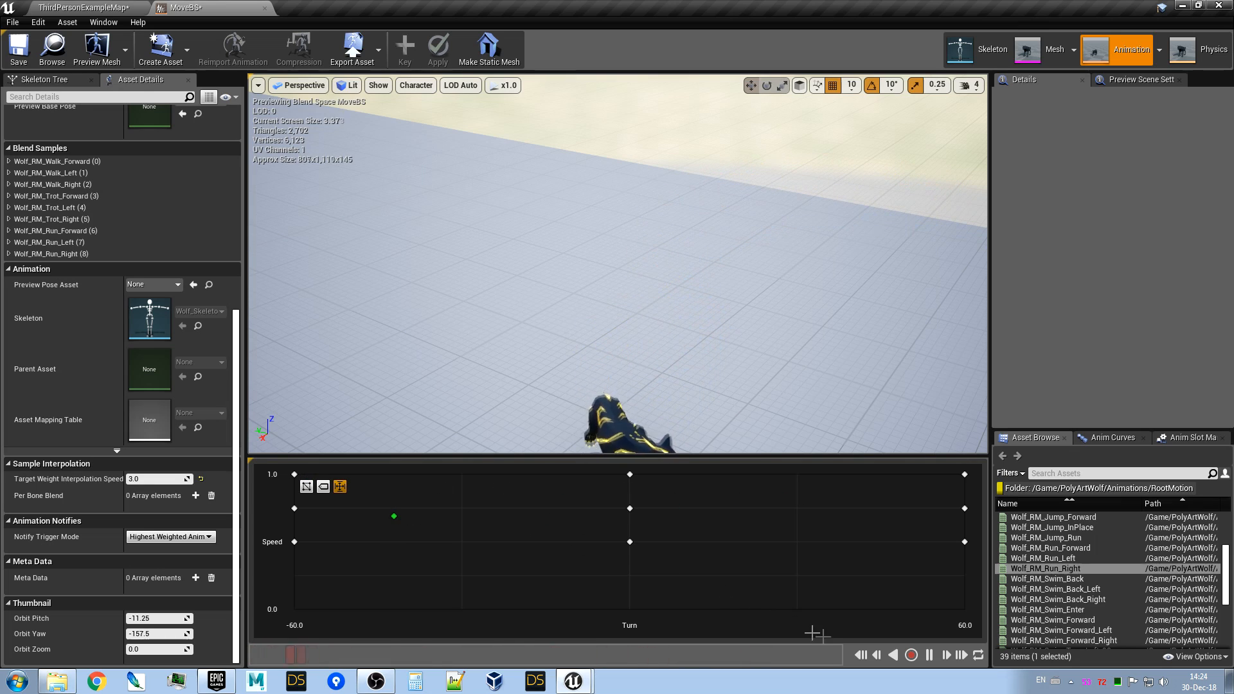
click(931, 655)
click(19, 50)
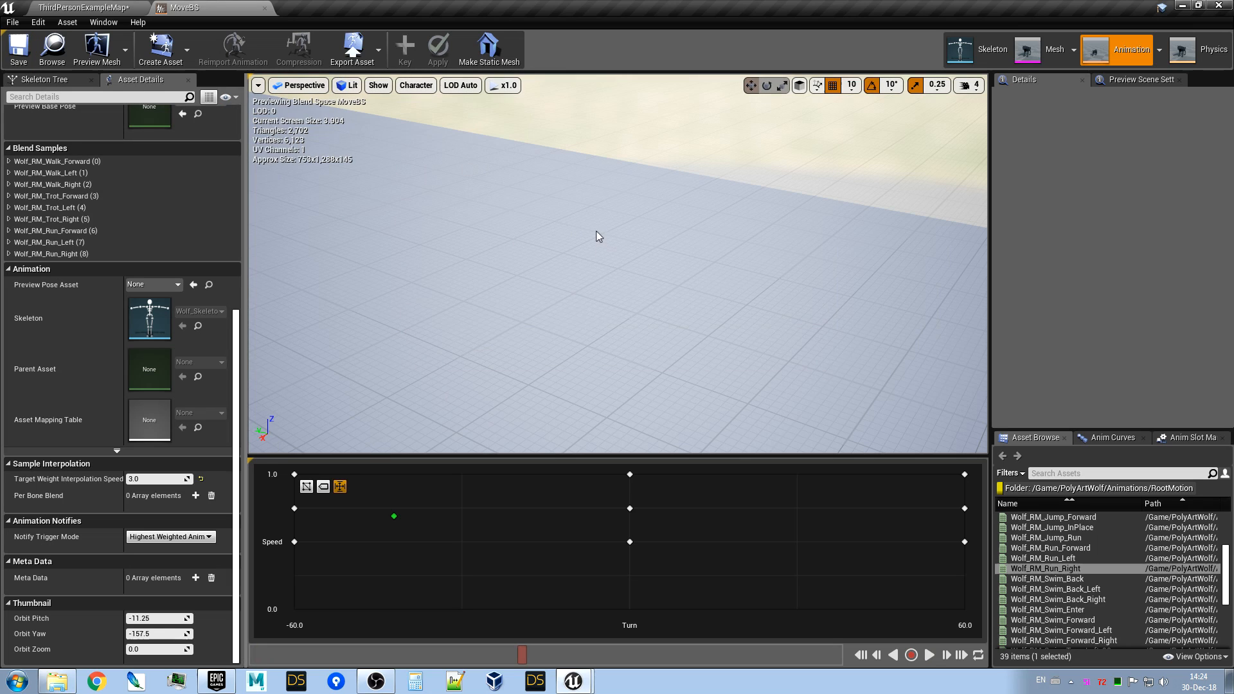
Create an Animation Blueprint named WolfAnimBP for Wolf_Skeleton in the level editor's InuGami folder.
click(93, 9)
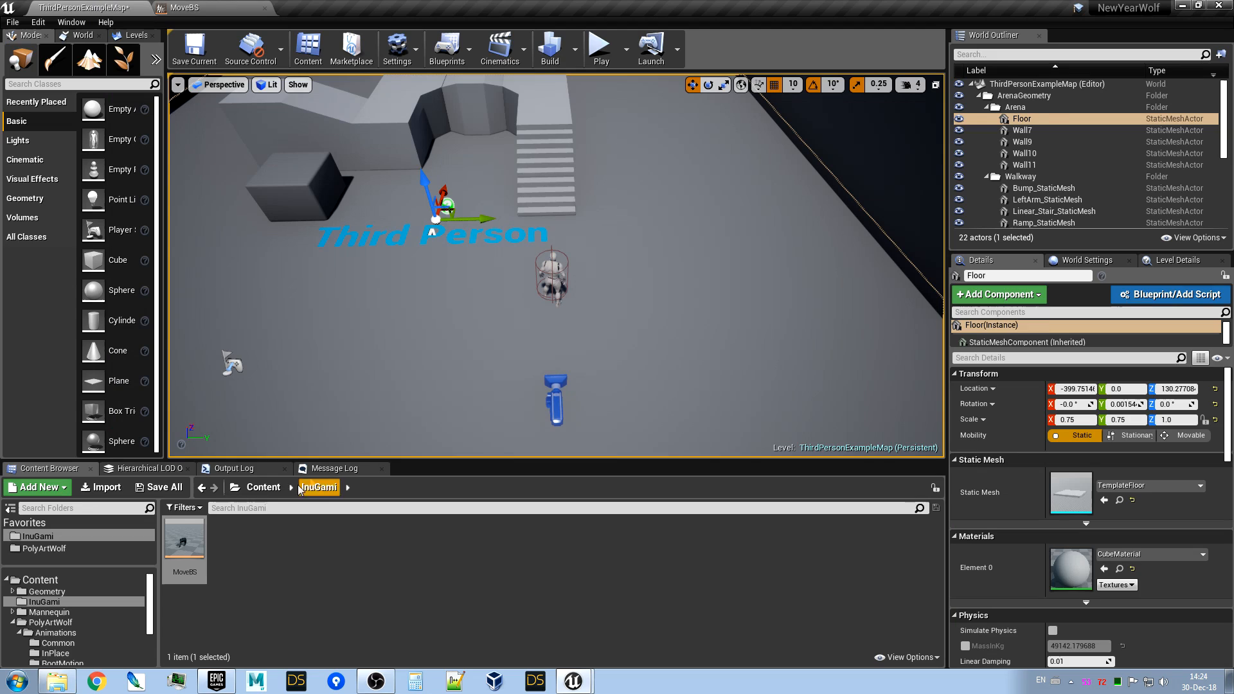
right_click(276, 558)
mouse_move(344, 410)
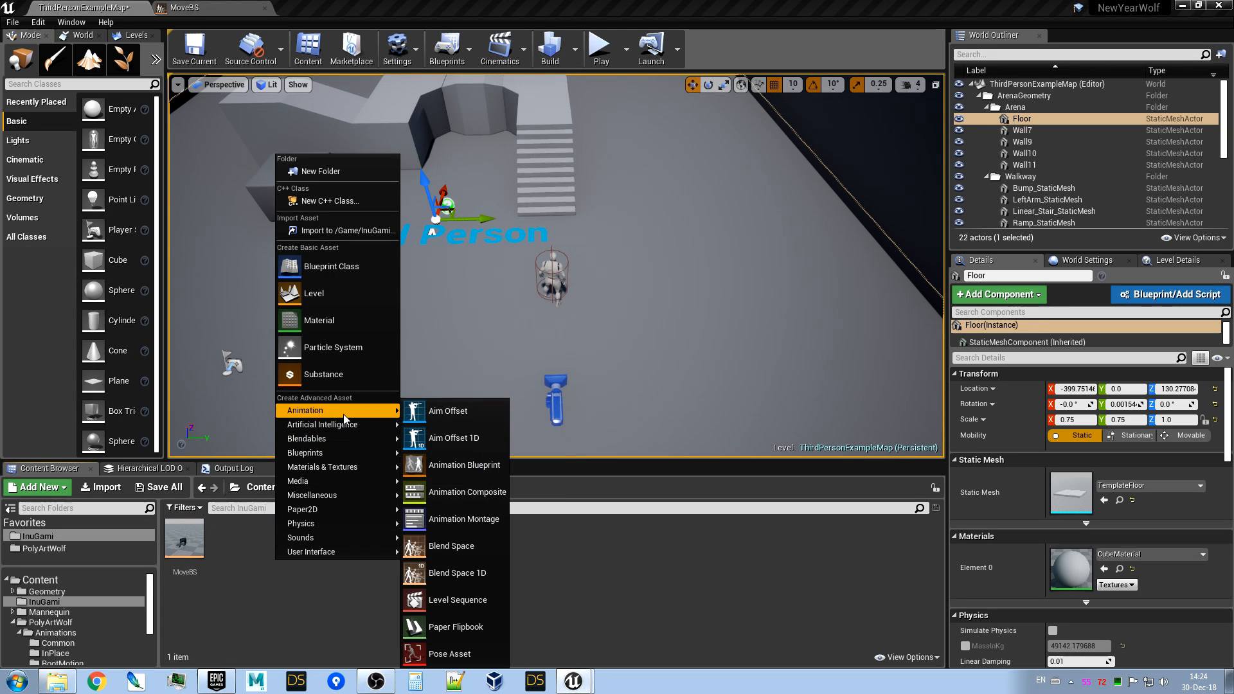
click(484, 467)
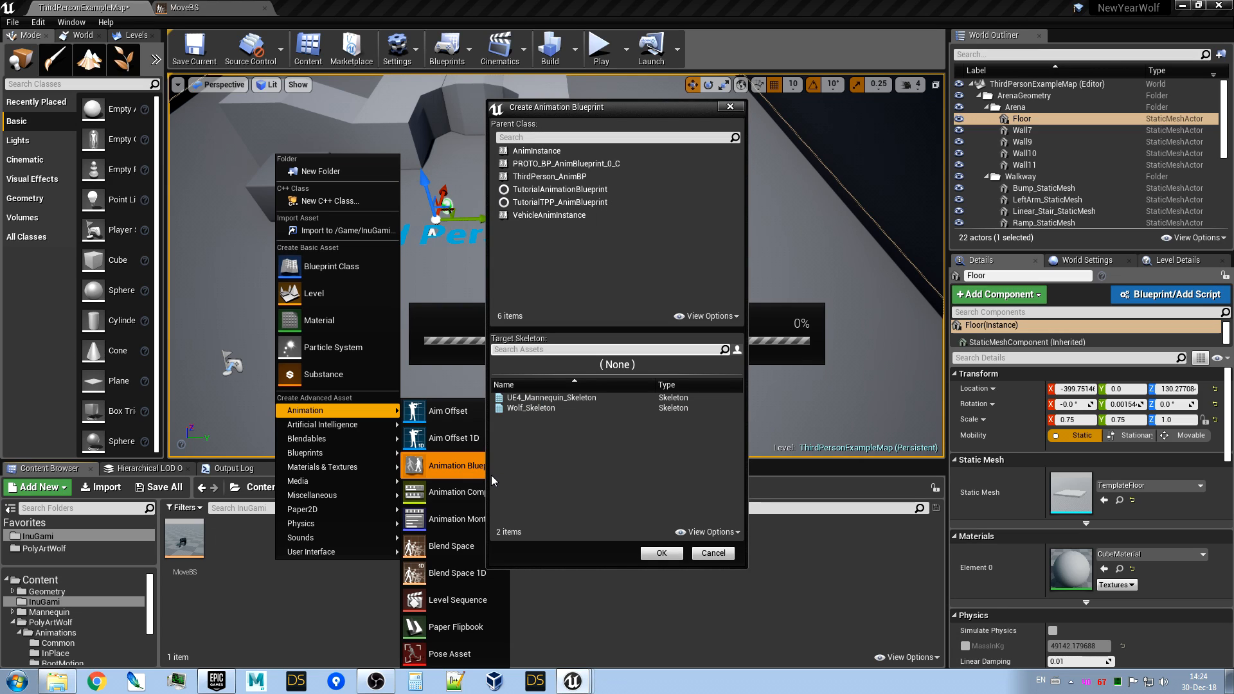
click(532, 408)
click(662, 553)
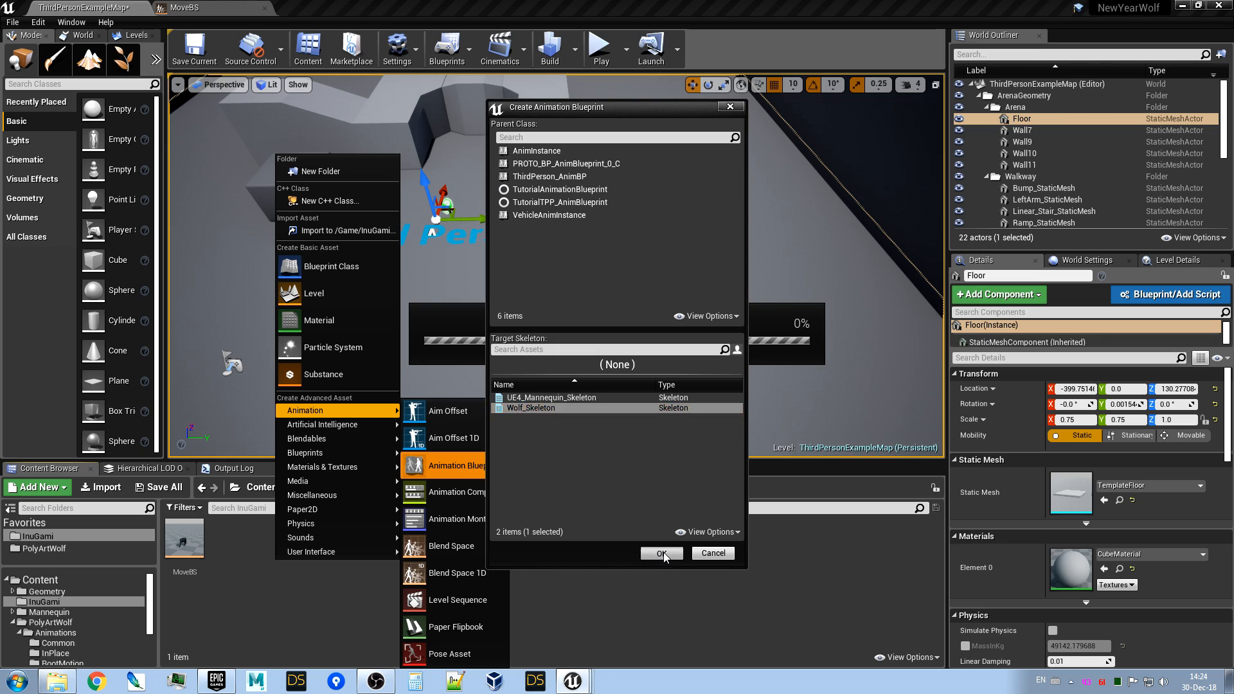
text(Wolf)
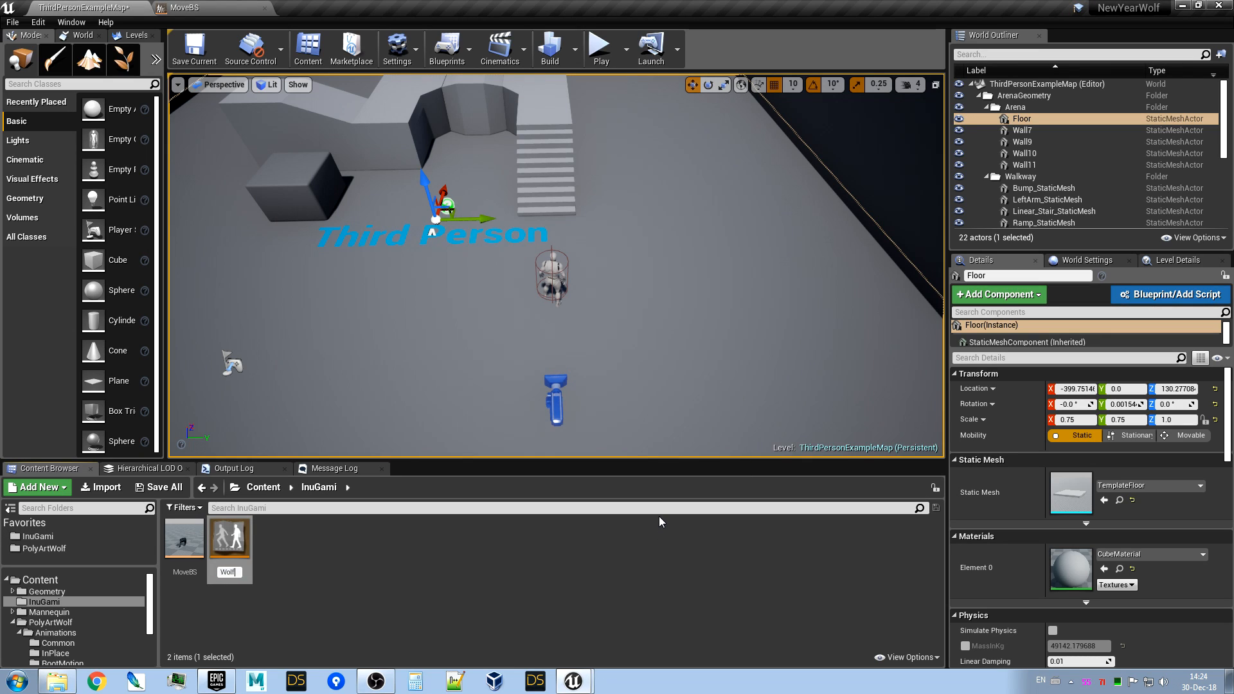
text(AnimBP)
key(Return)
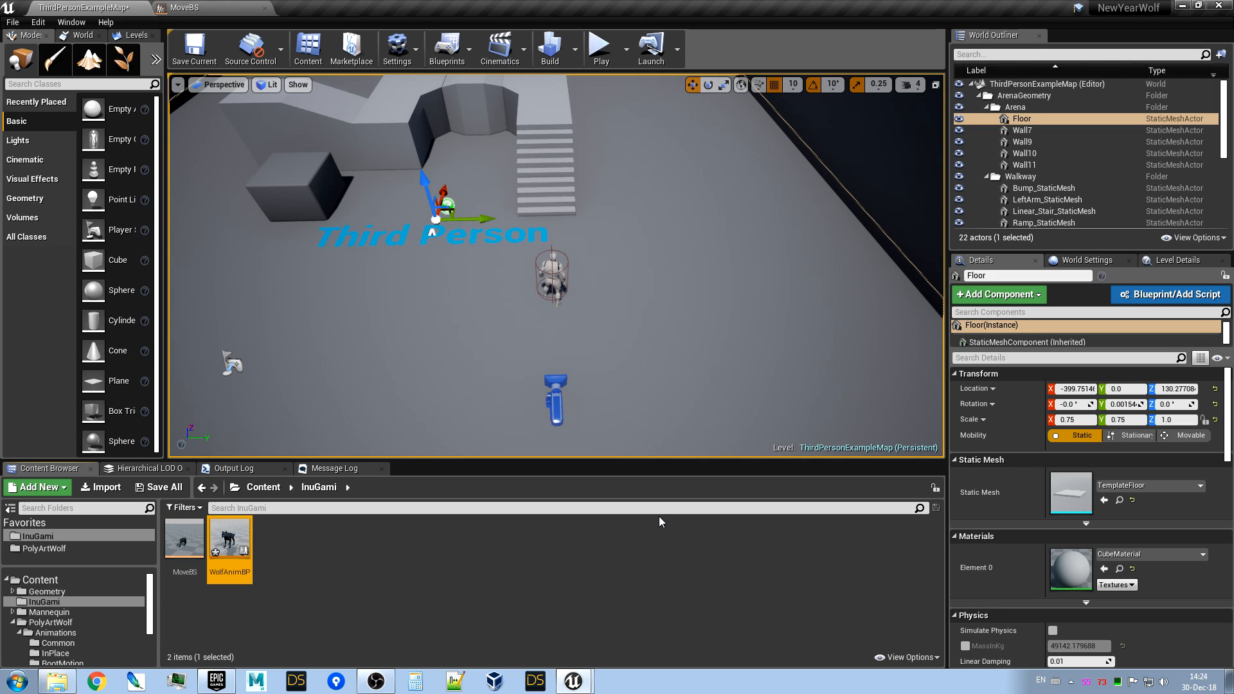
Open WolfAnimBP, widen the Anim Graph area on both sides, and turn the preview to see the wolf from the side.
double_click(228, 537)
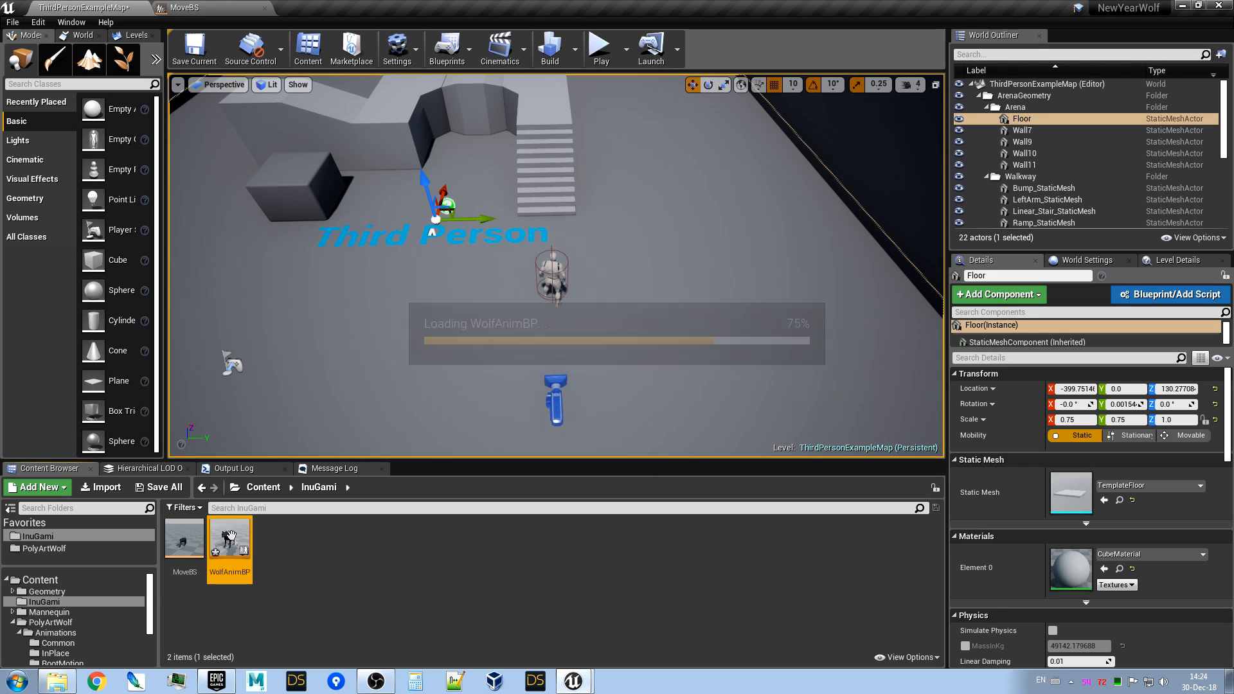
scroll(542, 315, down, 2)
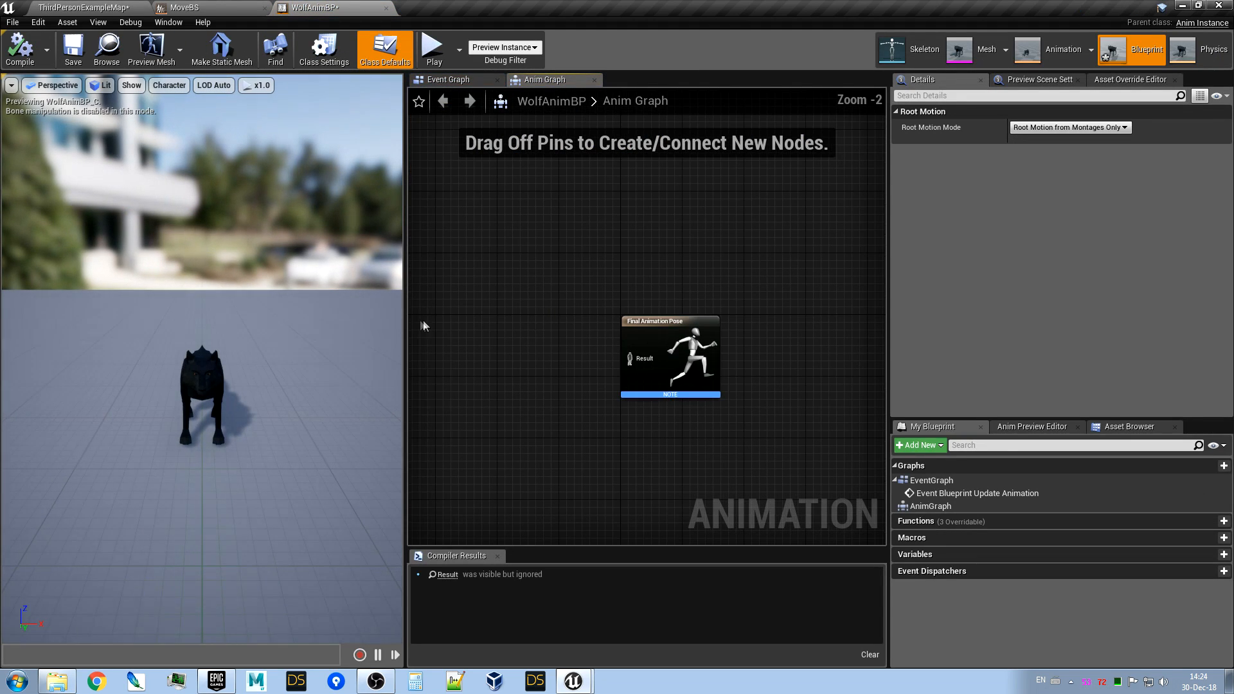
drag(406, 325, 343, 324)
drag(186, 441, 321, 427)
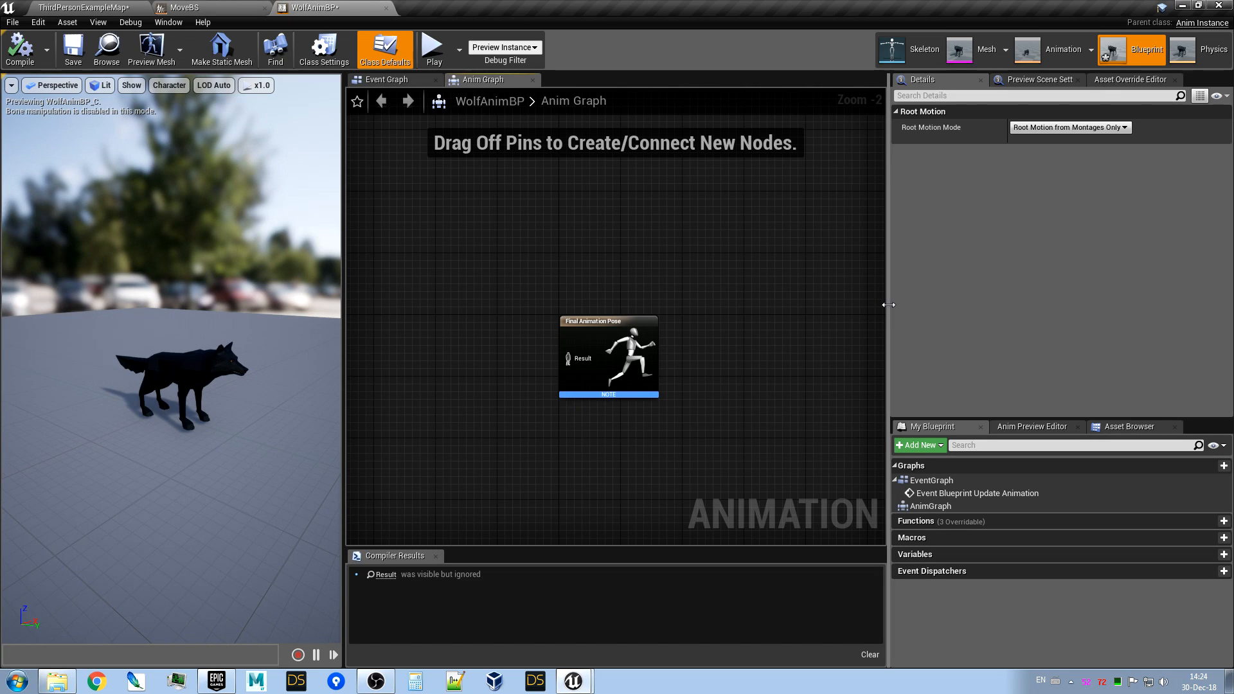
drag(888, 304, 953, 297)
scroll(832, 377, down, 1)
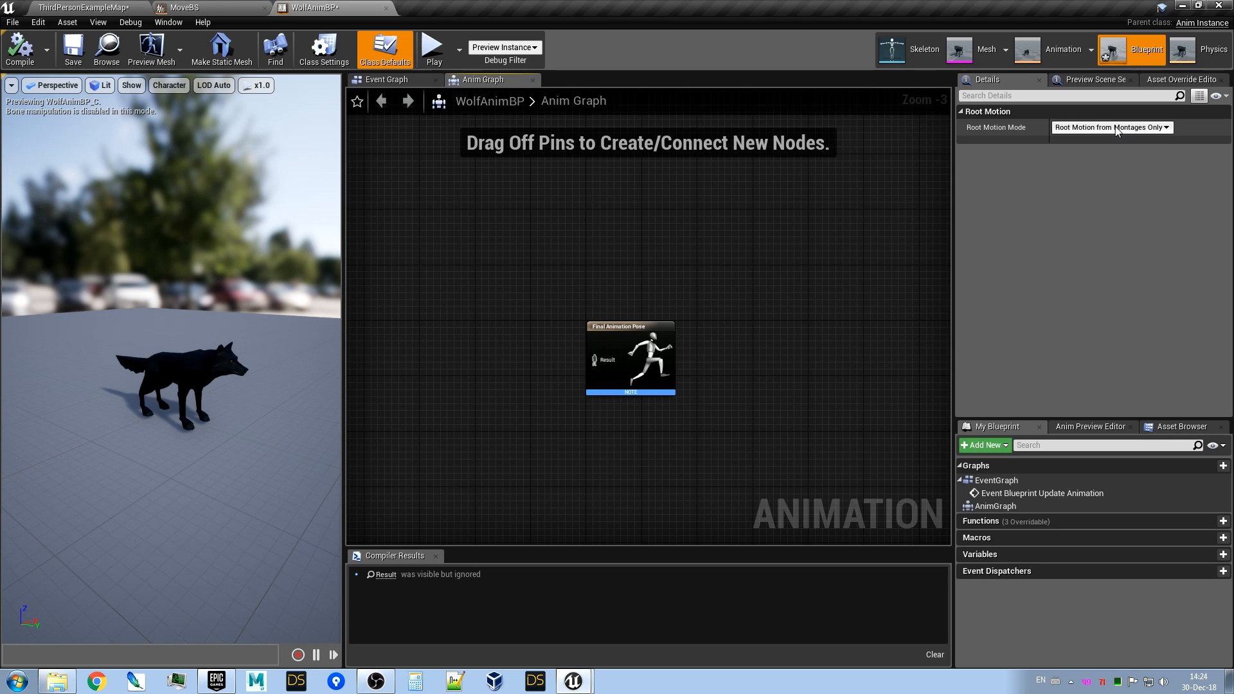
Inspect the Character display options for animation and mesh in the MoveBS preview.
click(204, 7)
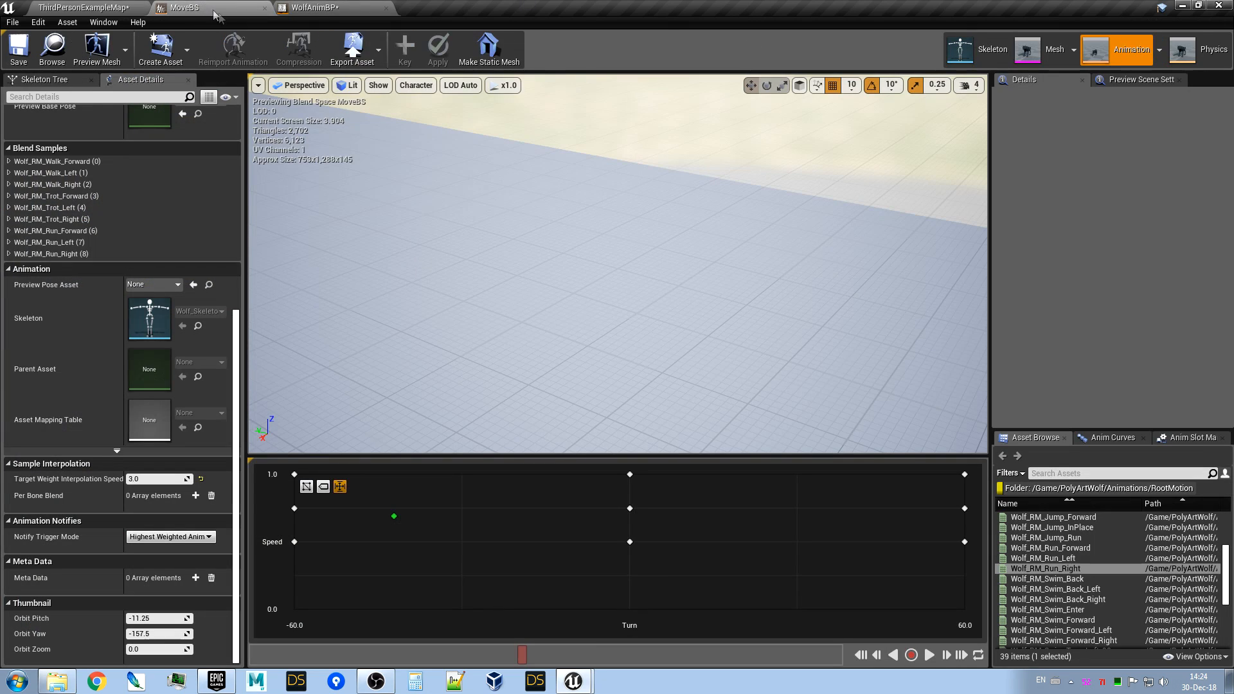
click(417, 86)
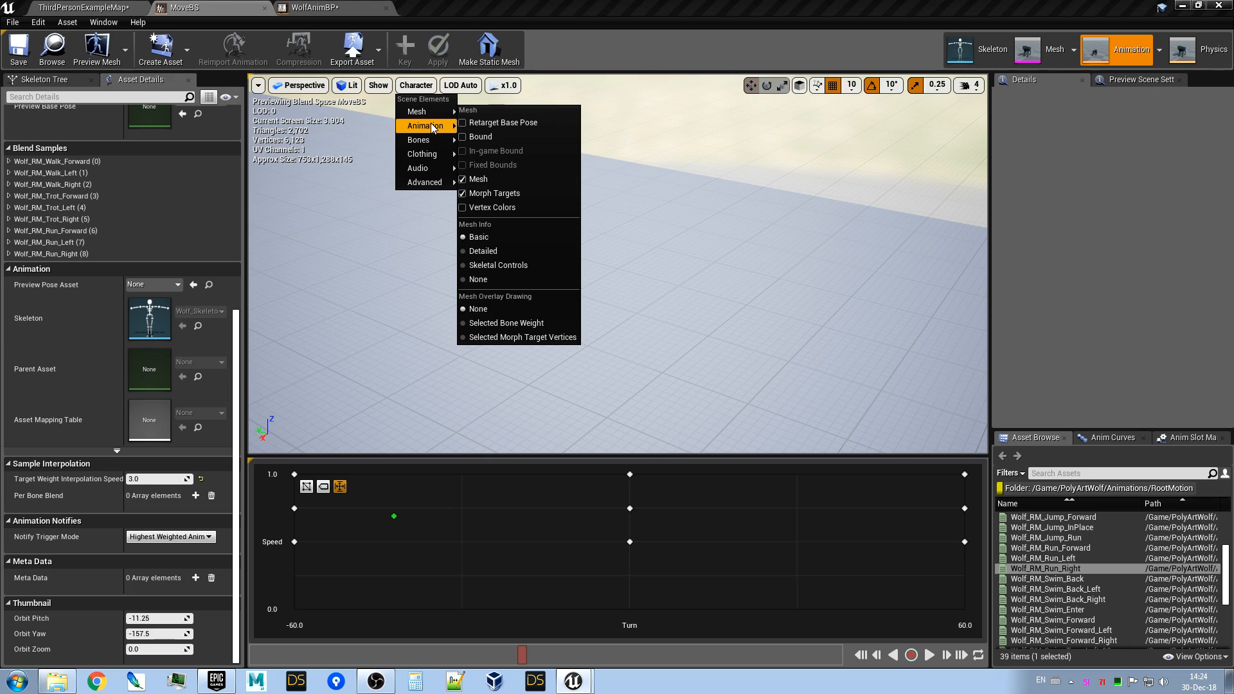
mouse_move(417, 113)
Set WolfAnimBP's Root Motion Mode to Root Motion from Everything.
click(315, 8)
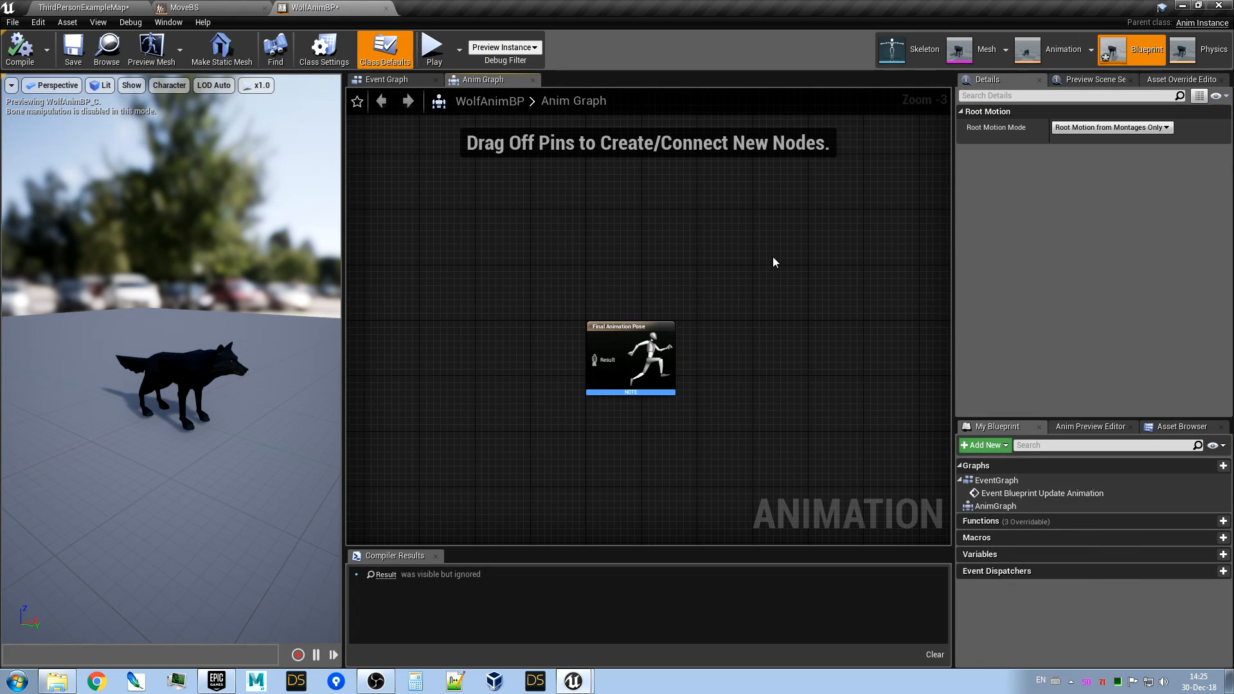
click(1095, 128)
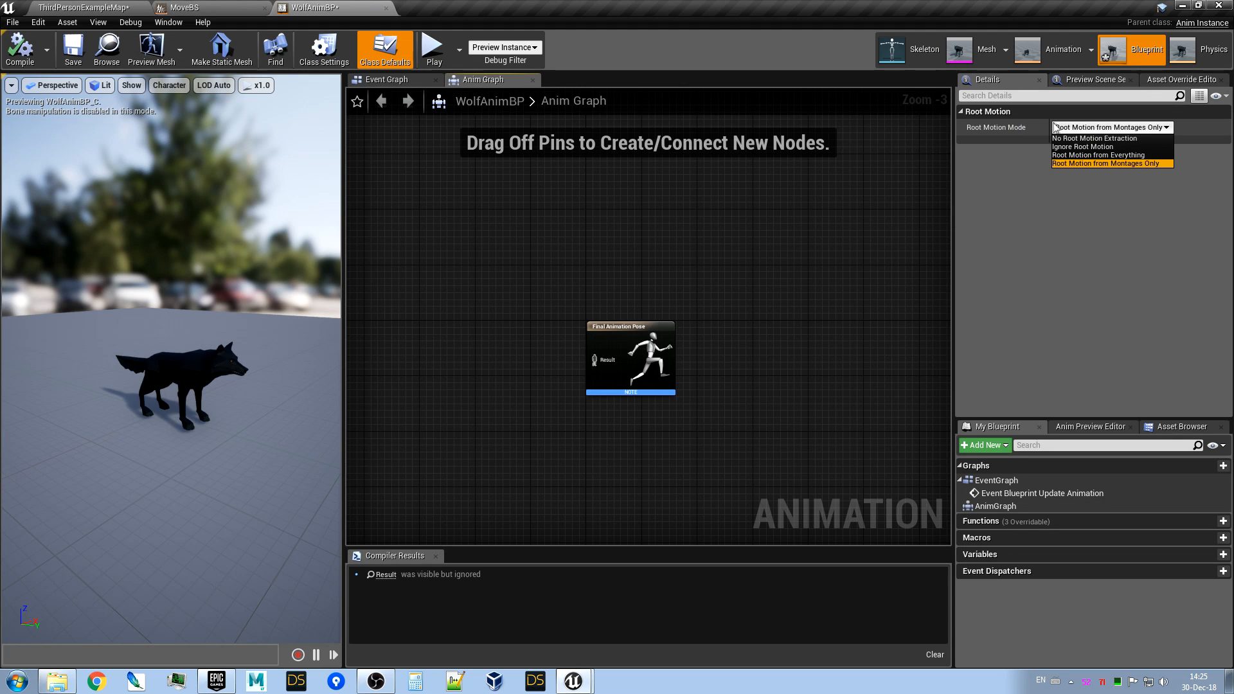
click(1094, 156)
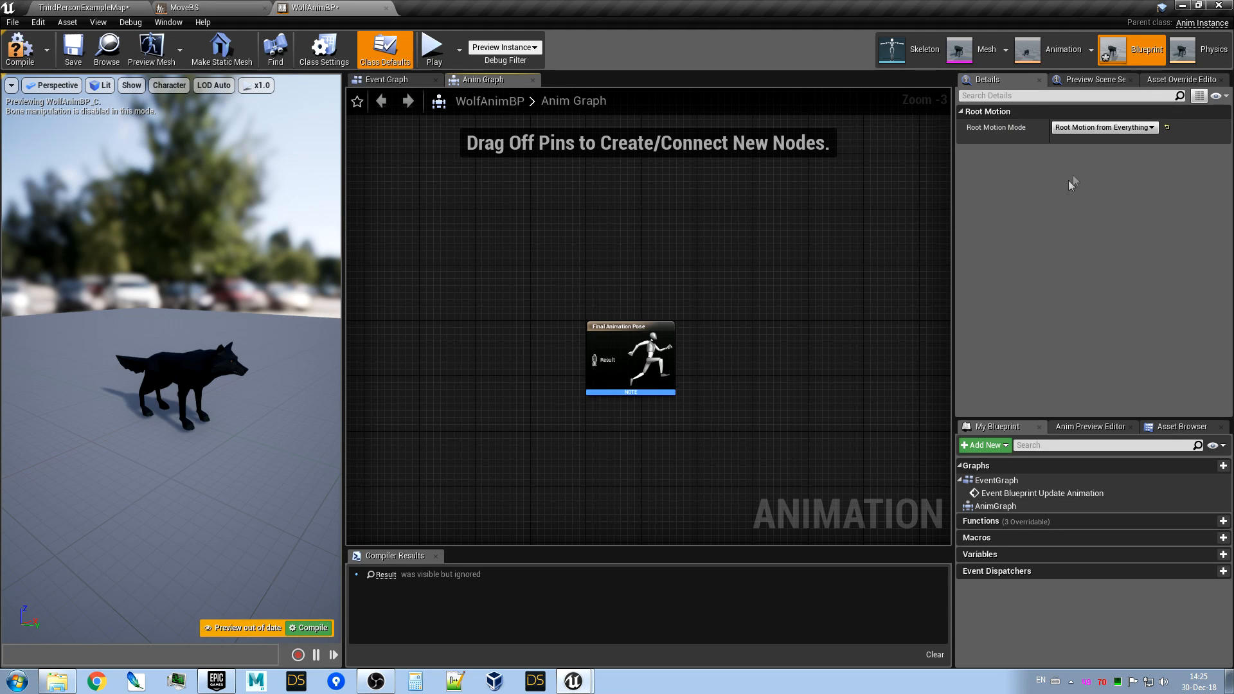
Look over the Anim Graph's Final Animation Pose node and the Event Graph's update animation event.
right_drag(732, 340, 806, 291)
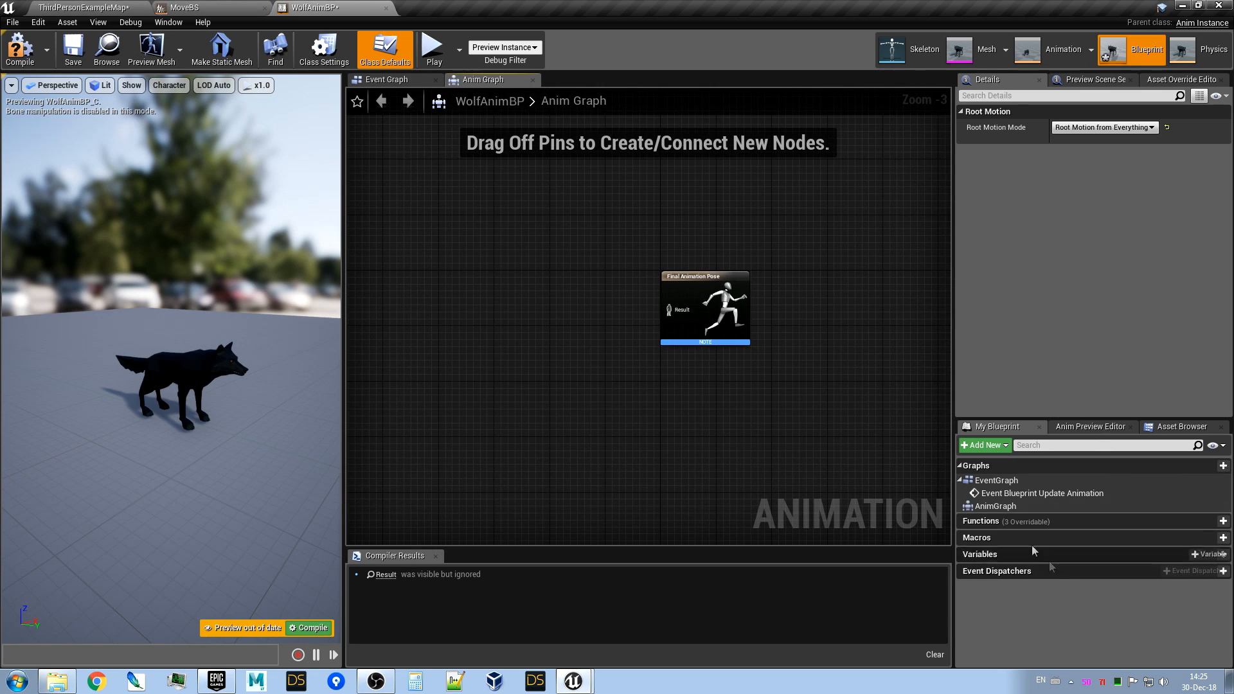
right_drag(759, 257, 720, 273)
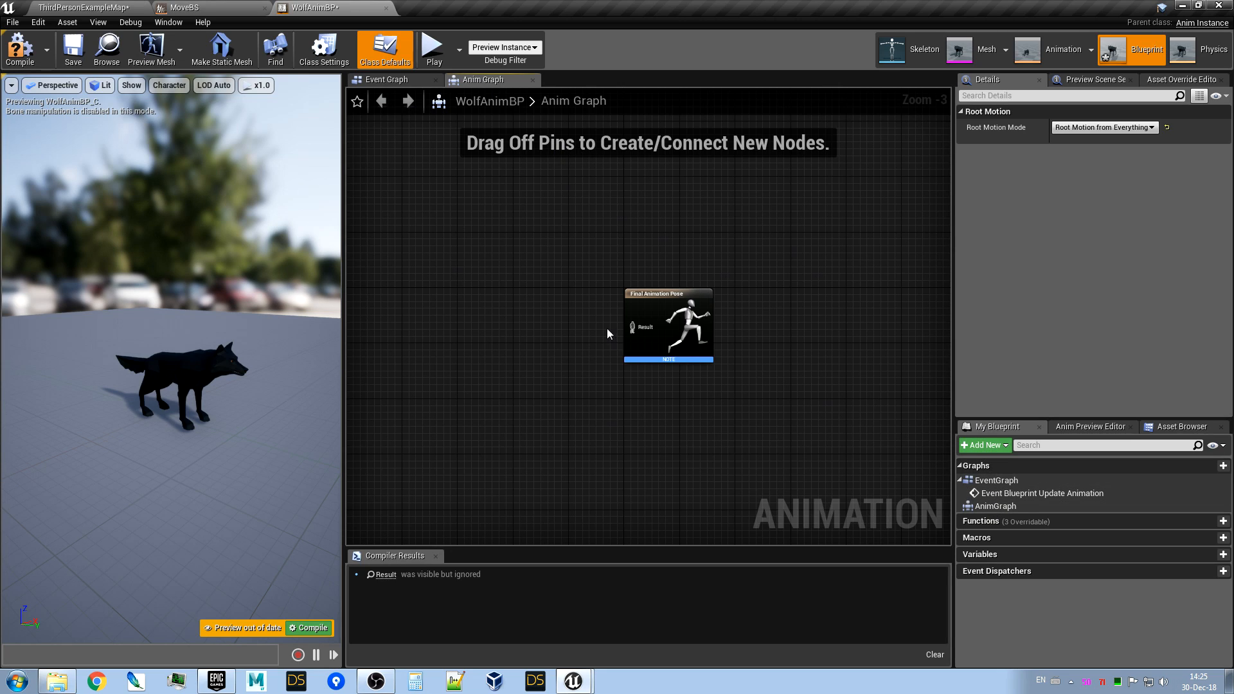
scroll(613, 353, up, 1)
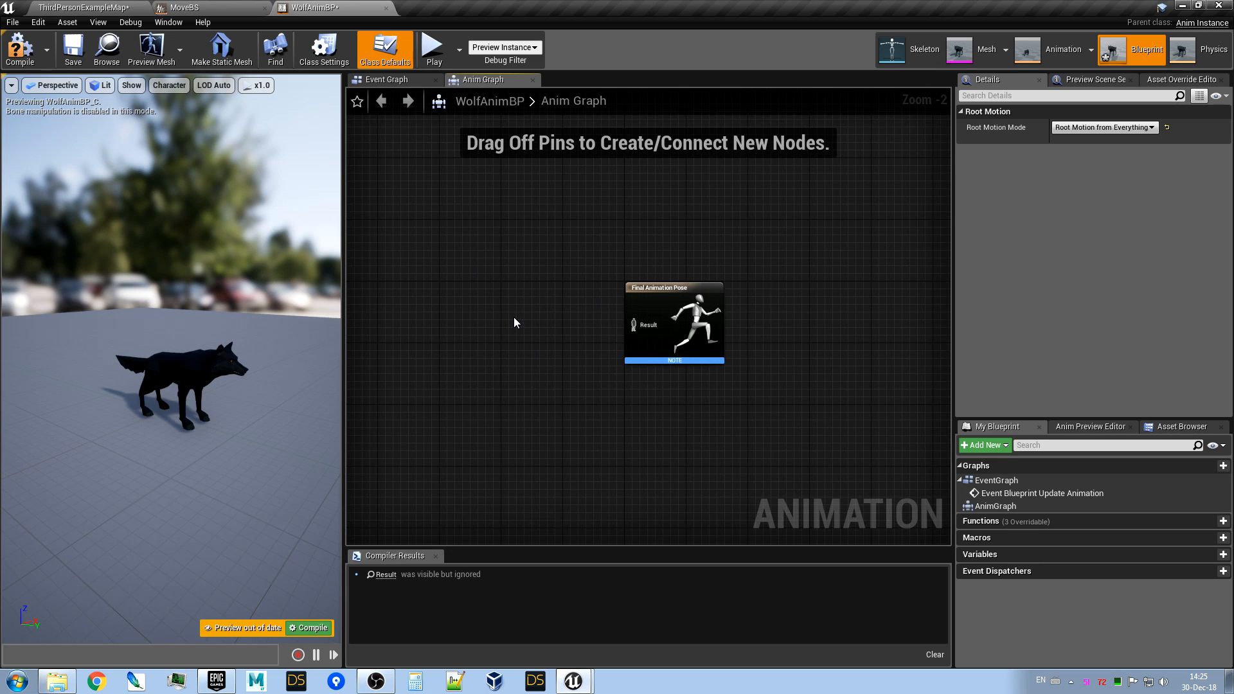
click(997, 483)
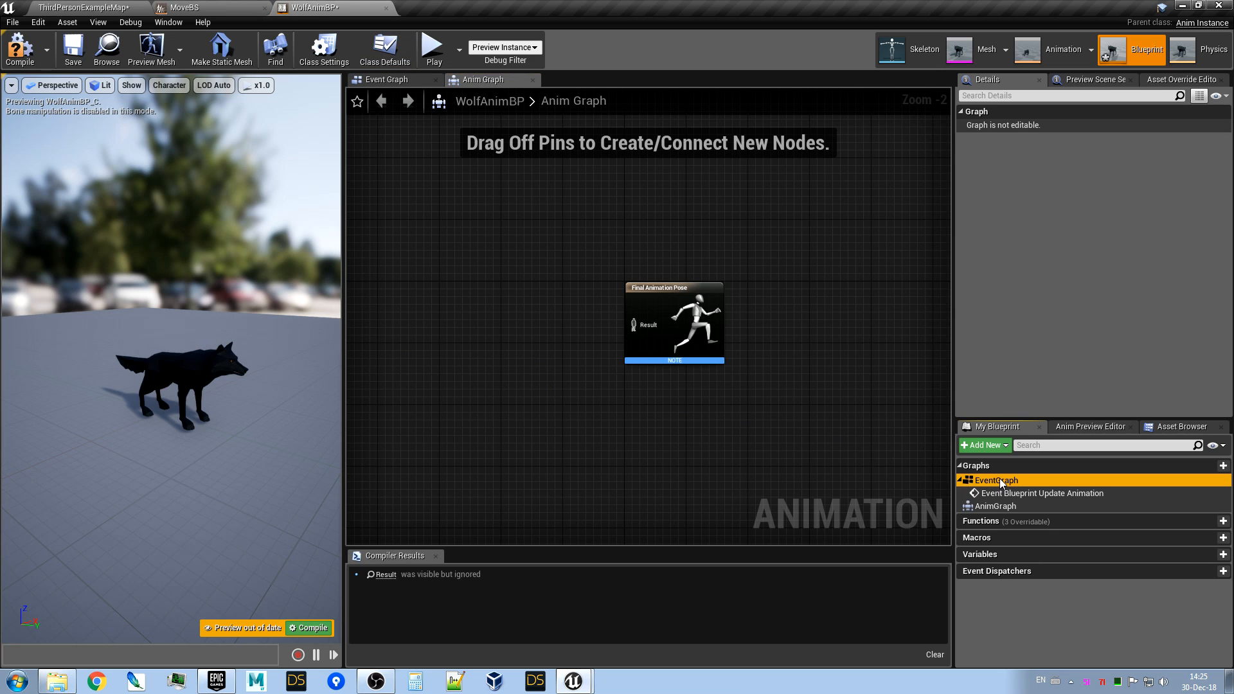
double_click(1004, 484)
scroll(758, 443, down, 1)
right_drag(751, 424, 539, 326)
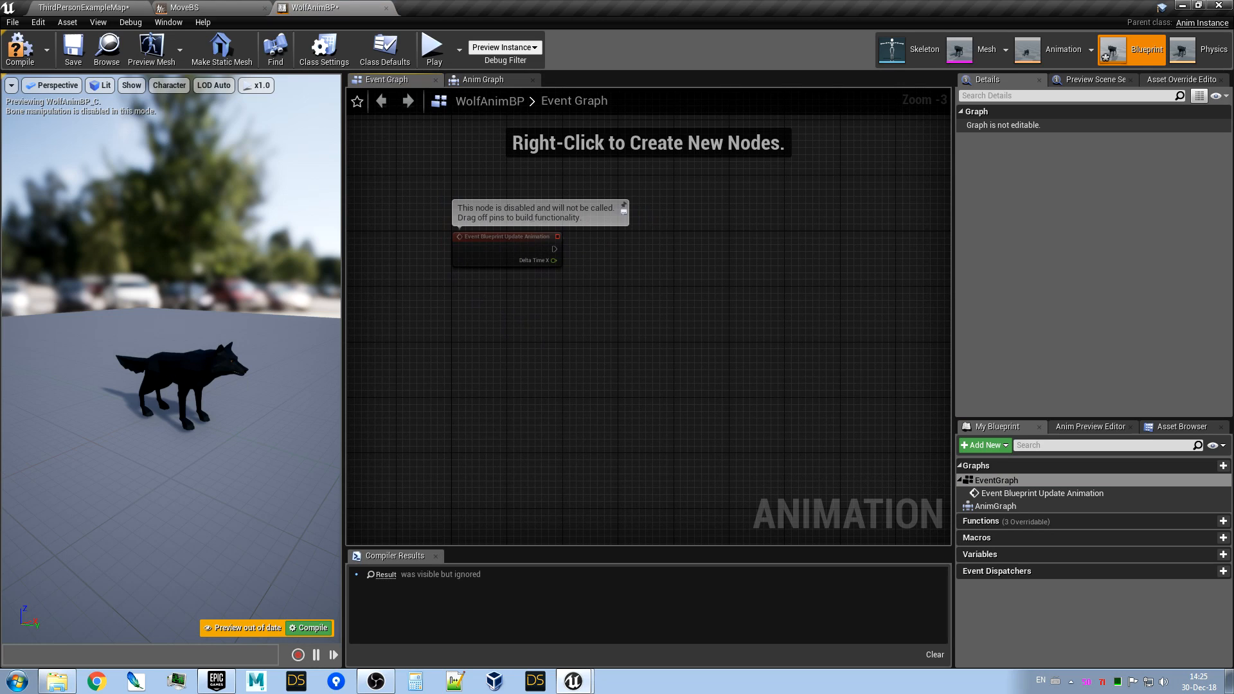
Add a new state machine in the Anim Graph connected to the Final Animation Pose result, and place it well to the left of that node.
double_click(1007, 508)
right_drag(604, 431, 730, 380)
drag(773, 293, 618, 308)
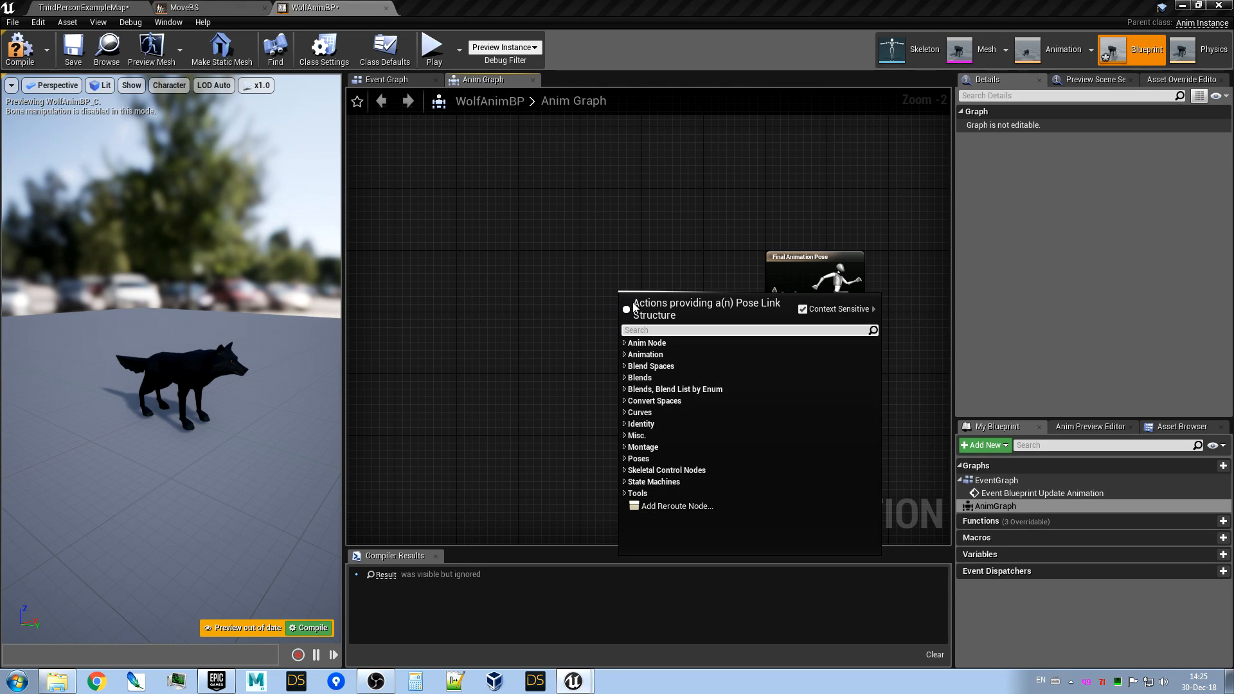
text(st)
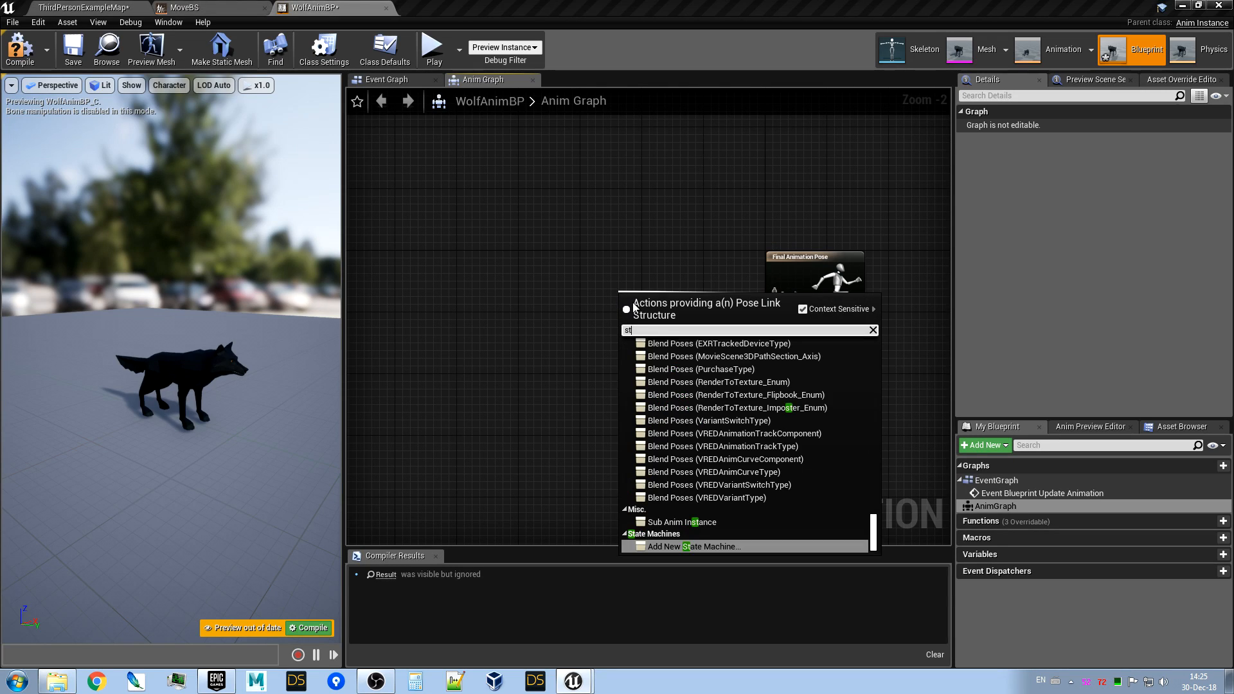
text(ate)
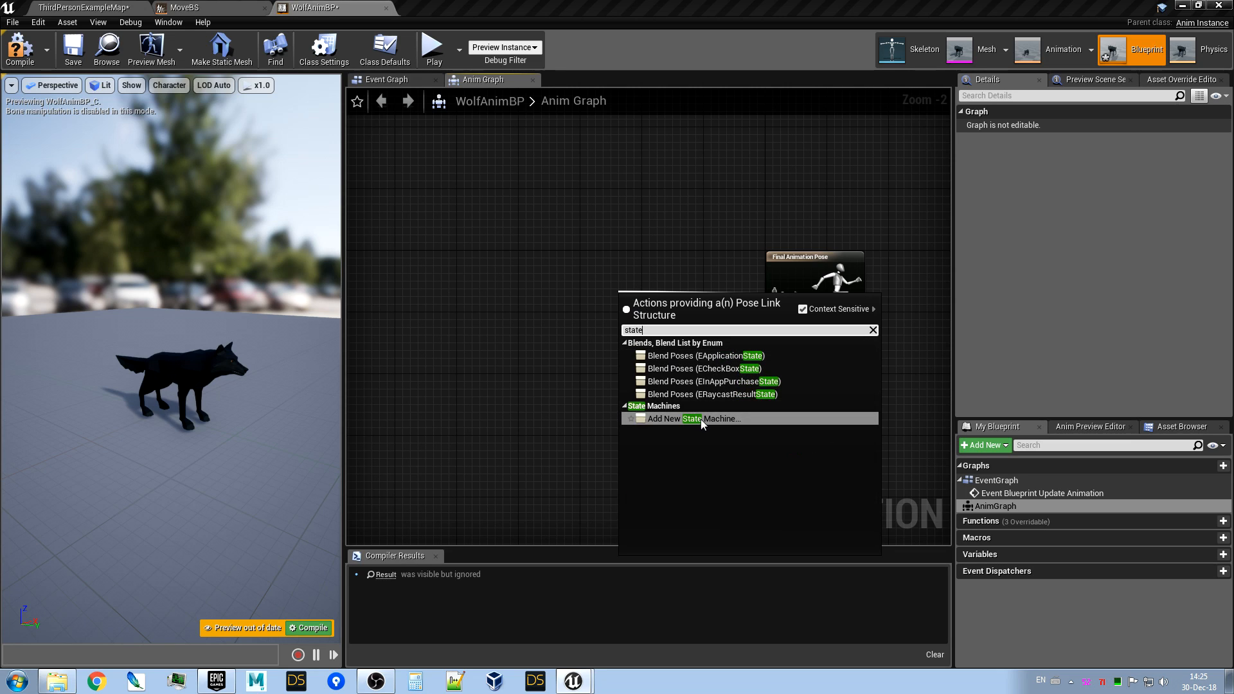
click(701, 422)
drag(645, 311, 592, 299)
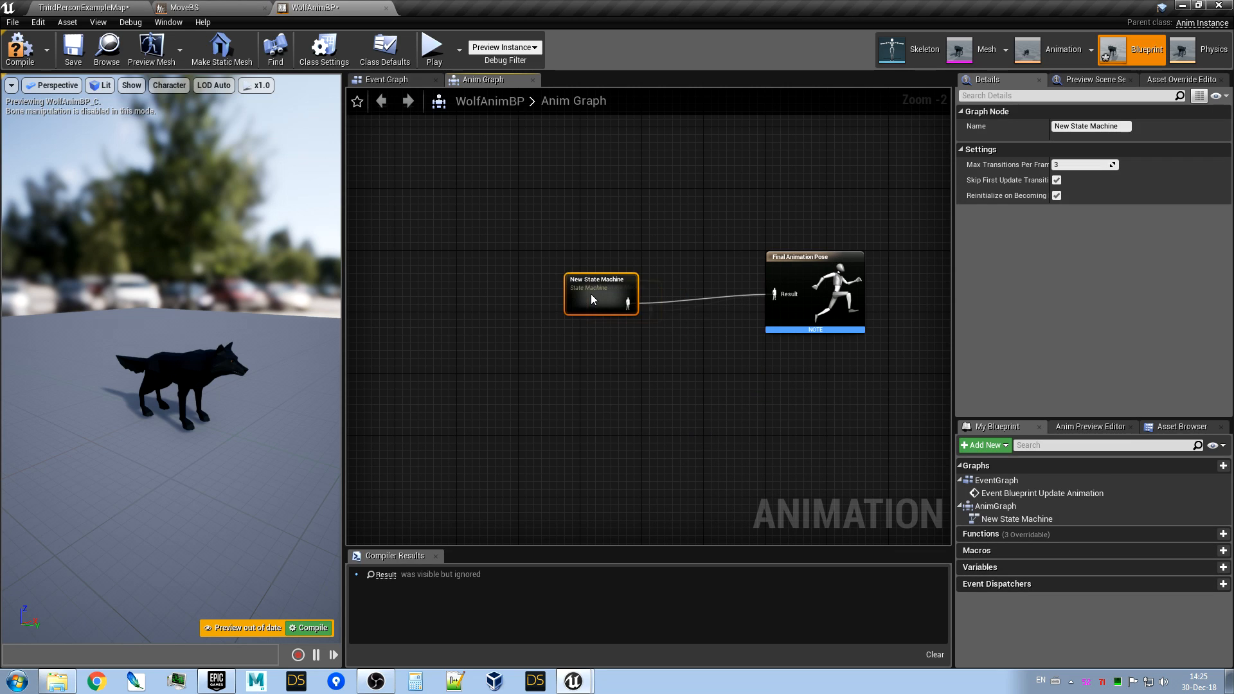
Open the new state machine and add a state named Idle connected from Entry.
right_drag(574, 331, 513, 404)
double_click(551, 342)
right_drag(742, 410, 528, 402)
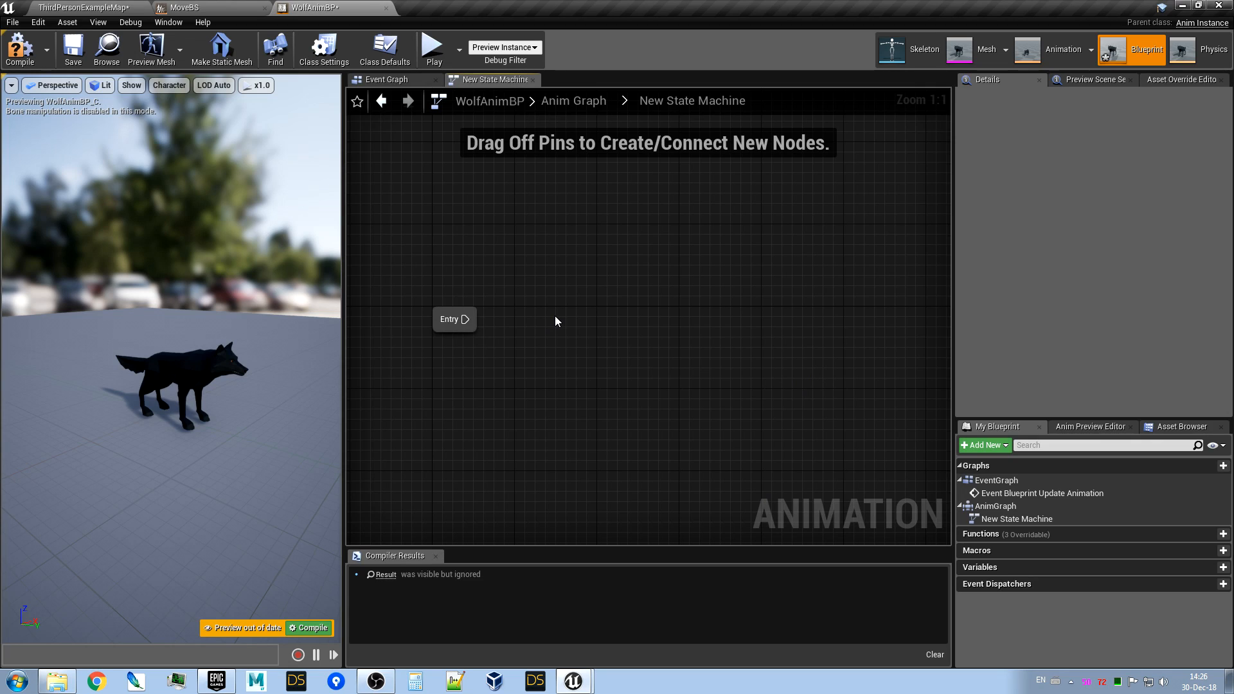
drag(465, 319, 582, 319)
click(629, 354)
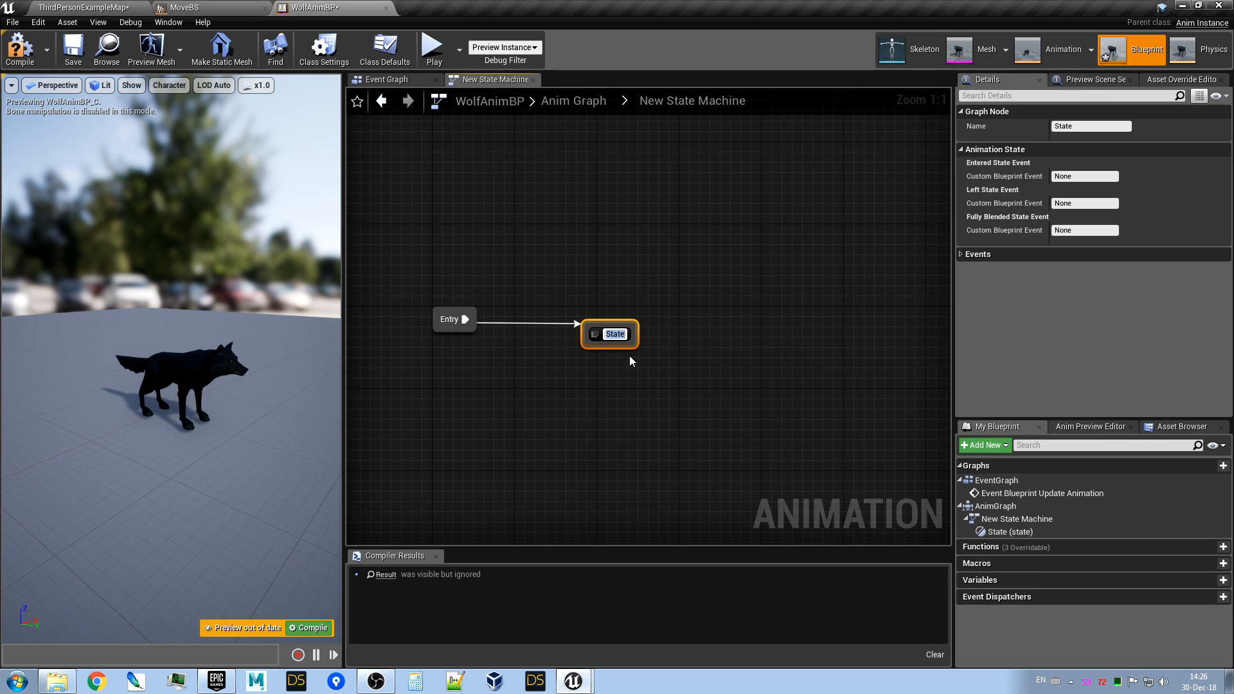
text(Idle)
key(Return)
Add a state named Move with a transition from Idle, and line it up level with the Idle state.
drag(611, 343, 748, 327)
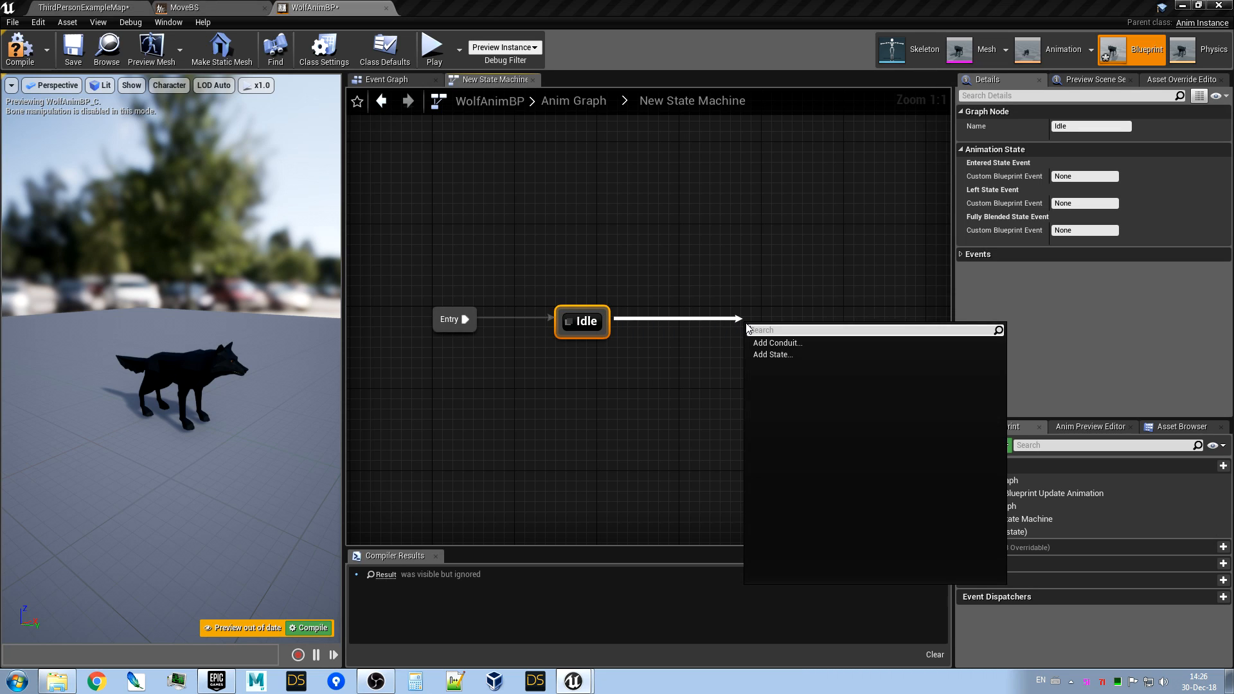
click(784, 355)
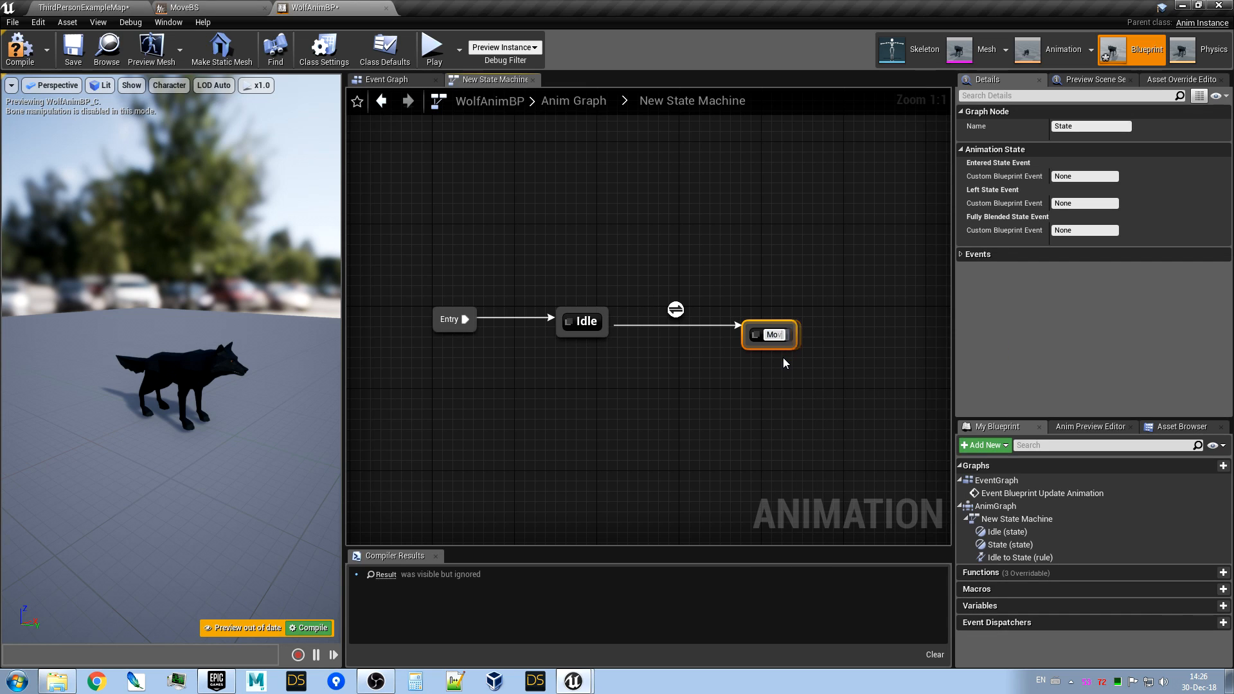
key(Return)
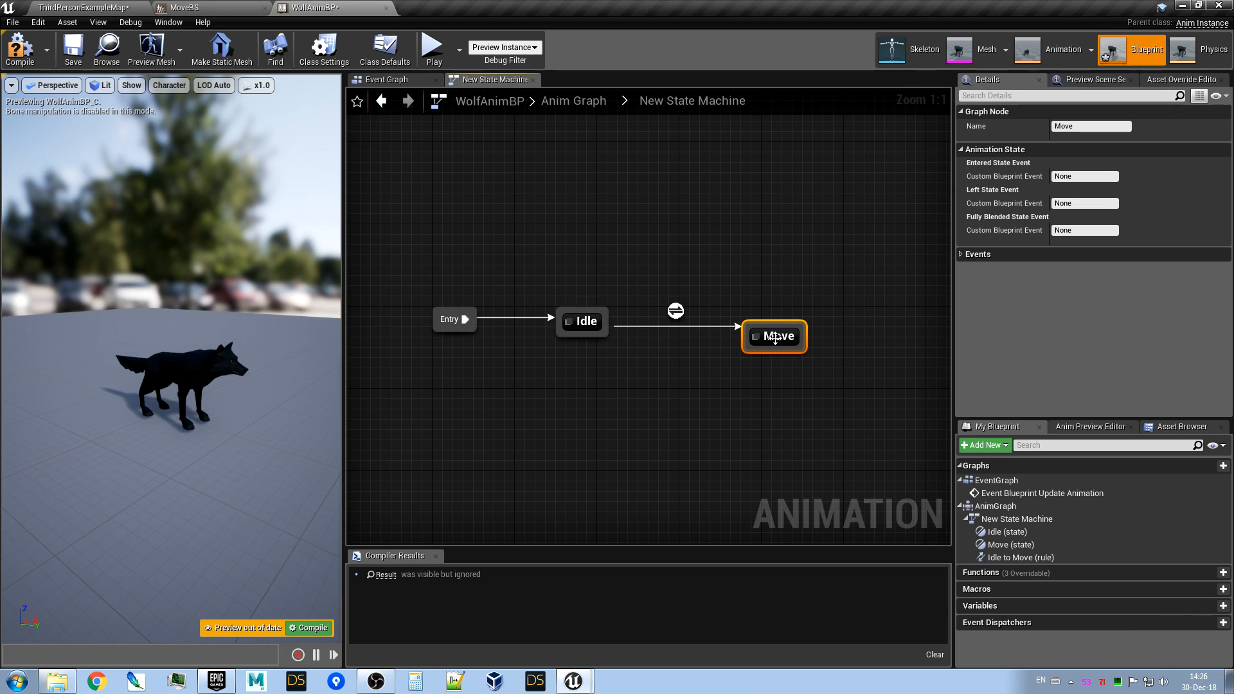
drag(773, 337, 772, 325)
Inside the Idle state, add a Play Wolf_C_Idle01 node, connect it to the Output Animation Pose result and place it beside that node.
double_click(580, 322)
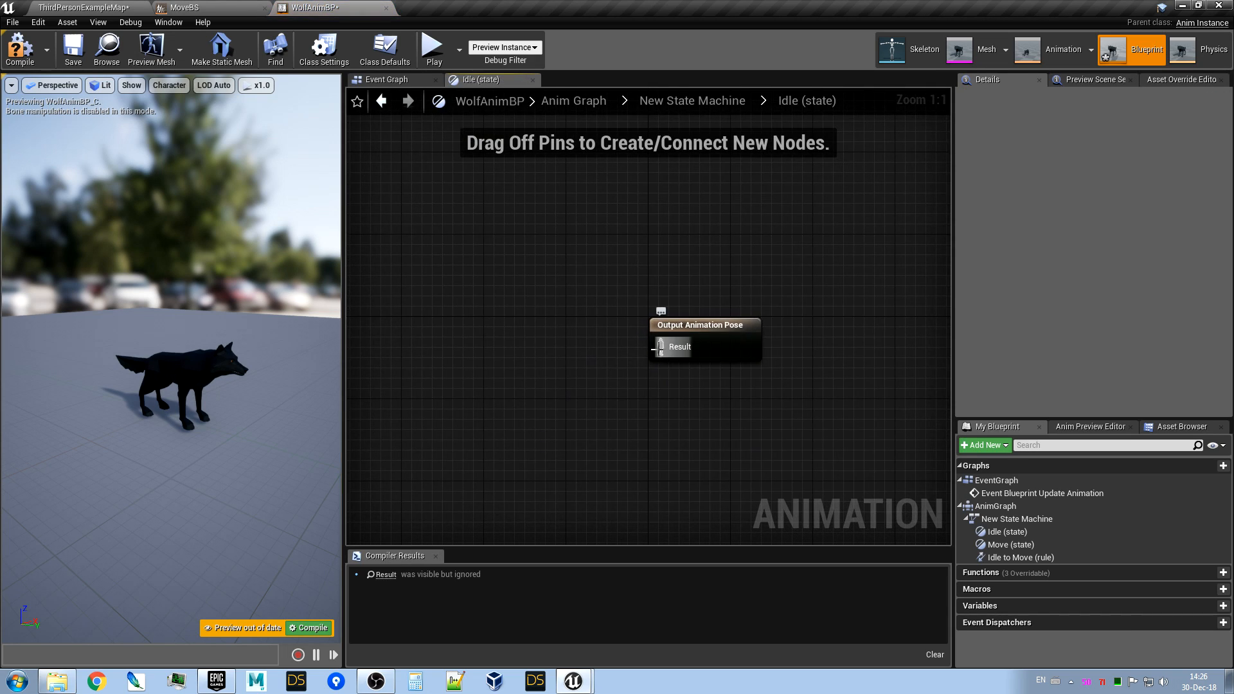
right_click(485, 358)
text(idle)
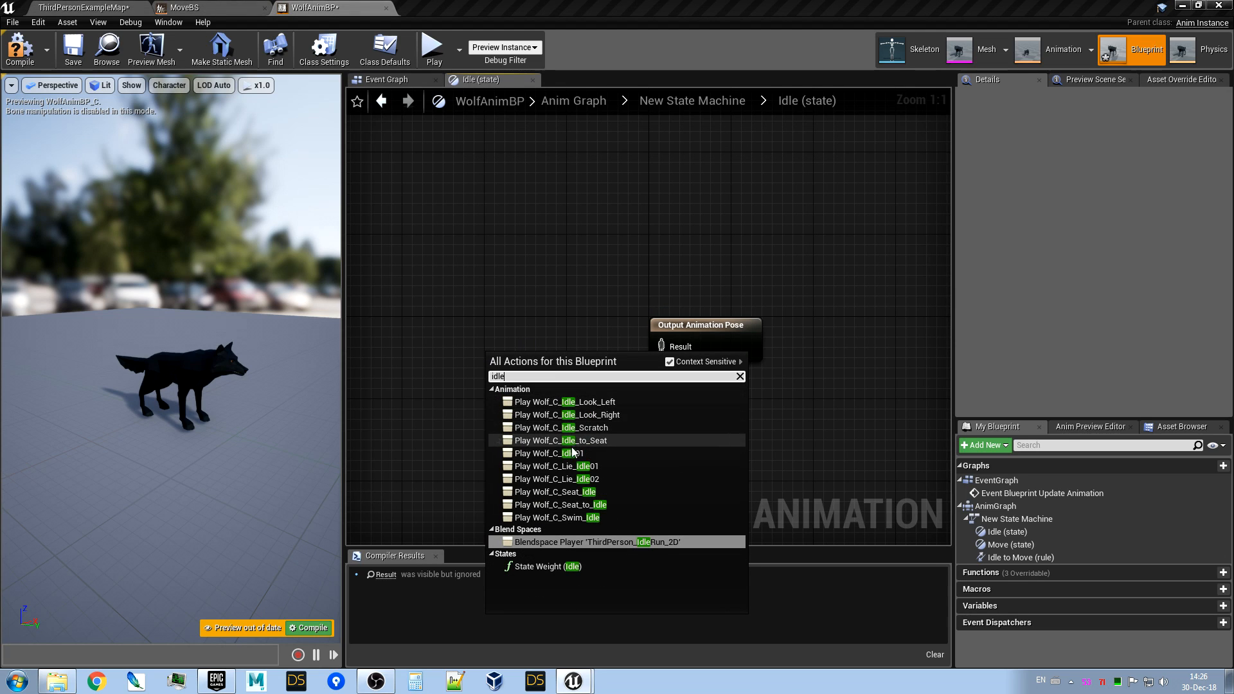
click(607, 452)
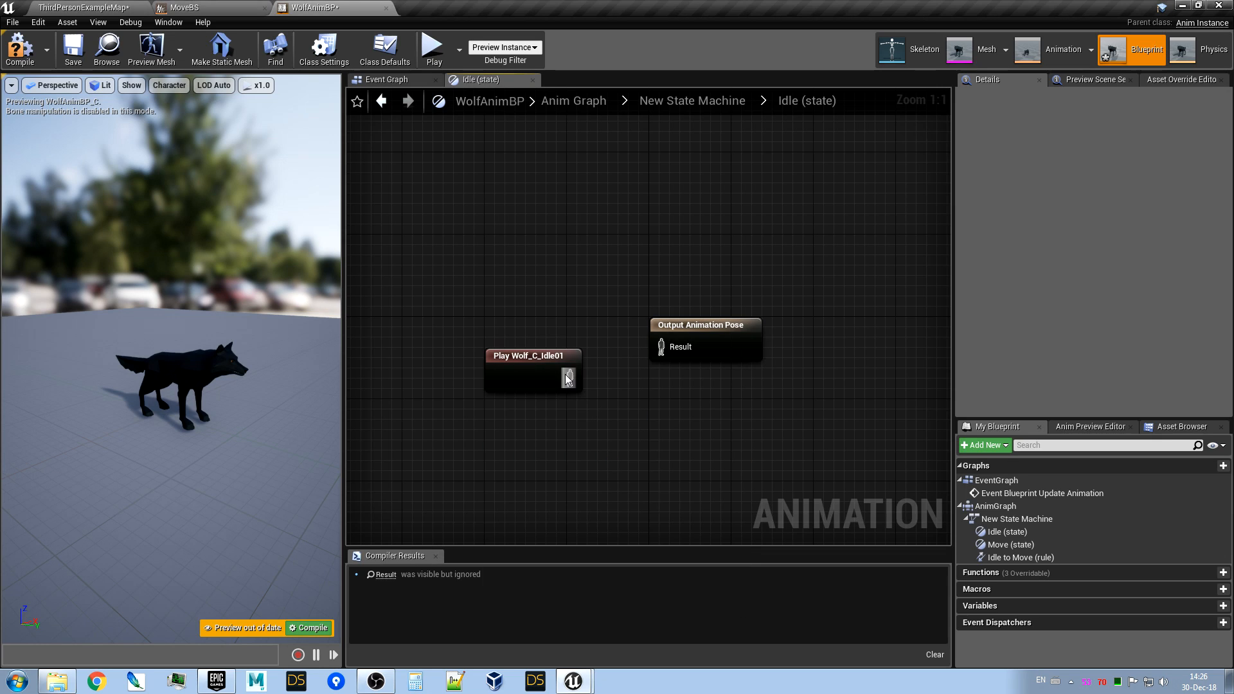
drag(570, 378, 663, 348)
drag(532, 385, 561, 364)
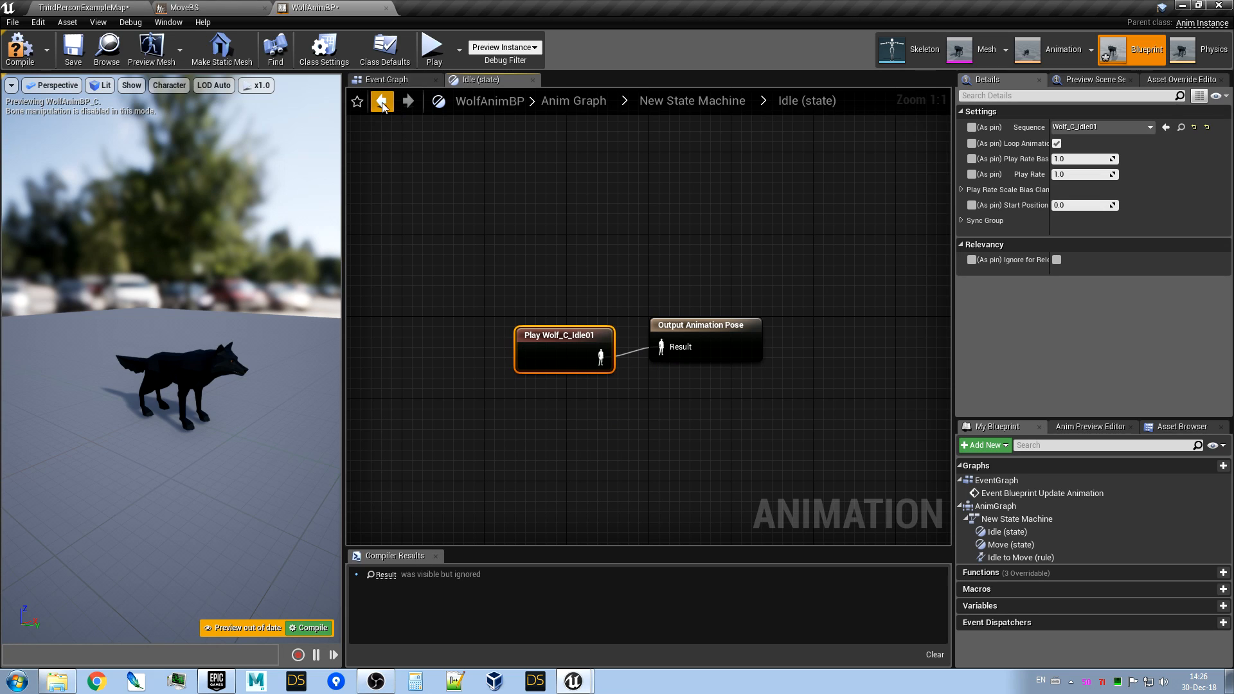
Compile the animation blueprint and check the wolf's idle animation in the preview from the front.
click(21, 58)
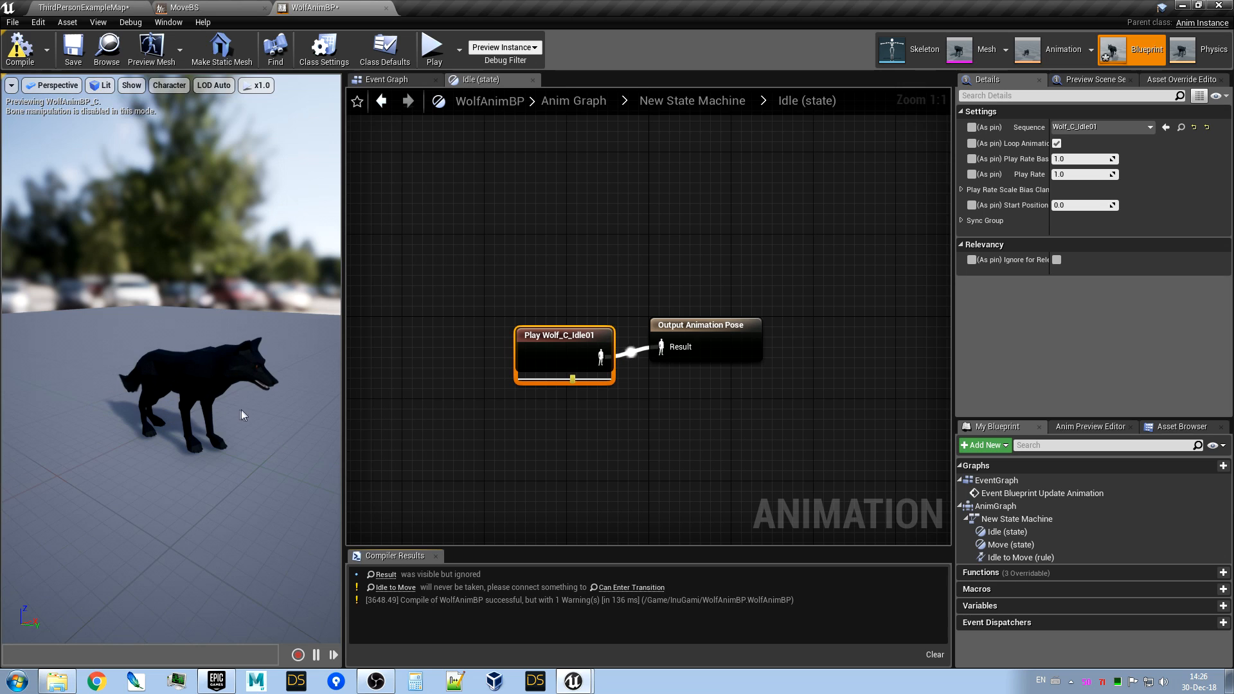
mouse_move(265, 410)
alt+mouse_down()
mouse_move(161, 412)
mouse_move(264, 412)
alt+mouse_up()
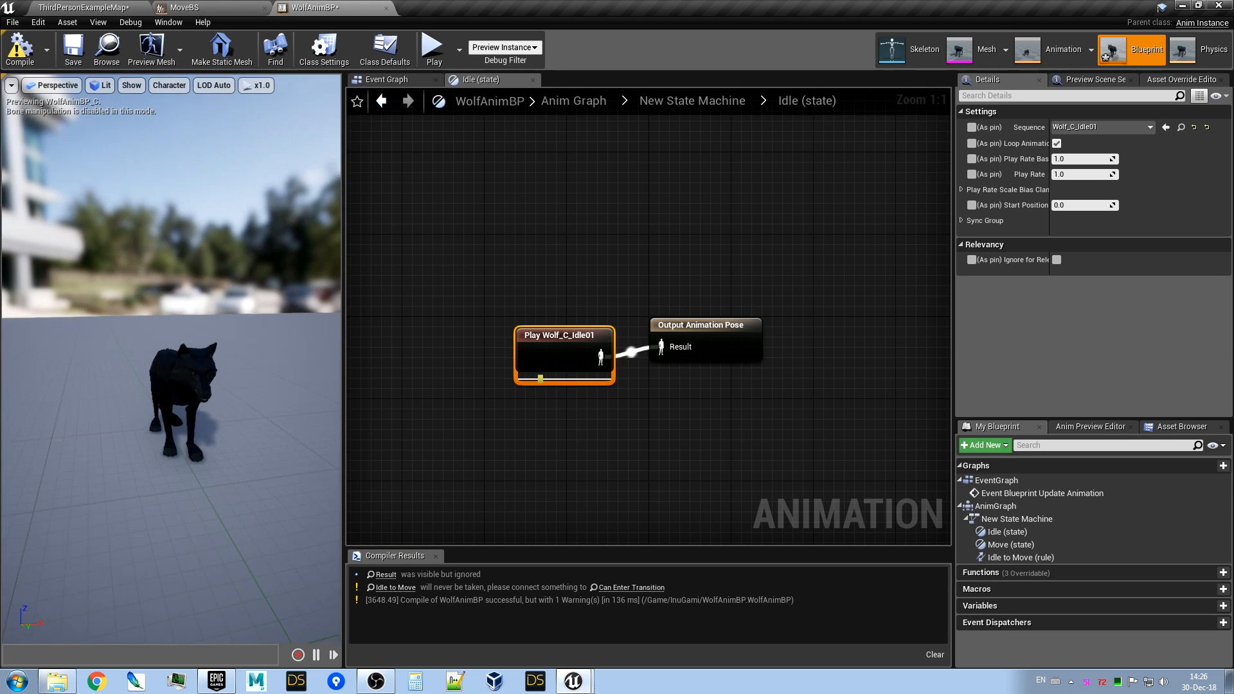
click(396, 81)
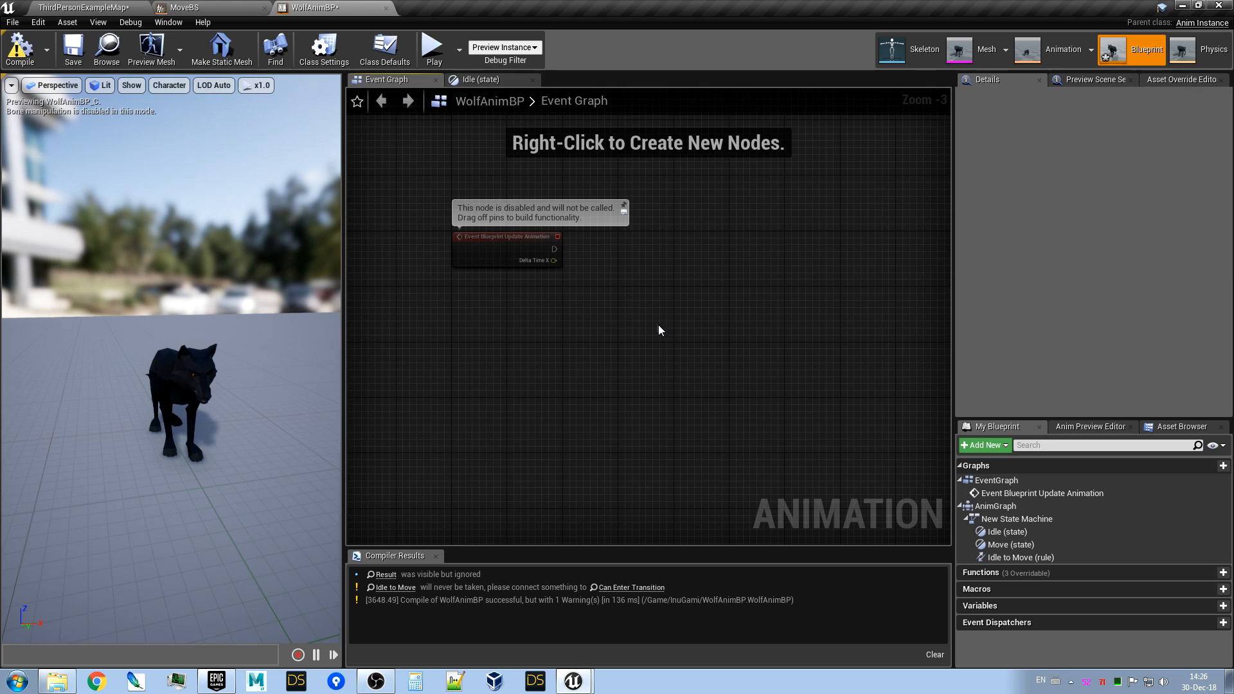
click(491, 79)
Inside the Move state, add the MoveBS blendspace player, connect it to the Output Animation Pose result and align it with that node.
click(381, 101)
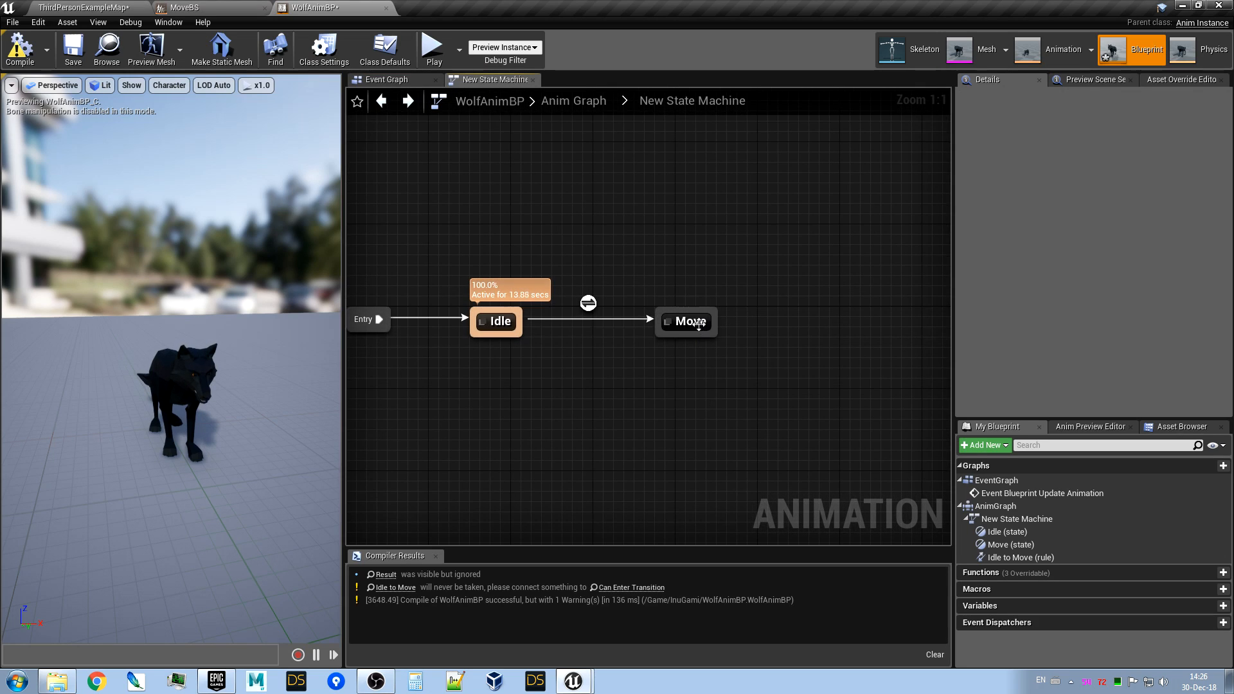
double_click(695, 323)
right_click(458, 325)
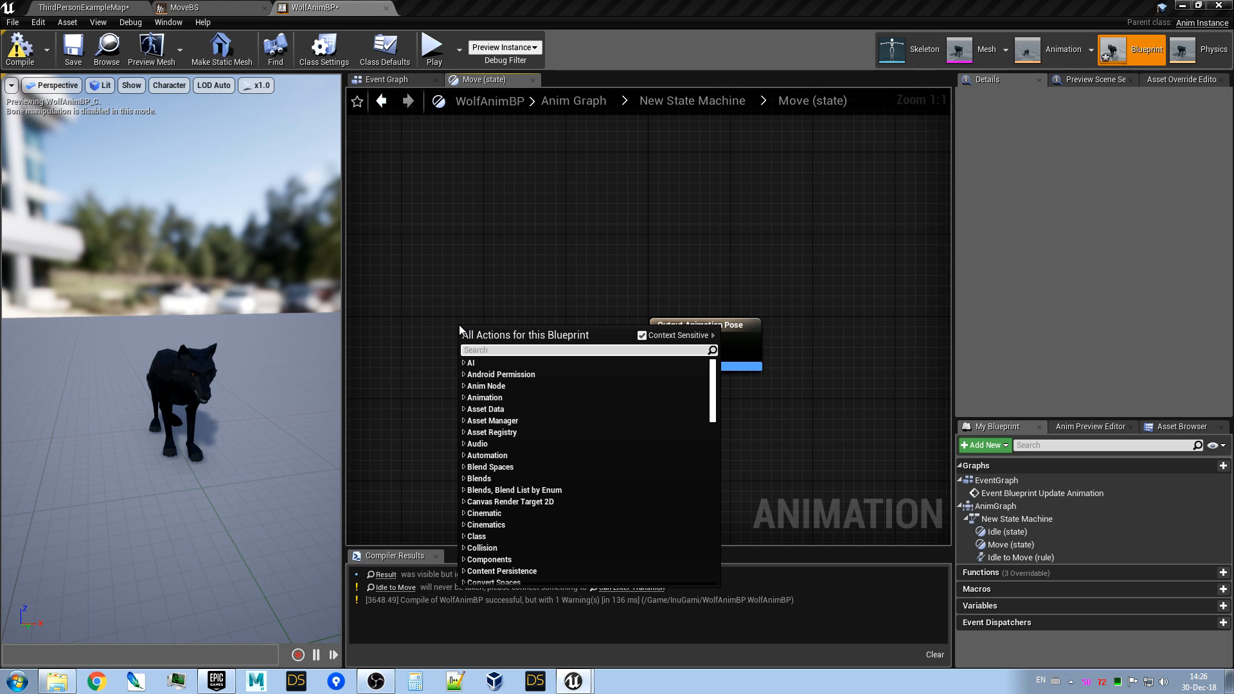
click(233, 7)
click(339, 6)
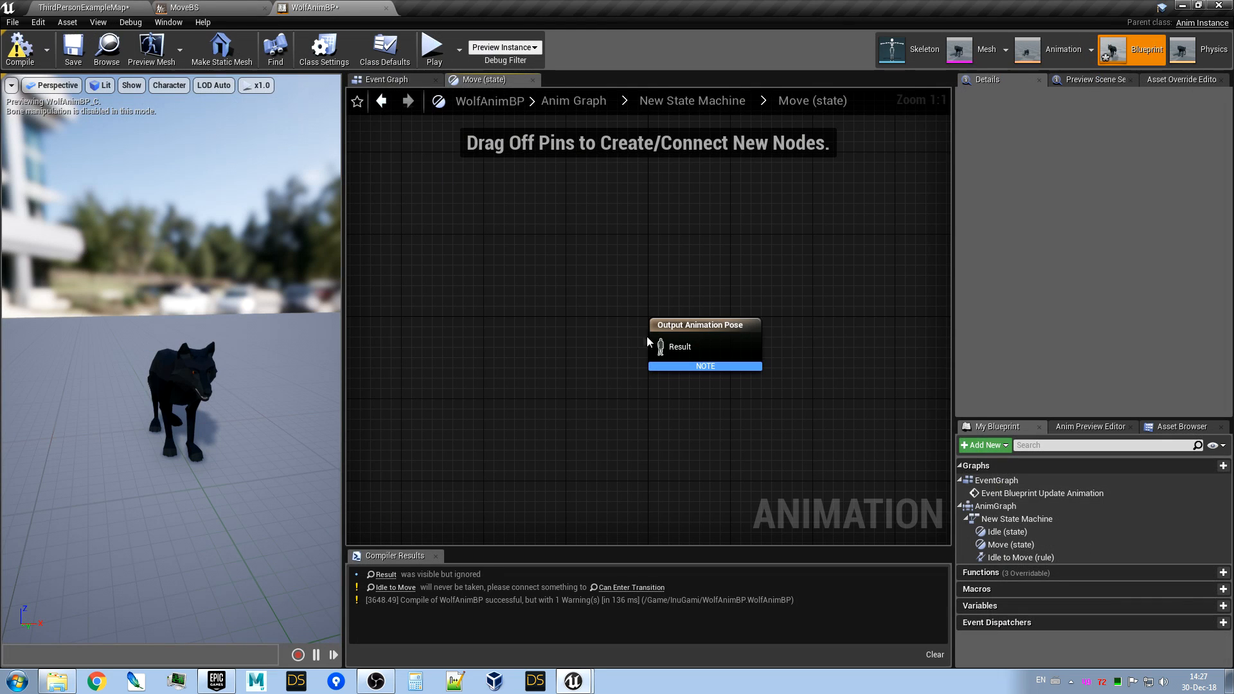
right_click(499, 338)
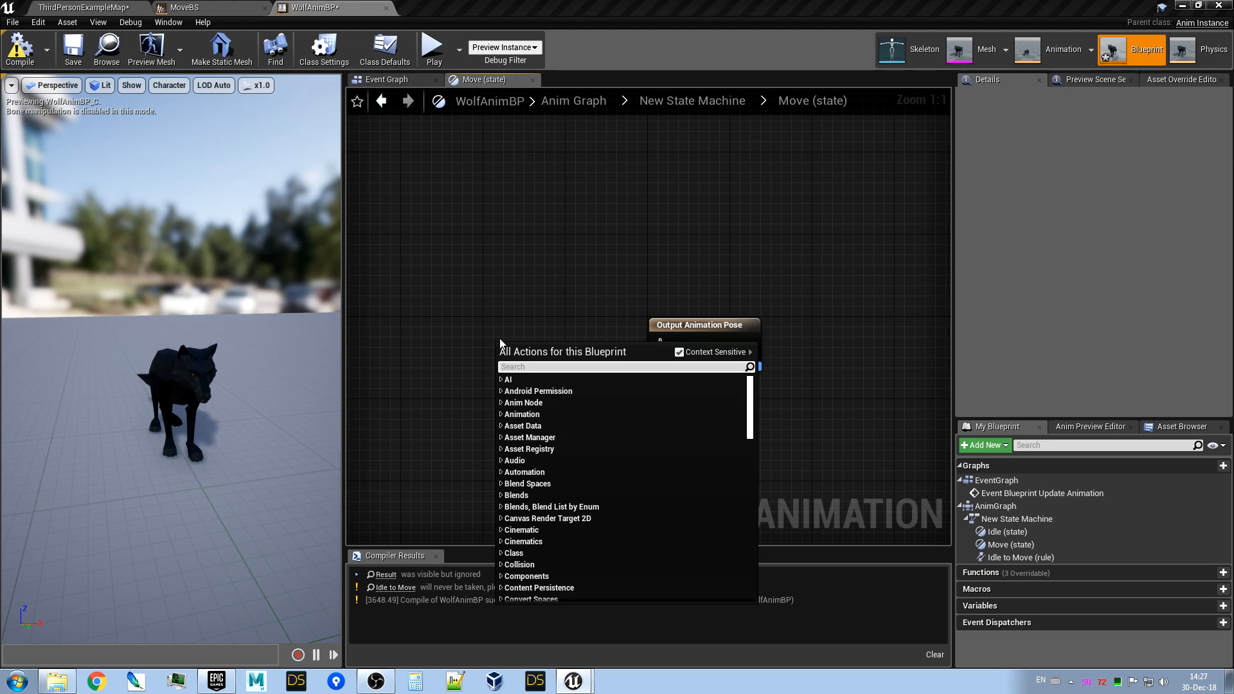
text(mo)
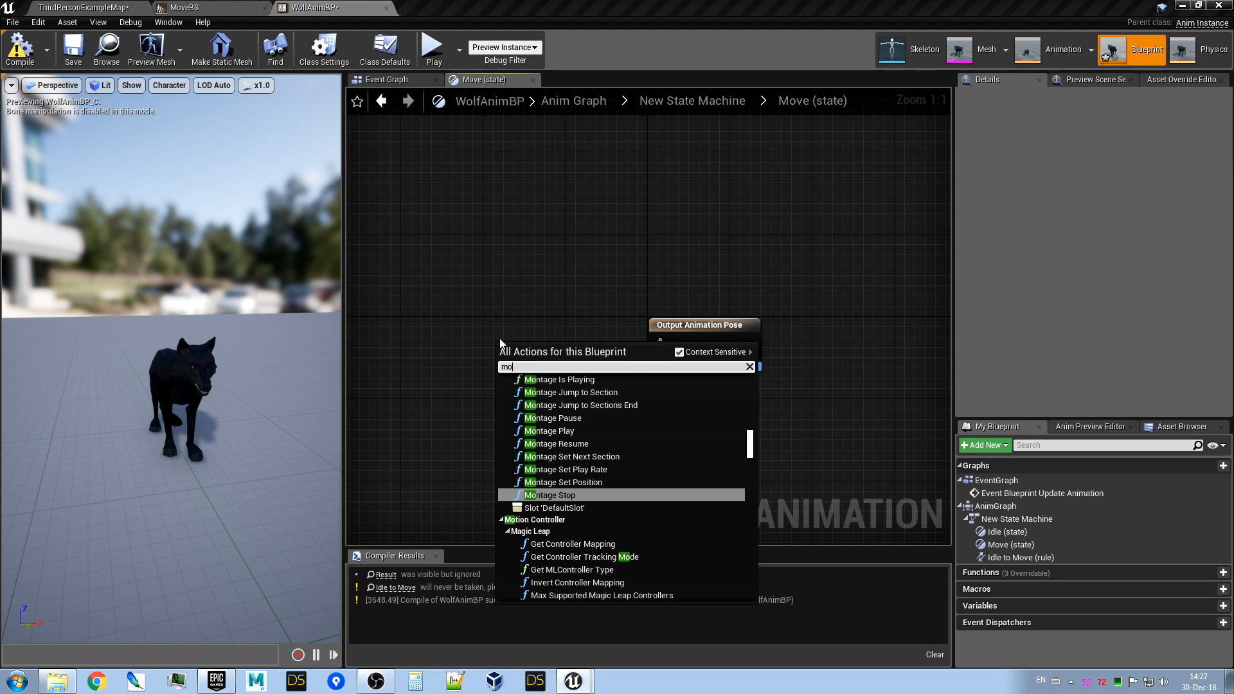
text(vebs)
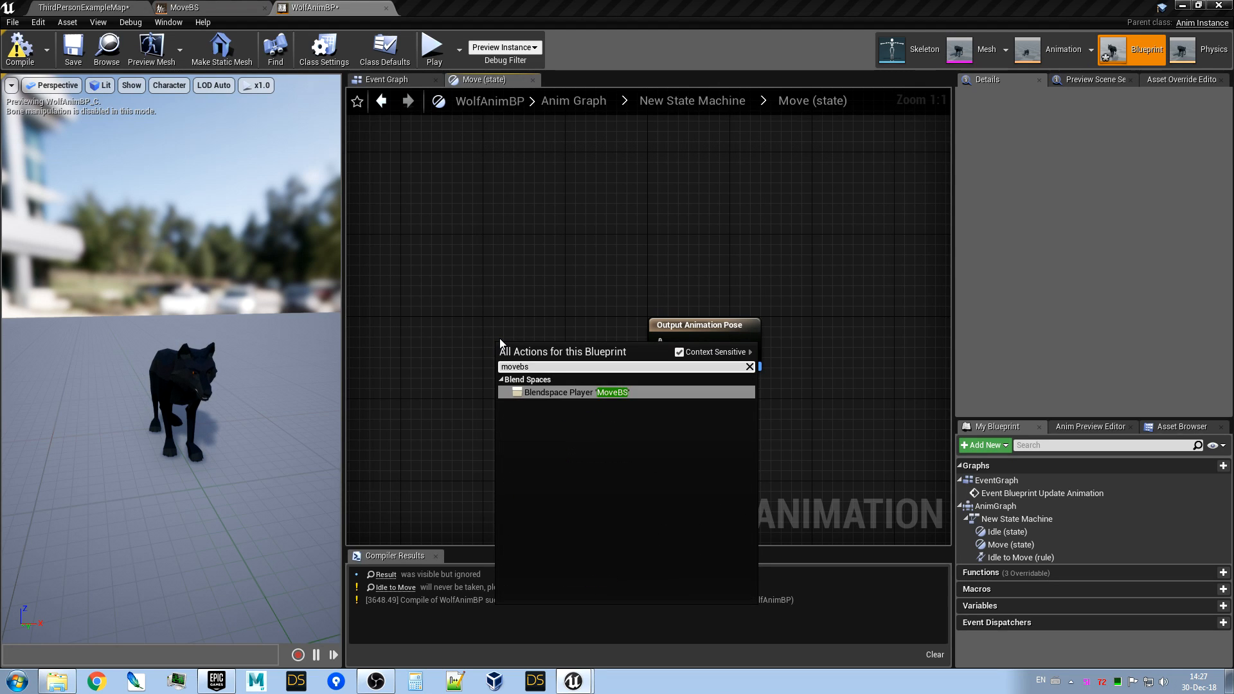
click(616, 393)
drag(577, 379, 660, 348)
drag(557, 348, 556, 327)
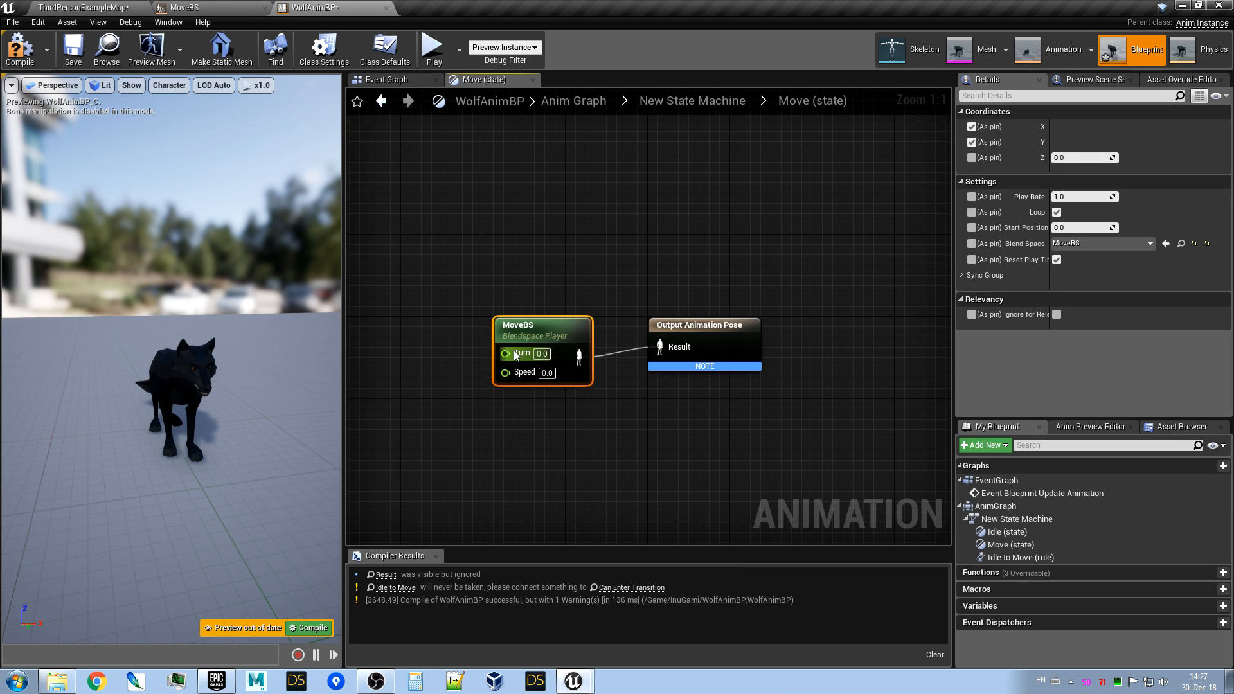
Promote the MoveBS node's Turn input to a float variable named Turn.
mouse_move(616, 461)
right_down()
mouse_move(678, 496)
mouse_move(638, 460)
right_up()
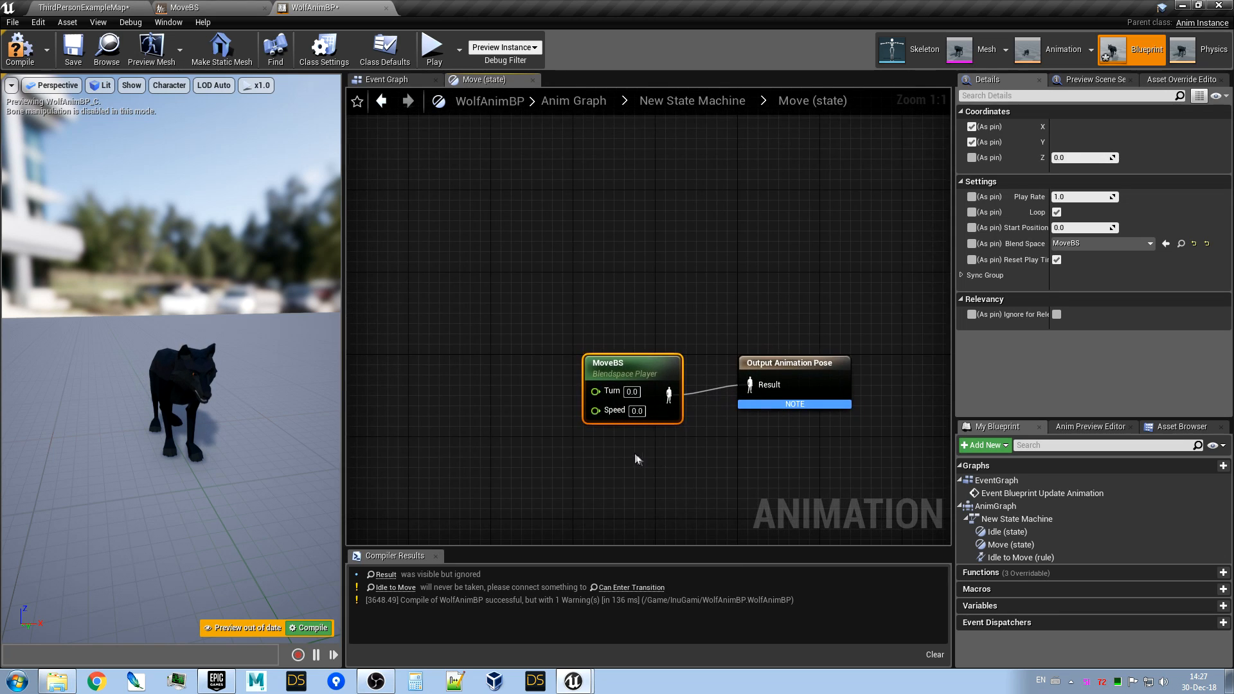
drag(595, 391, 521, 344)
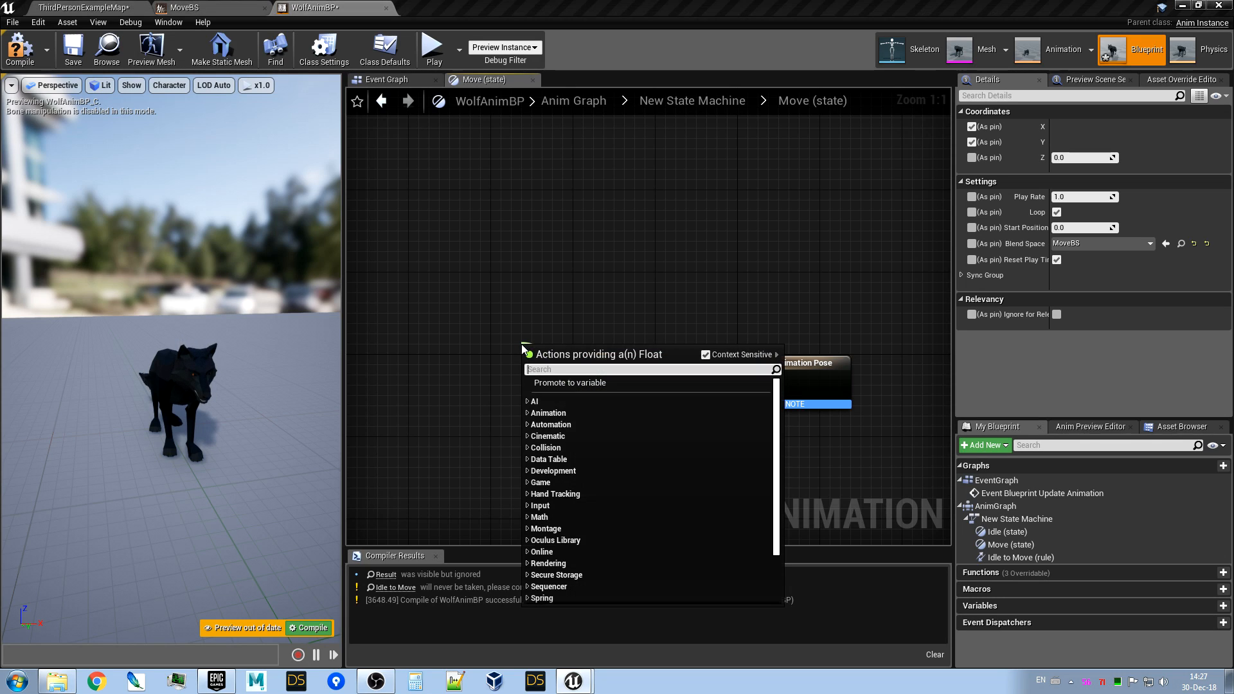
click(570, 383)
drag(1117, 126, 999, 121)
text(T)
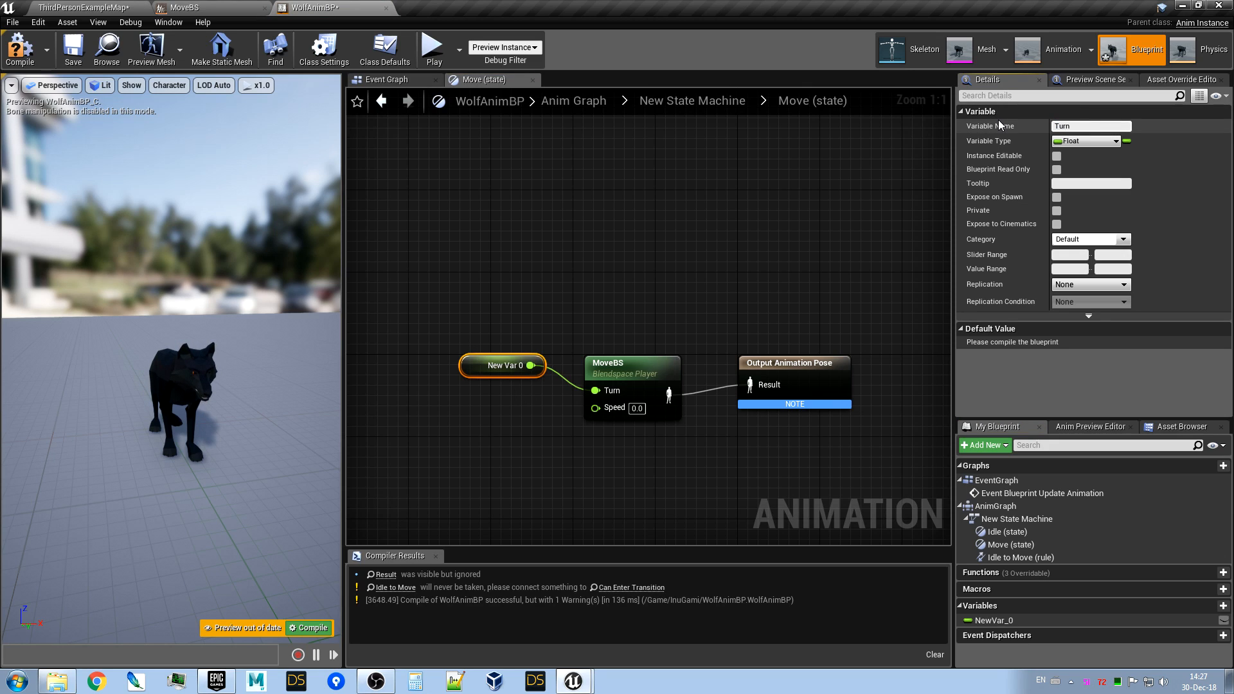
text(urn)
key(Return)
Promote the MoveBS node's Speed input to a float variable named Speed, and place its node below the Turn variable.
drag(595, 410, 514, 439)
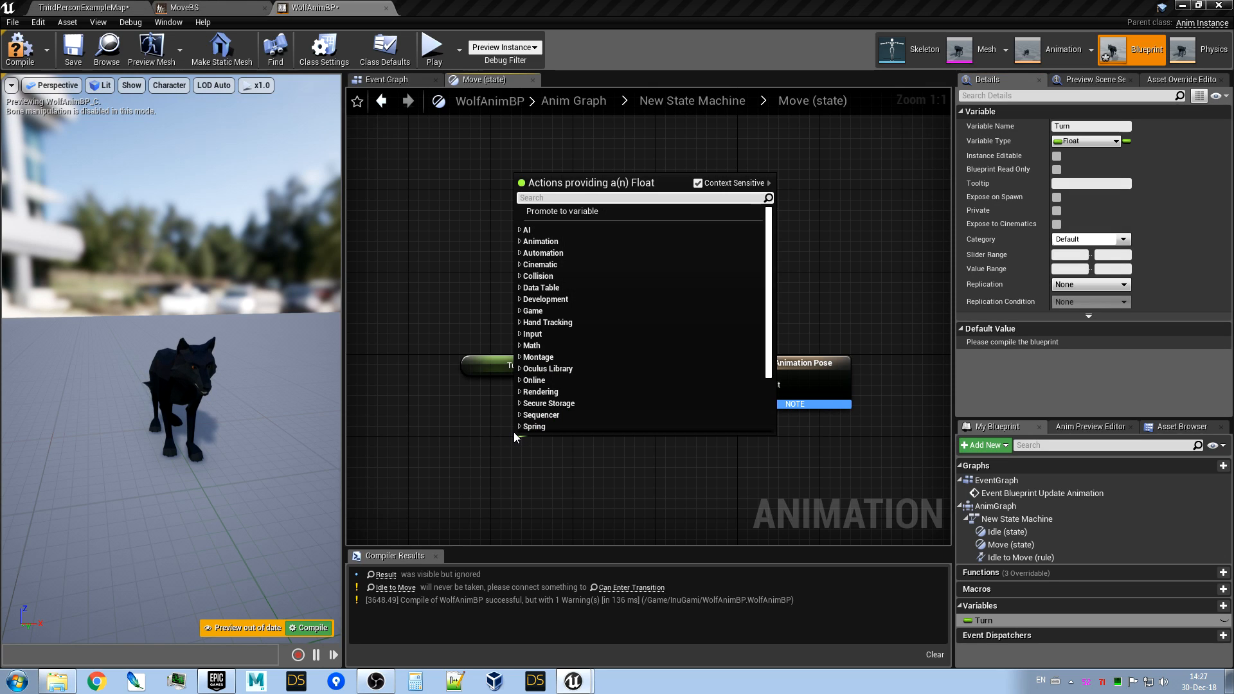
click(597, 212)
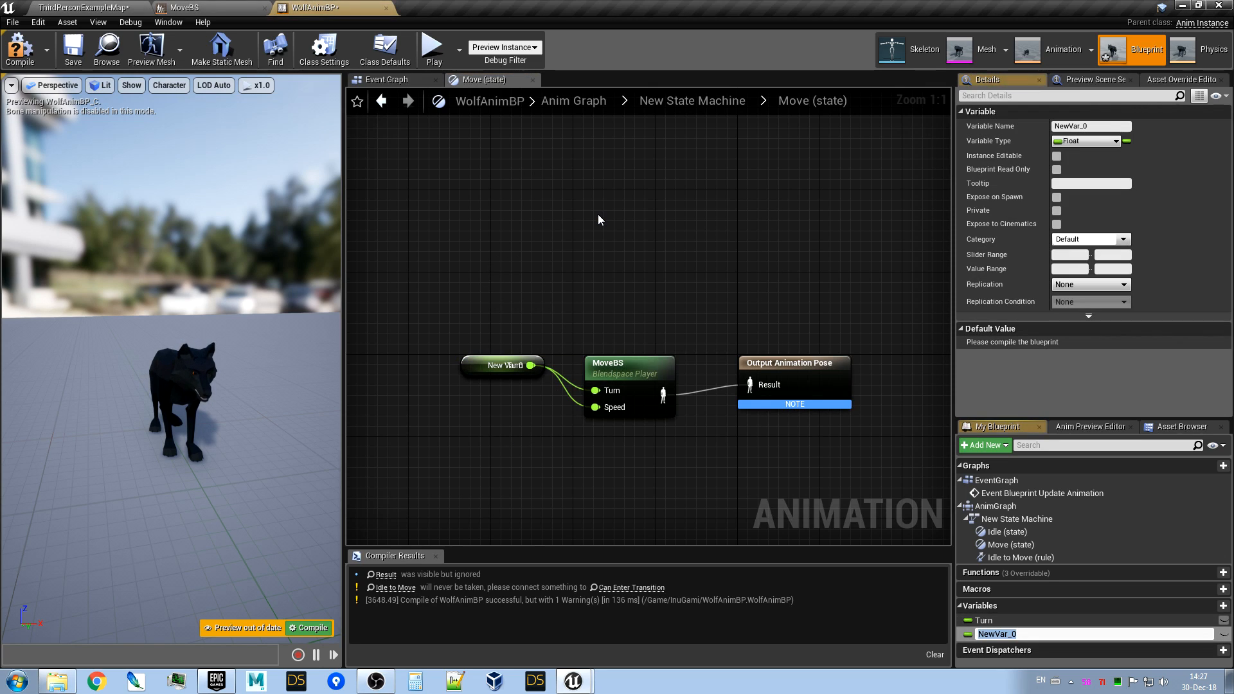
drag(479, 371, 478, 435)
click(1008, 126)
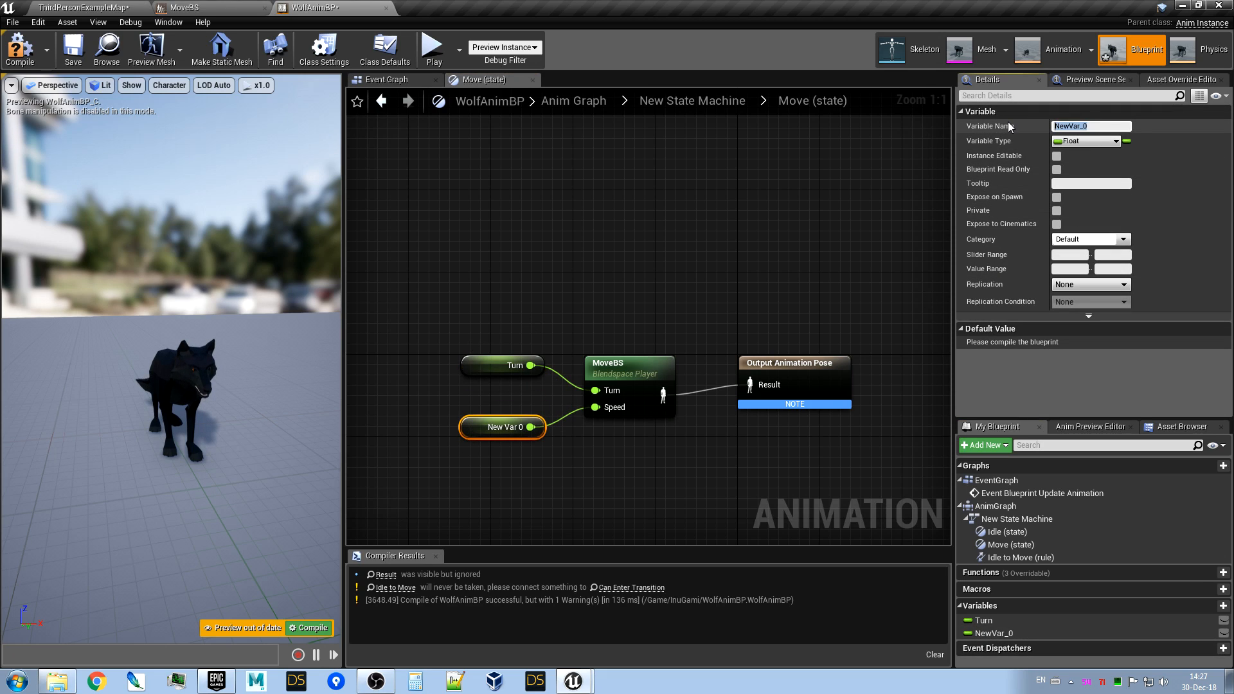
text(Speed)
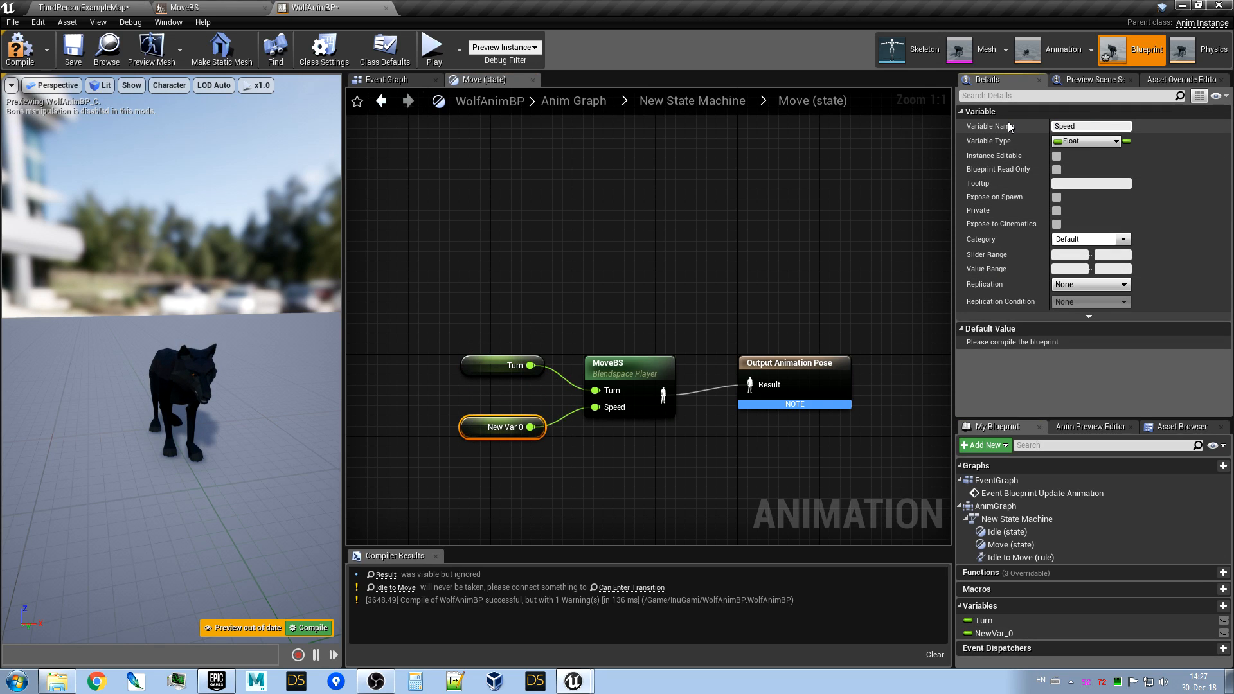
key(Return)
right_drag(702, 303, 696, 283)
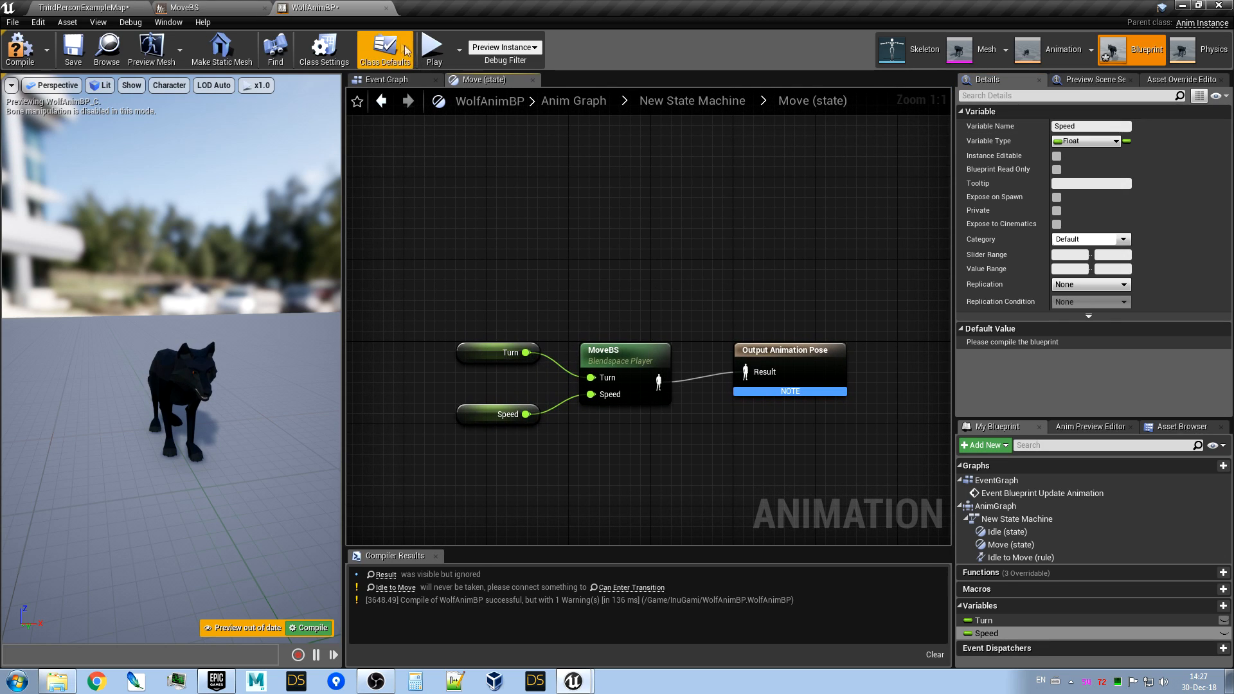
In the Idle to Move transition rule, promote Can Enter Transition to a Boolean variable named IsMoving.
click(382, 103)
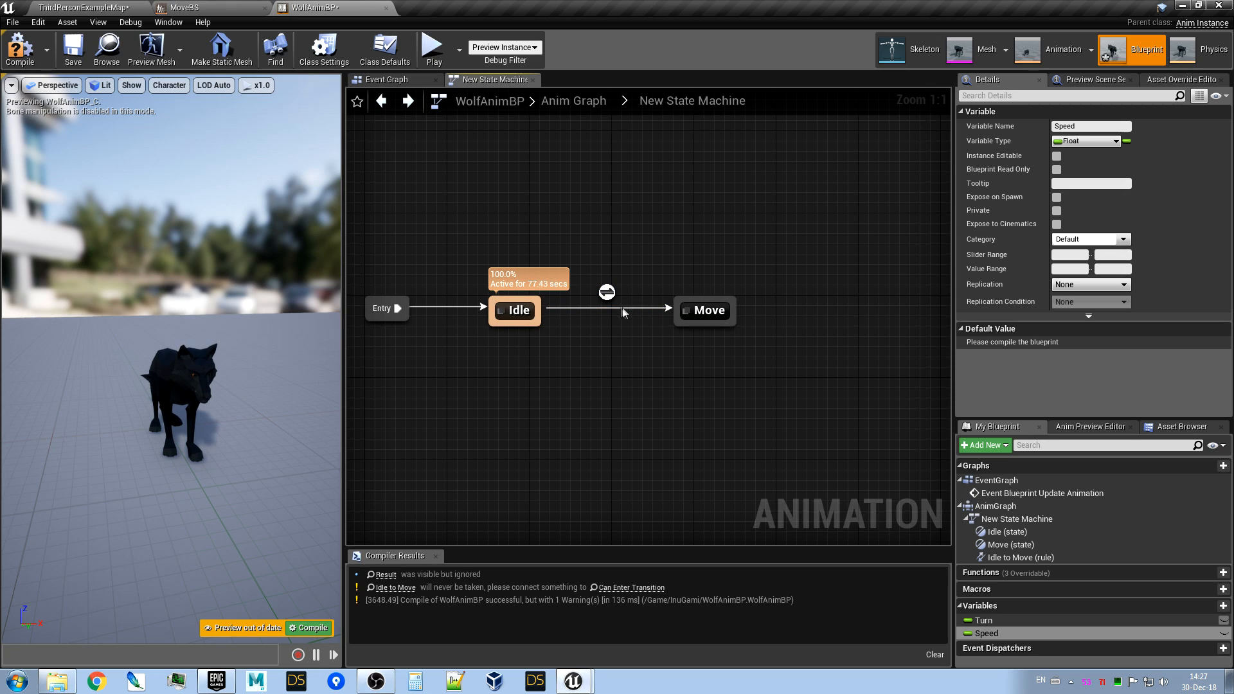
double_click(607, 294)
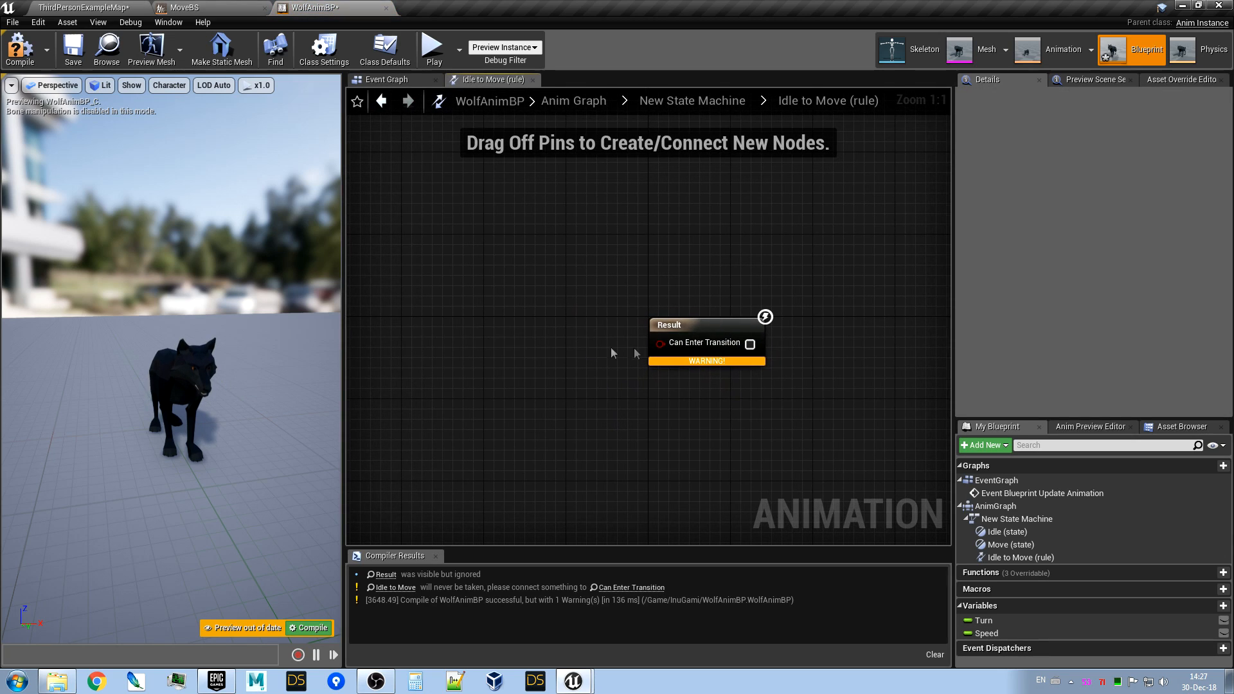
drag(662, 346, 529, 341)
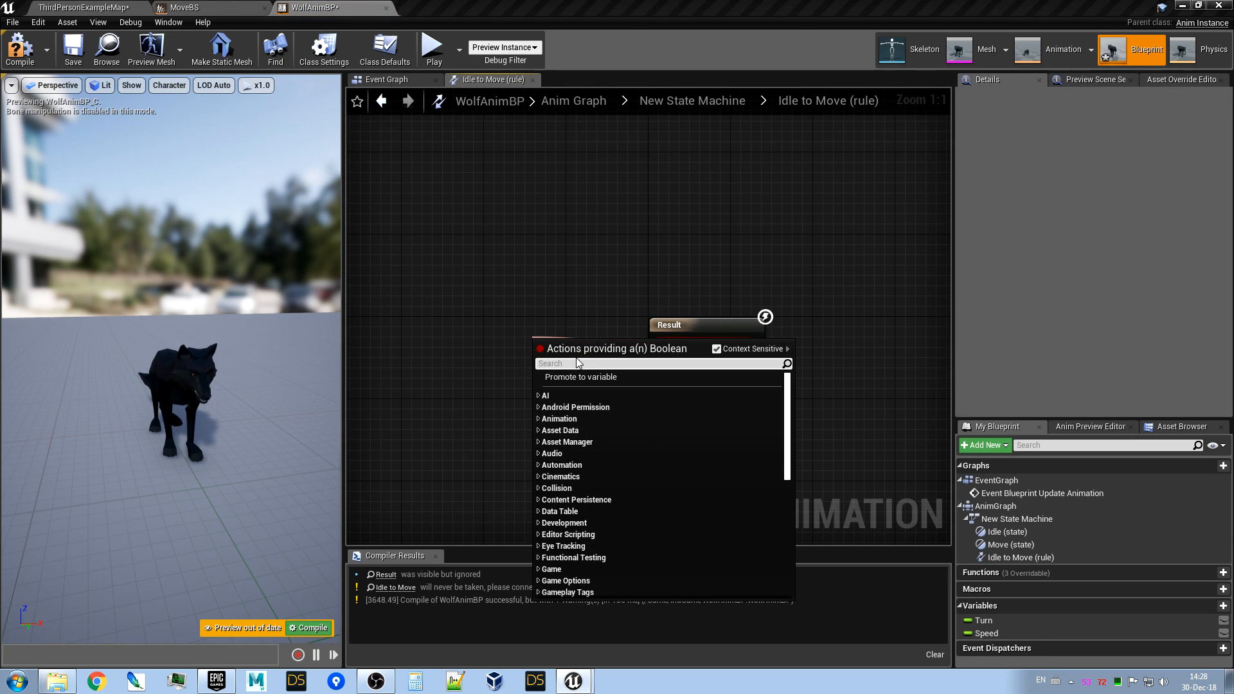
click(627, 377)
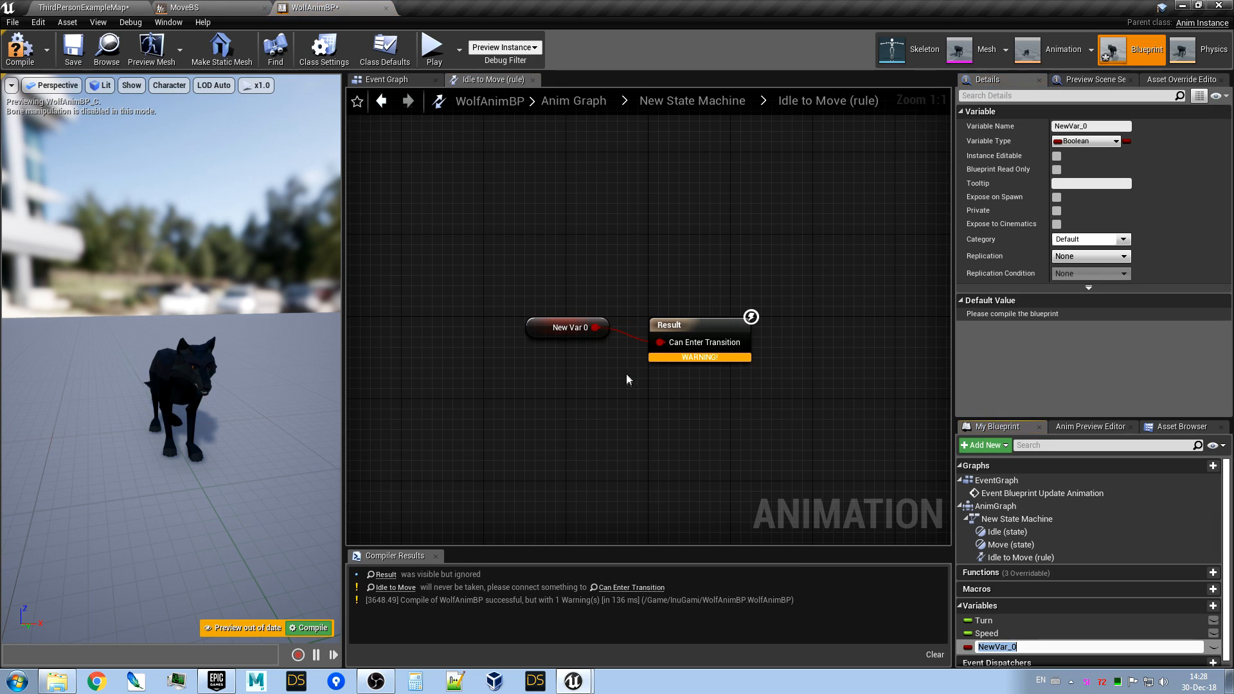
click(979, 111)
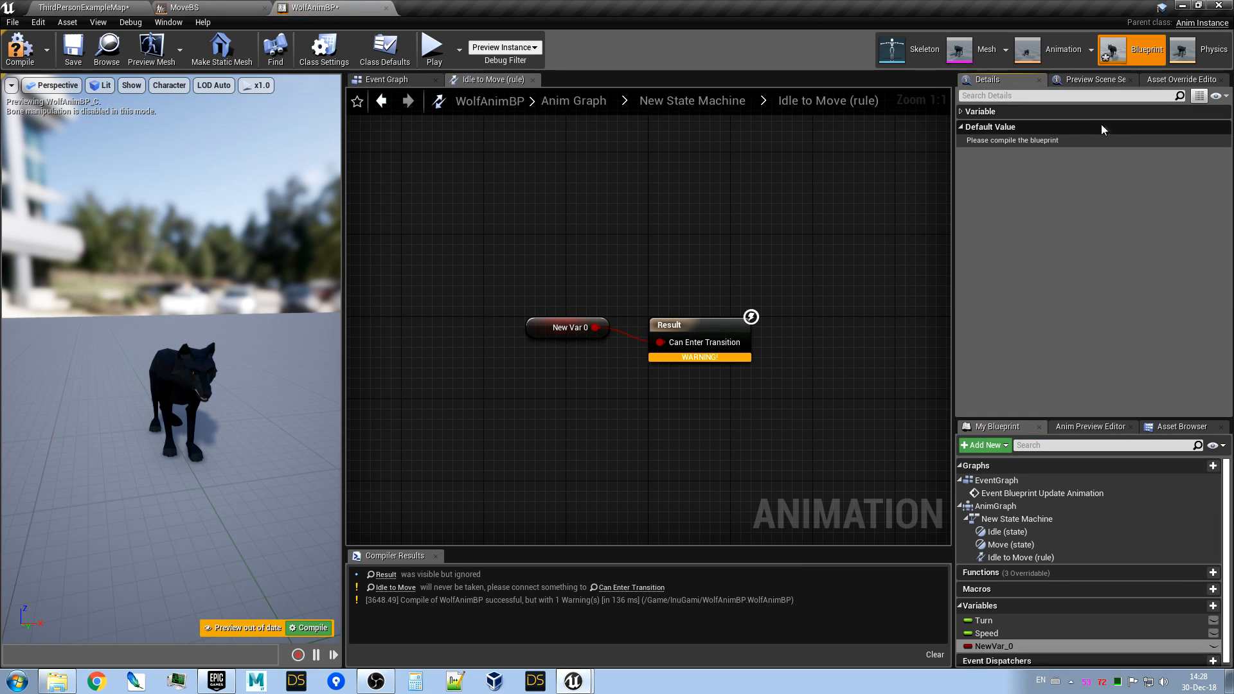
click(962, 110)
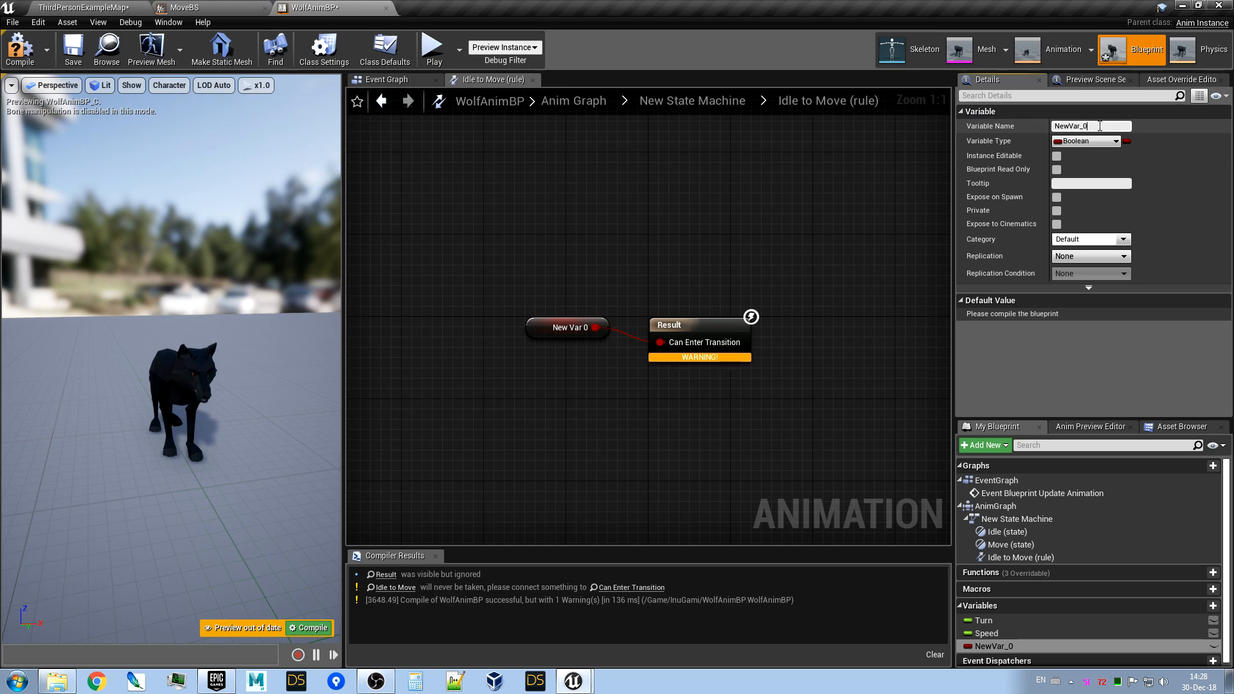
text(Is)
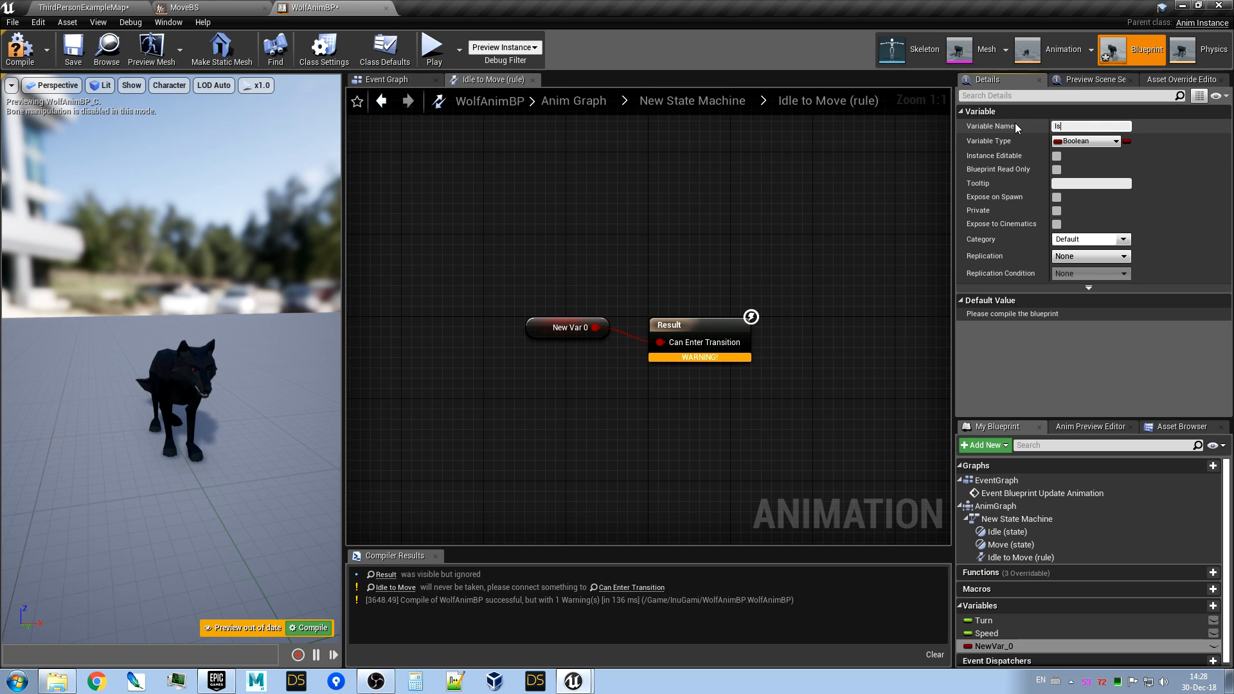
text(Moving)
key(Return)
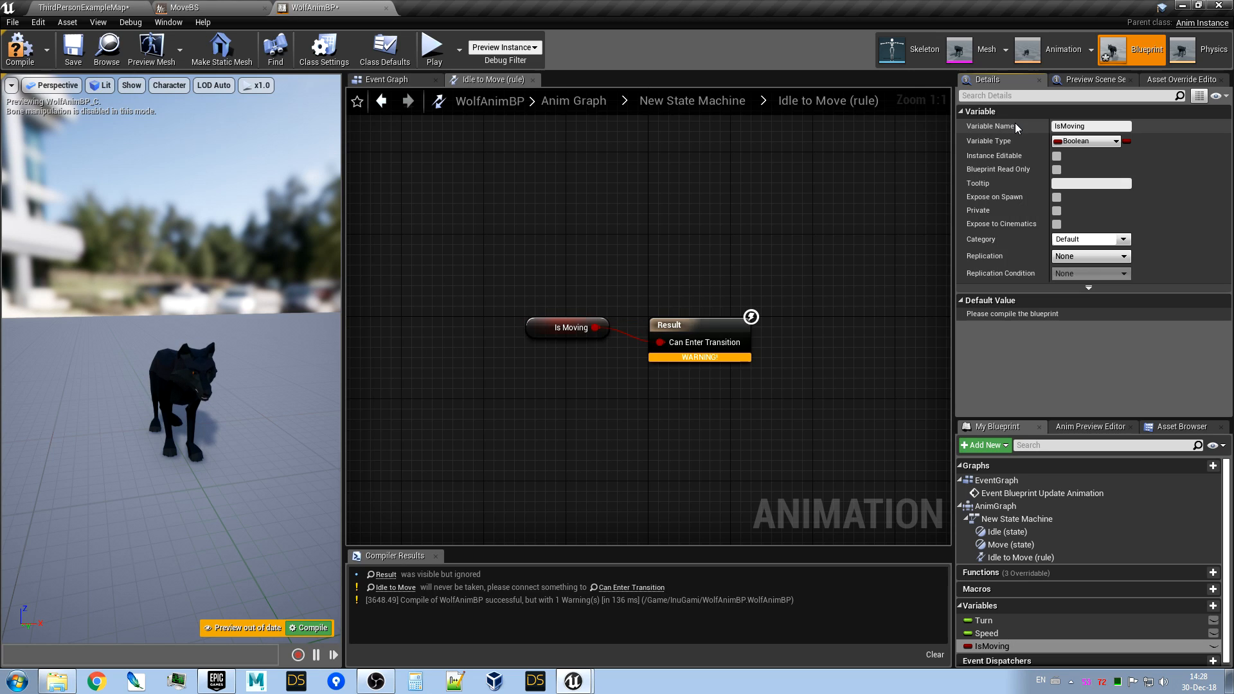
Add a return transition from Move to Idle in the state machine and open its rule.
click(383, 104)
drag(676, 328, 538, 323)
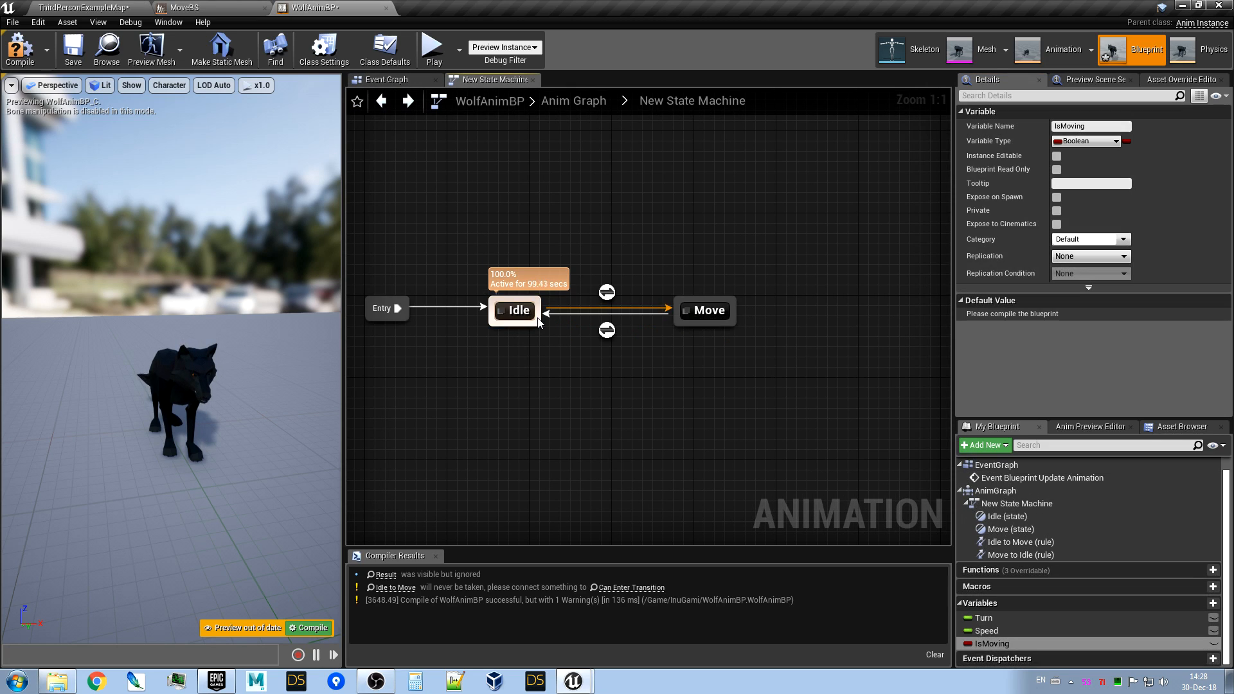
double_click(606, 330)
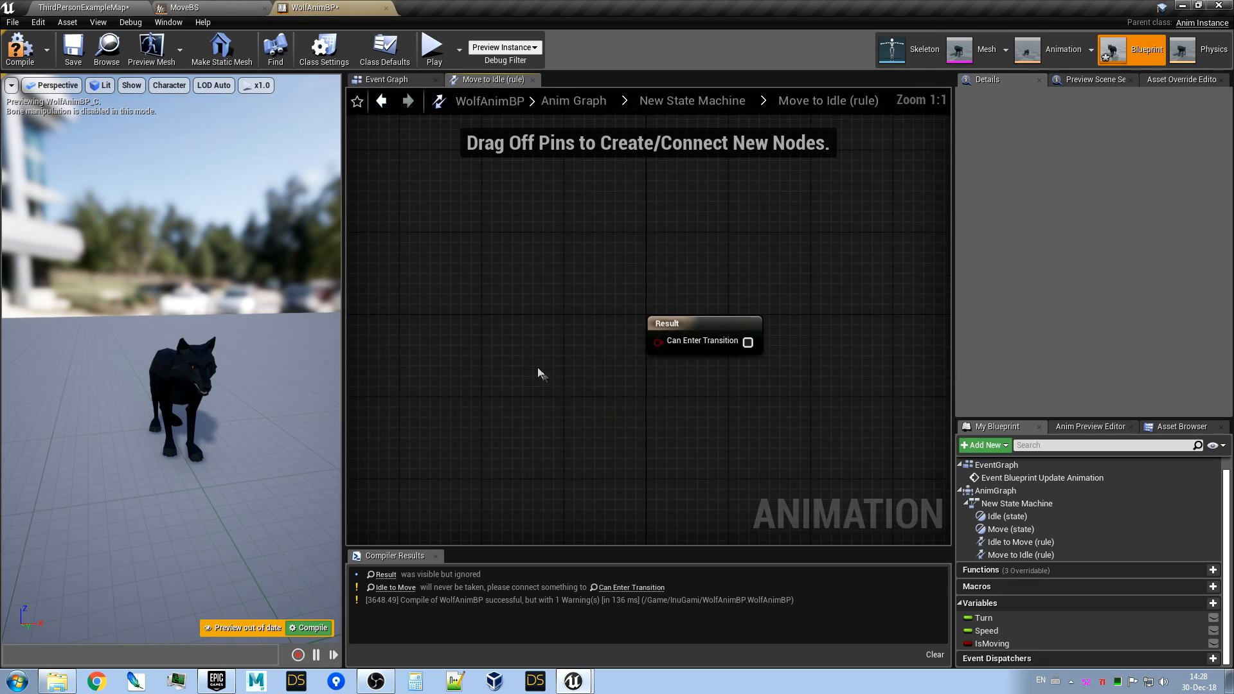
In the Move to Idle rule, feed IsMoving through a NOT Boolean node into Can Enter Transition and compile the blueprint.
right_click(467, 342)
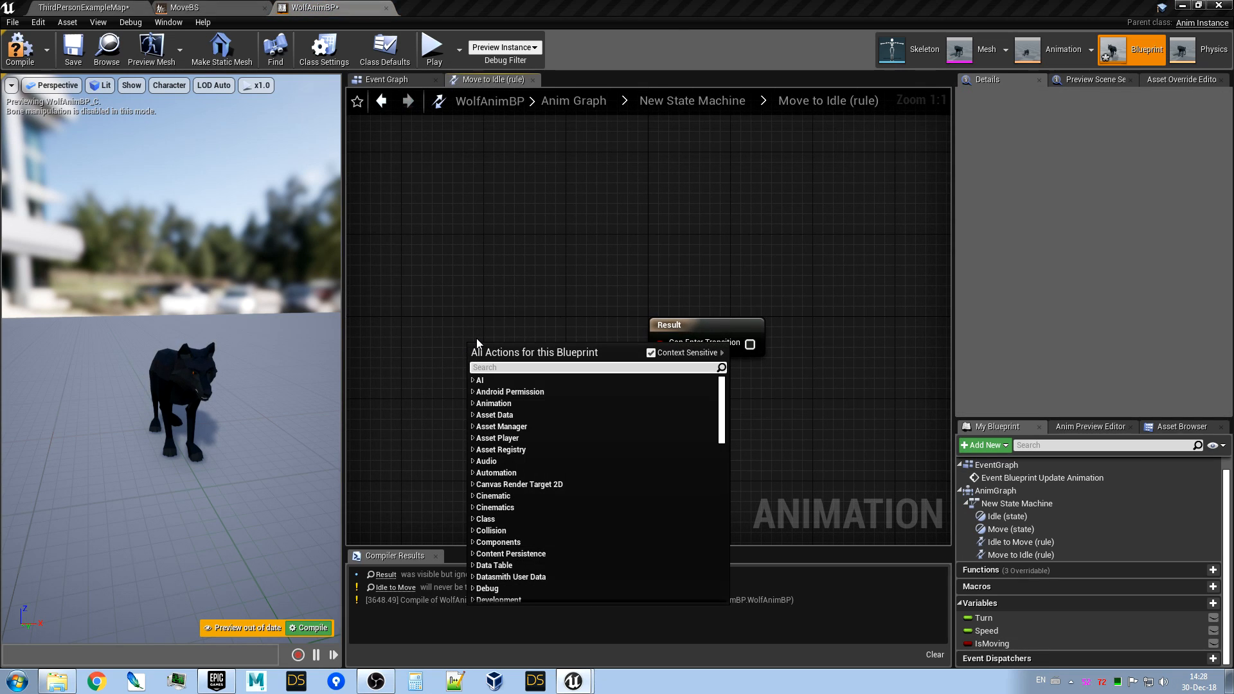
text(ismoving)
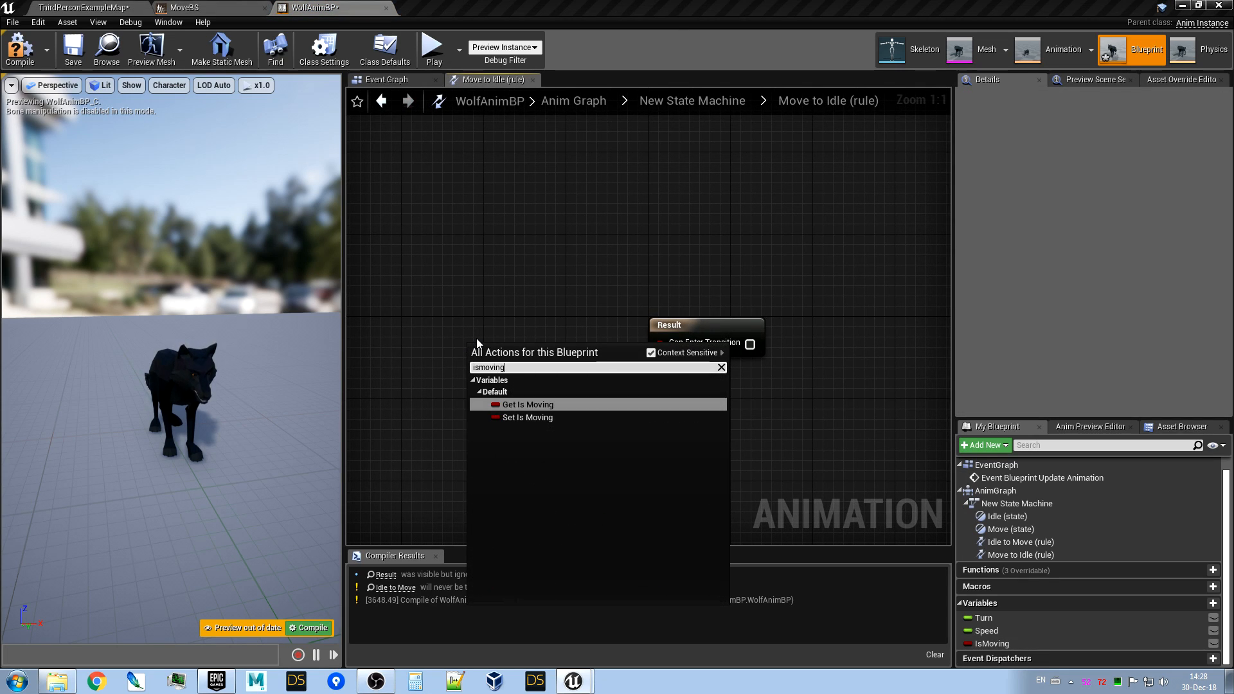
click(537, 405)
drag(535, 348, 563, 347)
text(not)
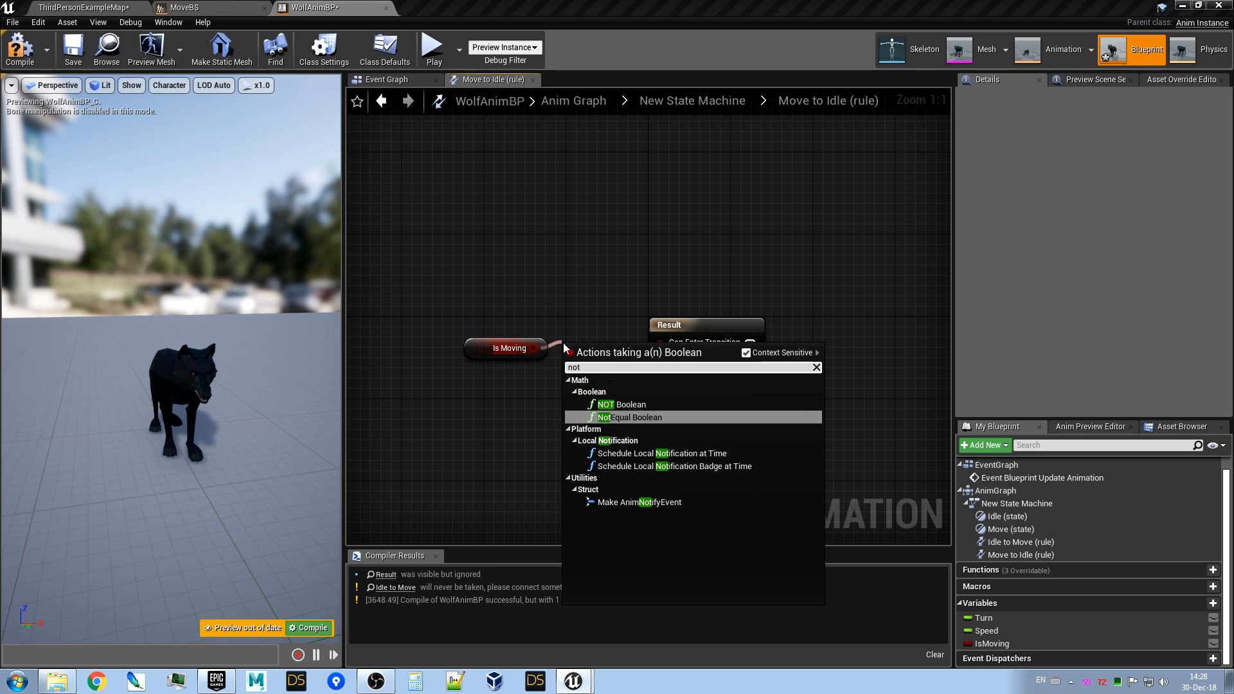
click(643, 405)
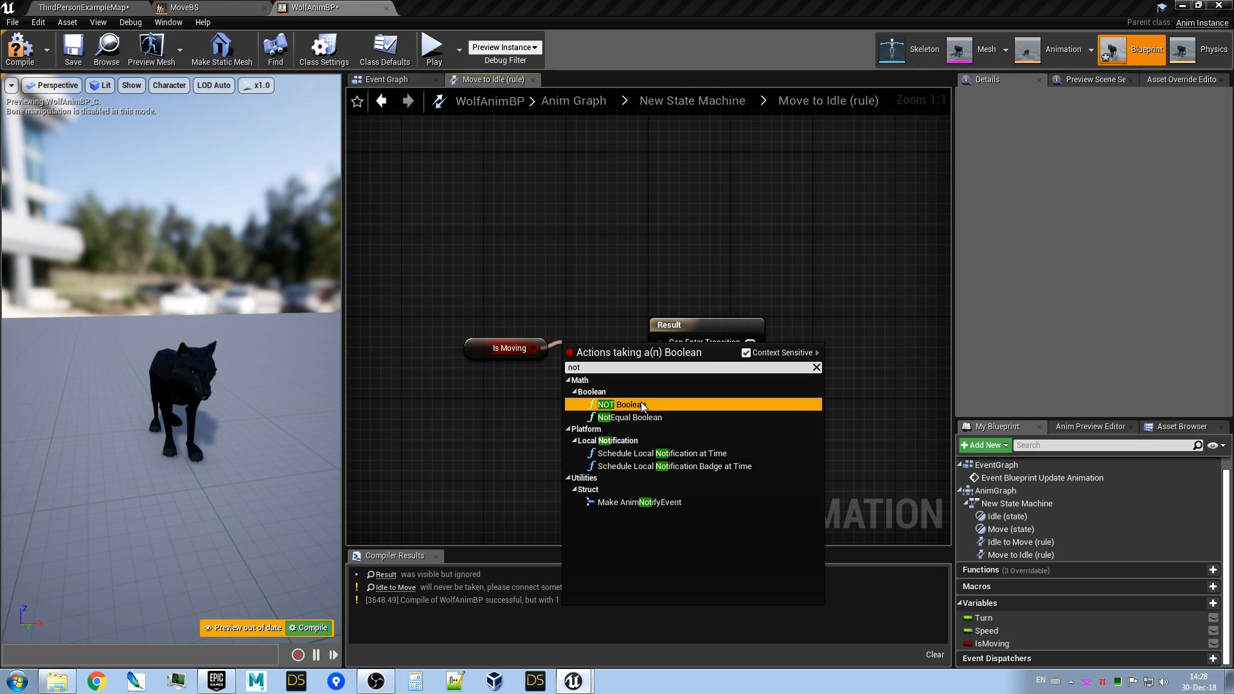
drag(642, 350, 595, 343)
click(604, 353)
key(F7)
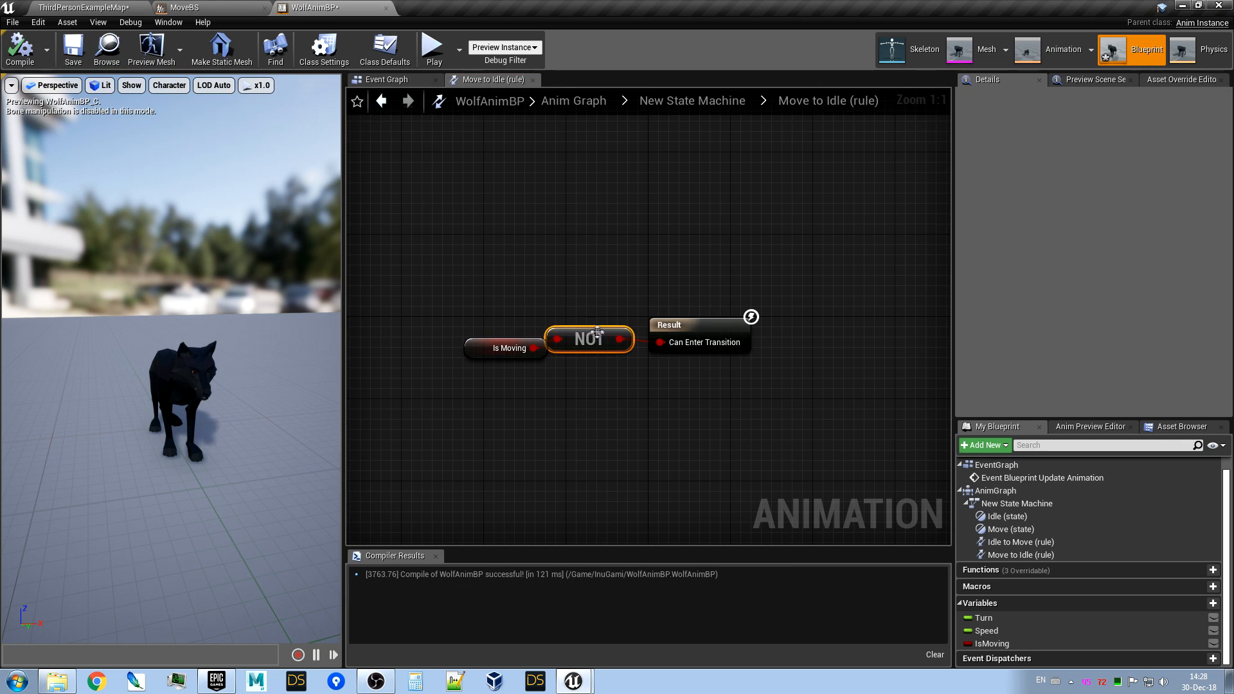
Shift the Move state slightly closer to Idle in the state machine, and switch to the ThirdPersonExampleMap level.
click(399, 82)
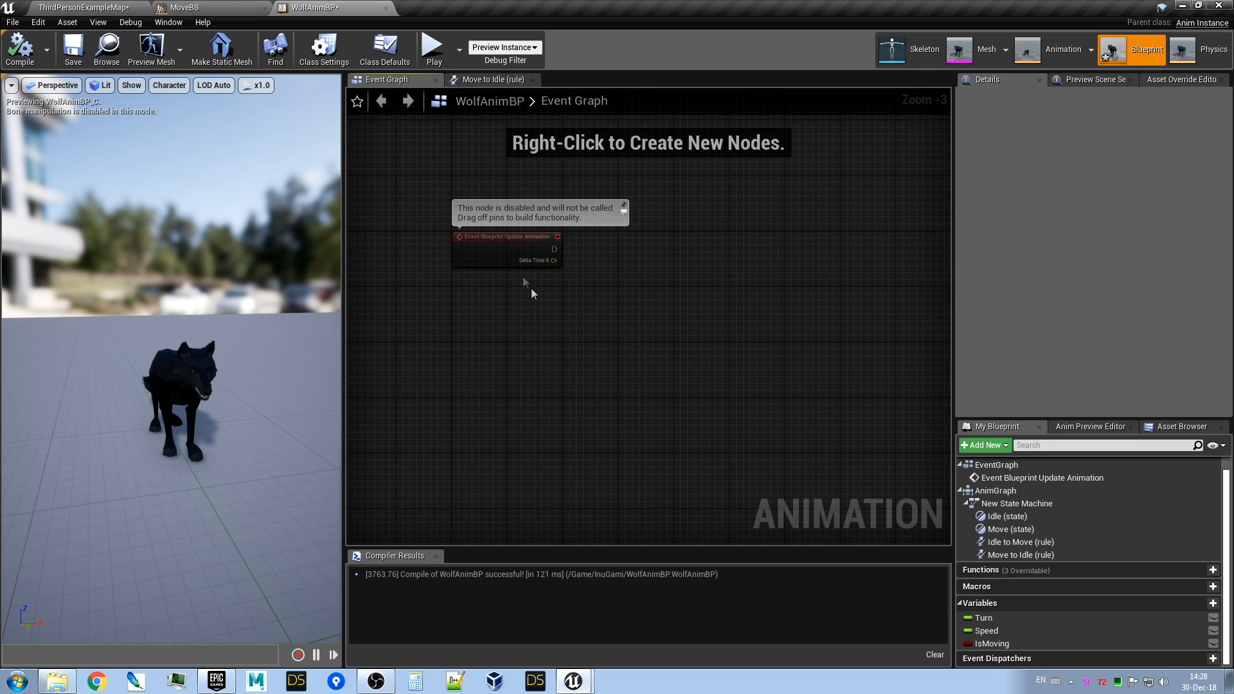
click(476, 79)
click(382, 103)
scroll(583, 404, down, 2)
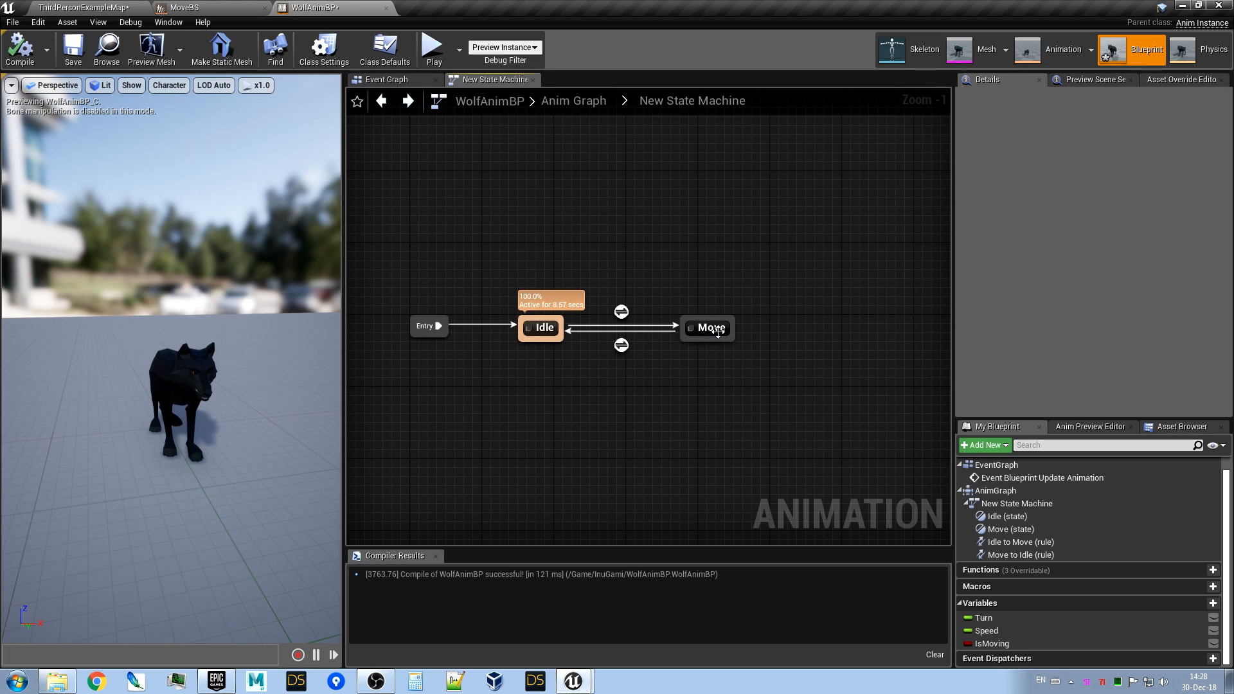
drag(715, 329, 696, 330)
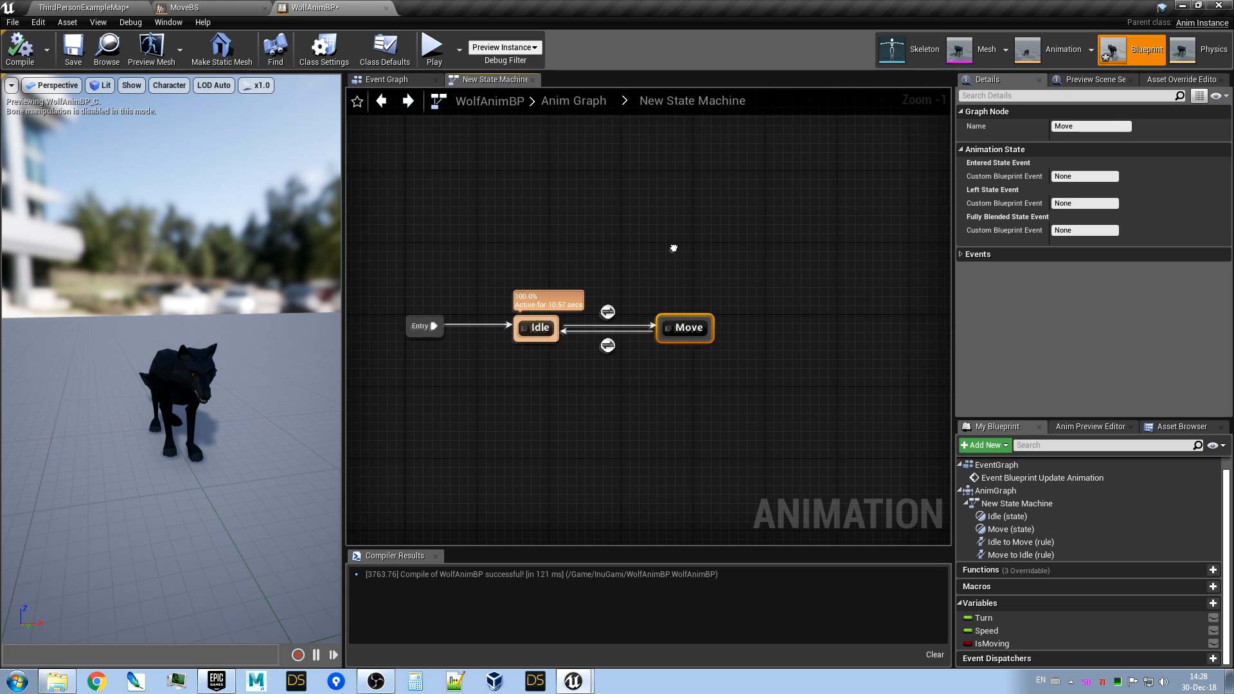
right_drag(678, 248, 711, 238)
scroll(636, 401, up, 1)
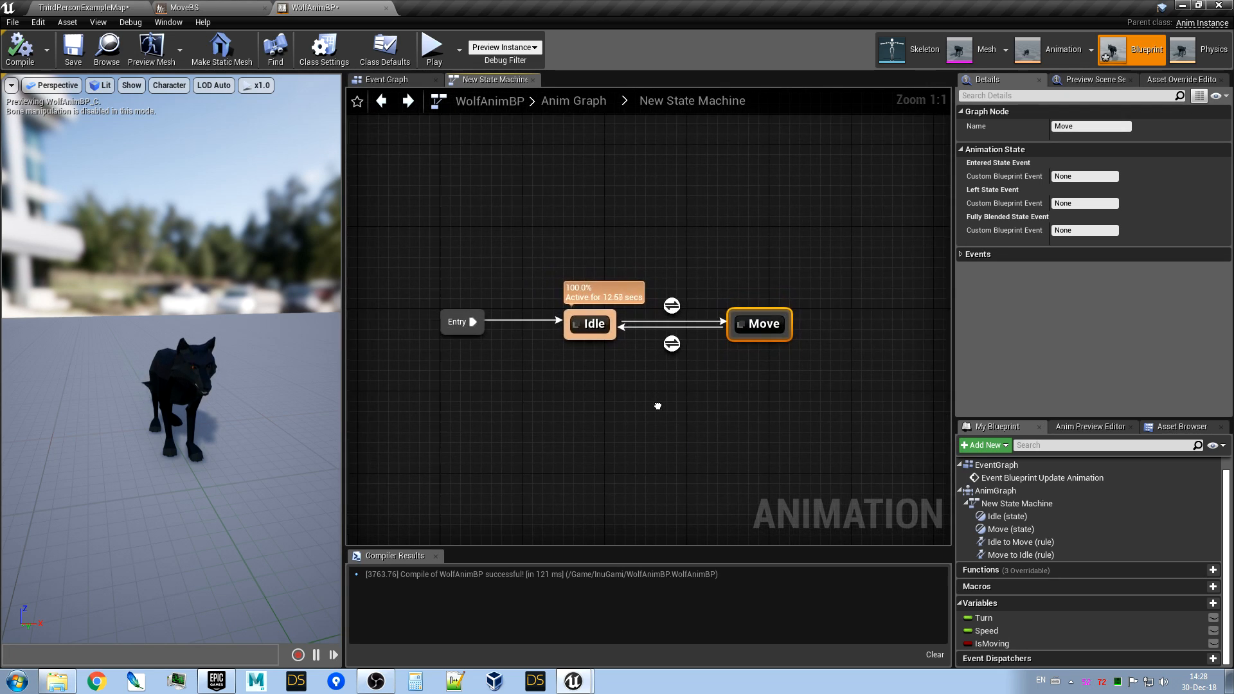
click(84, 9)
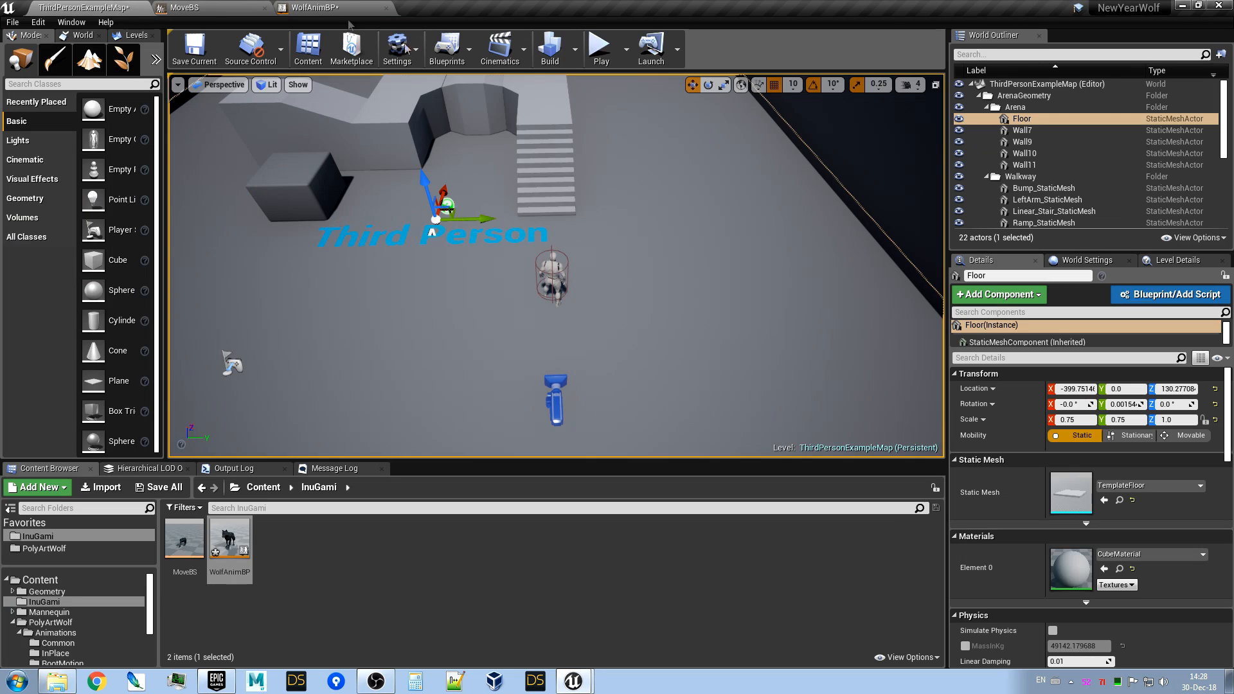
right_click(303, 549)
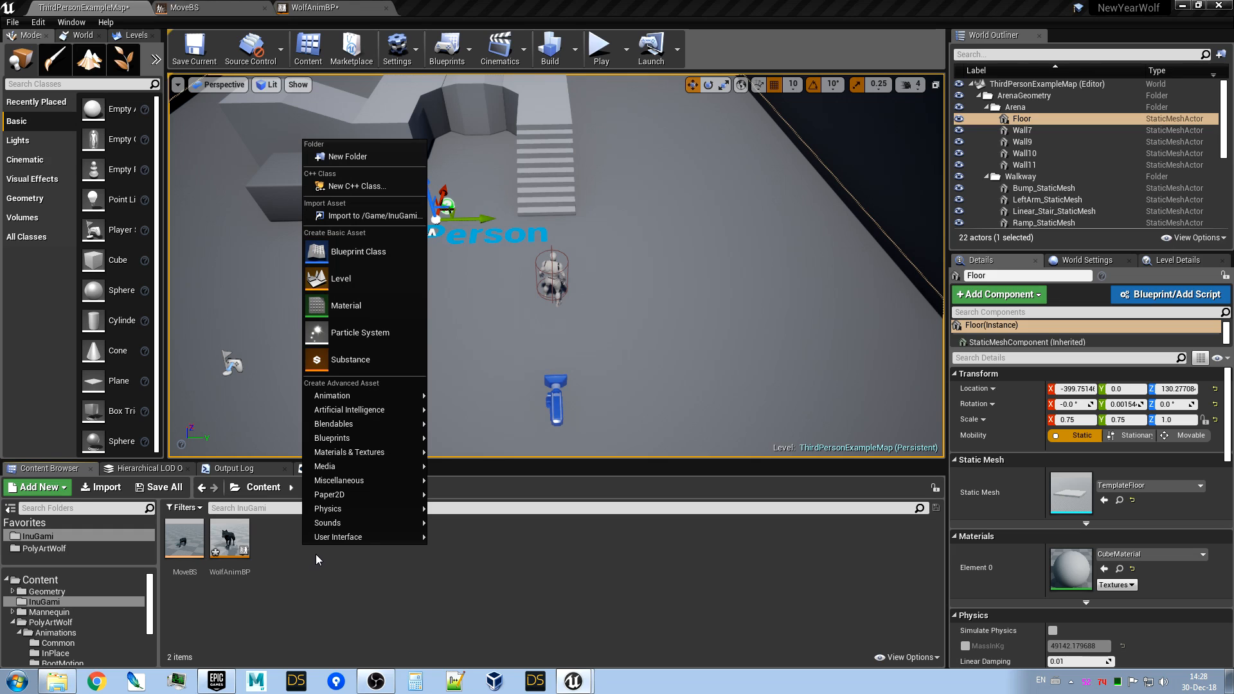
mouse_move(360, 466)
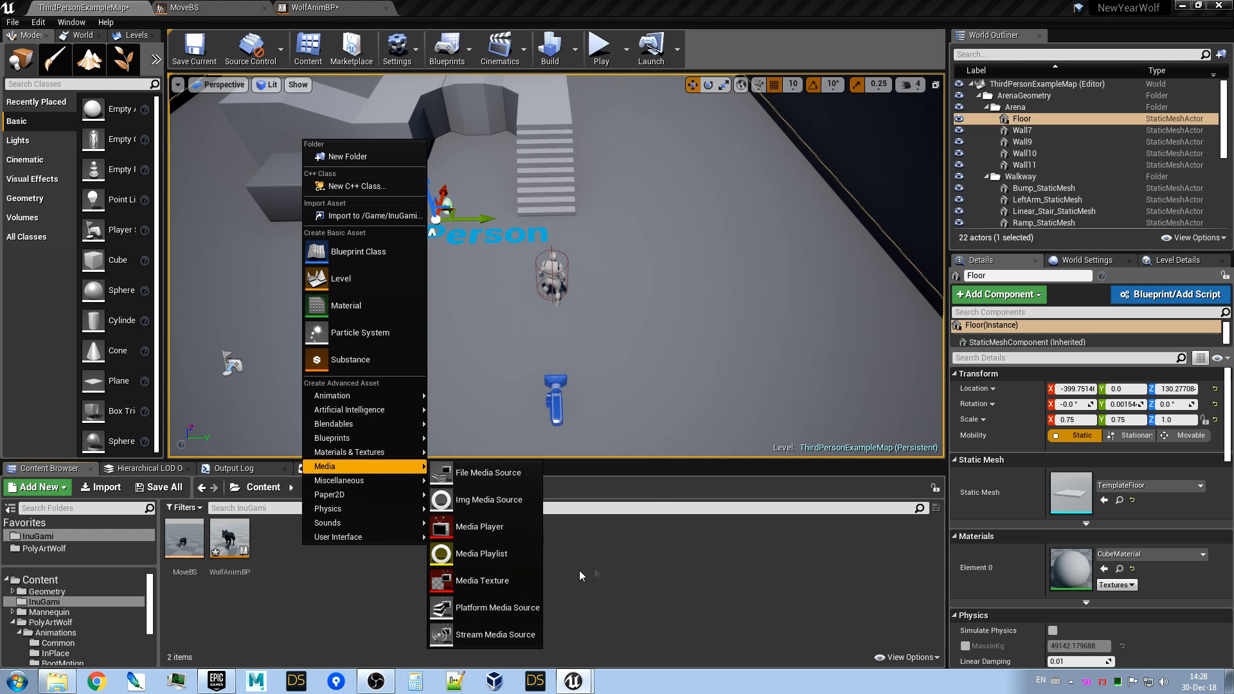
click(670, 545)
right_drag(591, 290, 520, 270)
right_drag(670, 314, 784, 299)
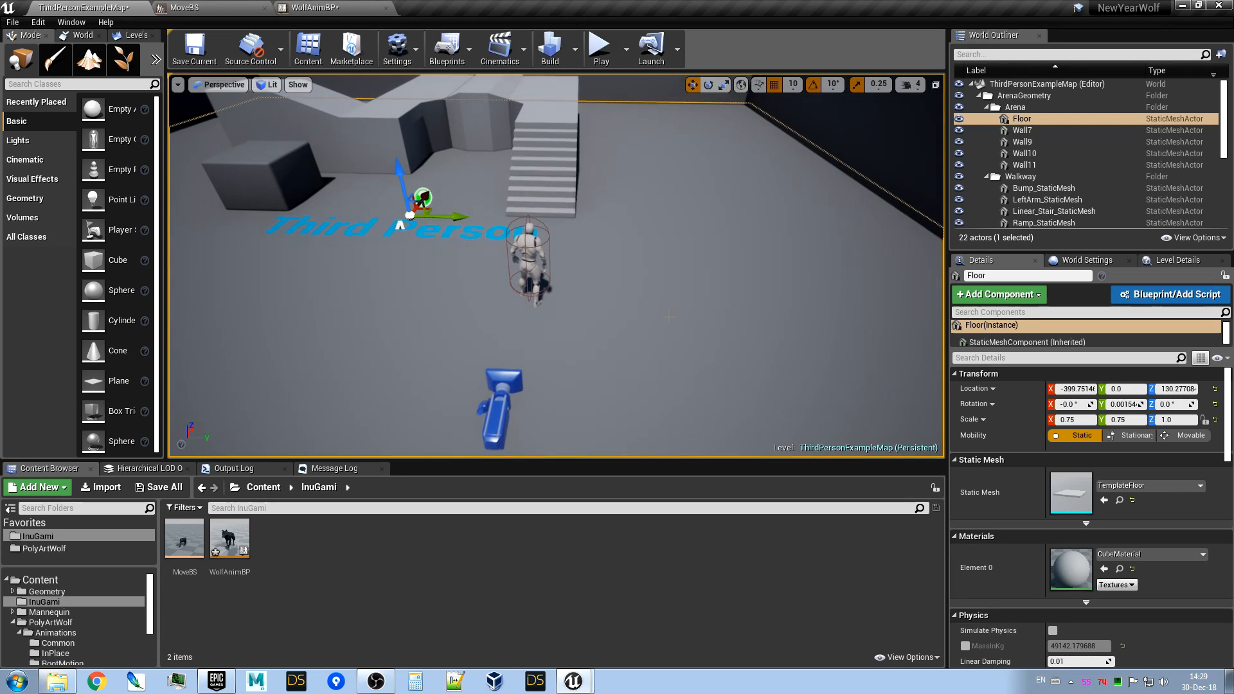
Create a Blueprint Class with the Character parent in the InuGami folder and name it WolfChar.
right_click(326, 550)
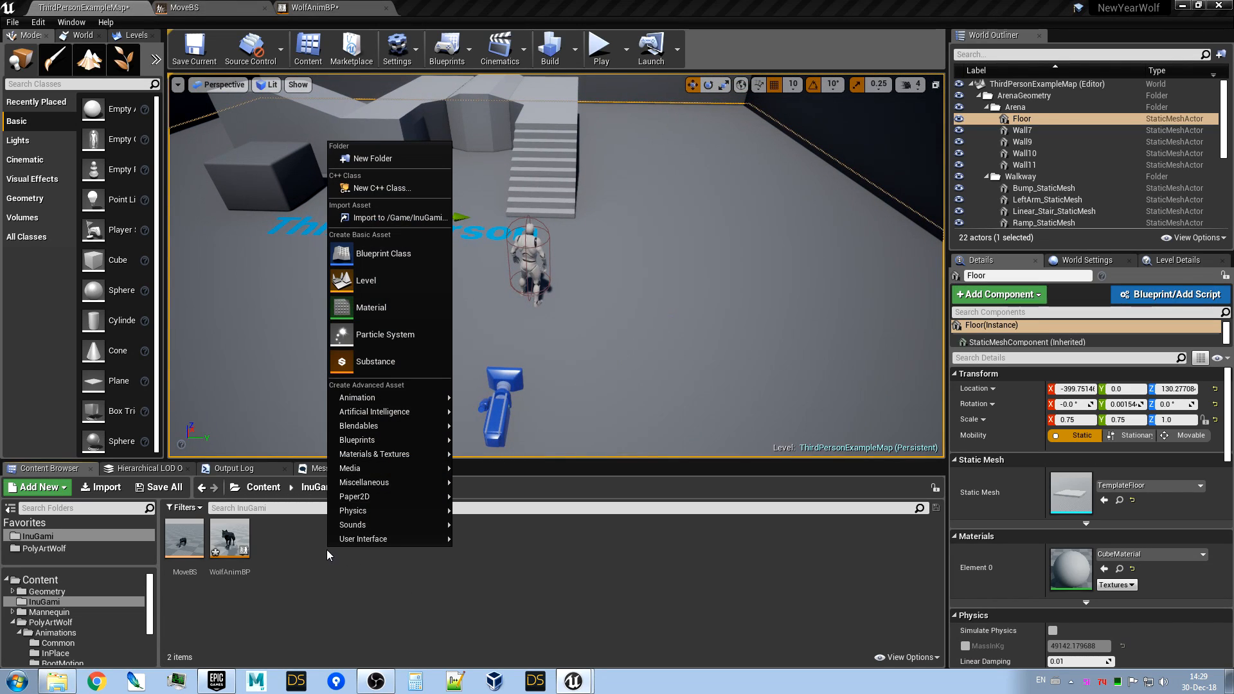
click(395, 247)
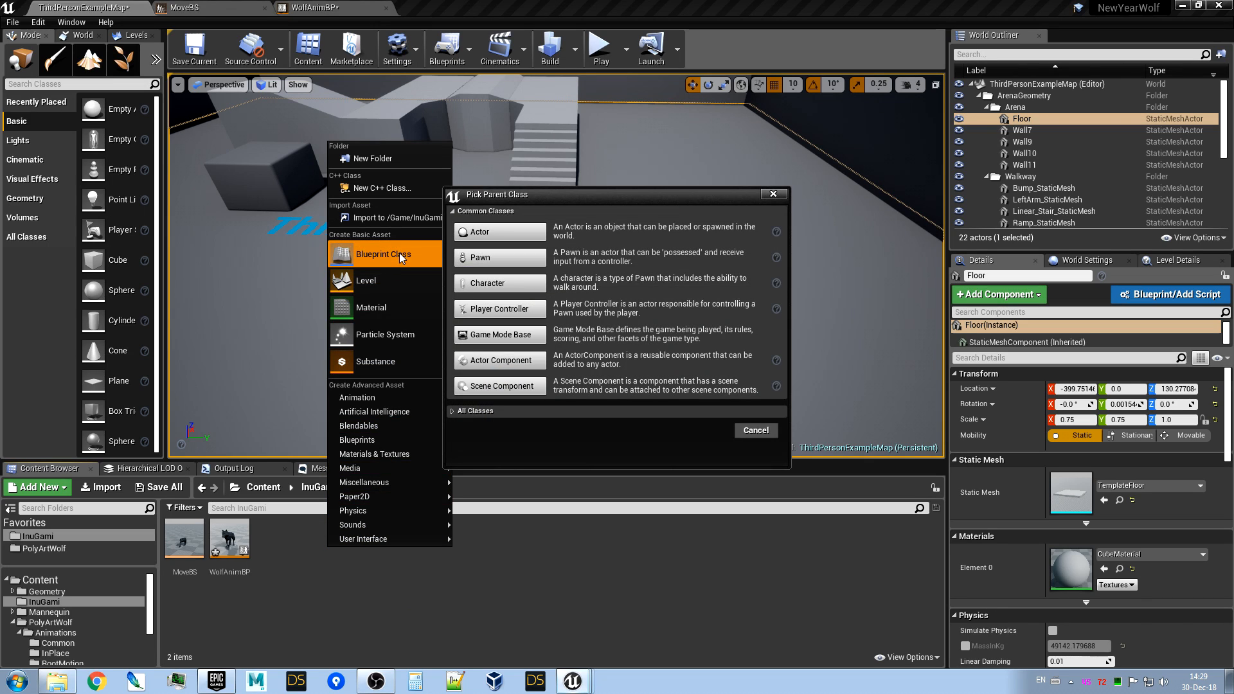
click(500, 283)
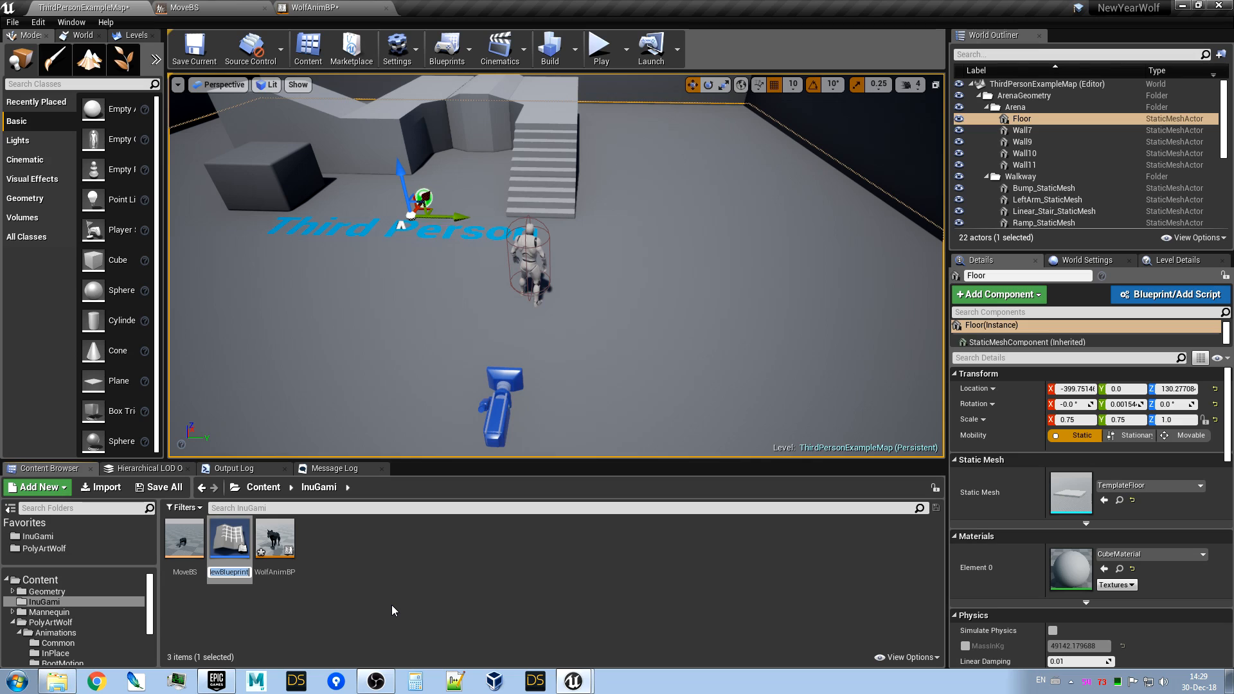
text(Wo)
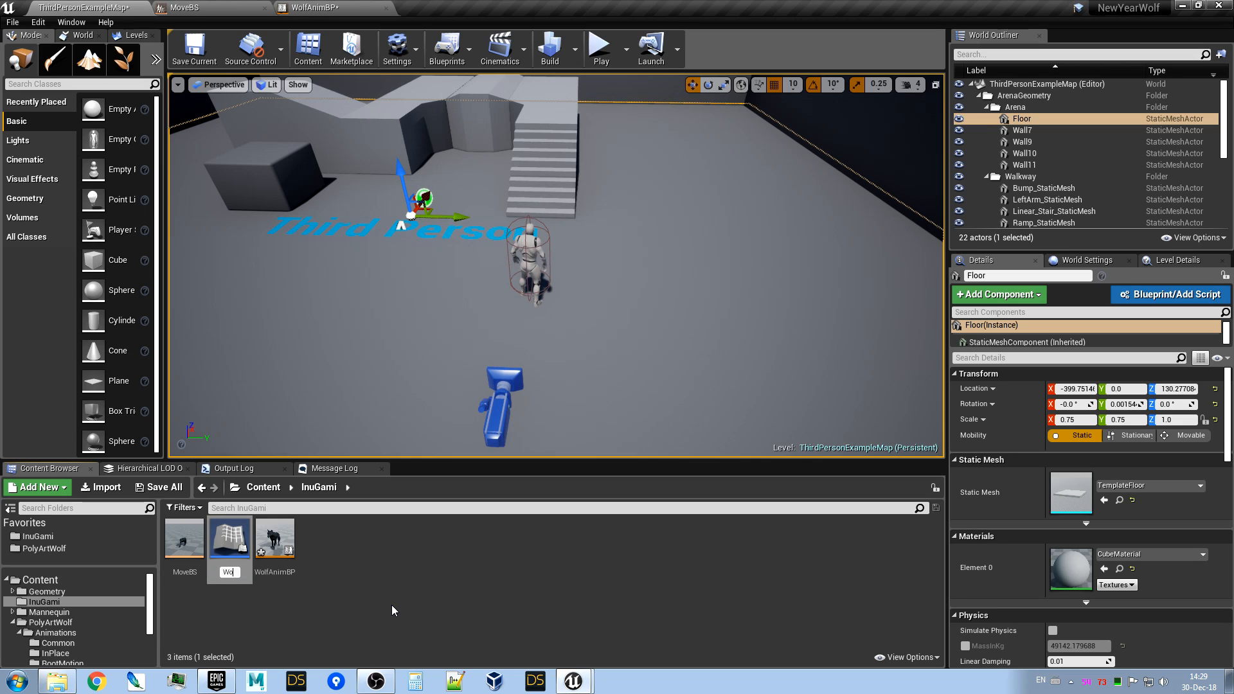
text(lfChara)
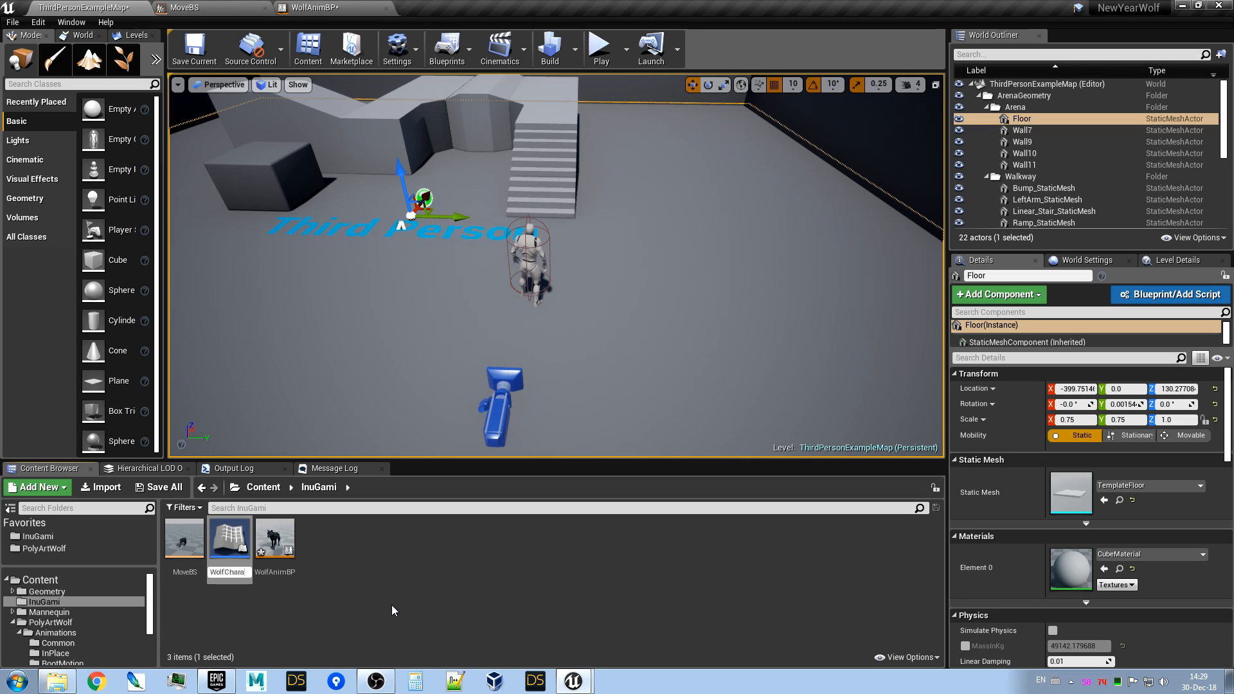
text(cter)
key(Return)
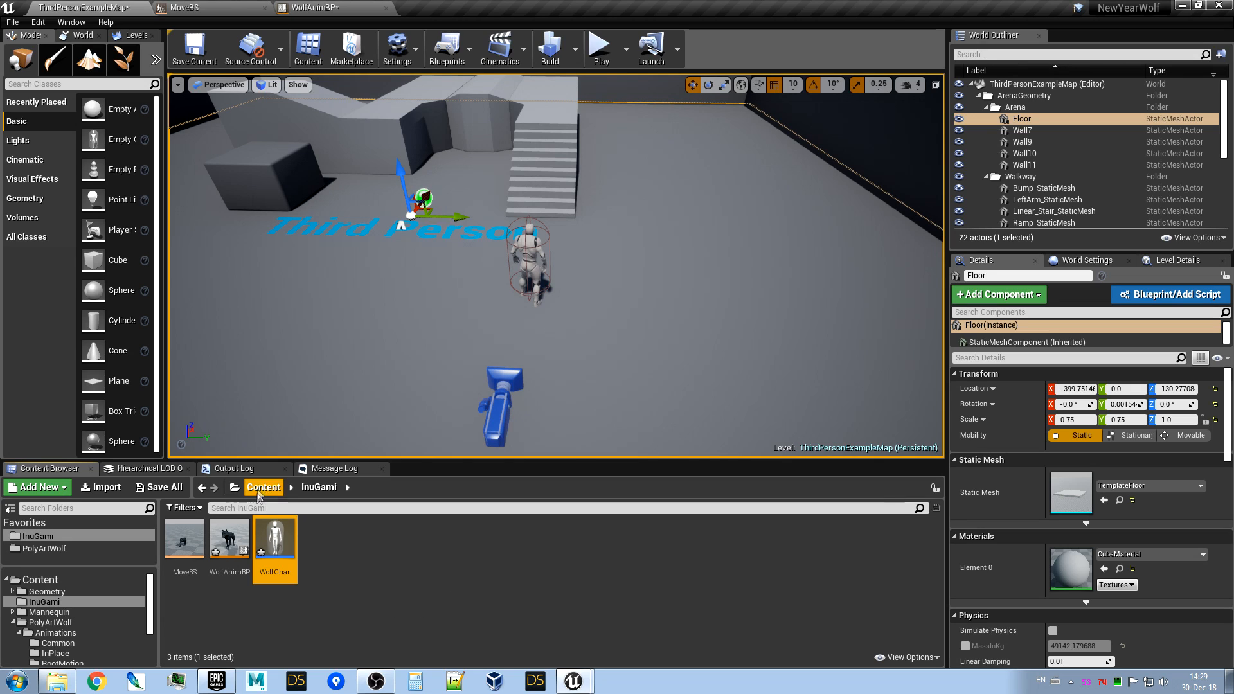
Open the WolfChar blueprint and assign SK_WolfMagic as the skeletal mesh of its inherited Mesh component.
double_click(277, 537)
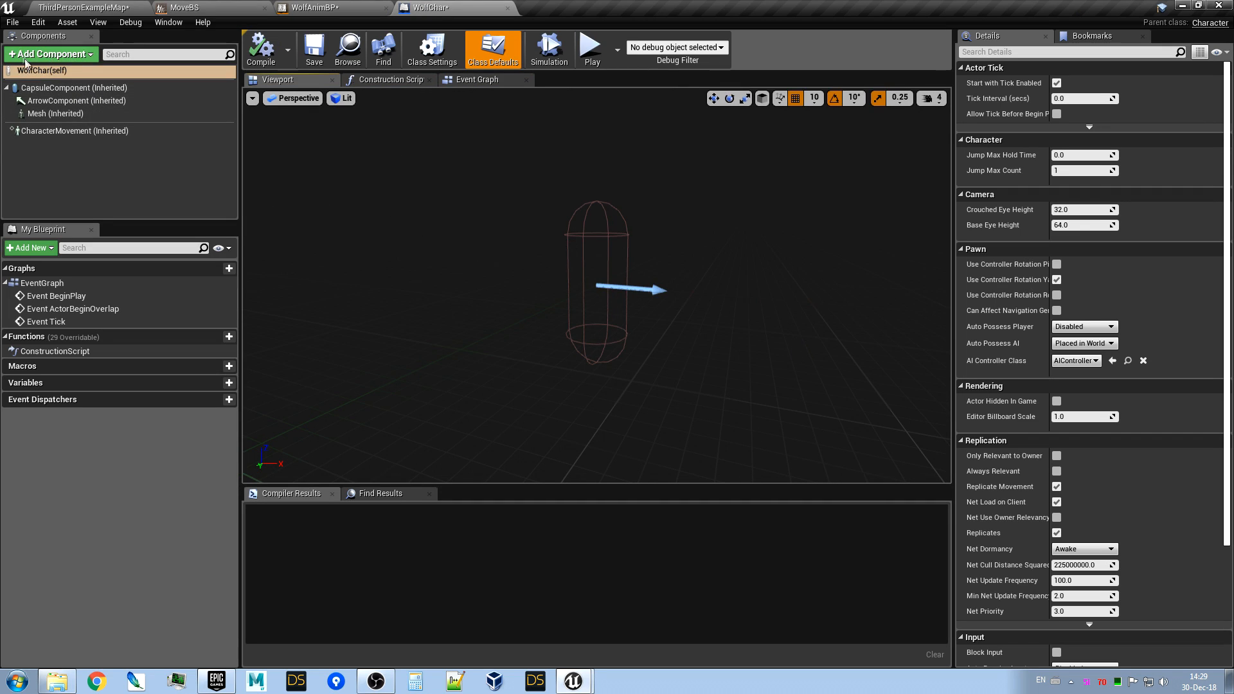
click(61, 90)
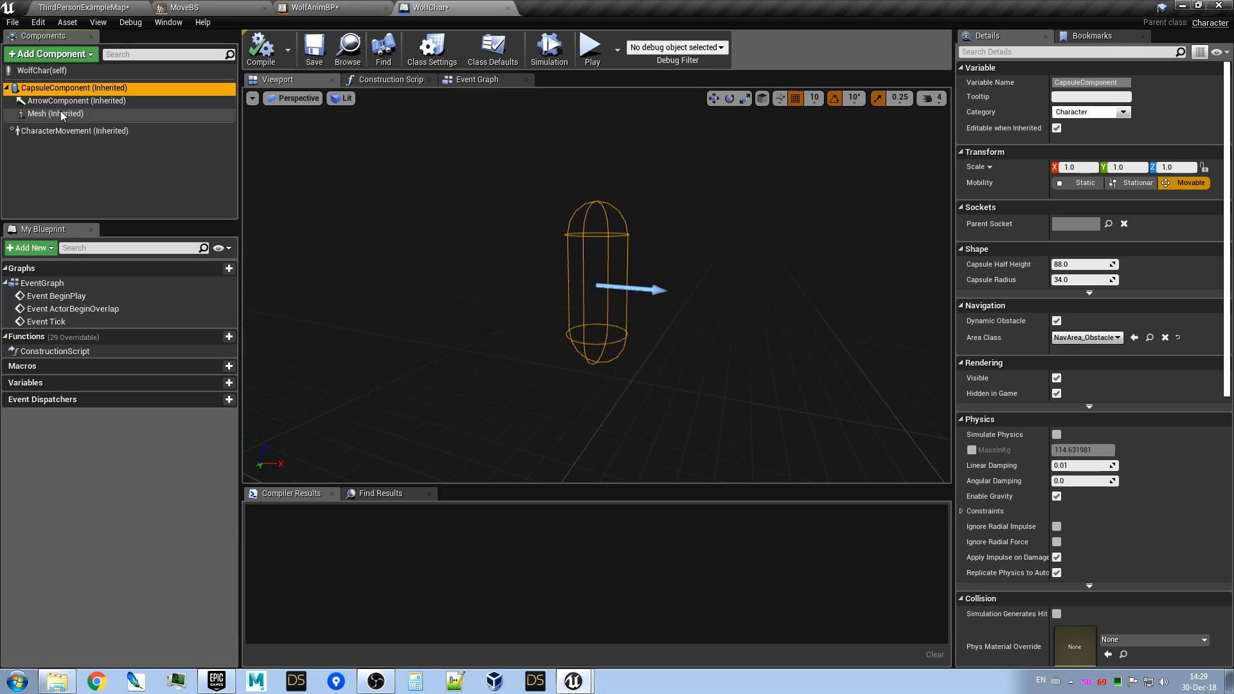
click(41, 113)
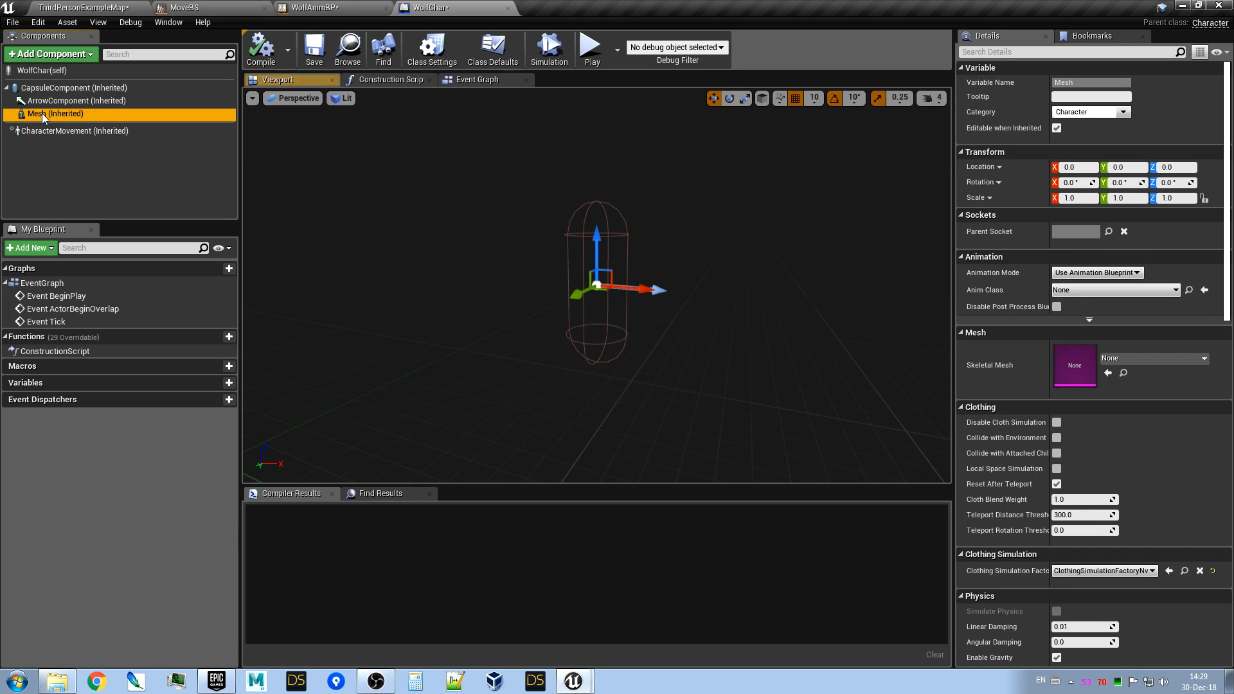
click(58, 101)
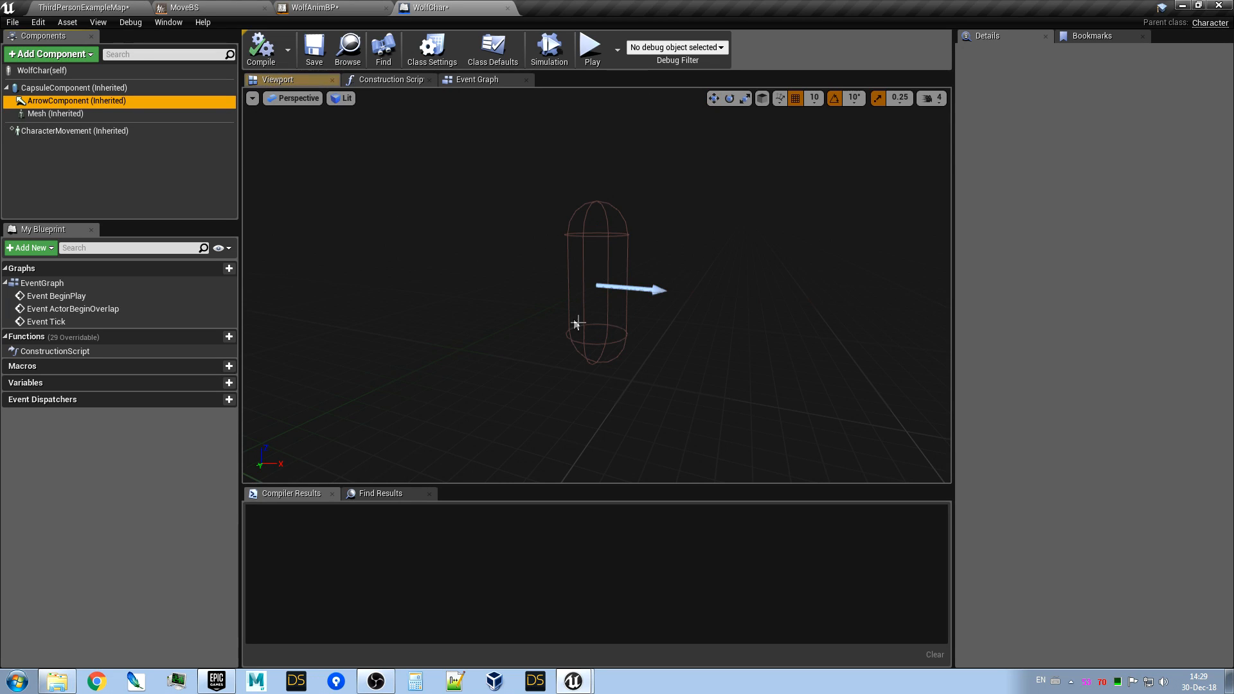
click(52, 113)
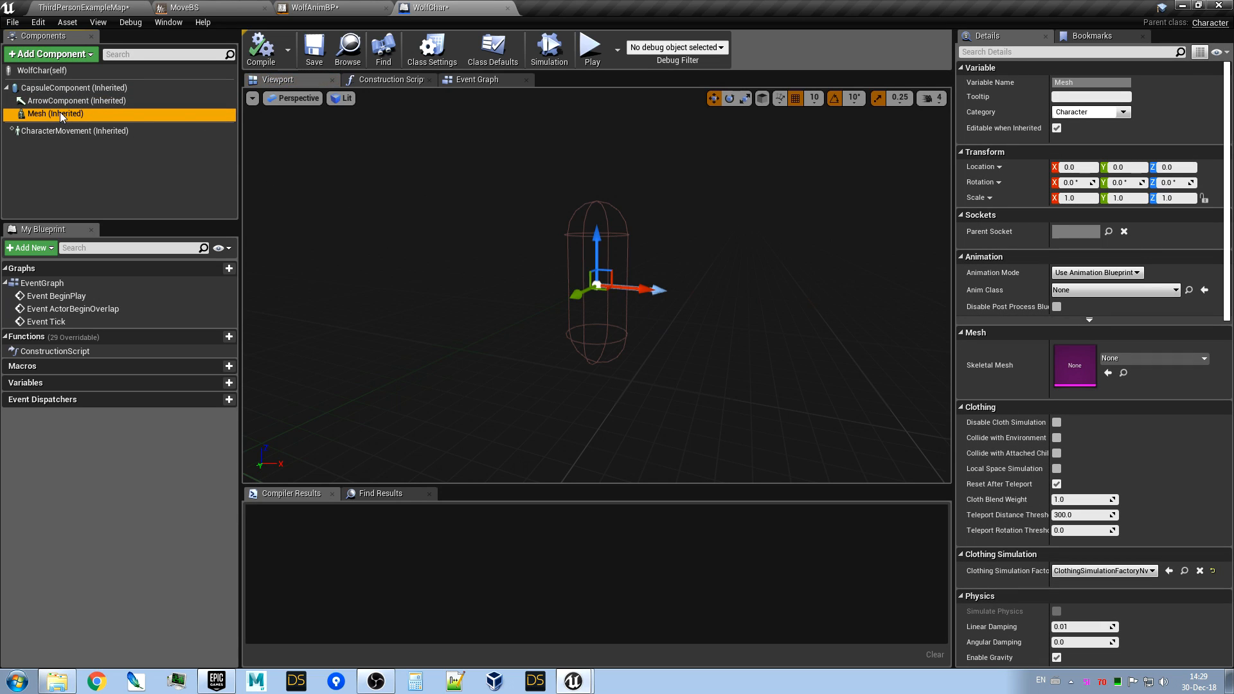
click(1133, 356)
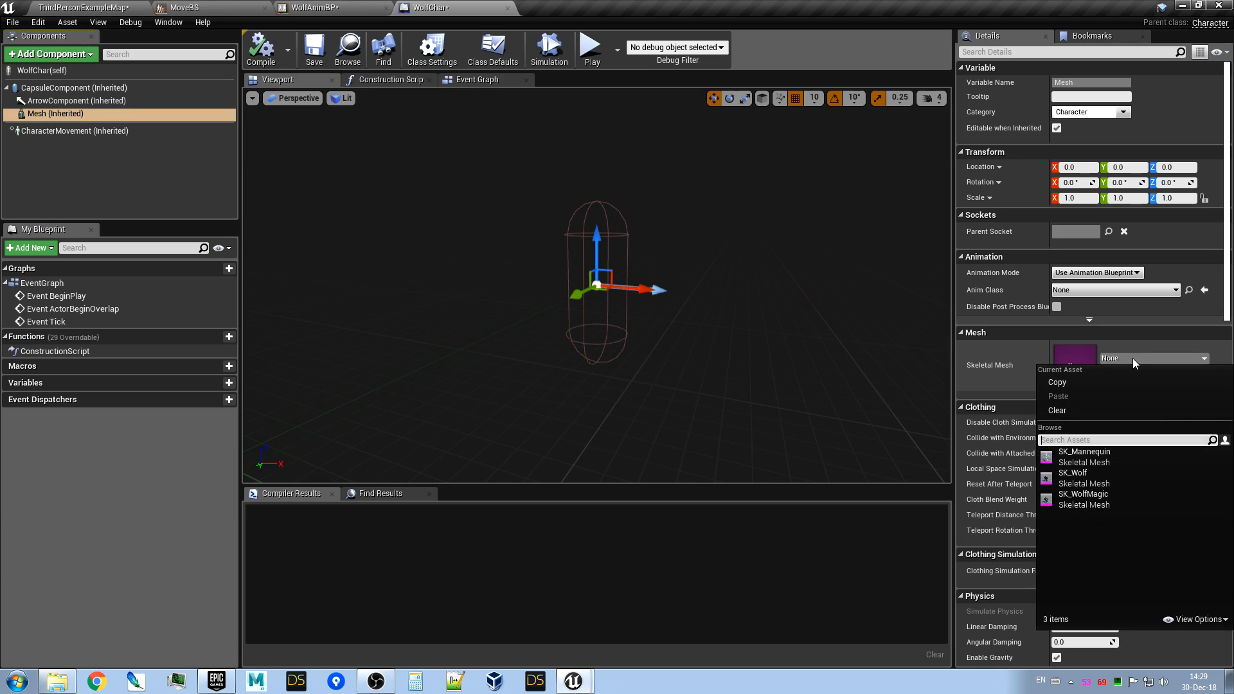
click(1098, 499)
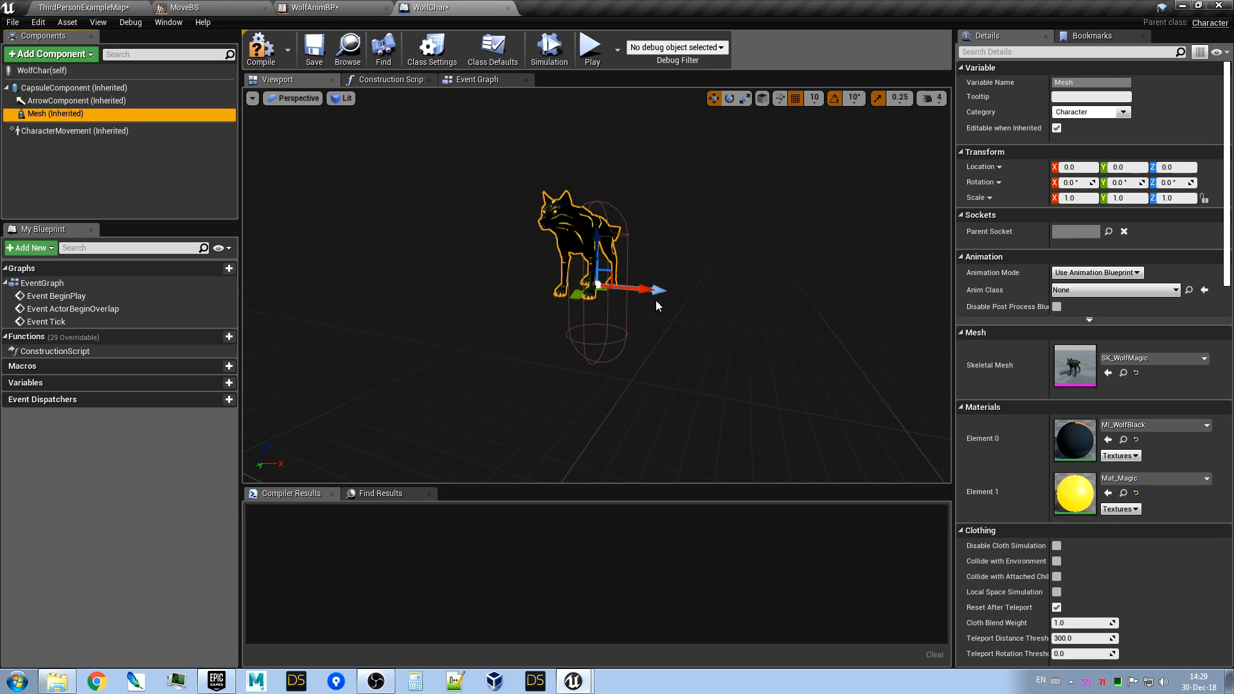
Set the Mesh component's Z rotation to -90° and its Z location to -50.
scroll(656, 316, down, 2)
alt+drag(553, 356, 277, 336)
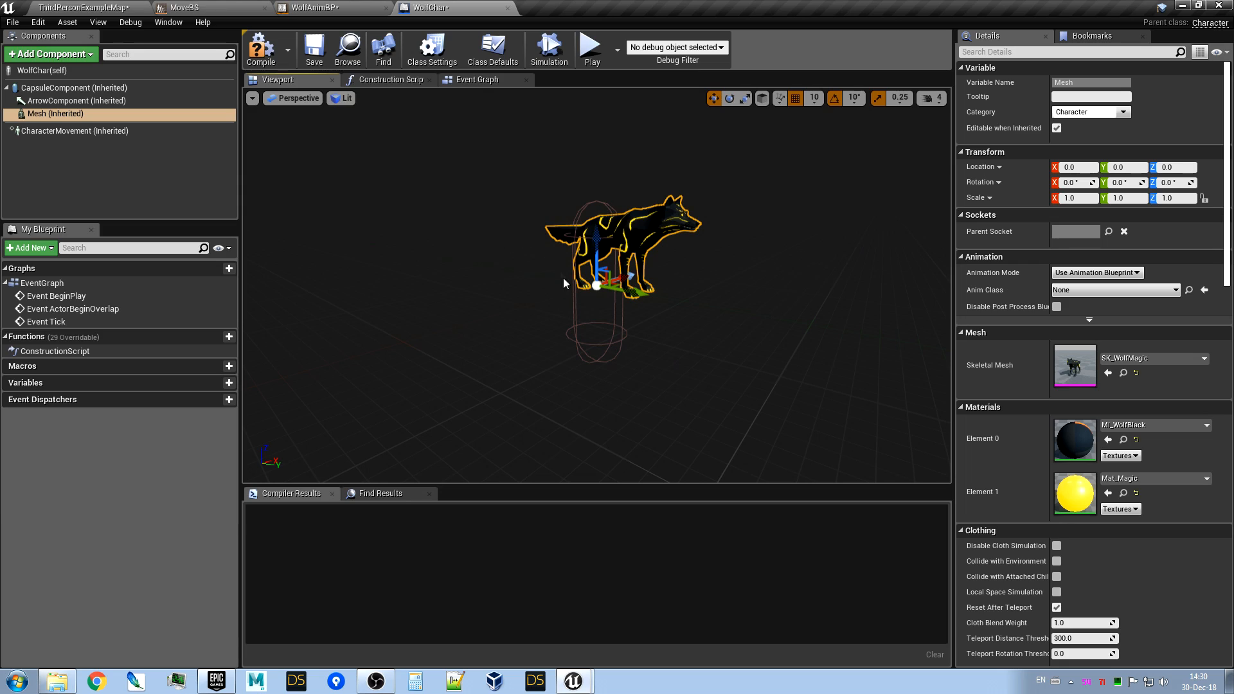
click(1174, 183)
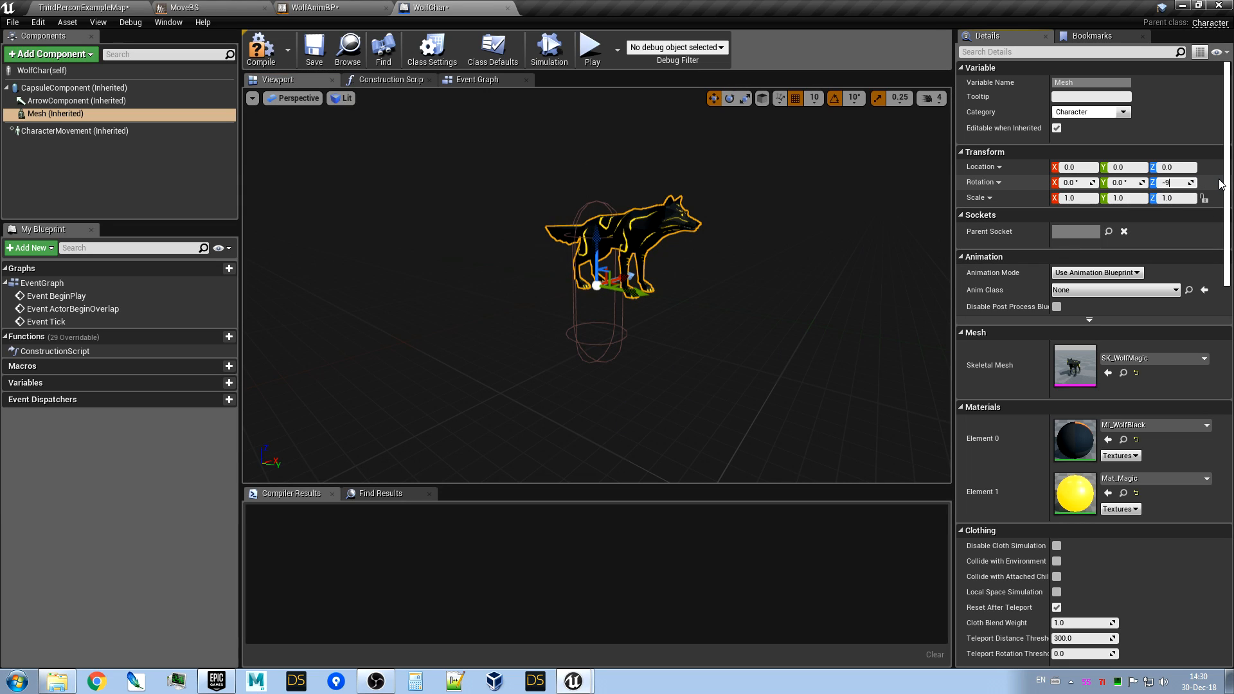
key(Return)
alt+drag(804, 325, 737, 270)
alt+drag(733, 346, 723, 276)
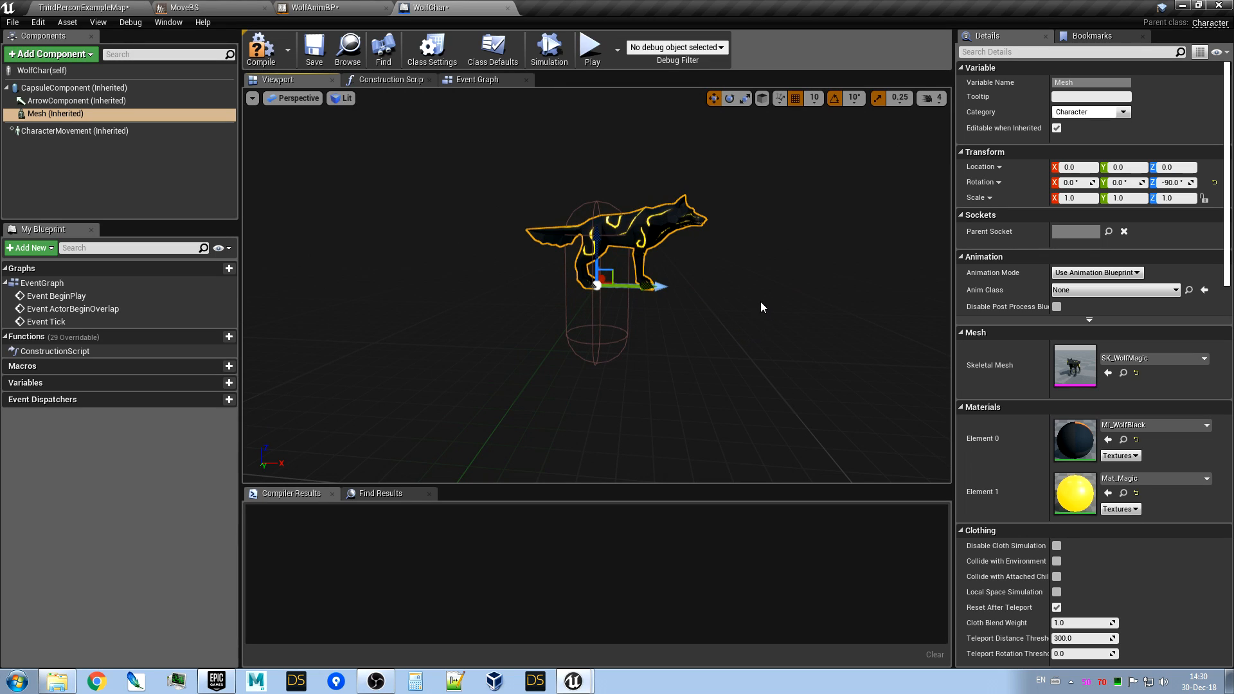
click(1182, 167)
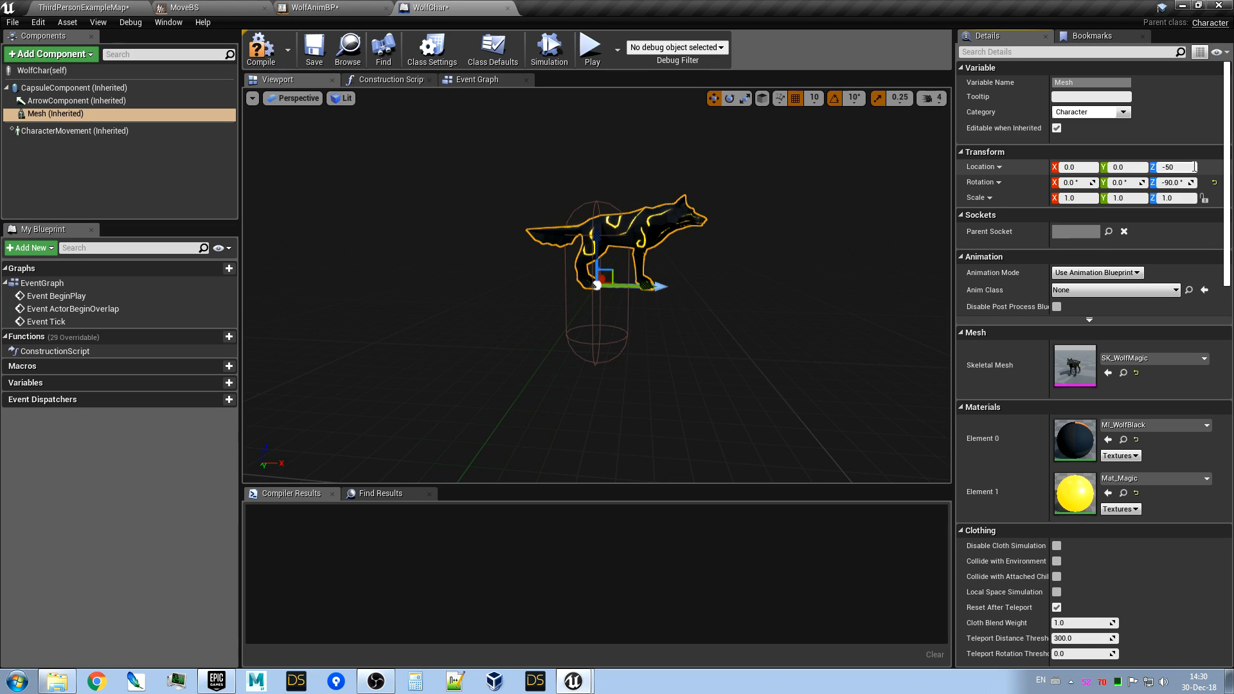
key(Return)
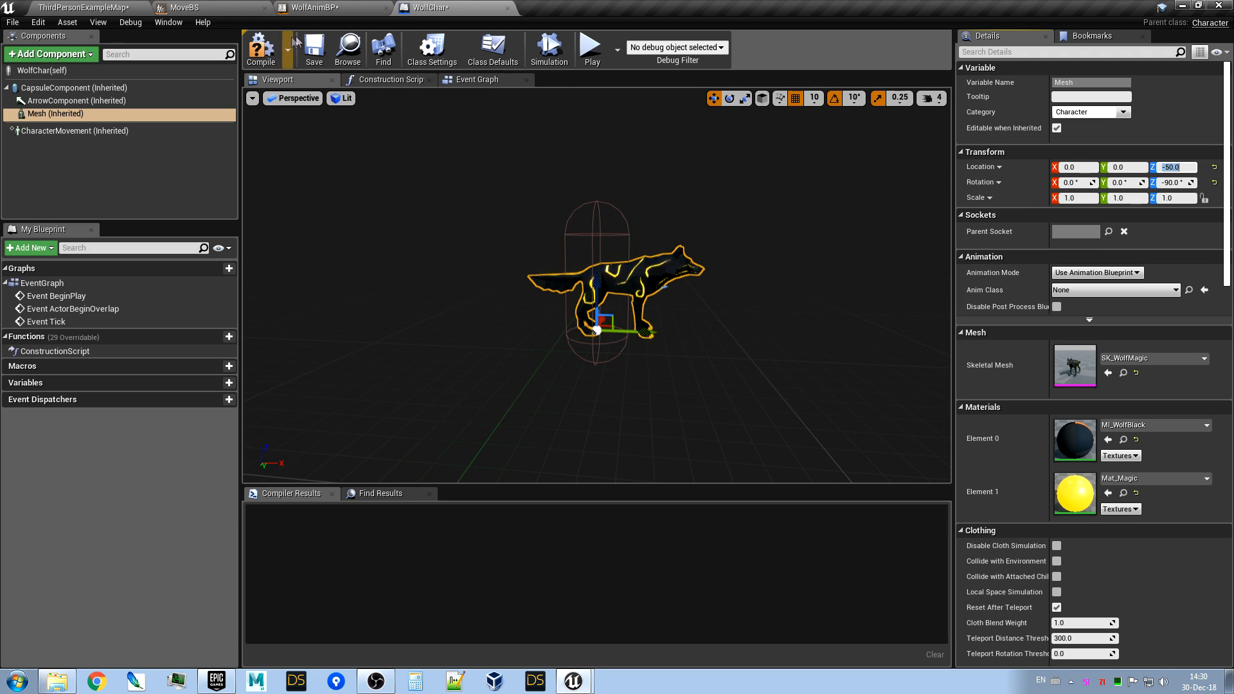
Set the CapsuleComponent's half height to 50 and inspect its fit around the wolf mesh.
click(92, 88)
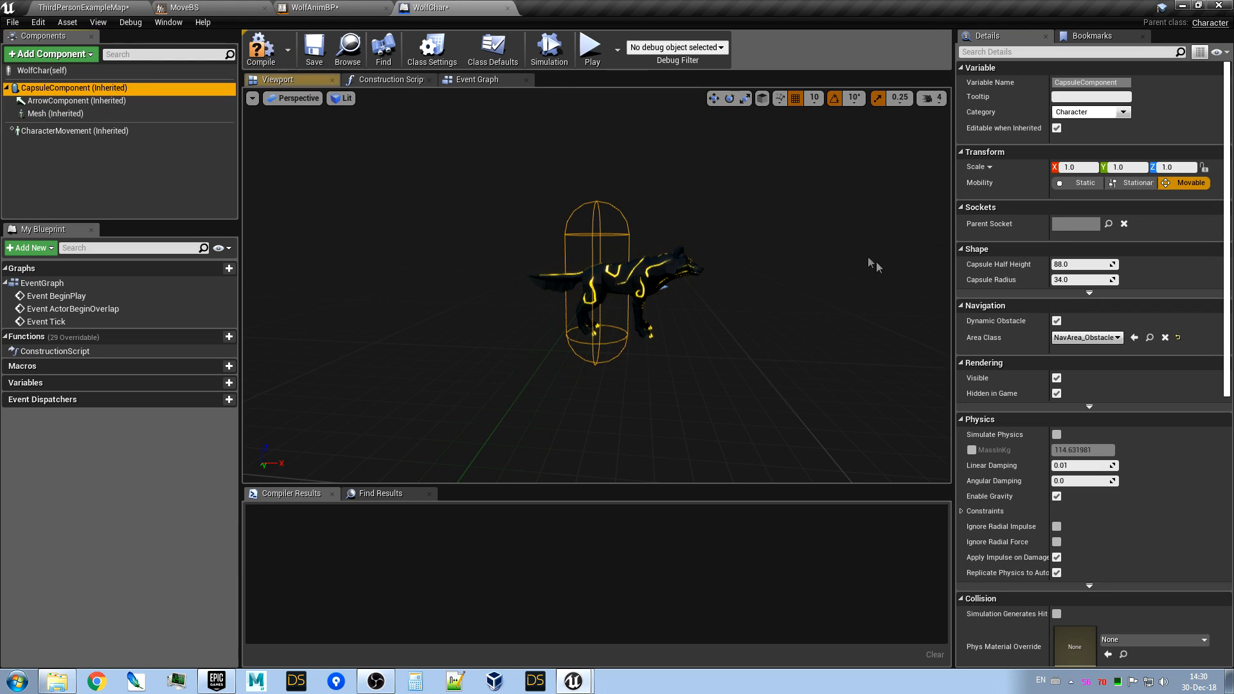
click(1094, 266)
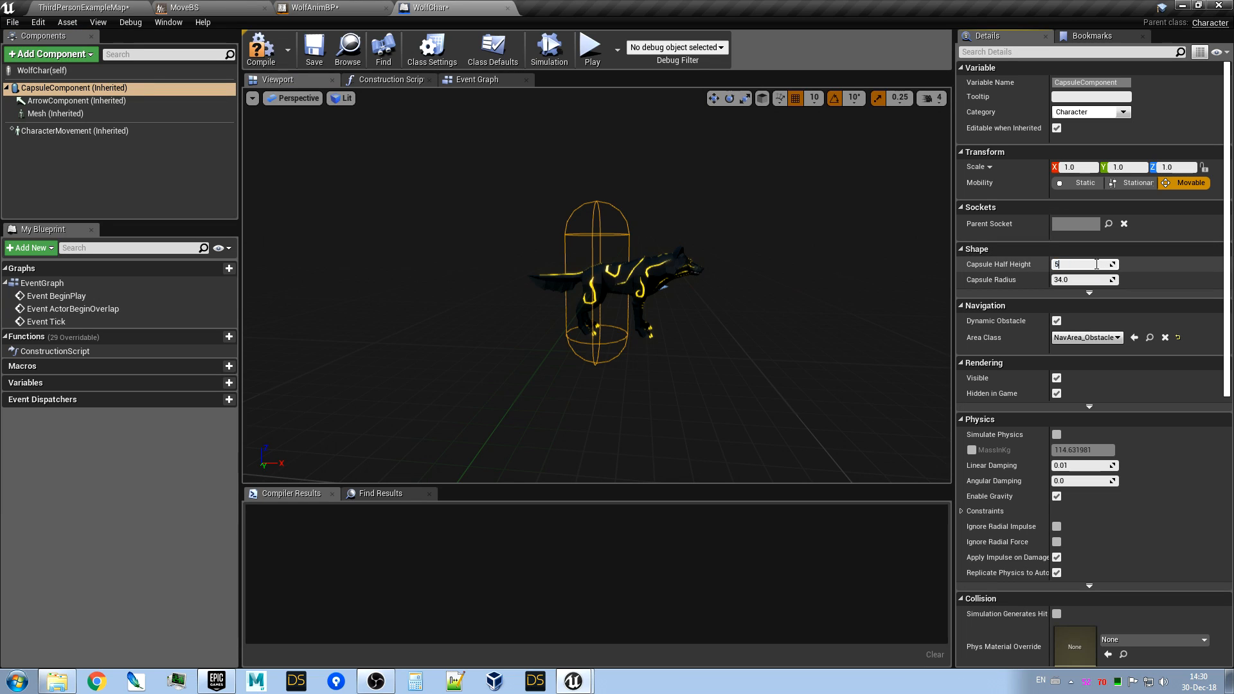
key(Return)
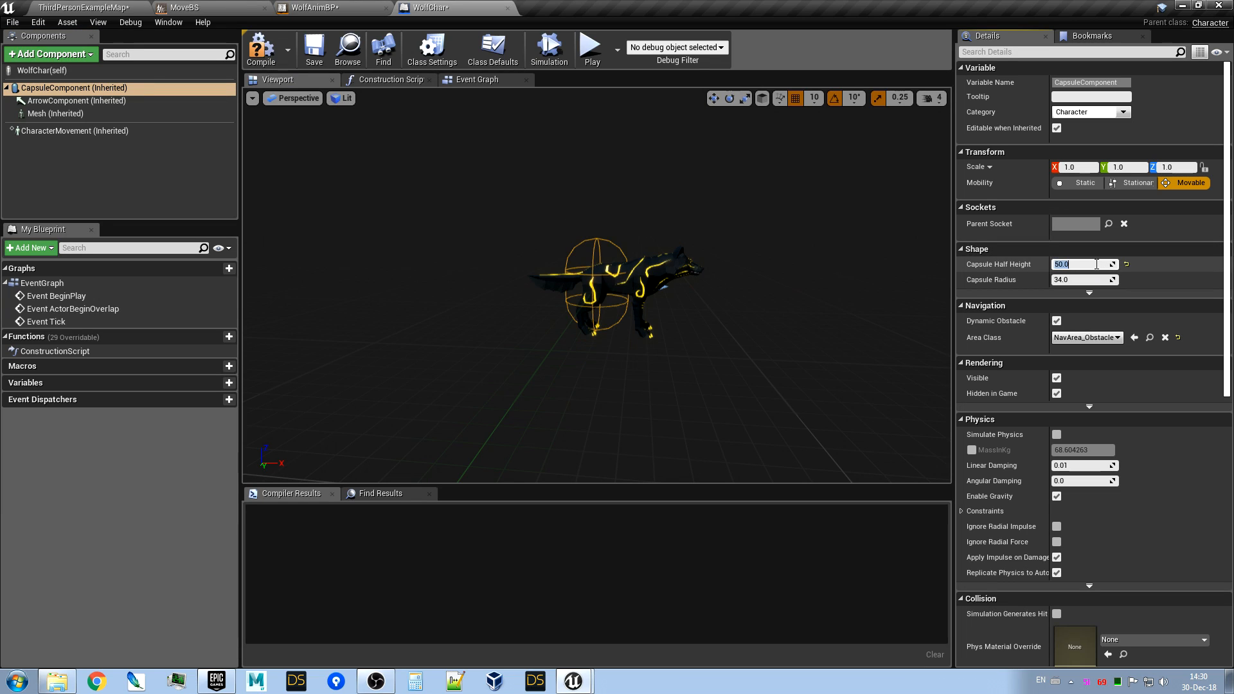
scroll(700, 336, up, 5)
alt+drag(663, 440, 731, 399)
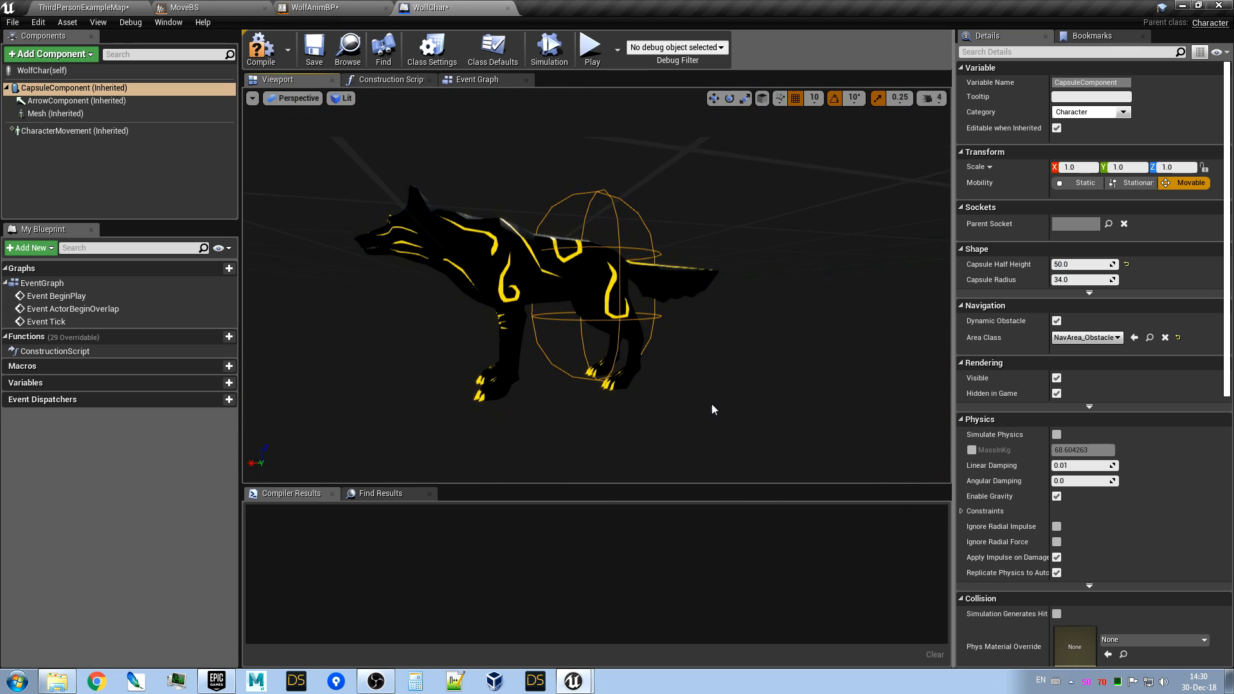
Examine how the resized capsule fits around the wolf's body and feet from several angles.
scroll(708, 408, down, 4)
alt+drag(604, 353, 698, 386)
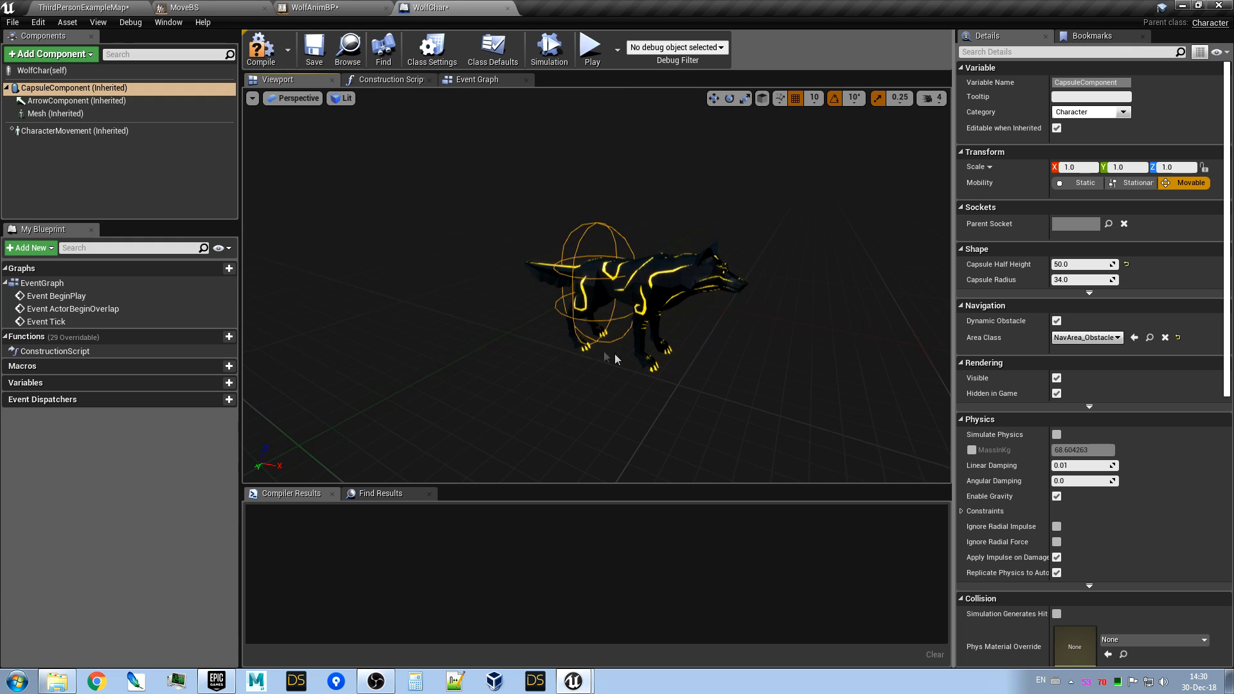
alt+drag(555, 351, 565, 385)
scroll(603, 283, up, 5)
scroll(602, 283, down, 5)
alt+drag(603, 282, 617, 386)
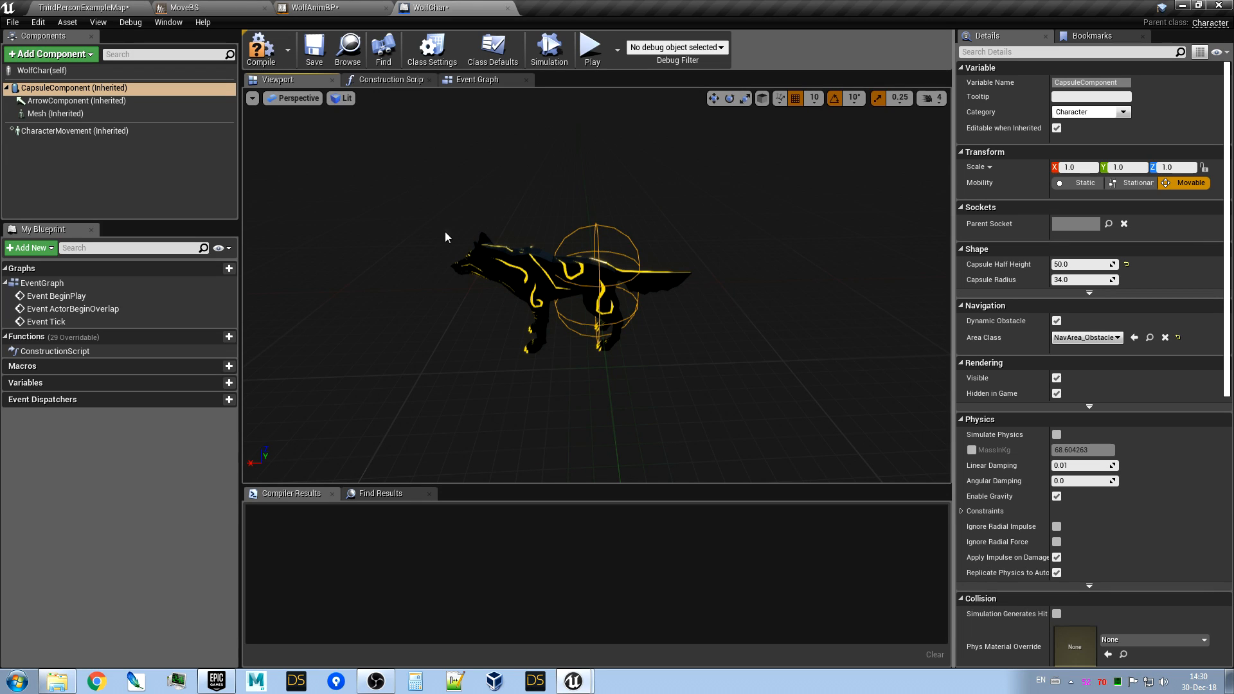
alt+drag(699, 367, 725, 363)
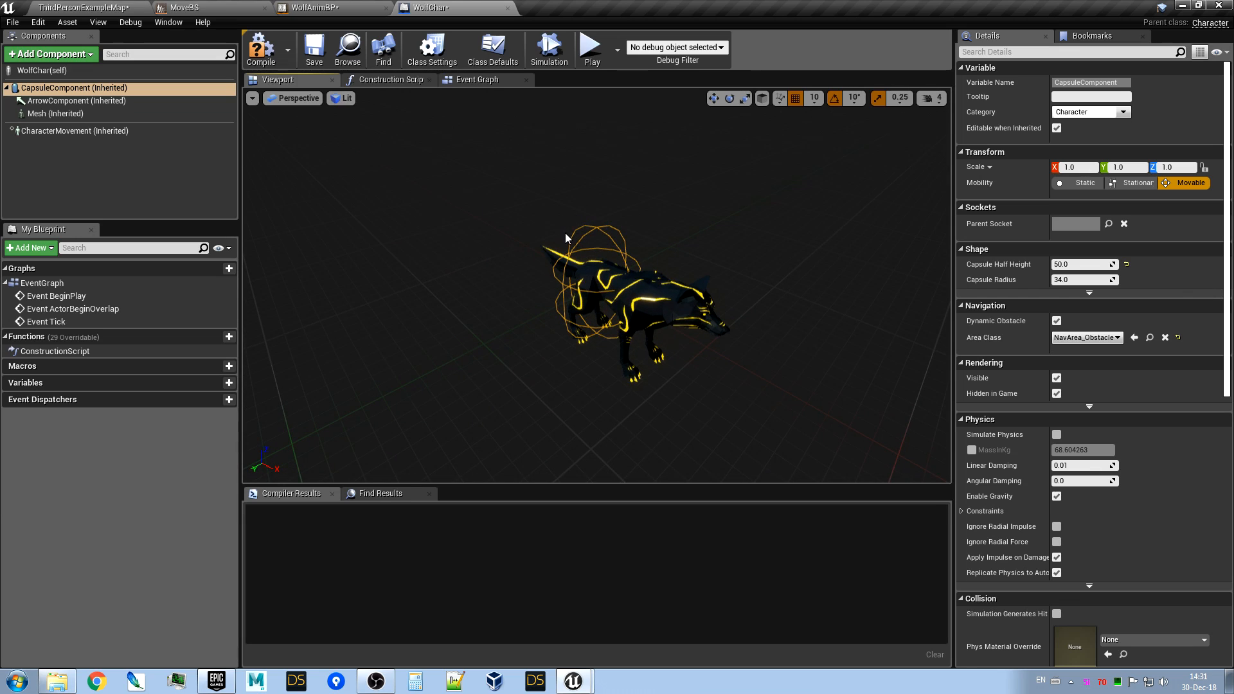
scroll(711, 384, up, 5)
alt+drag(524, 397, 655, 341)
scroll(599, 383, down, 3)
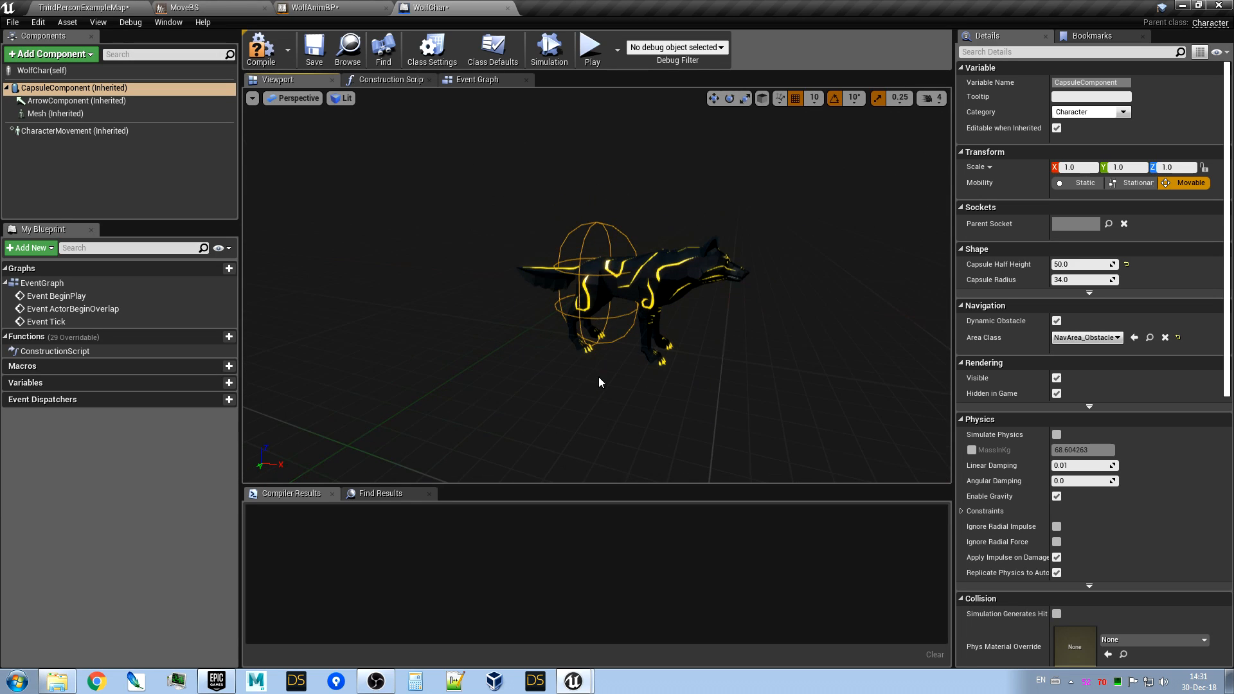
mouse_move(686, 404)
alt+mouse_down()
mouse_move(749, 402)
mouse_move(462, 446)
mouse_move(721, 374)
mouse_move(611, 347)
mouse_move(715, 409)
mouse_move(682, 399)
alt+mouse_up()
scroll(669, 345, up, 3)
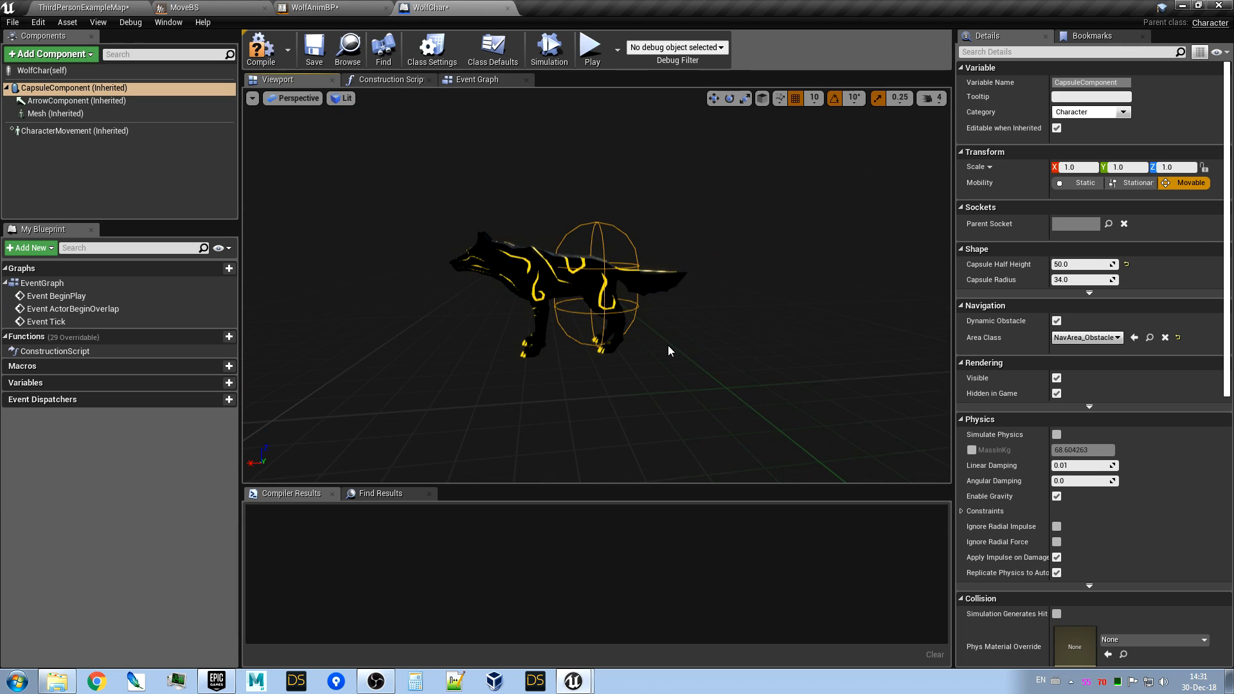
scroll(670, 347, down, 3)
alt+drag(685, 348, 682, 385)
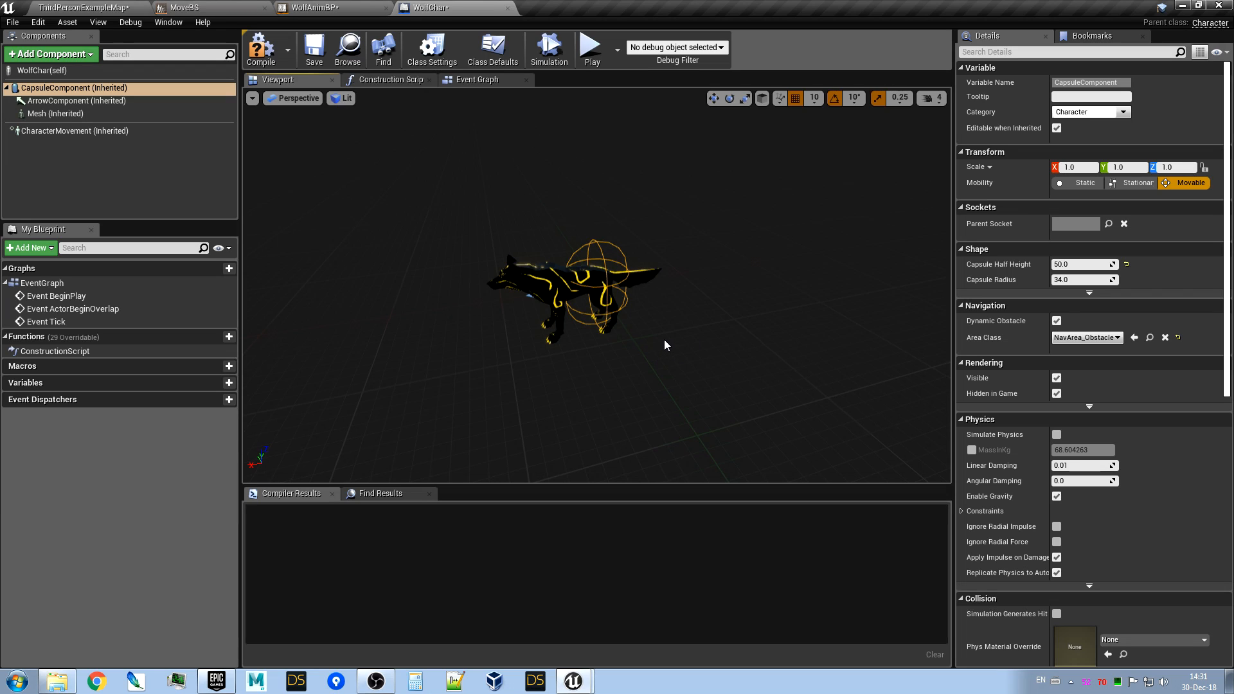
alt+drag(617, 370, 771, 347)
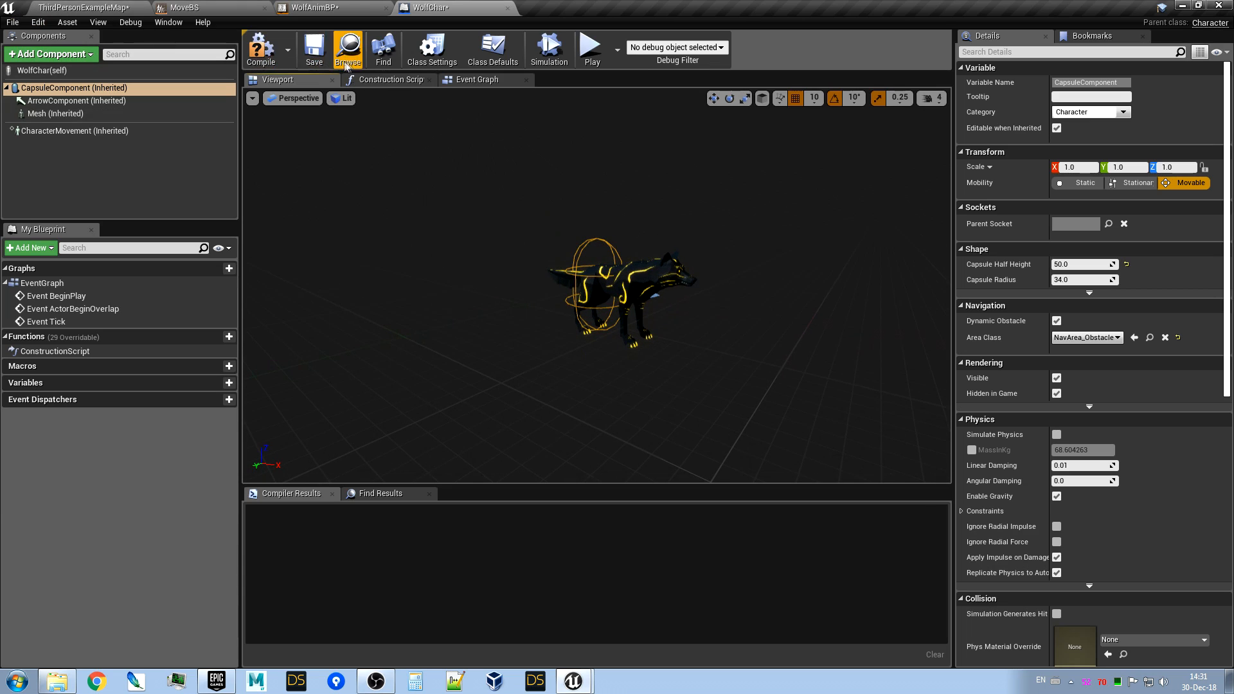
Compile WolfChar and replace the ThirdPersonCharacter mannequin in ThirdPersonExampleMap with a WolfChar placed on the floor nearby.
click(254, 49)
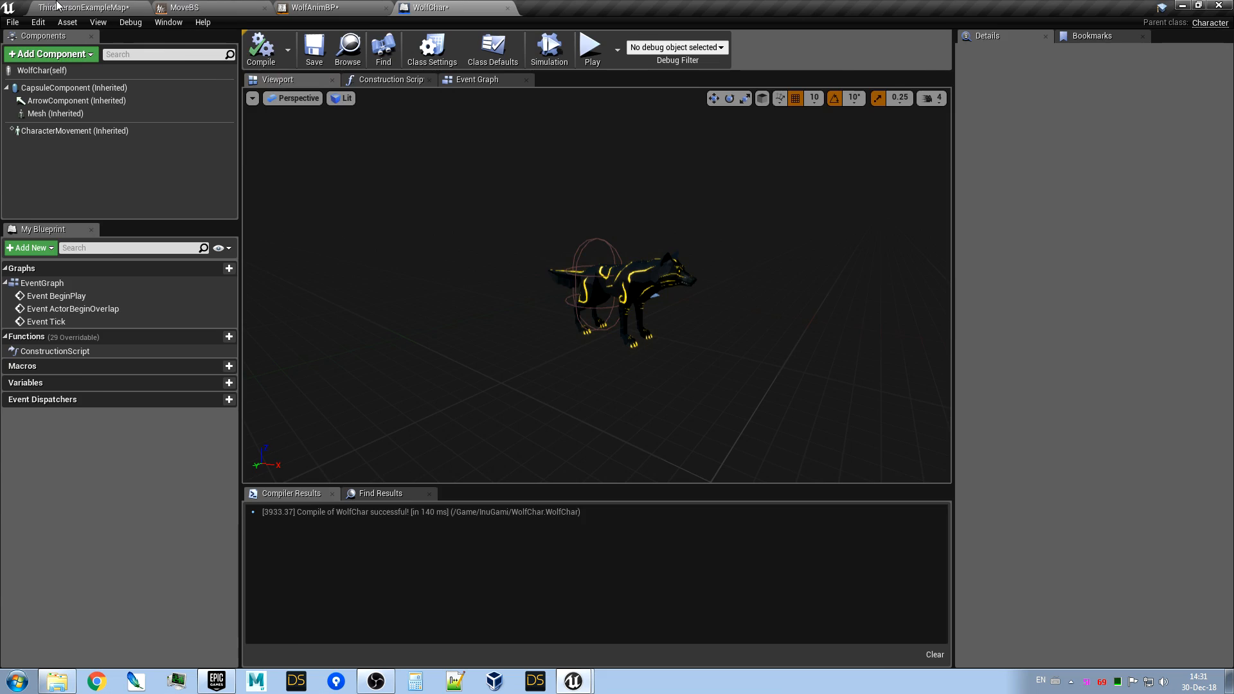
click(56, 7)
drag(280, 542, 650, 295)
scroll(650, 294, down, 3)
right_drag(649, 295, 431, 231)
key(d)
key(w)
mouse_move(752, 375)
right_down()
mouse_move(751, 360)
mouse_move(752, 392)
mouse_move(752, 375)
right_up()
key(q)
key(e)
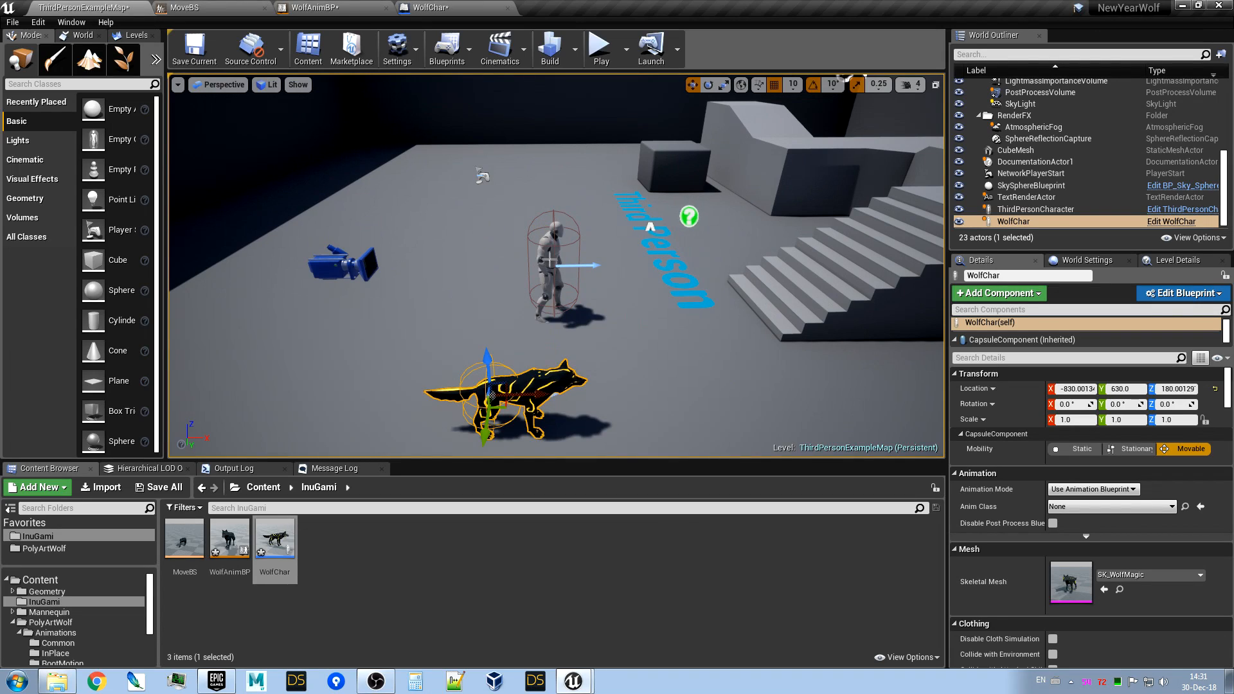
click(550, 252)
key(Delete)
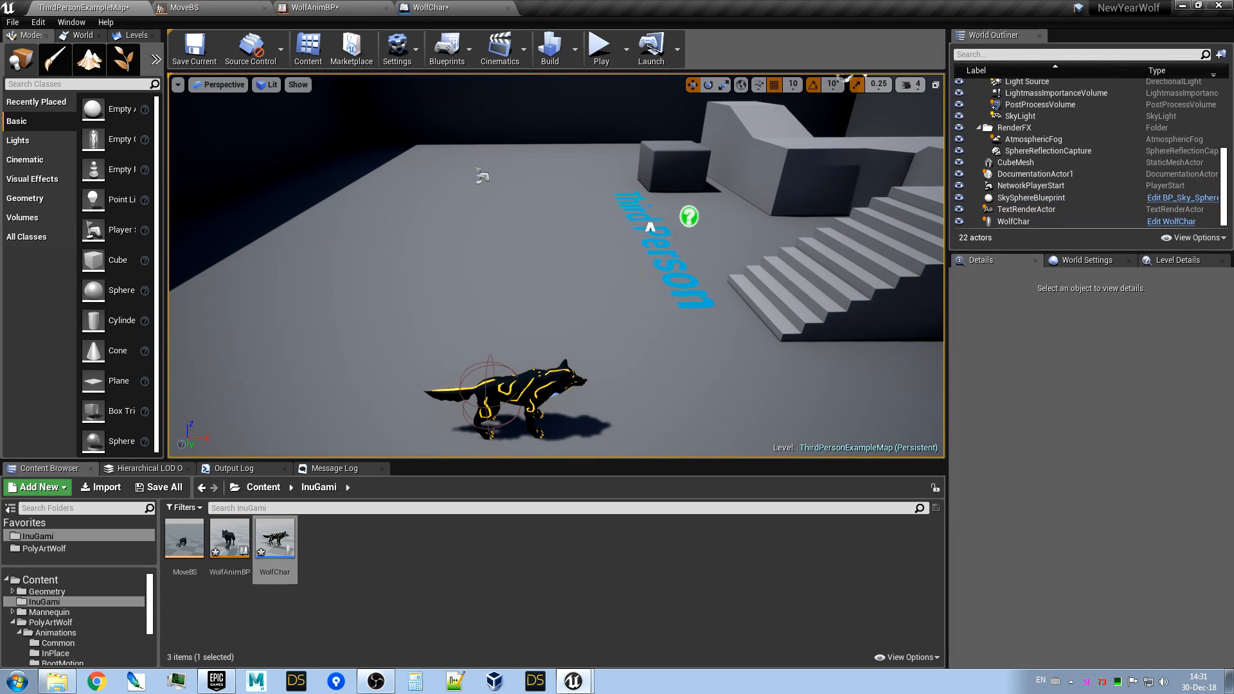
Set the placed WolfChar's Auto Possess Player to Player 0 and Auto Possess AI to Placed in World or Spawned.
click(551, 377)
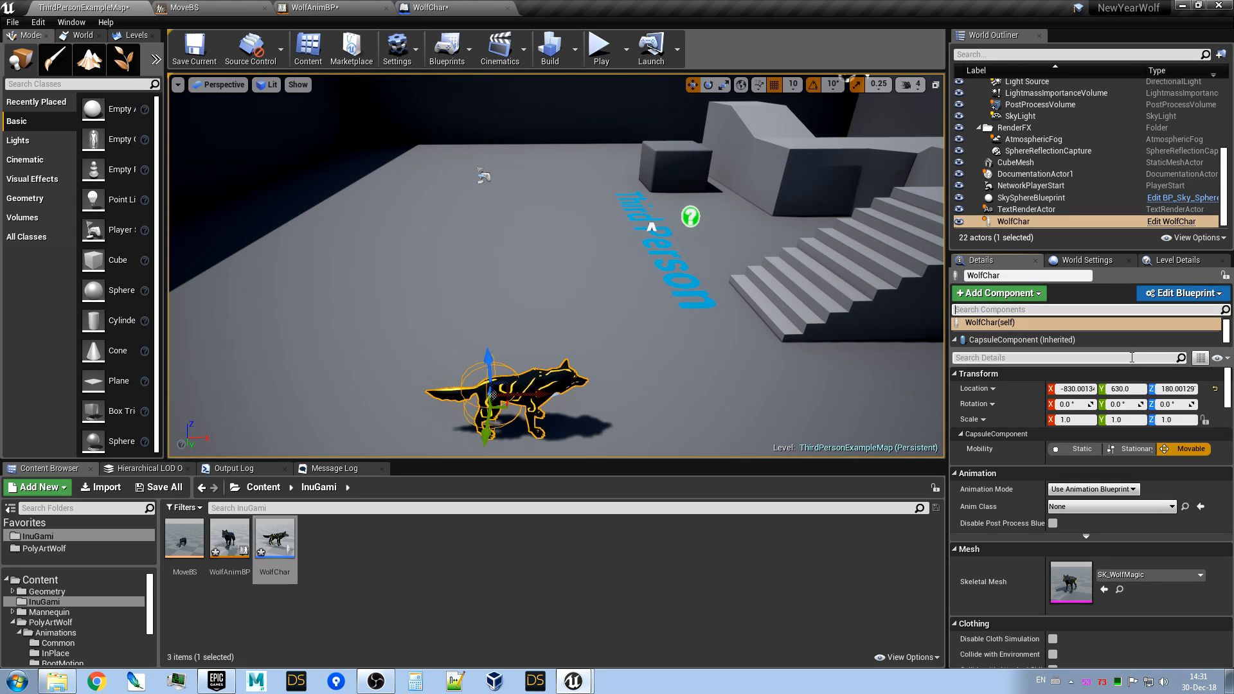
text(posse)
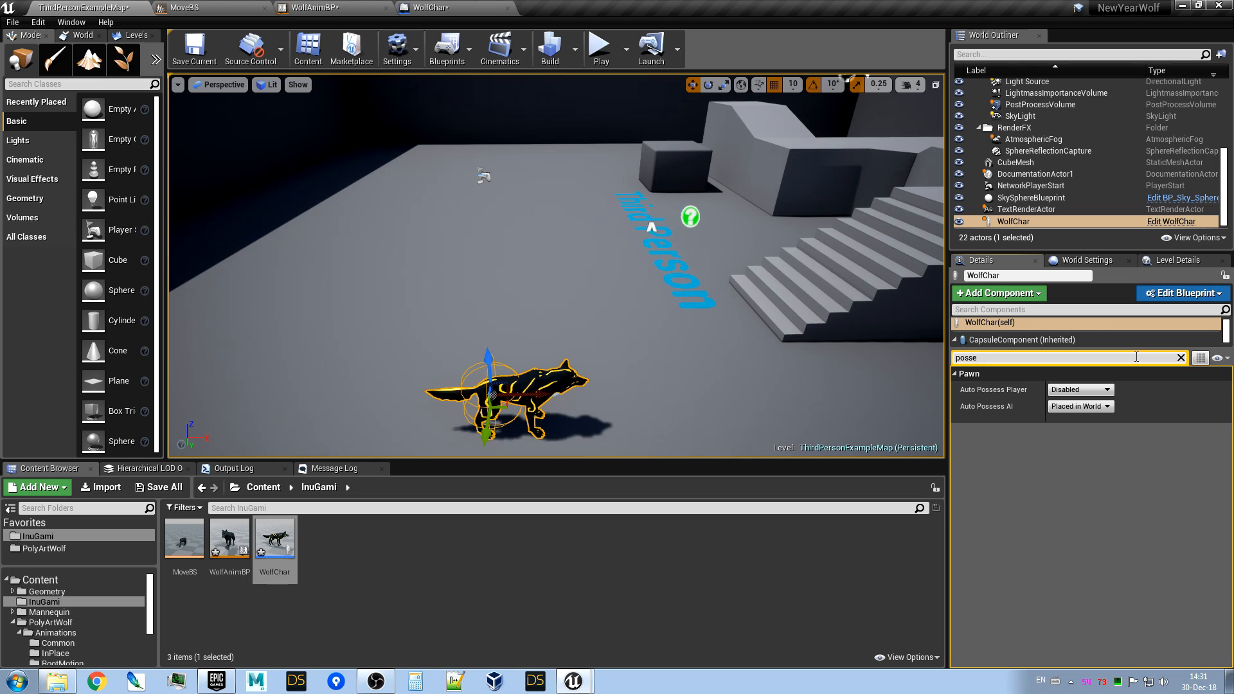
click(1080, 389)
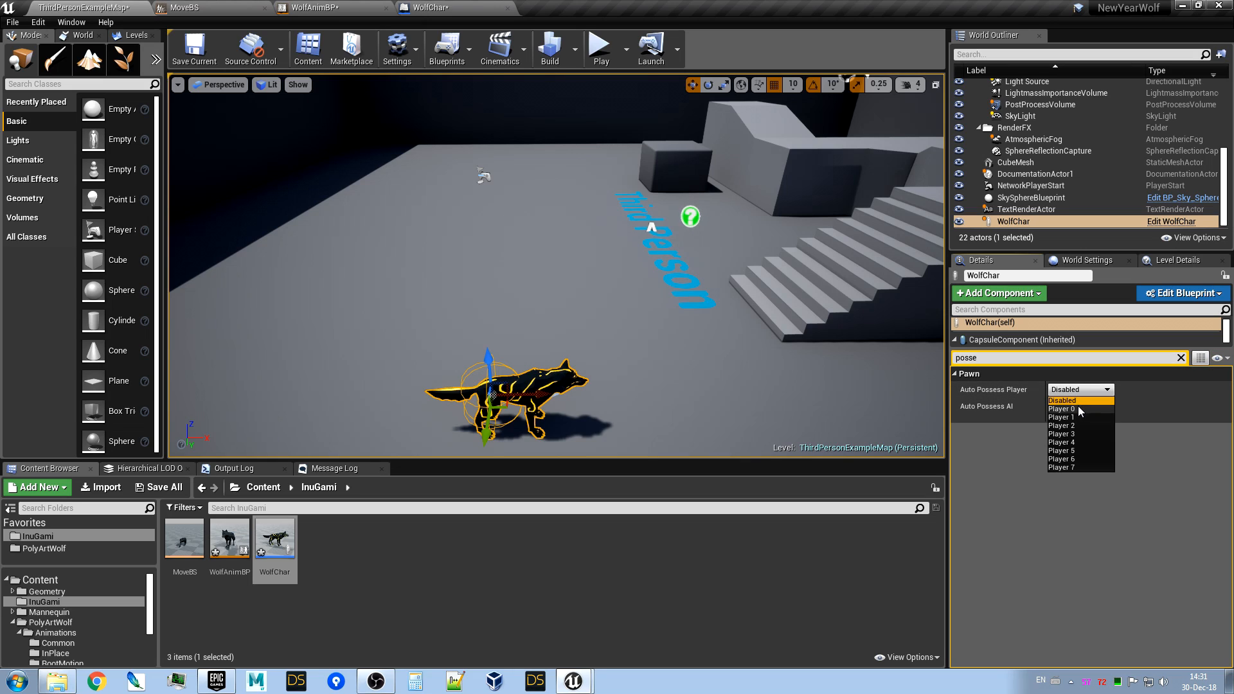
click(1080, 409)
click(1078, 407)
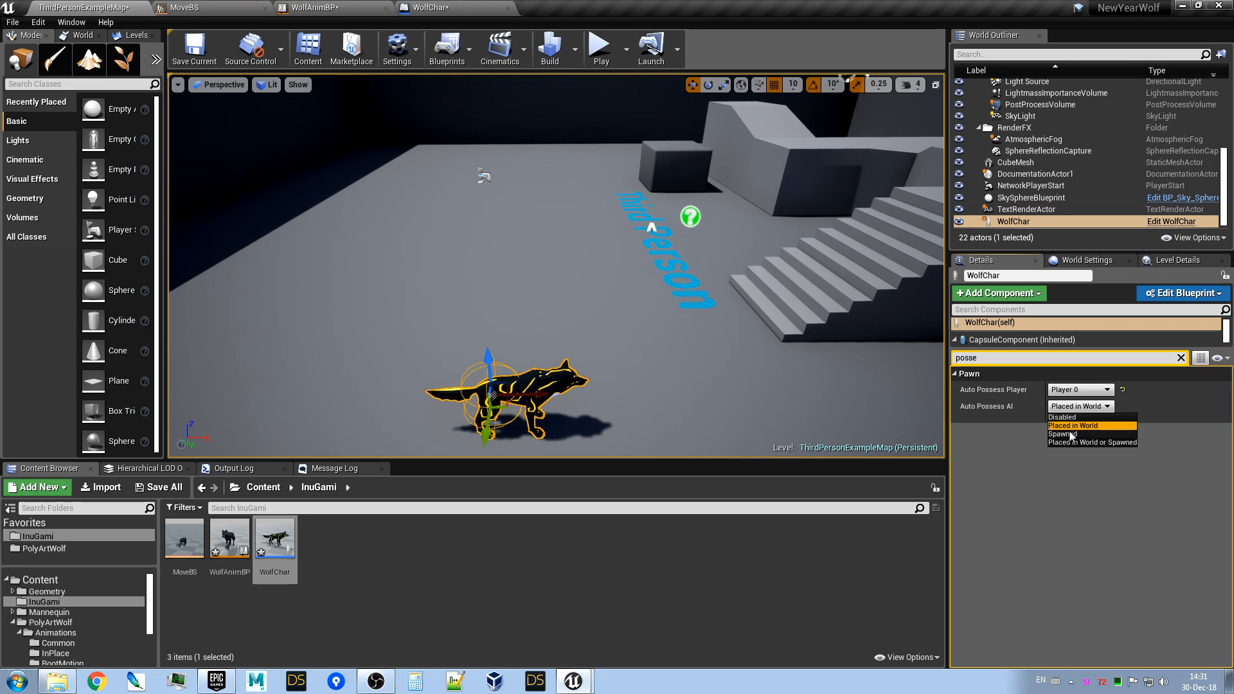
click(1086, 448)
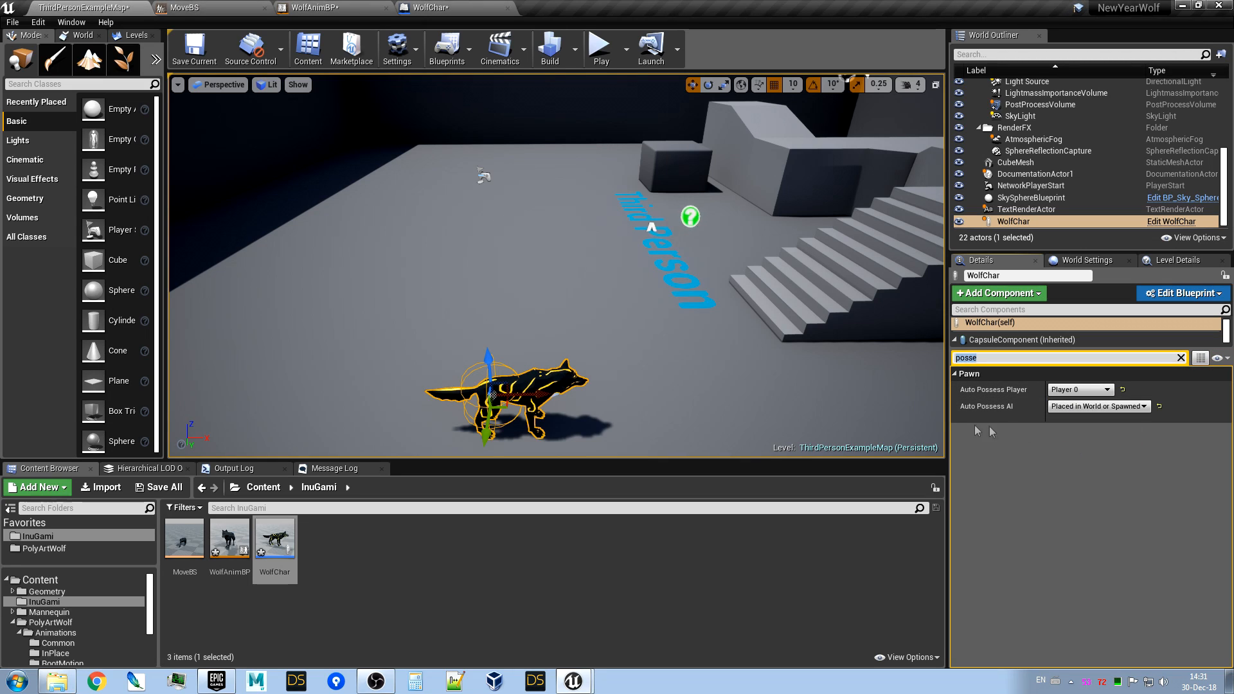
Play the level to check the possessed wolf's view, stop the session and look over the wolf in the level.
click(604, 50)
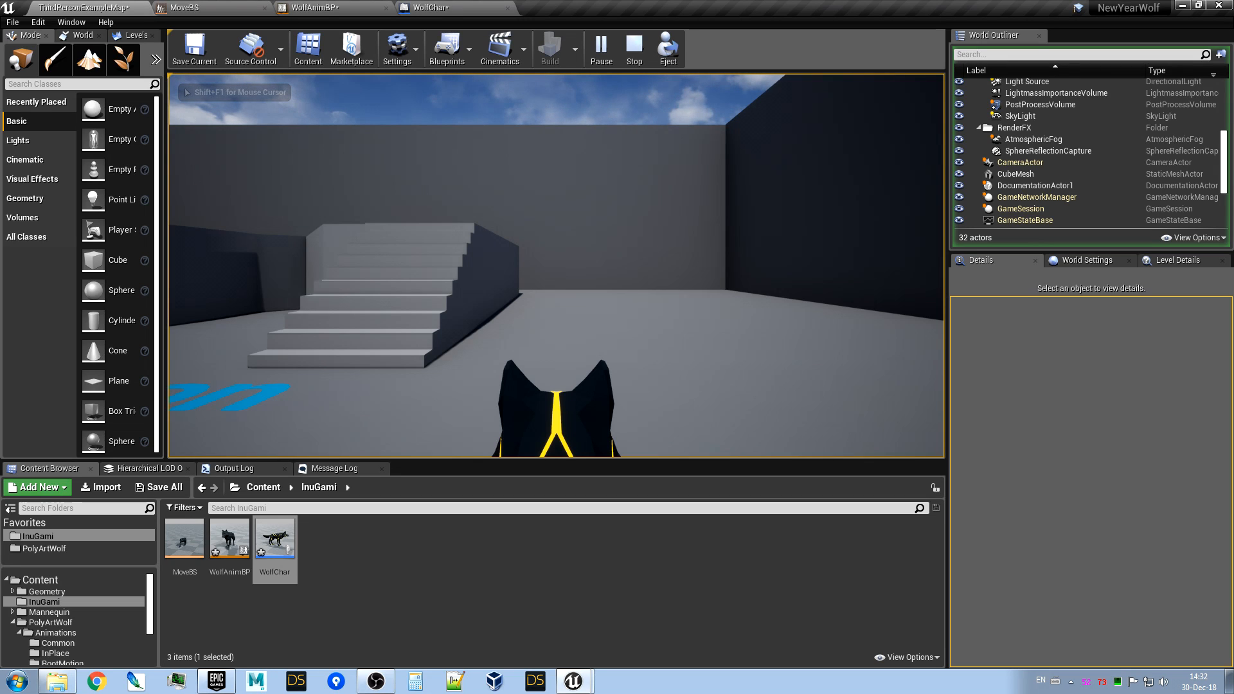
key(Escape)
key(s)
right_drag(614, 276, 476, 299)
key(d)
key(s)
key(e)
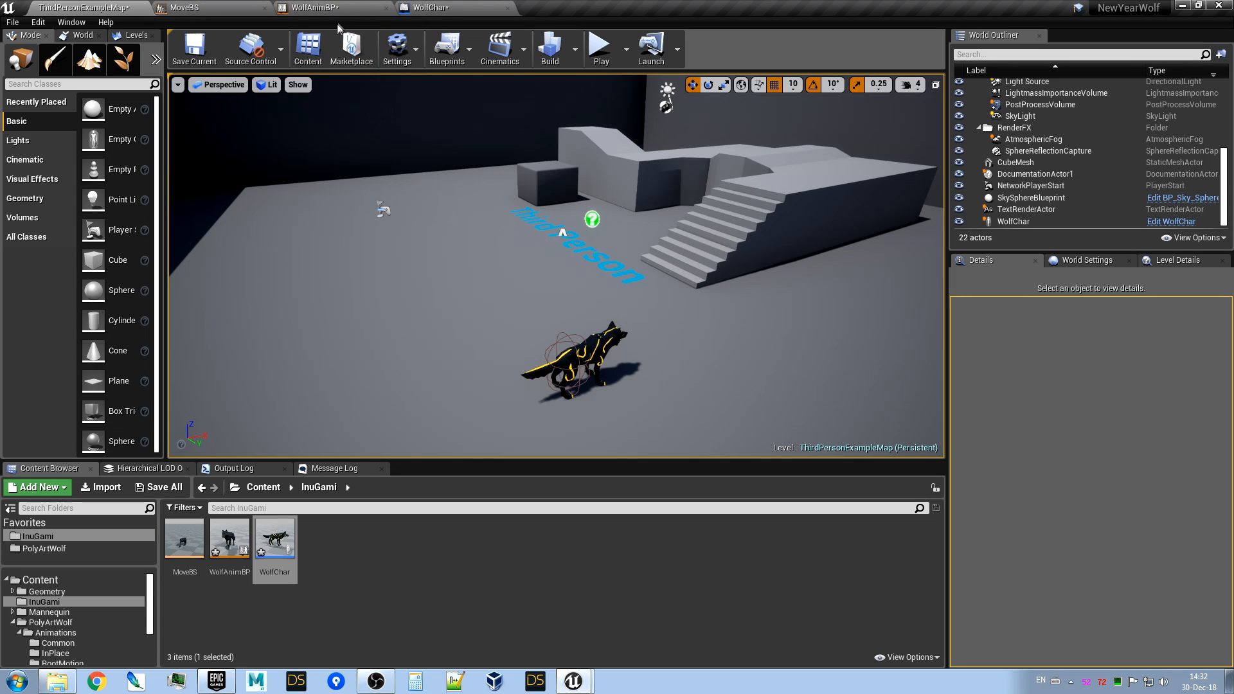
In the WolfChar blueprint, assign WolfAnimBP as the Anim Class of the inherited Mesh component.
click(430, 7)
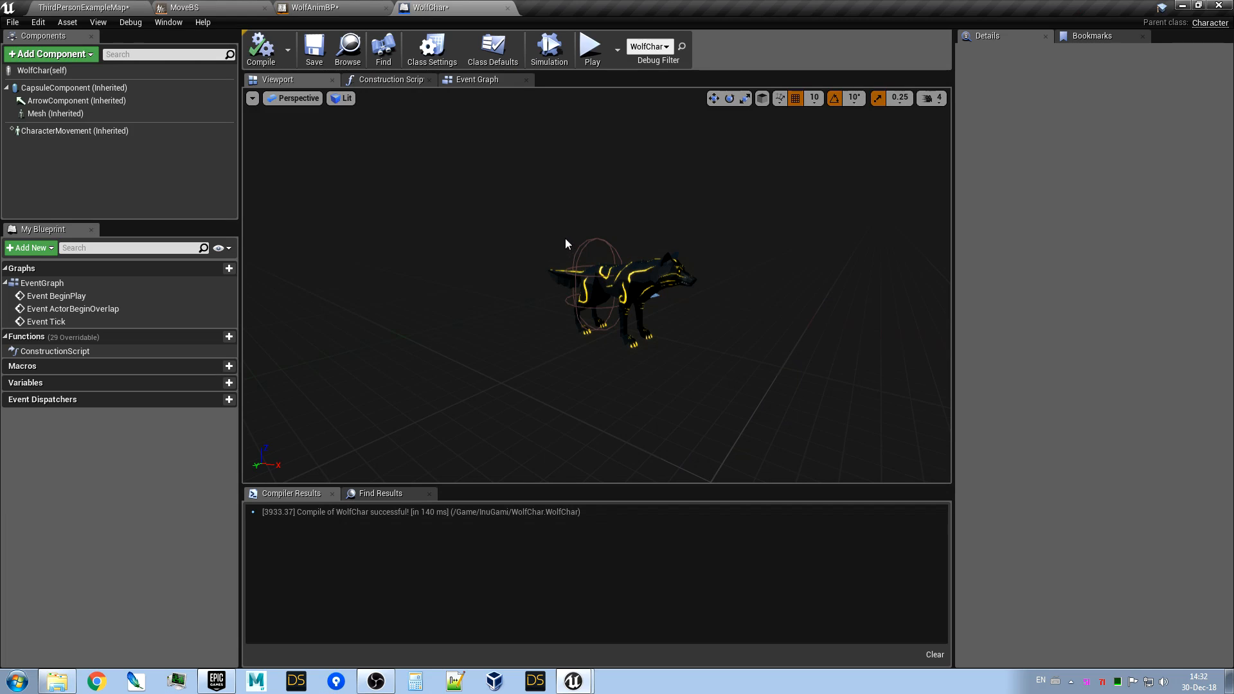
click(58, 113)
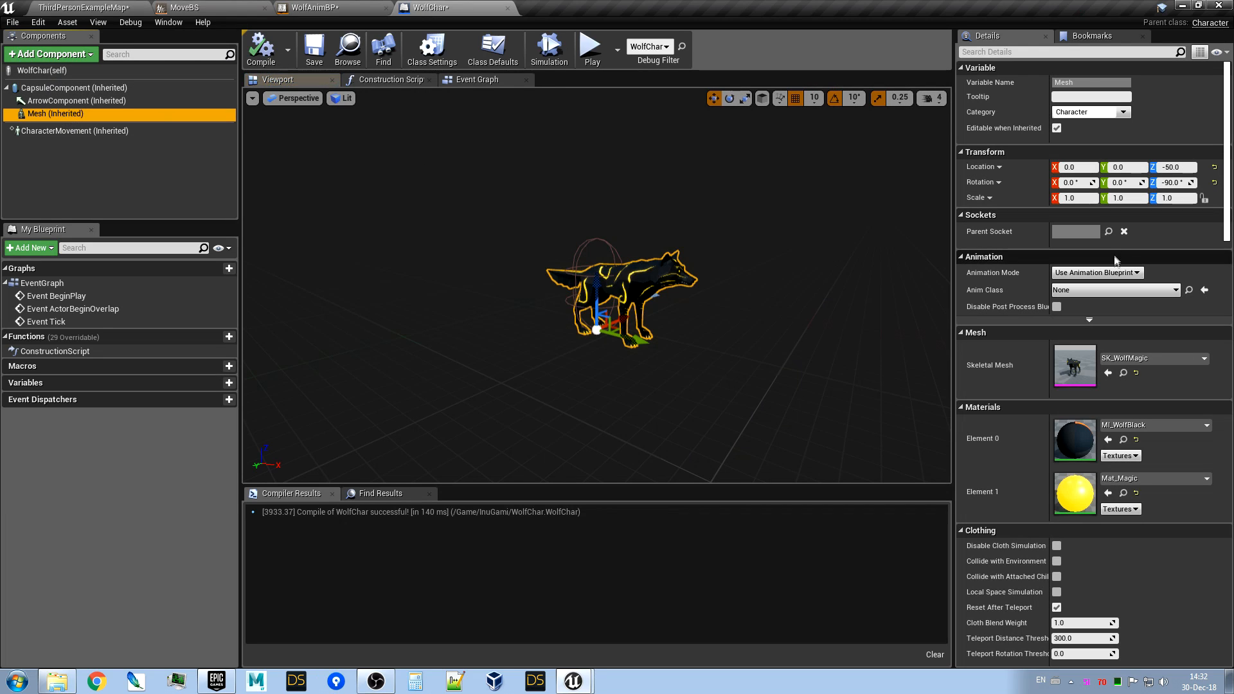
click(1167, 291)
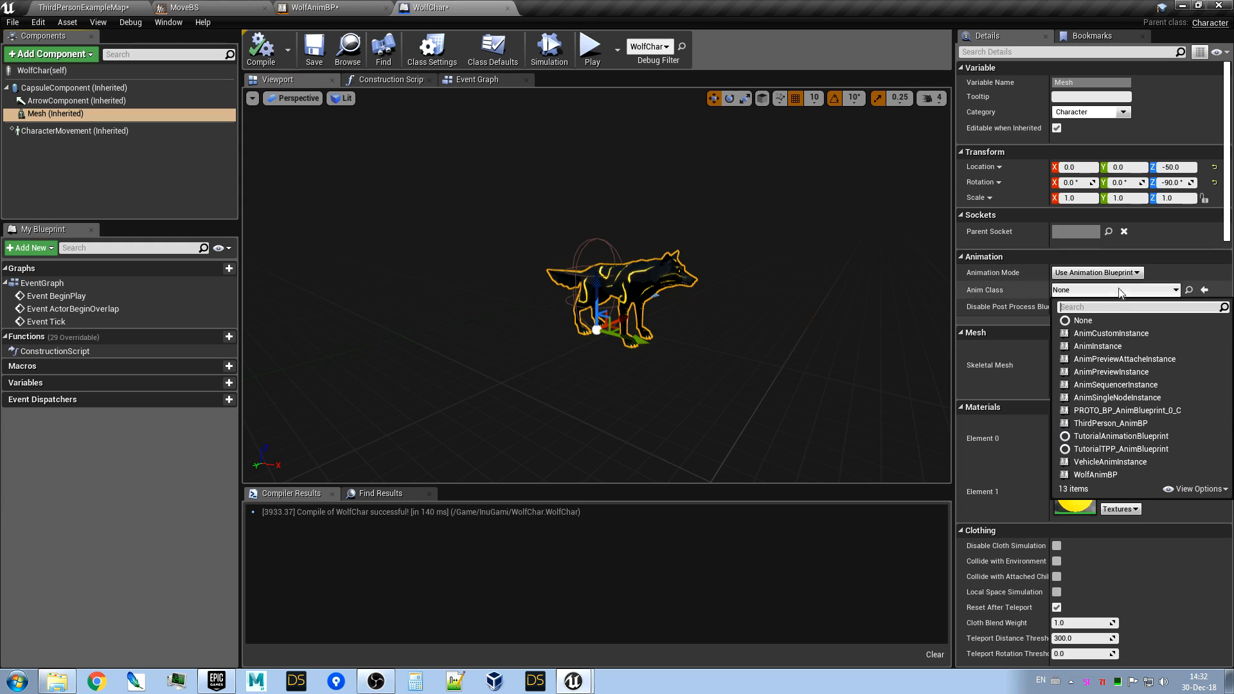
text(wolf)
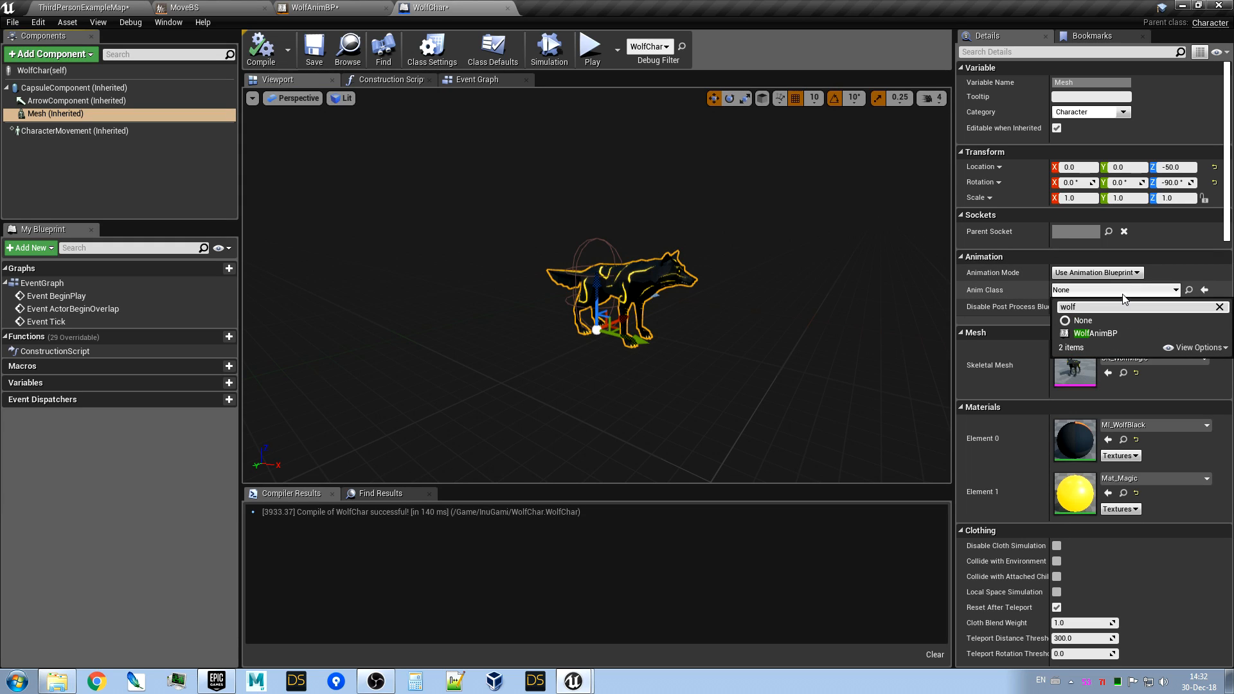
click(1099, 334)
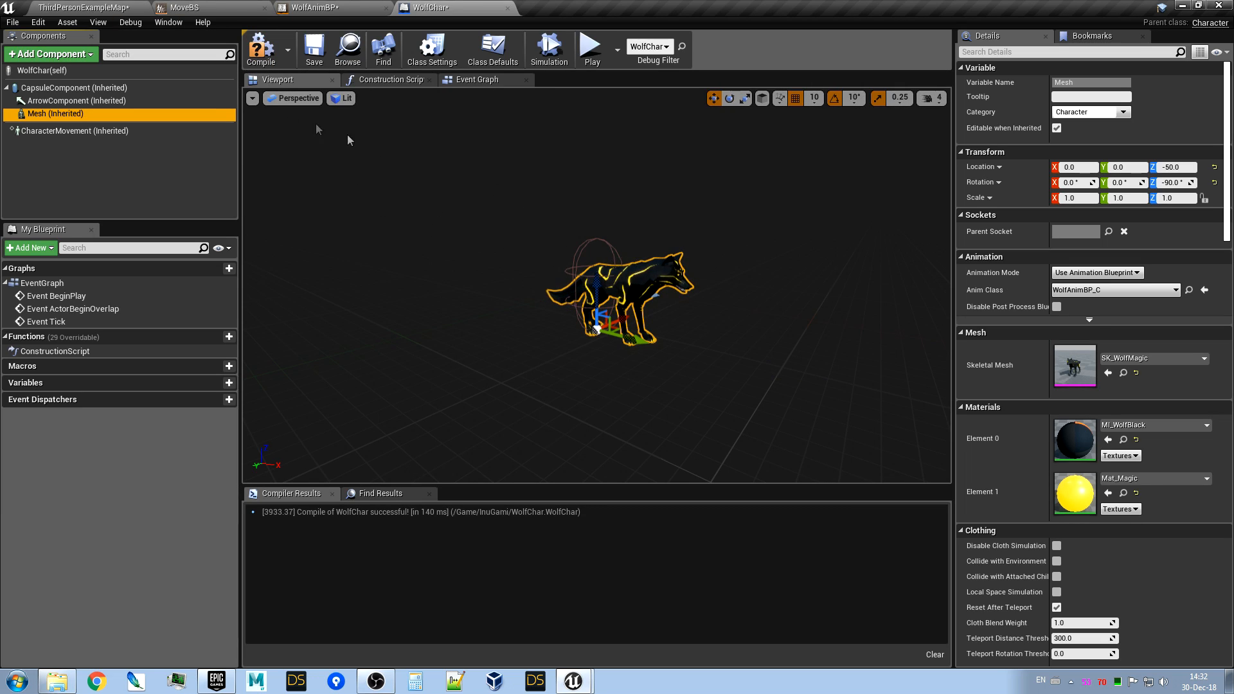
Add a Spring Arm component under WolfChar's CapsuleComponent, keeping its default name.
click(82, 55)
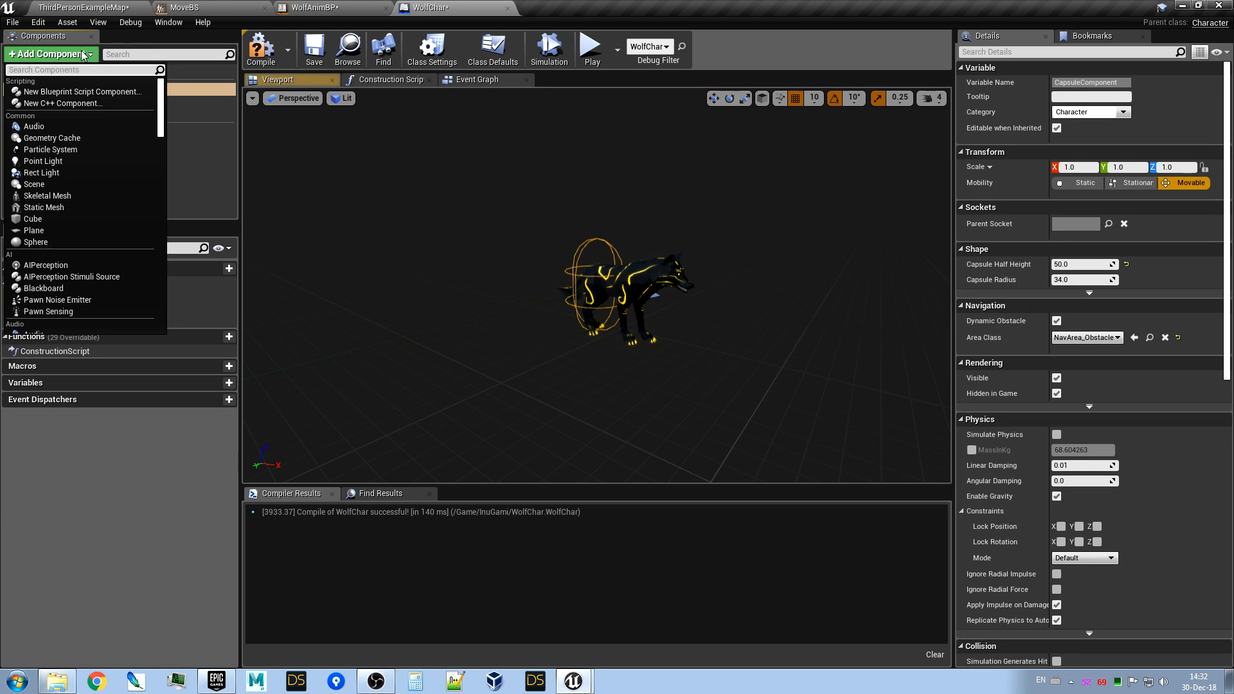
text(camera)
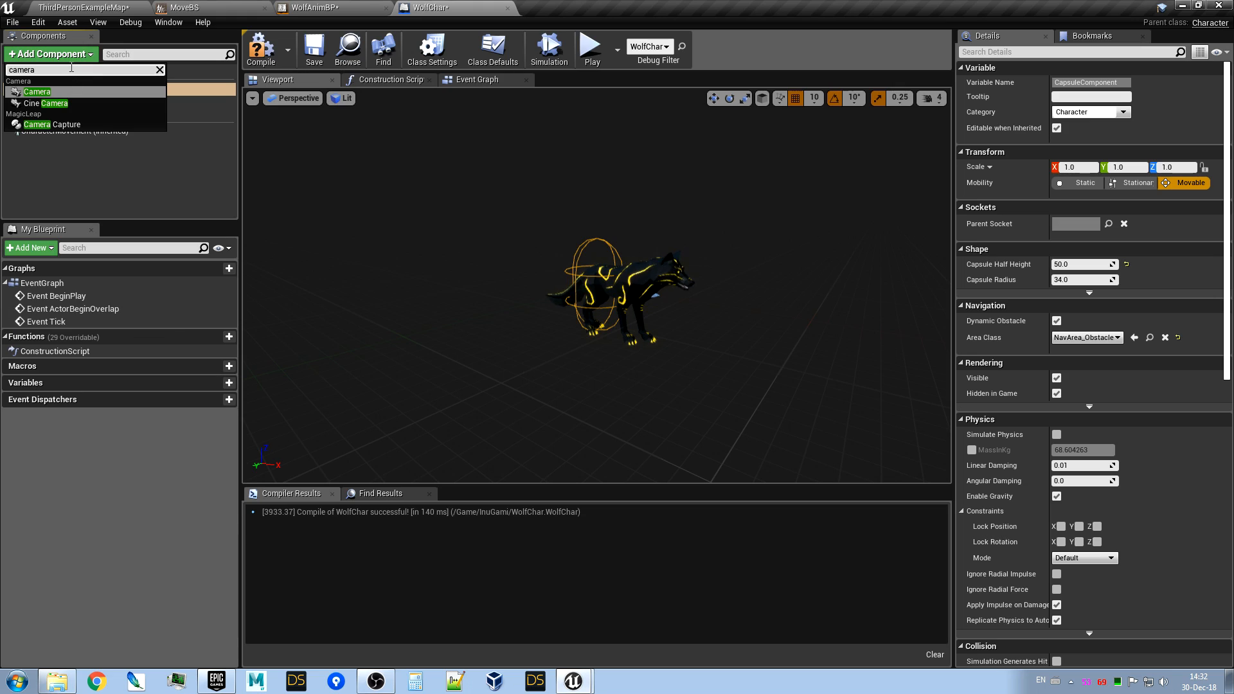
double_click(64, 70)
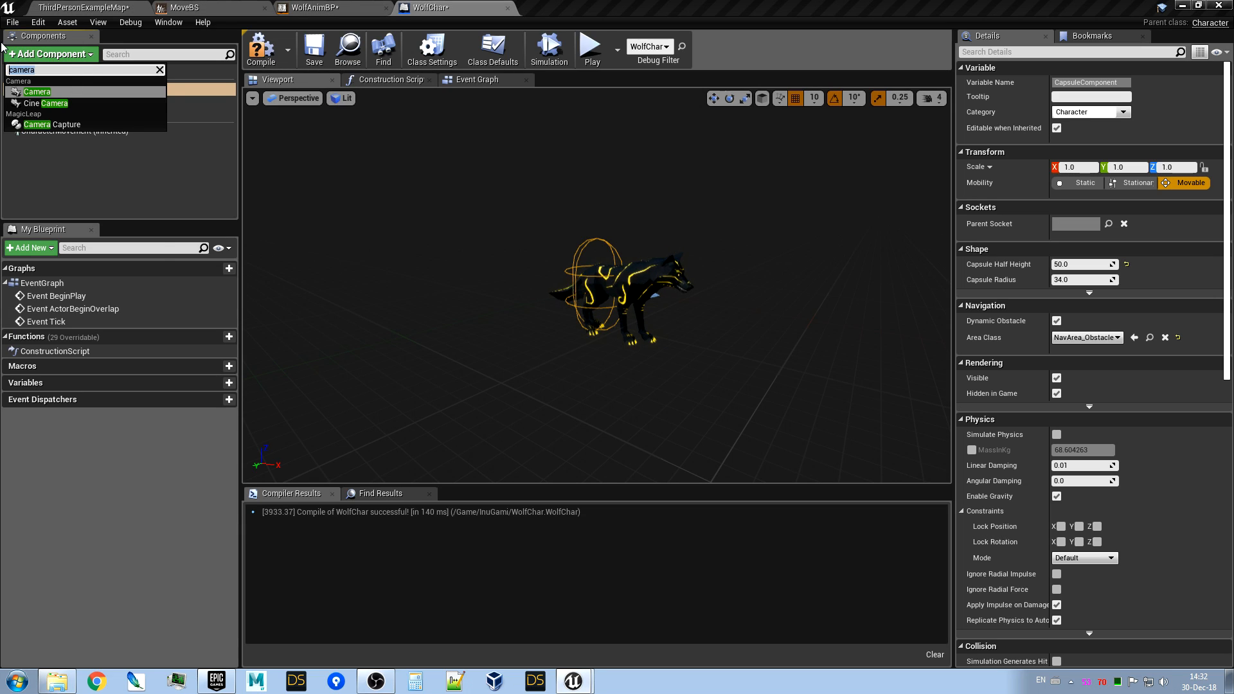
key(BackSpace)
drag(163, 94, 162, 141)
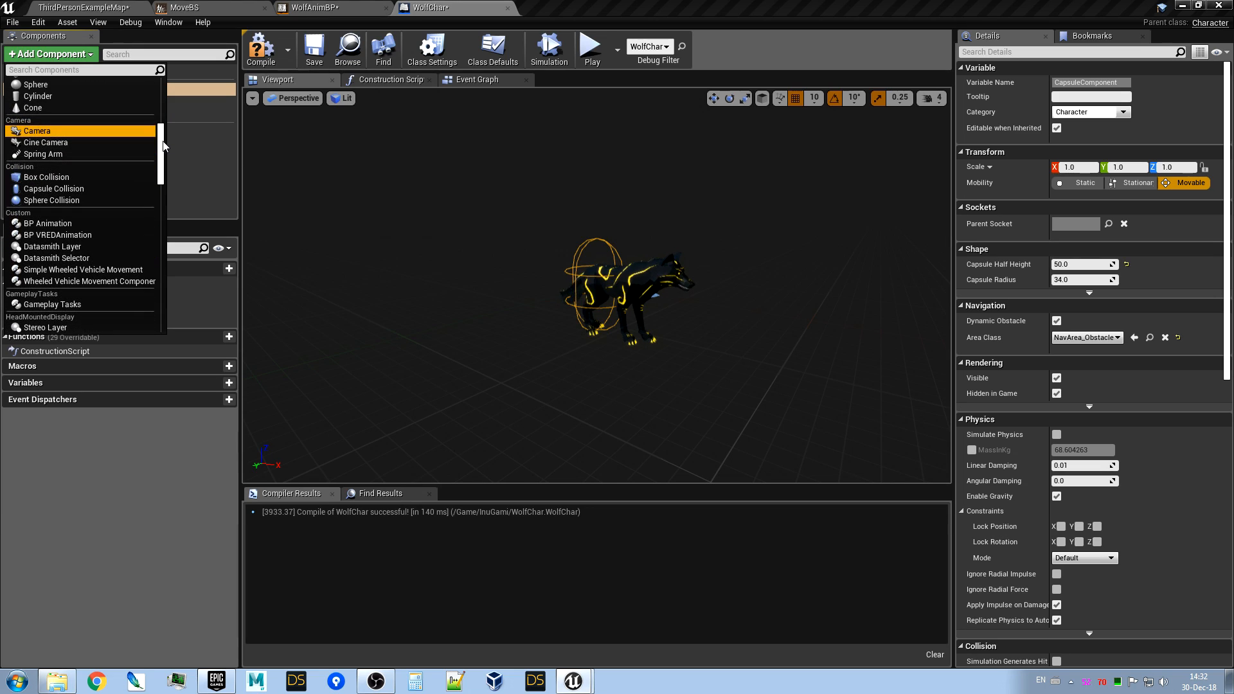
drag(162, 142, 195, 141)
click(68, 151)
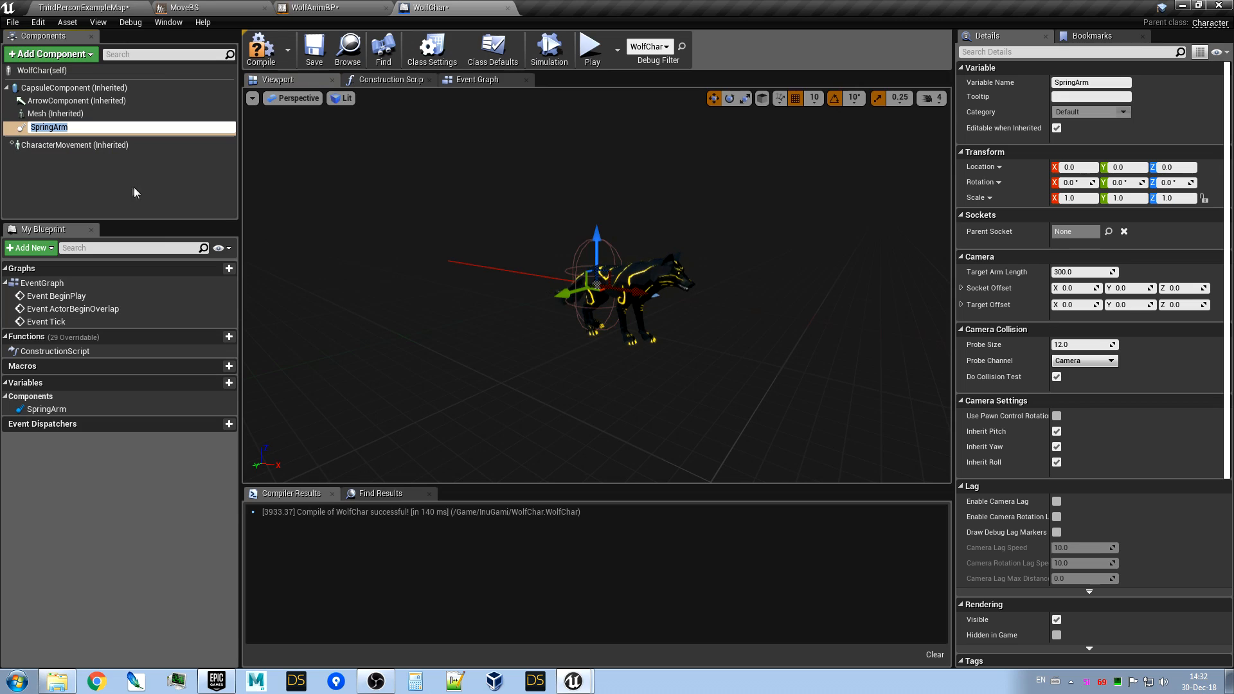
click(123, 170)
click(84, 180)
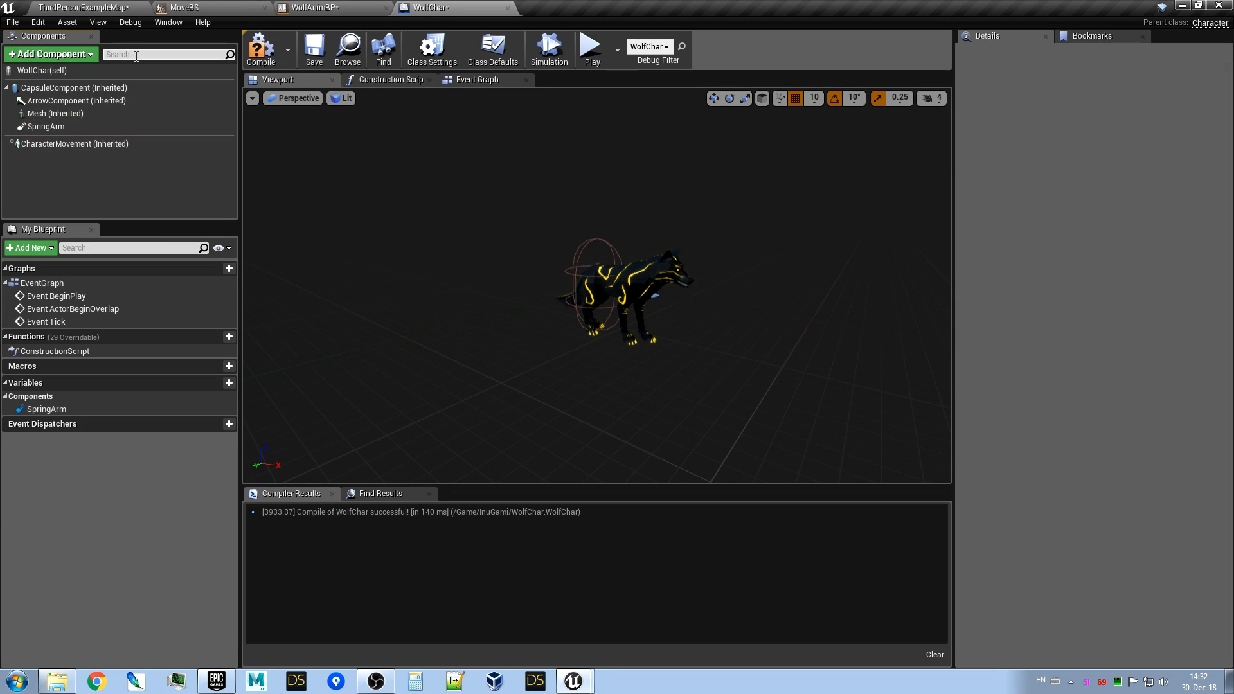
Add a Camera component to WolfChar with its default name and attach it to the SpringArm.
click(79, 55)
text(camera)
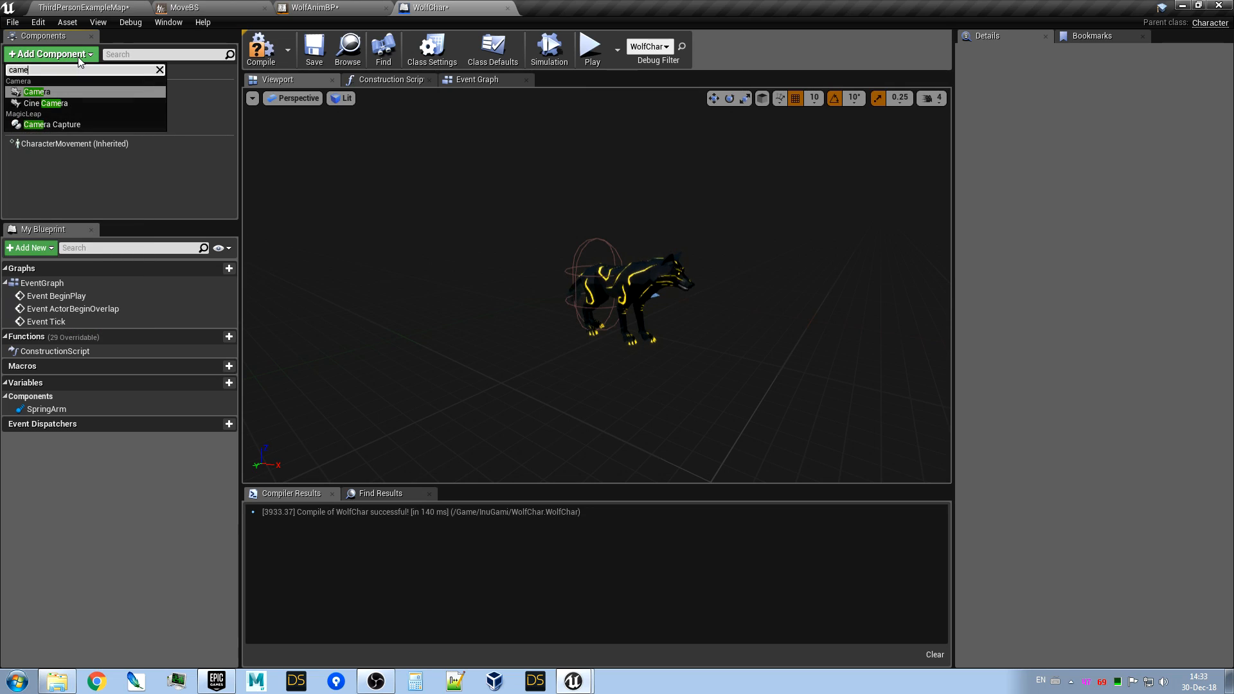
click(51, 92)
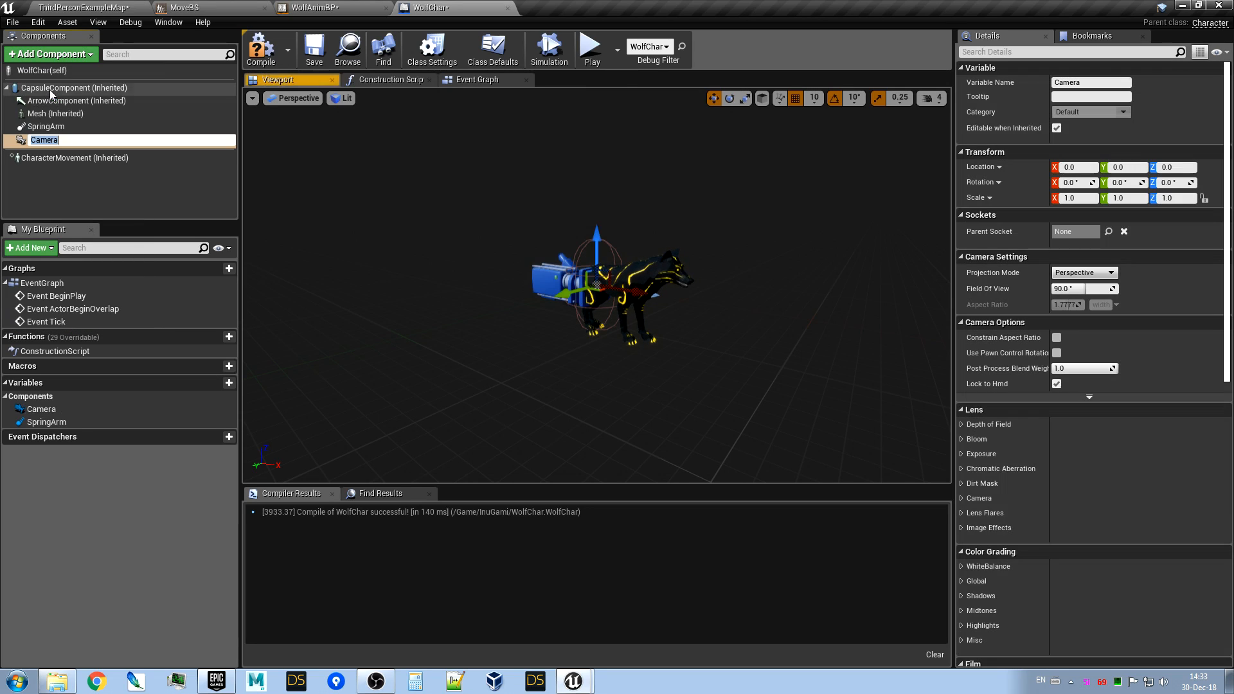
click(76, 166)
drag(56, 140, 65, 128)
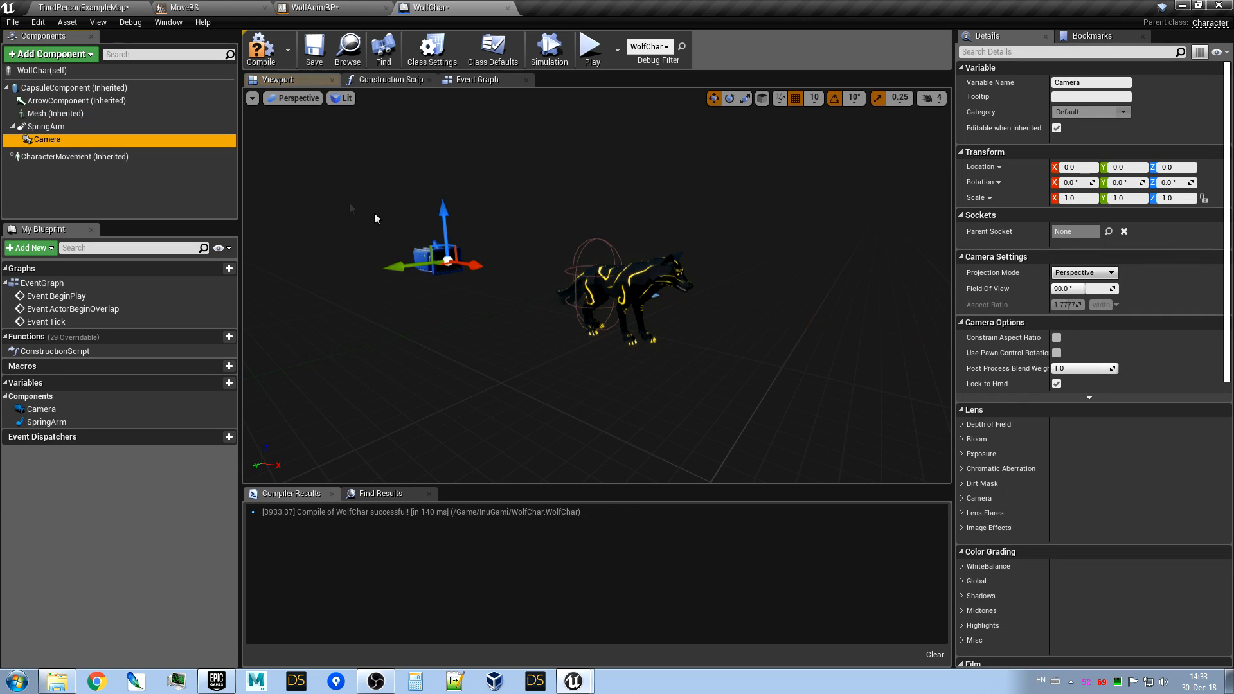
Raise the SpringArm to a Z location of 50 and compile WolfChar.
click(75, 129)
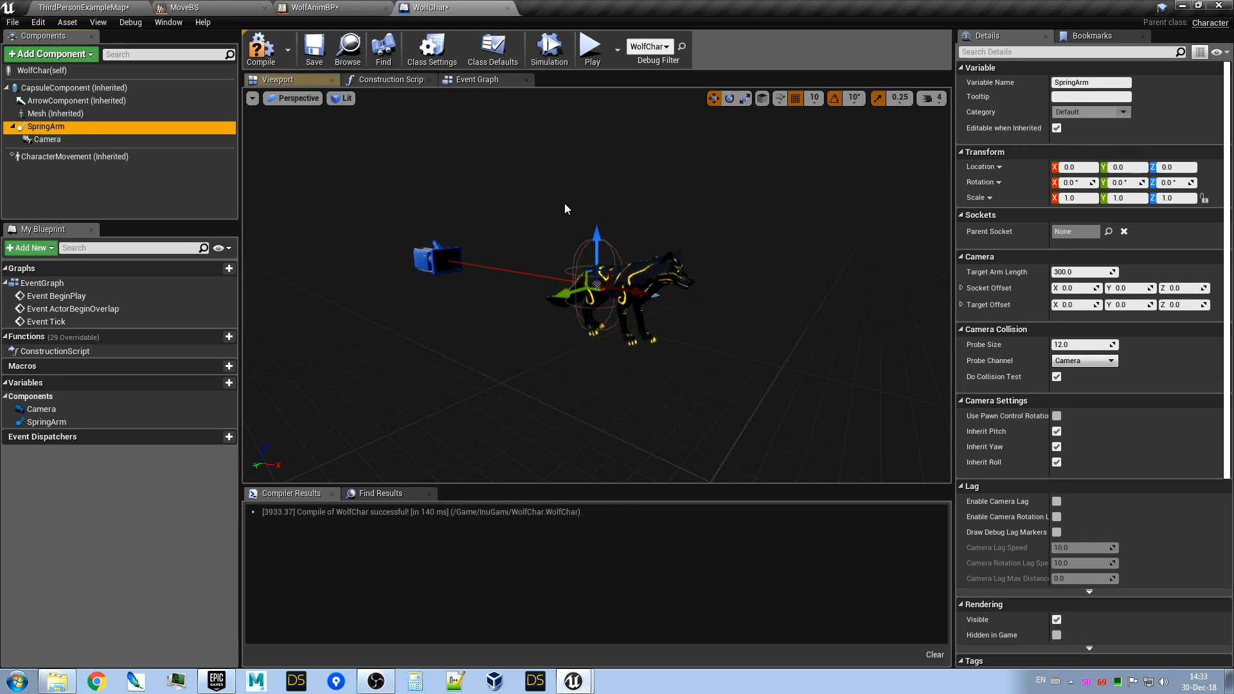
drag(597, 237, 601, 219)
click(261, 48)
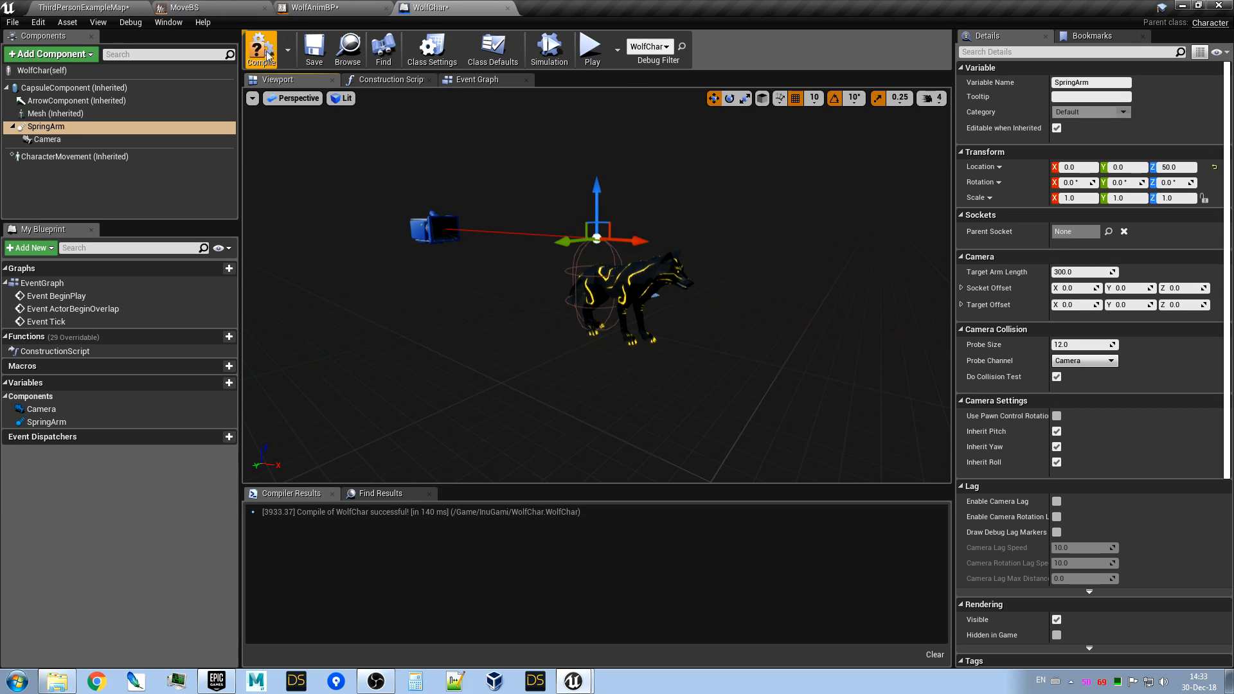
Run the game preview to check the wolf from its new spring-arm camera, and end the preview.
click(588, 51)
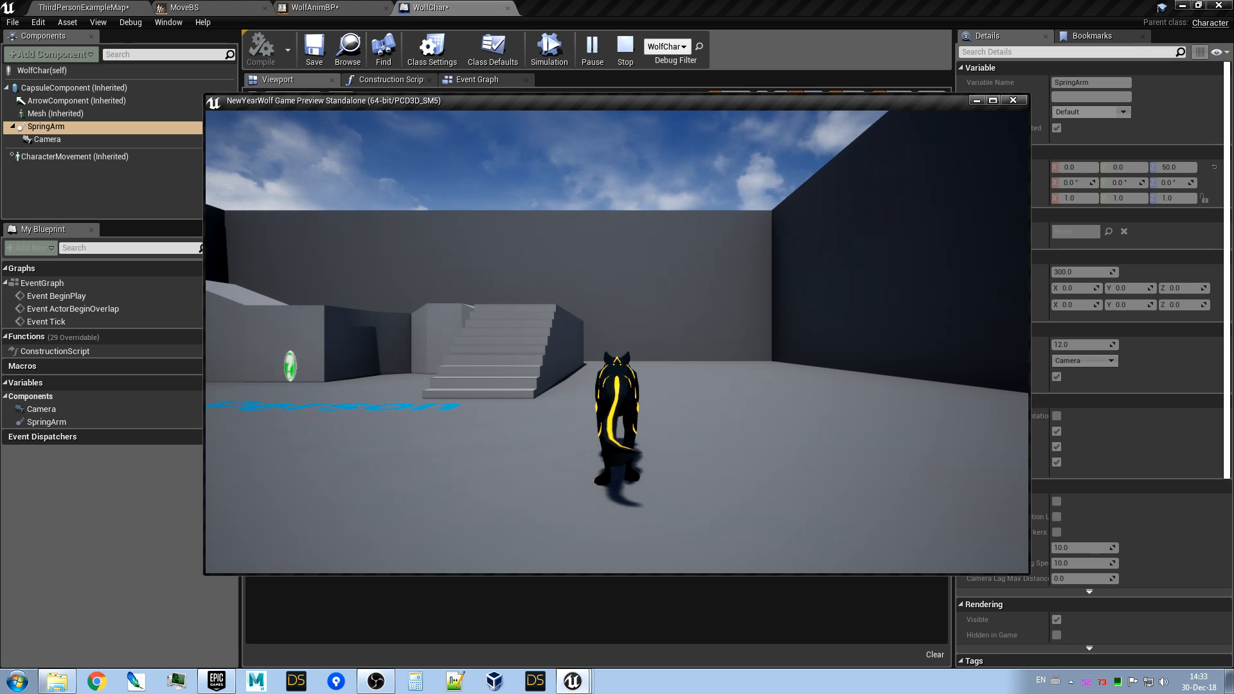
key(Escape)
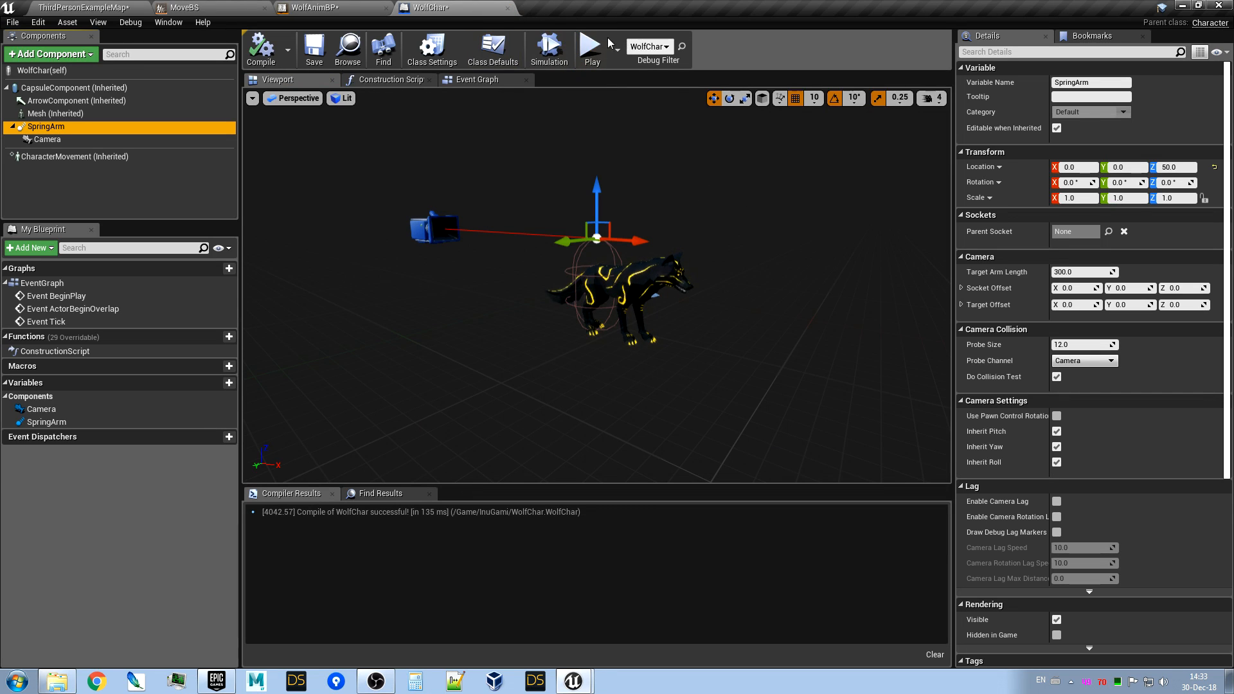
Show WolfChar's event graph, and open the ThirdPersonCharacter blueprint from the ThirdPersonBP/Blueprints folder.
click(491, 82)
scroll(538, 274, down, 4)
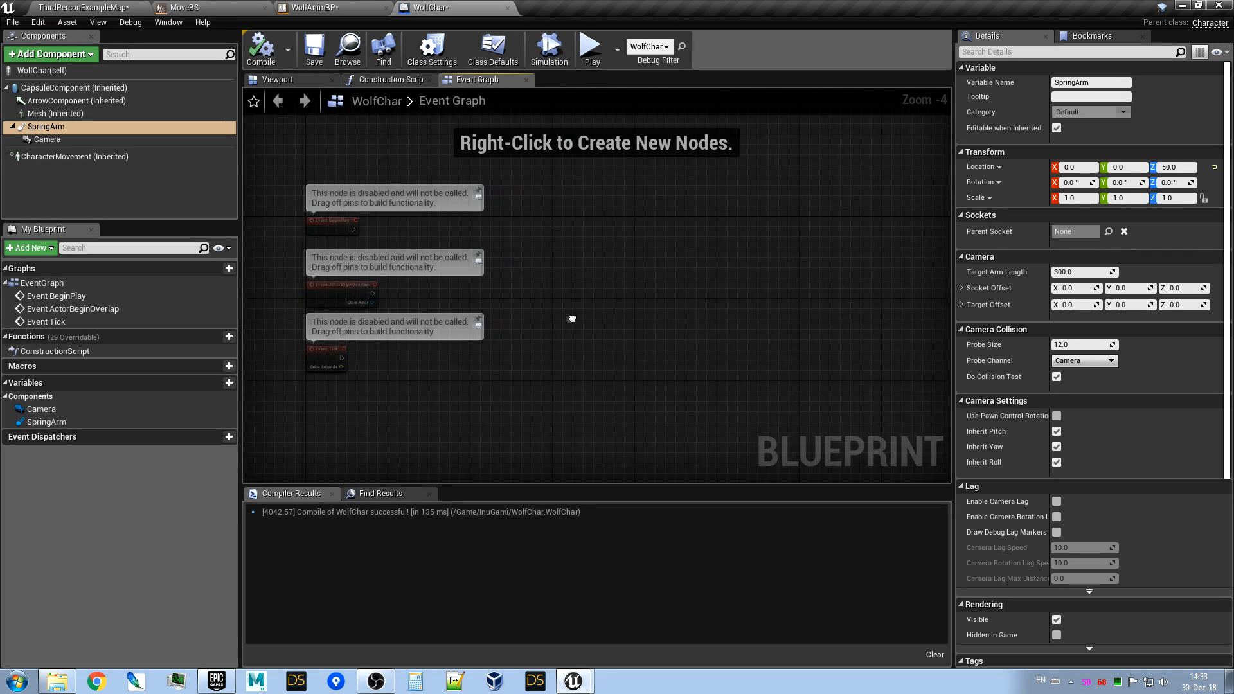
click(101, 6)
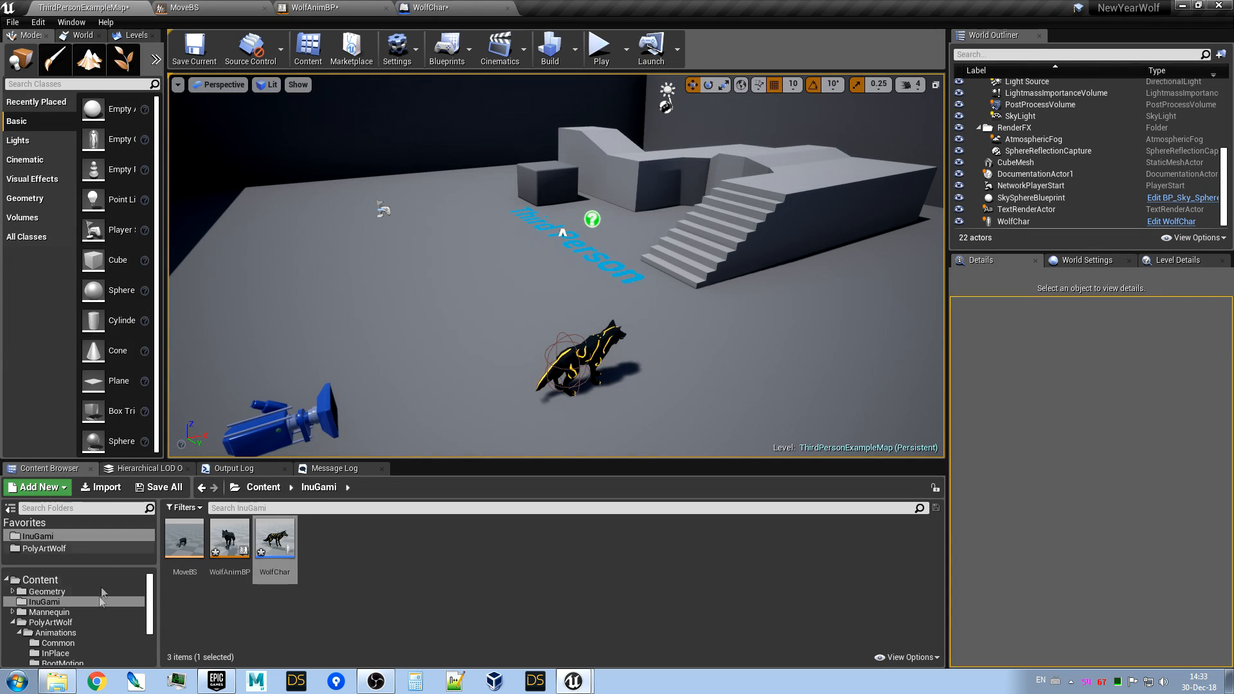
scroll(148, 617, down, 3)
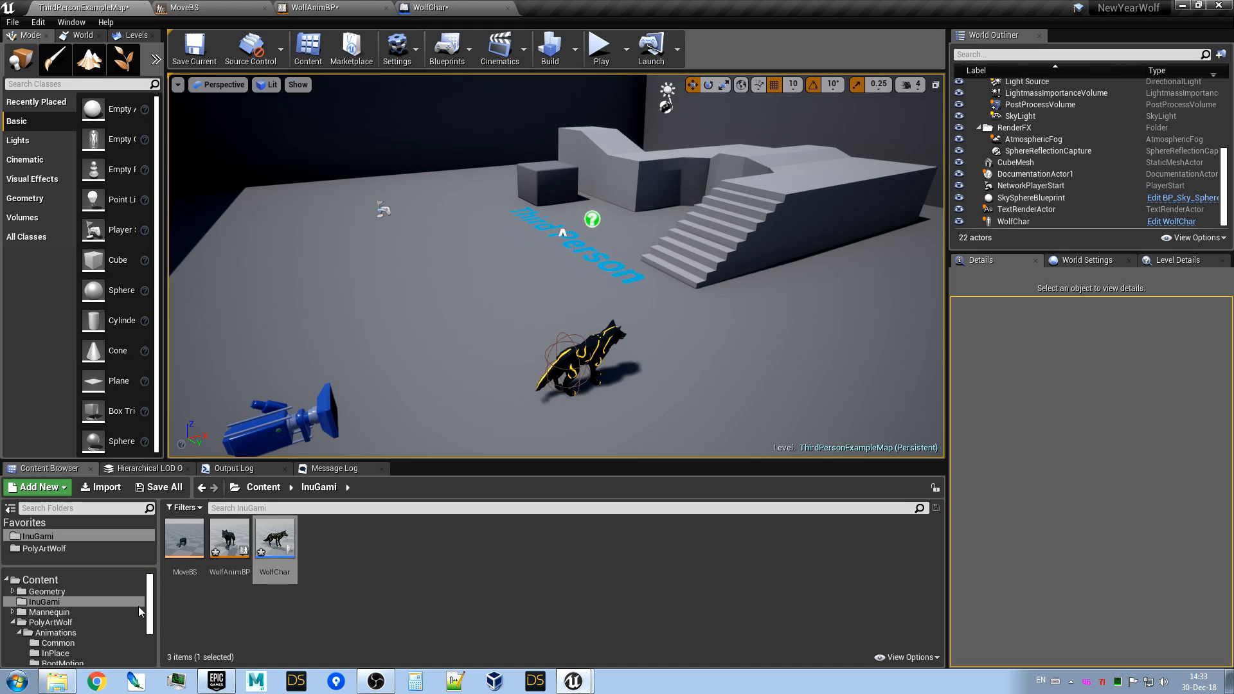
click(71, 660)
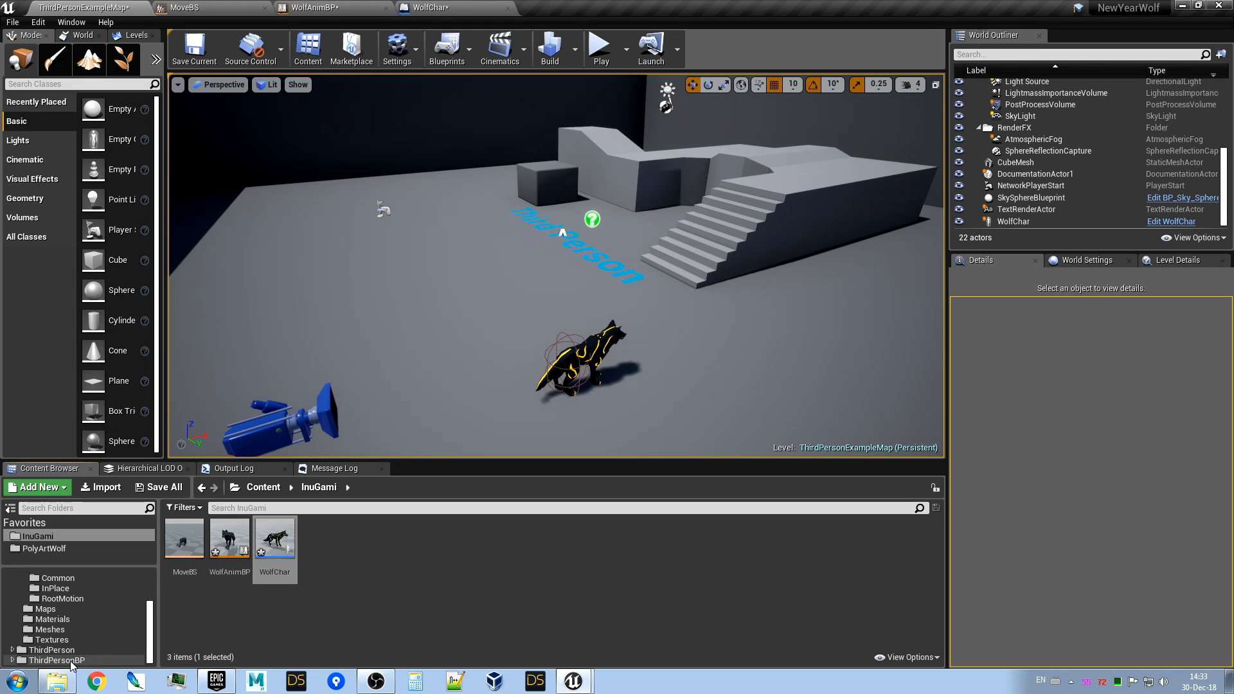
double_click(184, 539)
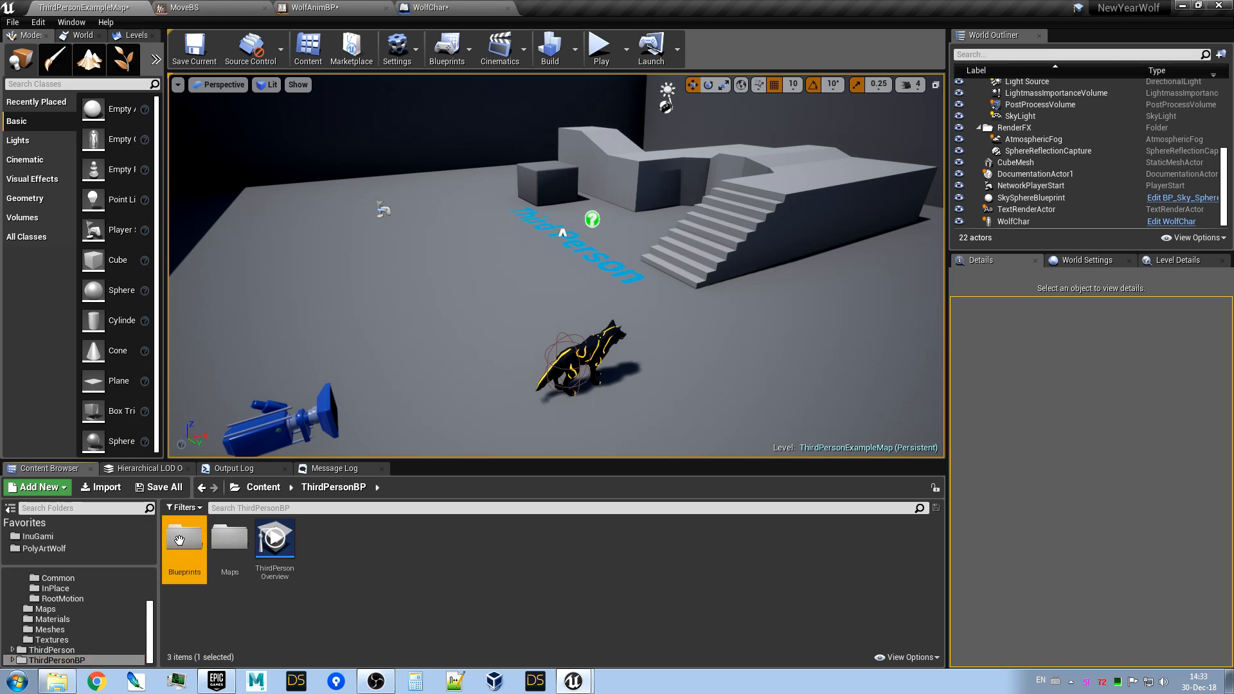
click(182, 534)
double_click(181, 532)
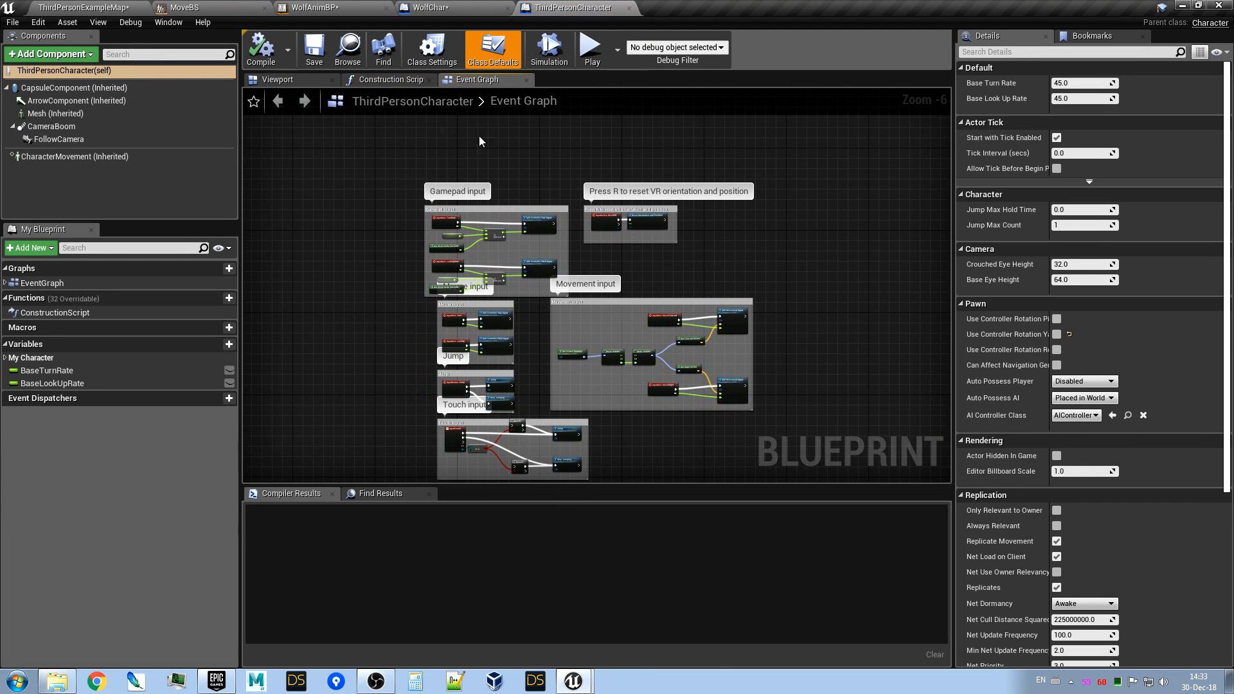
Look over ThirdPersonCharacter's event graph and bring up the project's Engine Input settings, docked with the other editor windows.
scroll(403, 214, up, 4)
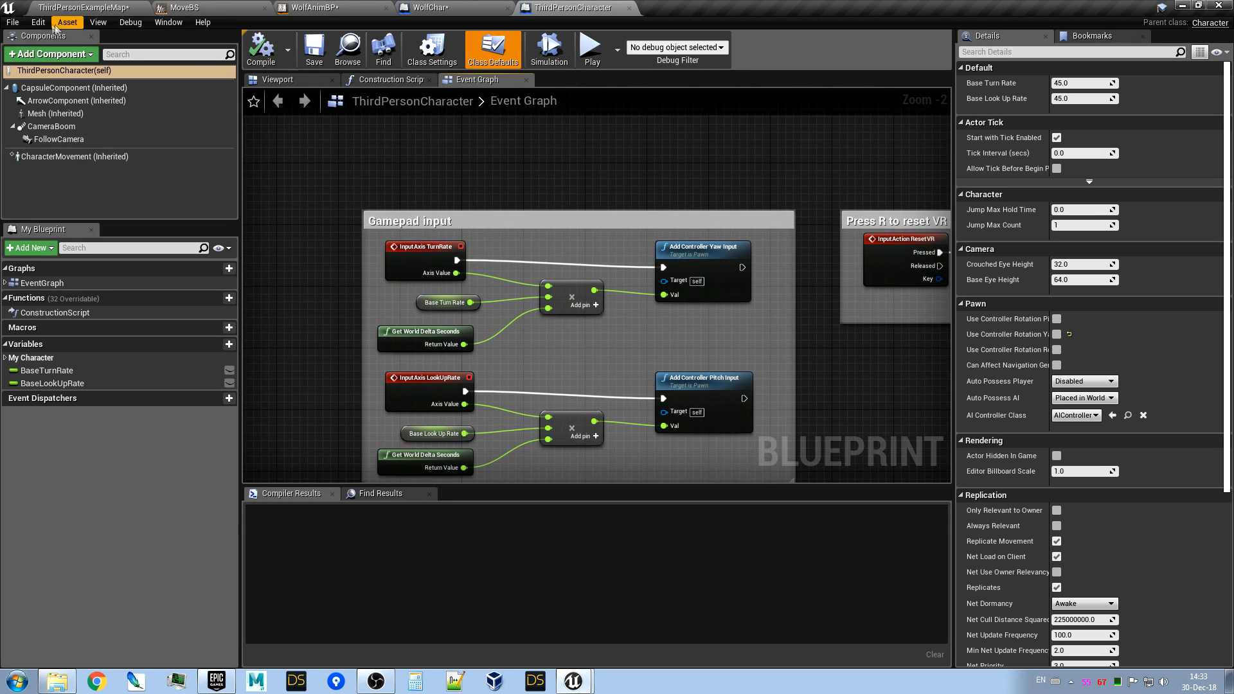
scroll(629, 179, down, 1)
scroll(681, 193, down, 1)
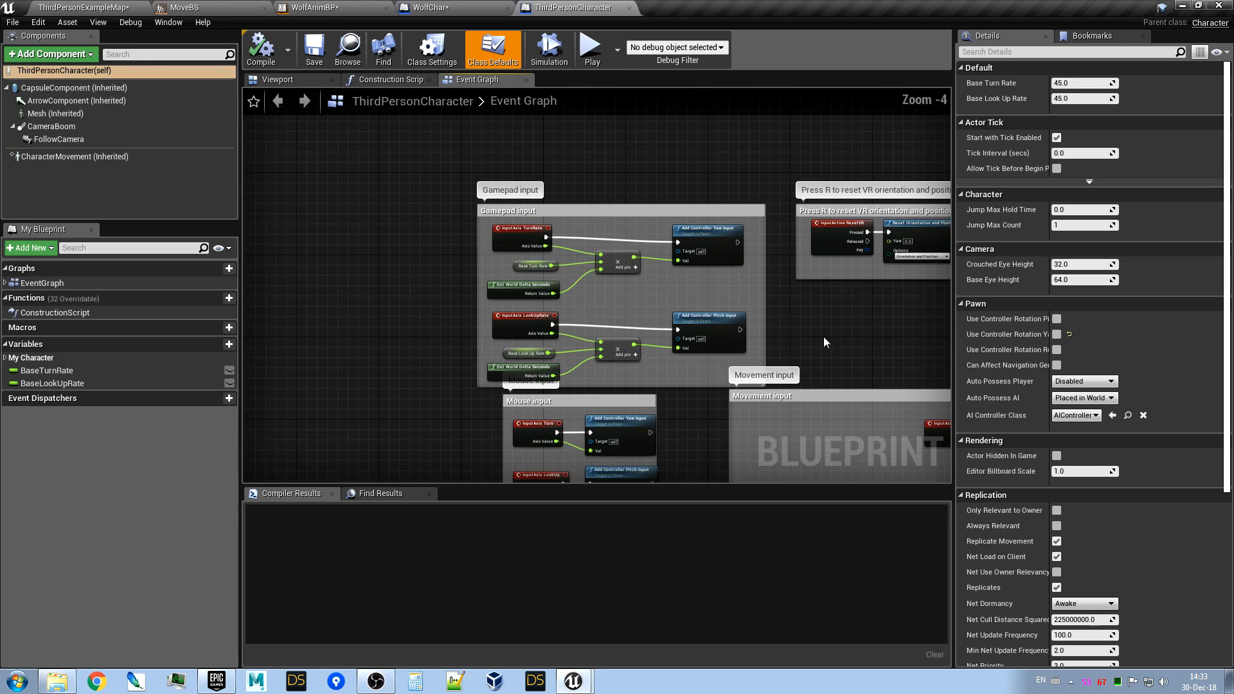
click(38, 23)
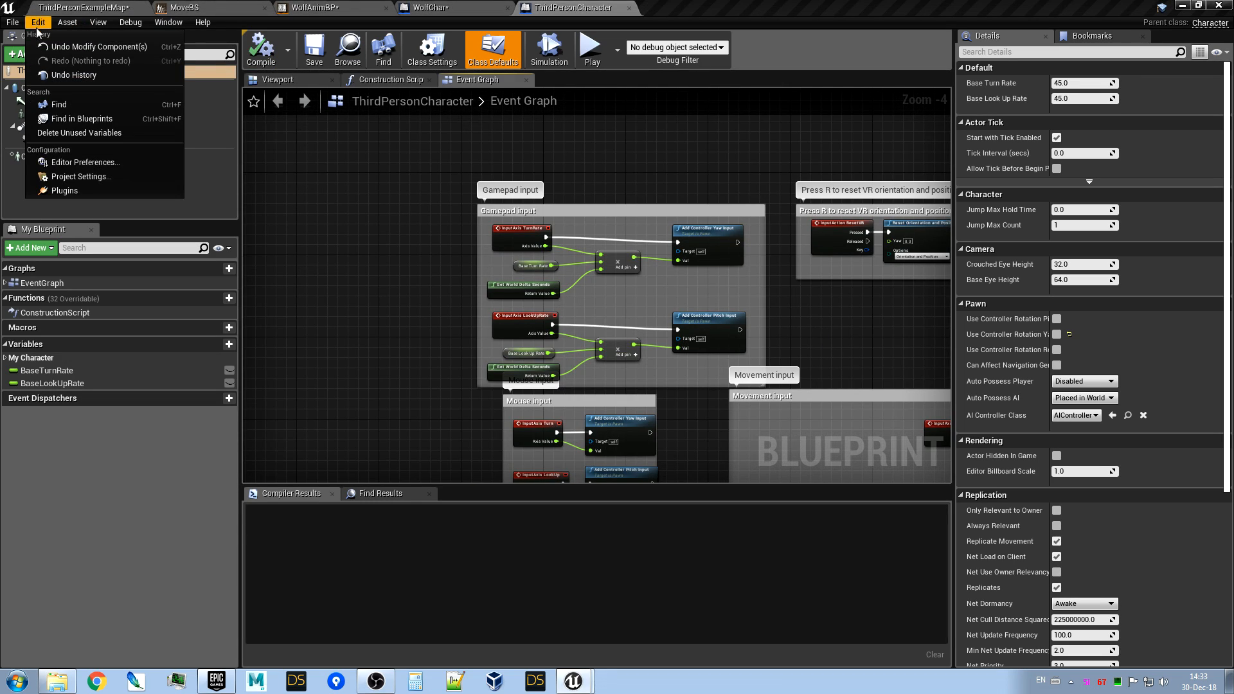
click(94, 178)
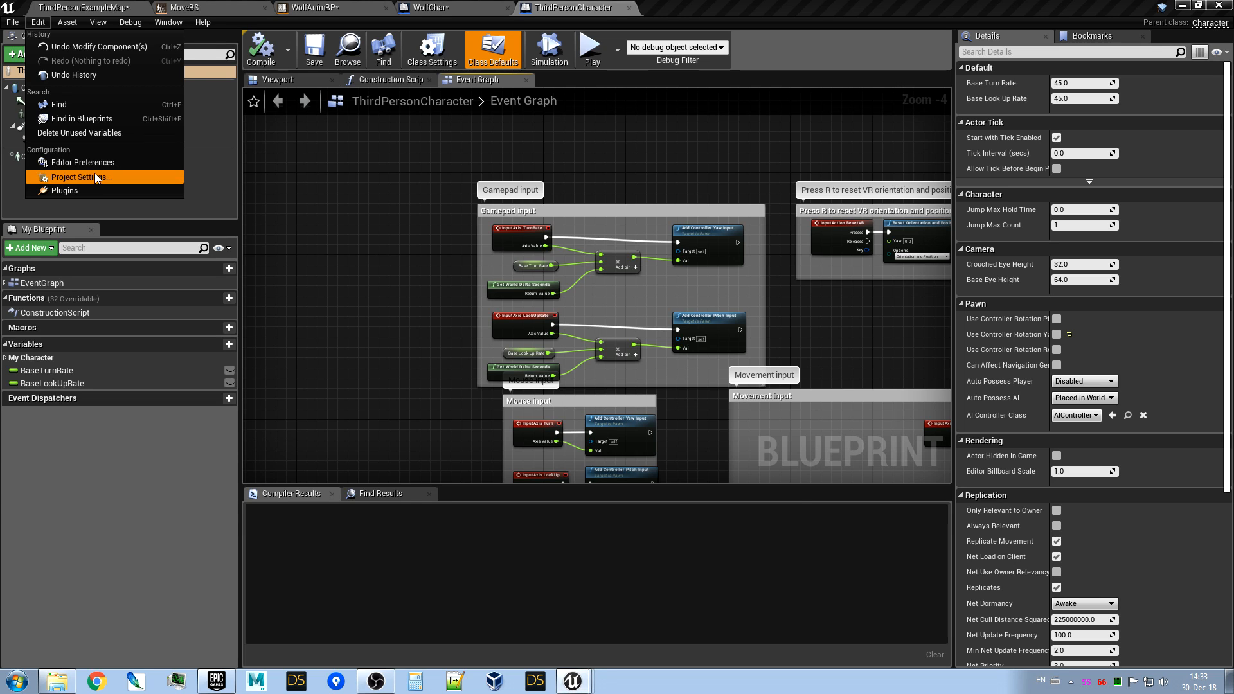
drag(364, 203, 392, 8)
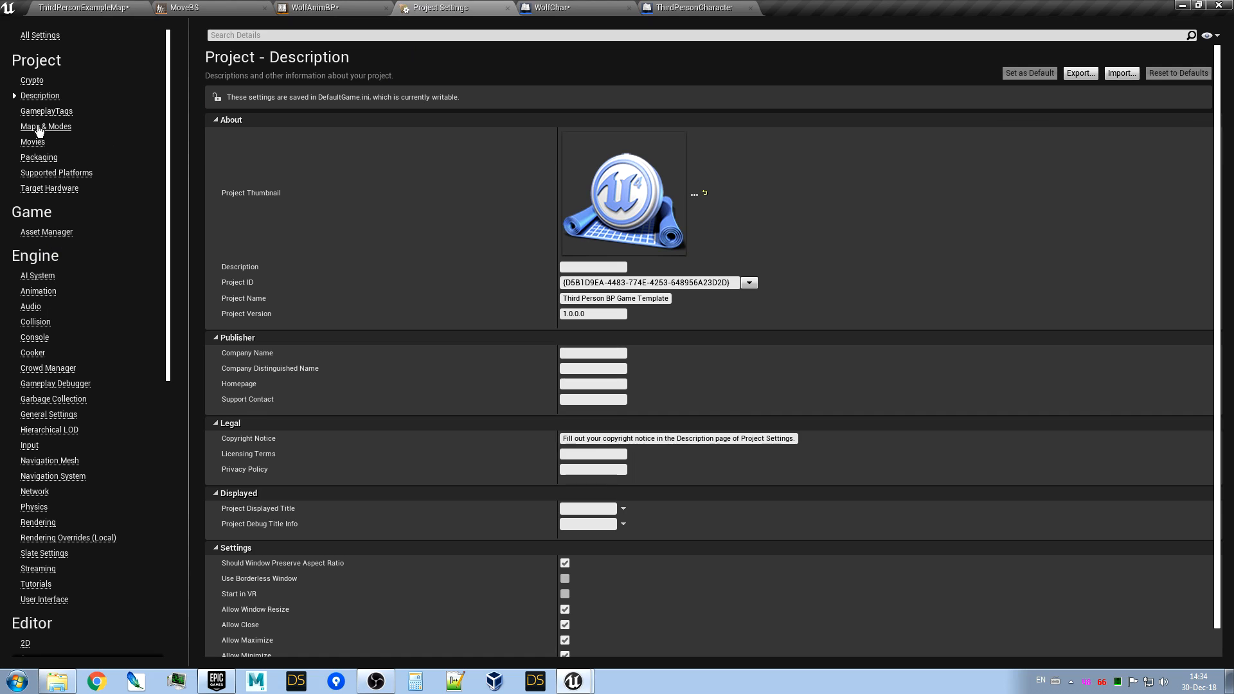
click(29, 446)
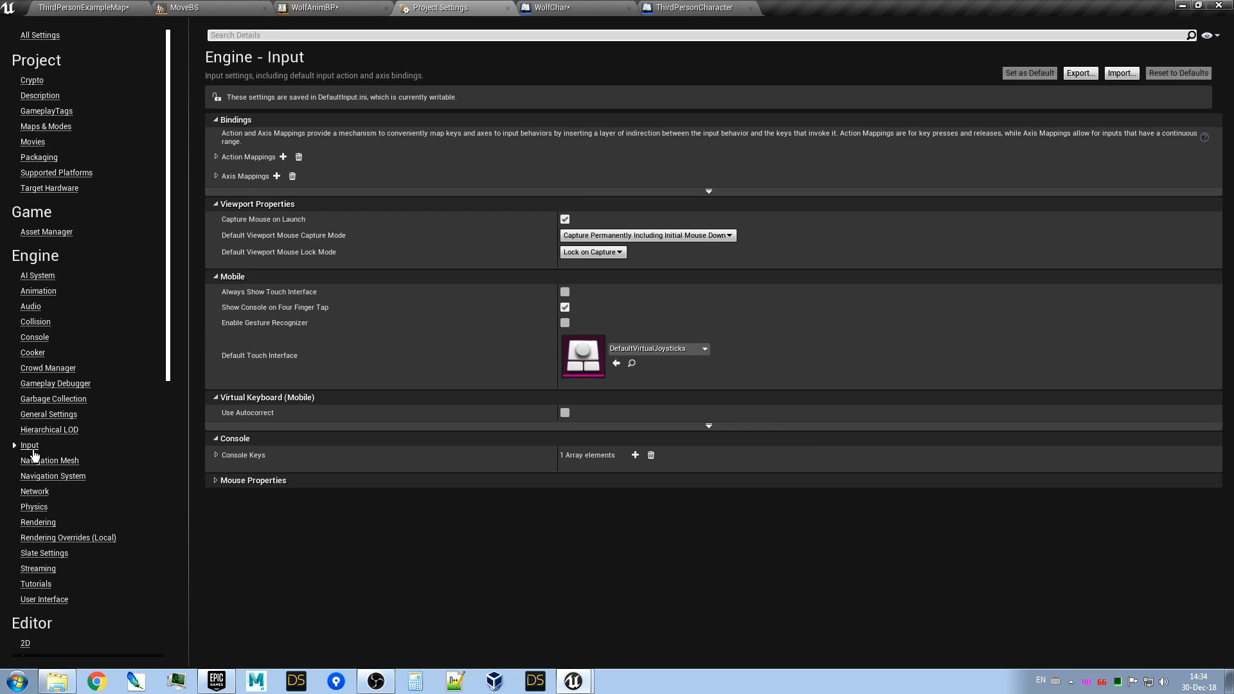
Examine the key bindings and scales of the MoveForward, Turn and TurnRate axis mappings.
click(216, 176)
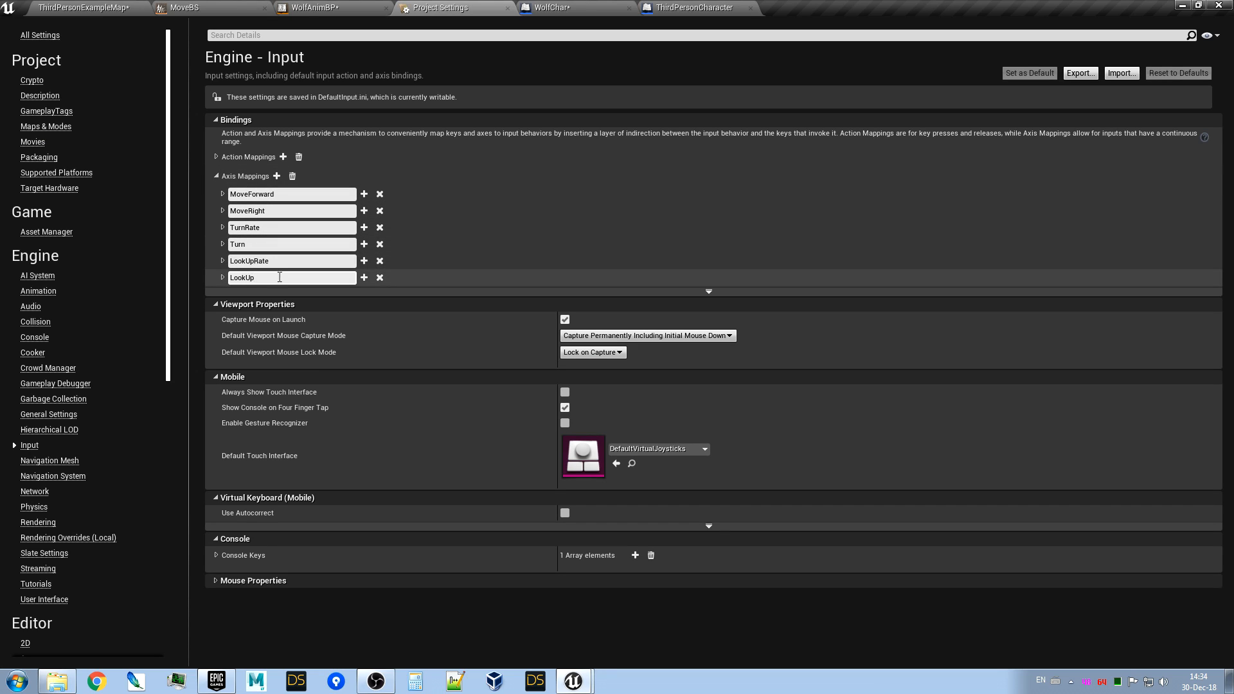
click(223, 194)
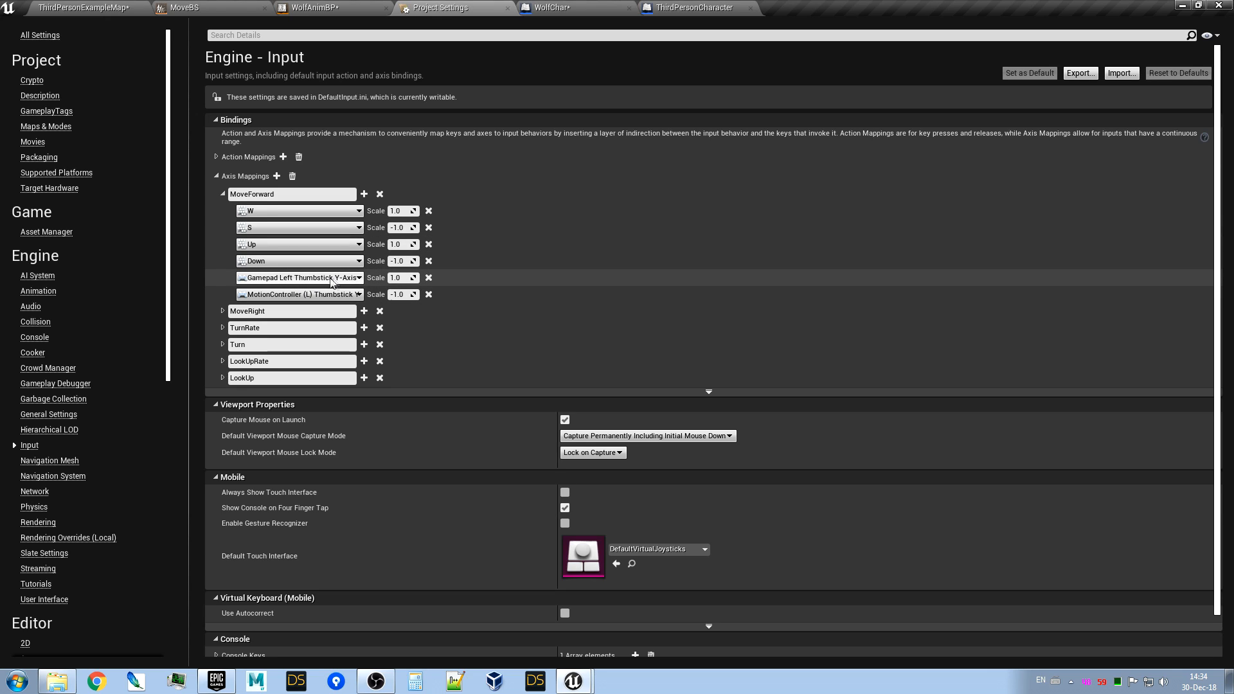
click(222, 344)
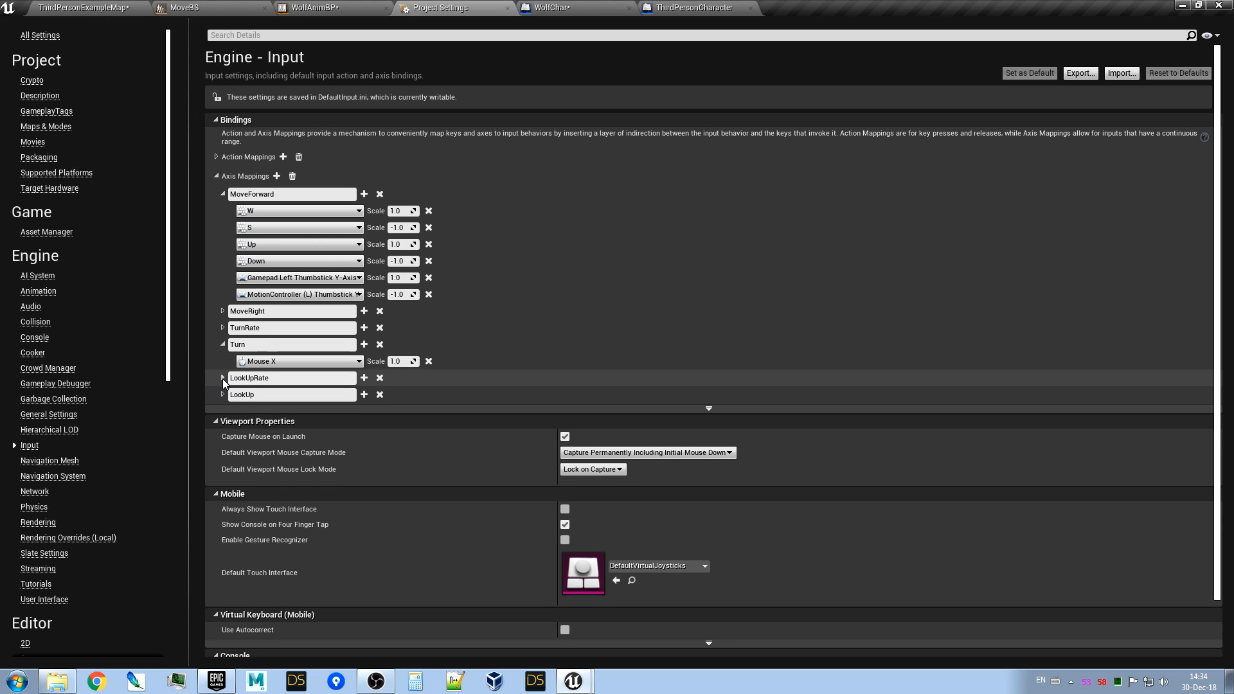
click(222, 329)
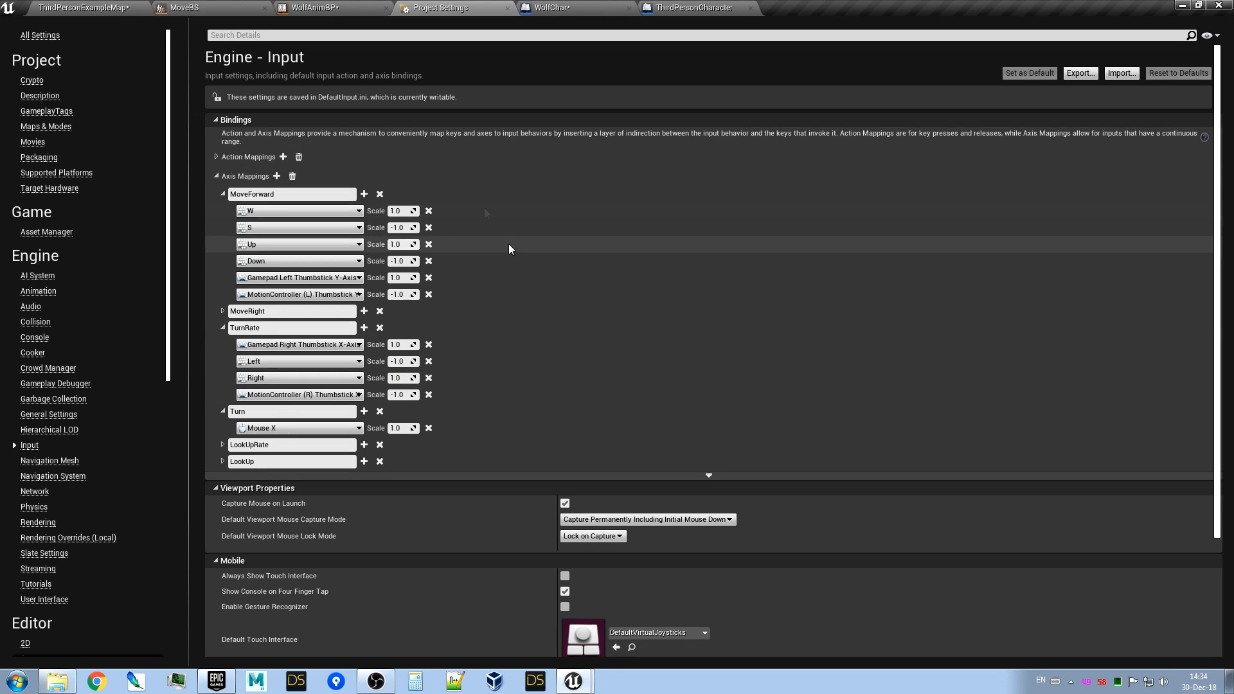
Return to ThirdPersonCharacter's event graph and select the Gamepad input comment group with its nodes.
click(359, 7)
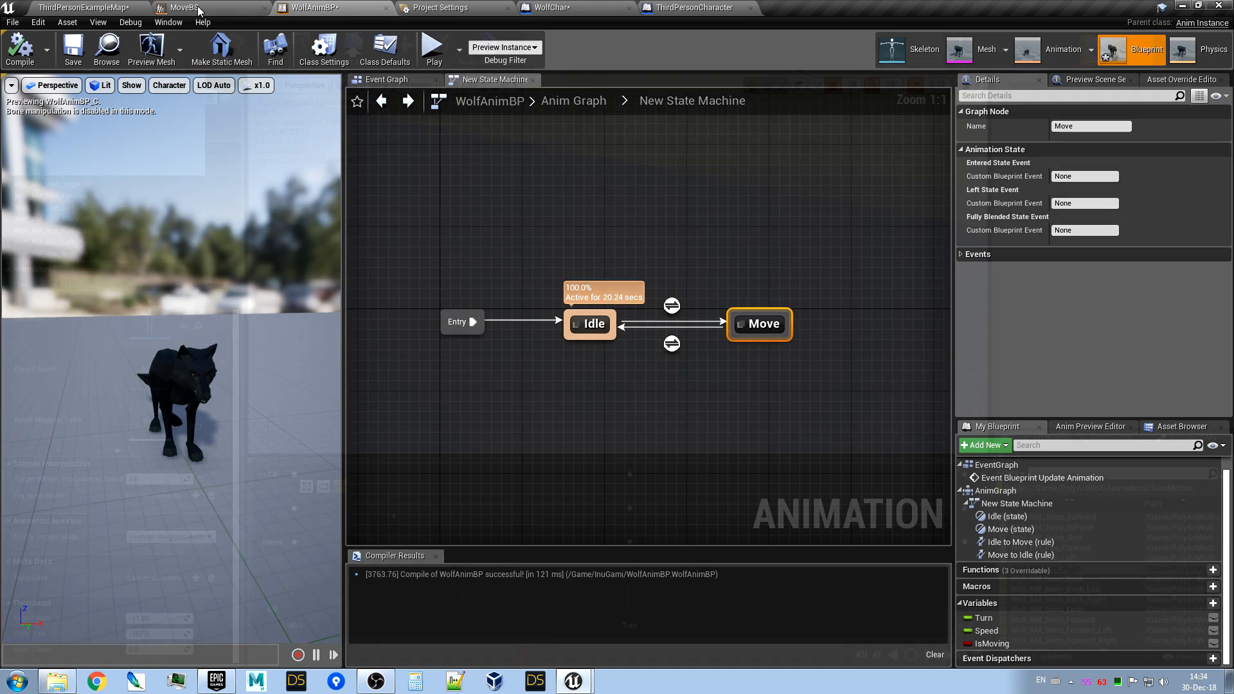
click(193, 7)
click(683, 6)
scroll(665, 223, down, 4)
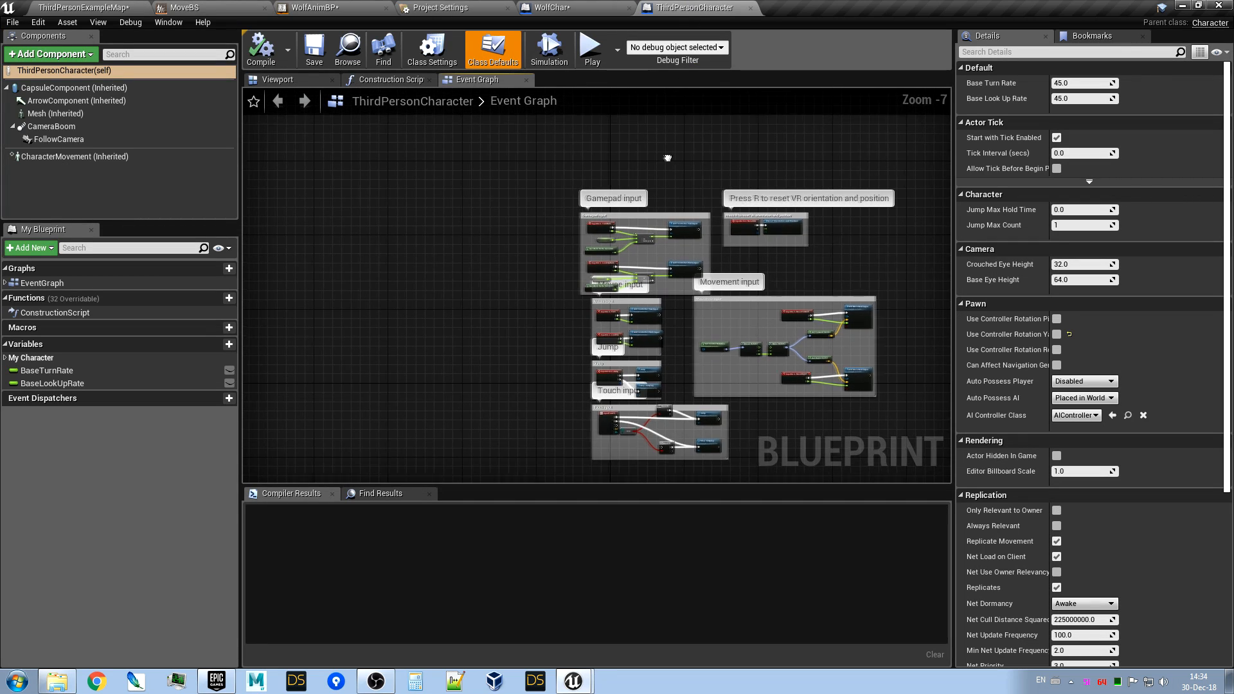
right_drag(667, 158, 507, 157)
scroll(427, 152, up, 3)
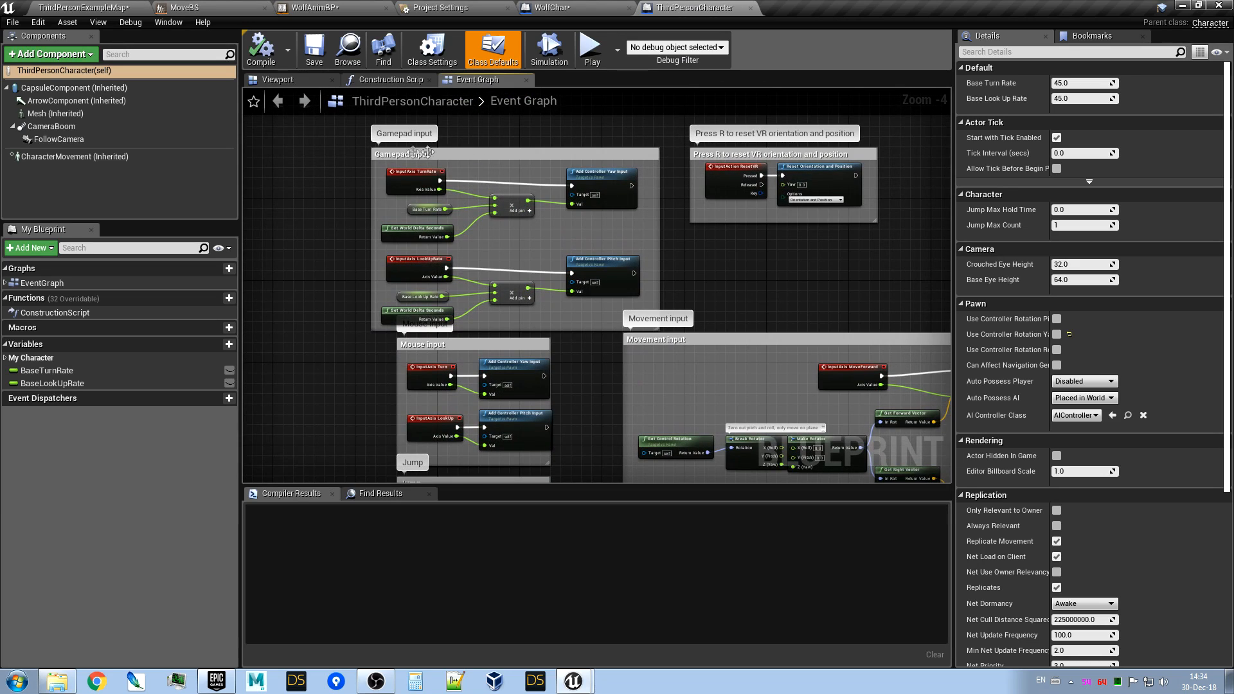
scroll(492, 189, up, 2)
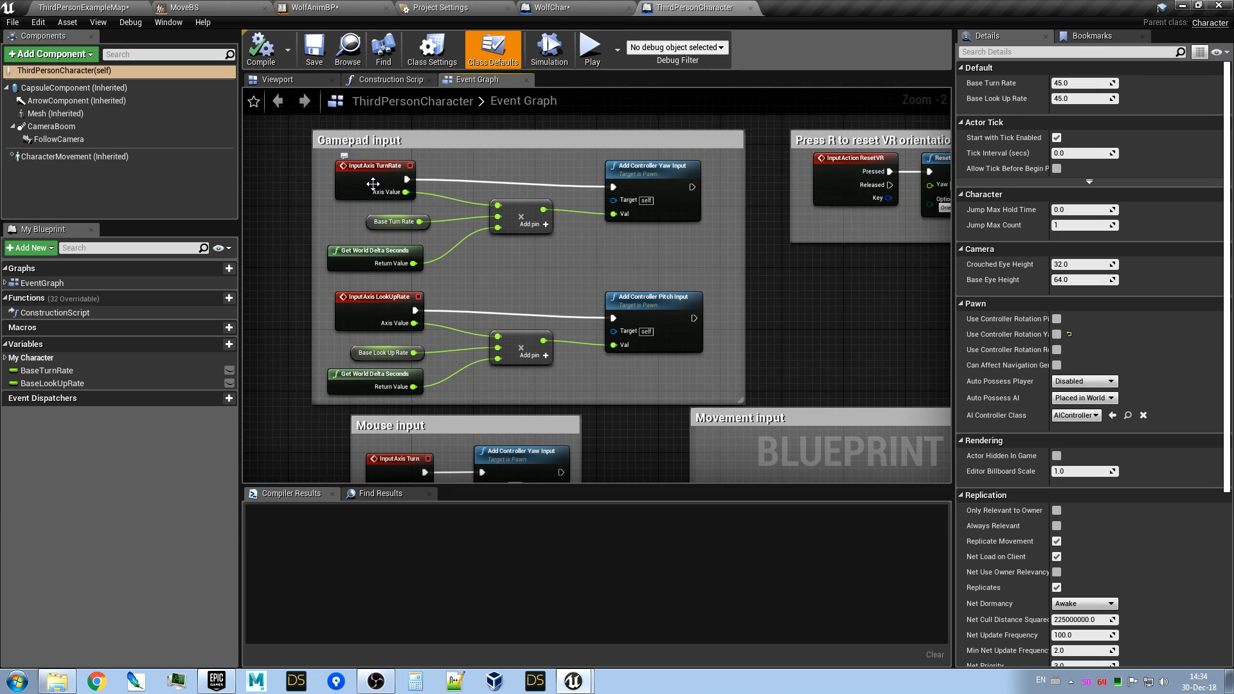
scroll(373, 184, down, 1)
drag(288, 121, 716, 343)
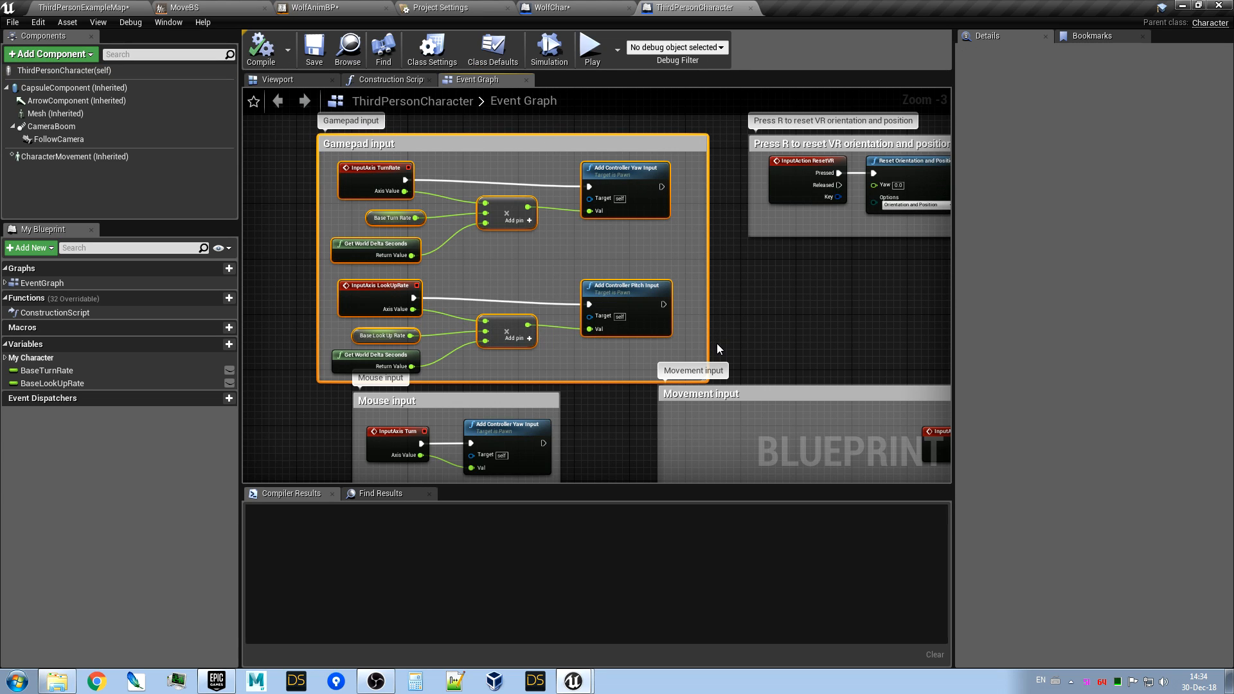
Add the Mouse input and Movement input groups with their nodes to the selection and copy everything selected.
scroll(716, 343, down, 2)
right_drag(458, 387, 358, 258)
scroll(423, 283, up, 2)
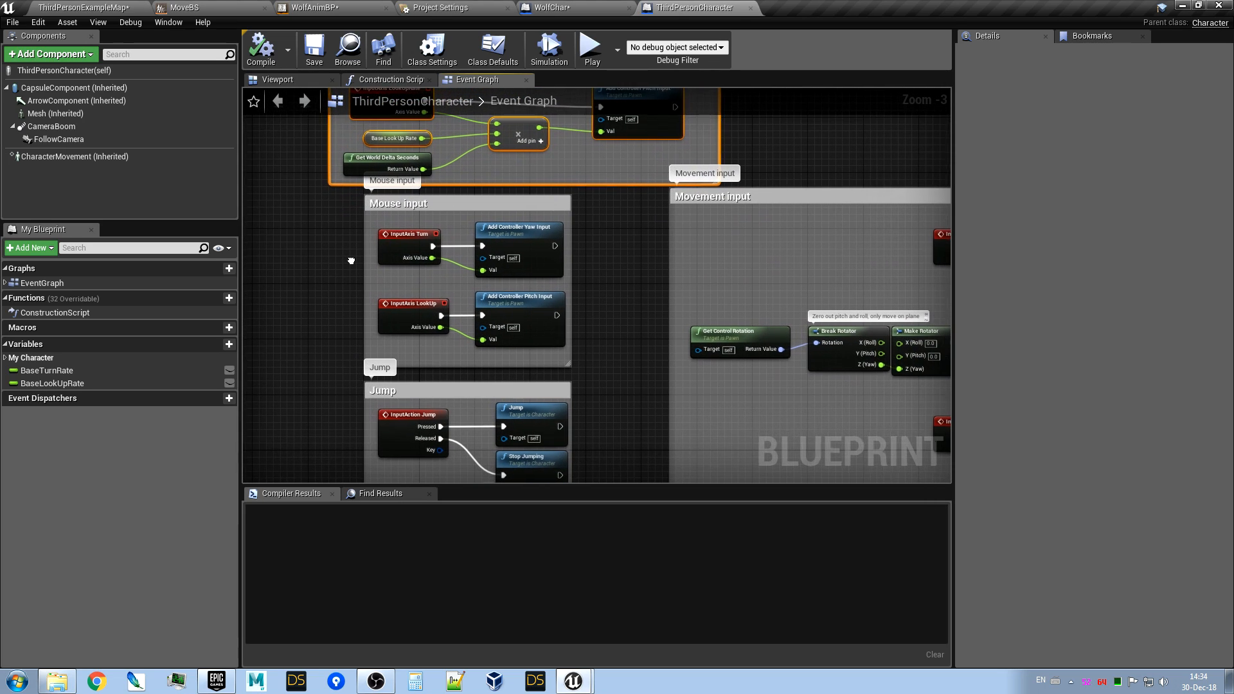
drag(330, 205, 581, 333)
right_drag(603, 356, 435, 311)
scroll(394, 334, down, 1)
drag(454, 206, 883, 391)
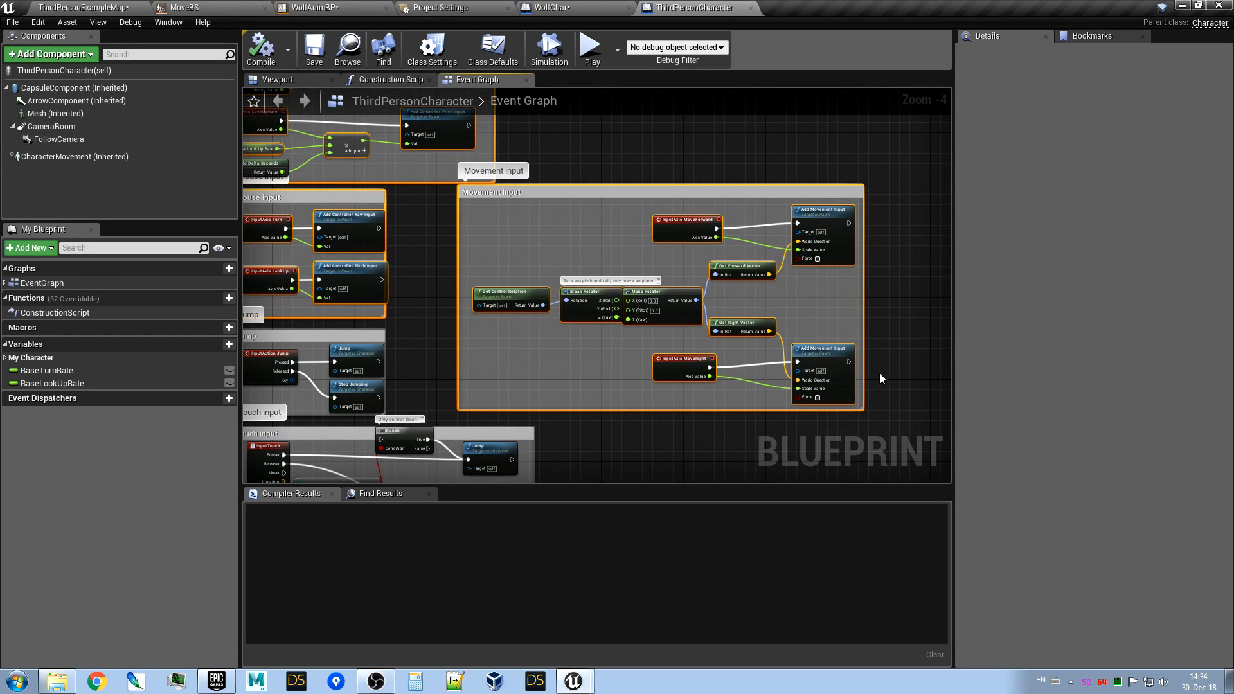
Paste the copied gamepad, mouse and movement input groups into WolfChar's event graph, beside the disabled event nodes.
click(576, 7)
scroll(597, 189, down, 2)
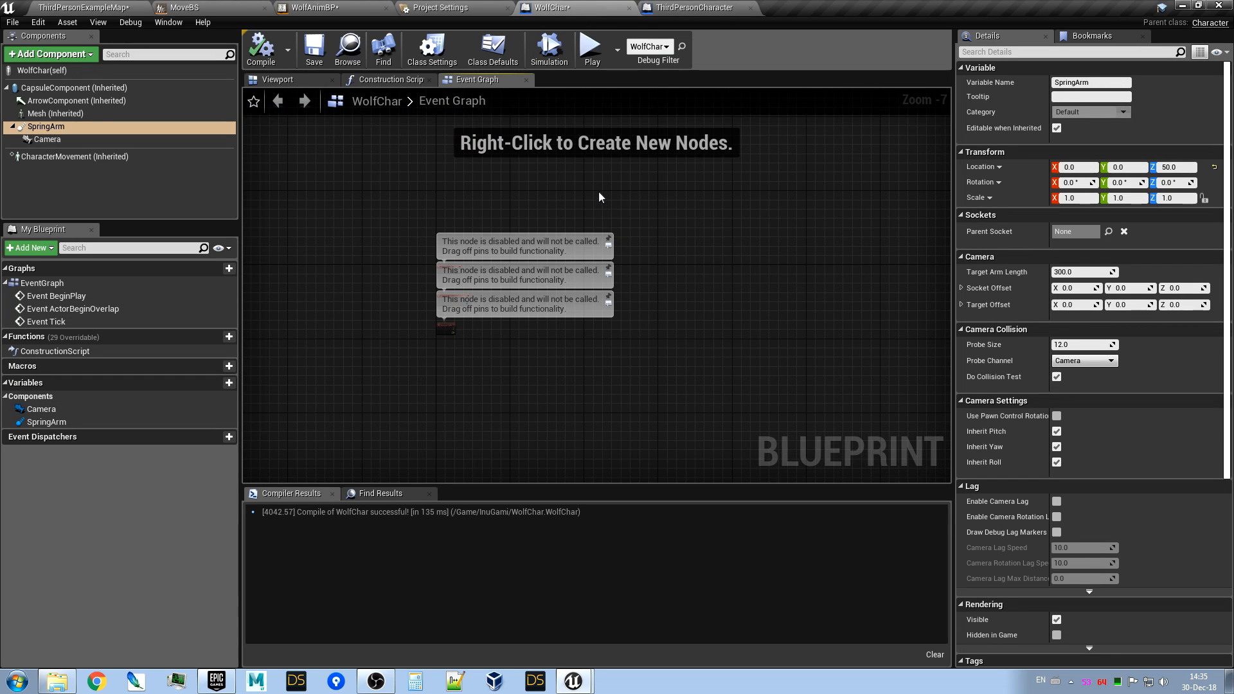
key(ctrl+v)
drag(669, 207, 787, 306)
scroll(699, 241, up, 4)
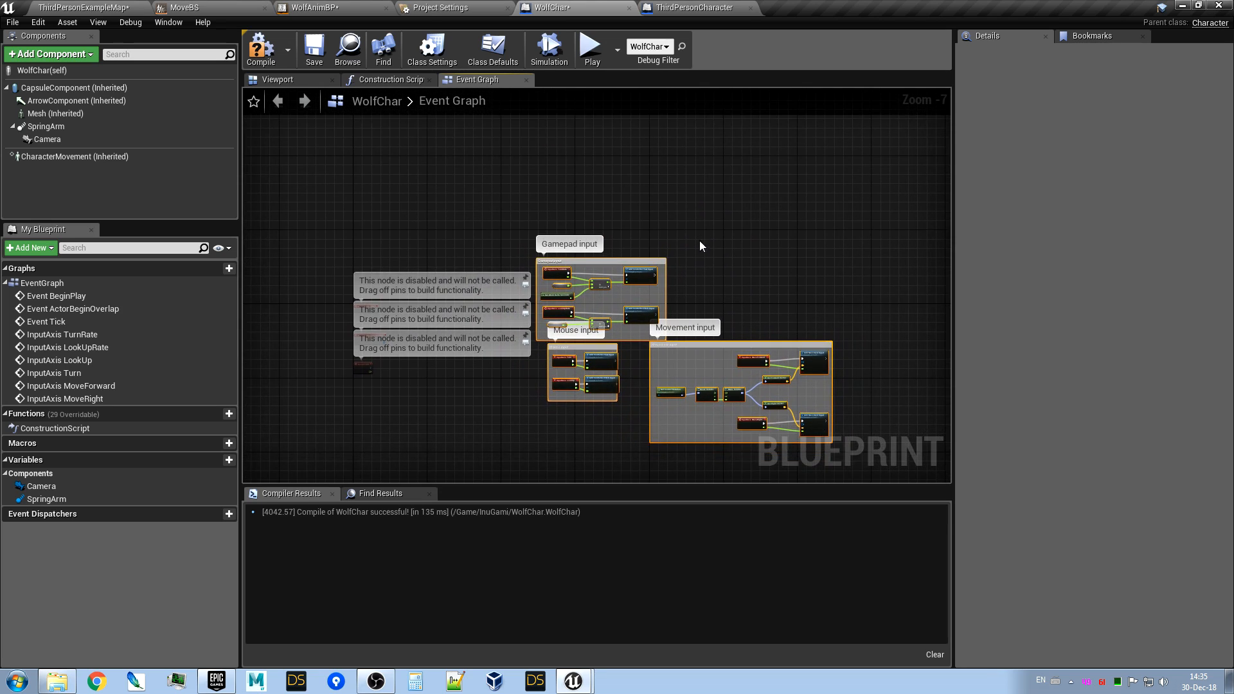
scroll(724, 156, down, 3)
click(748, 315)
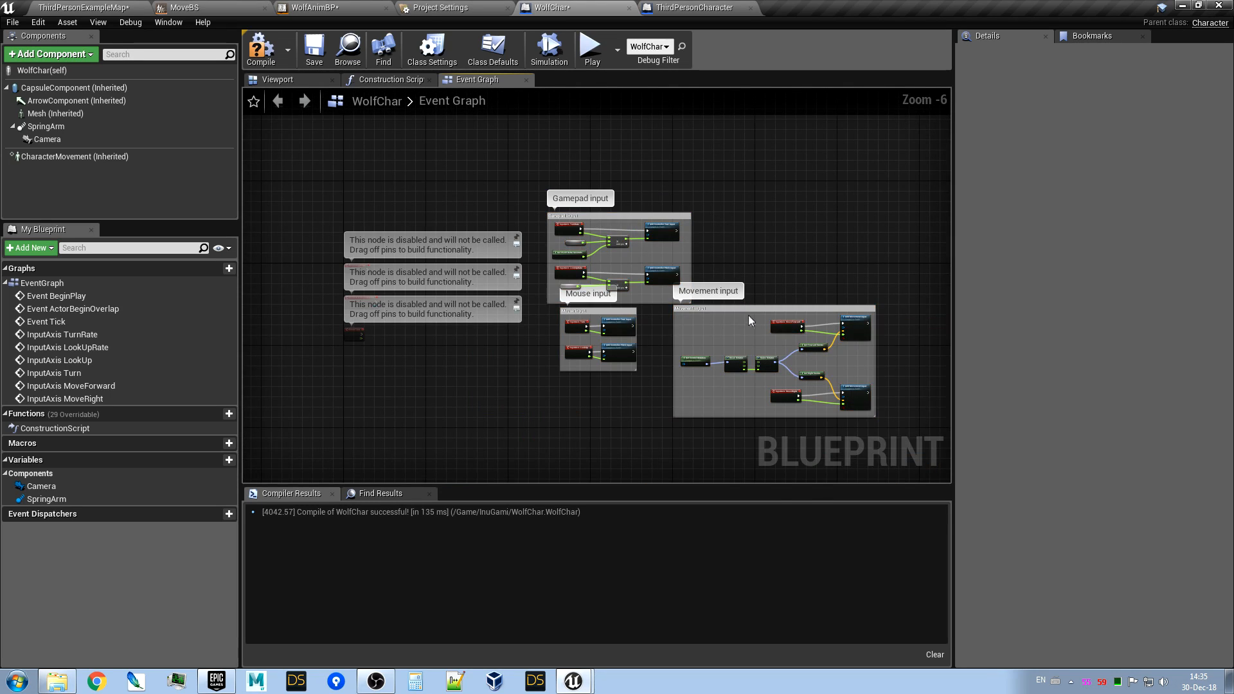
Move the Movement input group below the Mouse input group and shift the Gamepad input group slightly upward.
drag(748, 315, 615, 396)
click(590, 316)
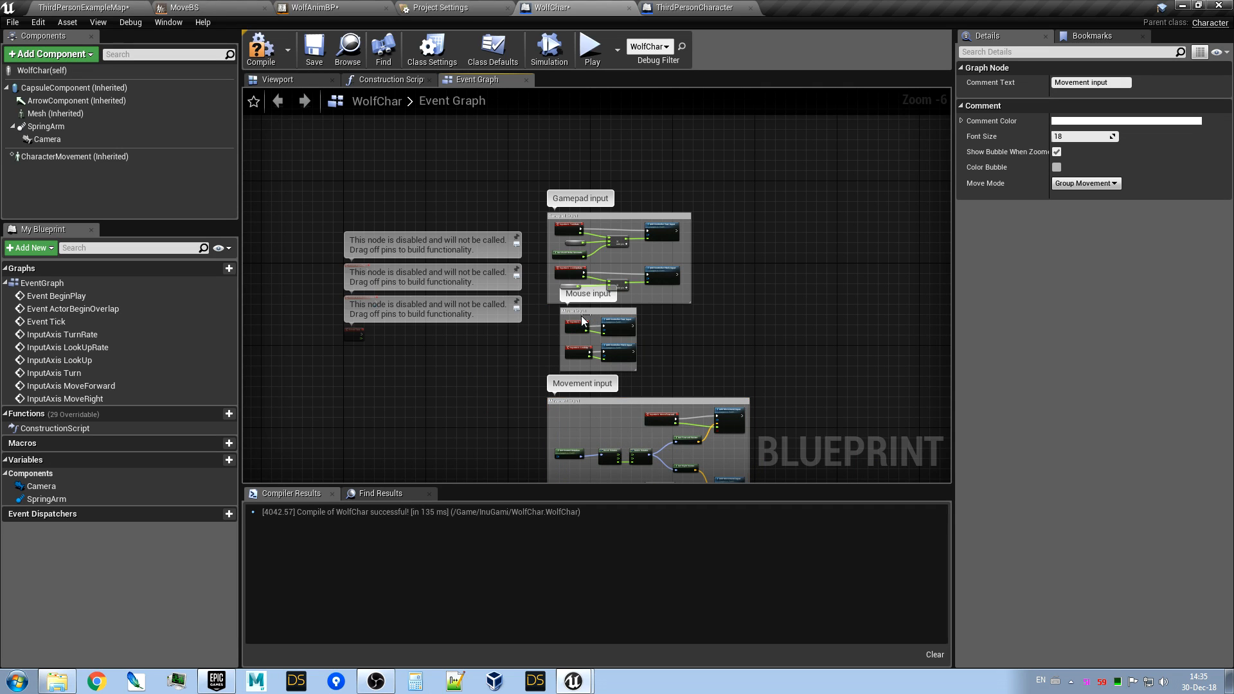
scroll(697, 307, up, 4)
right_drag(746, 219, 899, 365)
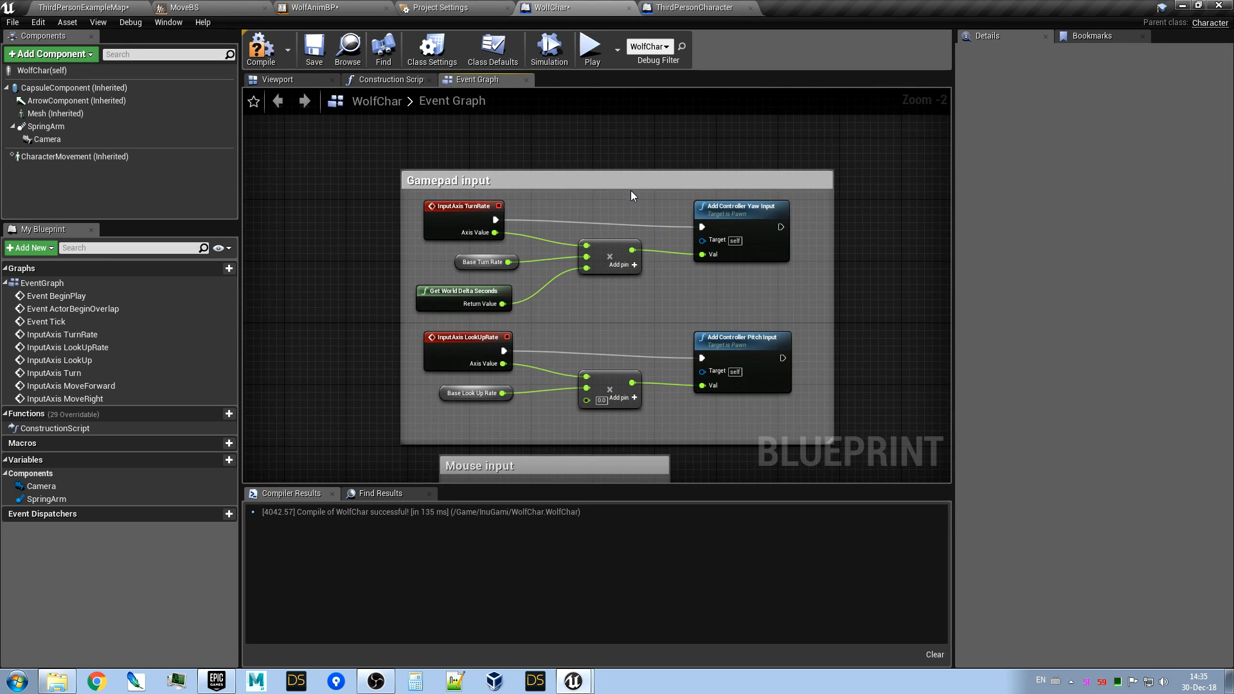
drag(621, 180, 662, 152)
Create the missing BaseTurnRate variable in WolfChar from the pasted Base Turn Rate node.
right_drag(446, 198, 428, 221)
scroll(590, 241, up, 2)
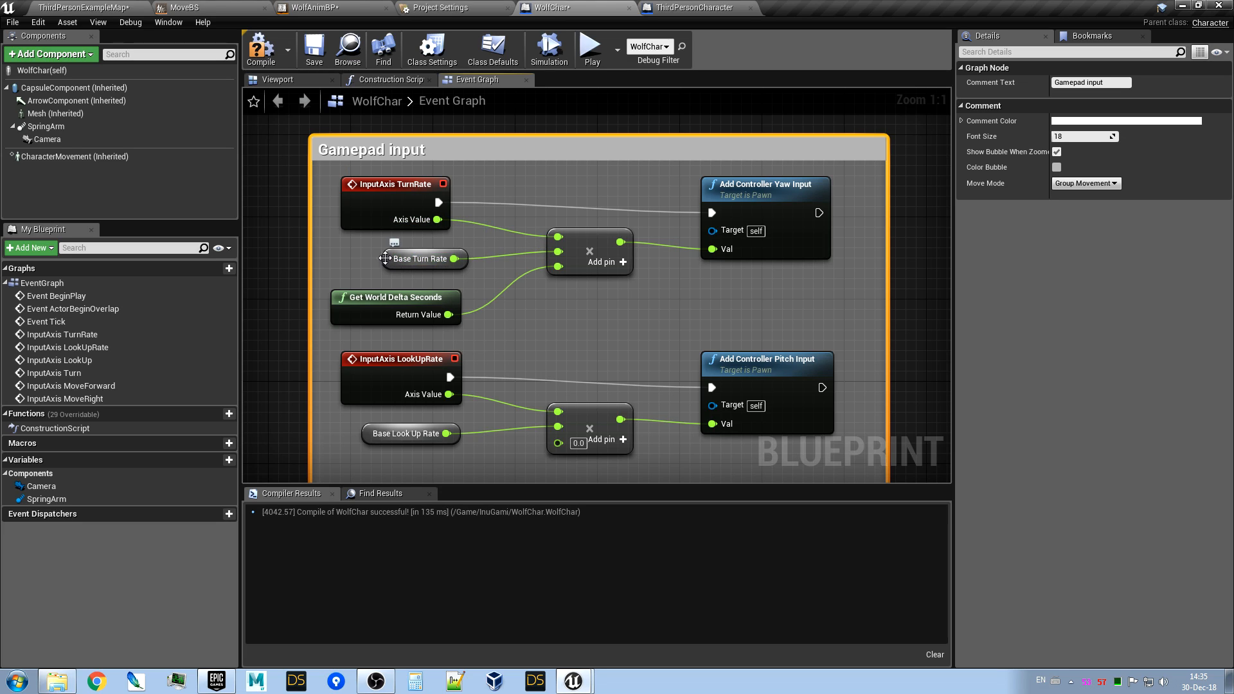
click(431, 254)
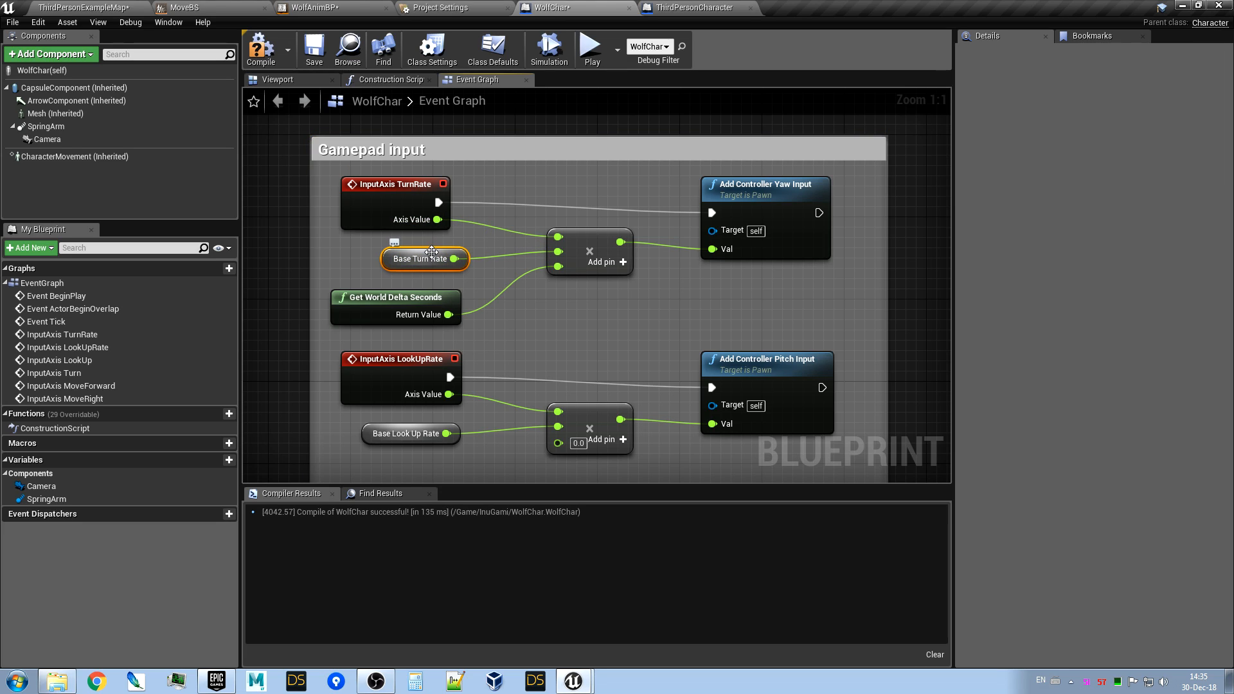
right_click(431, 253)
click(476, 271)
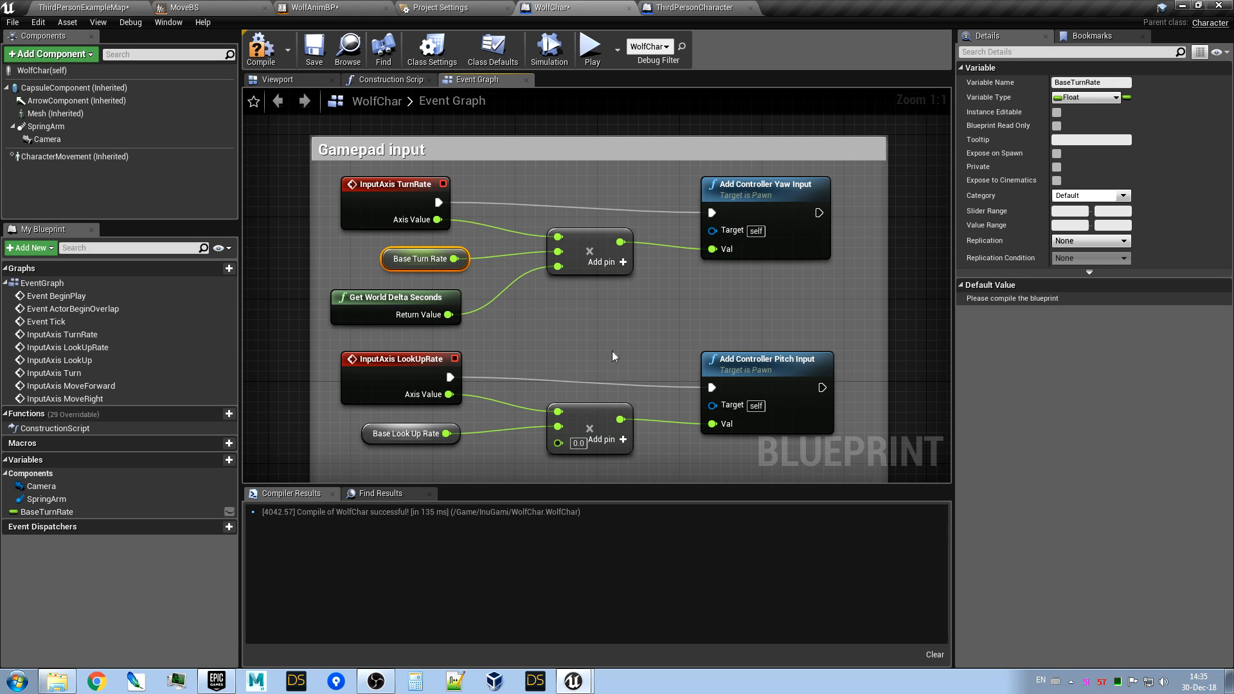
Create the missing BaseLookUpRate variable from the Base Look Up Rate node and compile WolfChar.
right_drag(613, 357, 624, 292)
click(377, 370)
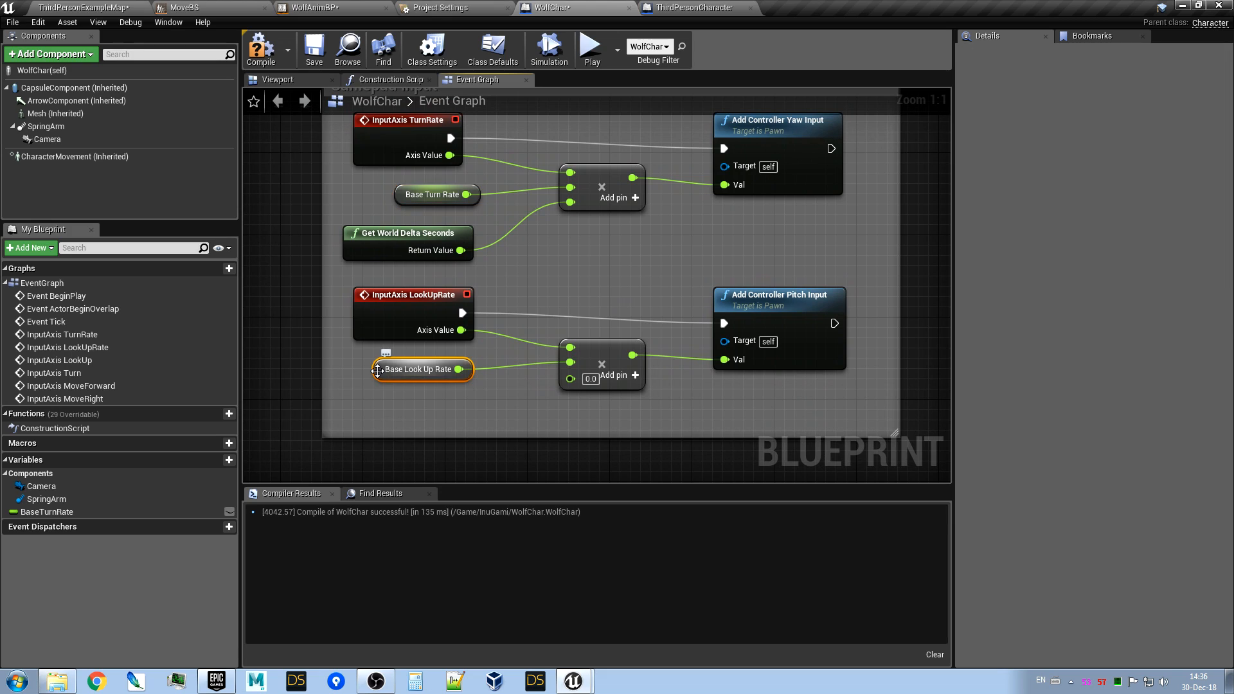
right_click(379, 370)
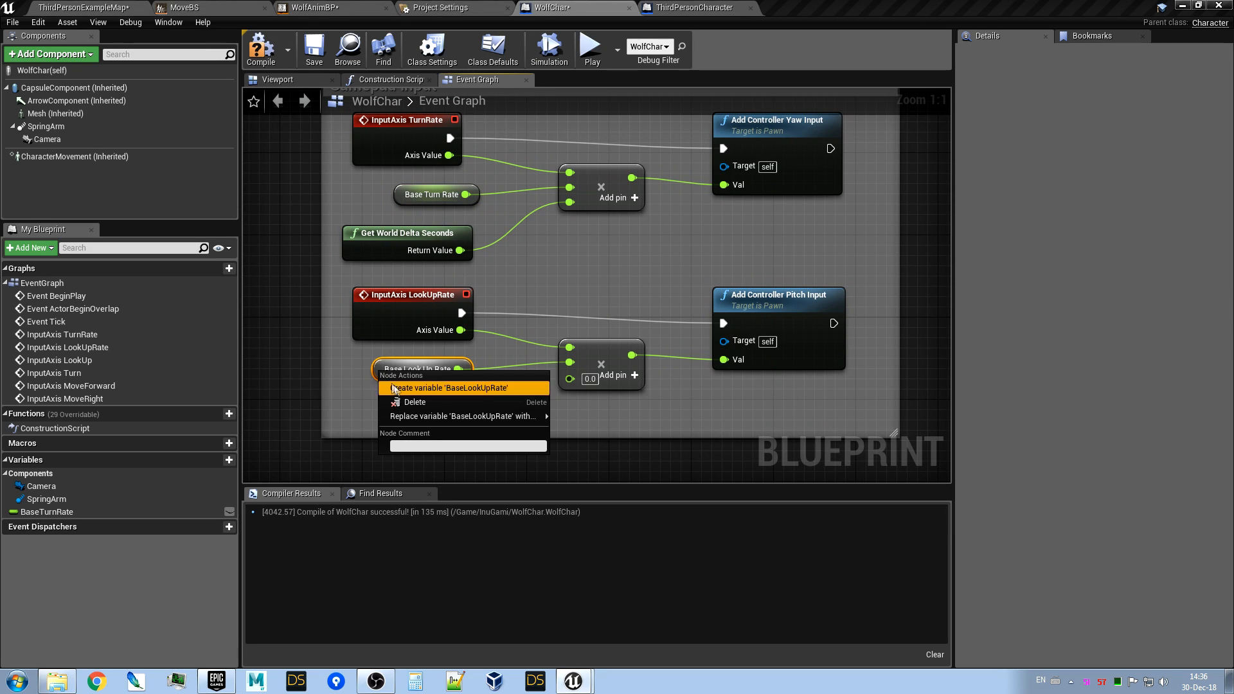
click(444, 389)
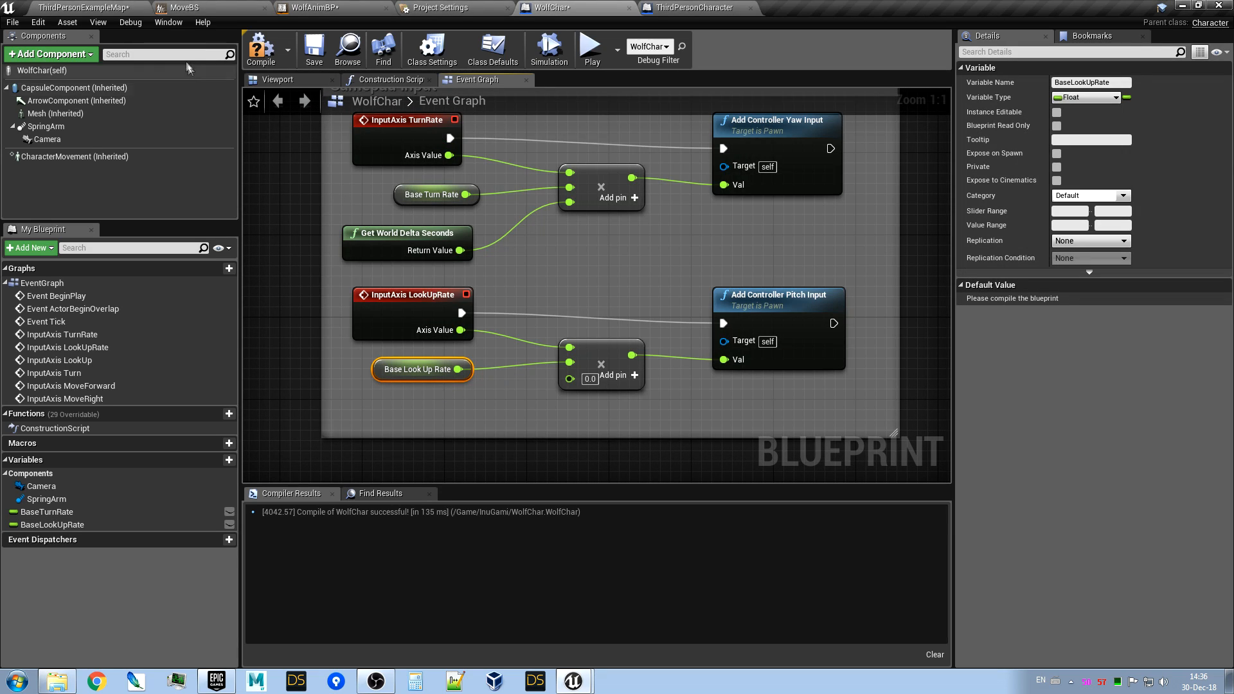
click(261, 51)
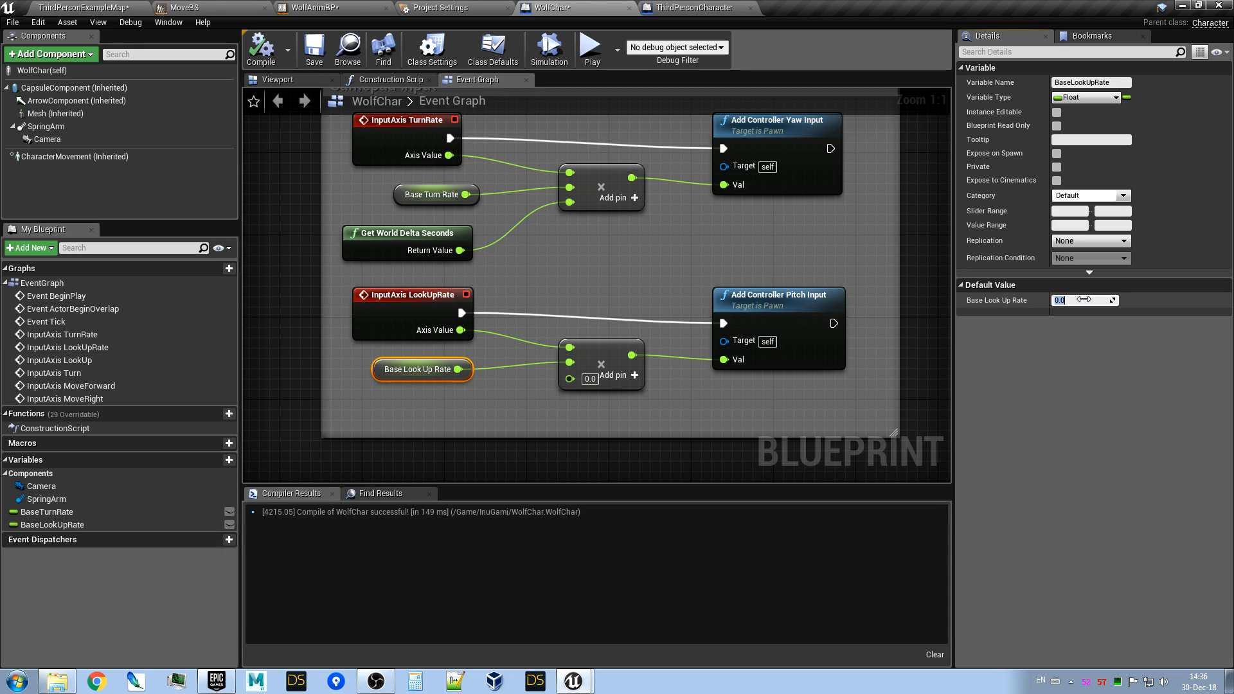
Set the default values of the BaseLookUpRate and BaseTurnRate variables to 45.
click(1082, 300)
text(45)
key(Return)
click(399, 199)
click(1093, 302)
text(4)
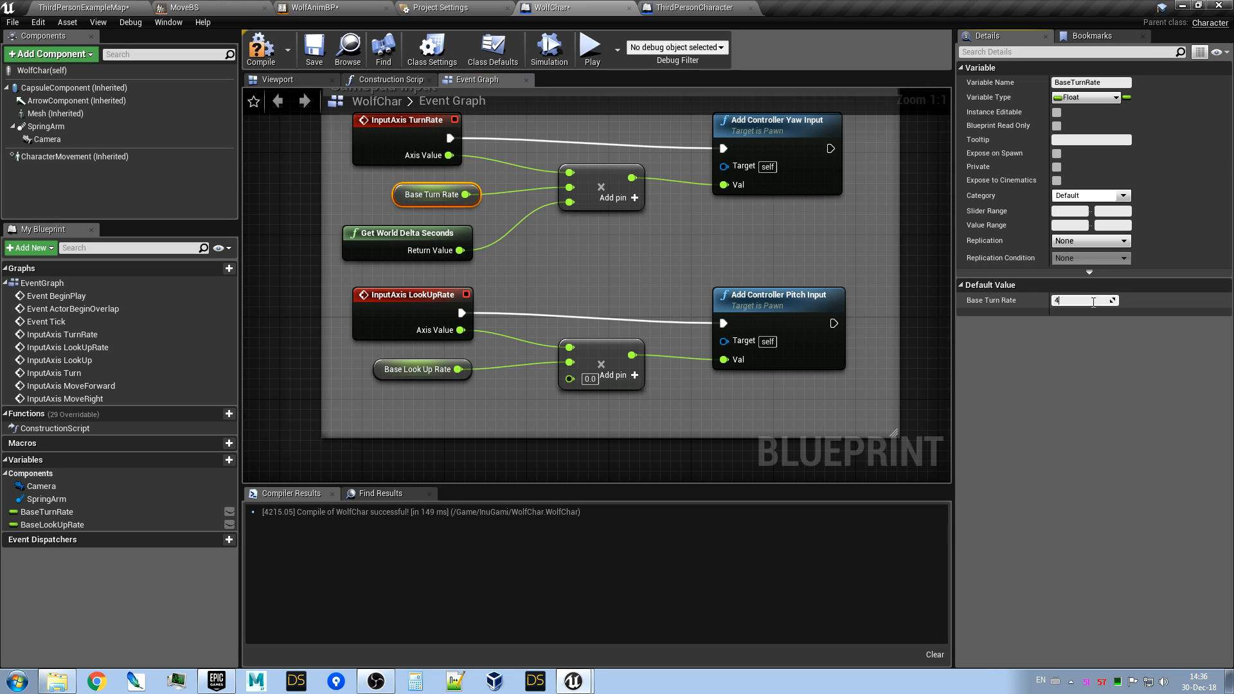
text(5)
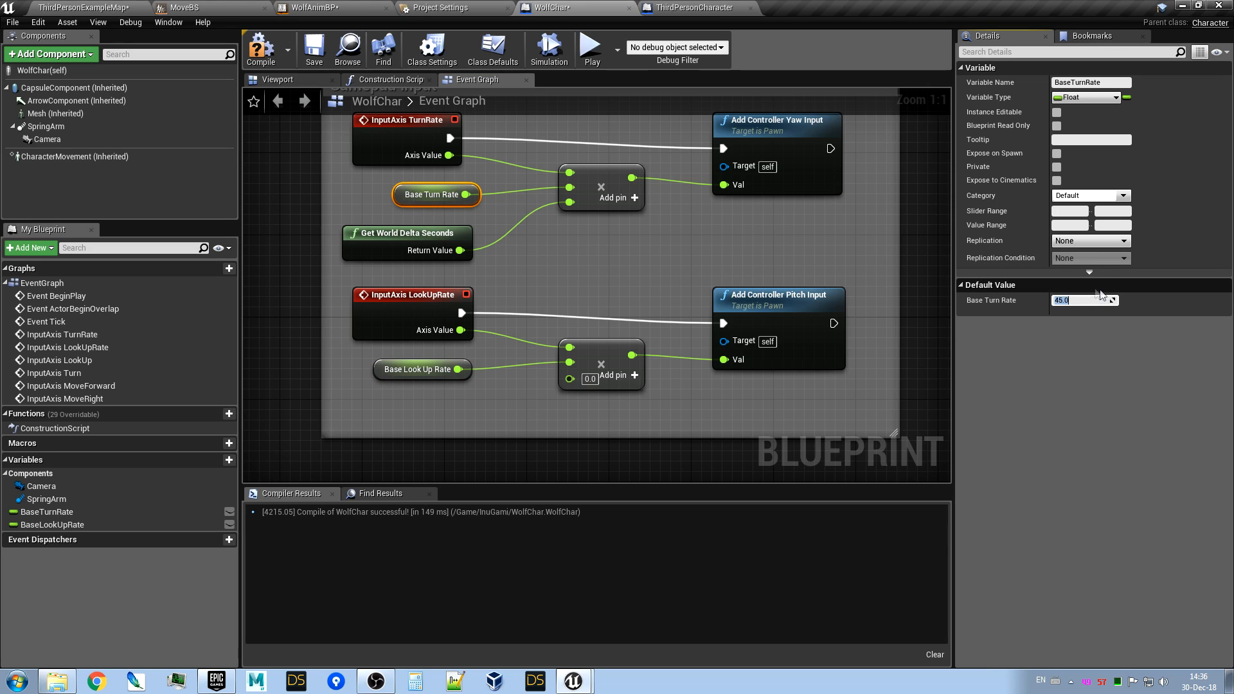
key(Return)
Duplicate the Get World Delta Seconds node and connect the copy to the empty input of the LookUpRate multiply node.
scroll(543, 275, down, 2)
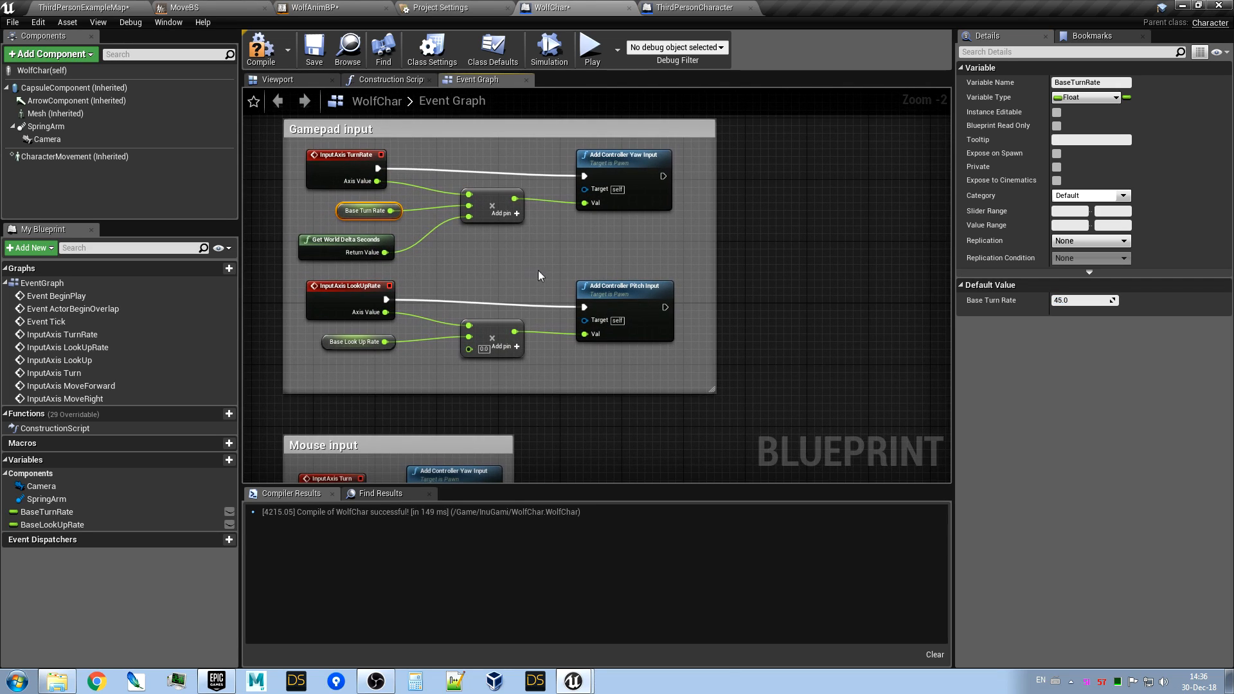
scroll(562, 281, up, 1)
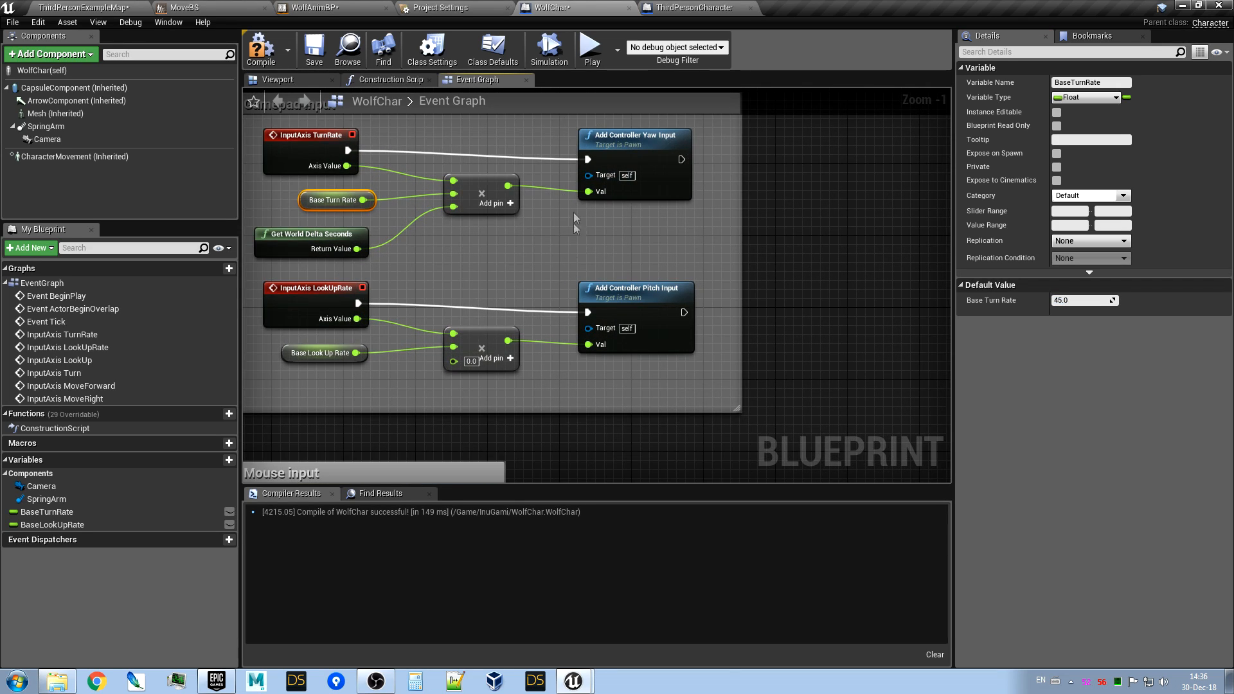
right_drag(388, 391, 402, 377)
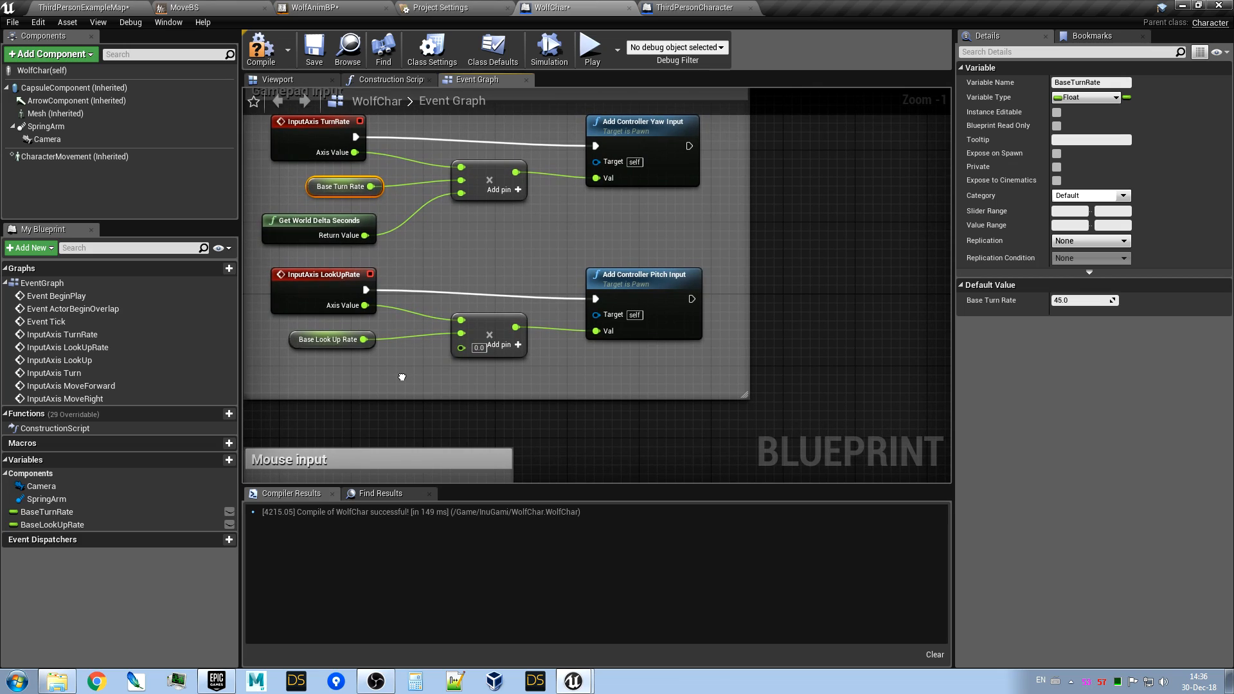
click(334, 227)
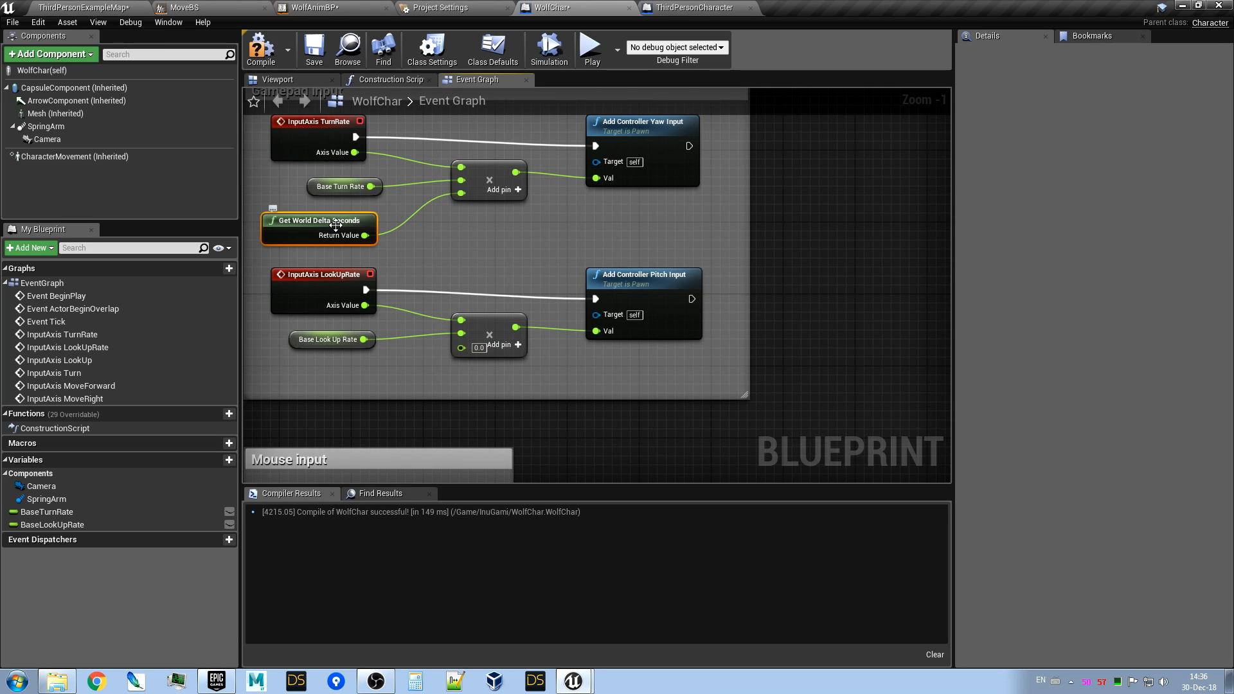
key(ctrl+v)
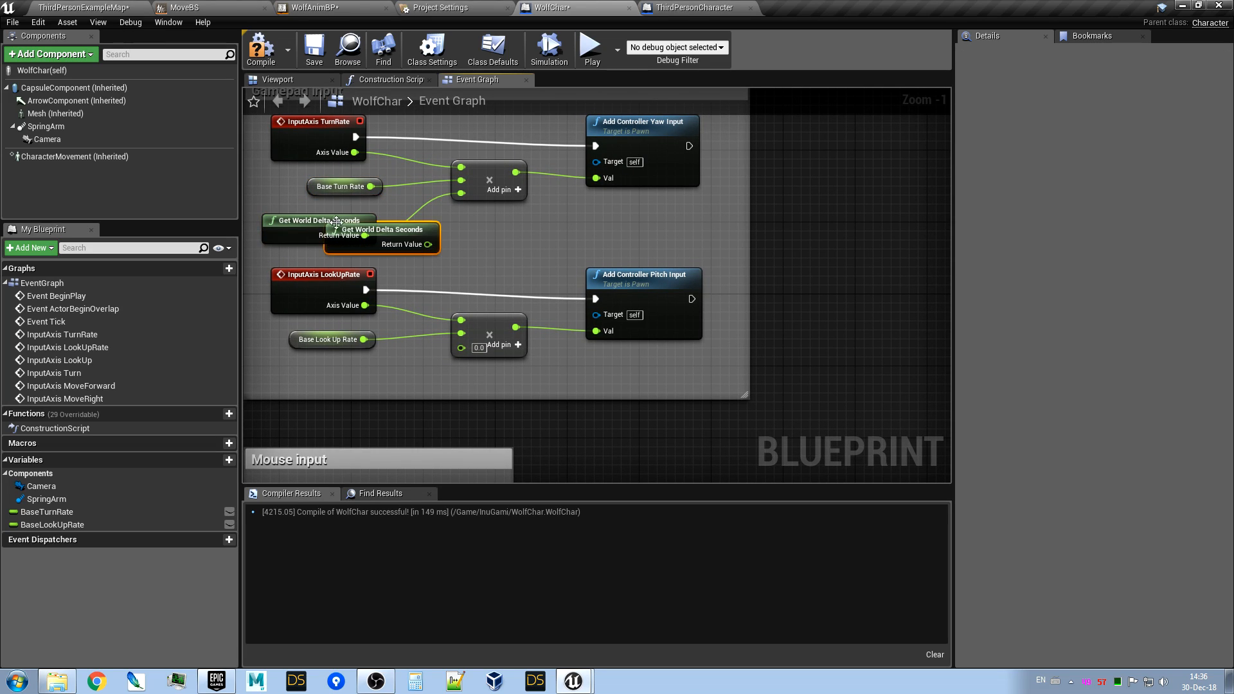
drag(383, 222, 462, 346)
drag(359, 379, 368, 369)
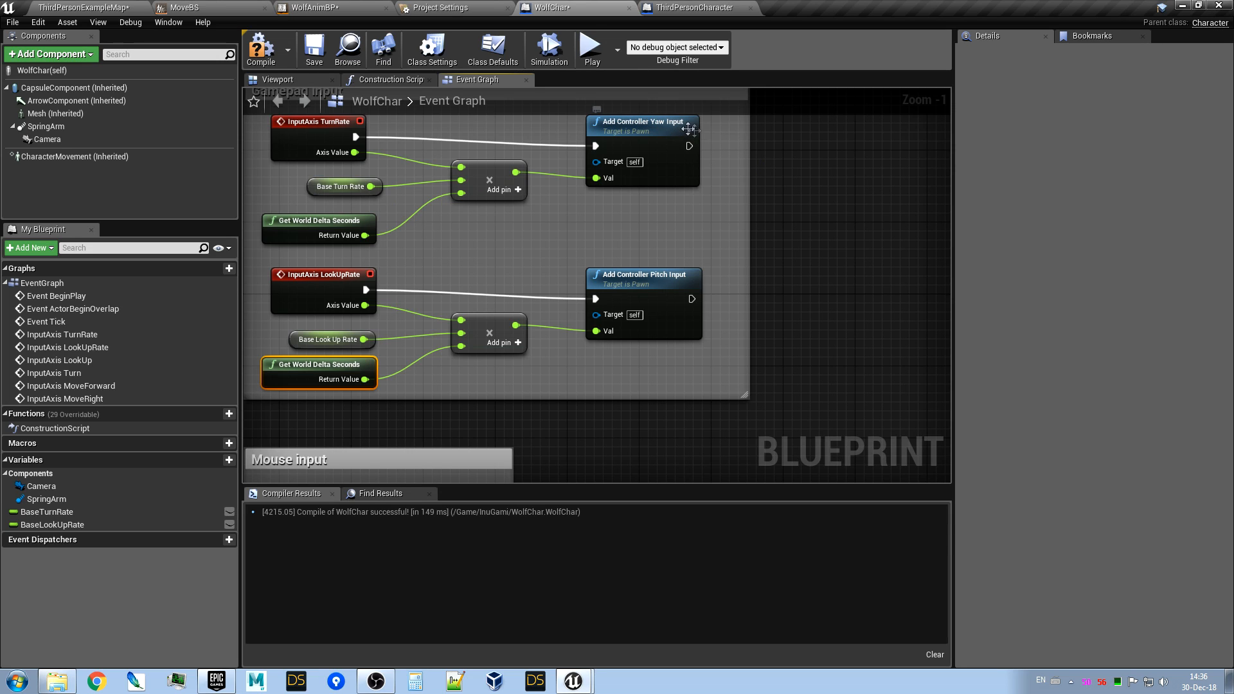
Compile WolfChar and run a short game preview to test the copied input controls on the wolf.
right_drag(795, 166, 777, 201)
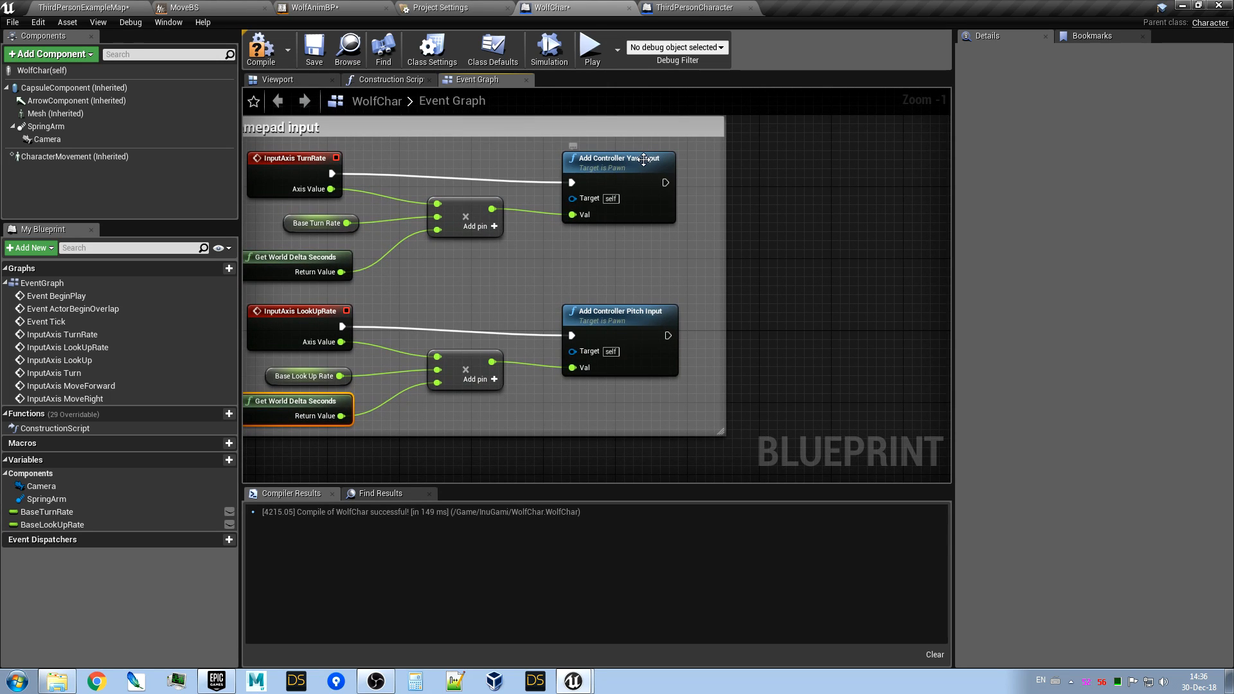
scroll(805, 318, down, 1)
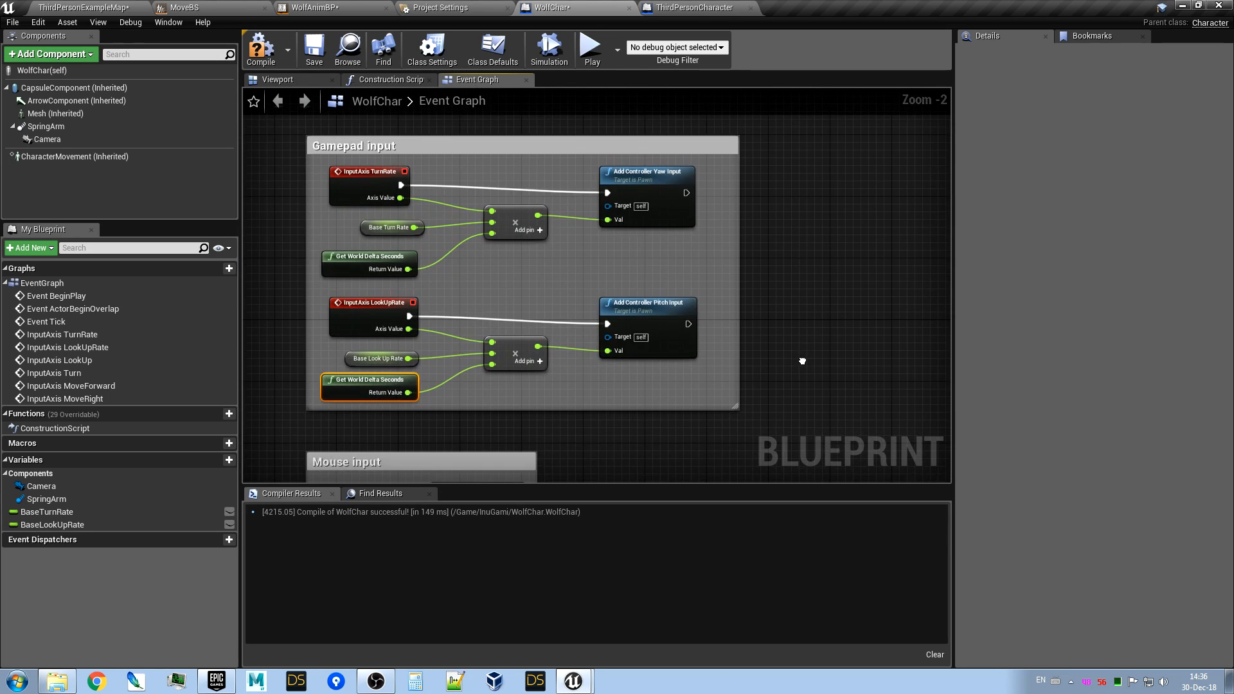
right_drag(804, 357, 831, 214)
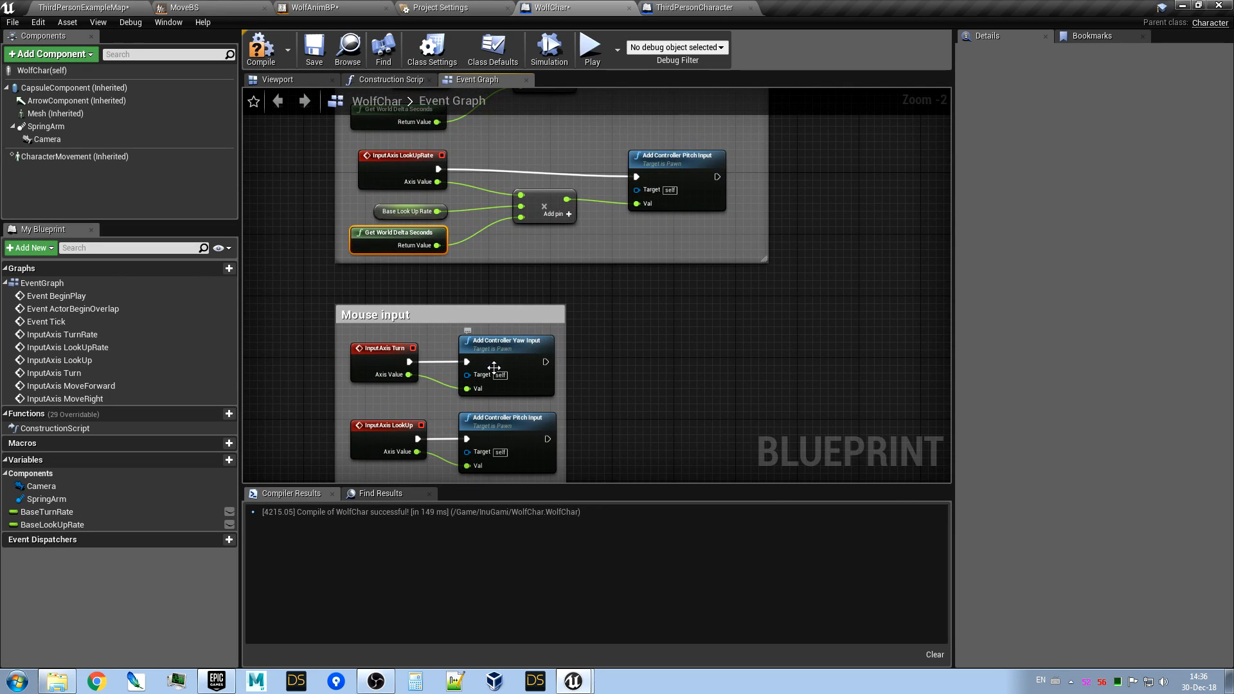
scroll(479, 366, up, 1)
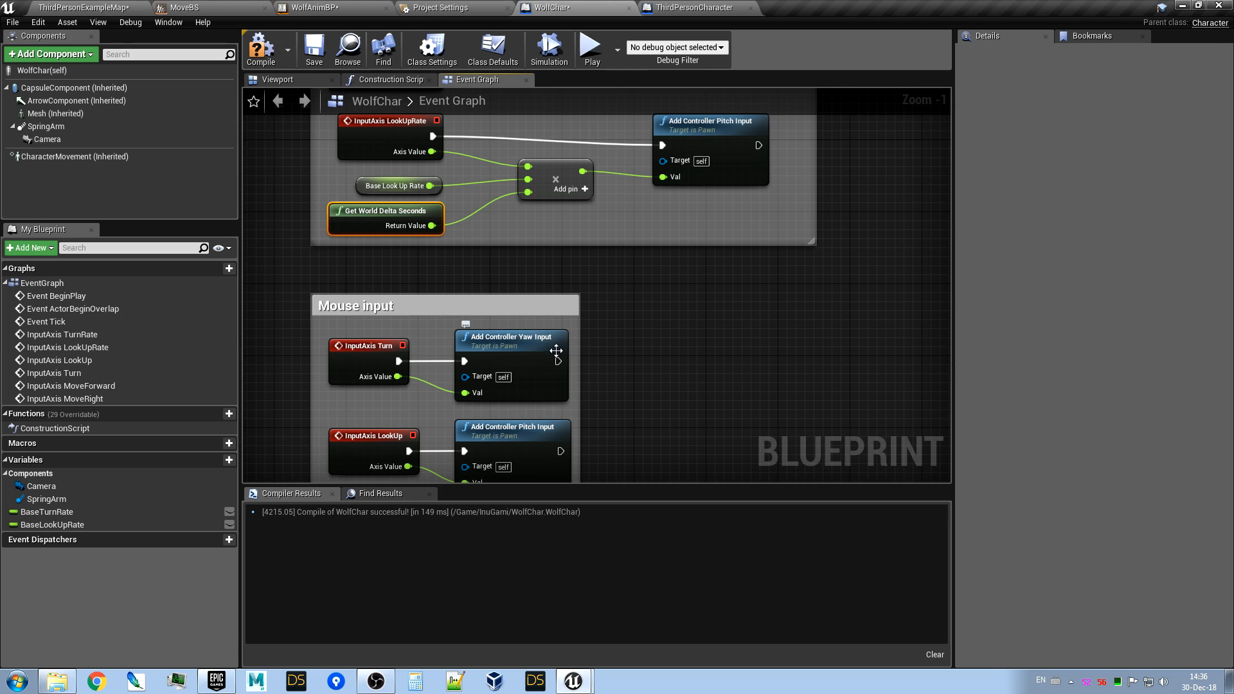
scroll(652, 342, down, 3)
right_drag(655, 361, 602, 130)
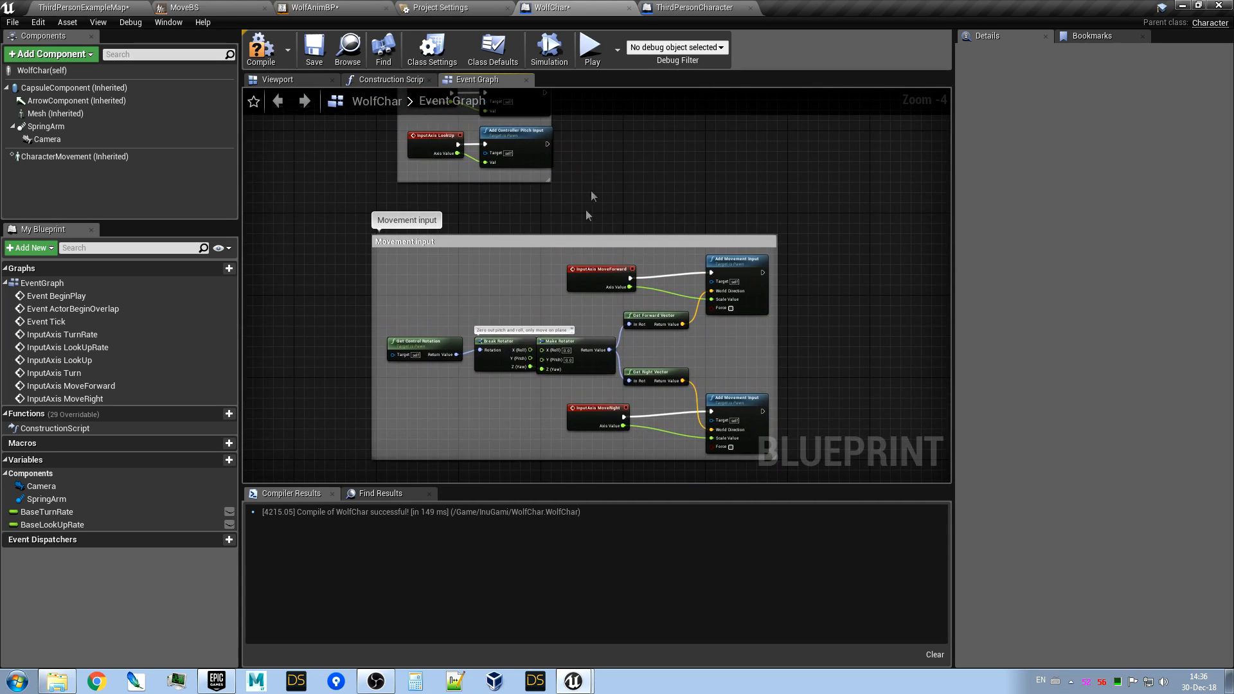
right_drag(498, 271, 484, 375)
click(261, 49)
click(592, 47)
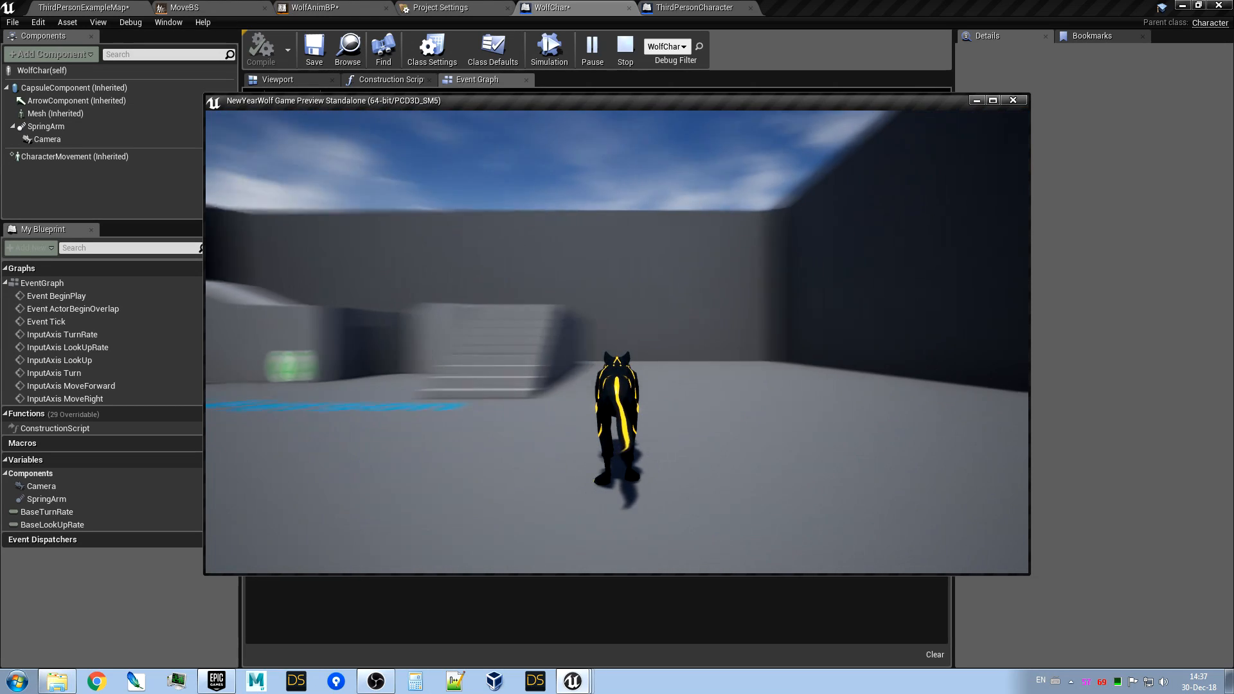
key(Escape)
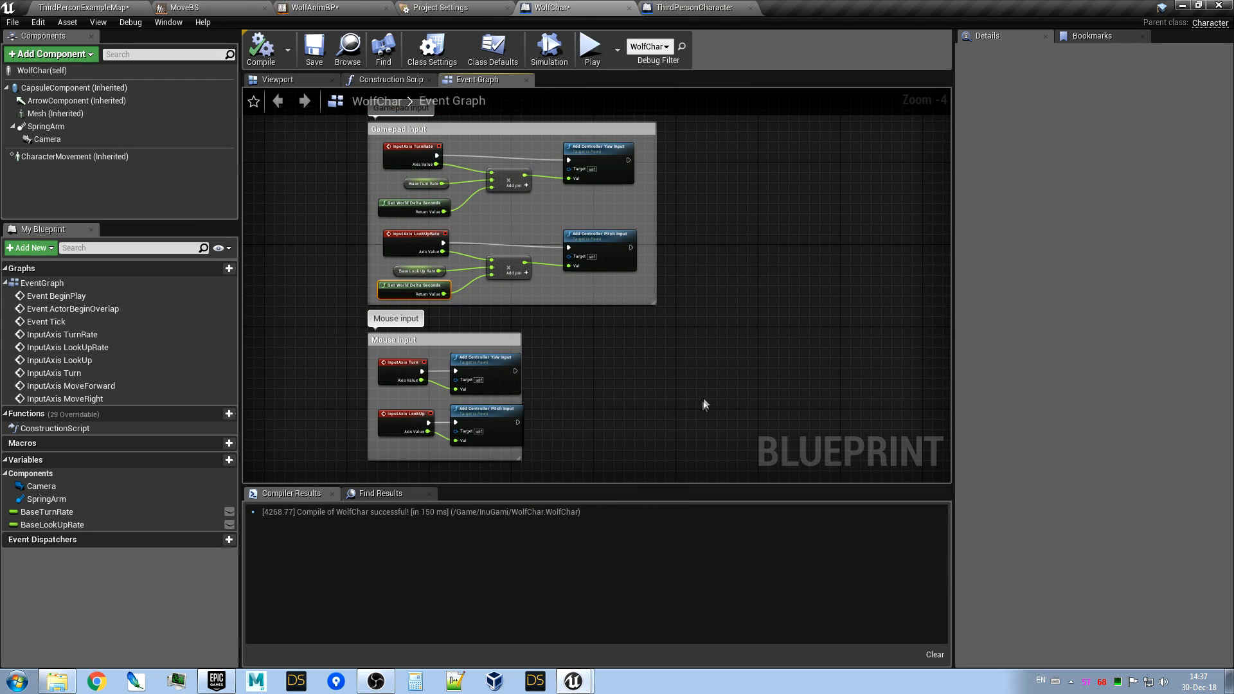
Find the controller properties in WolfChar's class defaults, disable Use Controller Rotation Yaw and compile.
right_drag(703, 400, 693, 464)
scroll(516, 307, up, 2)
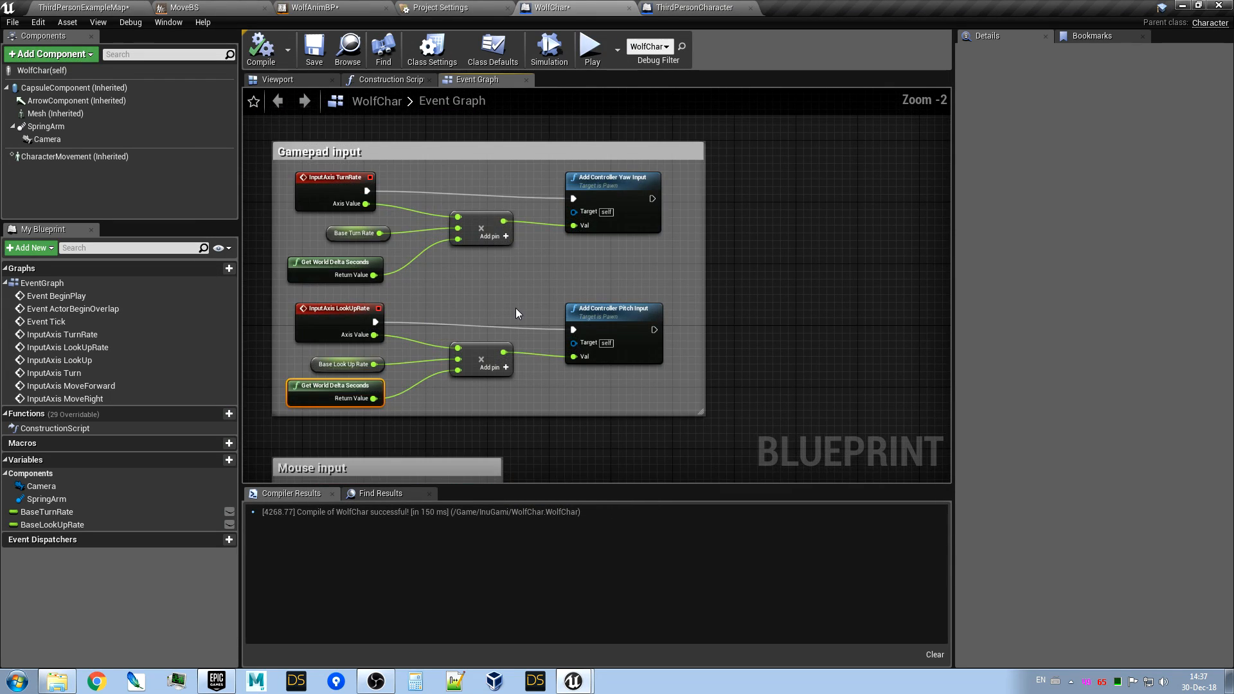
right_drag(516, 314, 544, 259)
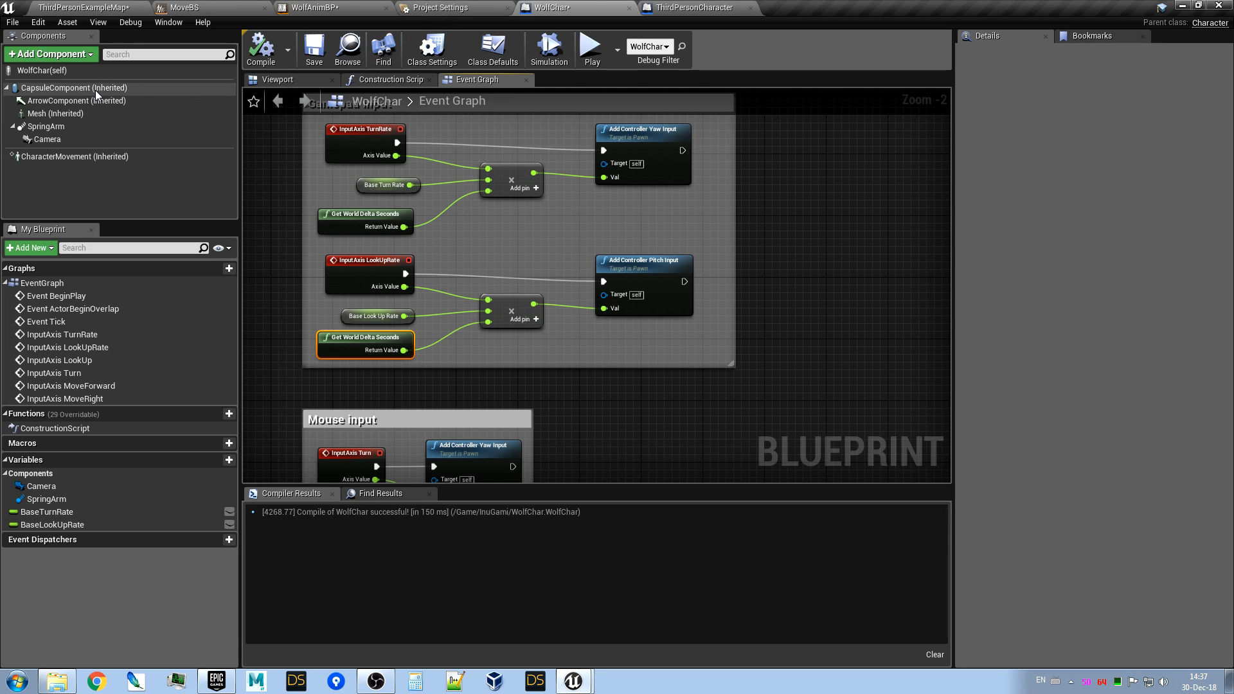
click(273, 82)
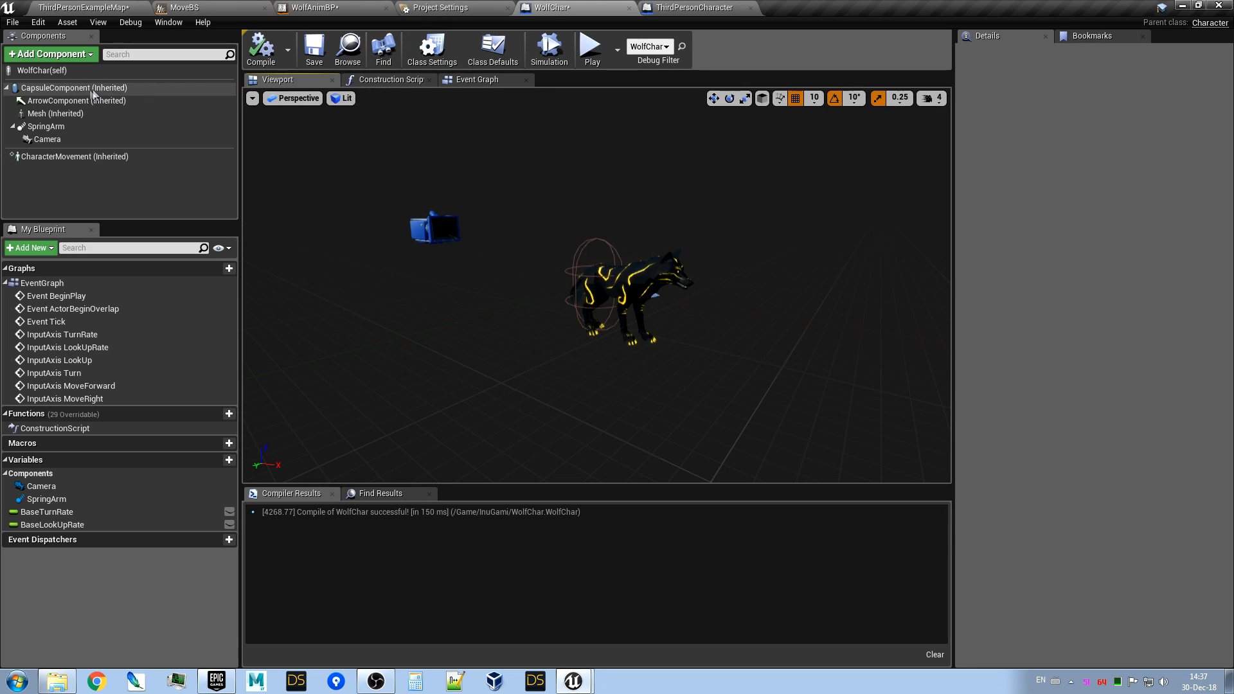
click(52, 73)
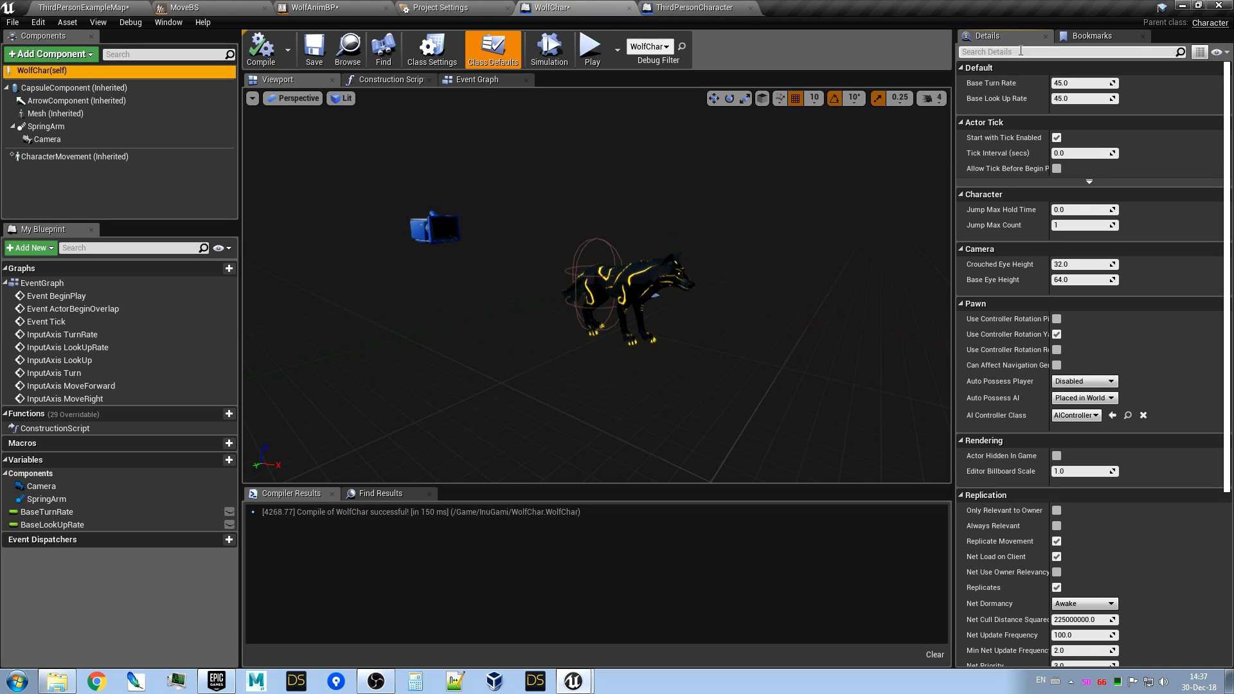
click(1101, 51)
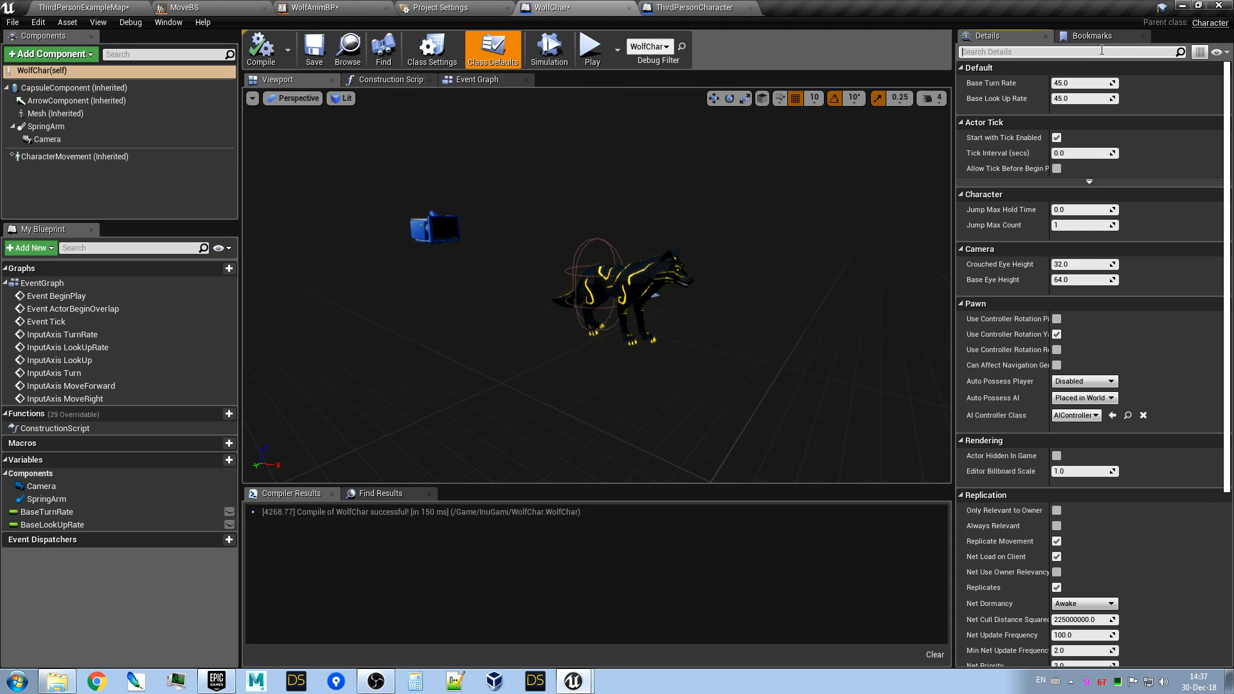
text(control)
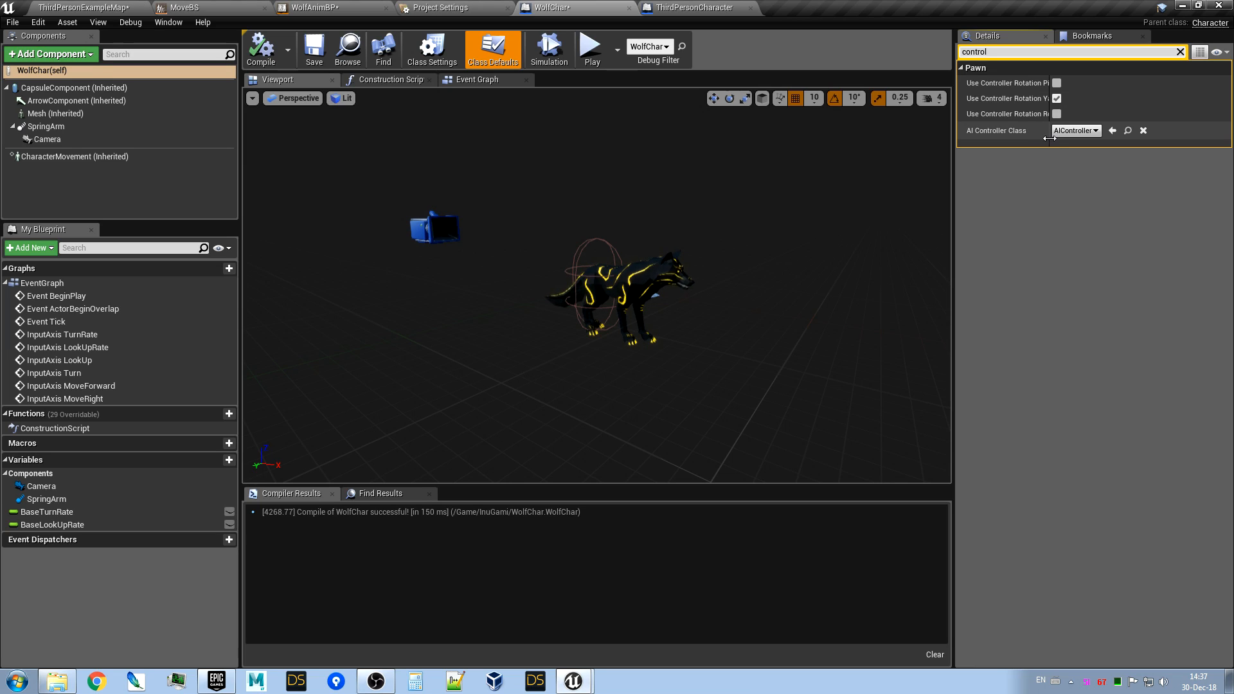
drag(1049, 139, 1093, 140)
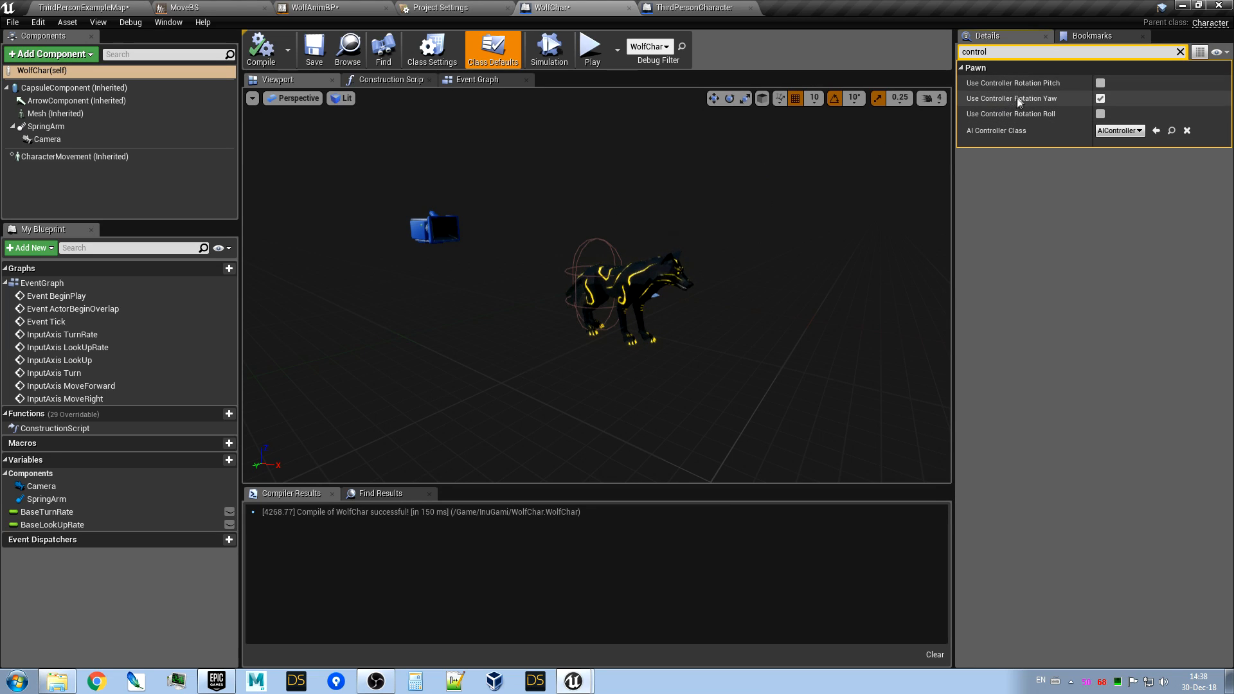
click(1100, 98)
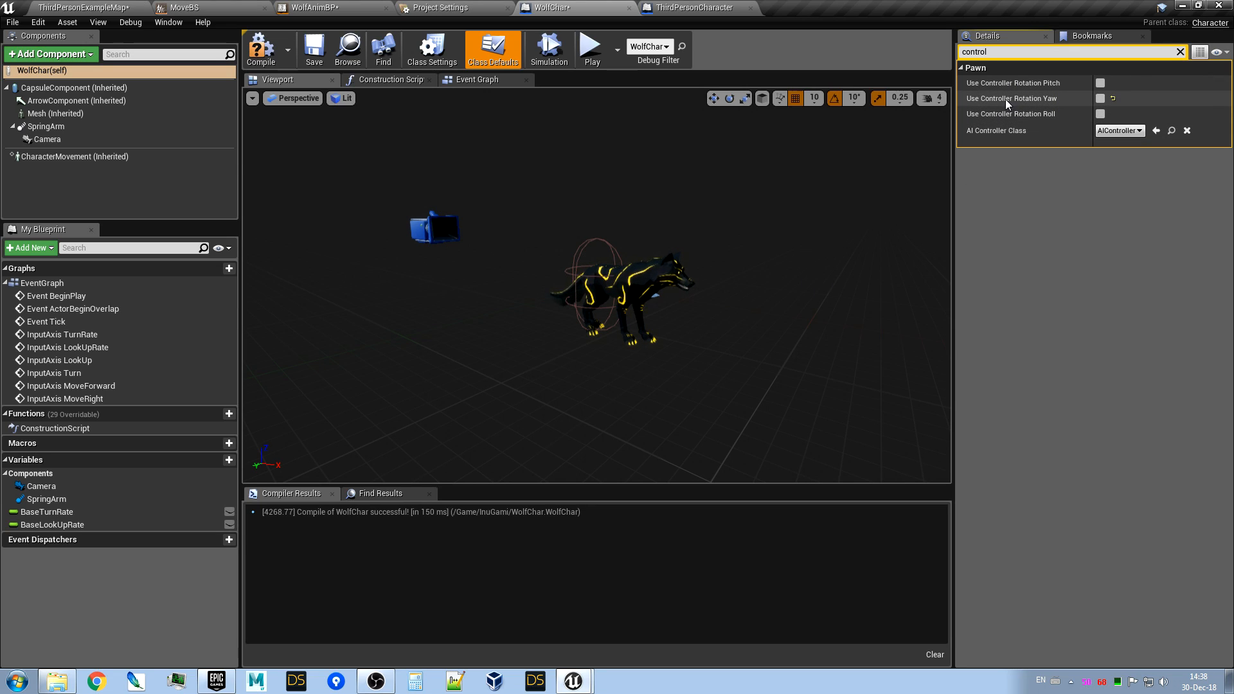
click(258, 57)
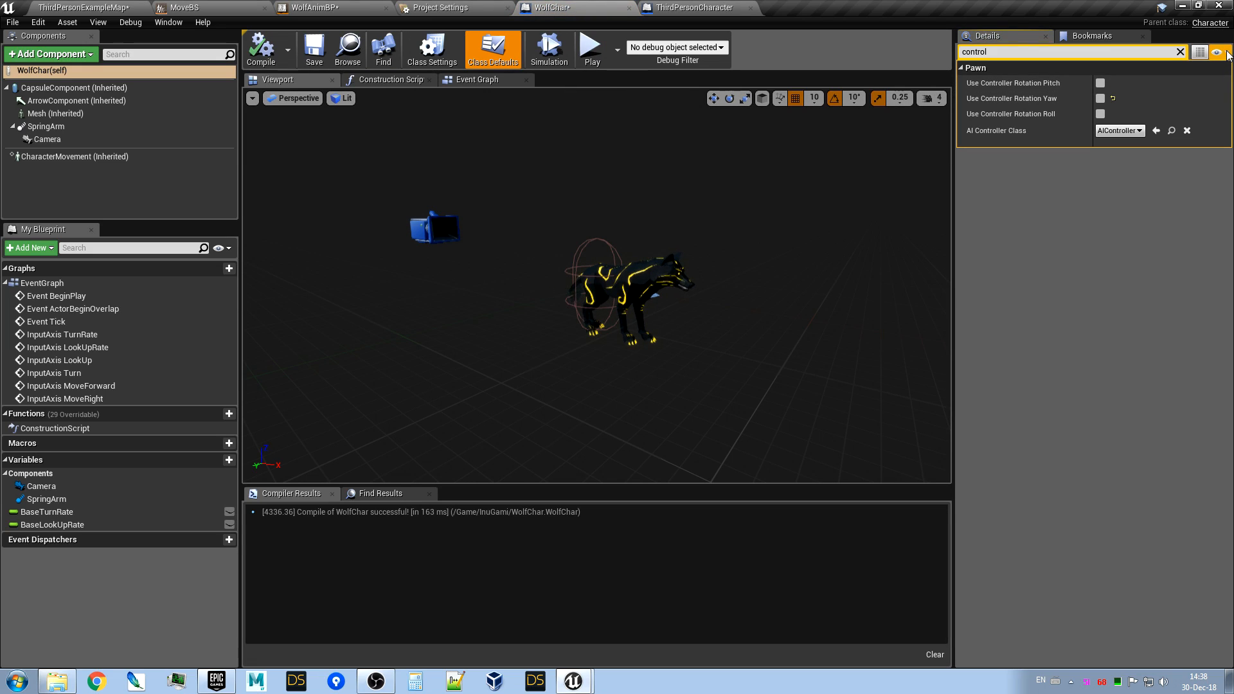
Check WolfChar's modified properties, restore the full property list and test the wolf's rotation in a game preview.
click(1180, 51)
click(1218, 52)
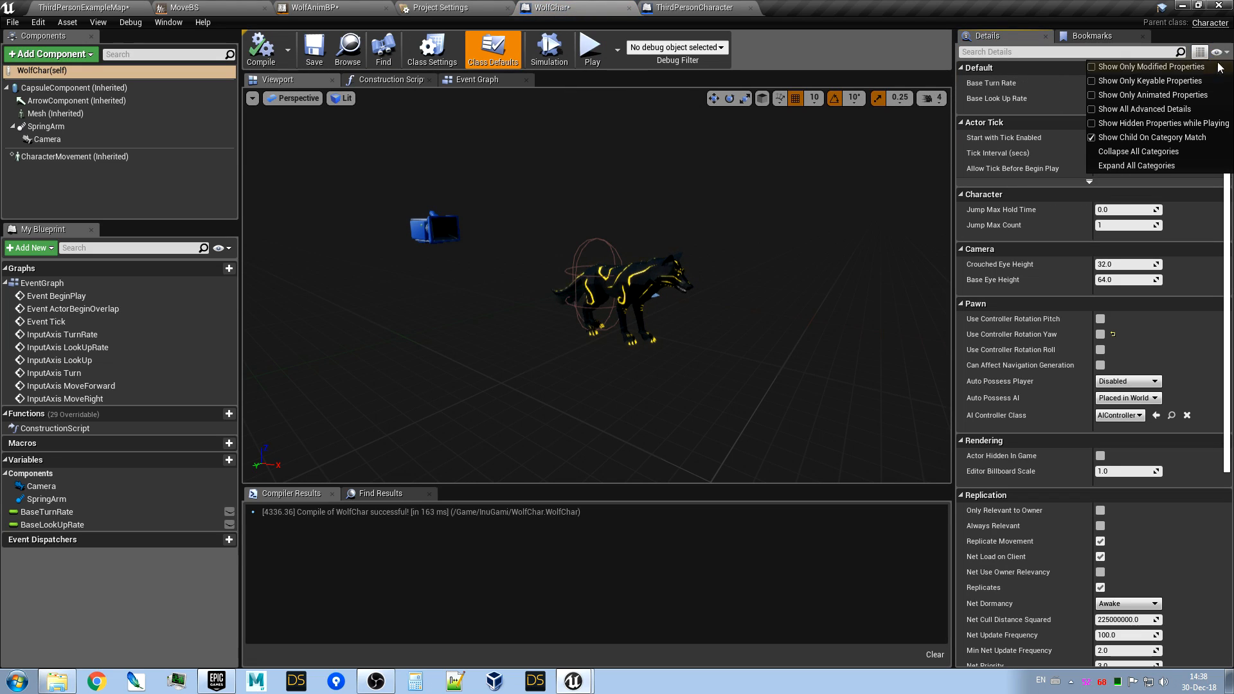
click(1176, 67)
click(1224, 56)
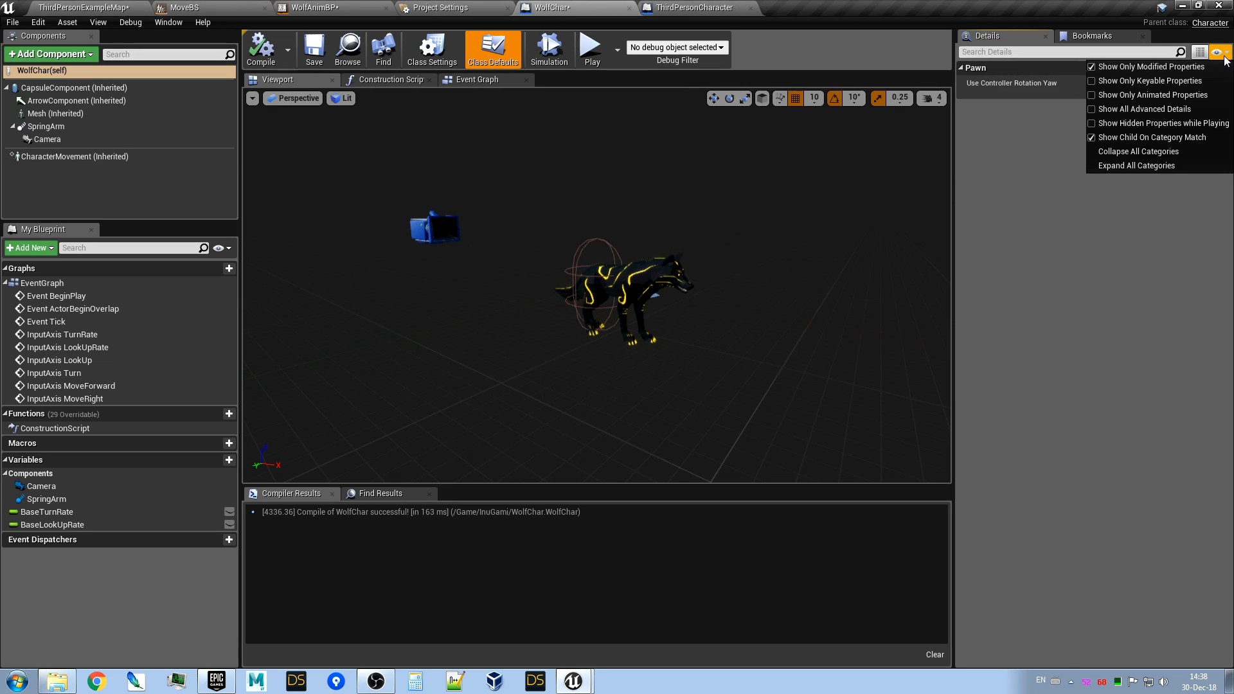
click(1199, 71)
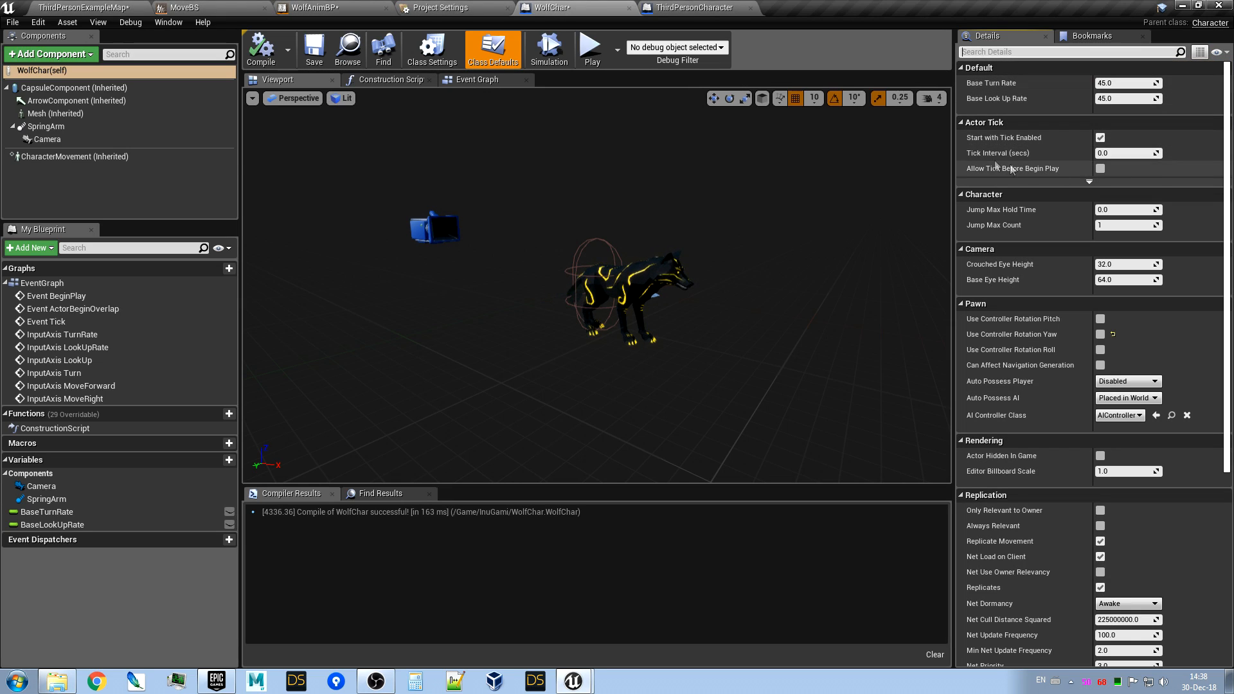
click(591, 52)
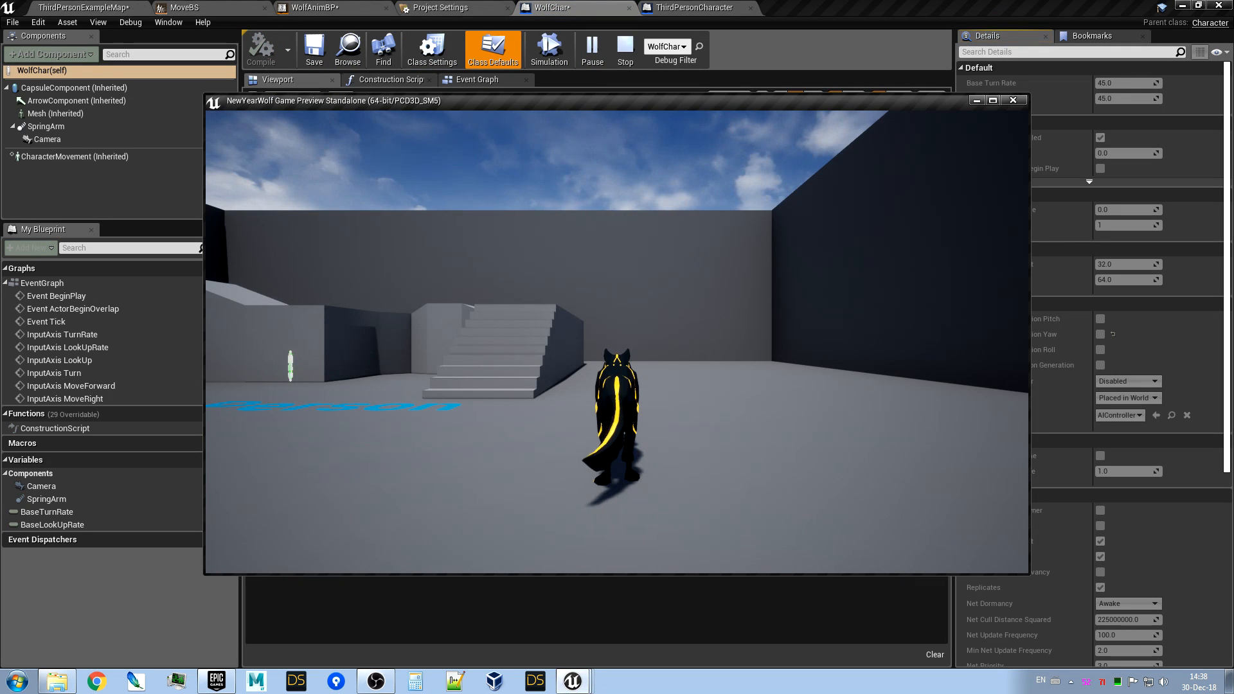
key(Escape)
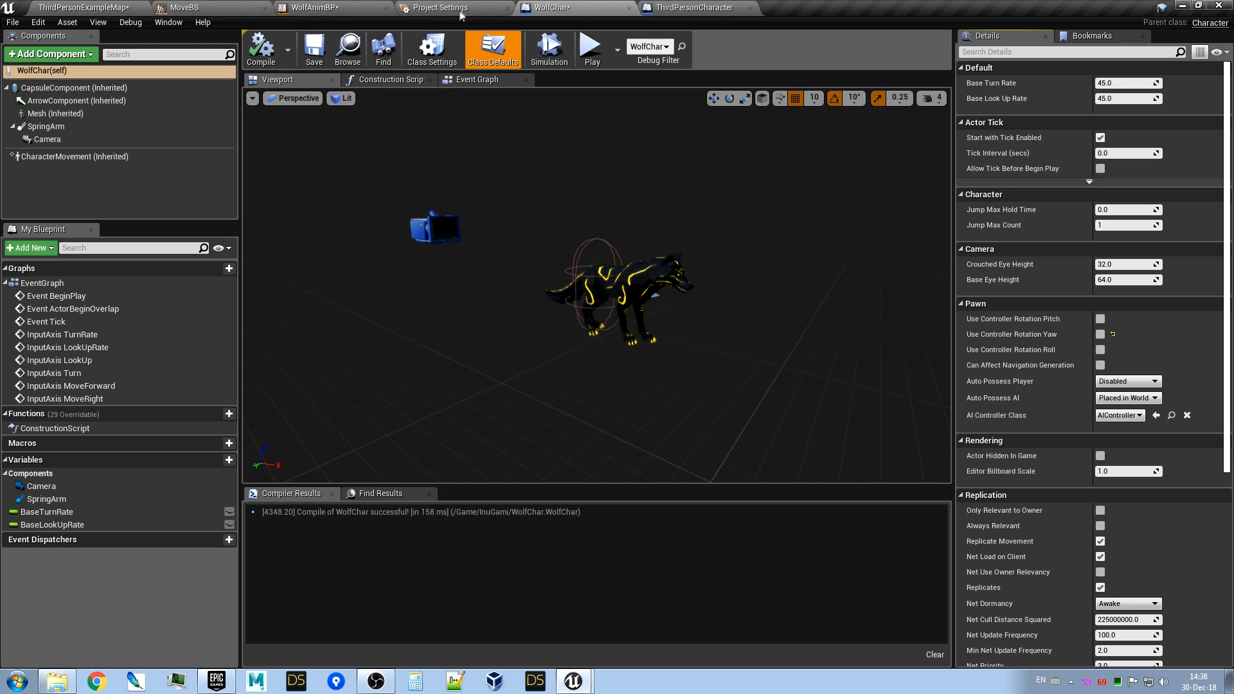
Enable Use Pawn Control Rotation in the SpringArm component's camera settings.
click(60, 127)
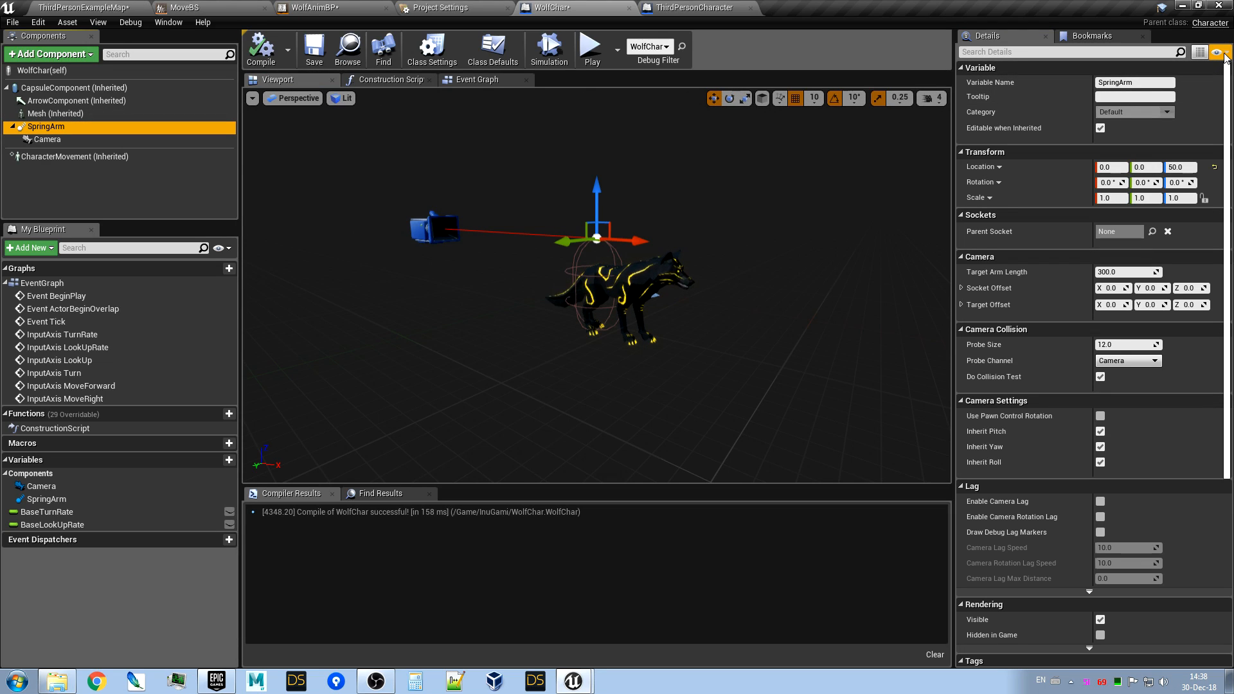
scroll(1044, 260, down, 2)
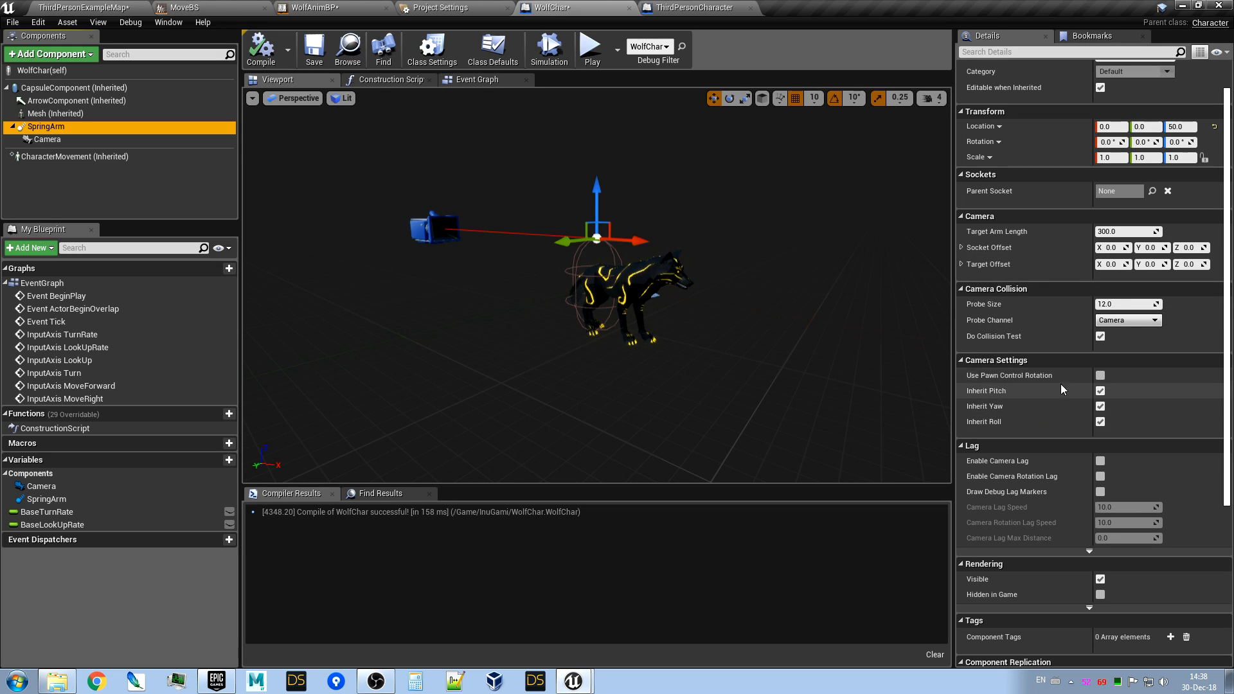
click(1101, 377)
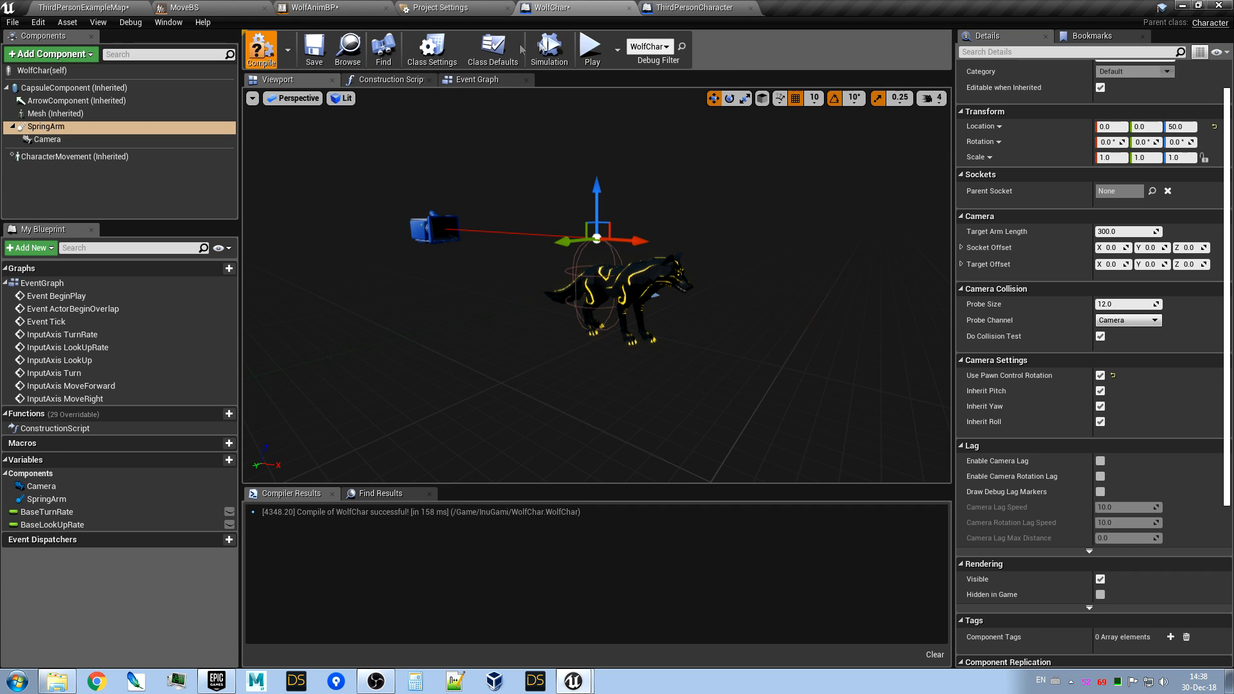
Run a game preview to test the wolf's movement in all directions with the controller-driven spring-arm camera, then end it.
click(588, 47)
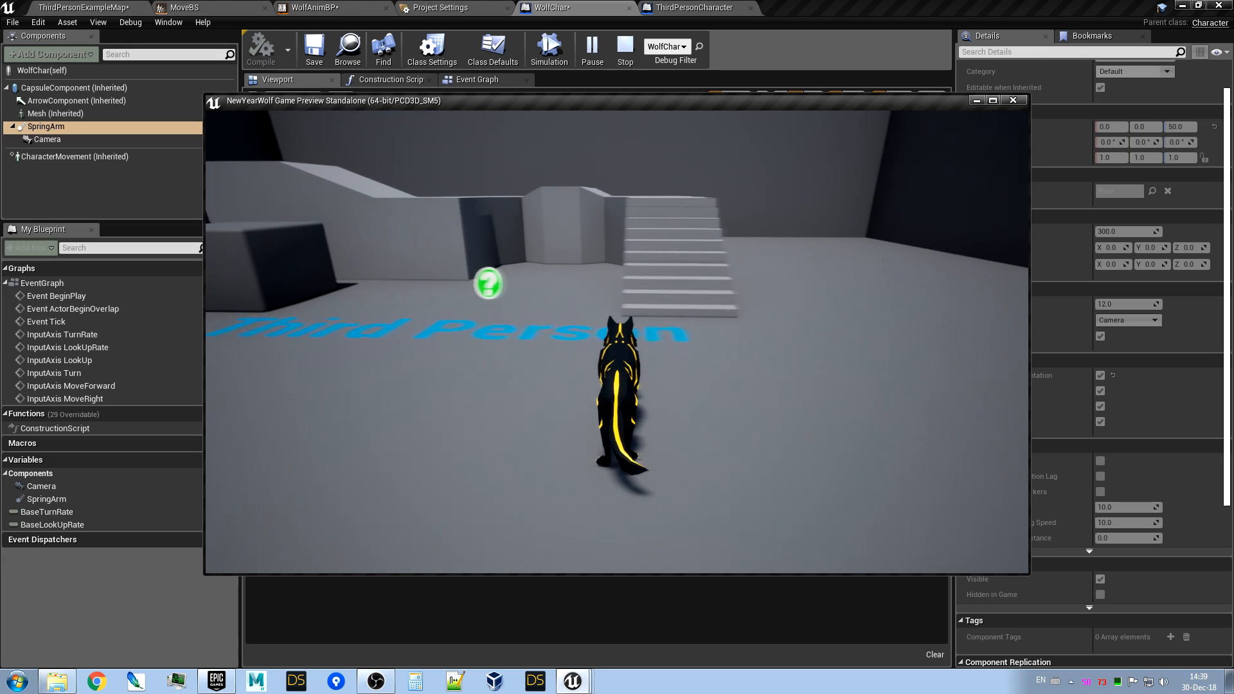
key(w)
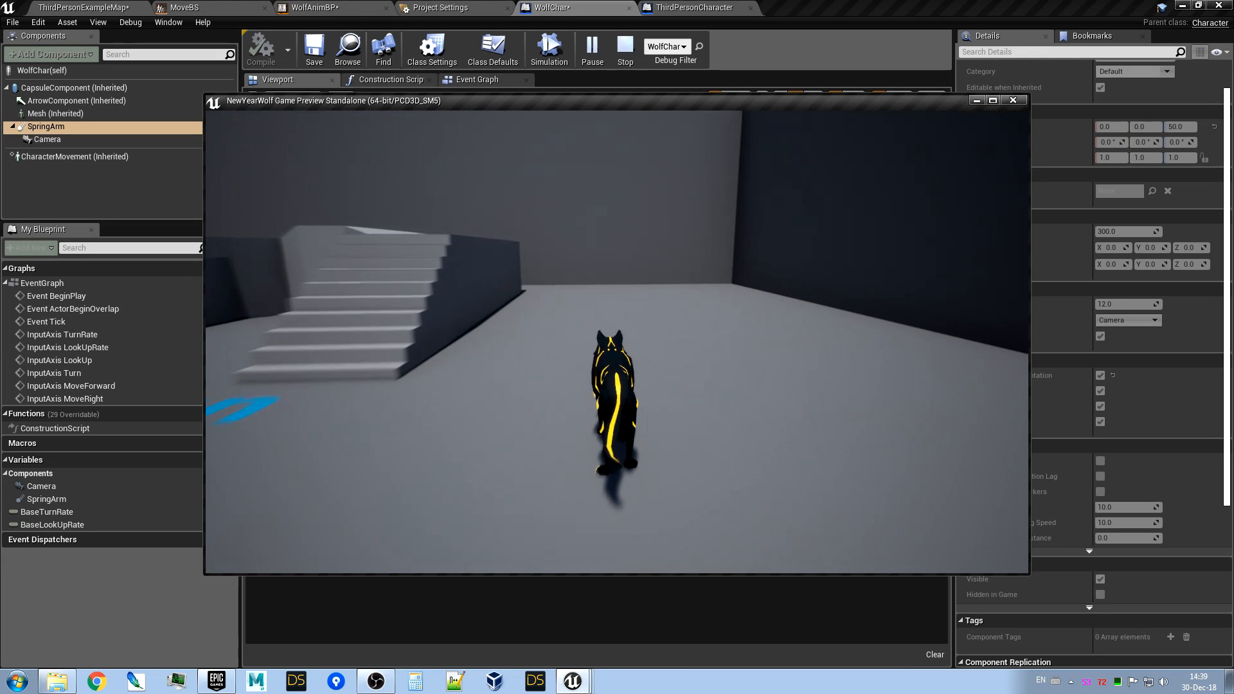
key(a)
key(d)
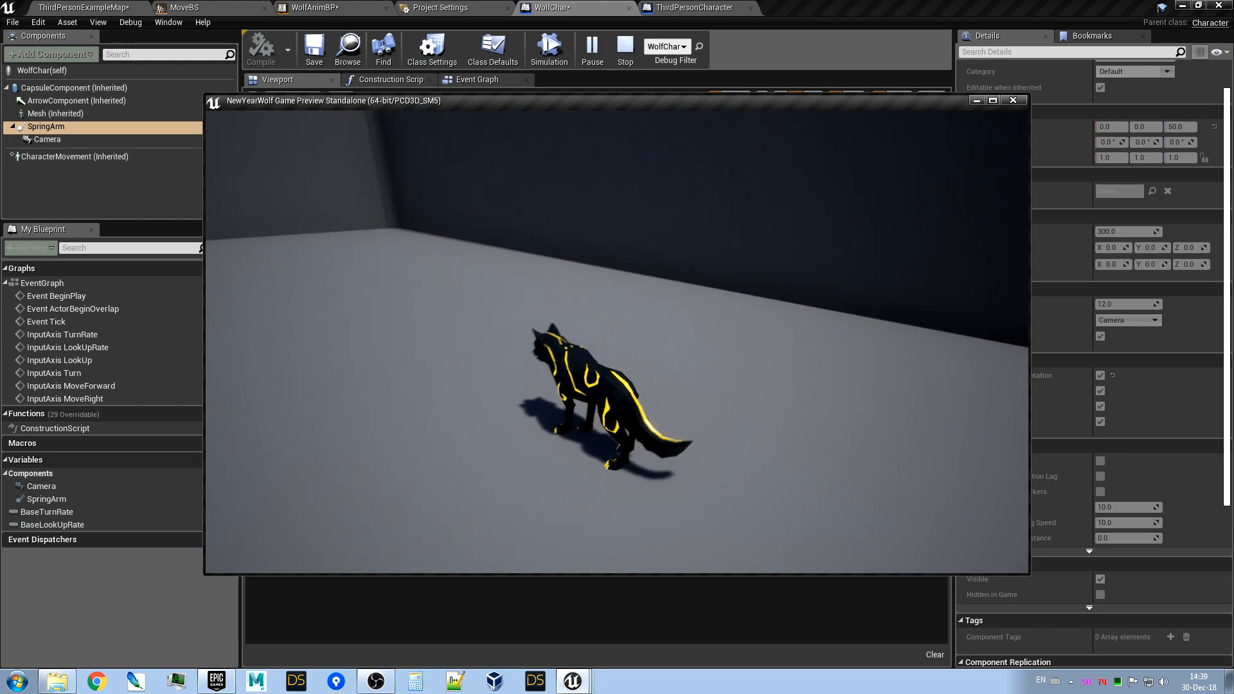
key(w)
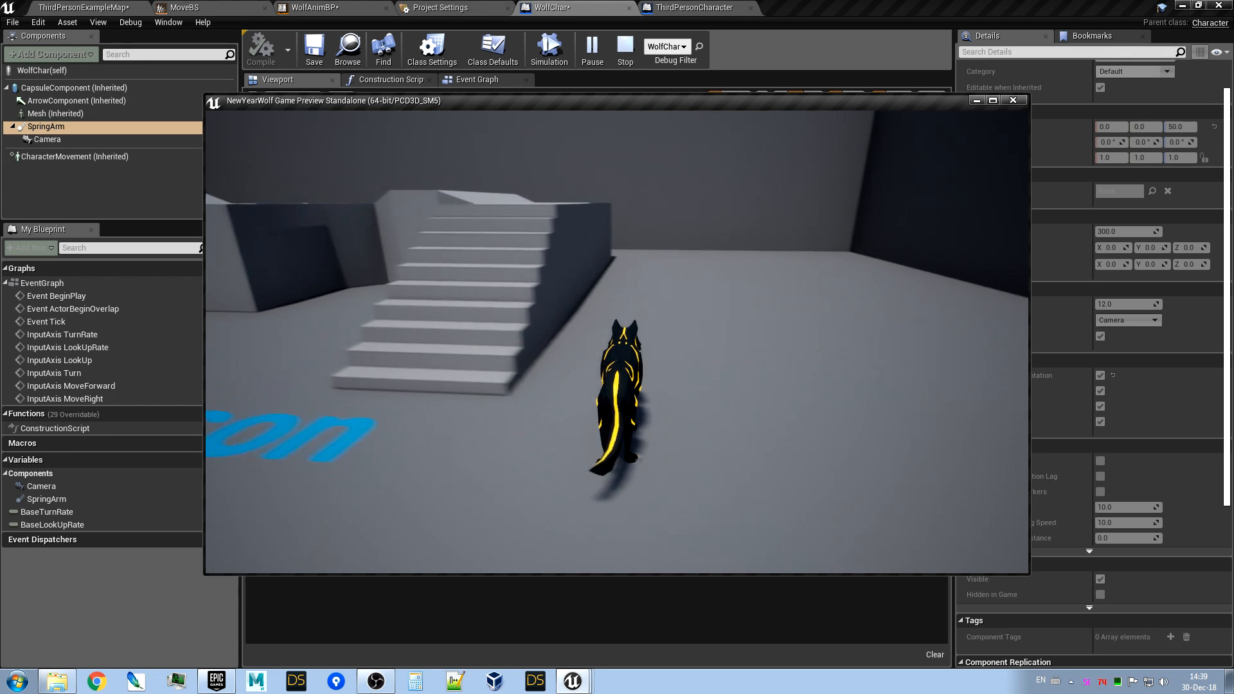
key(s)
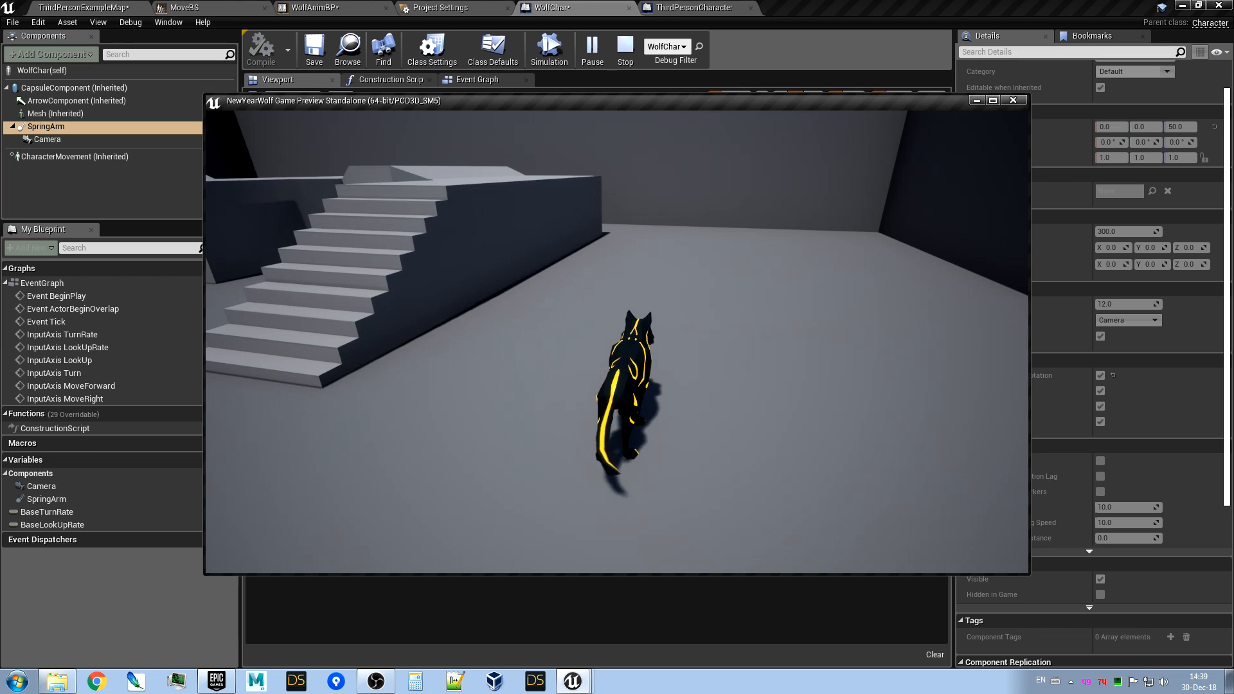
key(Escape)
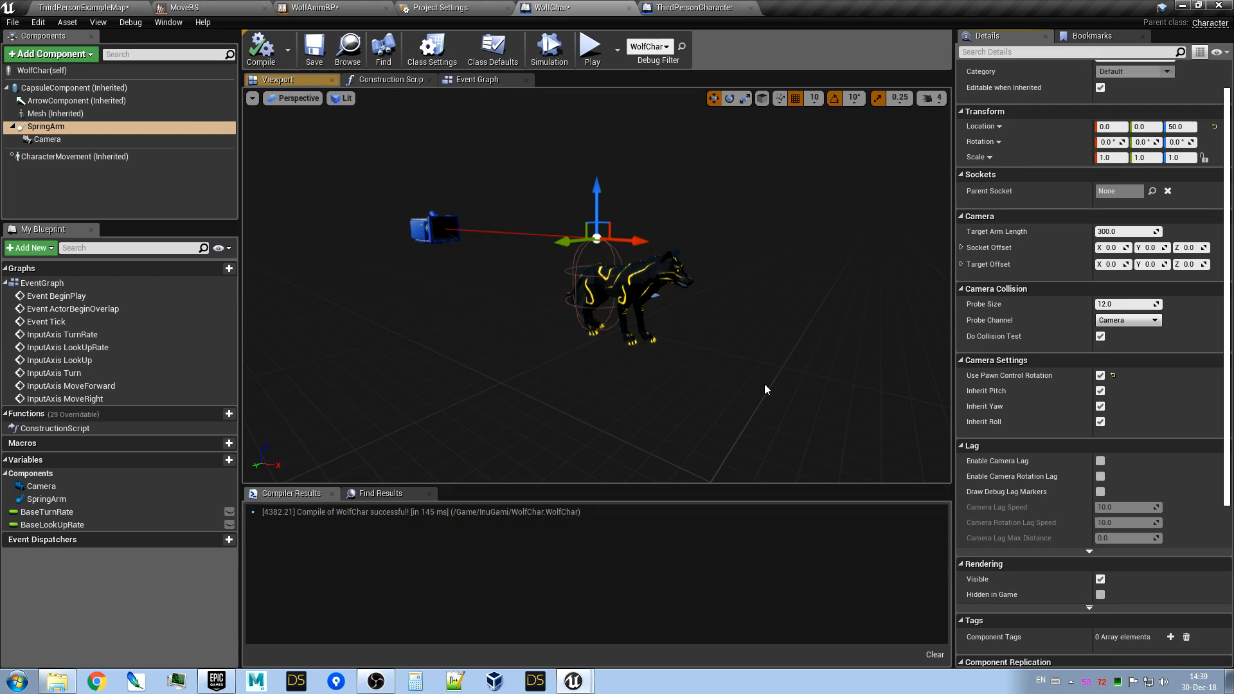
Check the CharacterMovement component's settings and review the Movement input section in WolfChar's event graph.
click(39, 157)
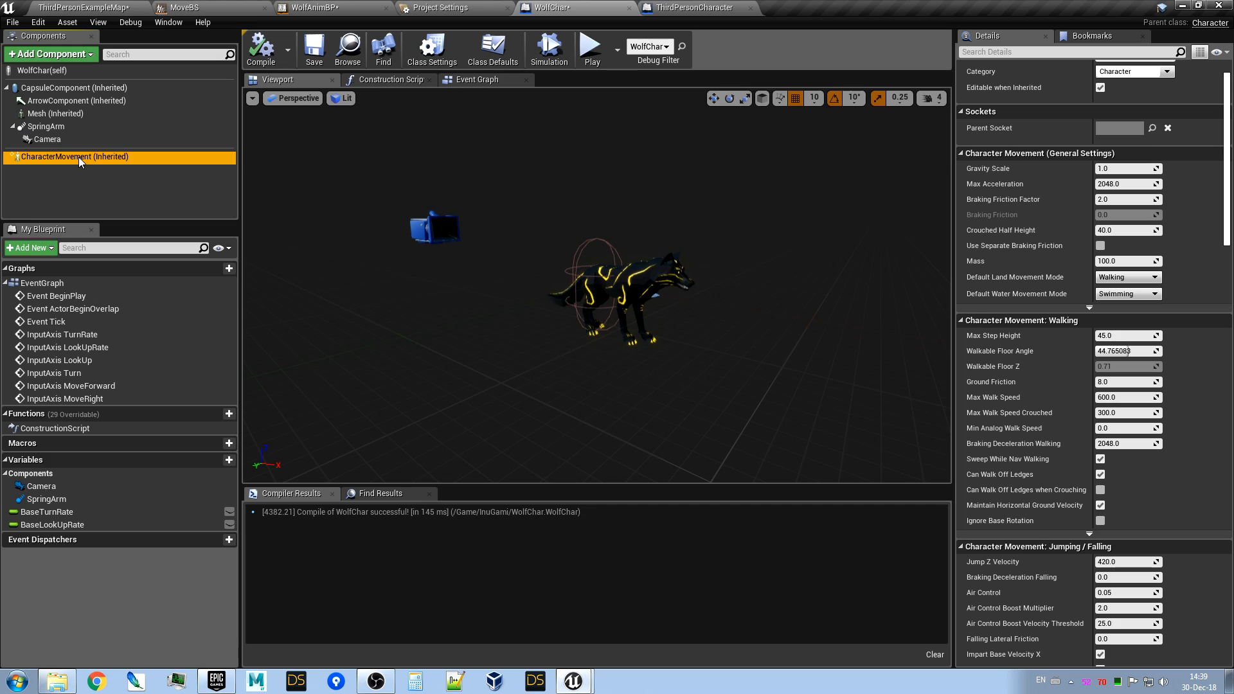
click(497, 84)
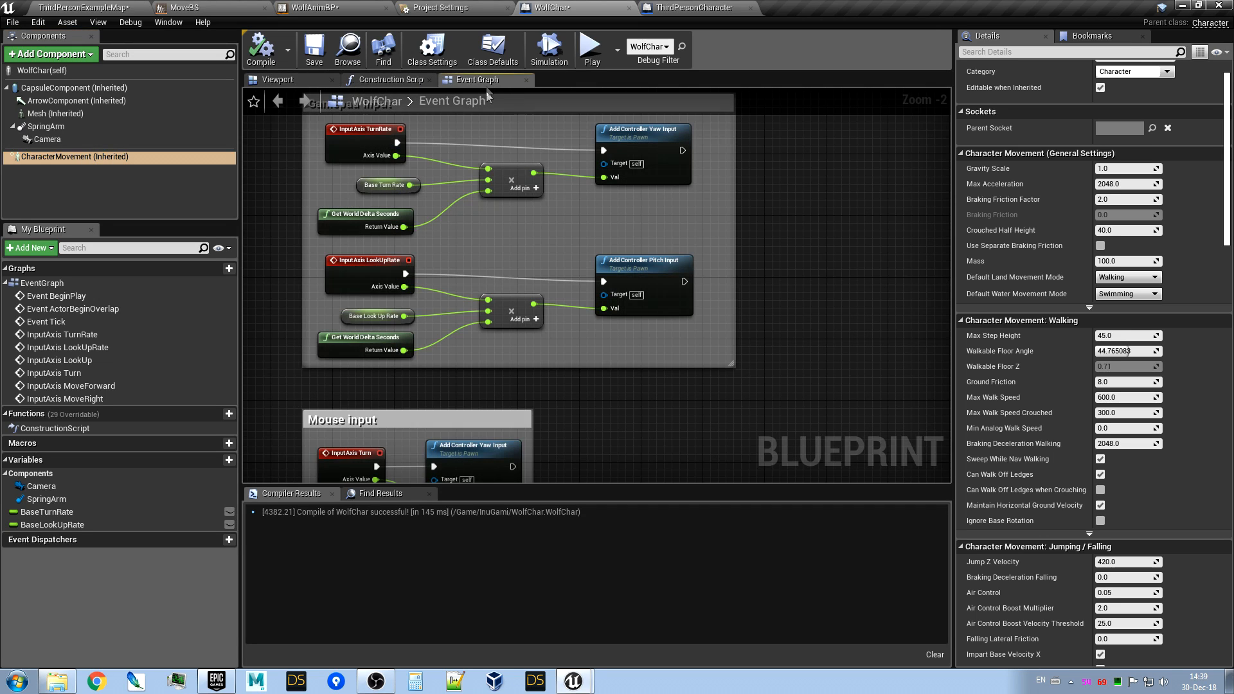
scroll(620, 298, down, 3)
right_drag(798, 399, 759, 343)
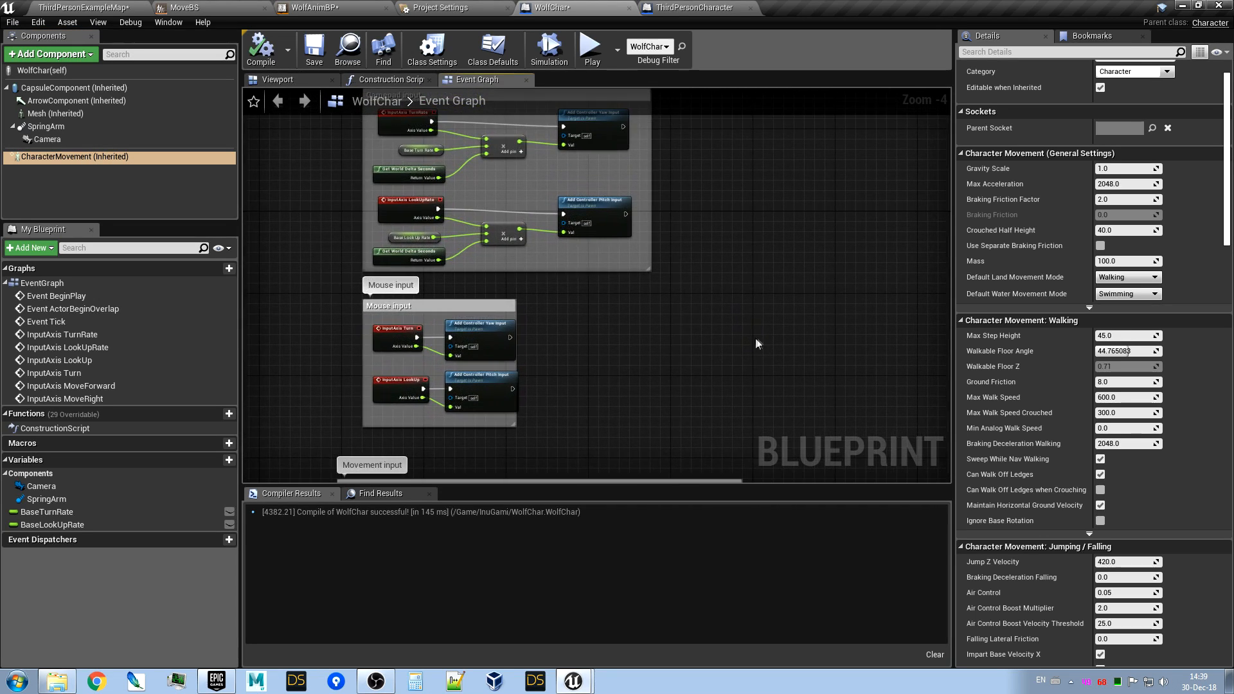
right_drag(745, 394, 746, 123)
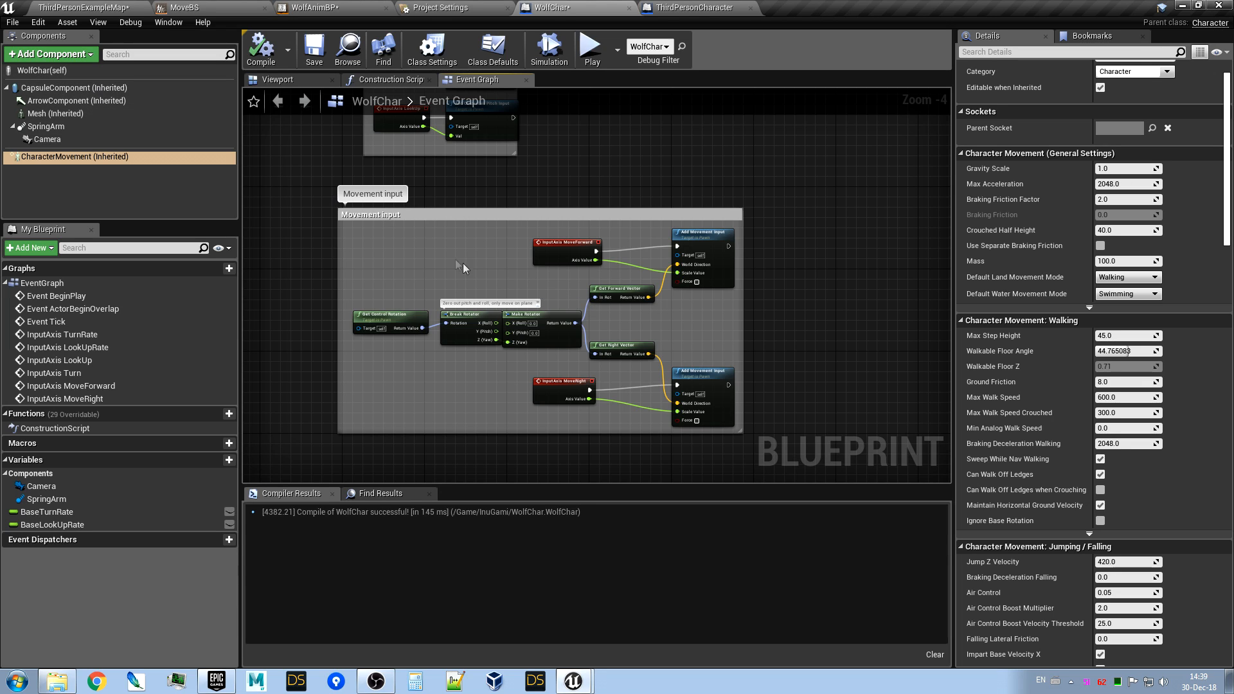
right_drag(512, 190, 481, 199)
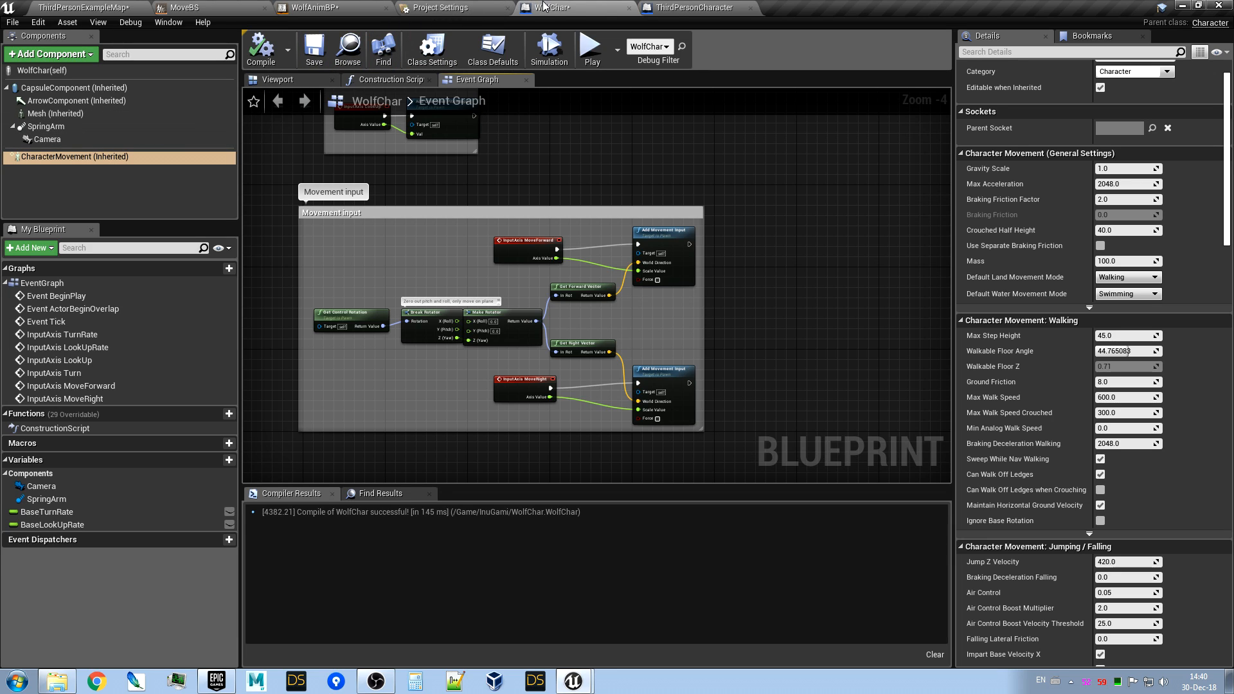
Inspect the Idle to Move transition rule and the Move state's blend space inputs in WolfAnimBP's state machine.
click(323, 9)
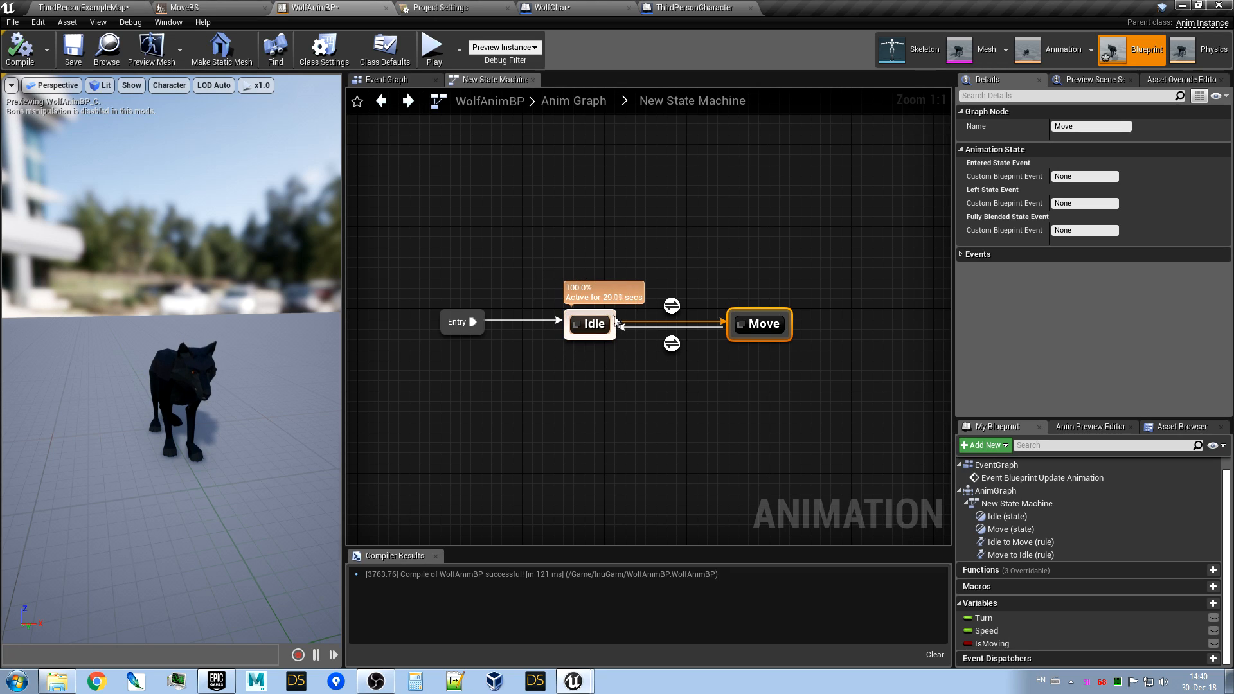
click(672, 306)
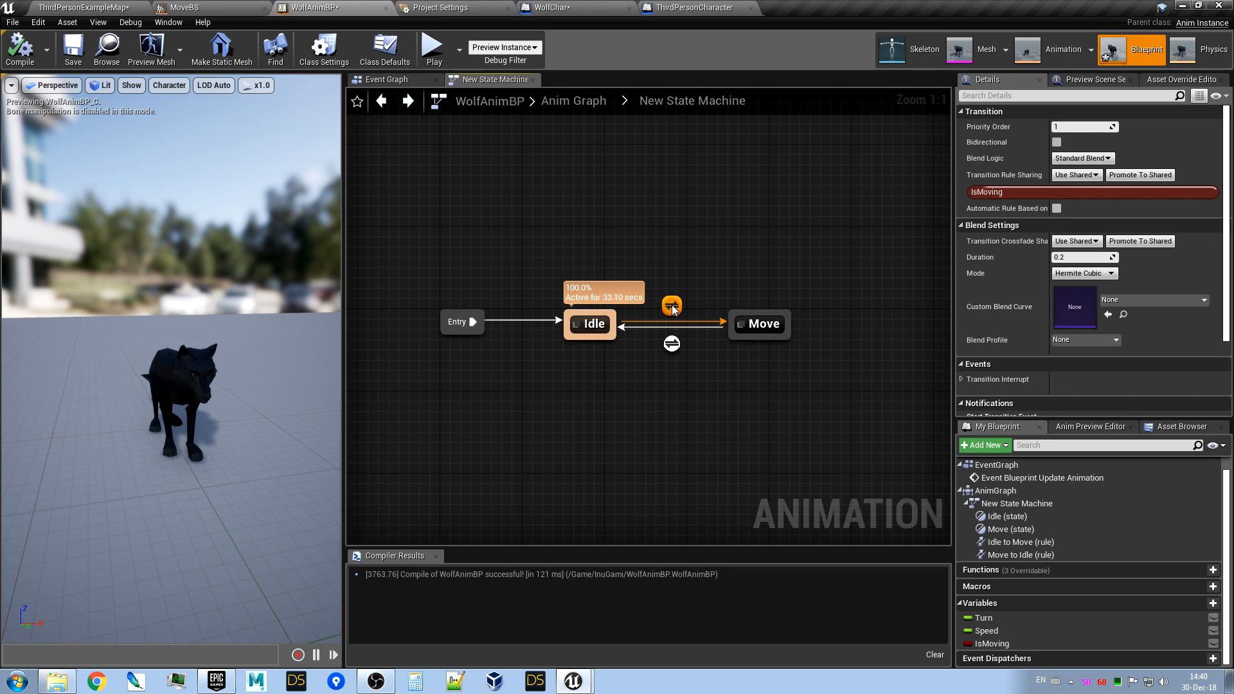
double_click(671, 307)
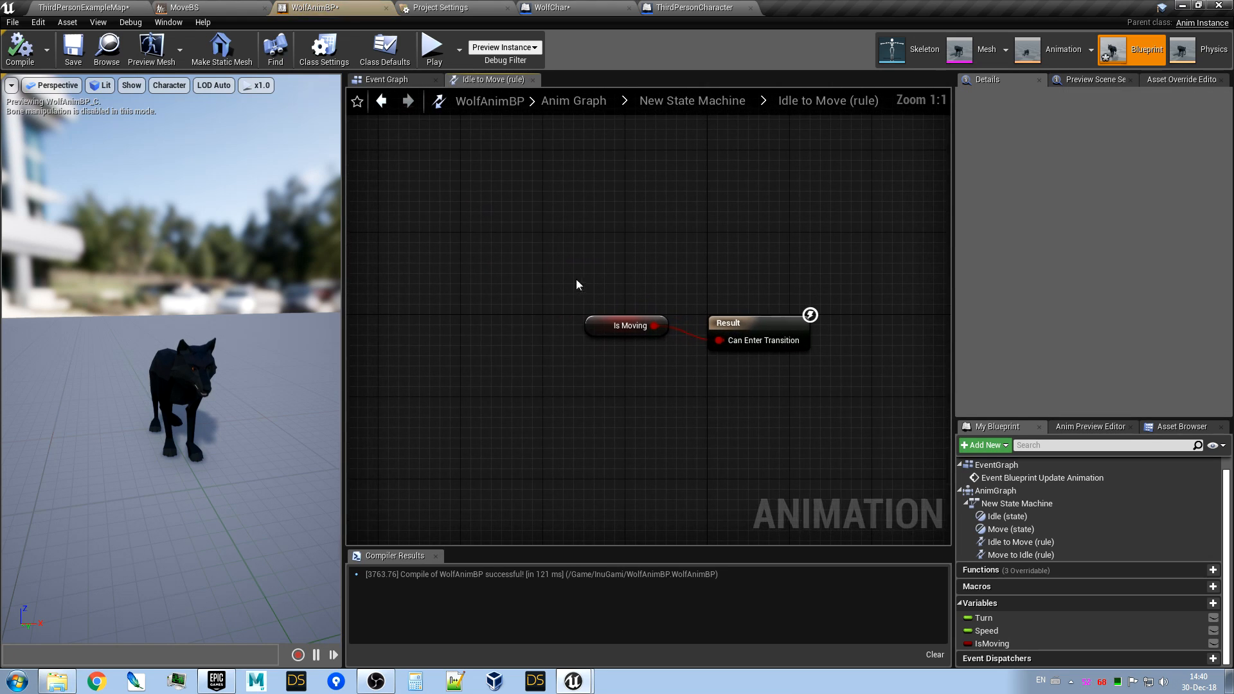
click(383, 101)
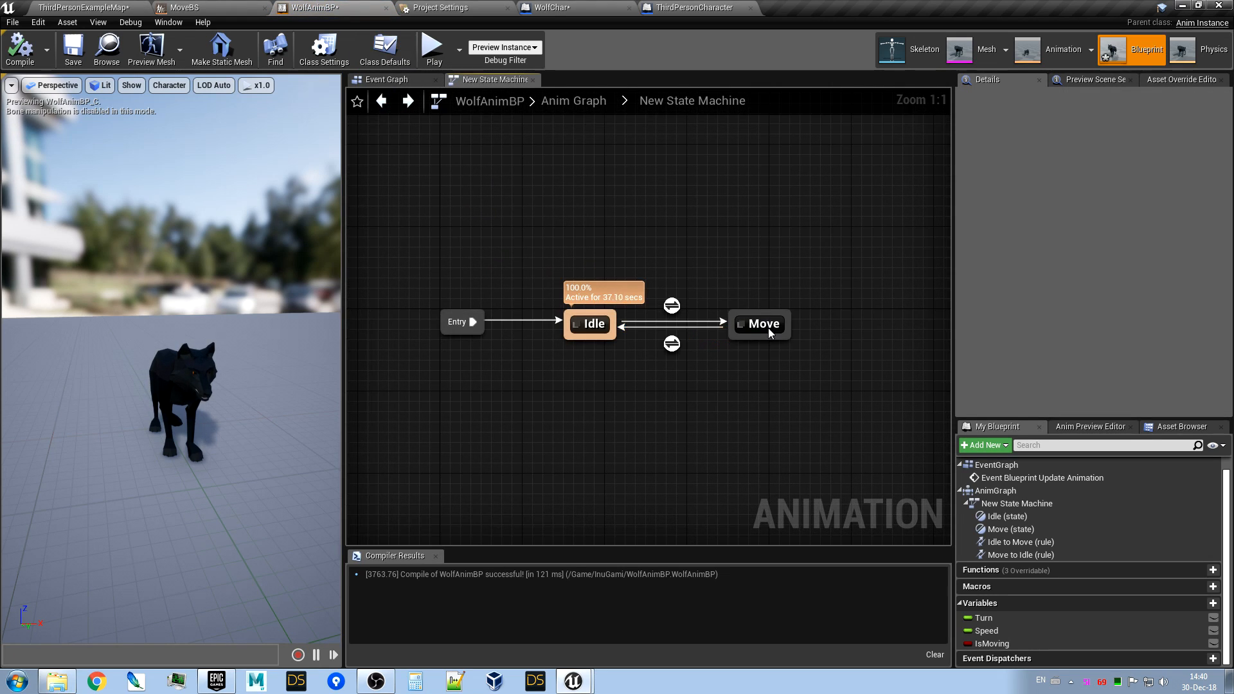
double_click(768, 324)
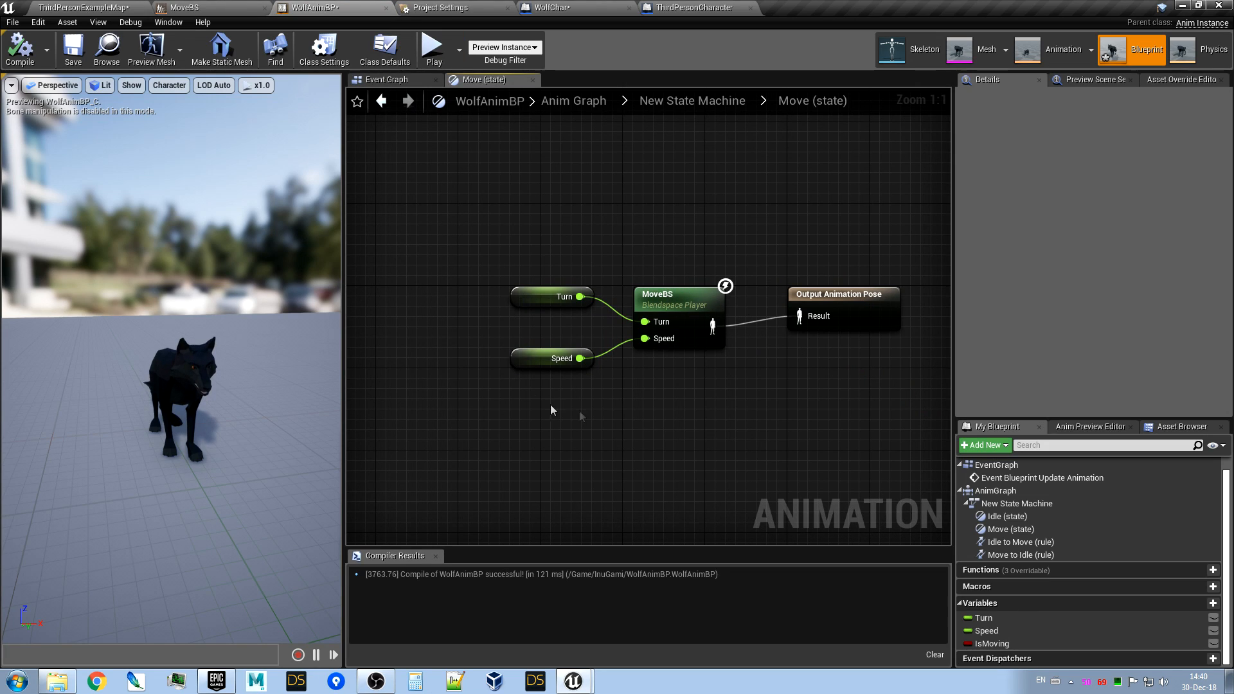
click(382, 101)
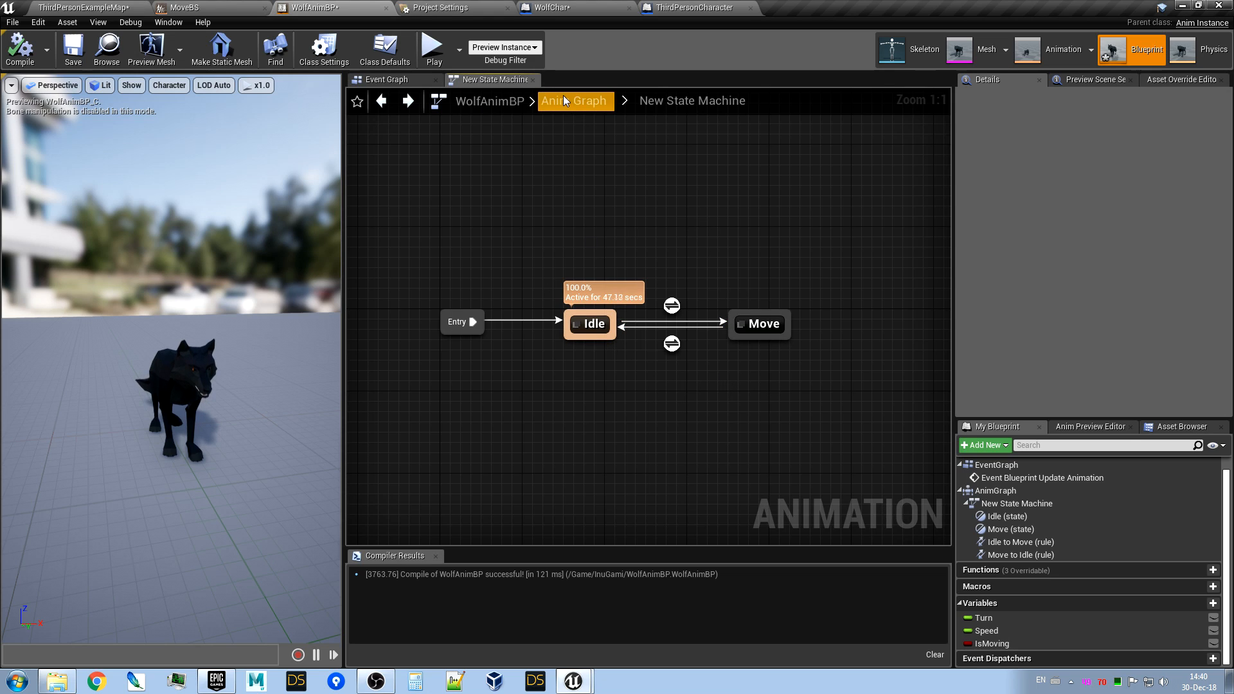
Return to WolfChar's event graph, examine the Movement input nodes up close and enlarge the graph area above the compiler results.
click(682, 9)
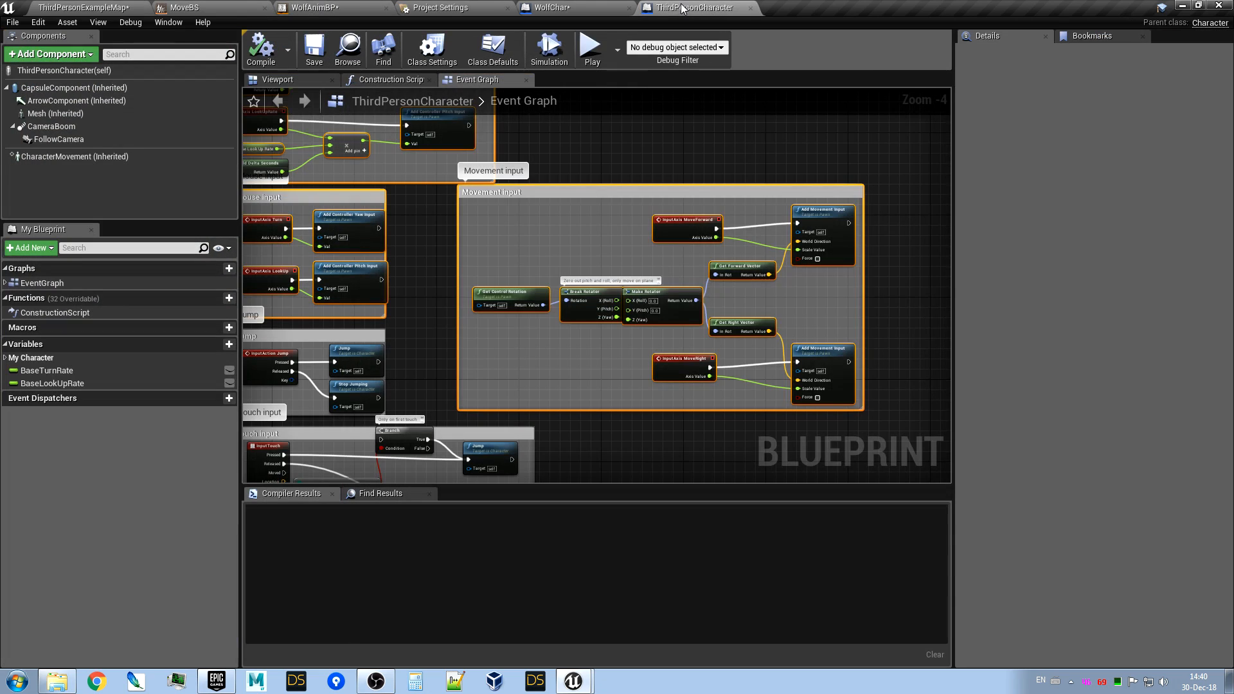
click(566, 8)
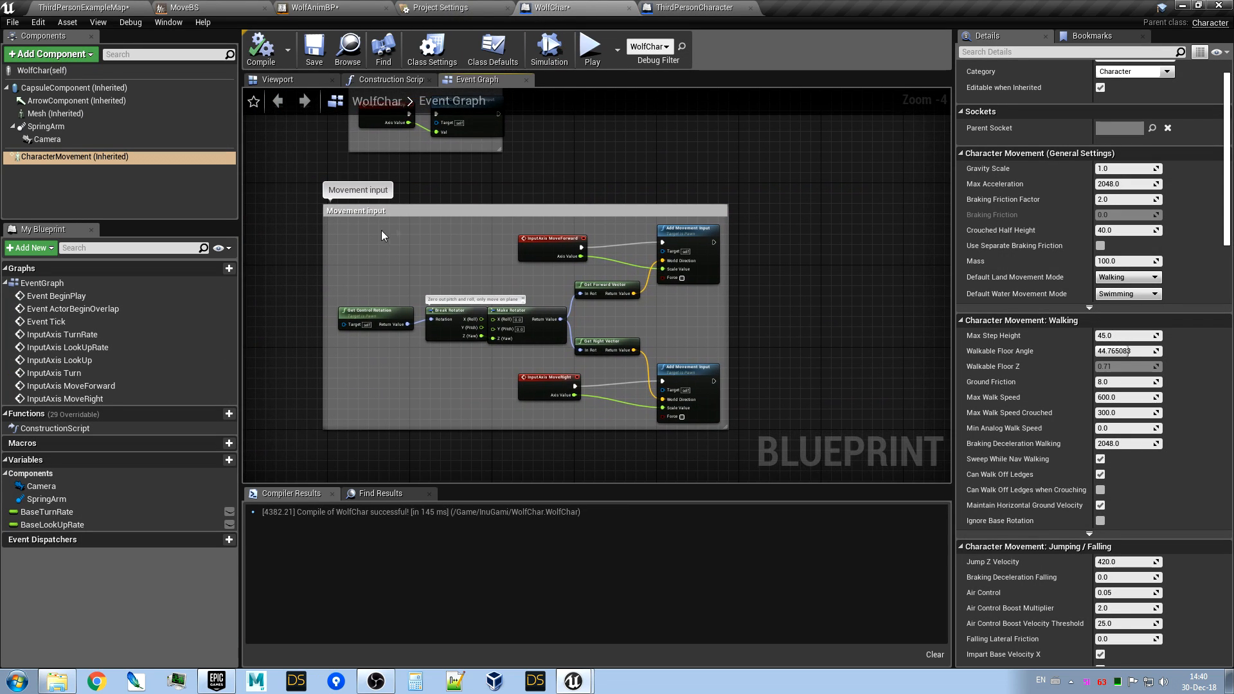
scroll(371, 253, up, 3)
right_drag(473, 242, 458, 229)
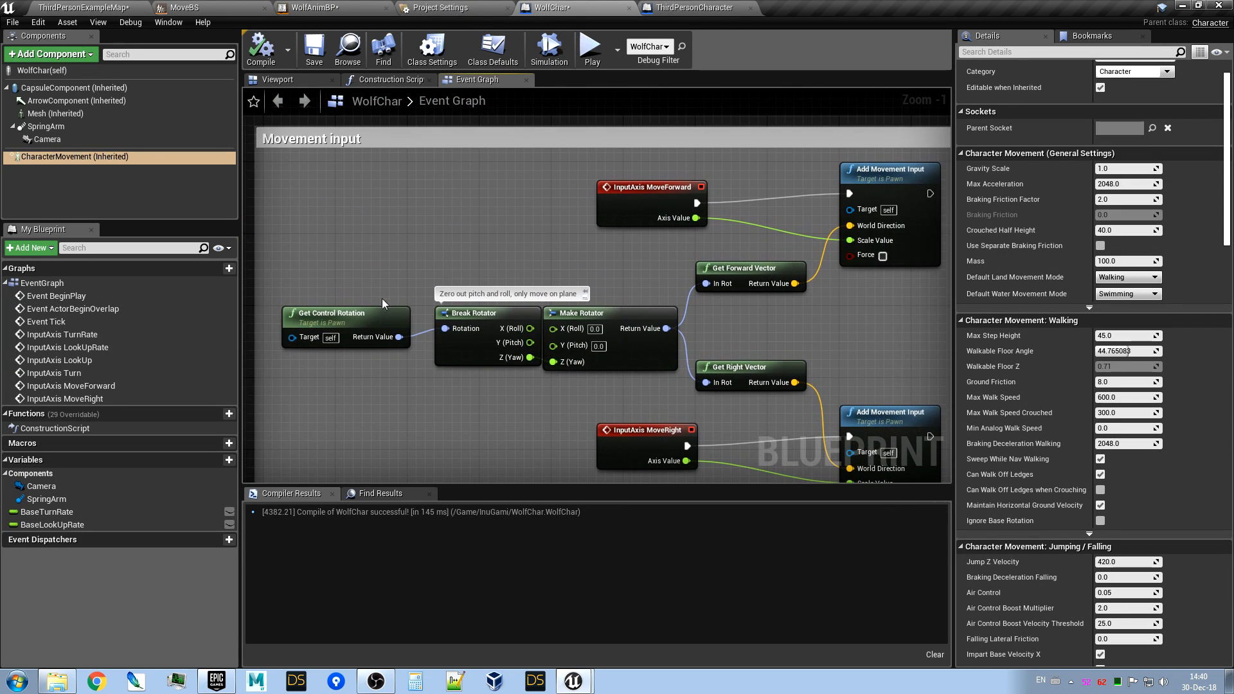
scroll(435, 229, down, 1)
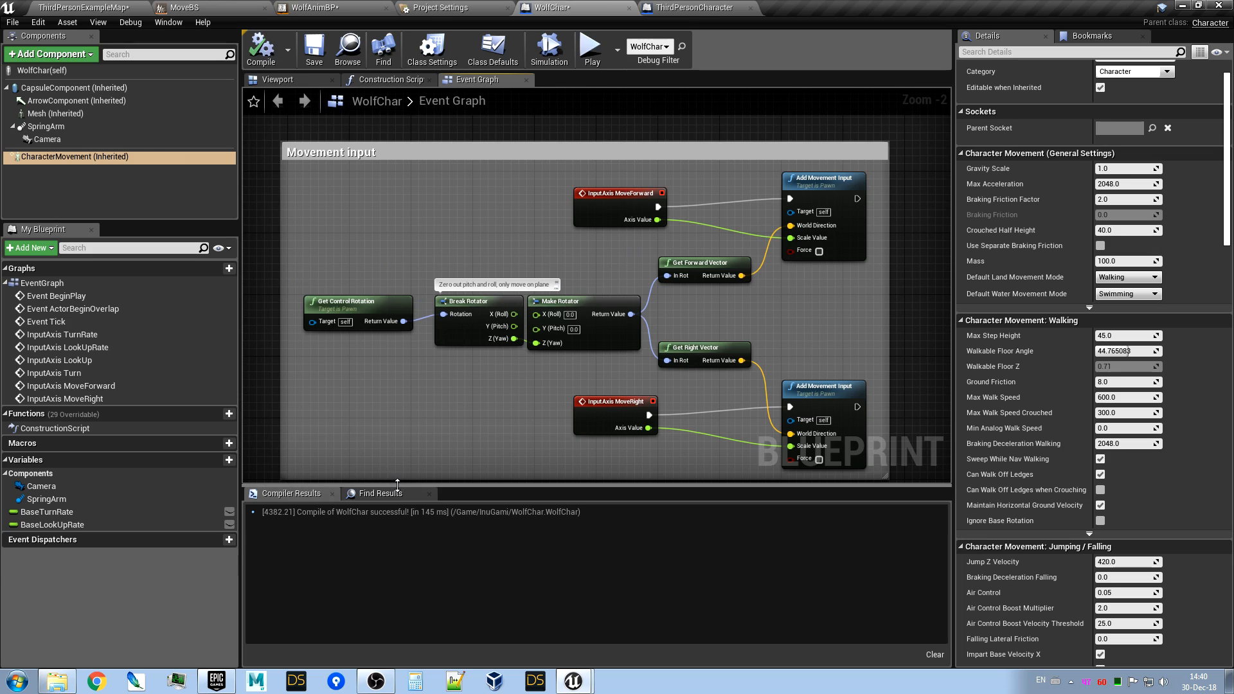
drag(394, 484, 394, 515)
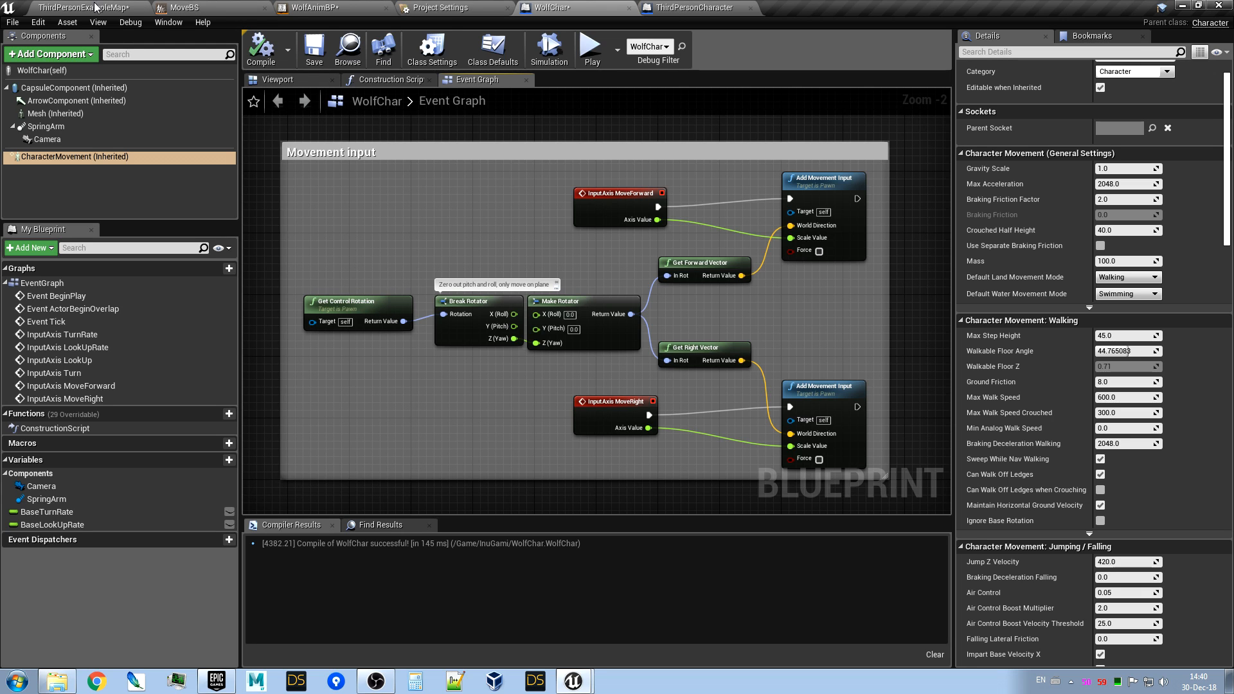
Run the game repeatedly in a standalone preview to test the wolf character's movement, stopping each session.
click(590, 48)
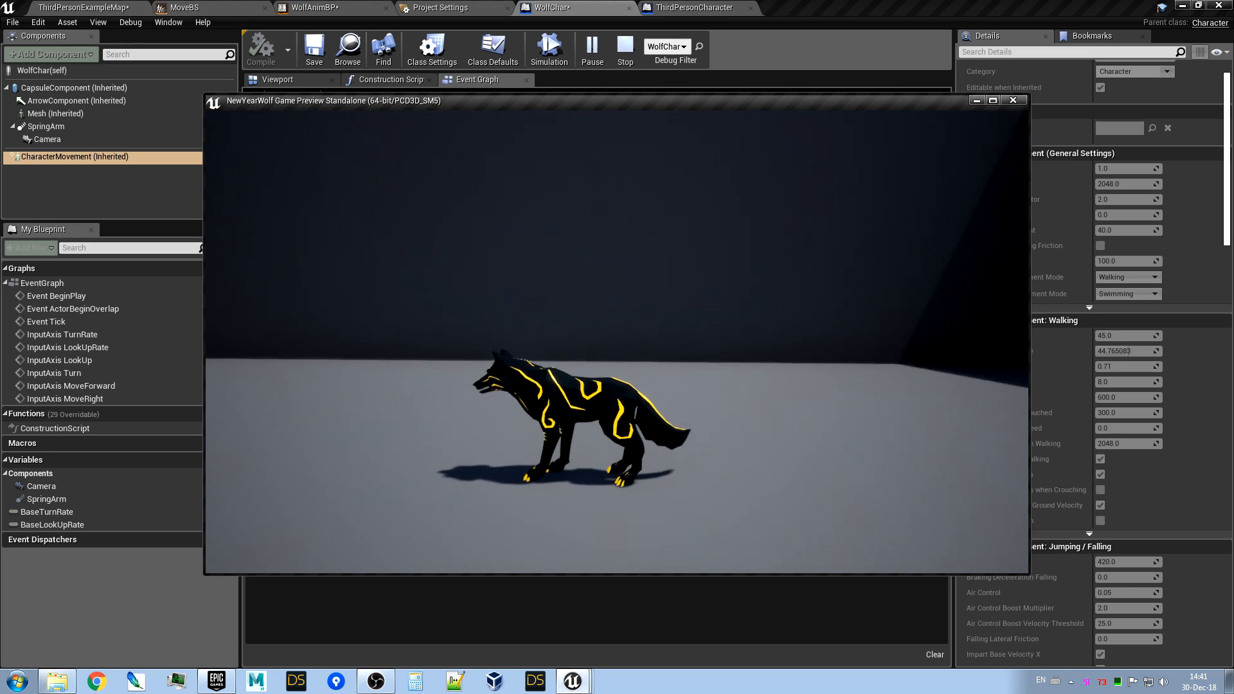
key(Escape)
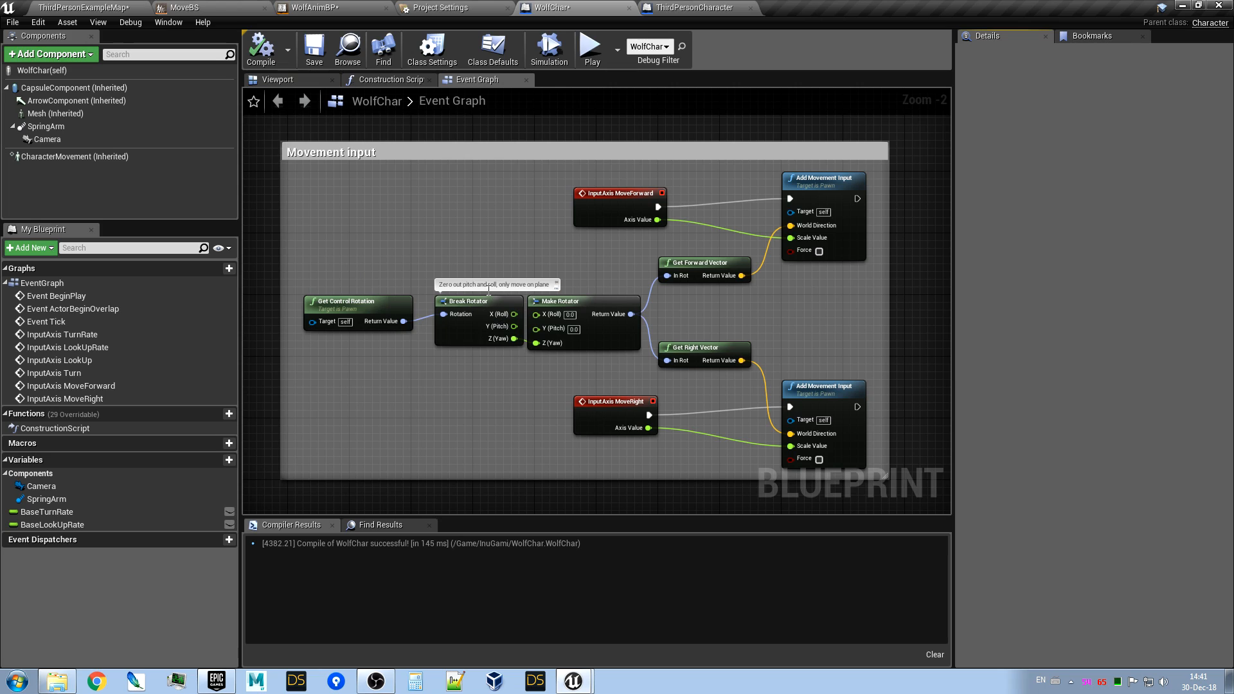
scroll(469, 361, up, 1)
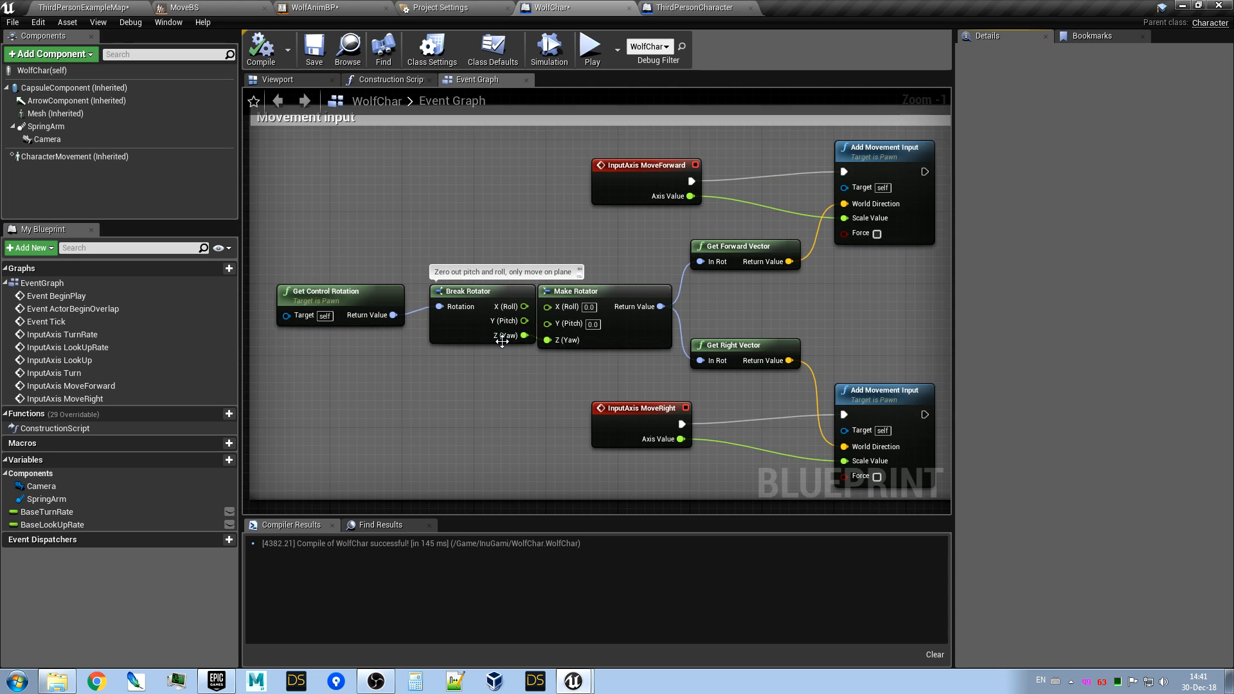
click(592, 55)
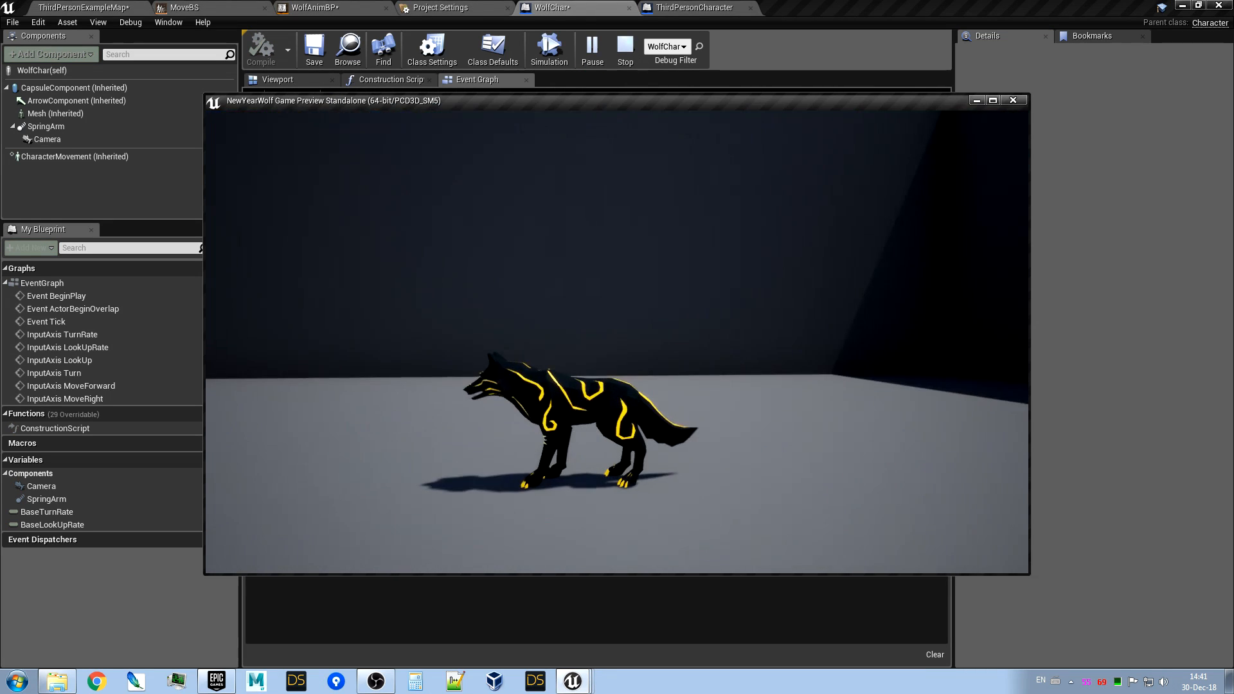
key(Escape)
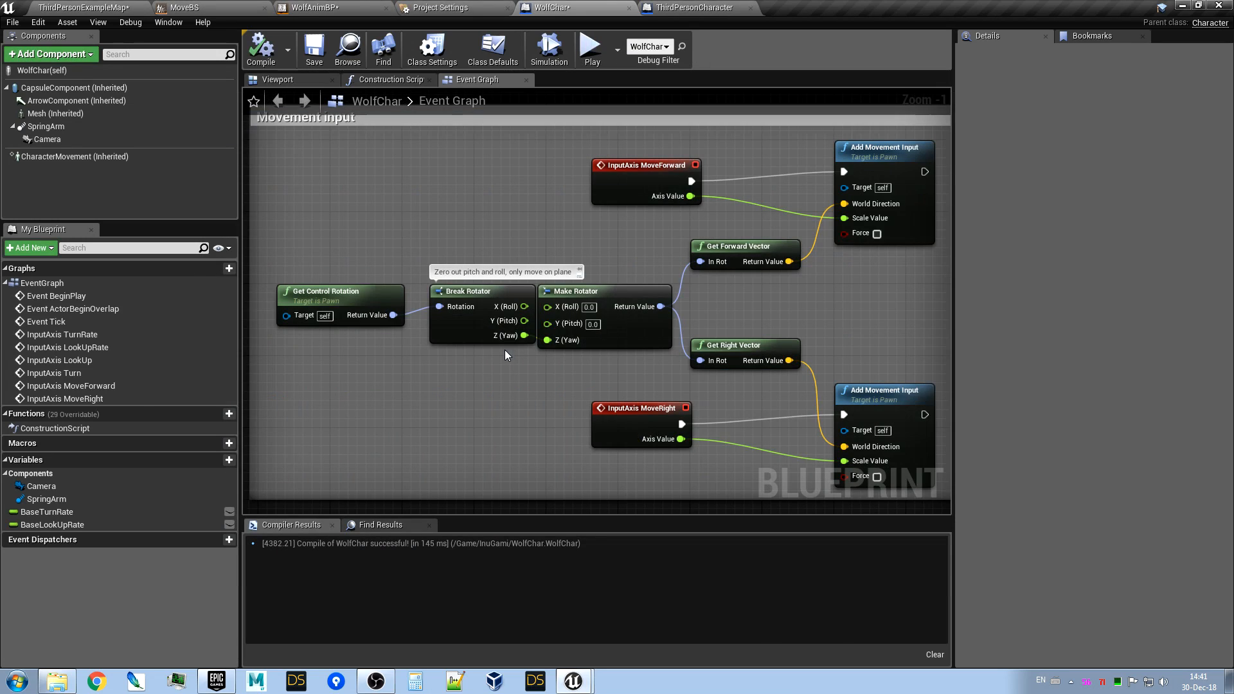
right_drag(566, 388, 488, 380)
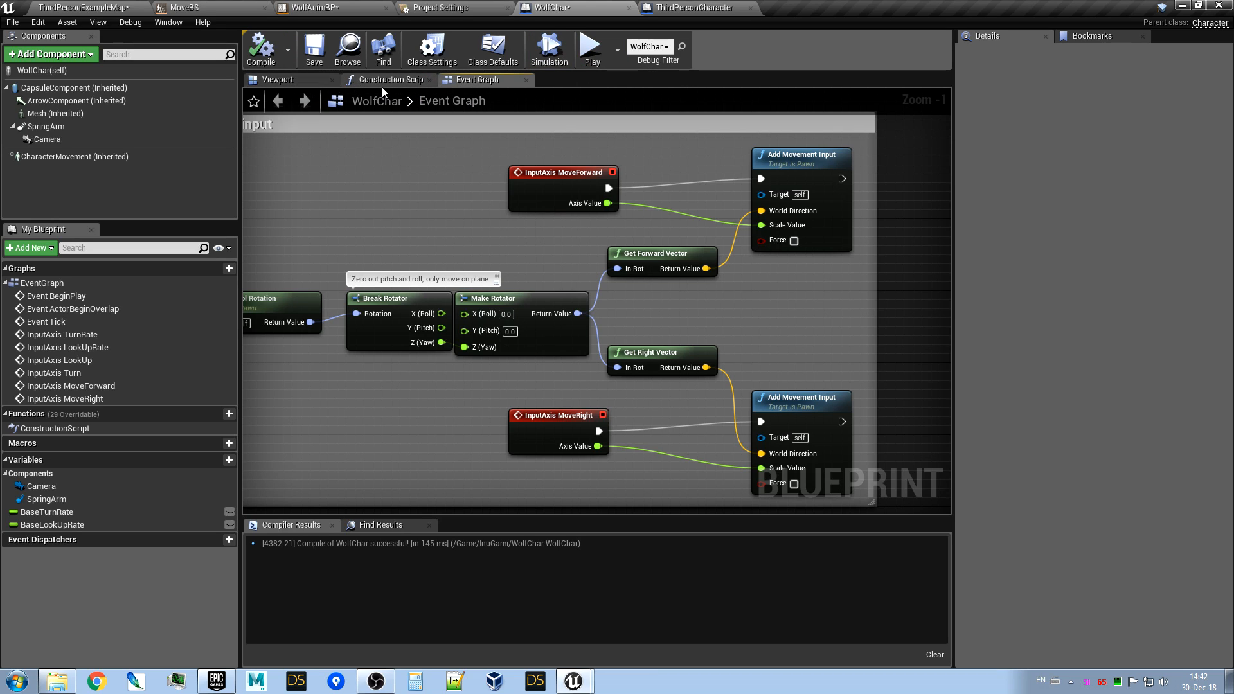
click(591, 48)
click(586, 294)
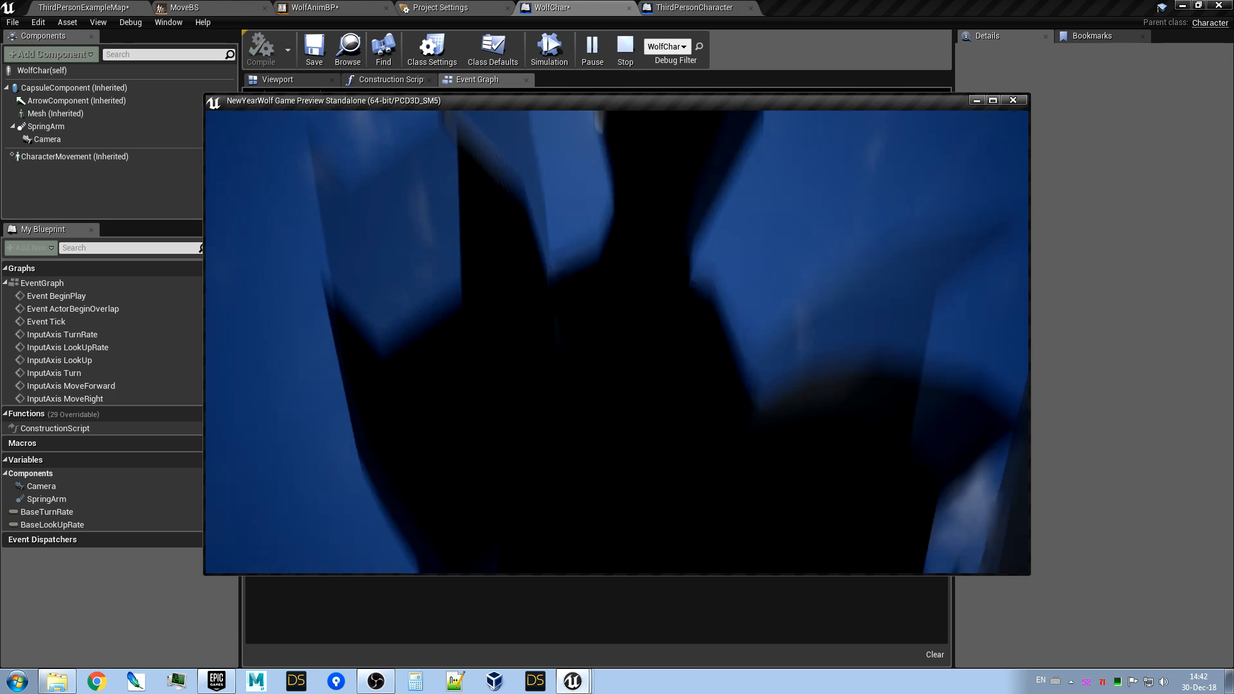
key(Escape)
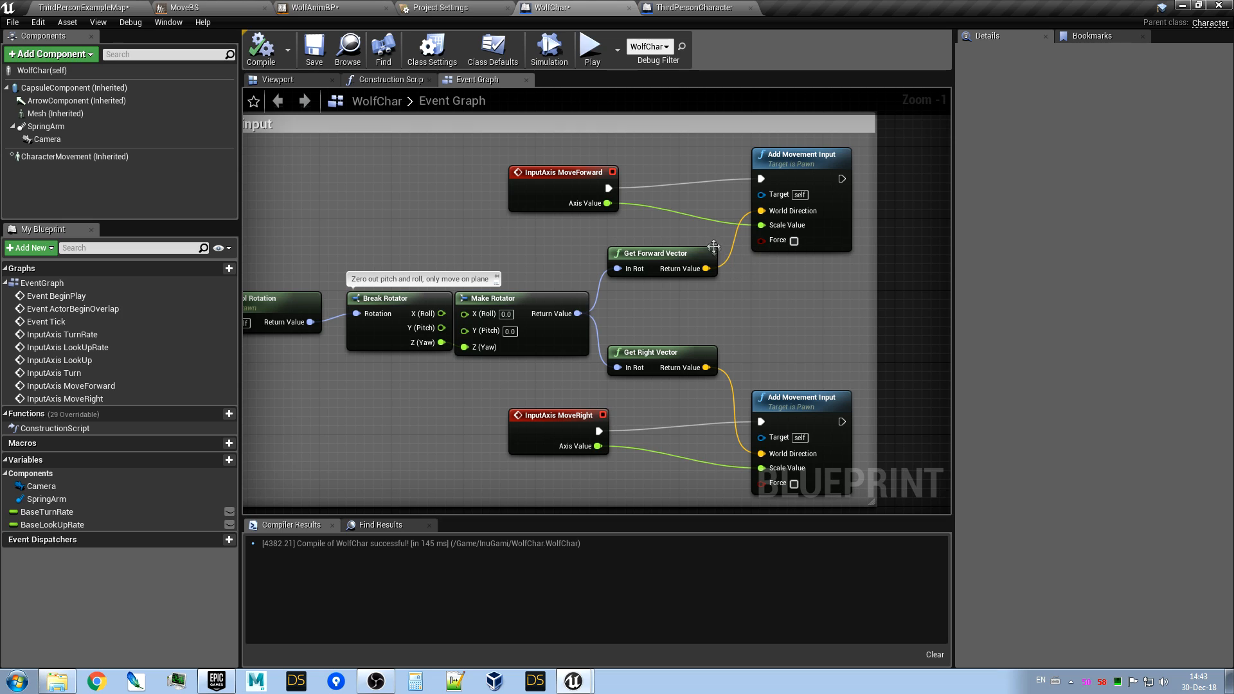
Review the Movement input graph from the control rotation nodes to both Add Movement Input nodes.
right_drag(796, 352, 750, 294)
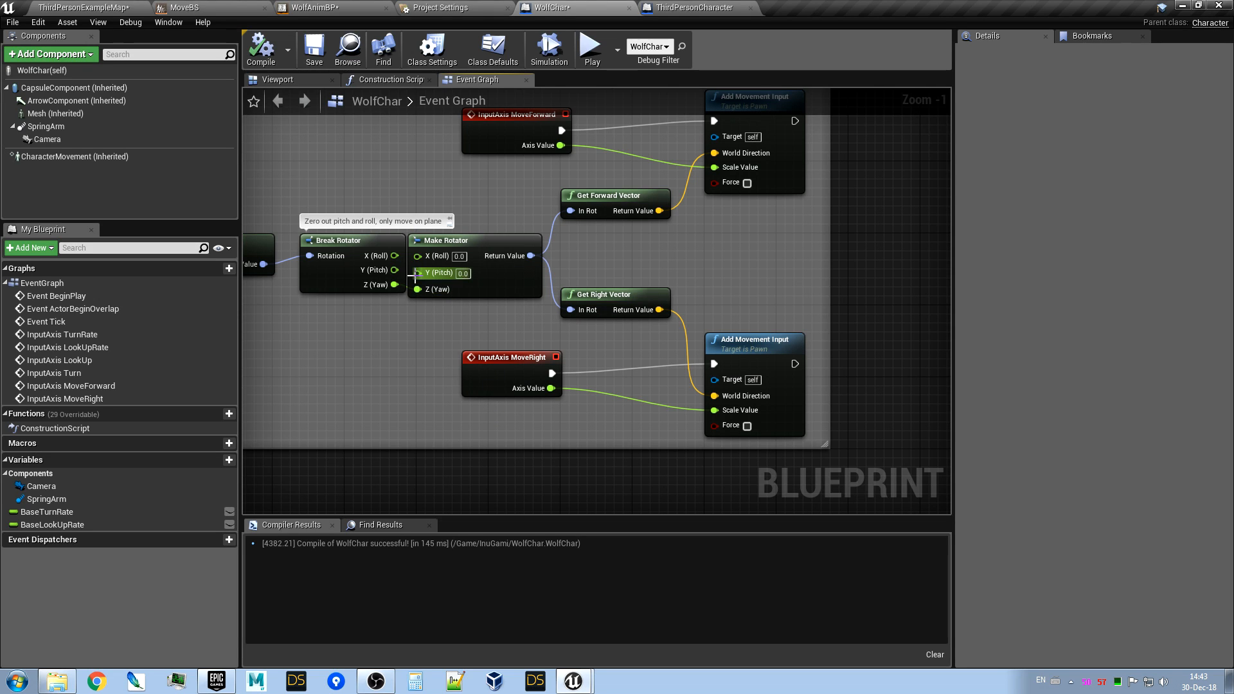
right_drag(341, 298, 392, 311)
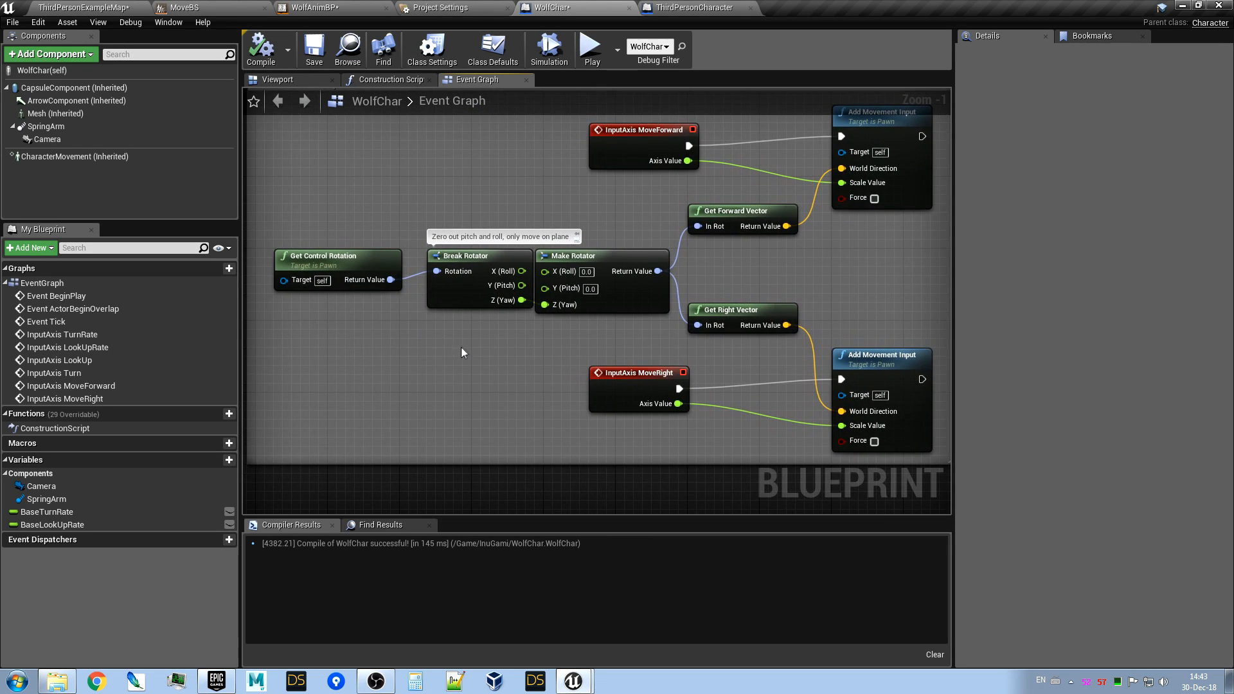
right_drag(757, 345, 643, 331)
right_drag(823, 242, 751, 262)
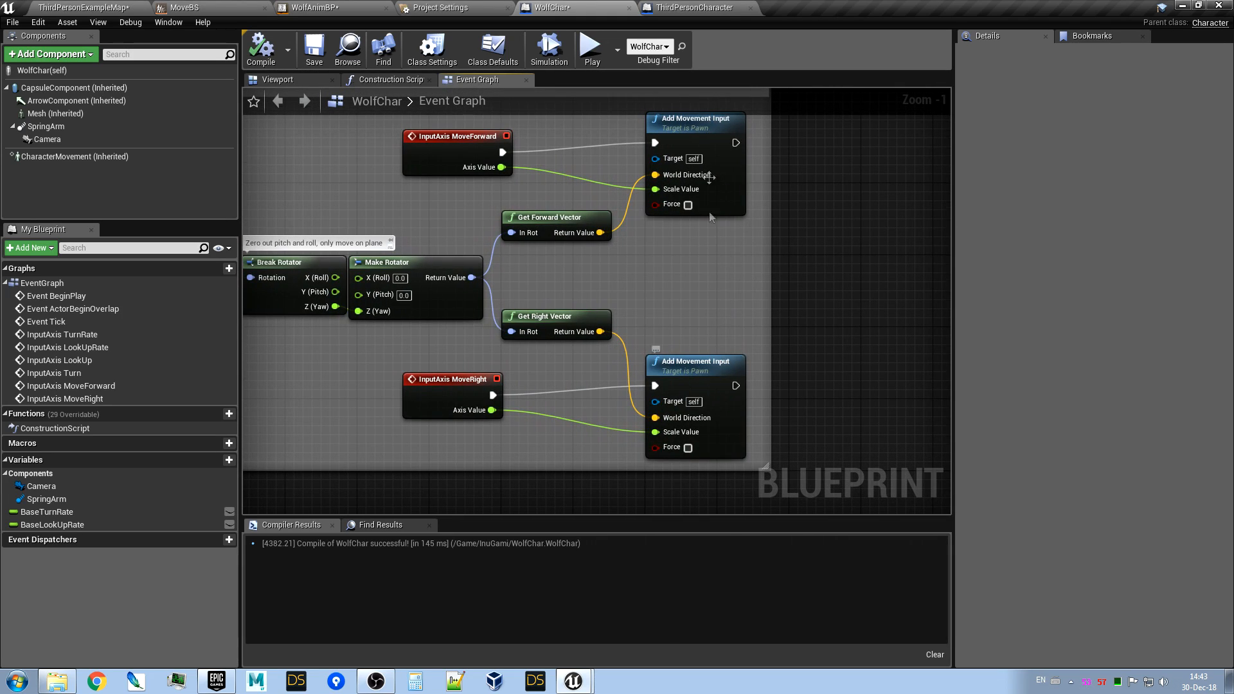
scroll(757, 349, down, 1)
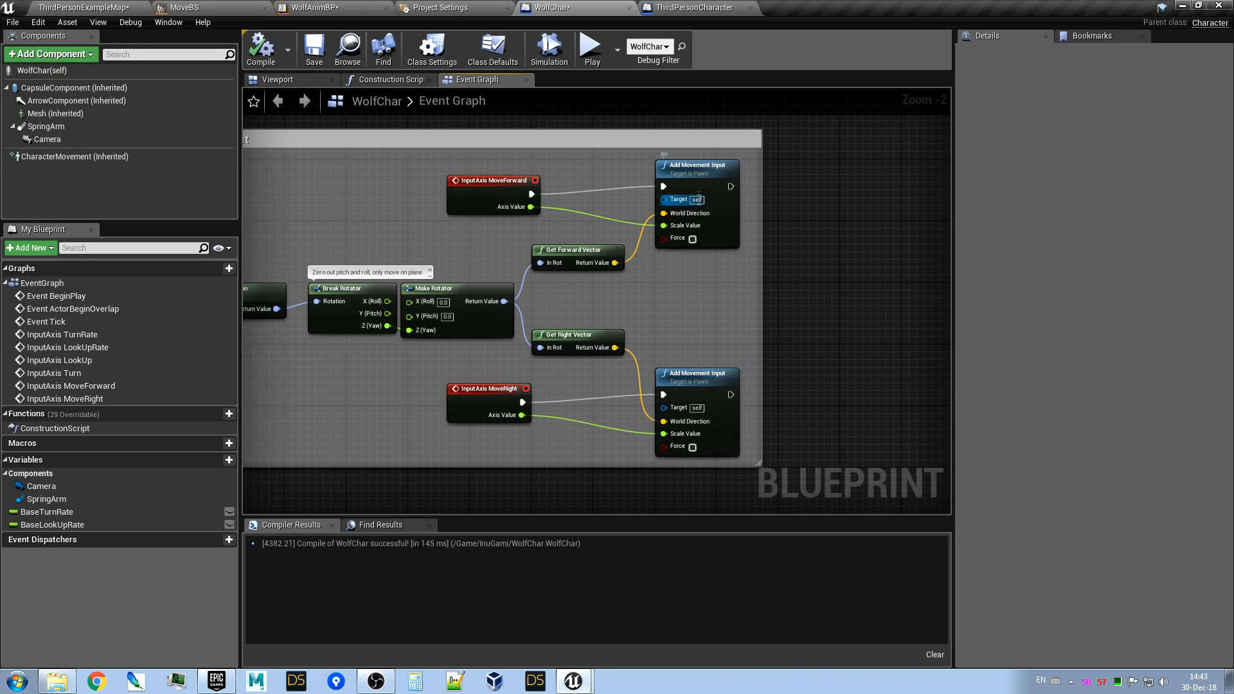
scroll(775, 333, down, 1)
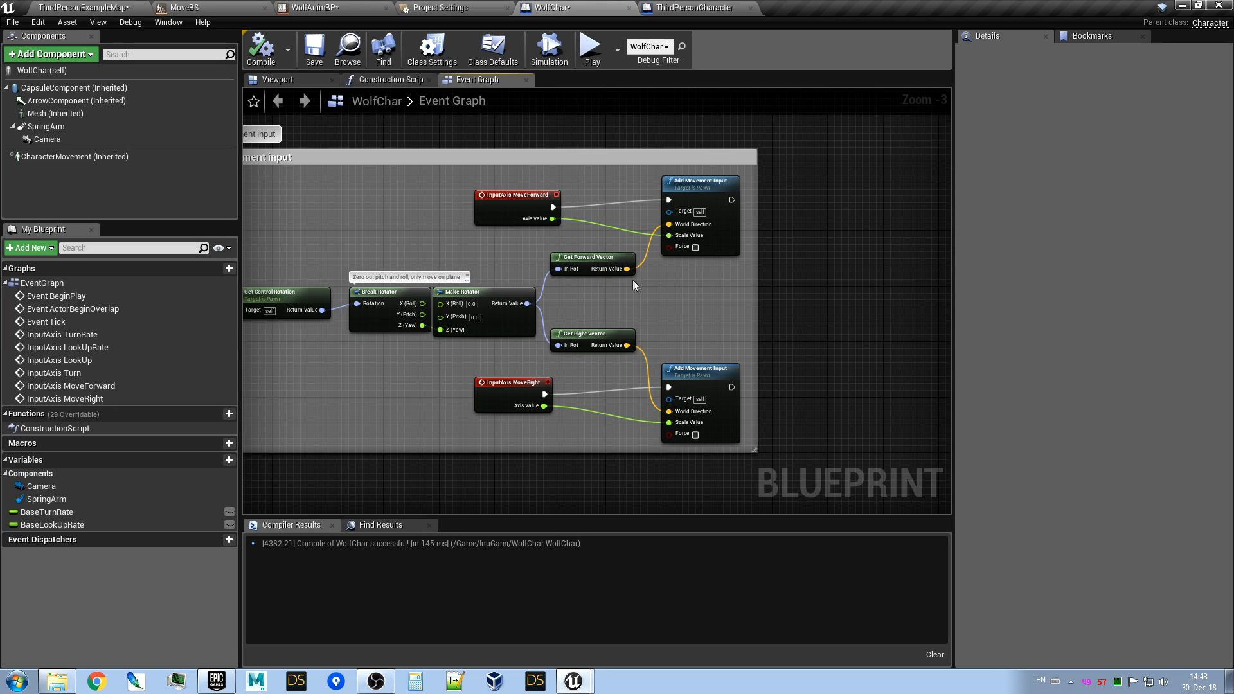
Try summing the Get Forward Vector and Get Right Vector outputs with a vector + vector node, and delete that node.
drag(627, 269, 646, 294)
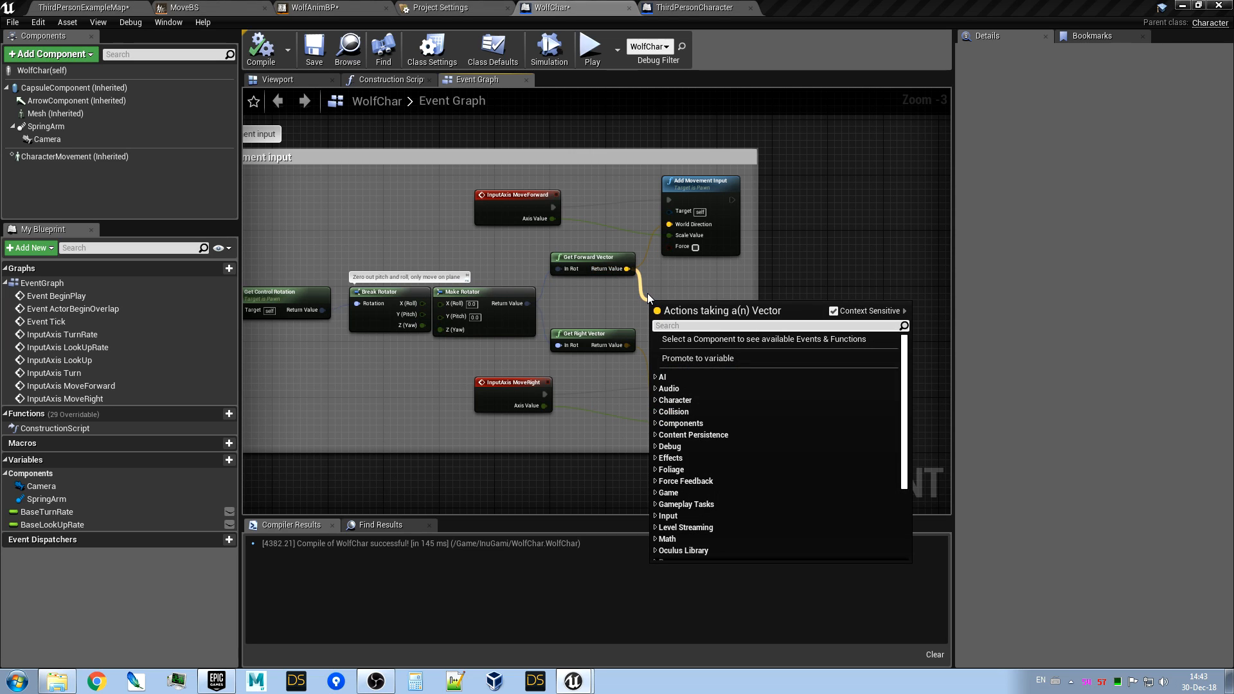
text(+)
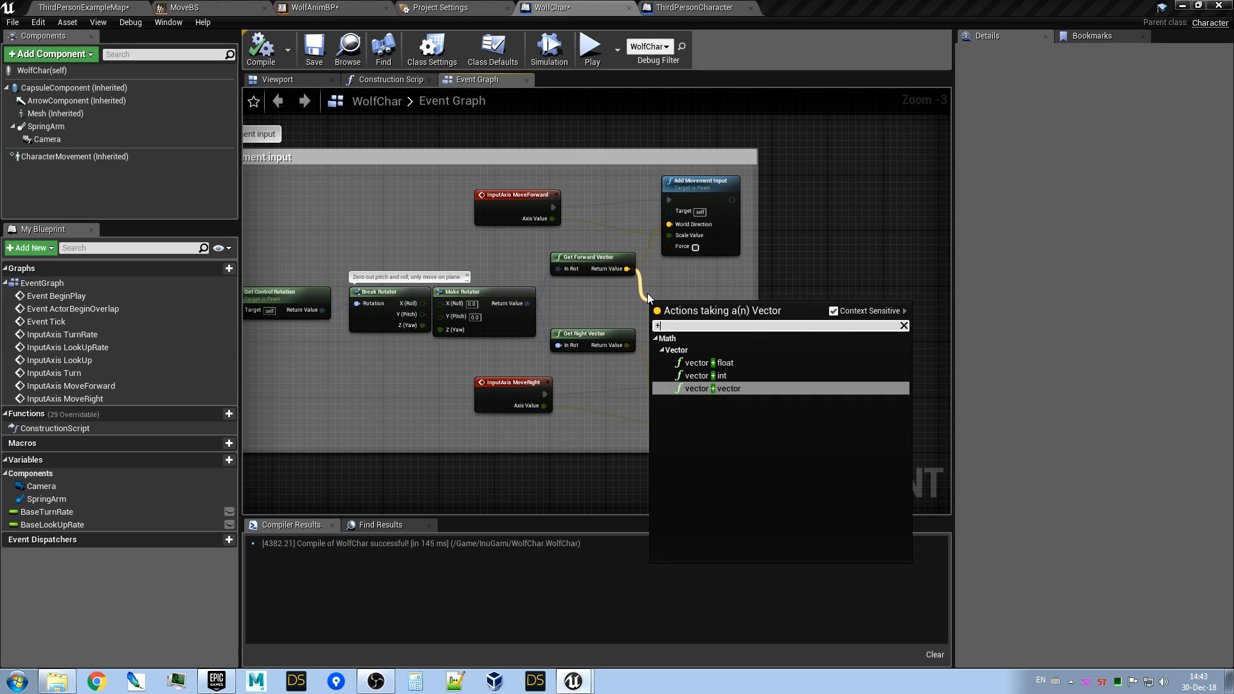
click(723, 389)
drag(626, 348, 676, 295)
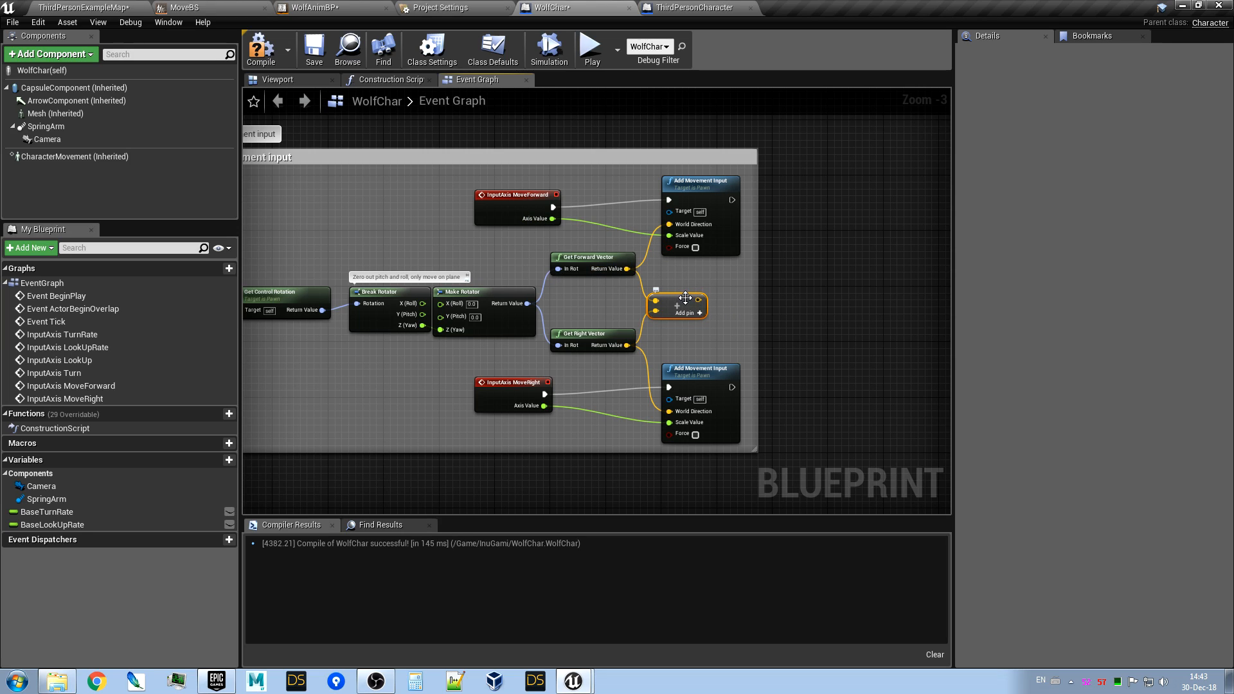
key(Delete)
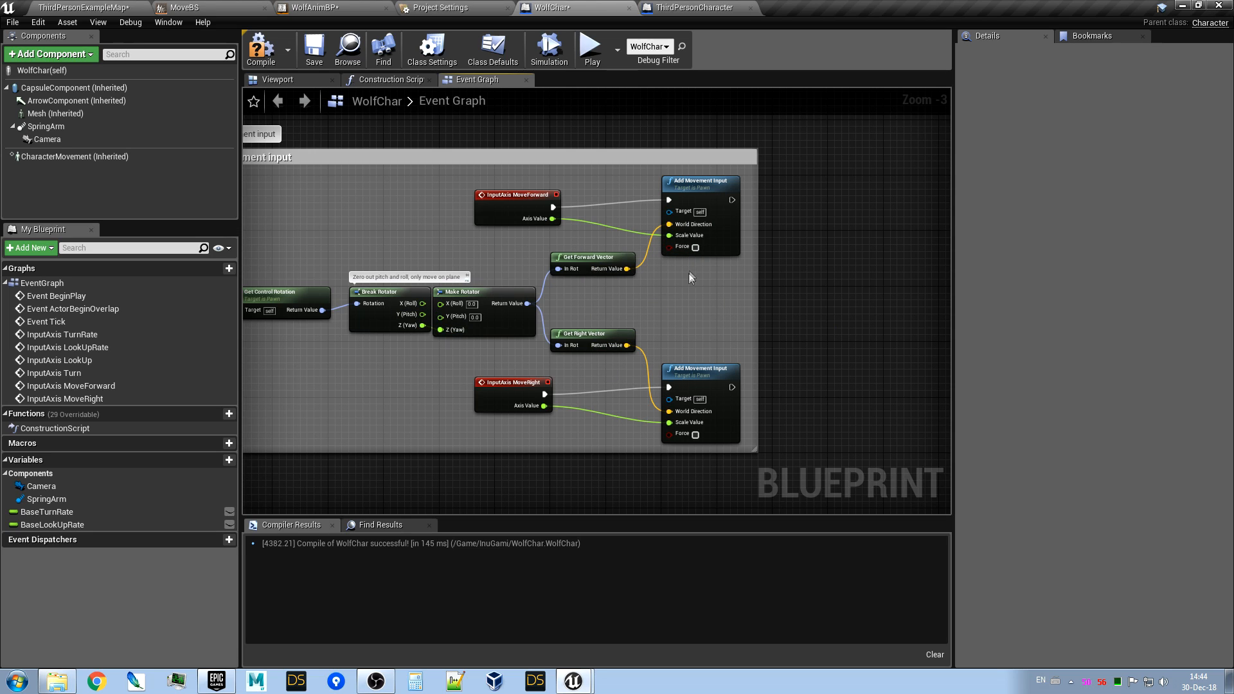
Switch to the DecemberPacks project's editor and open the blueprint of the WolfCharachter actor in the level.
scroll(820, 187, up, 1)
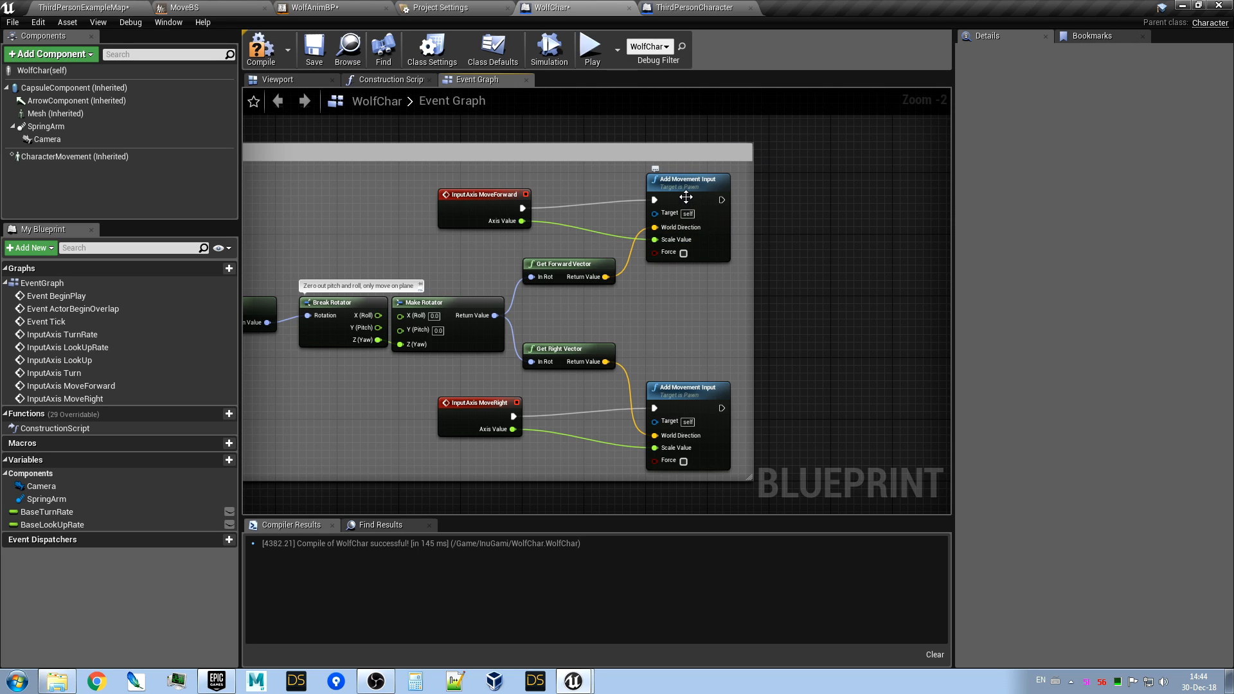
click(577, 686)
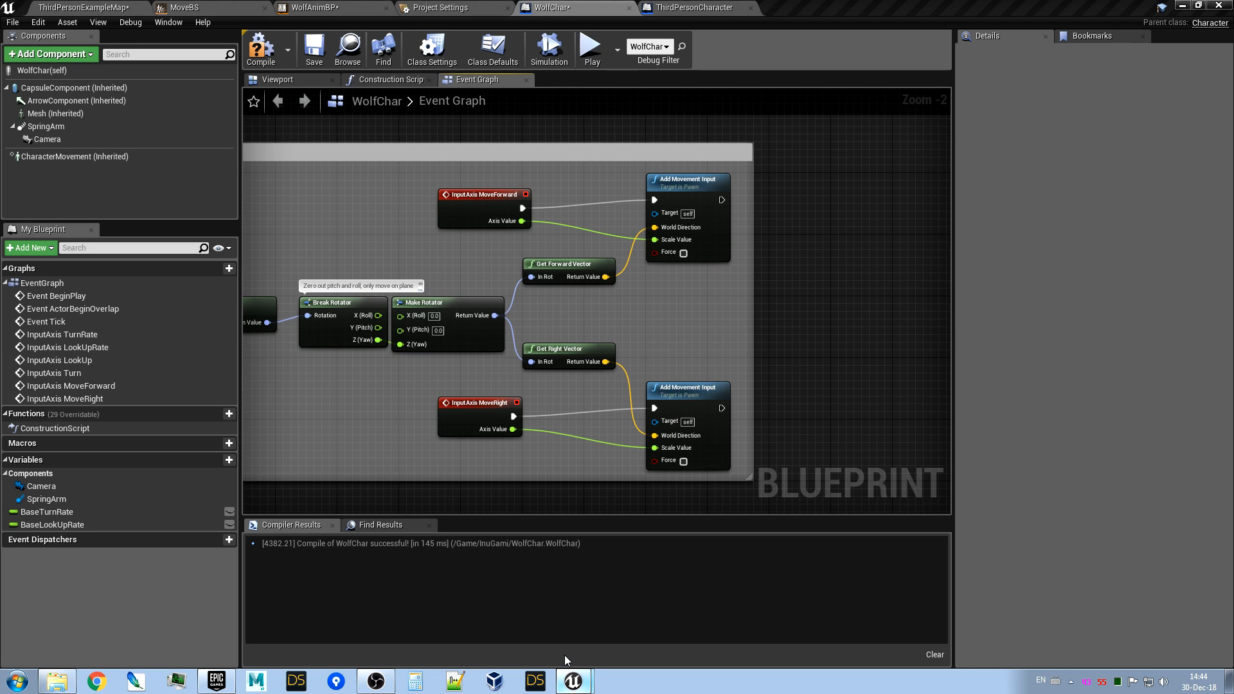
click(564, 655)
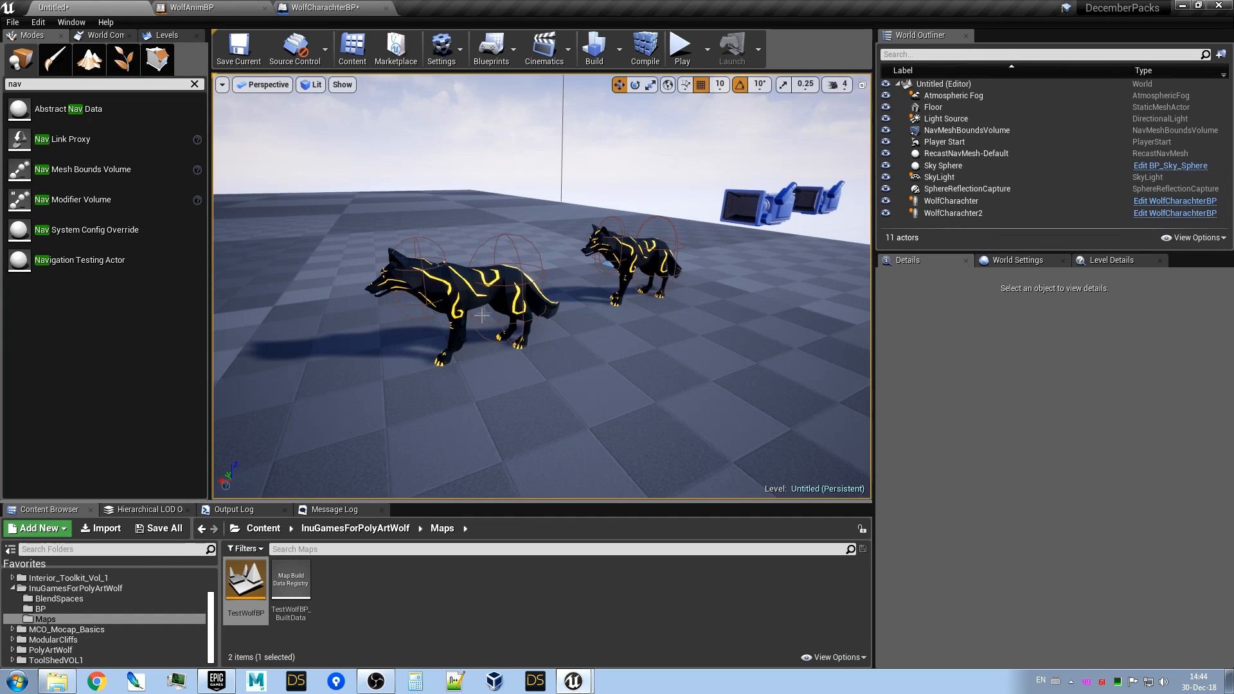
click(471, 277)
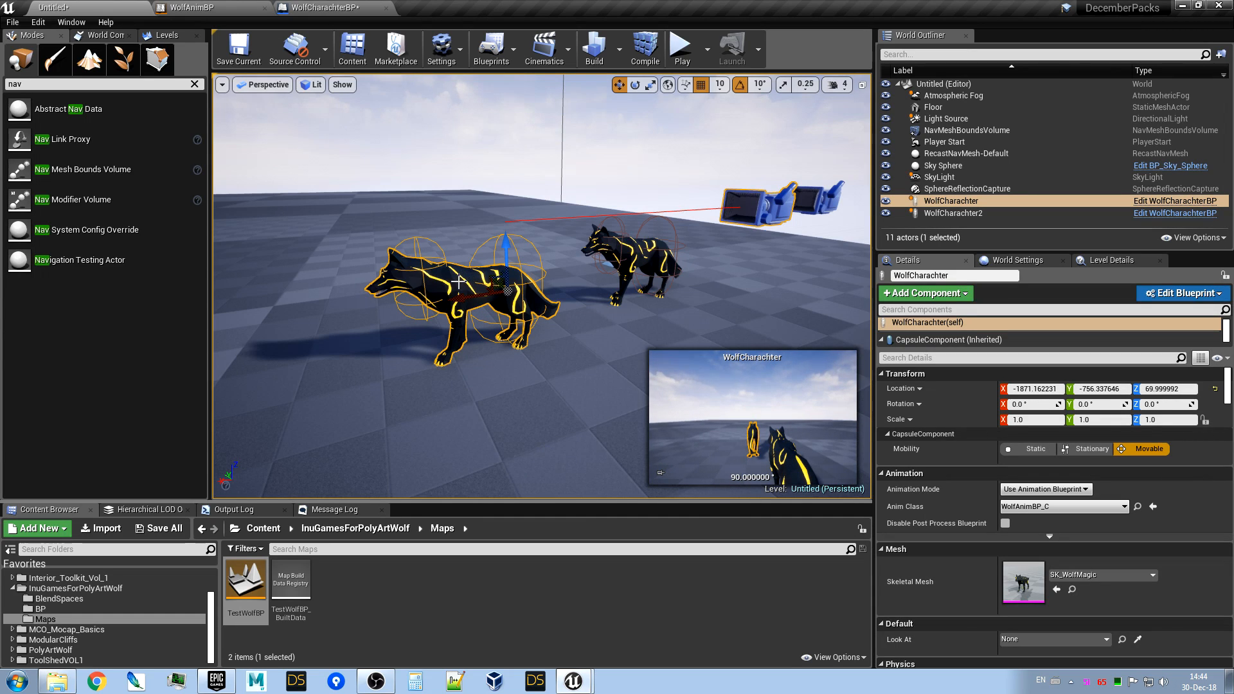
key(ctrl+e)
Connect Event Tick's execution output to the Add Movement Input node in WolfCharachterBP's event graph.
scroll(462, 314, down, 3)
right_drag(510, 451, 369, 242)
scroll(461, 248, up, 6)
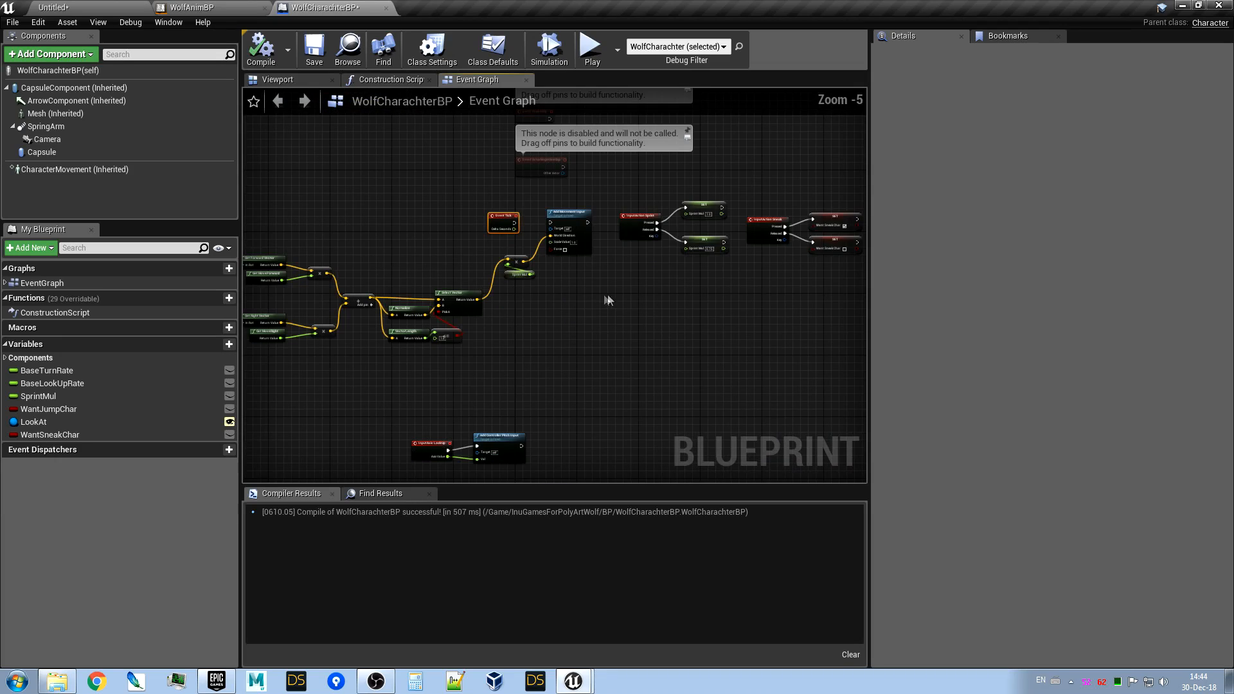
drag(448, 252, 527, 256)
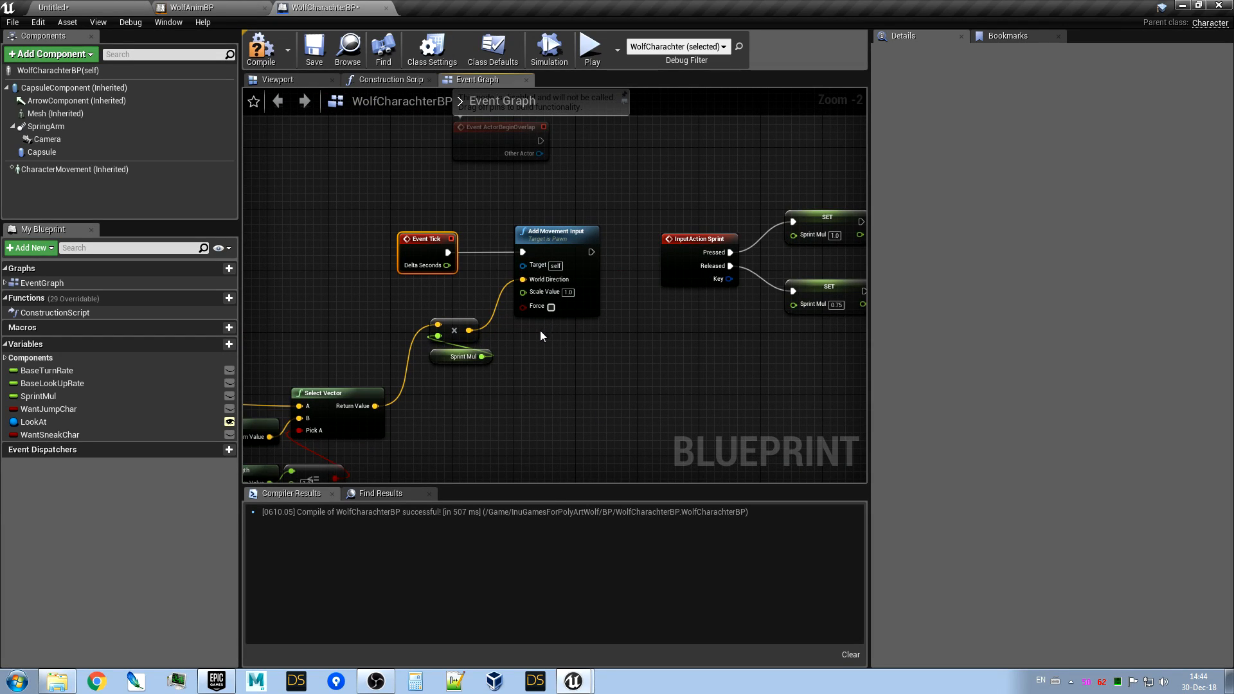
Examine how WolfCharachterBP combines, normalizes and scales the forward and right vectors to feed Add Movement Input.
scroll(538, 341, down, 1)
right_drag(552, 398, 1080, 289)
right_drag(268, 313, 414, 297)
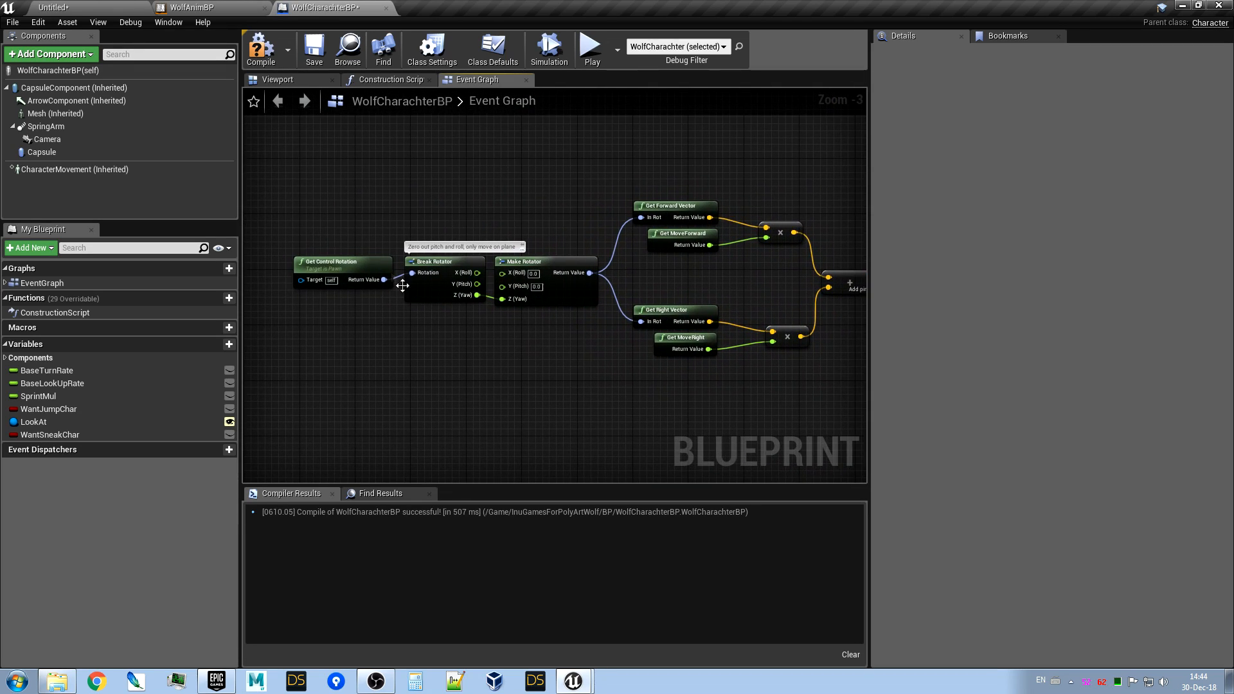
scroll(409, 340, up, 3)
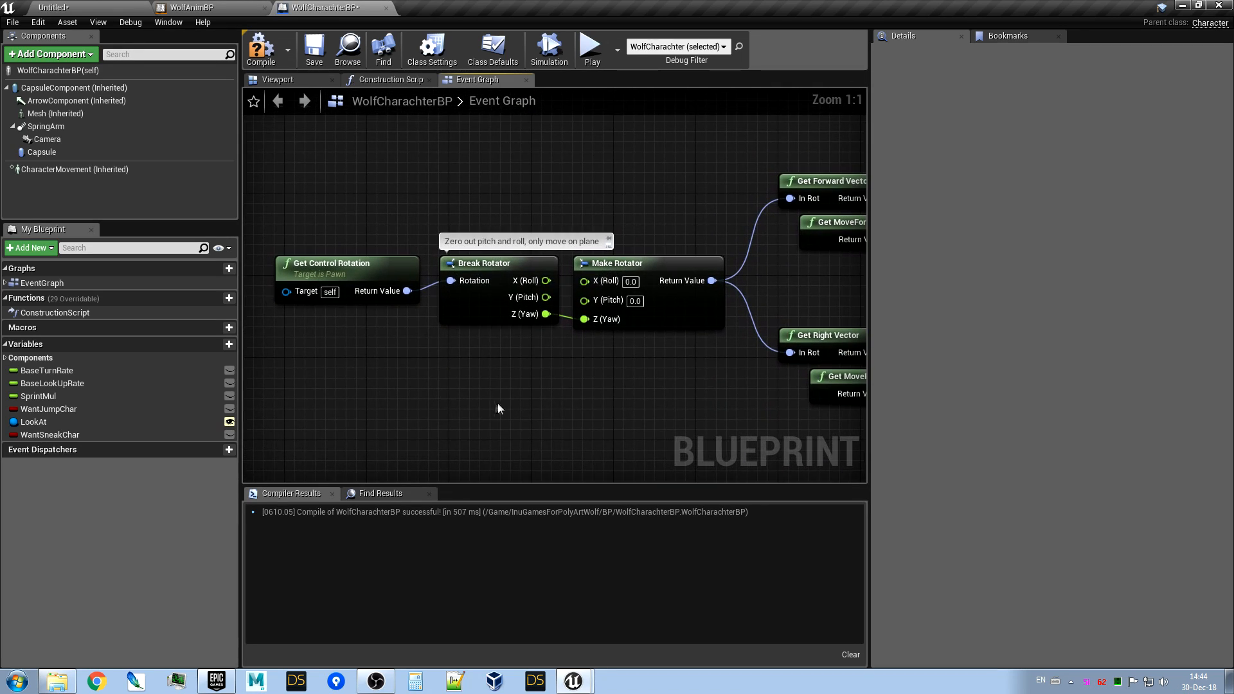
right_drag(649, 363, 385, 371)
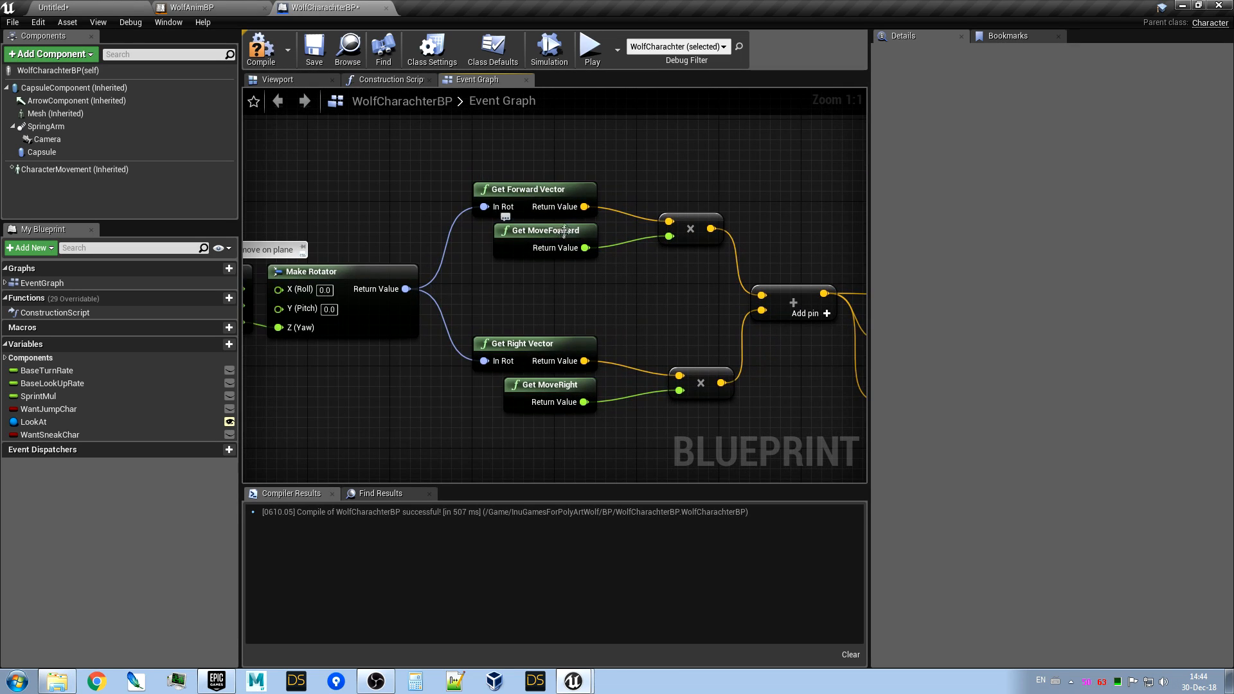
right_drag(705, 329, 505, 316)
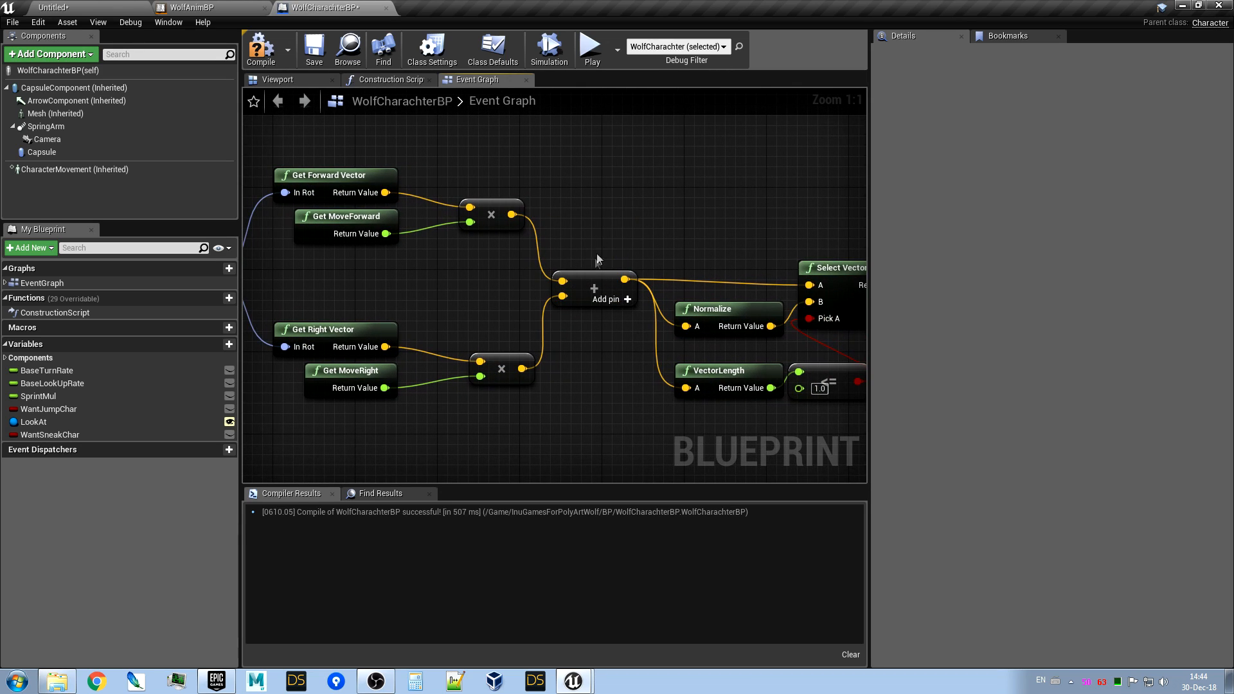
right_drag(611, 318, 394, 325)
right_drag(775, 336, 692, 399)
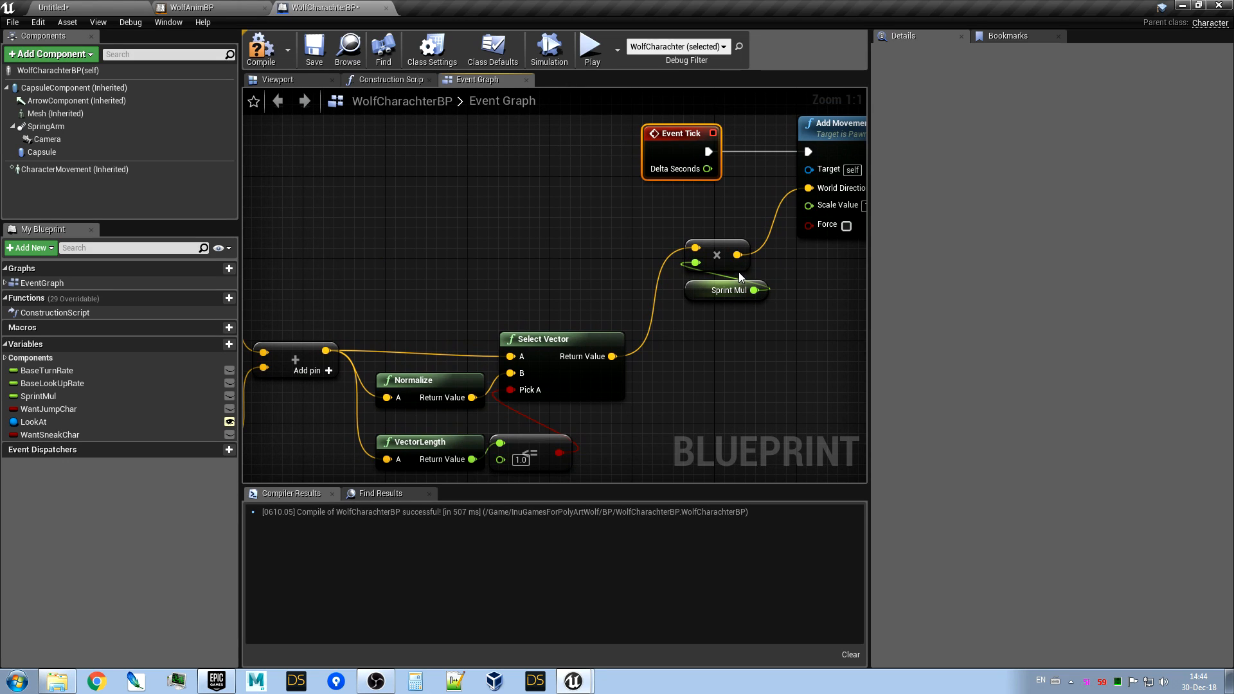
right_drag(793, 308, 671, 329)
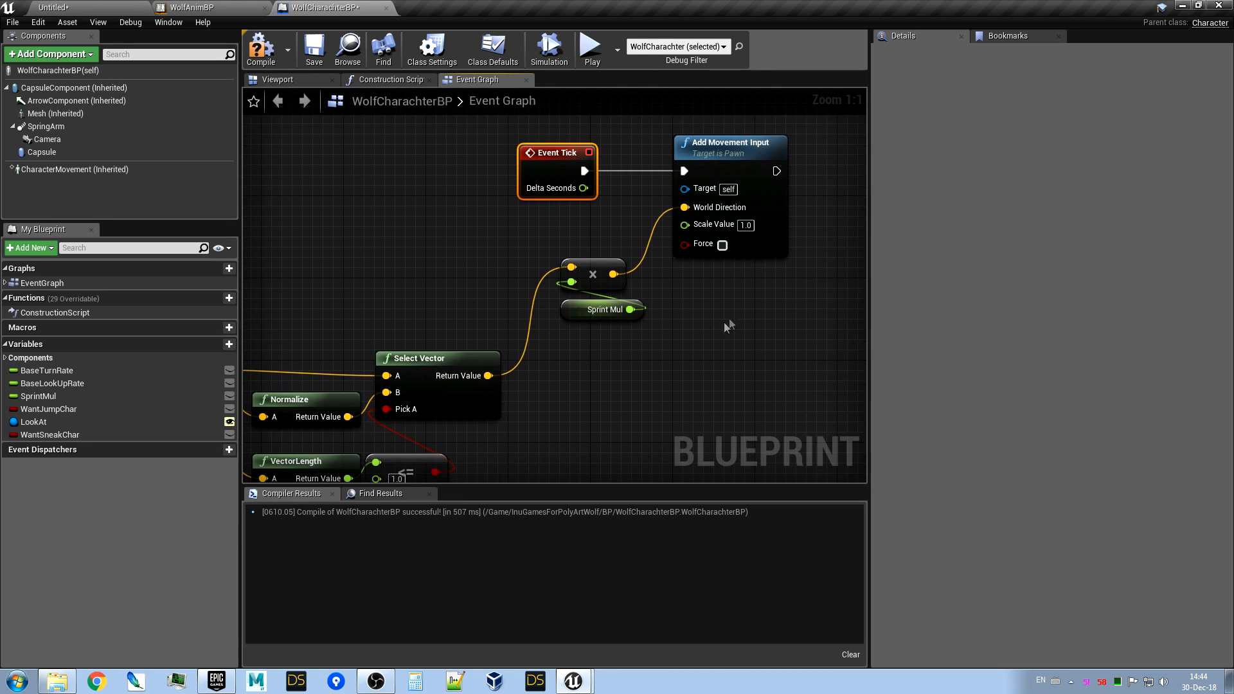
scroll(690, 324, down, 5)
scroll(607, 287, up, 3)
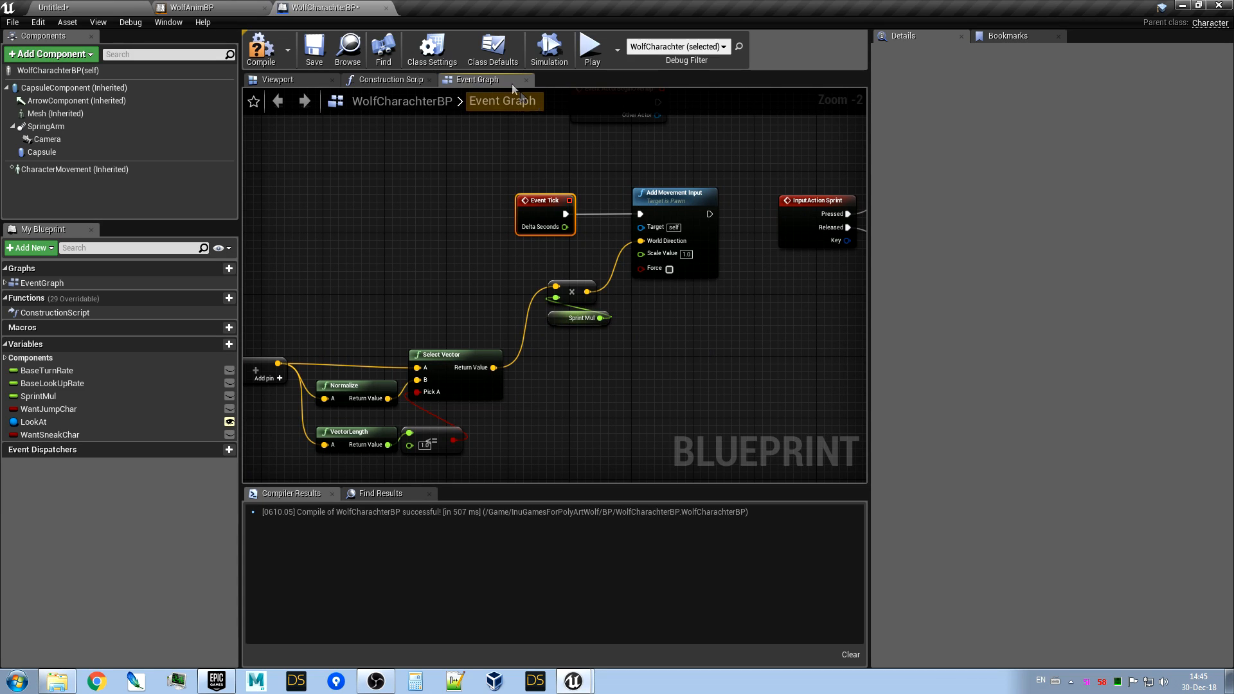
Return to the WolfChar blueprint and inspect its MoveForward and MoveRight Add Movement Input nodes.
click(575, 685)
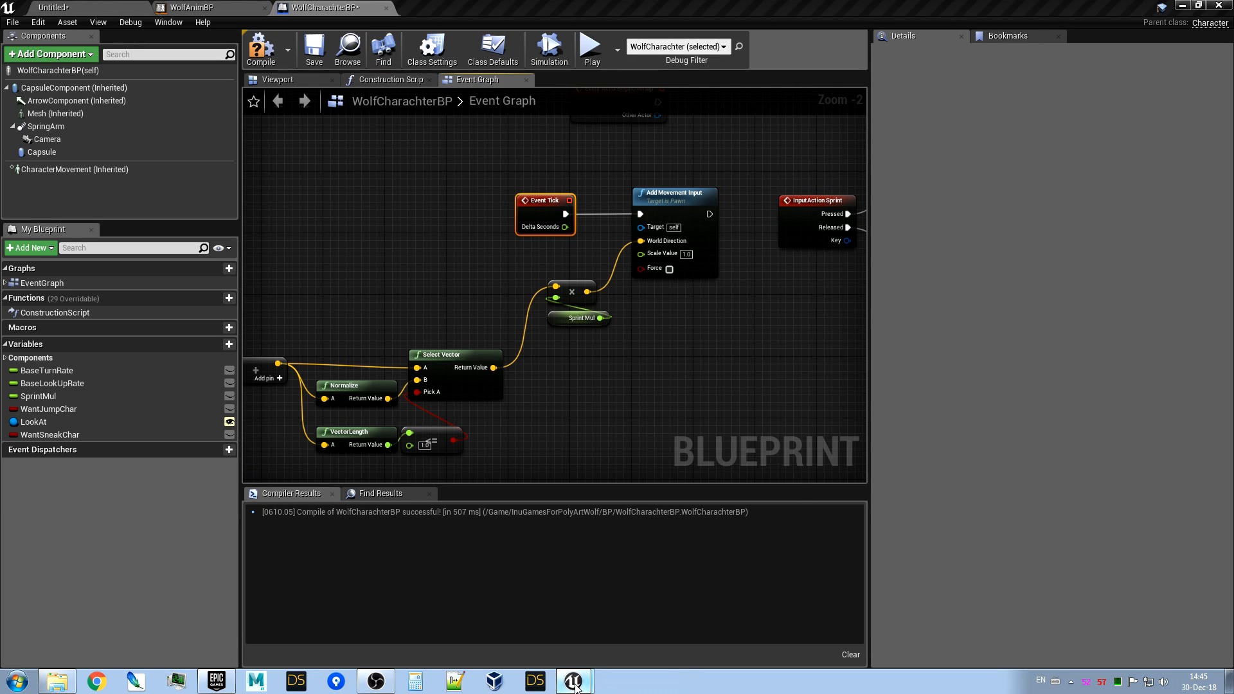
click(582, 636)
scroll(620, 361, down, 3)
scroll(648, 326, up, 2)
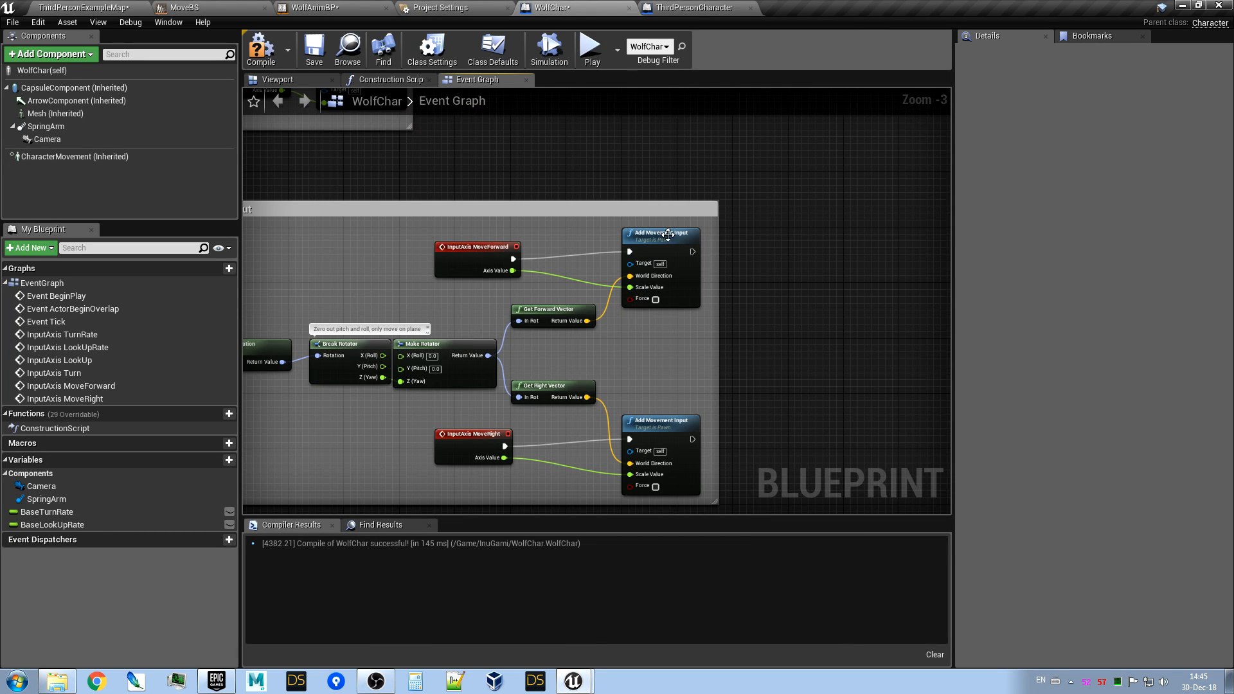
scroll(710, 297, up, 2)
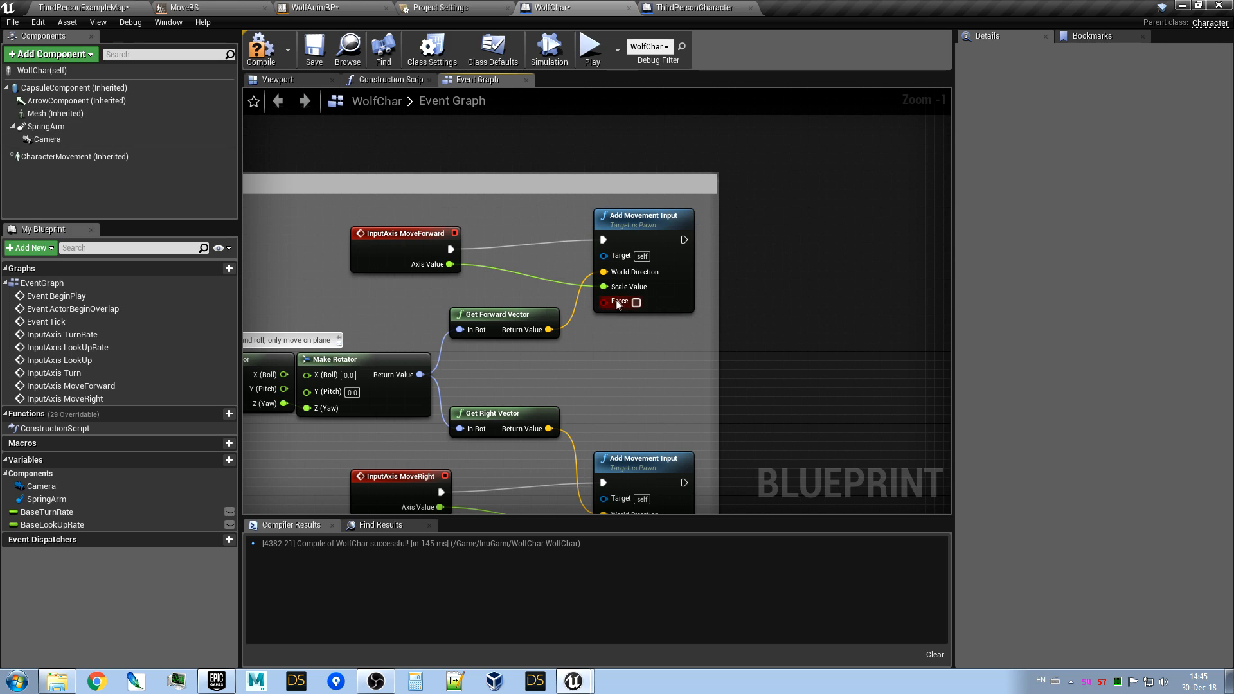
scroll(613, 275, up, 1)
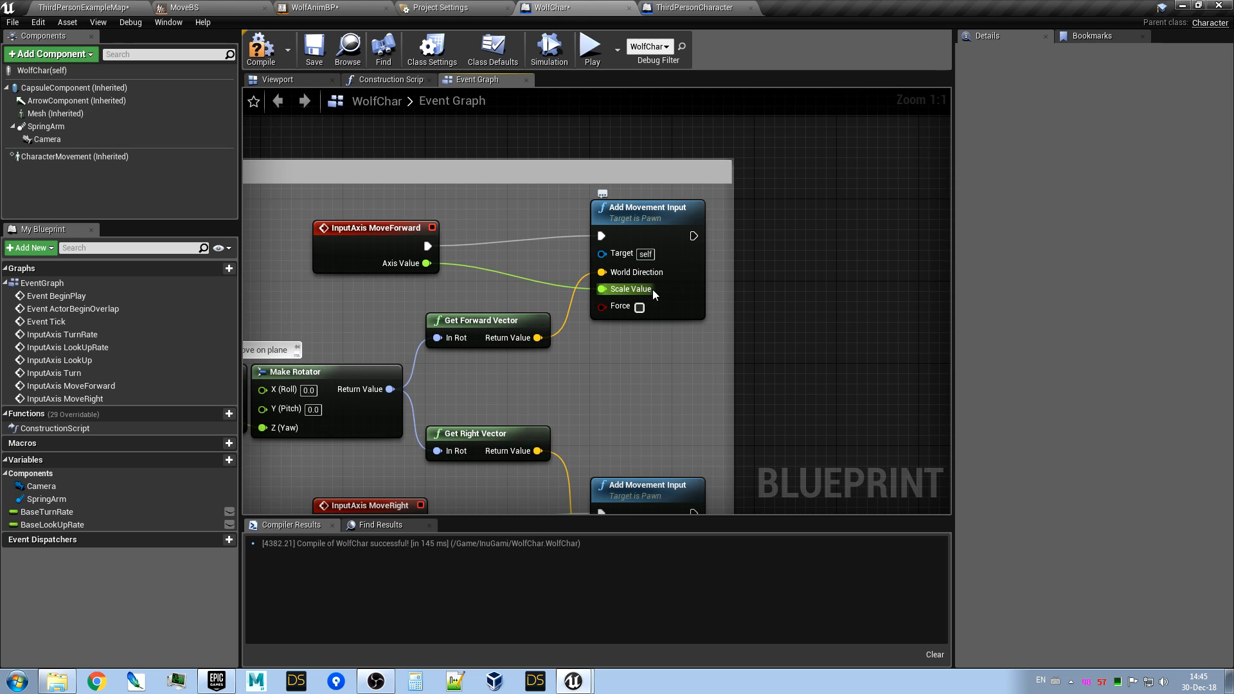
right_drag(773, 402, 656, 214)
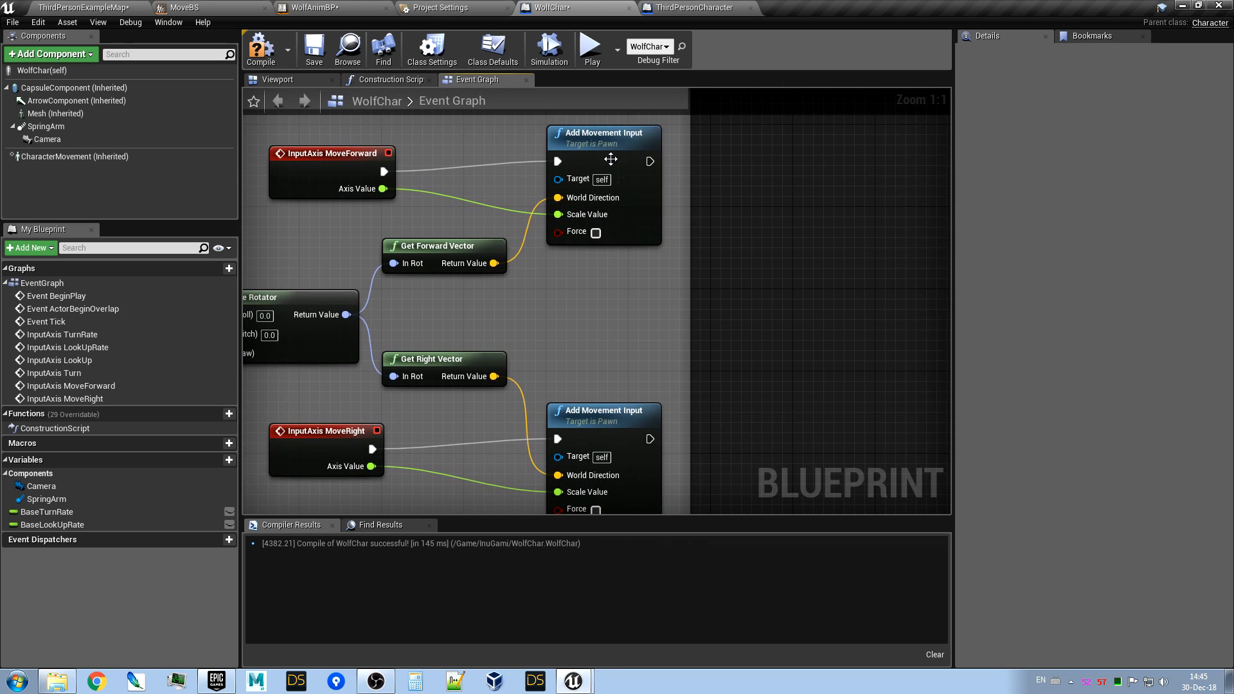
Review WolfChar's Movement input section in the event graph and compile the blueprint.
scroll(774, 370, down, 3)
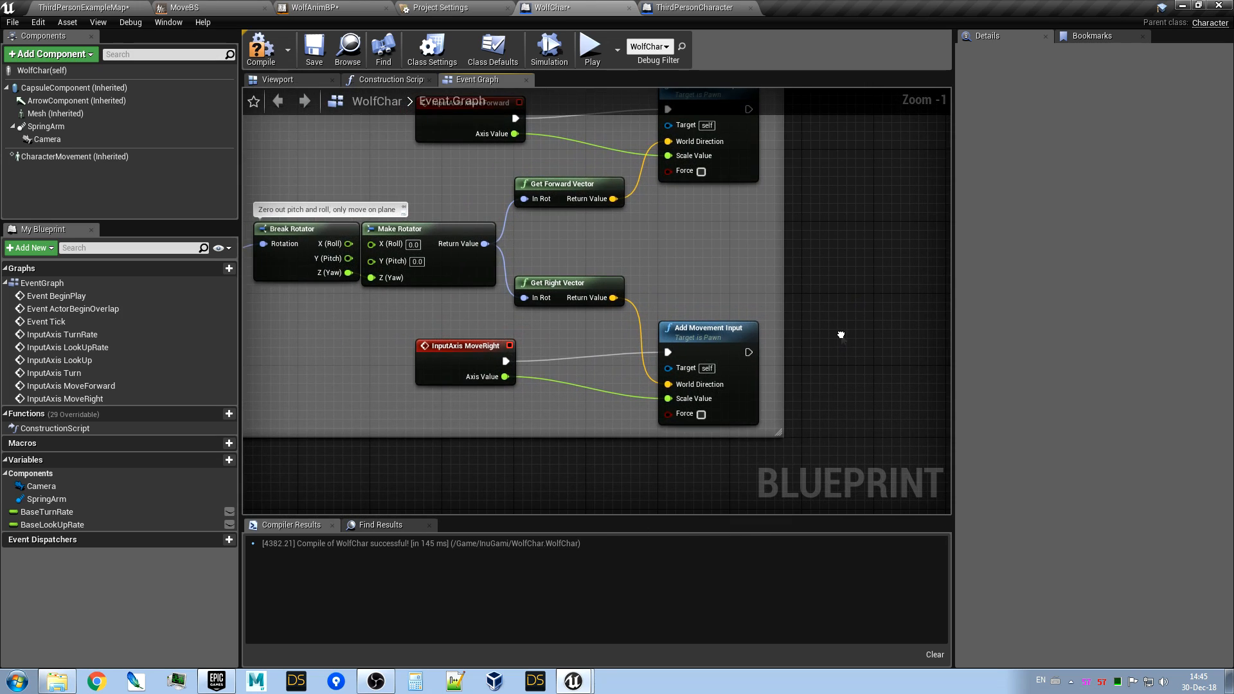
right_drag(872, 314, 867, 360)
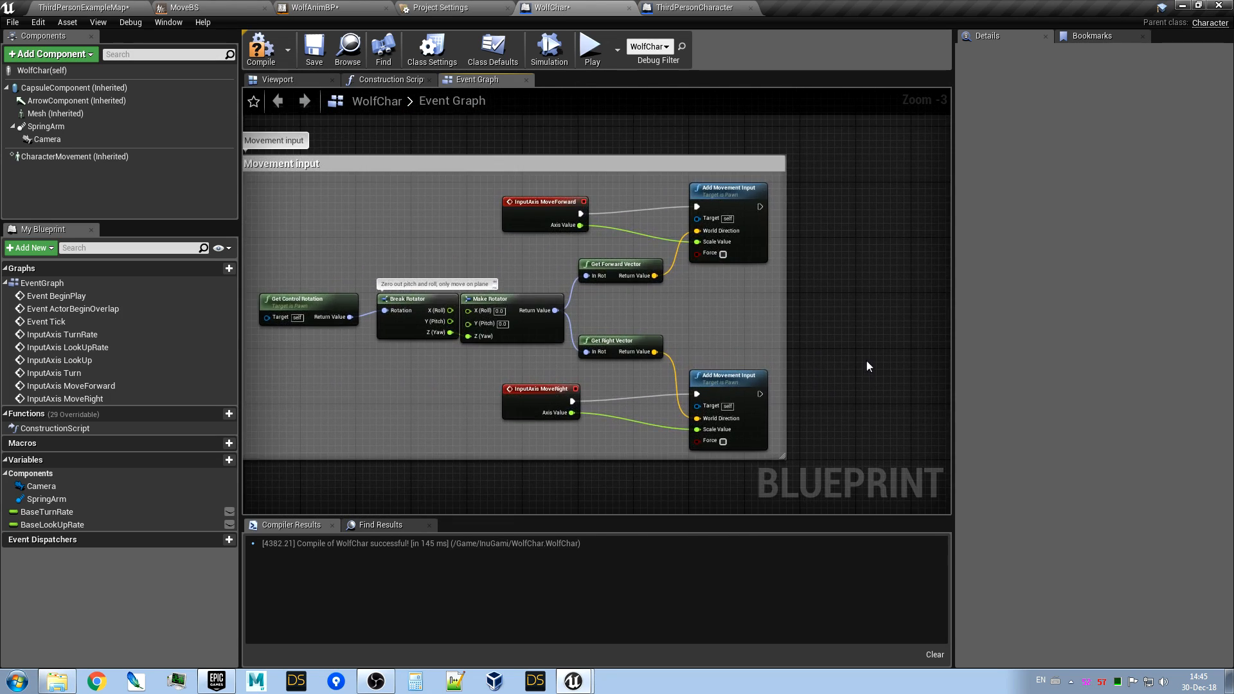
scroll(866, 360, down, 3)
scroll(840, 357, up, 3)
scroll(833, 353, down, 3)
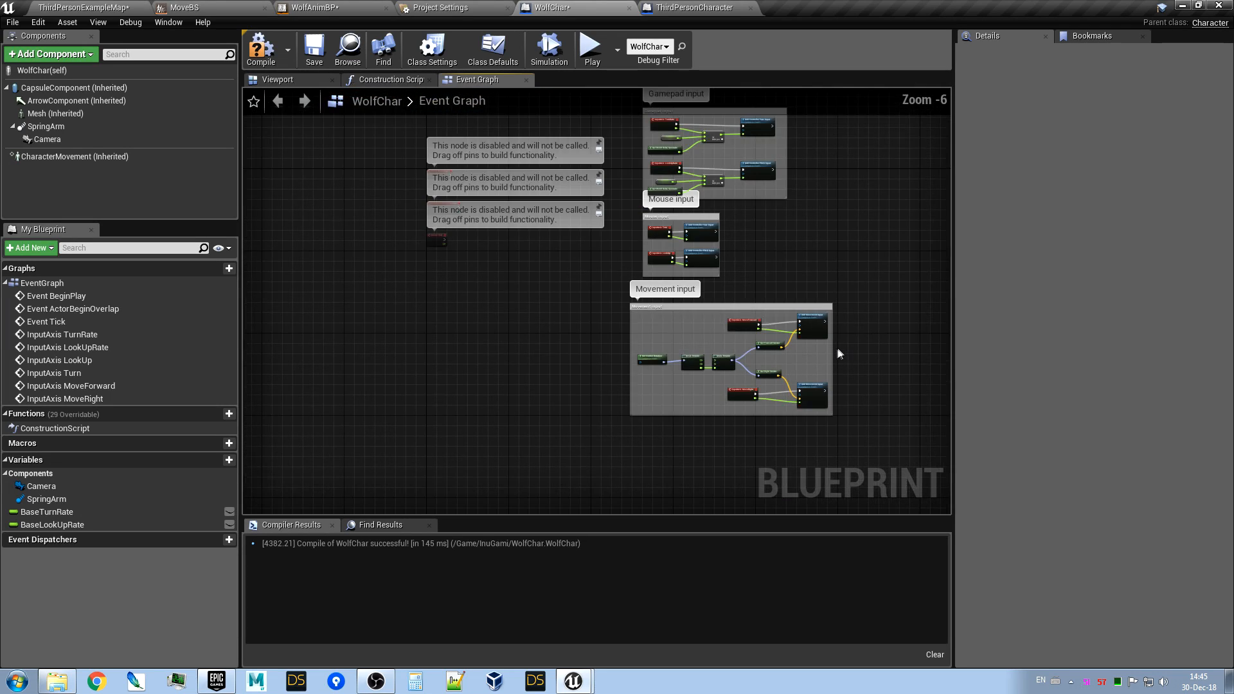
click(260, 51)
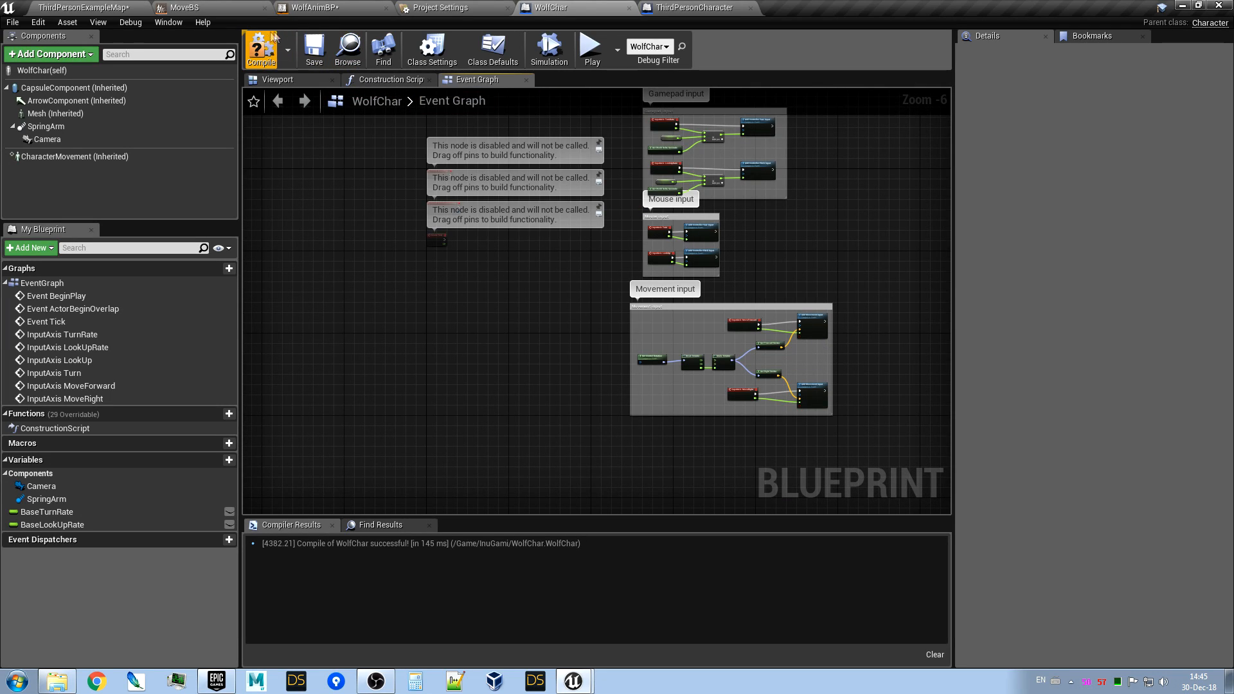
Play the ThirdPersonExampleMap level in the editor, run the wolf forward, and end the play session.
click(96, 7)
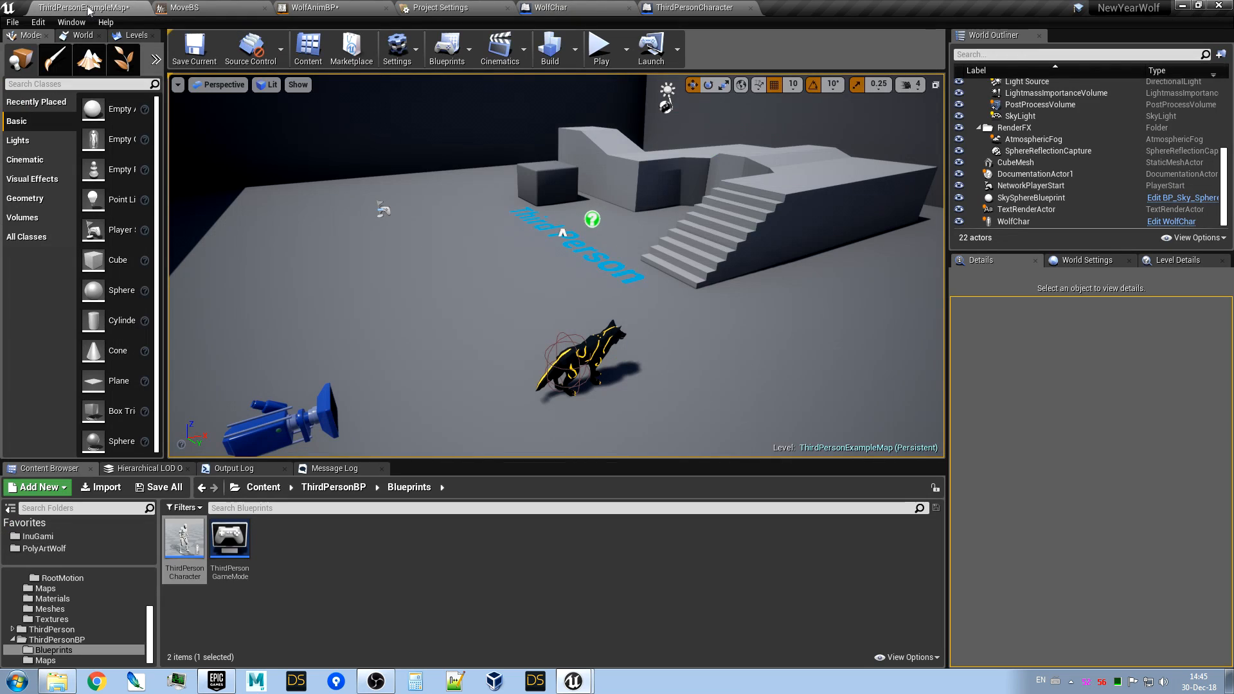
click(602, 56)
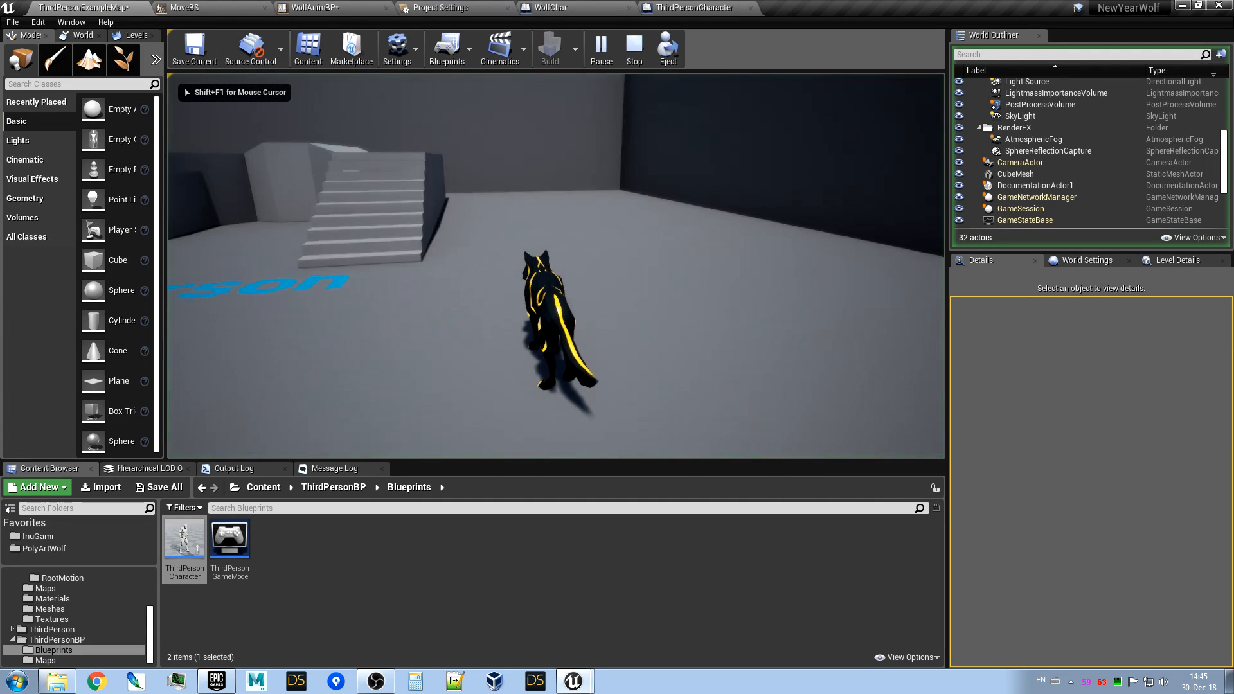
key(w)
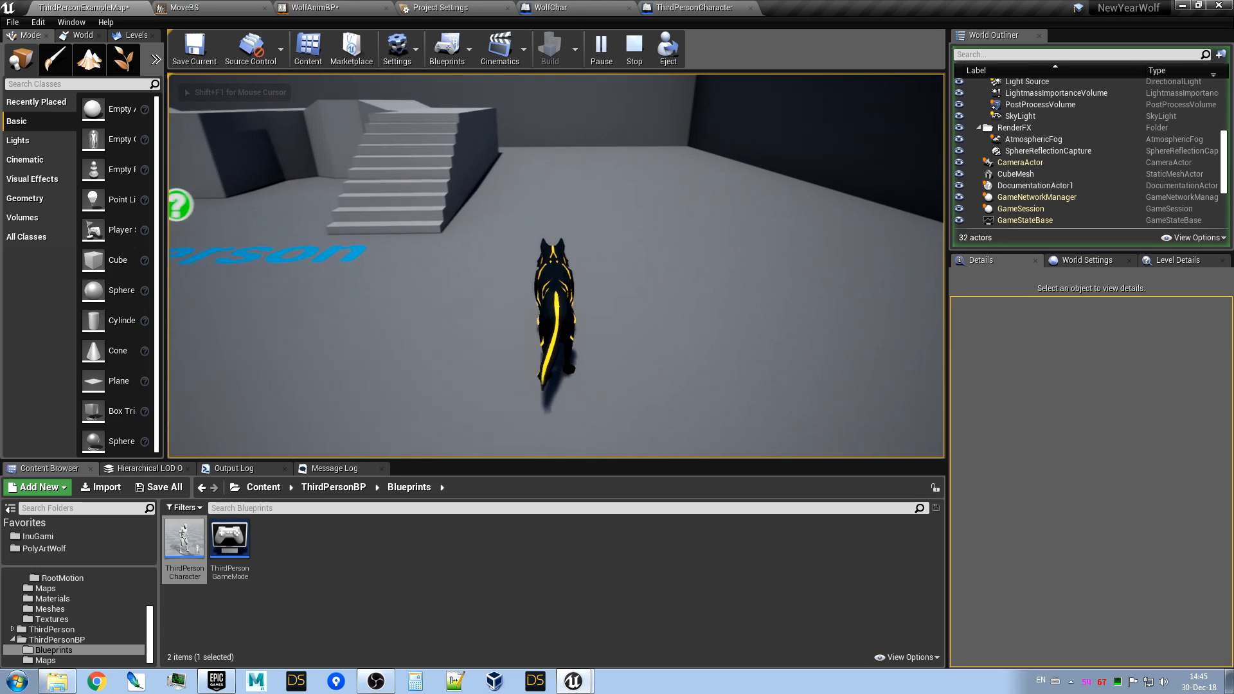
key(Escape)
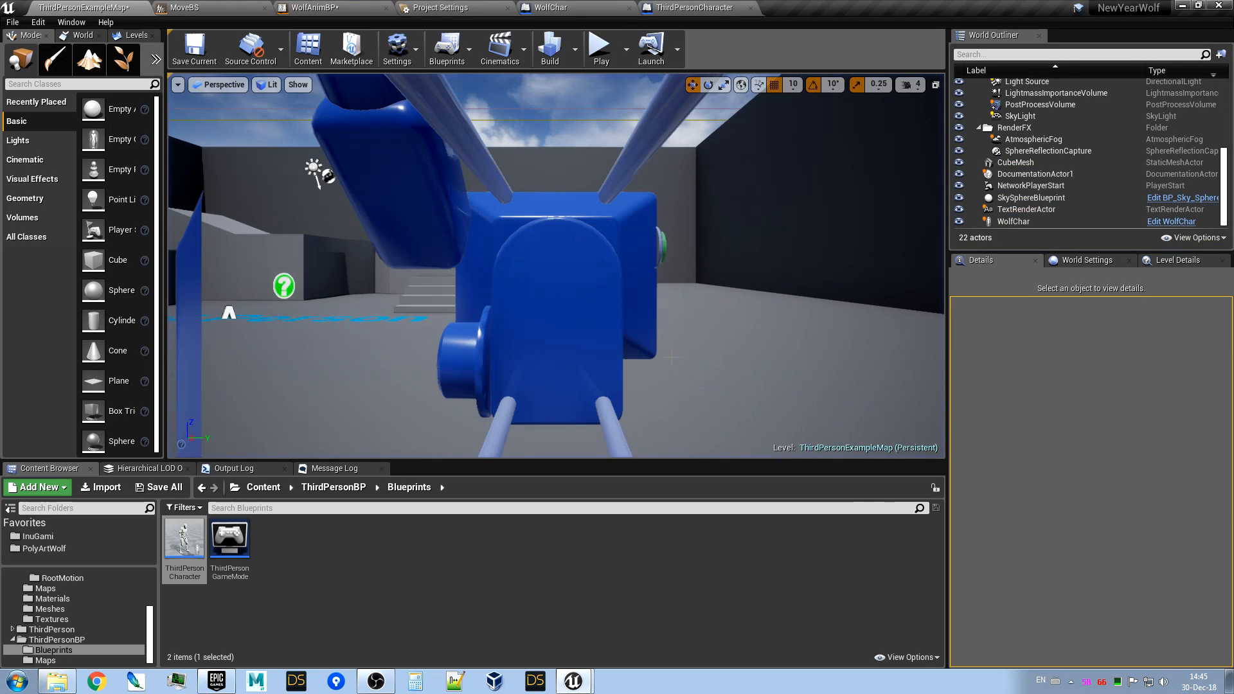
right_drag(700, 280, 578, 352)
key(d)
key(s)
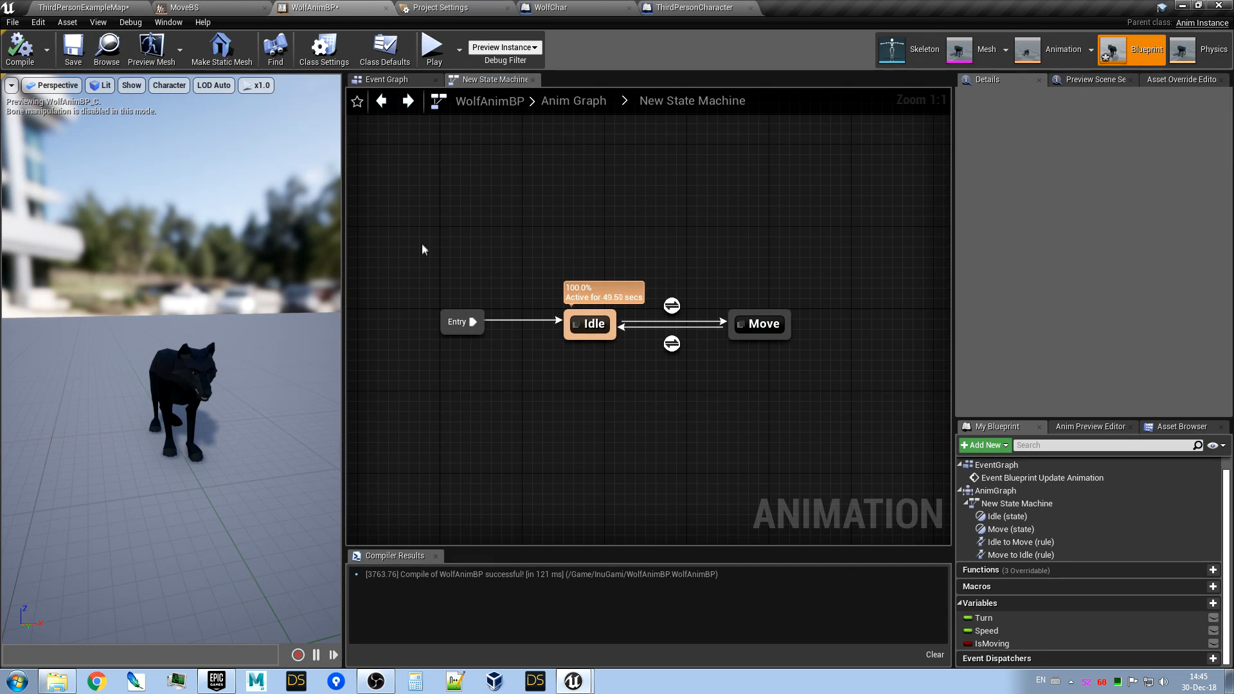
Inspect the Move state of WolfAnimBP with its Turn and Speed inputs to MoveBS, and look at the animation blueprint's event graph.
click(702, 9)
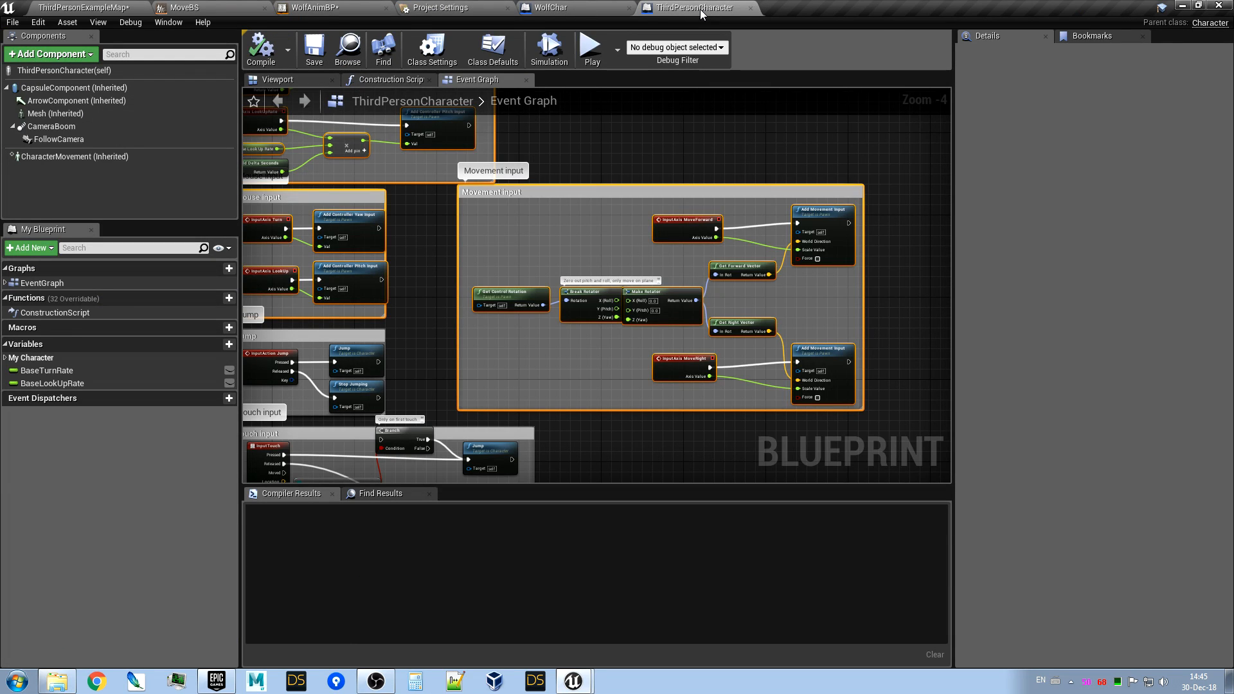
click(583, 8)
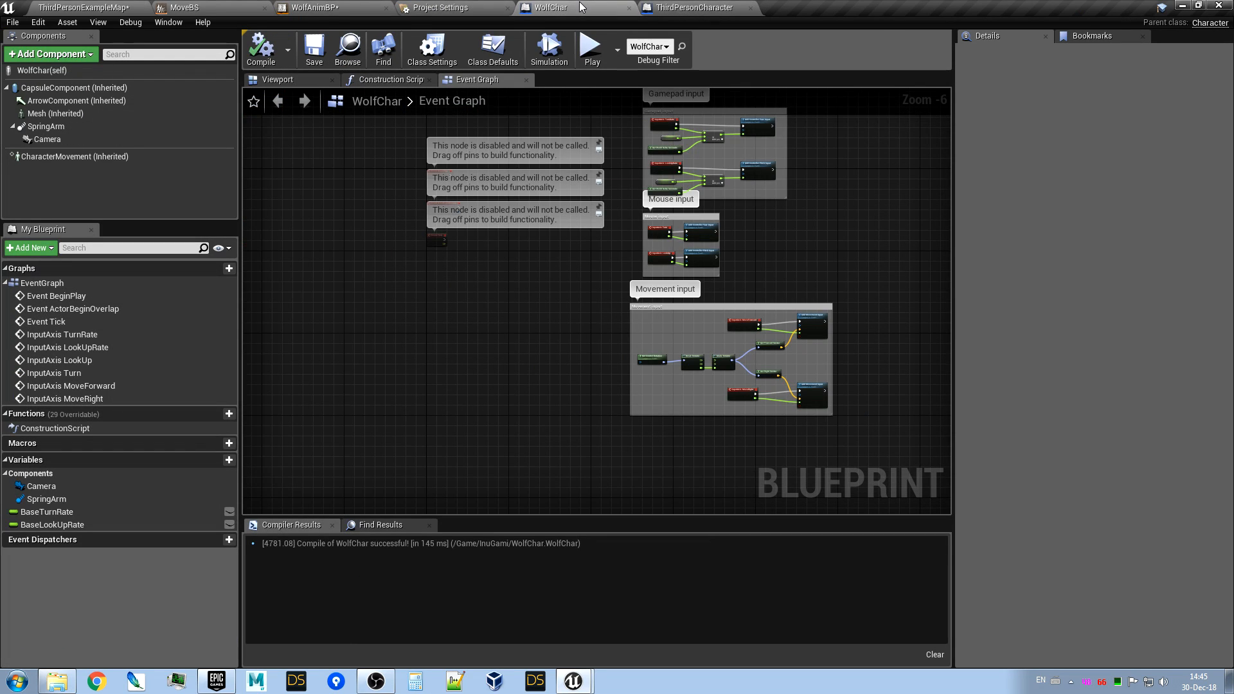
click(460, 8)
click(334, 8)
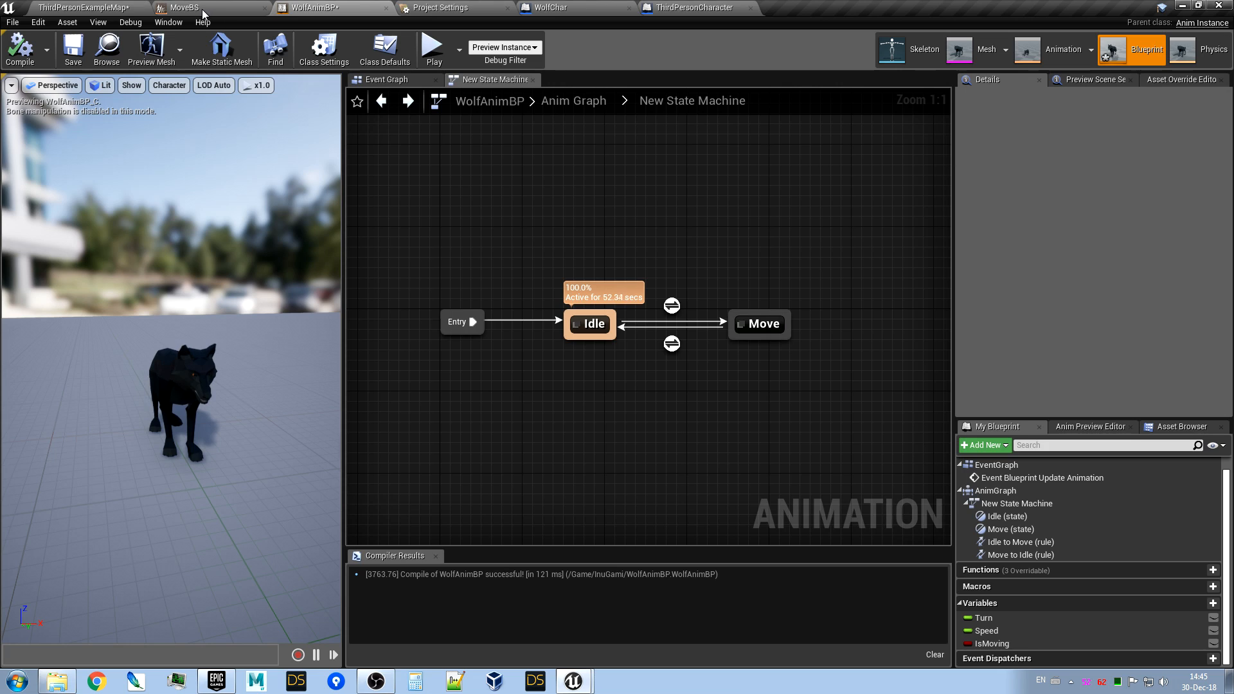
scroll(563, 271, down, 1)
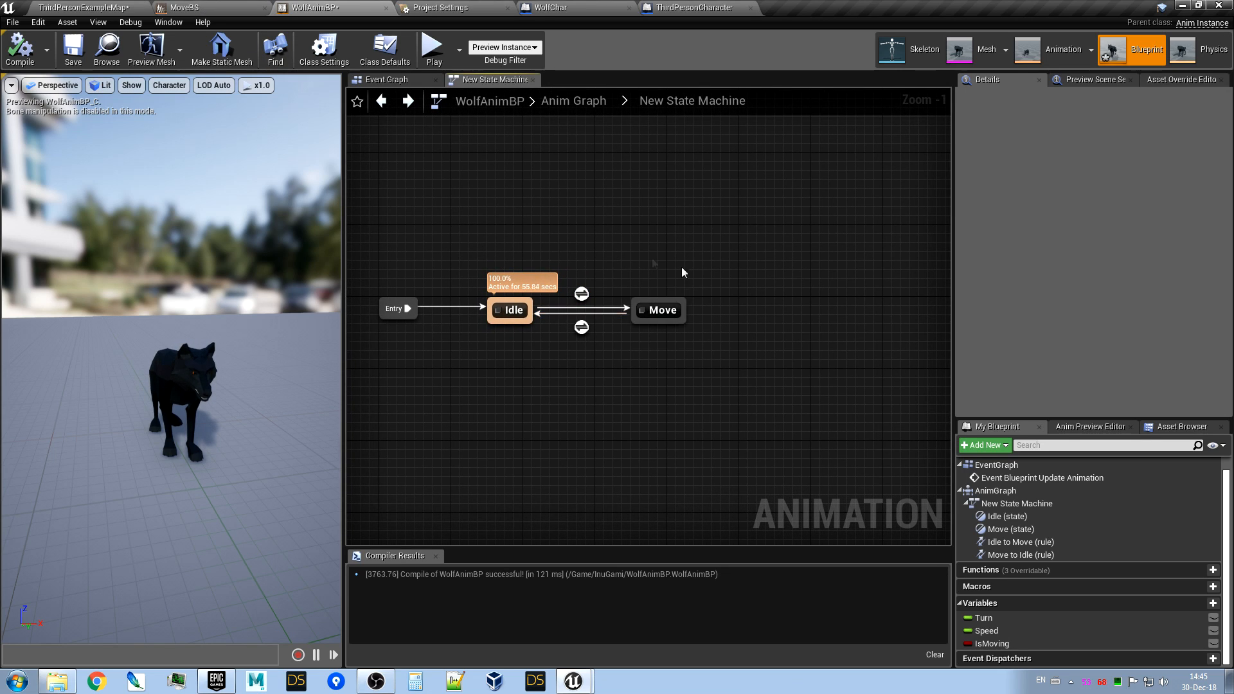
double_click(662, 311)
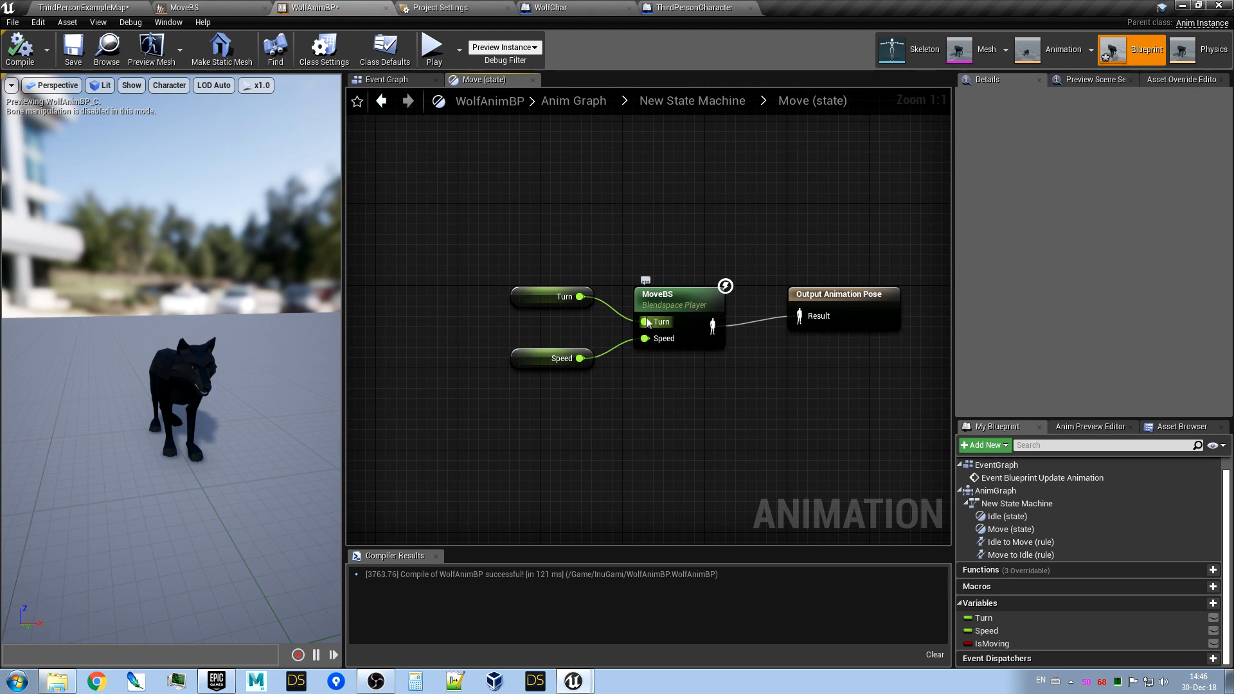
click(394, 81)
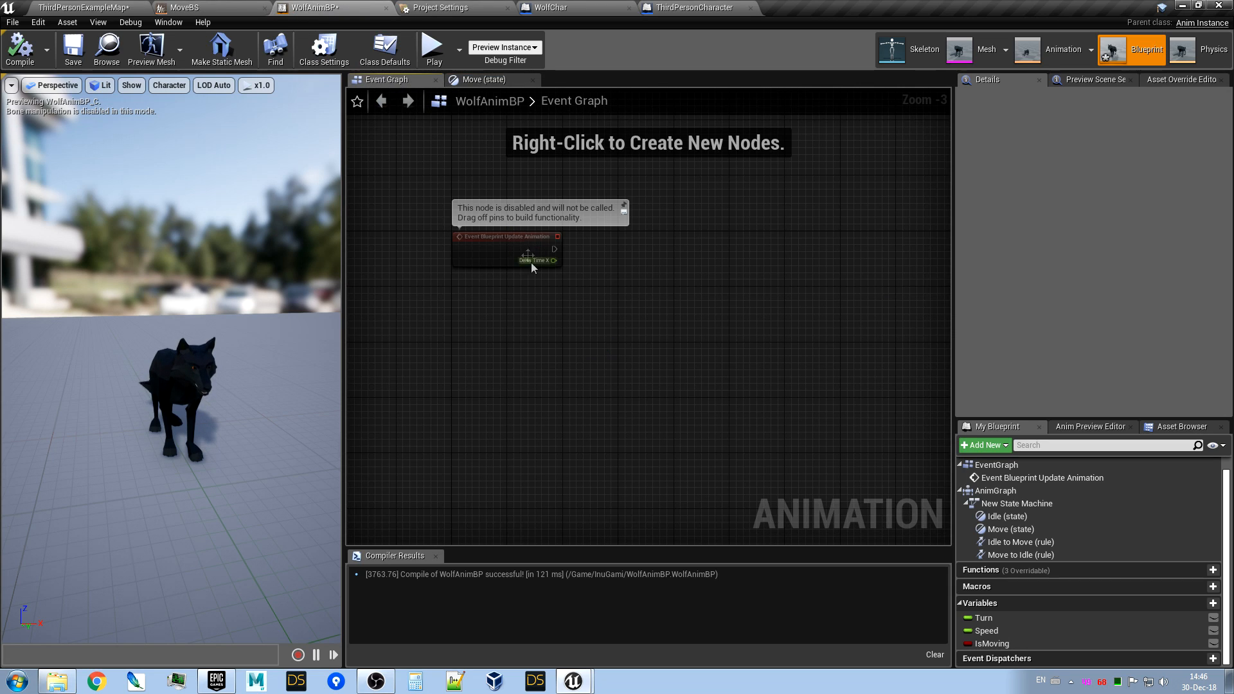
right_drag(584, 322, 569, 364)
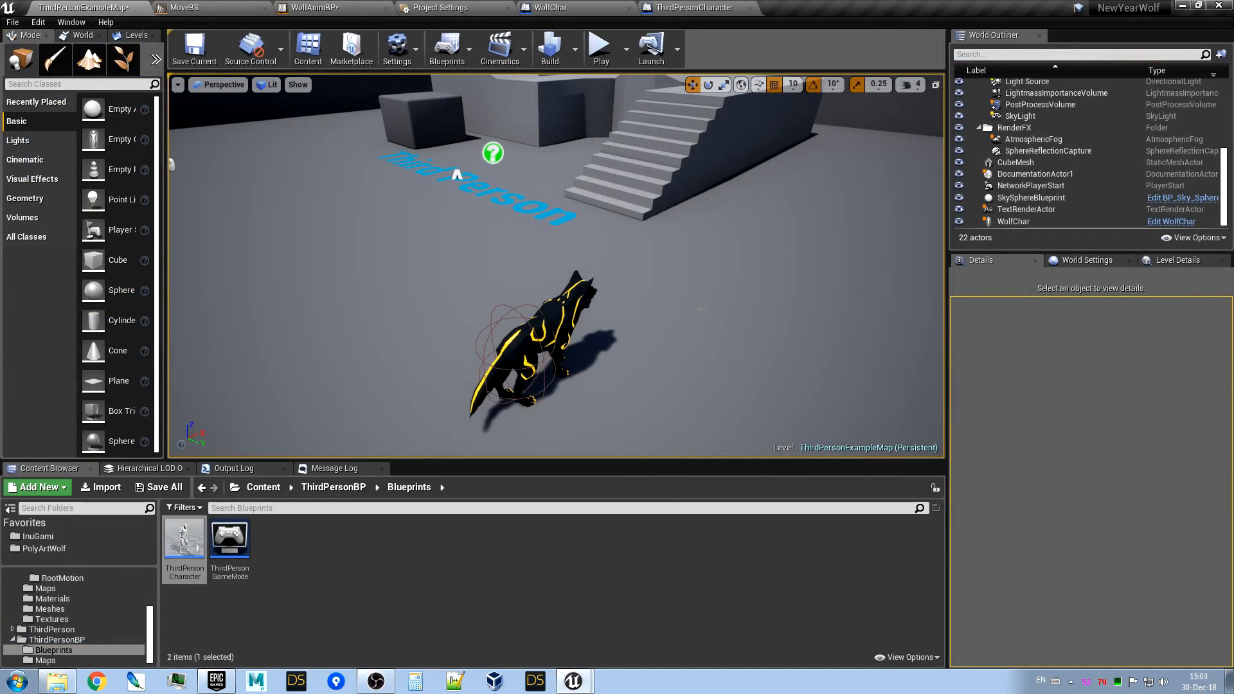
scroll(556, 263, up, 5)
right_drag(680, 310, 717, 335)
key(d)
key(a)
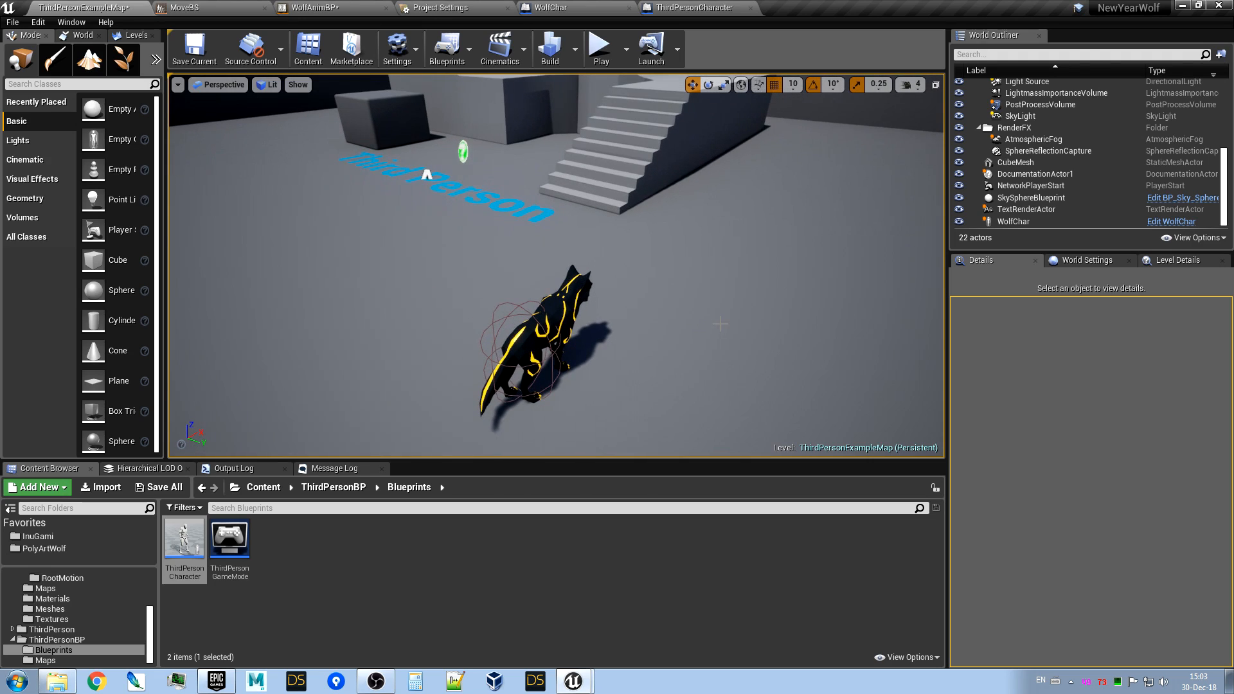
Examine ThirdPersonCharacter's Movement input nodes, from Get Control Rotation through the forward and right vectors to Add Movement Input.
click(701, 8)
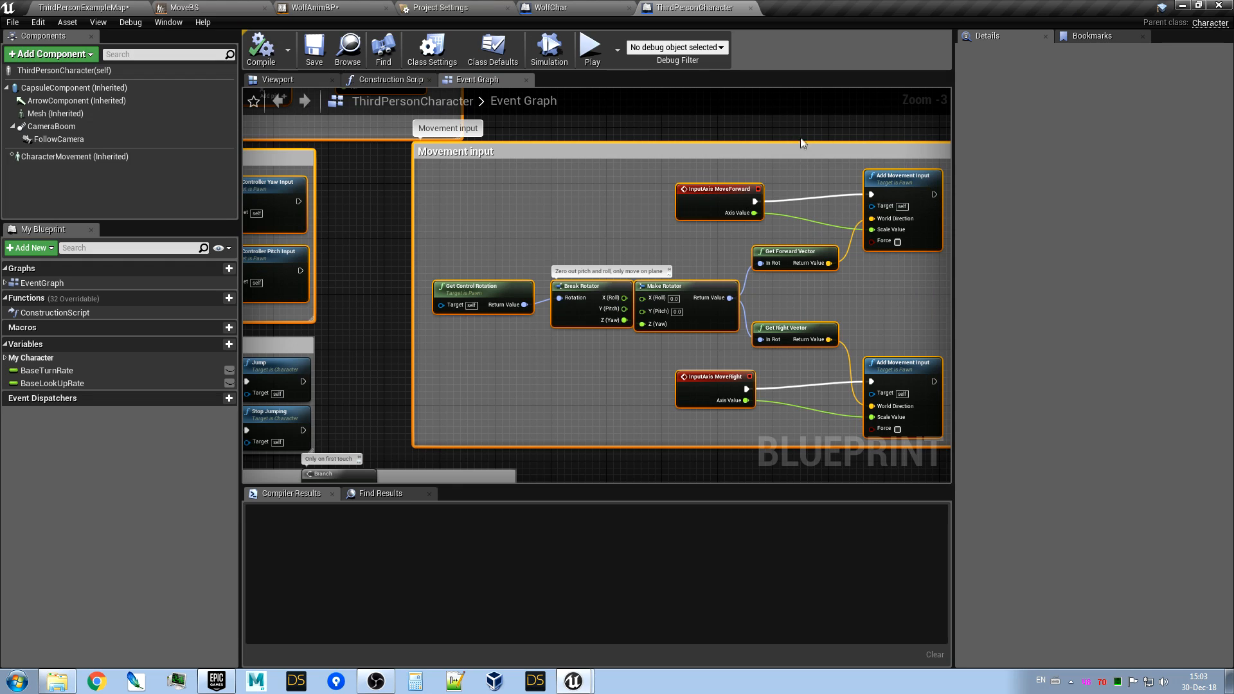
right_drag(801, 143, 664, 134)
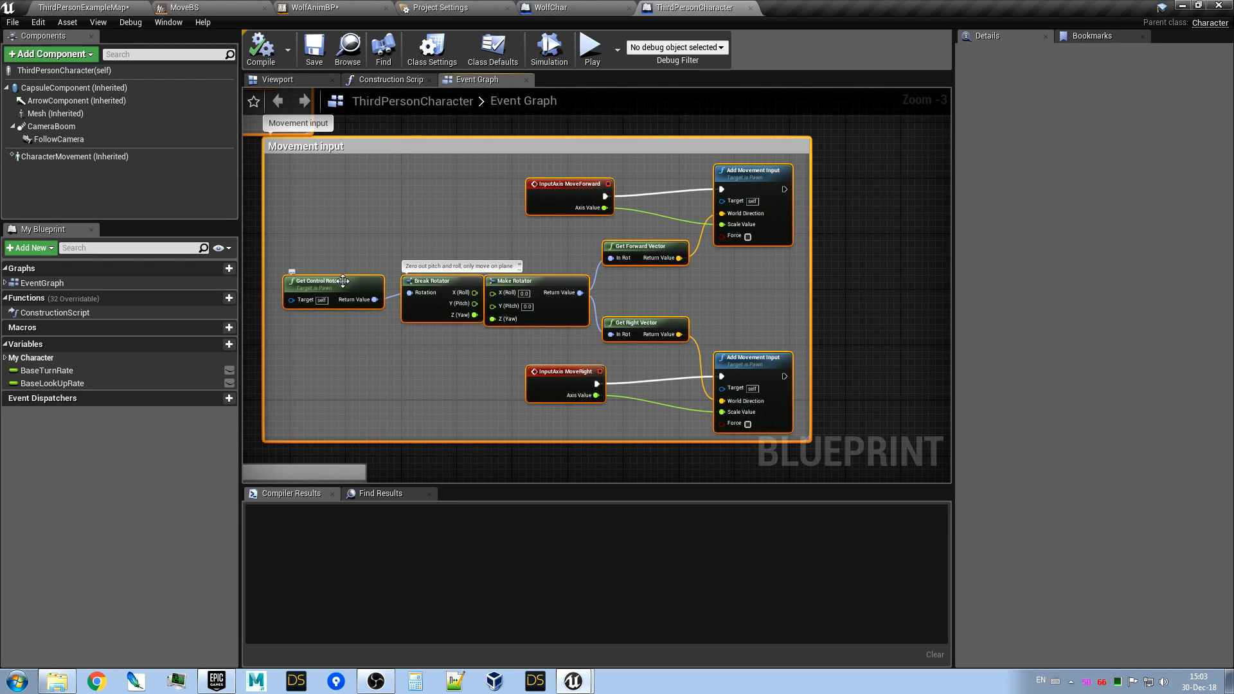
scroll(342, 281, up, 3)
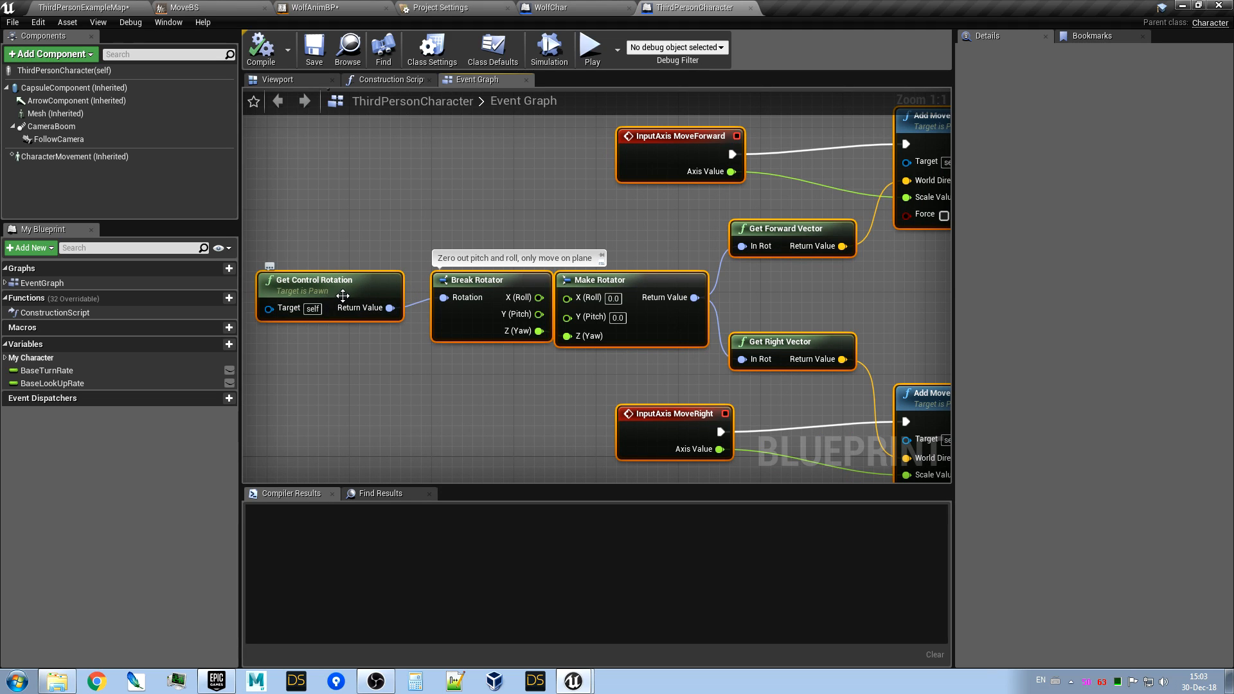
scroll(344, 289, down, 1)
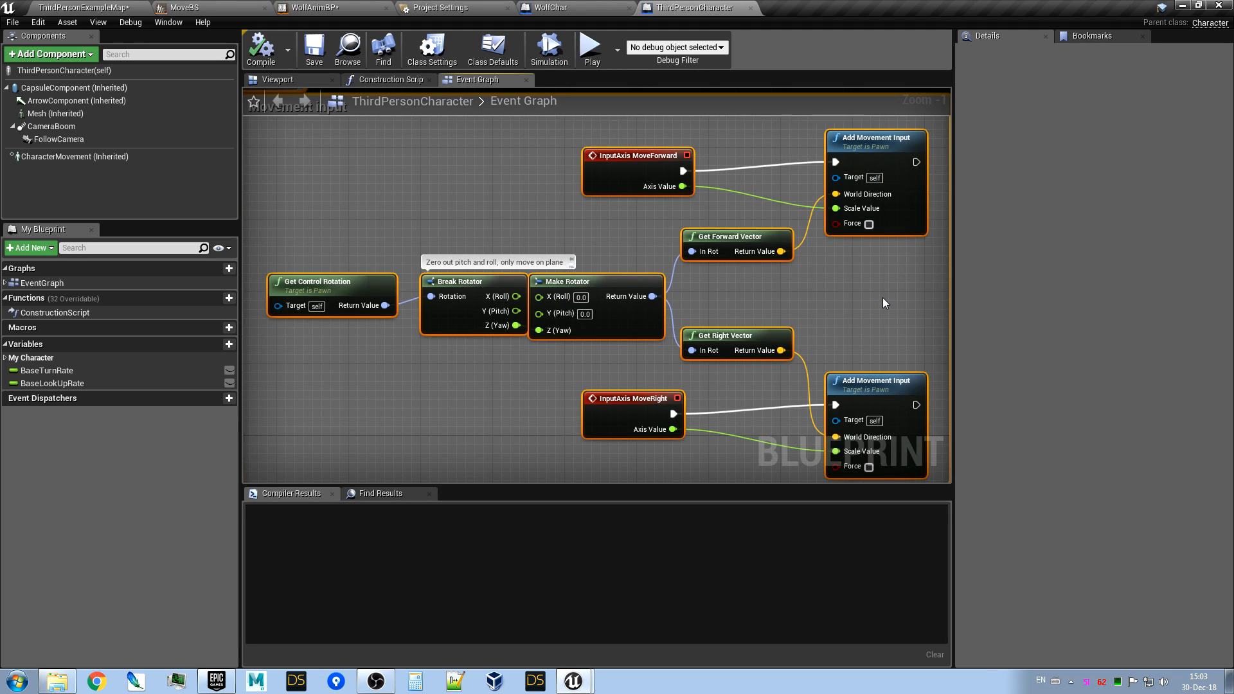
Select the WolfChar actor in the ThirdPersonExampleMap level and view it from the side.
click(97, 8)
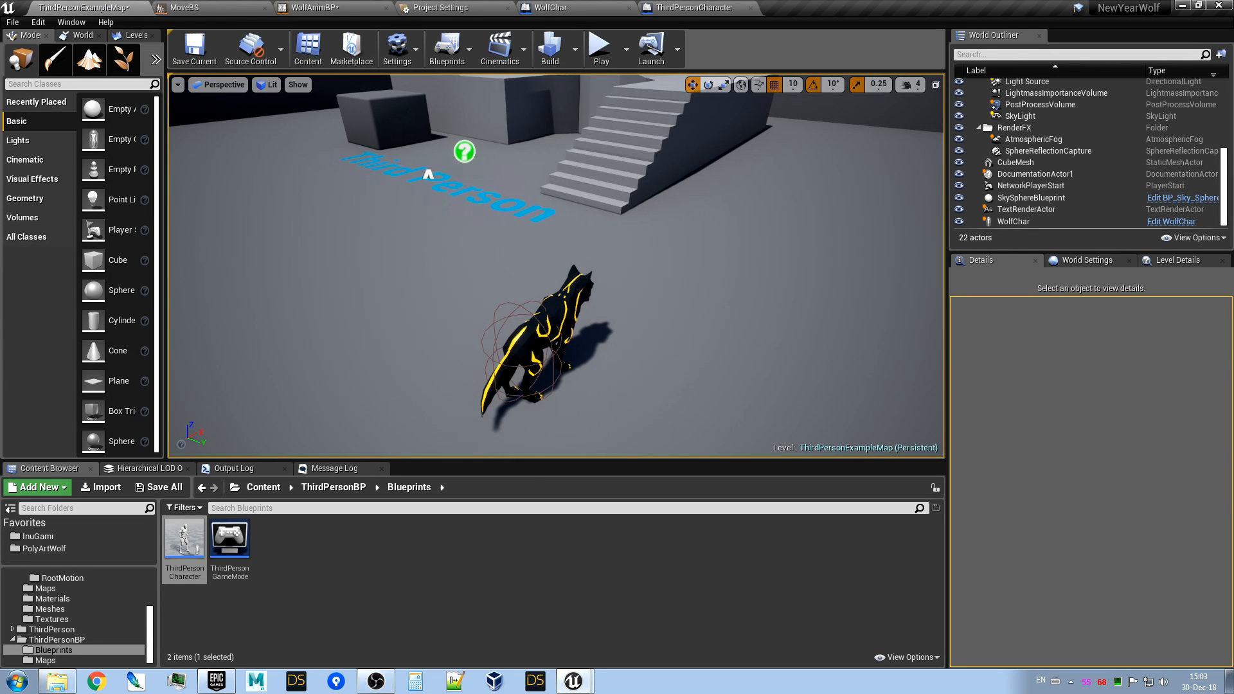
click(545, 335)
right_drag(545, 335, 442, 353)
key(d)
key(w)
key(s)
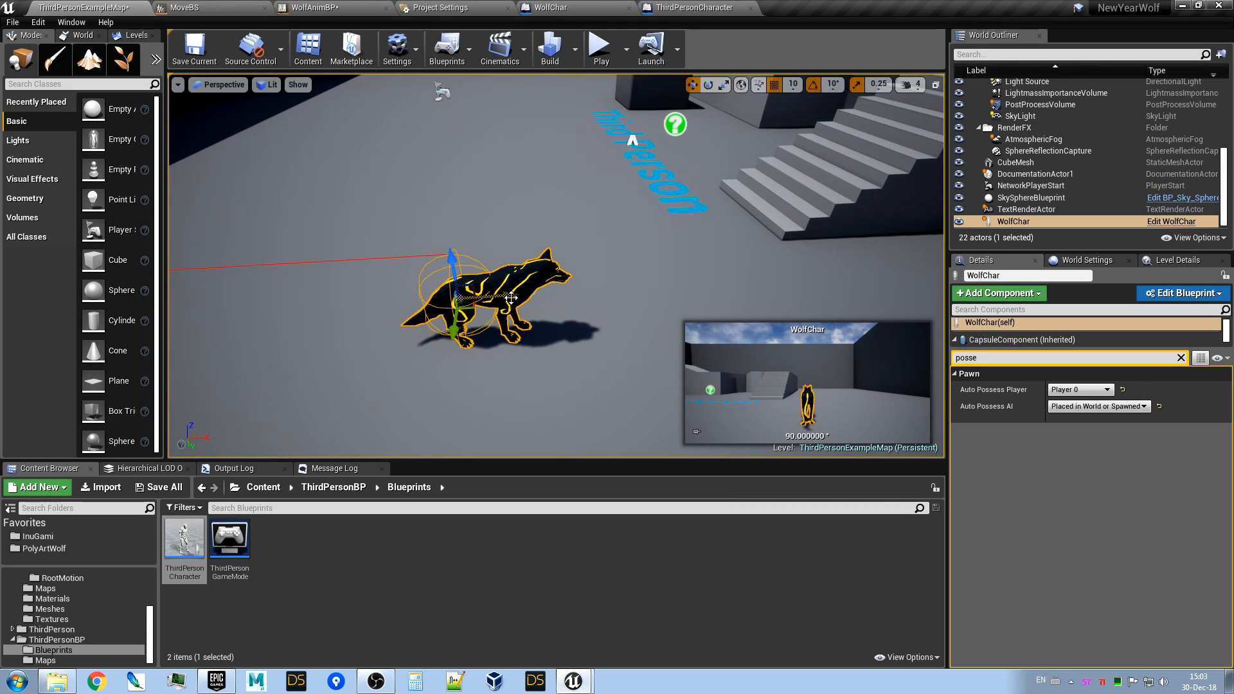
scroll(482, 318, up, 2)
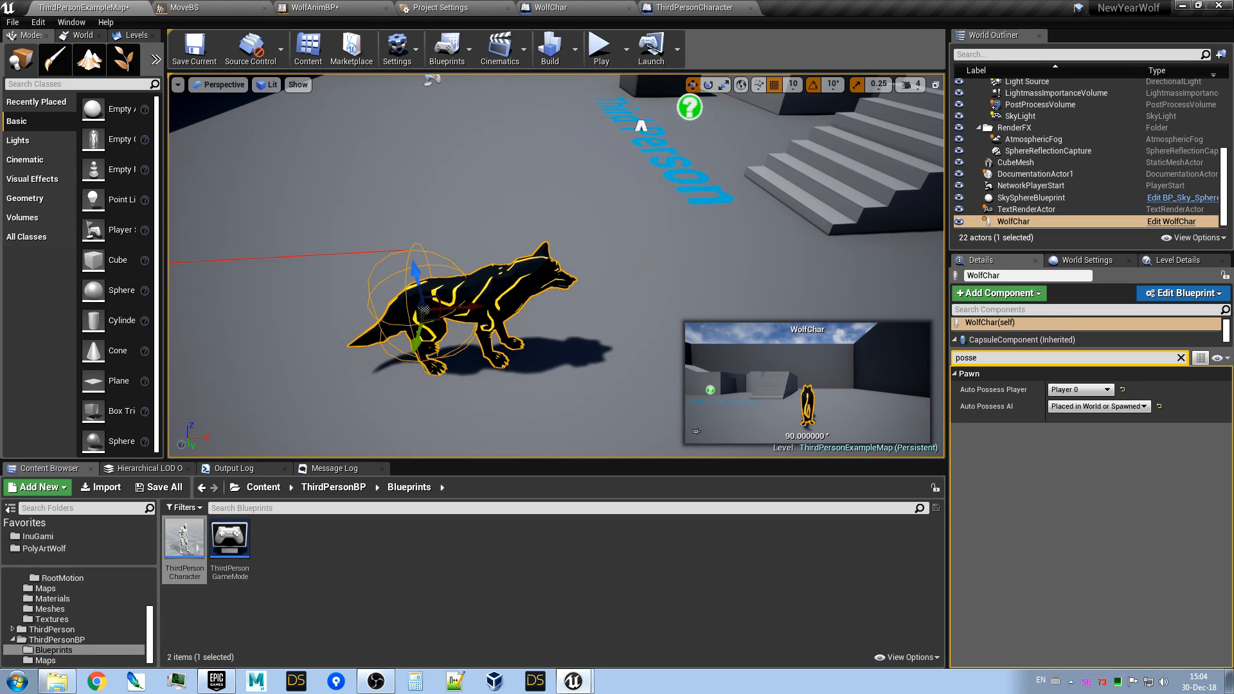
right_drag(462, 359, 443, 331)
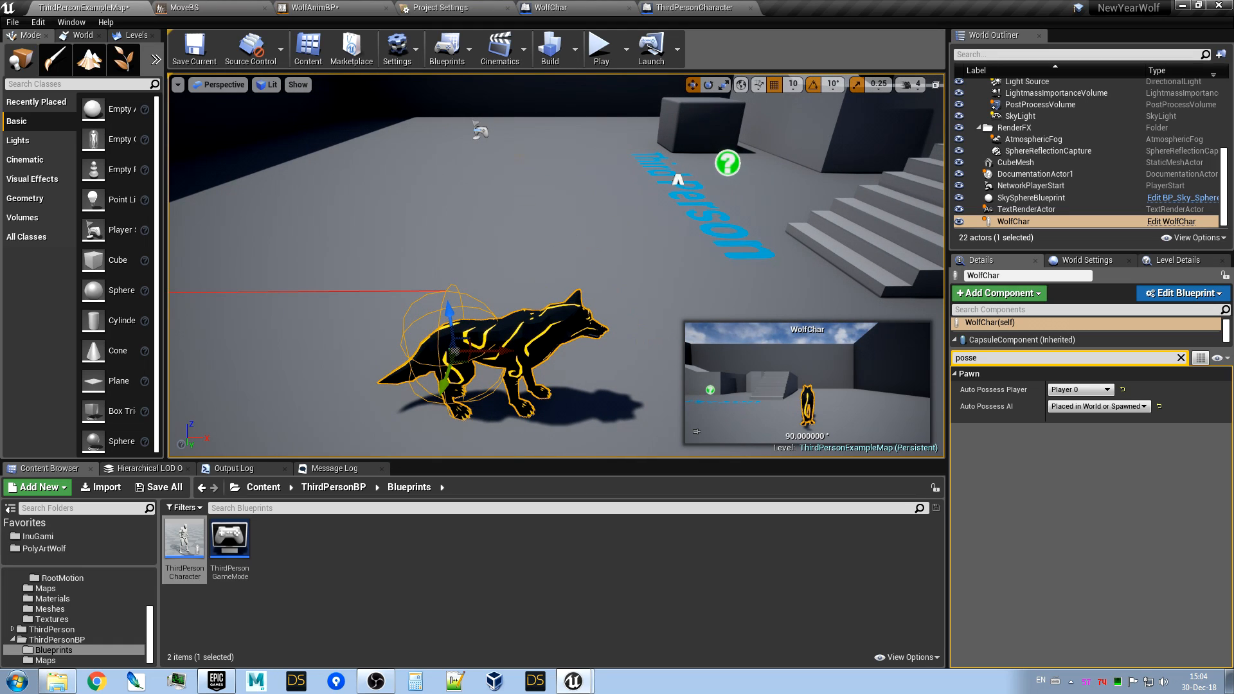
mouse_move(549, 195)
right_down()
mouse_move(549, 169)
mouse_move(549, 215)
right_up()
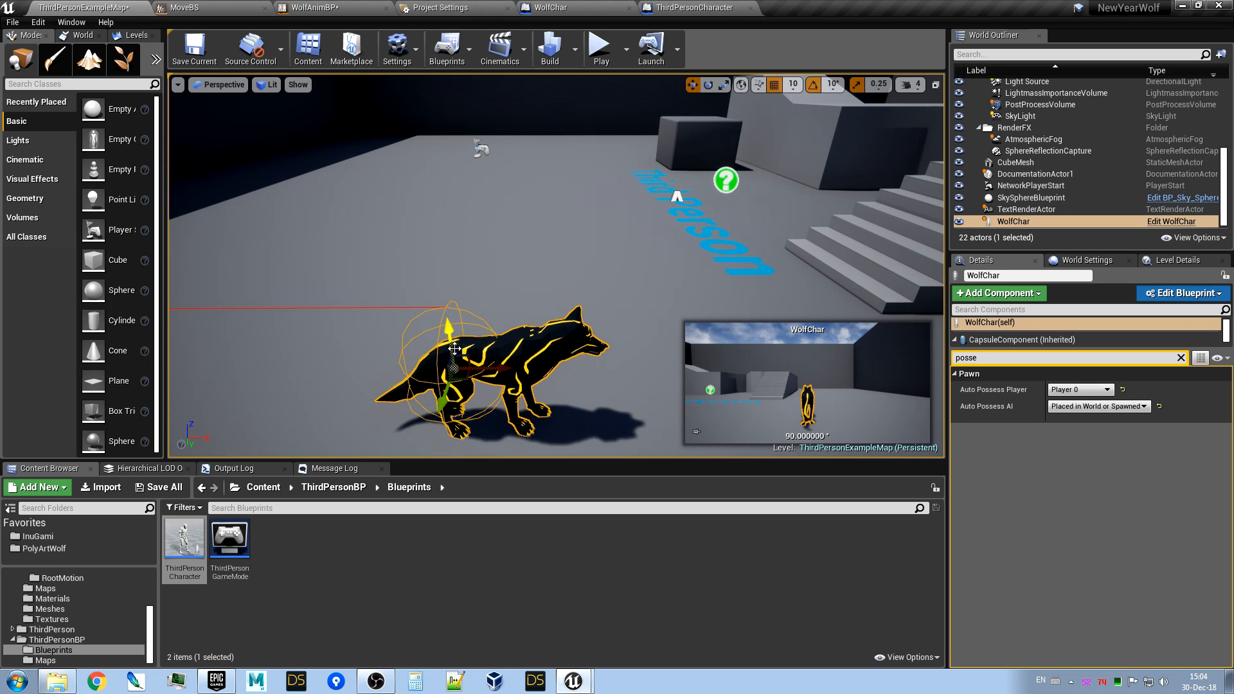
Try rotating the selected WolfChar actor about its vertical axis with the Rotate tool.
key(e)
drag(459, 398, 370, 403)
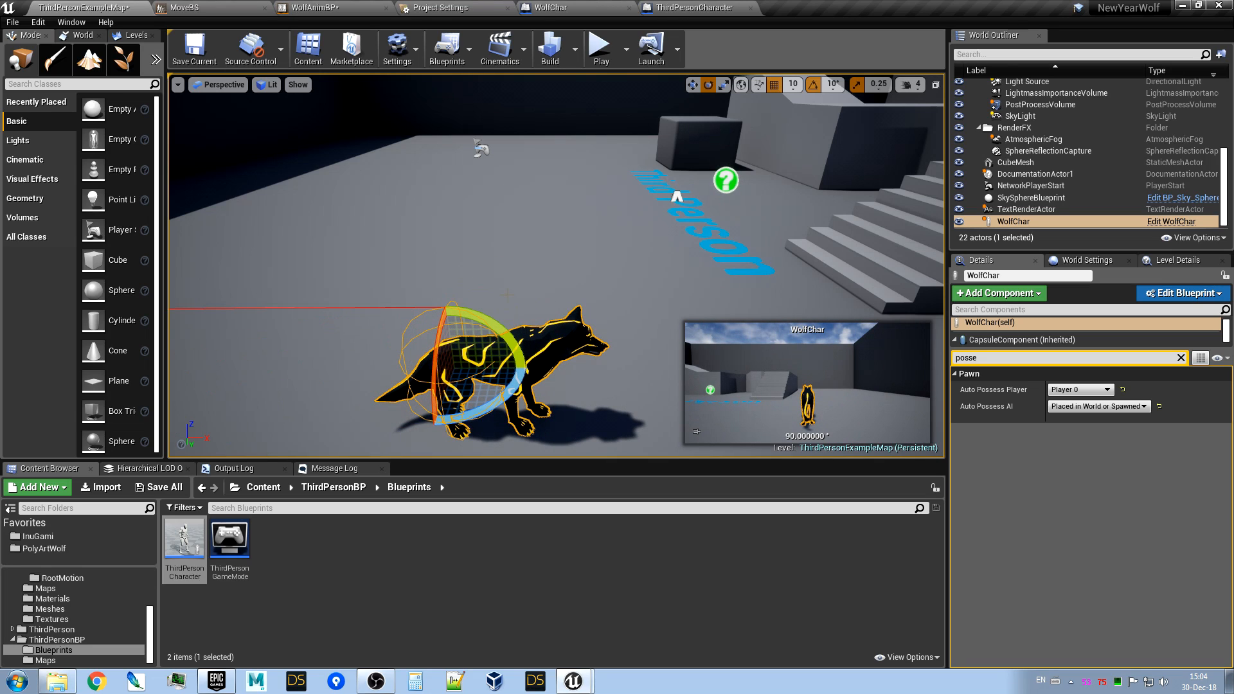
mouse_move(677, 196)
right_down()
mouse_move(677, 161)
mouse_move(677, 196)
right_up()
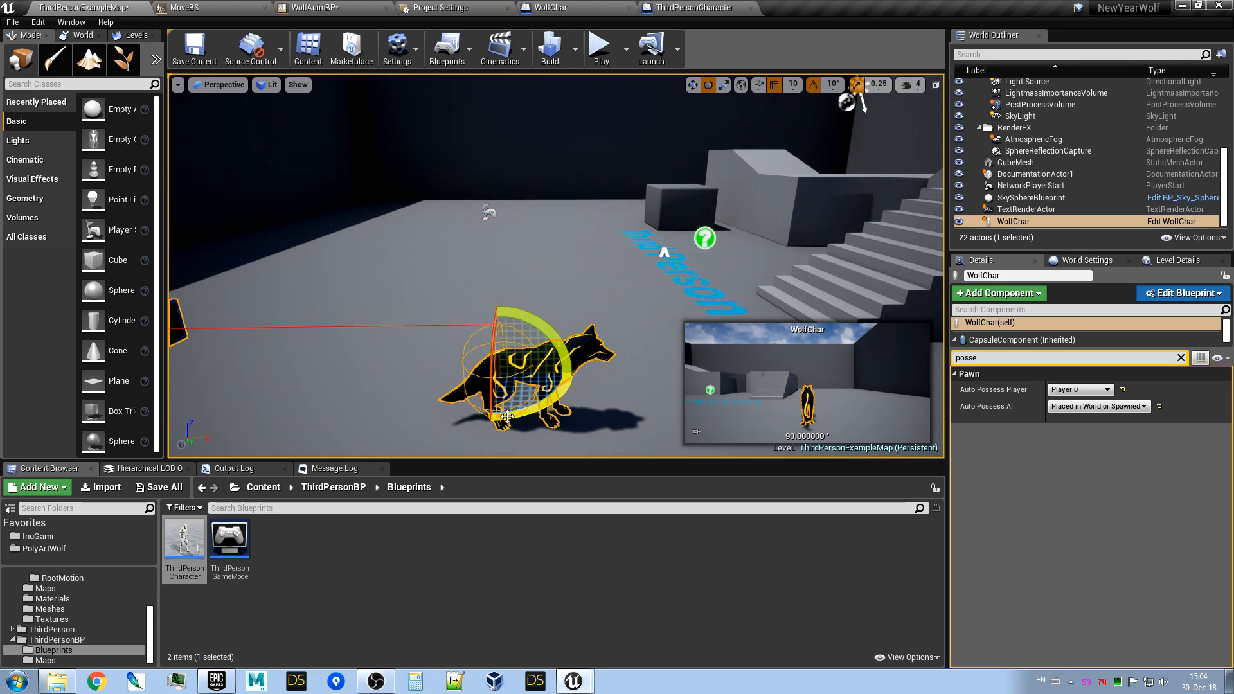
mouse_move(507, 416)
mouse_down()
mouse_move(450, 417)
mouse_move(507, 416)
mouse_up()
right_drag(507, 412, 745, 426)
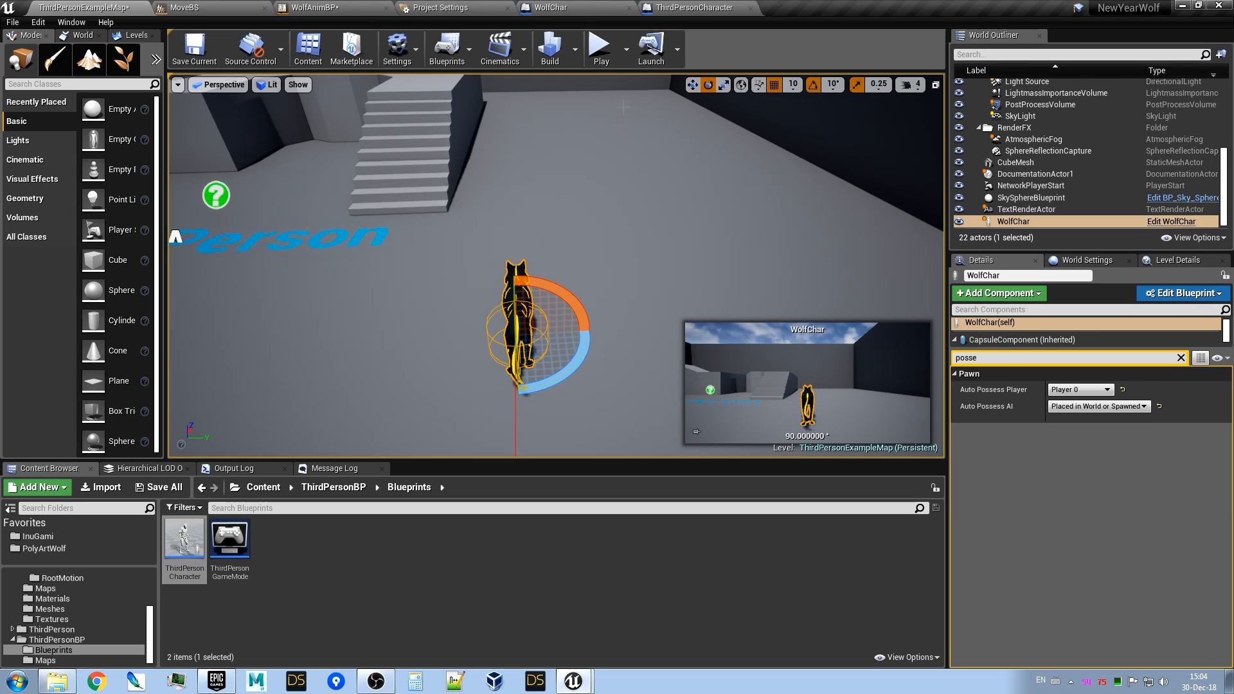
Rotate the WolfChar actor about a quarter turn counterclockwise around its vertical axis.
right_drag(636, 266, 613, 288)
key(w)
key(w)
key(s)
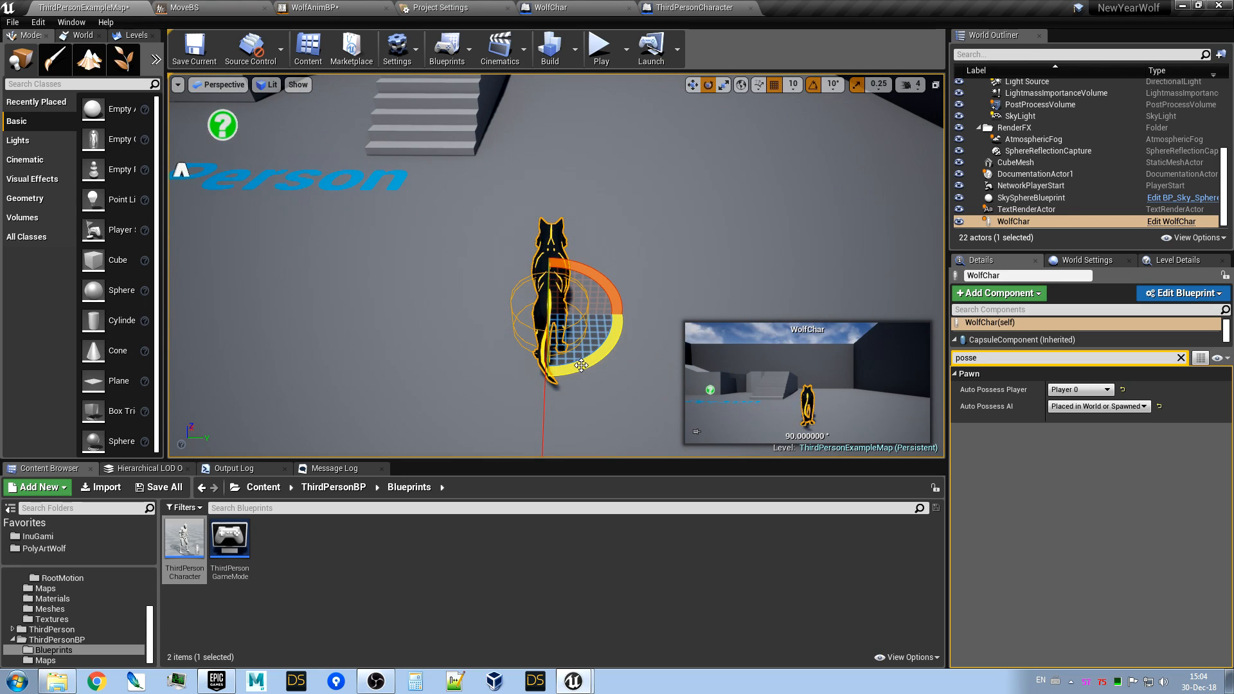
drag(589, 358, 540, 374)
Move the WolfChar actor slightly along the Y axis and rotate it about a quarter turn back toward the stairs side.
key(w)
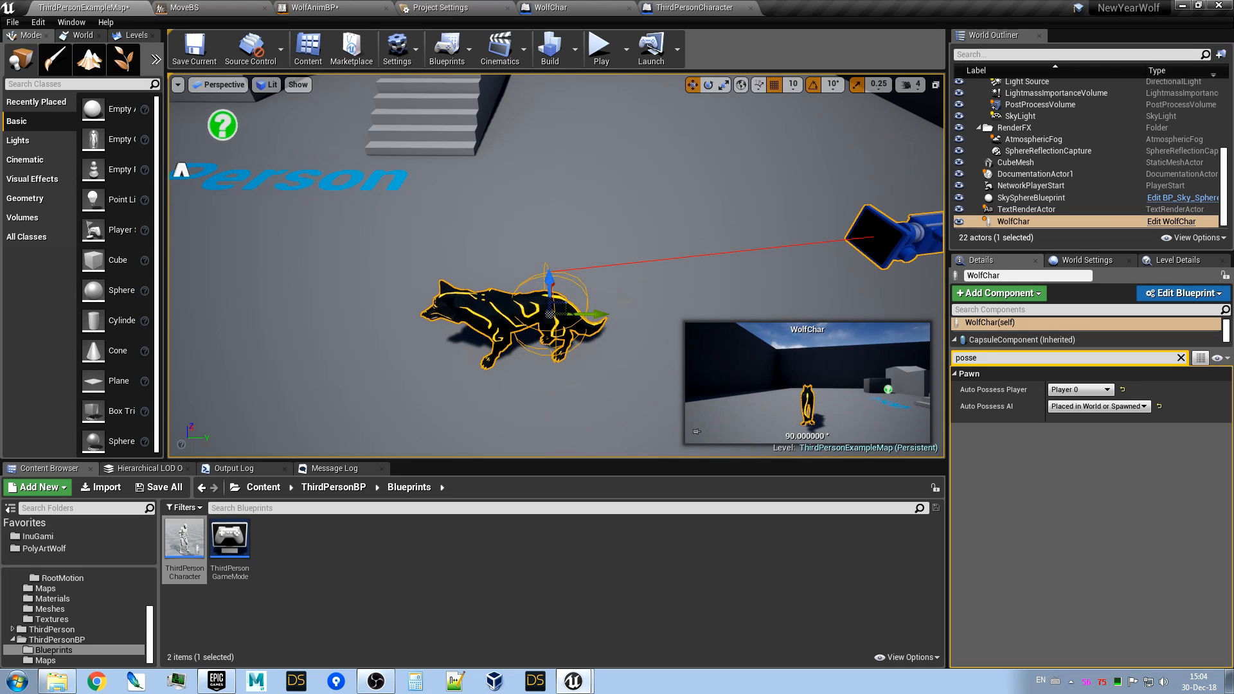
drag(604, 314, 627, 315)
key(e)
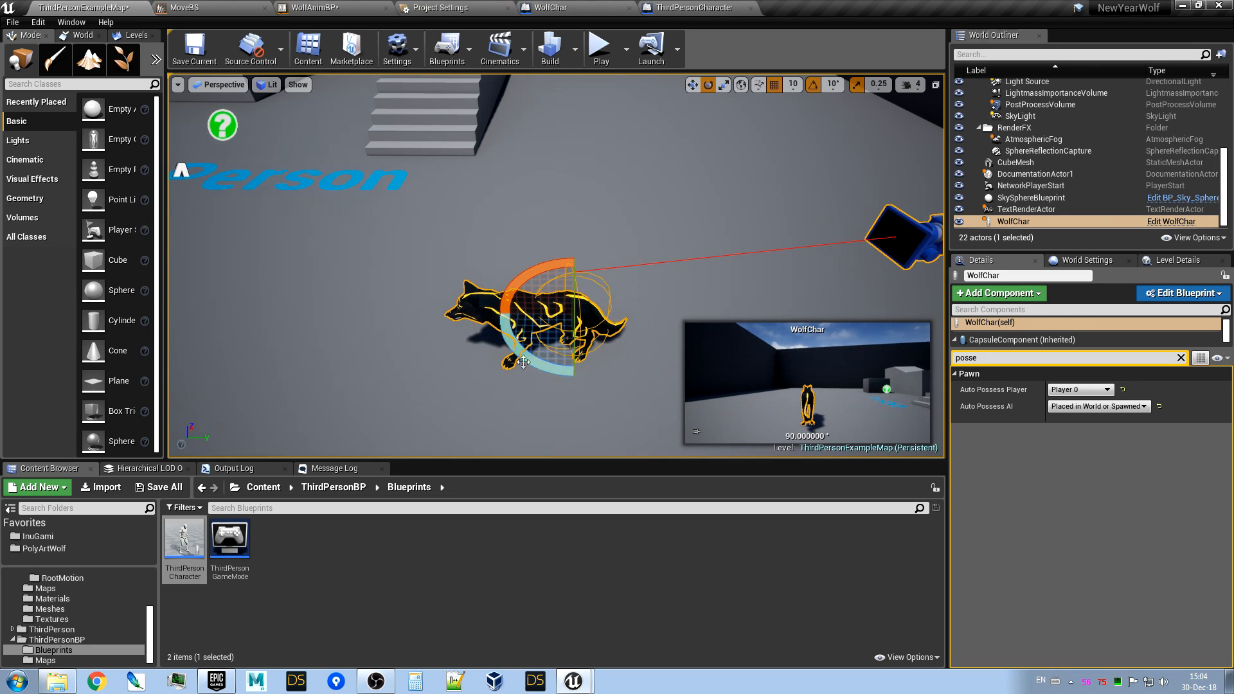
drag(552, 373, 411, 372)
right_drag(502, 366, 523, 386)
right_drag(610, 254, 739, 268)
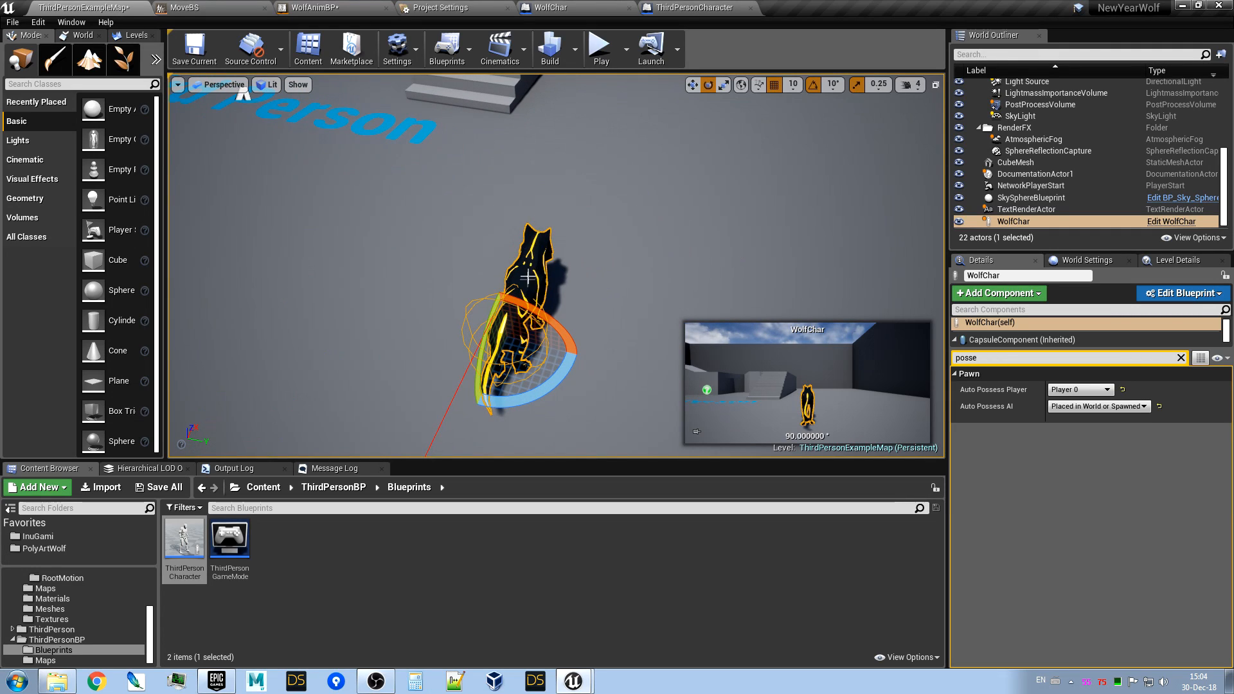
right_drag(597, 254, 469, 320)
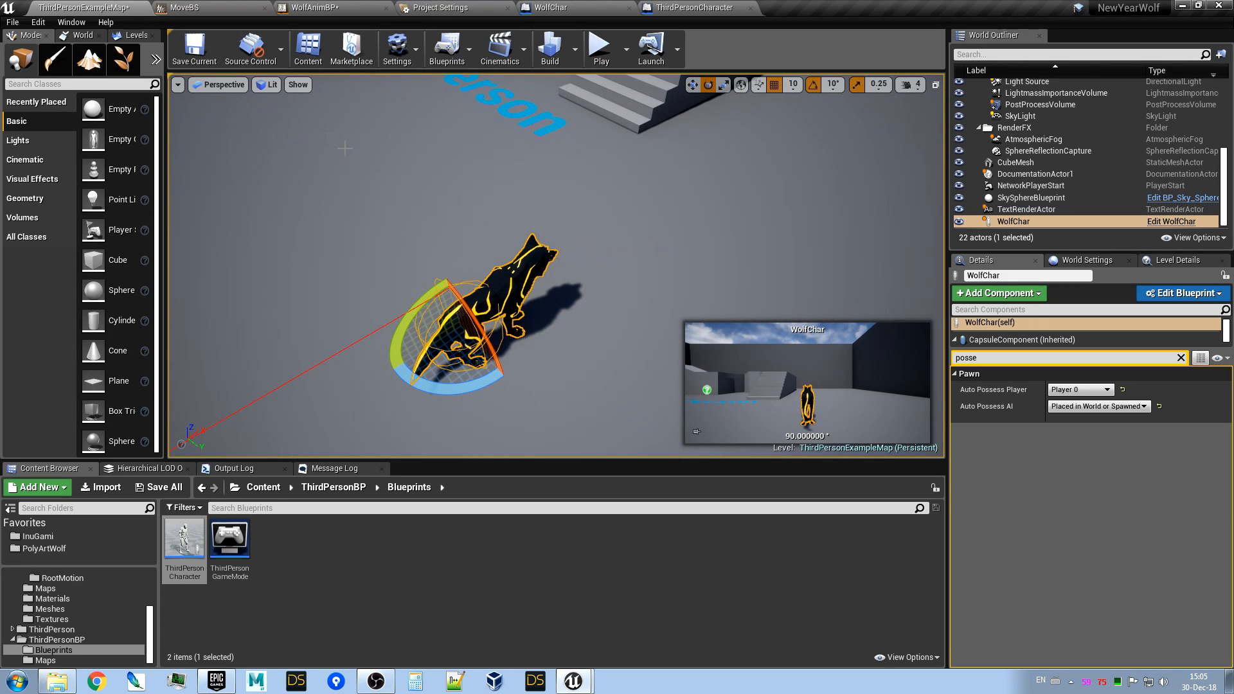
right_drag(333, 106, 350, 77)
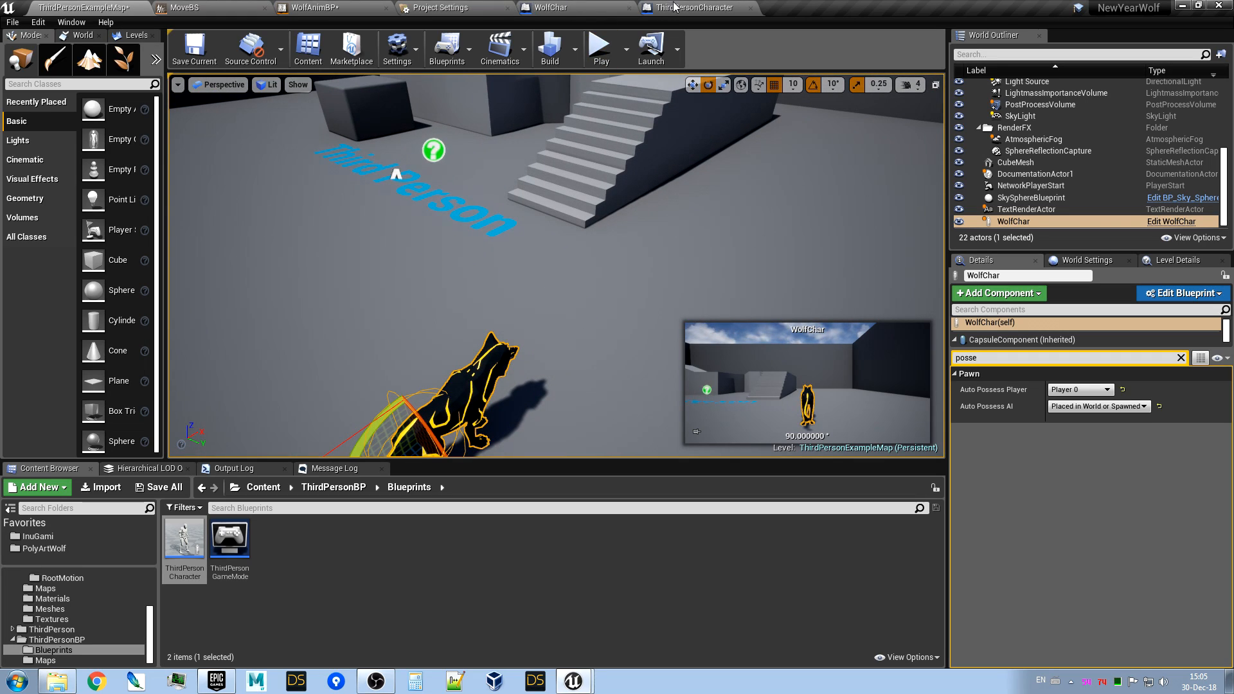
In WolfAnimBP's event graph, shift the Try Get Pawn Owner node slightly and connect Event Blueprint Update Animation's execution output to Cast To Character.
click(311, 9)
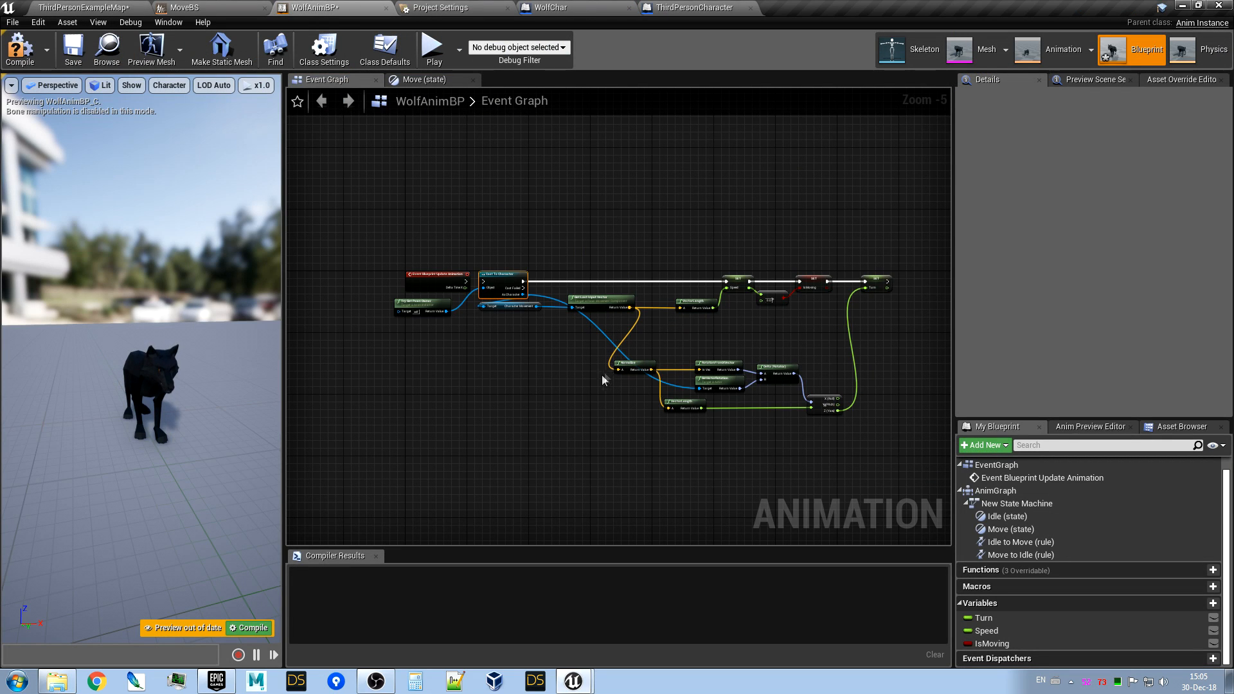
scroll(604, 372, up, 3)
mouse_move(599, 485)
right_down()
mouse_move(545, 571)
mouse_move(592, 505)
right_up()
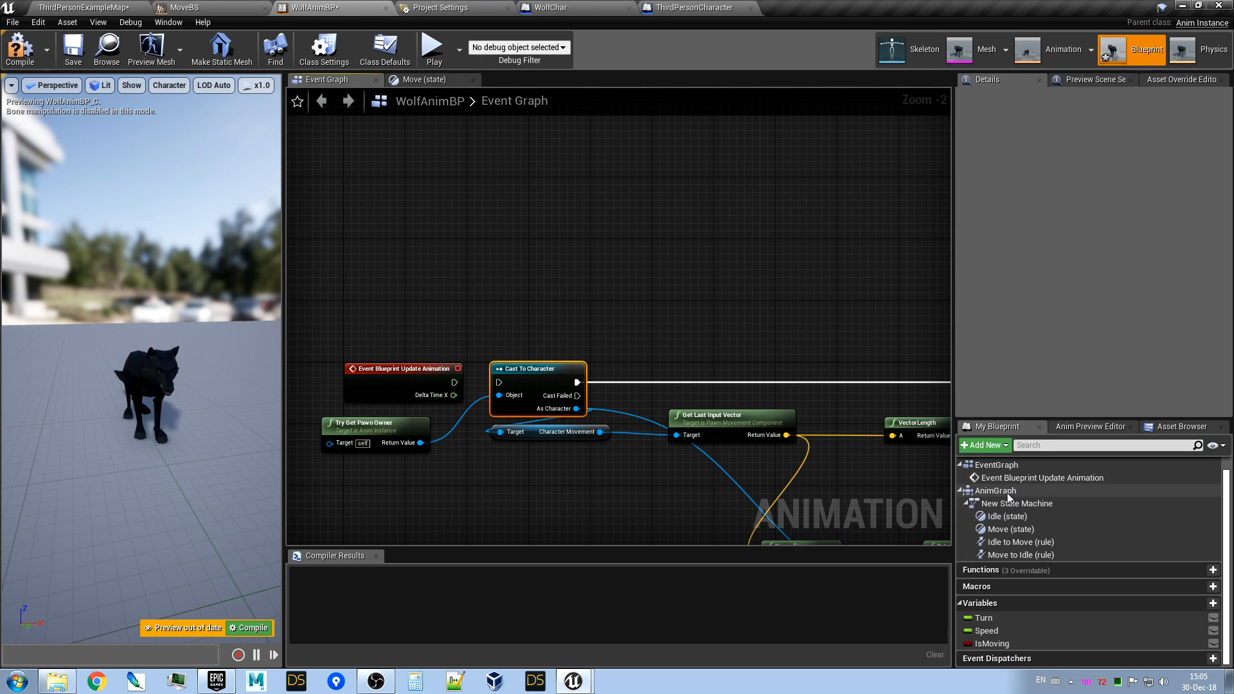
click(1007, 468)
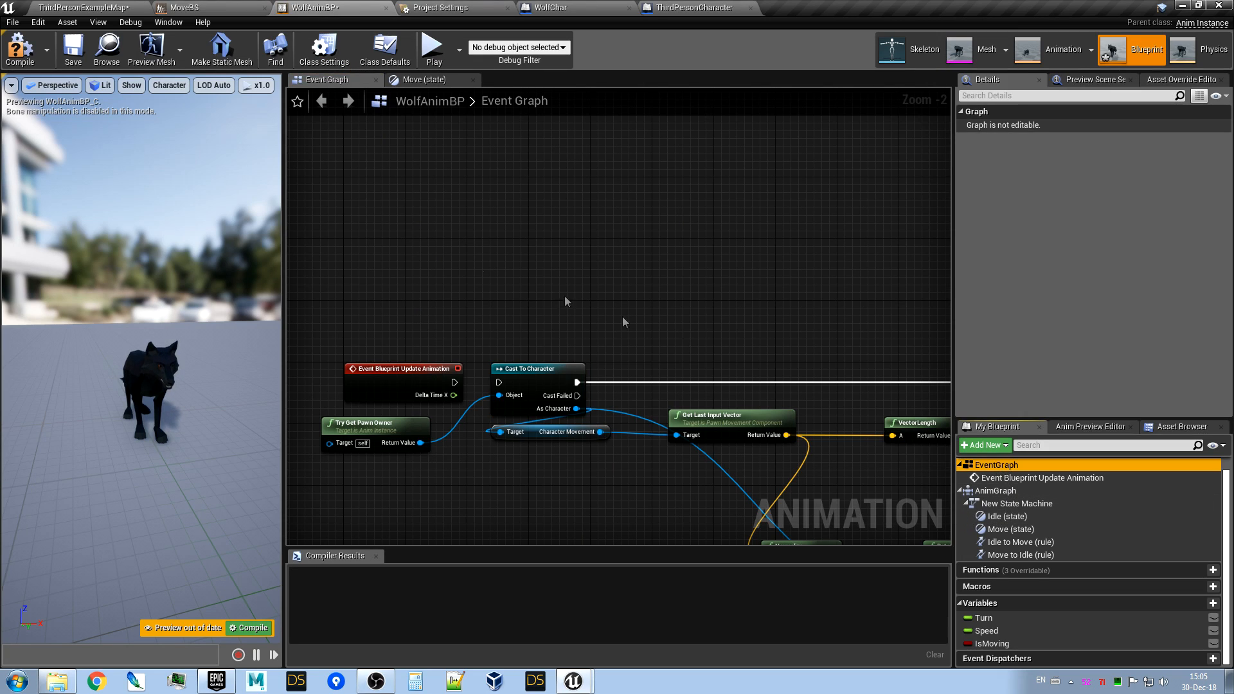
scroll(489, 321, up, 1)
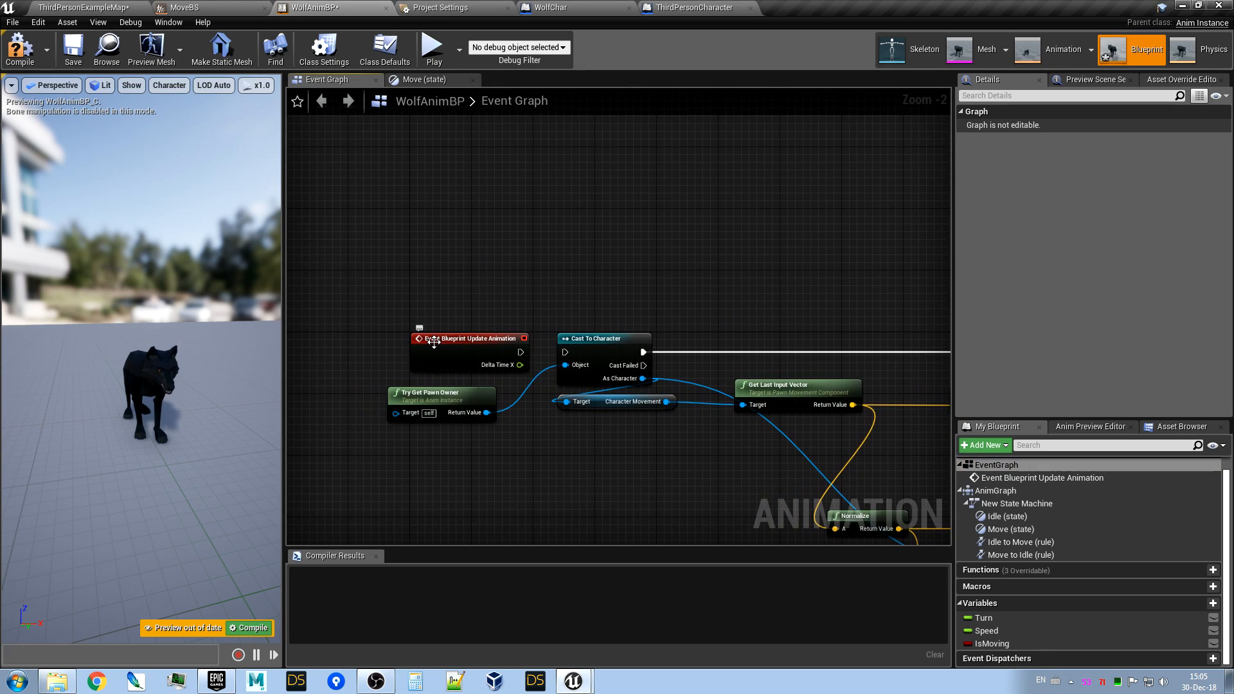
scroll(450, 351, up, 1)
scroll(450, 351, up, 1)
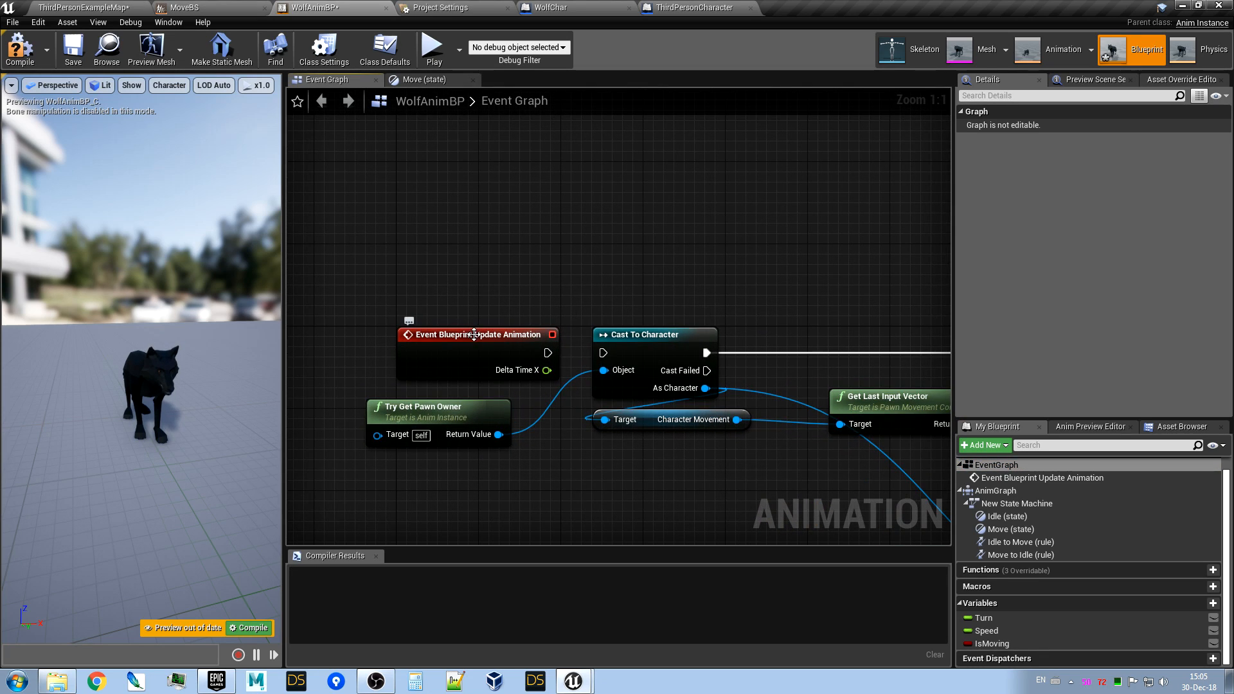
right_drag(607, 270, 562, 231)
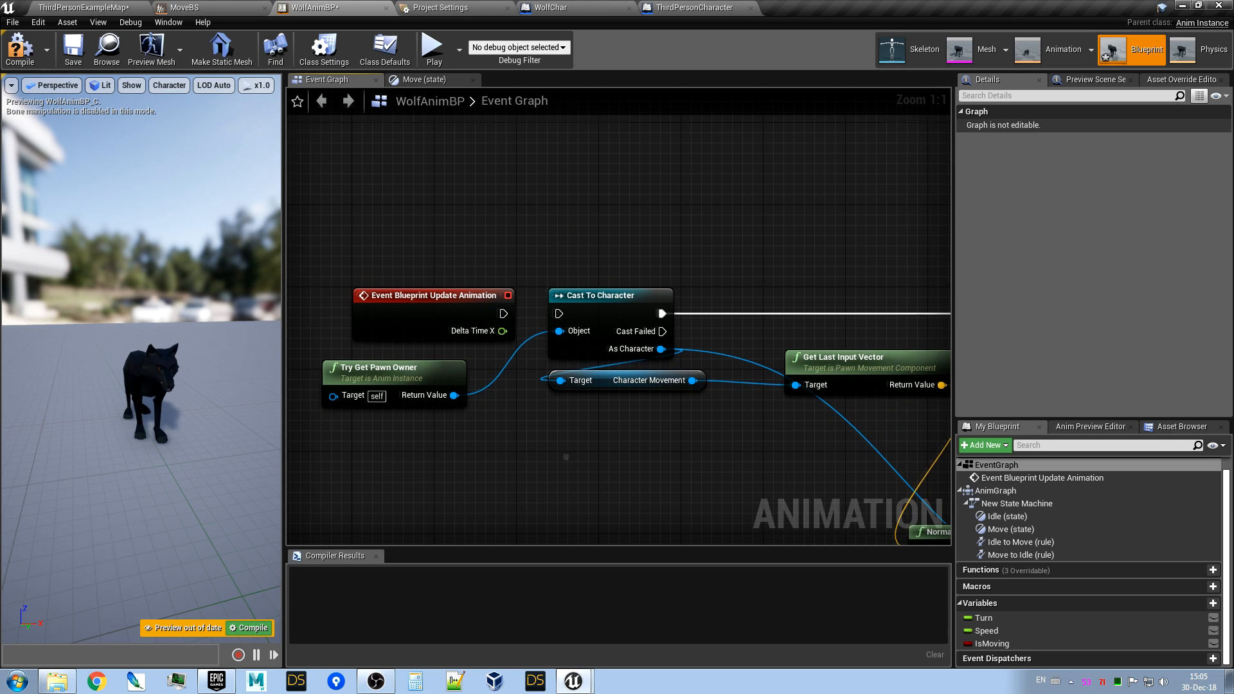
right_drag(569, 458, 565, 432)
scroll(552, 347, down, 1)
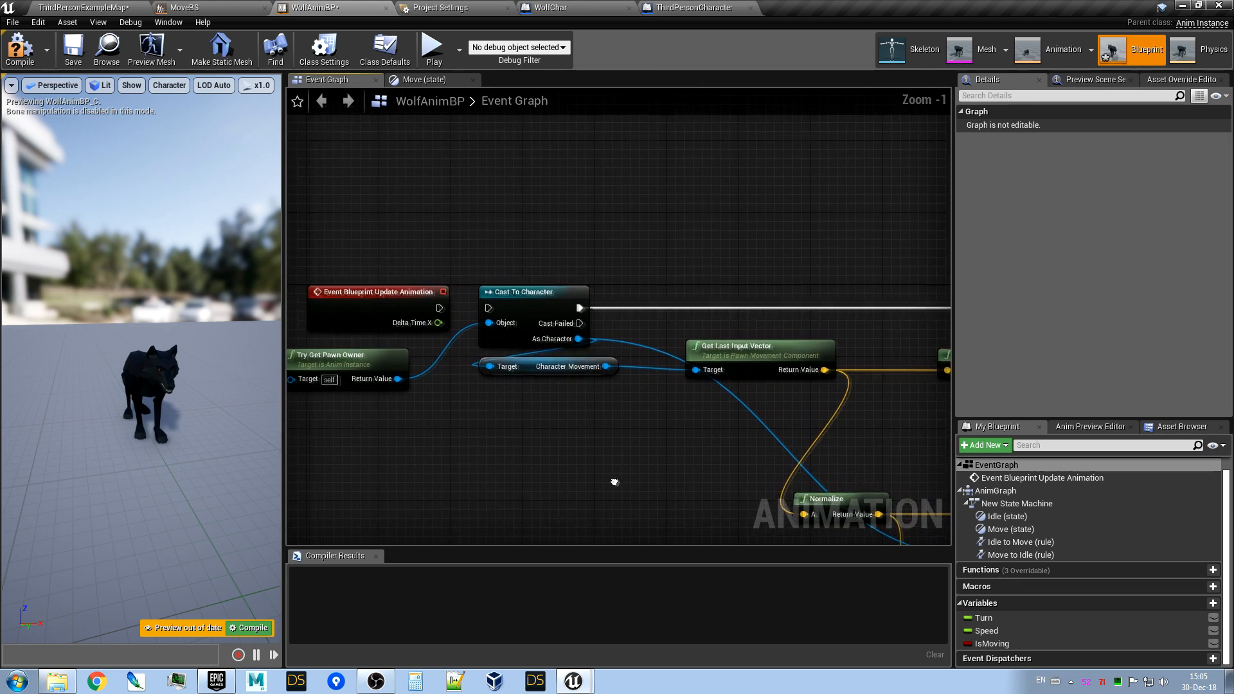
drag(413, 375, 439, 373)
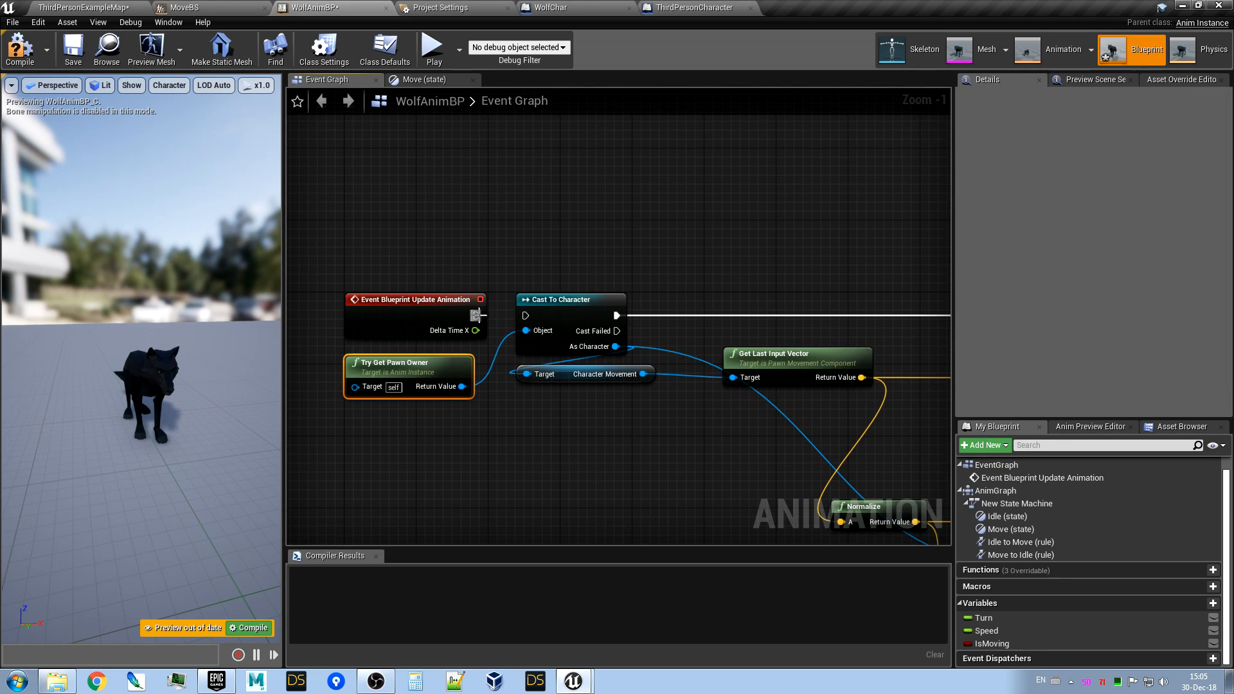
drag(479, 314, 526, 316)
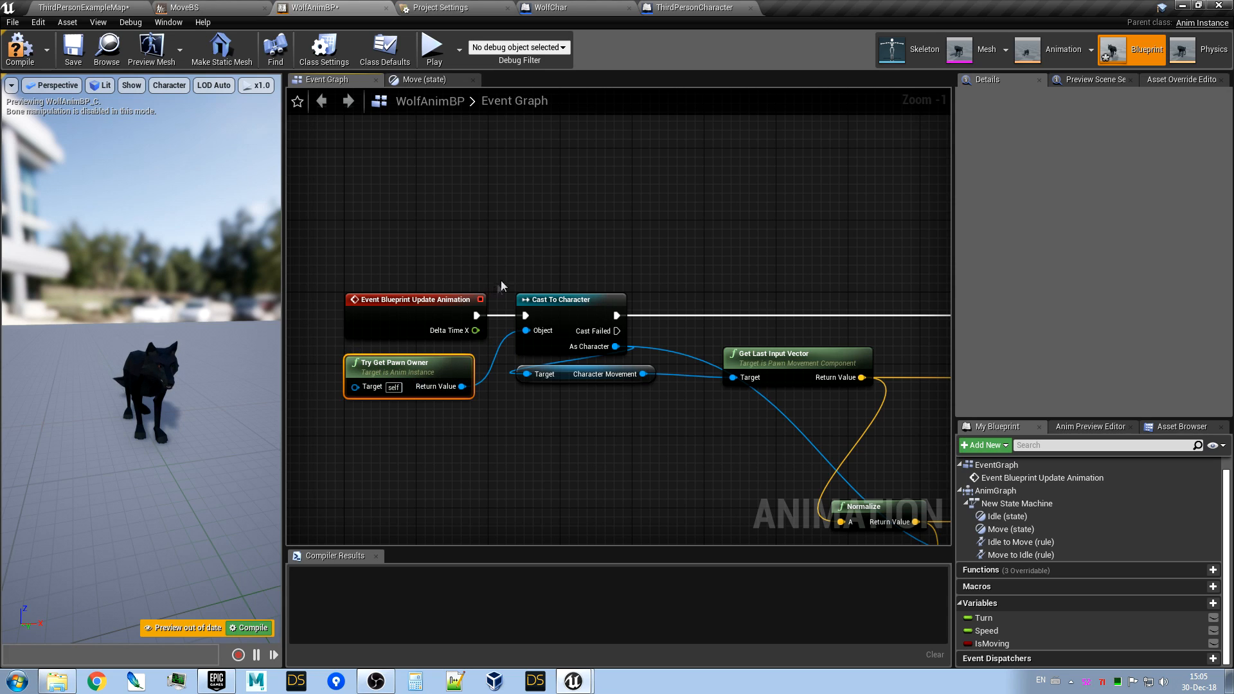
Examine the Cast To Character and Character Movement nodes in WolfAnimBP, and inspect the matching CharacterMovement component in WolfChar.
click(566, 8)
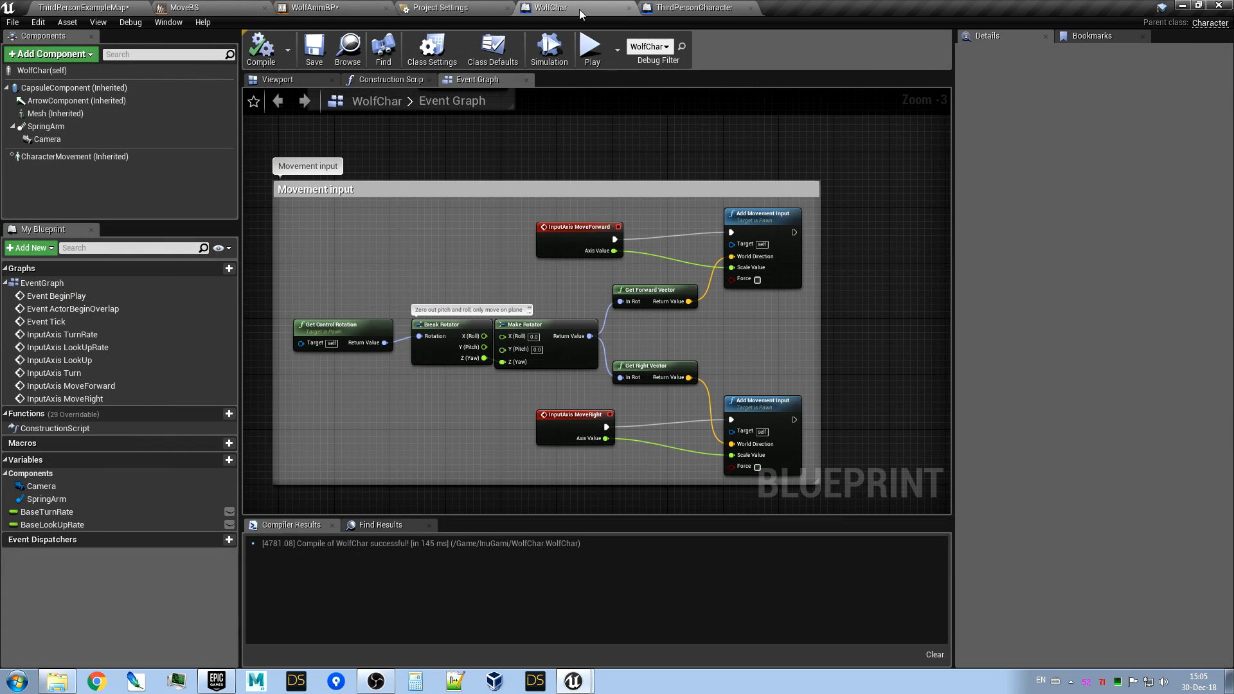
click(335, 7)
right_drag(584, 493, 522, 460)
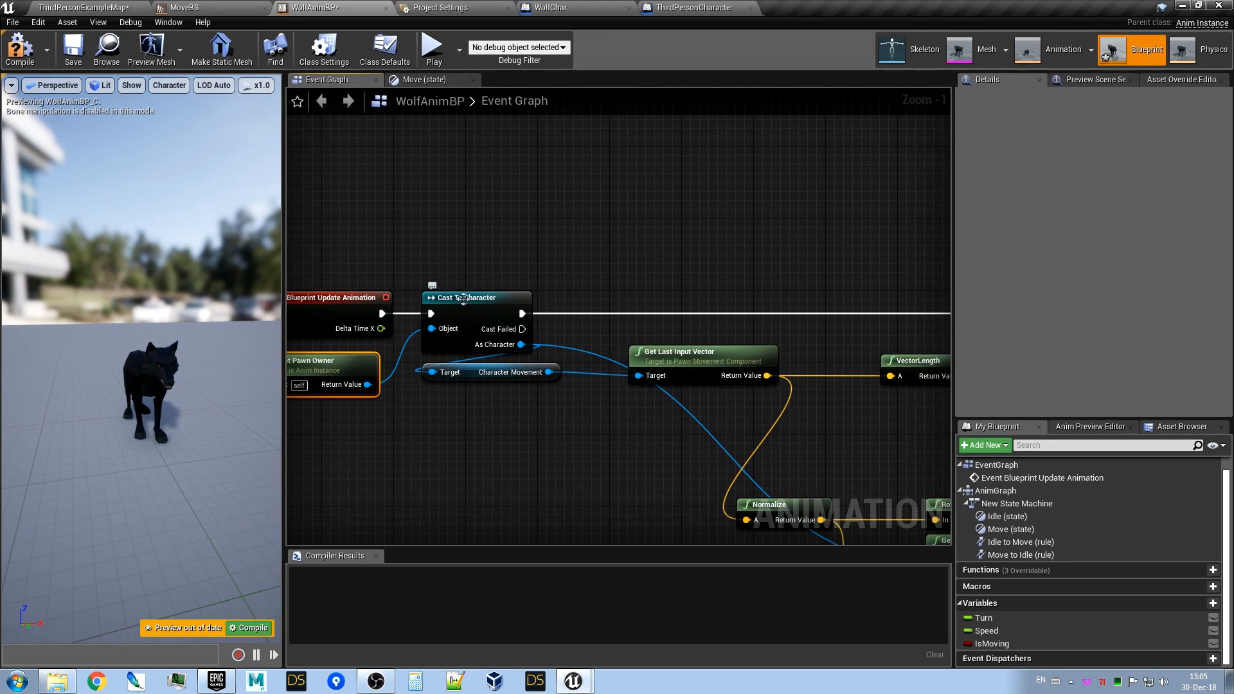
right_drag(342, 390, 394, 370)
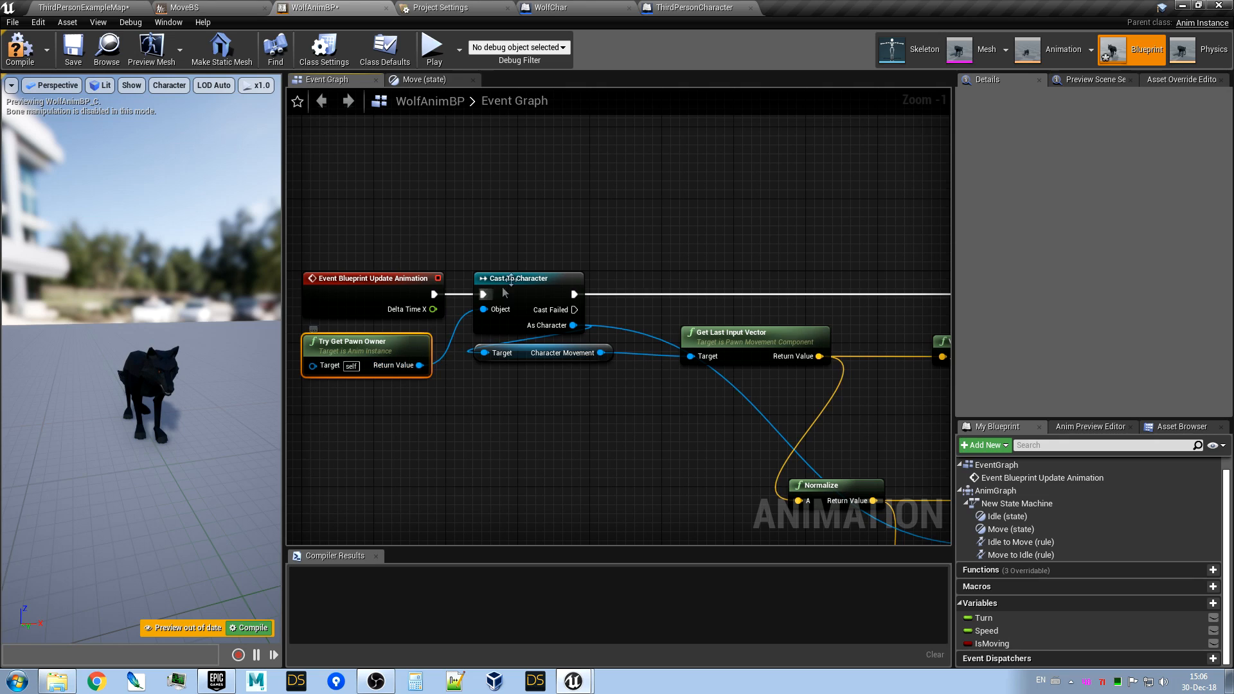
right_drag(515, 276, 442, 280)
click(445, 358)
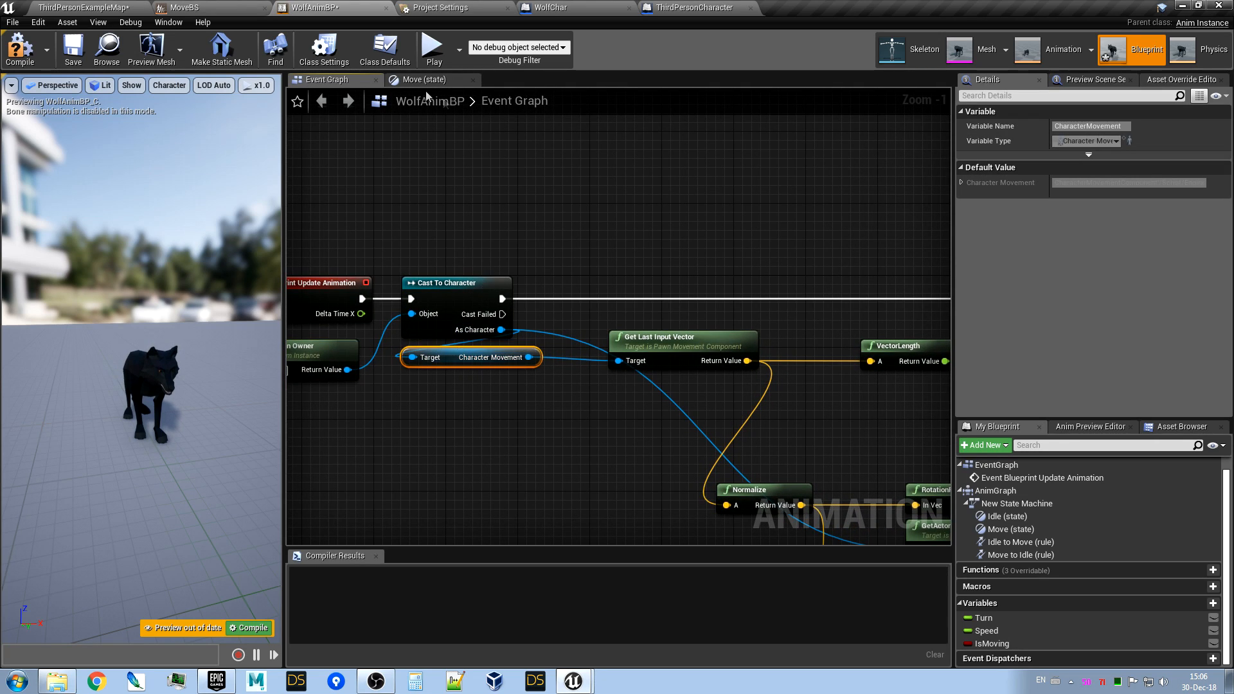
click(548, 10)
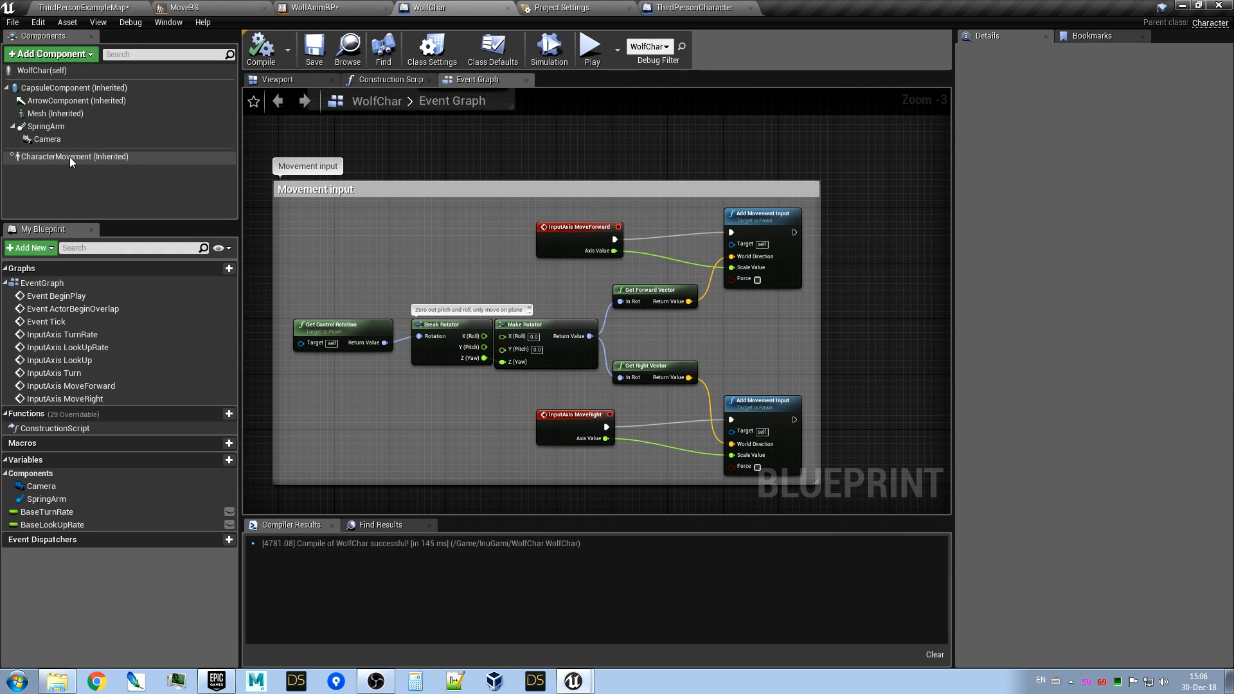
click(121, 157)
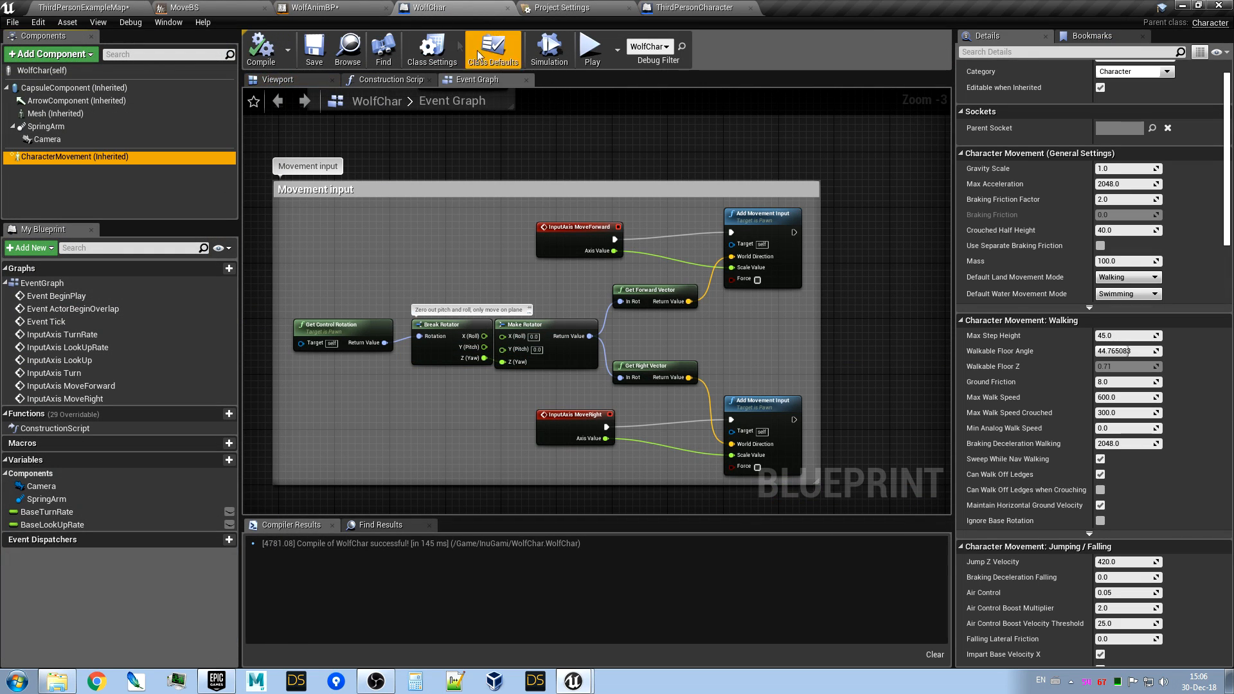
Return to WolfAnimBP's event graph and inspect the Get Last Input Vector node fed by Character Movement.
click(334, 9)
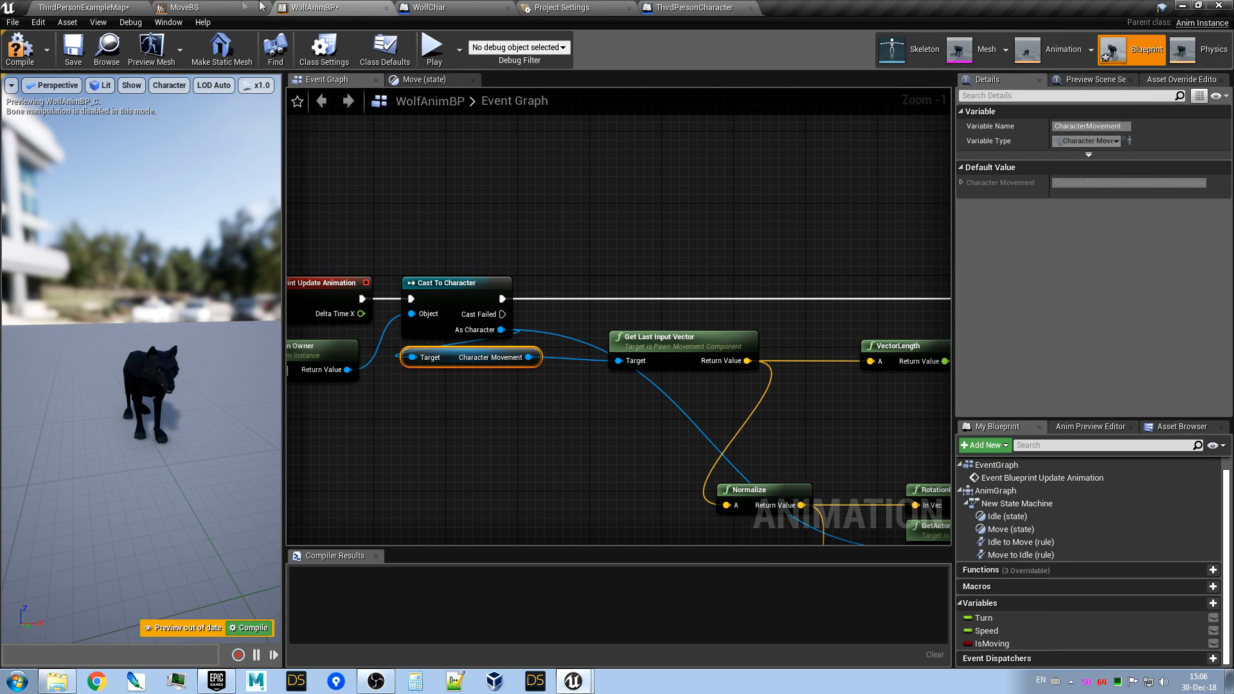
right_drag(614, 239, 586, 198)
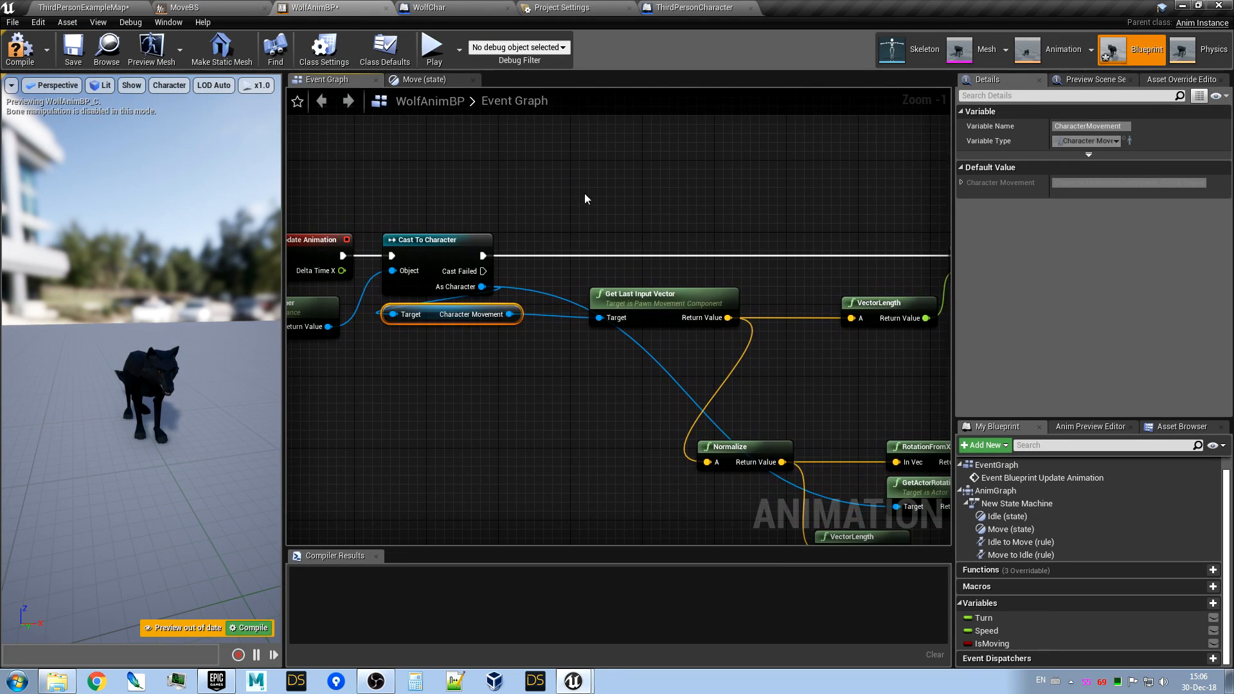
right_drag(702, 308, 568, 296)
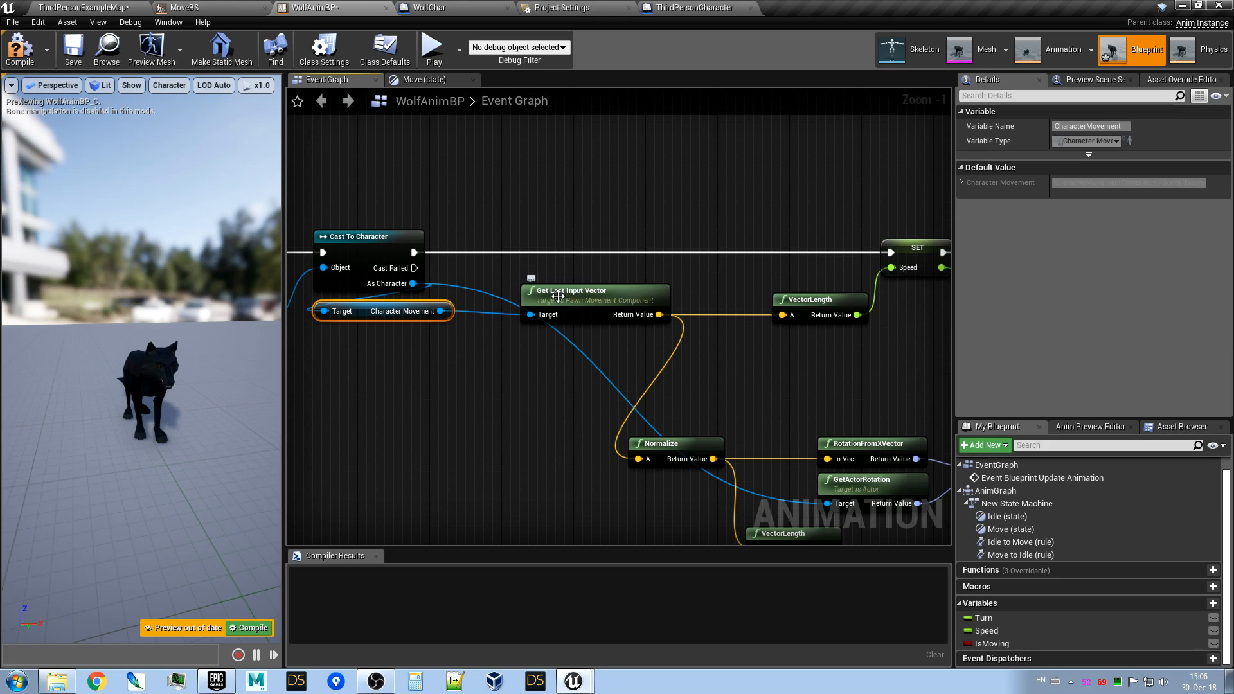
right_drag(592, 268, 514, 238)
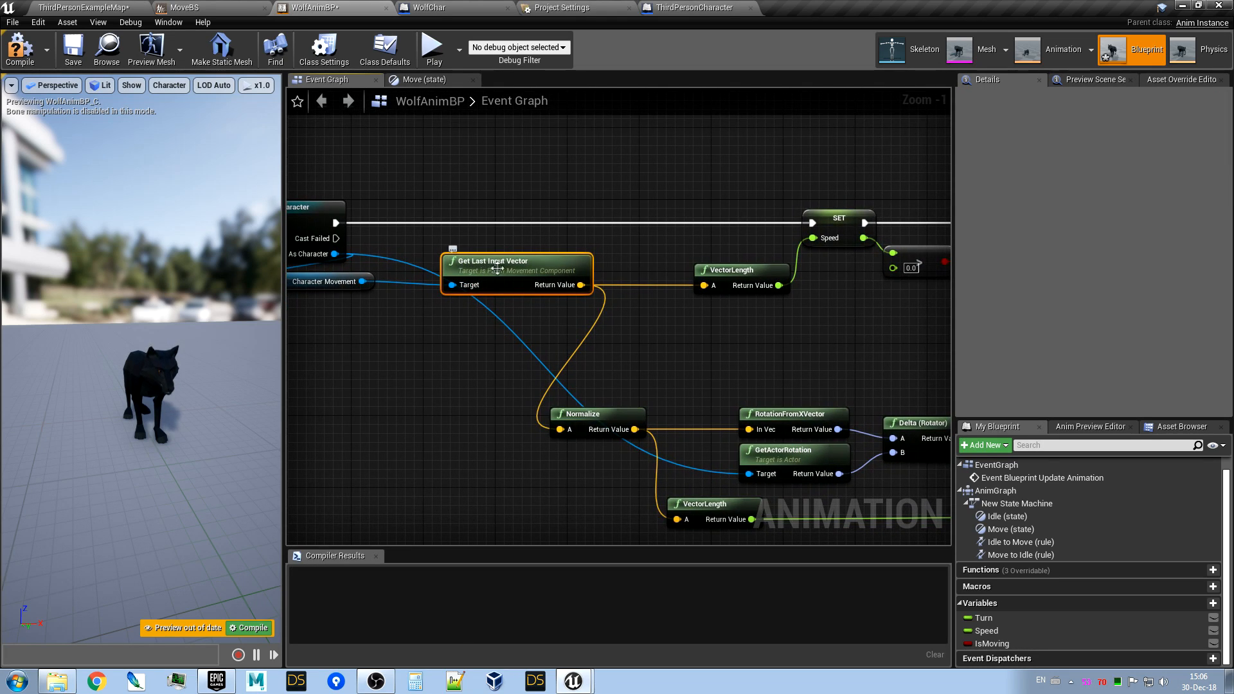
scroll(507, 270, up, 1)
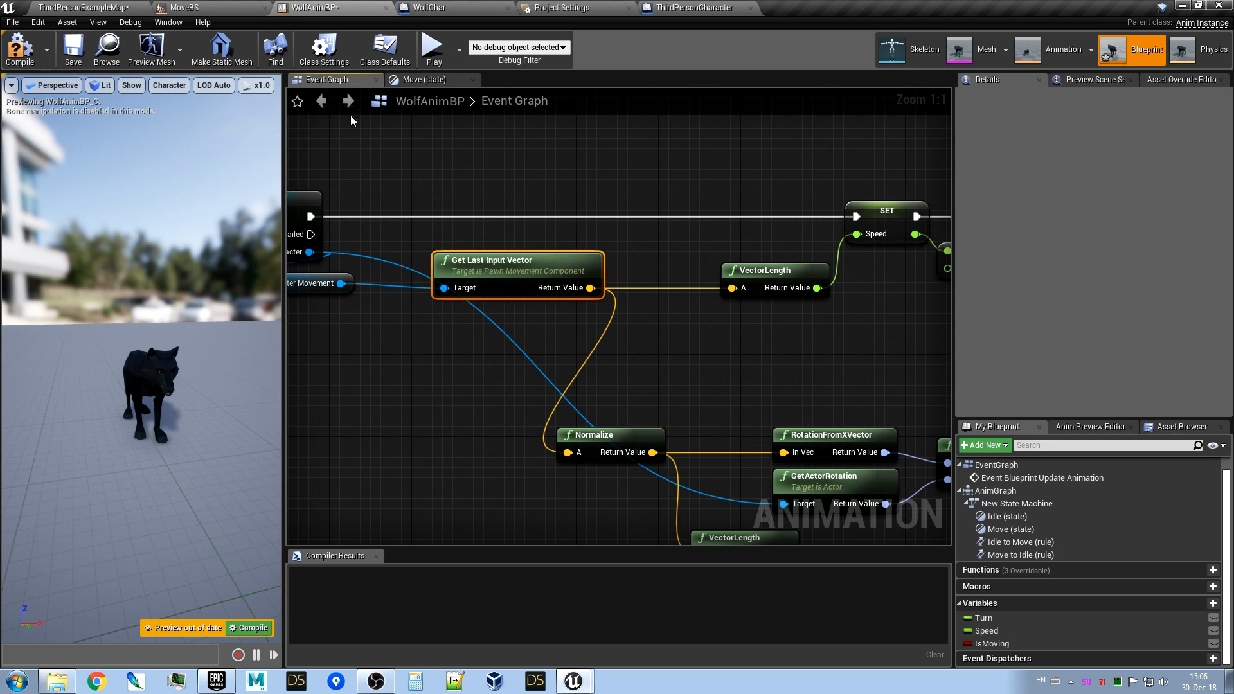
Review the two Add Movement Input nodes for MoveForward and MoveRight in WolfChar's event graph.
click(455, 6)
right_drag(866, 249, 760, 220)
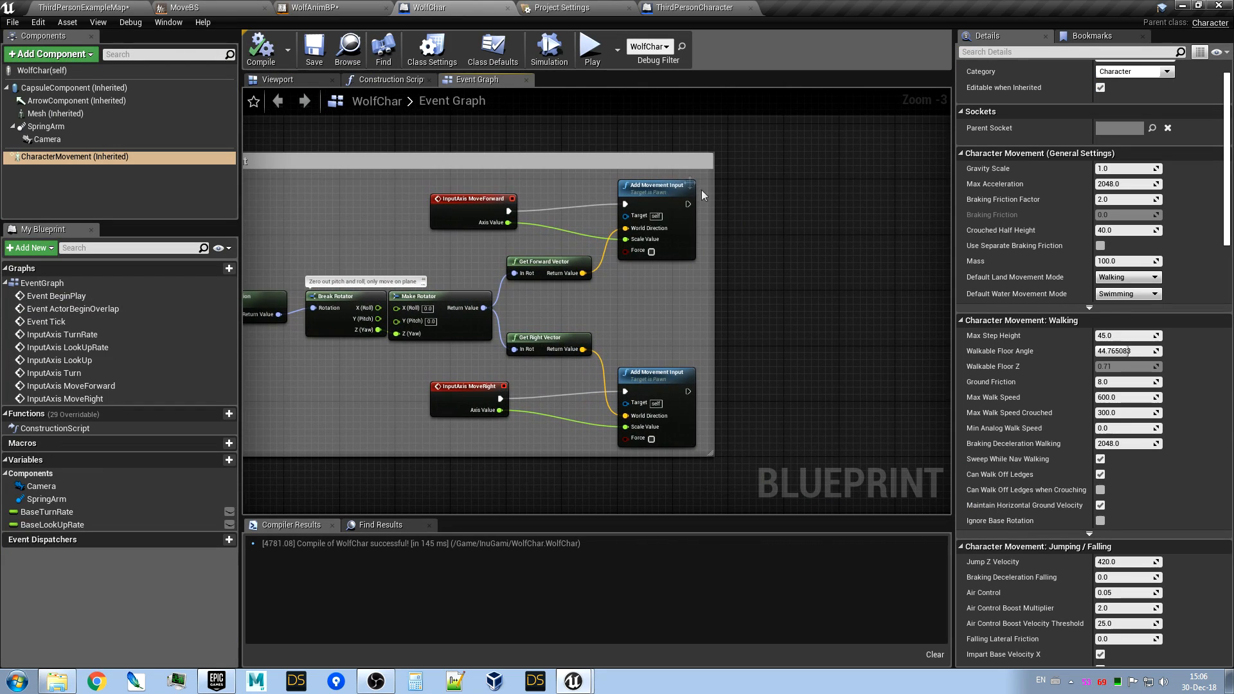
click(655, 189)
click(662, 372)
scroll(737, 310, up, 2)
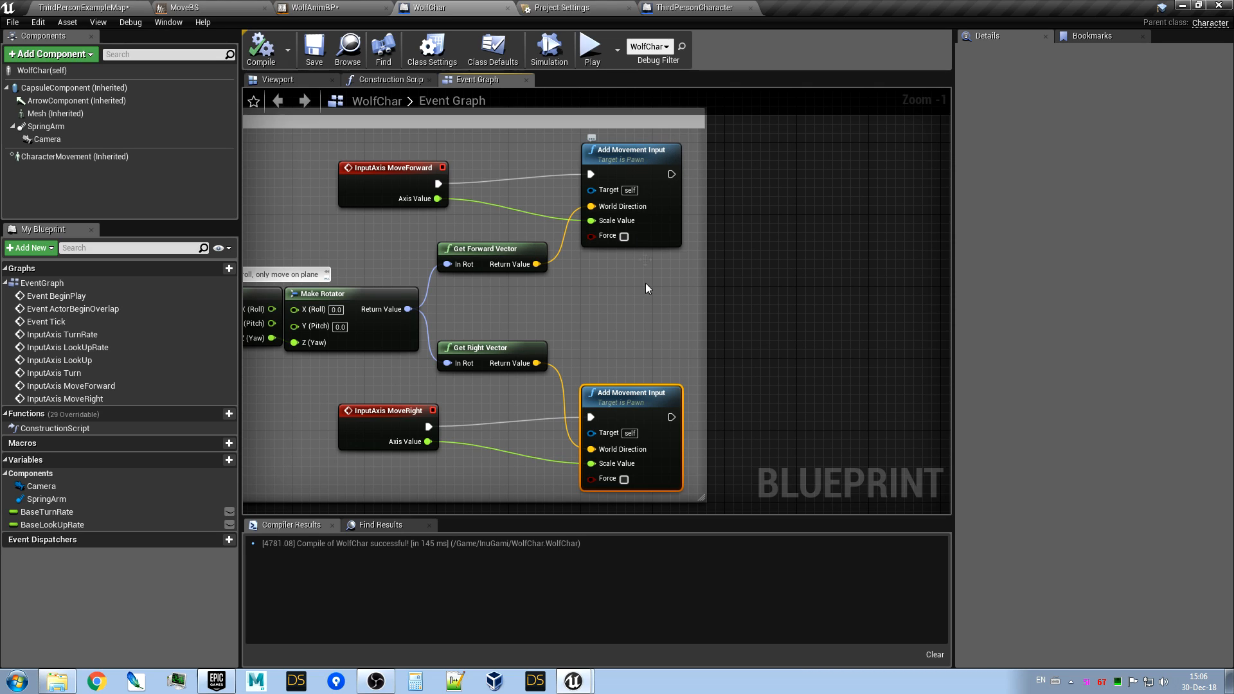
scroll(626, 319, down, 1)
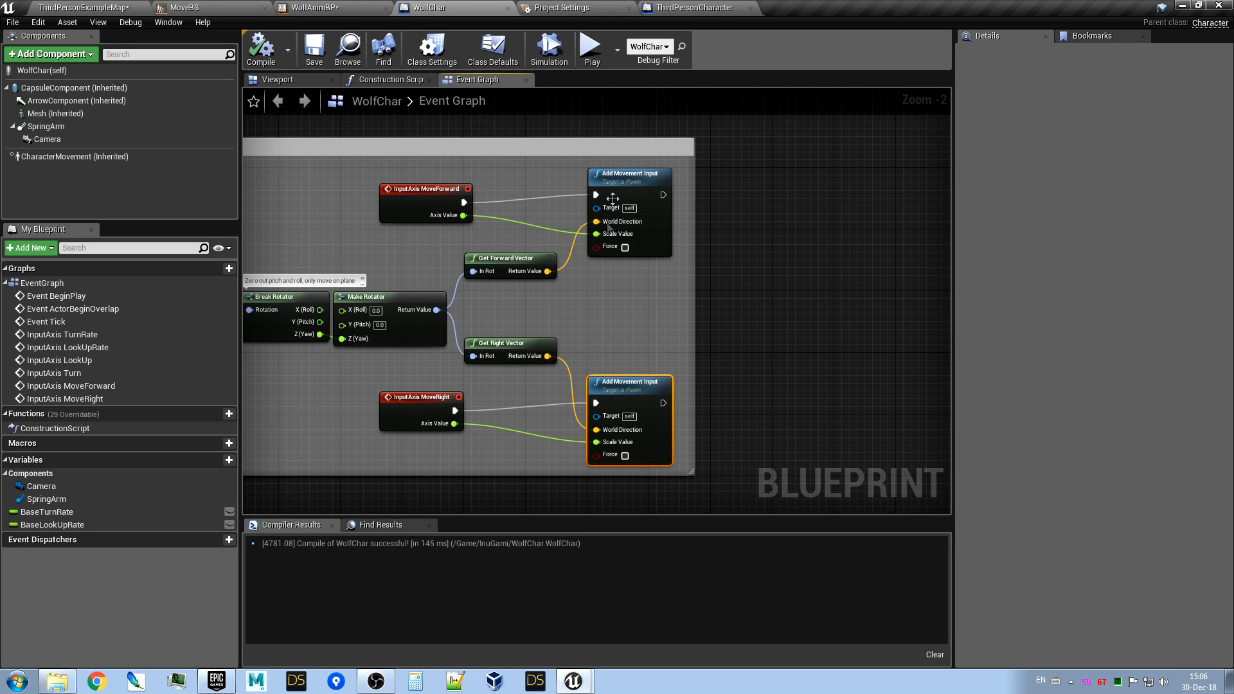
Compare WolfChar's movement input with WolfAnimBP, following Get Last Input Vector through VectorLength to the Set Speed node.
click(320, 11)
right_drag(694, 249, 647, 387)
scroll(592, 335, down, 2)
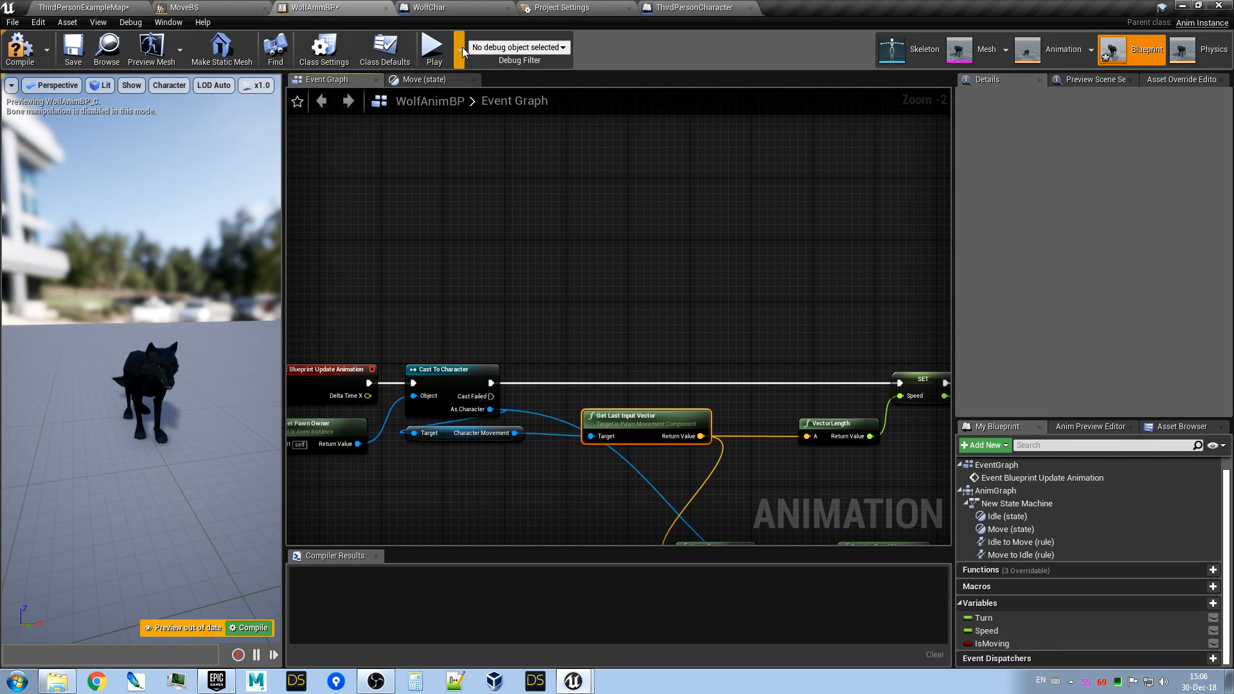
click(445, 9)
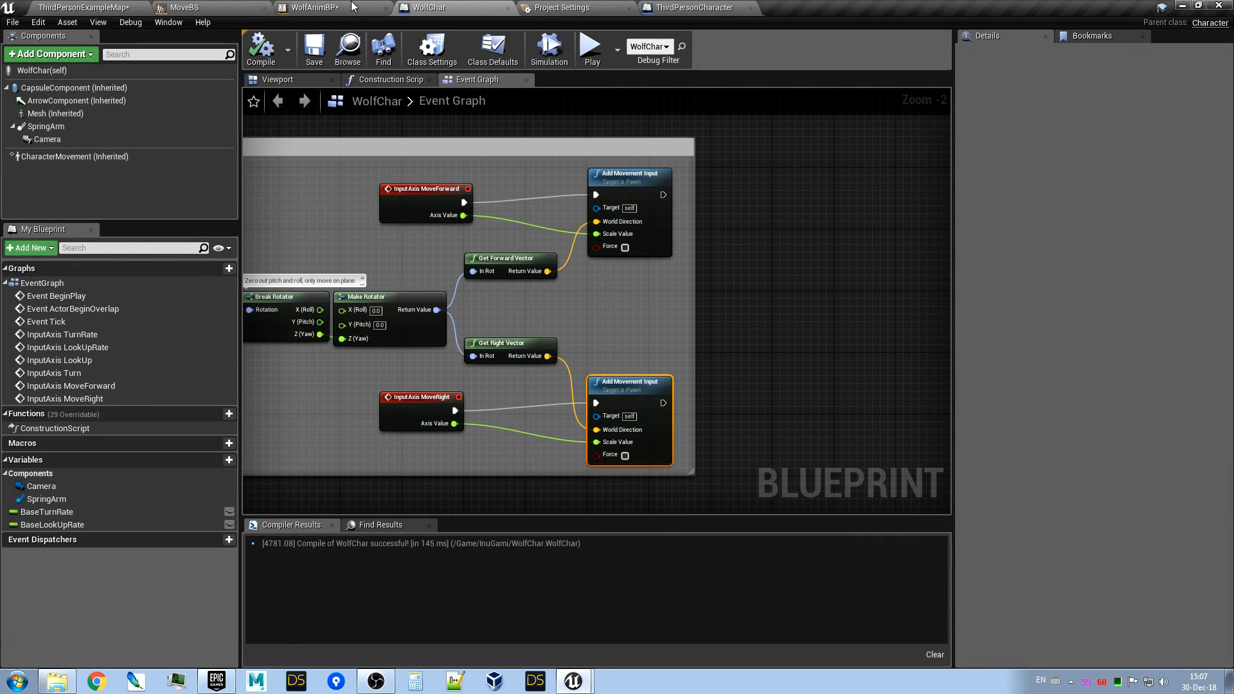
click(315, 7)
right_drag(565, 248, 371, 256)
right_drag(633, 419, 660, 397)
right_drag(527, 411, 733, 391)
scroll(475, 483, up, 2)
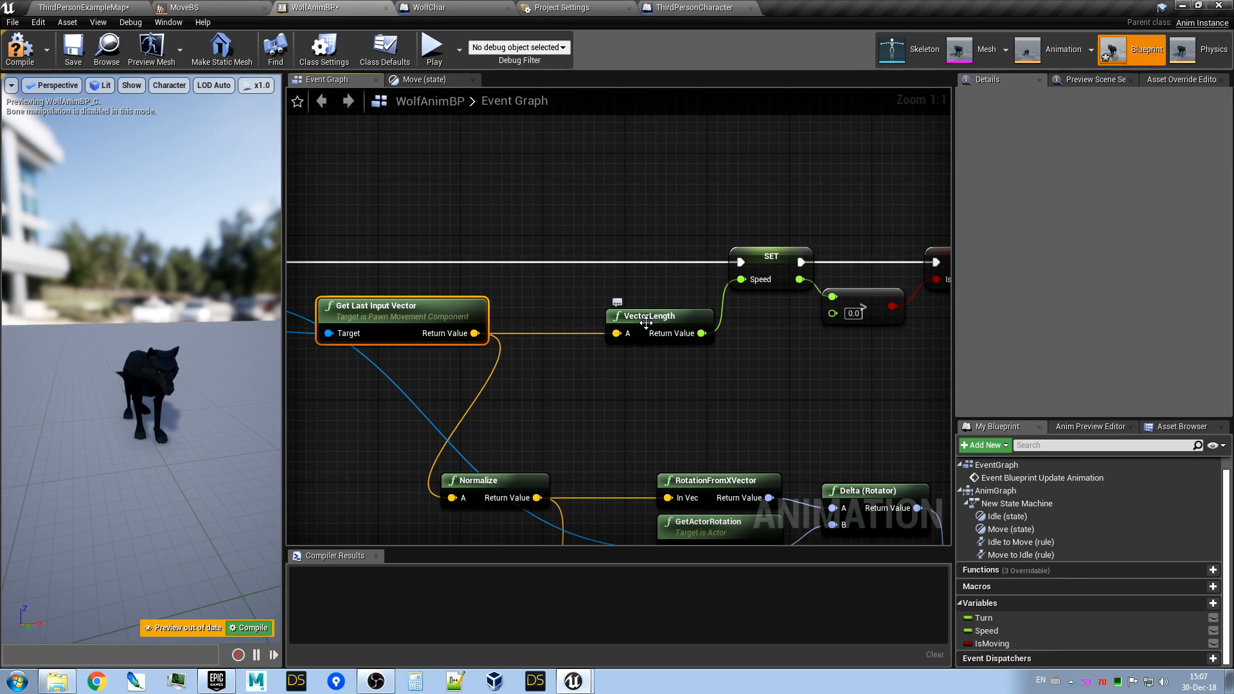
click(781, 269)
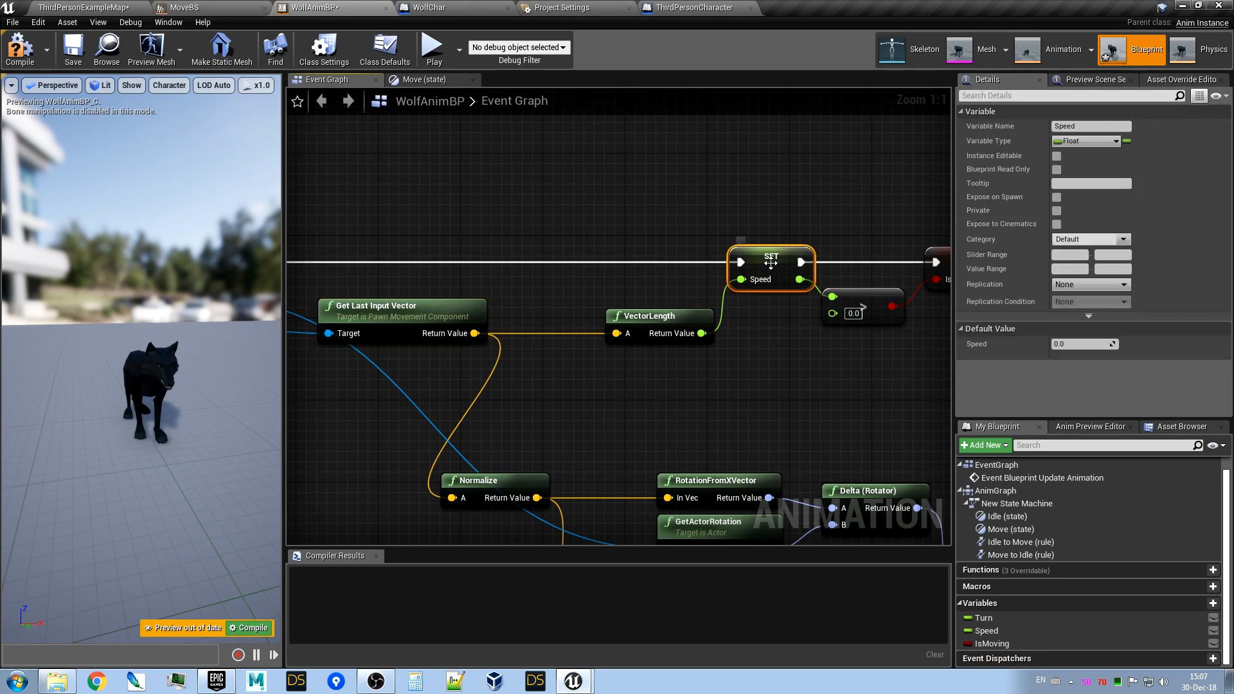
Inspect the MoveBS blend space from the wolf's side and select the sample at Speed 1.0 and Turn -60.
click(186, 7)
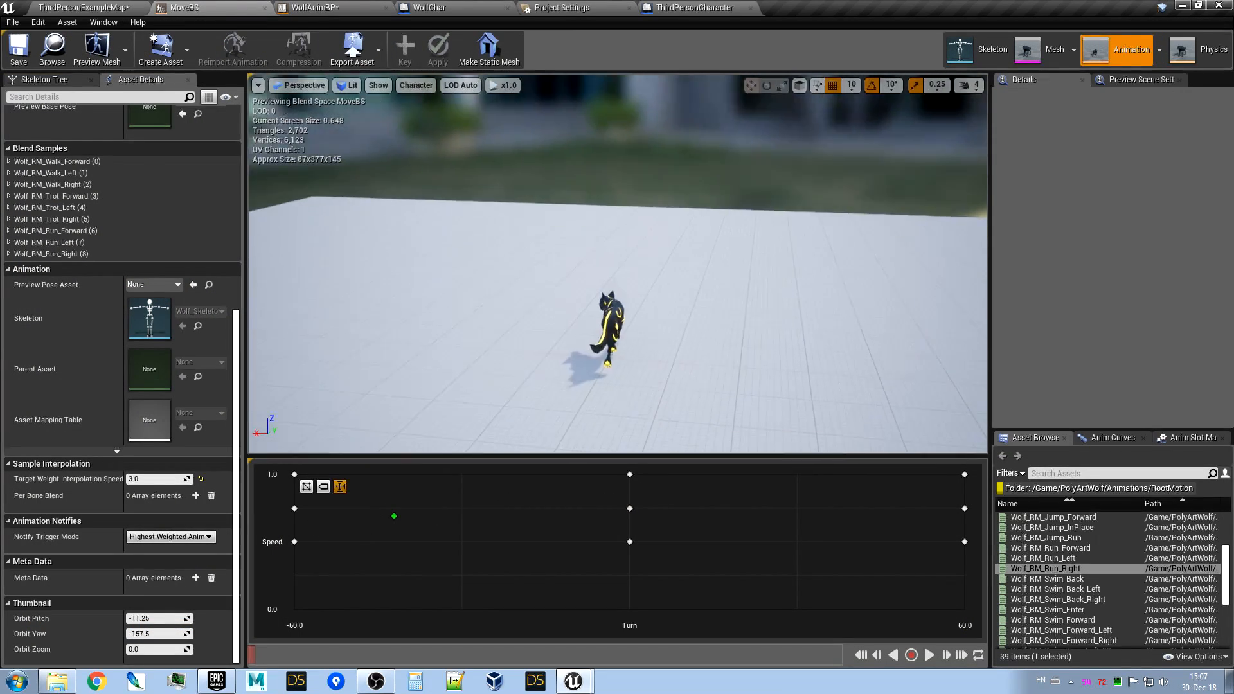
right_drag(617, 270, 443, 311)
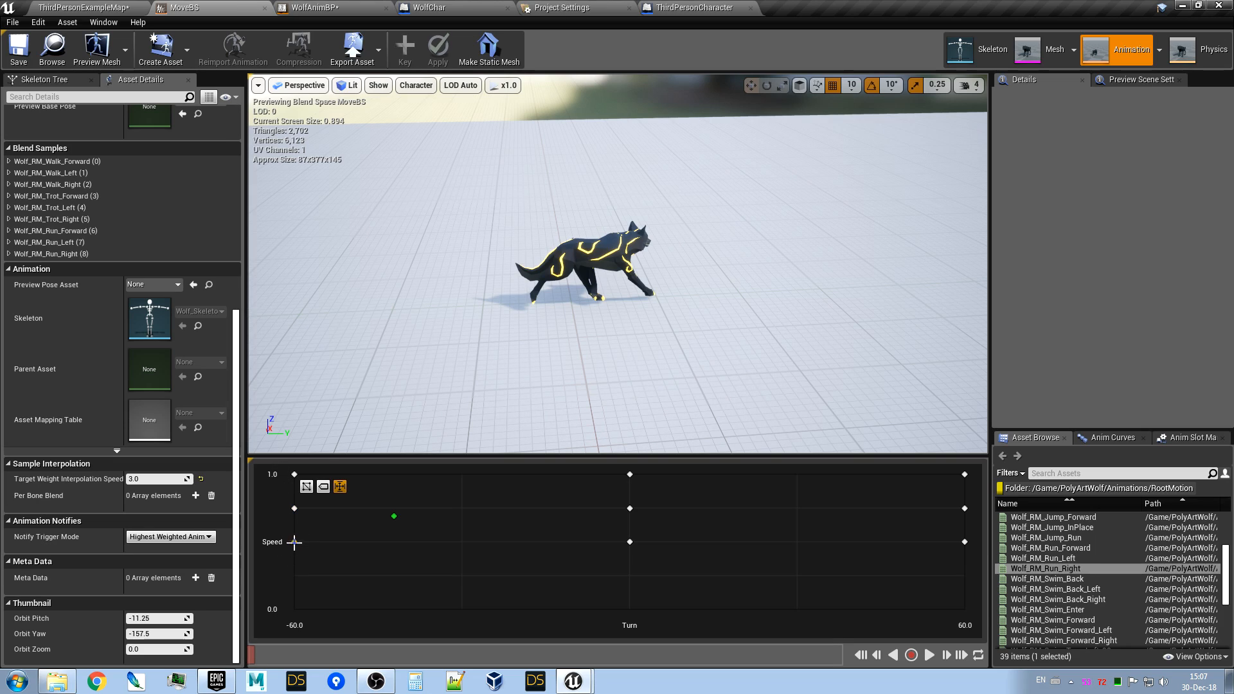
click(295, 475)
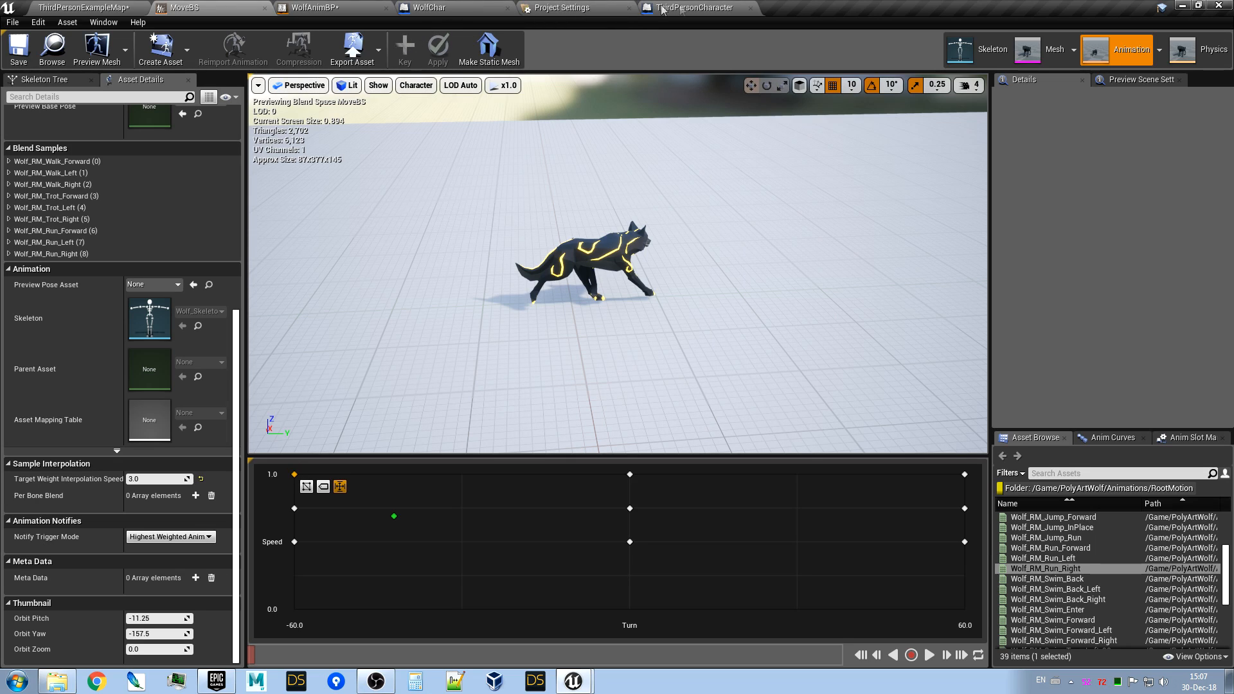
Examine how WolfAnimBP's event graph sets Is Moving from Speed greater than 0.0 and derives Turn from the normalized input vector.
click(315, 8)
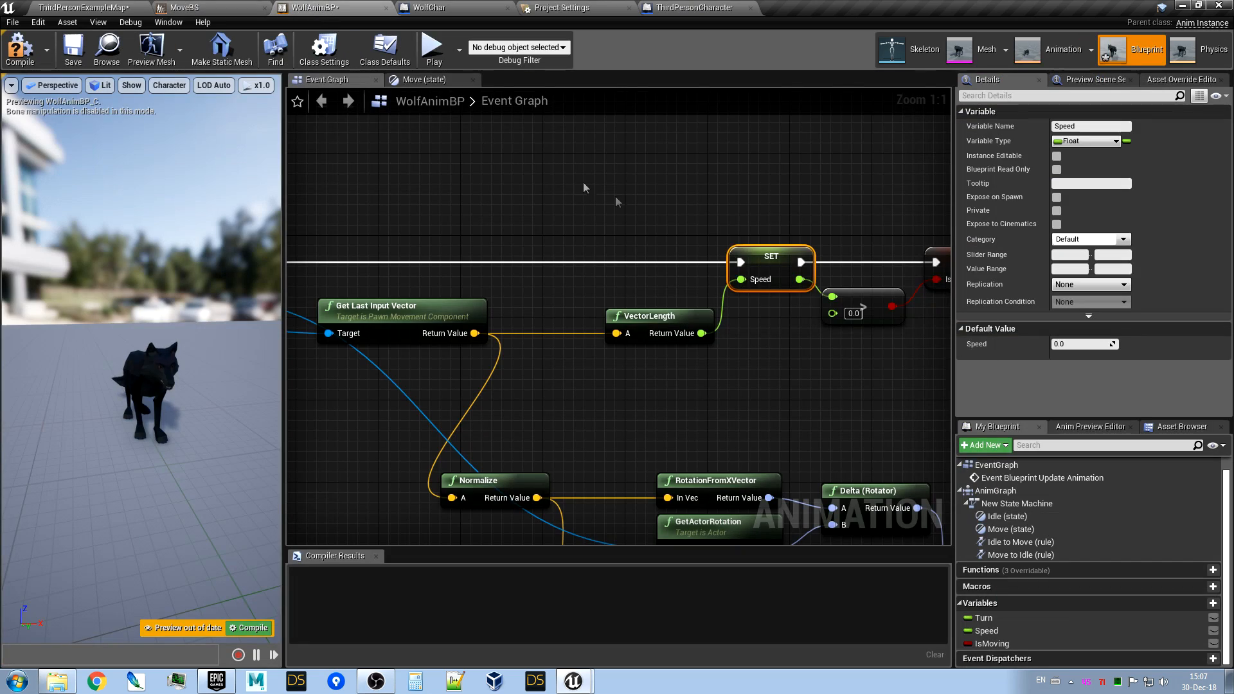
right_drag(774, 234, 652, 212)
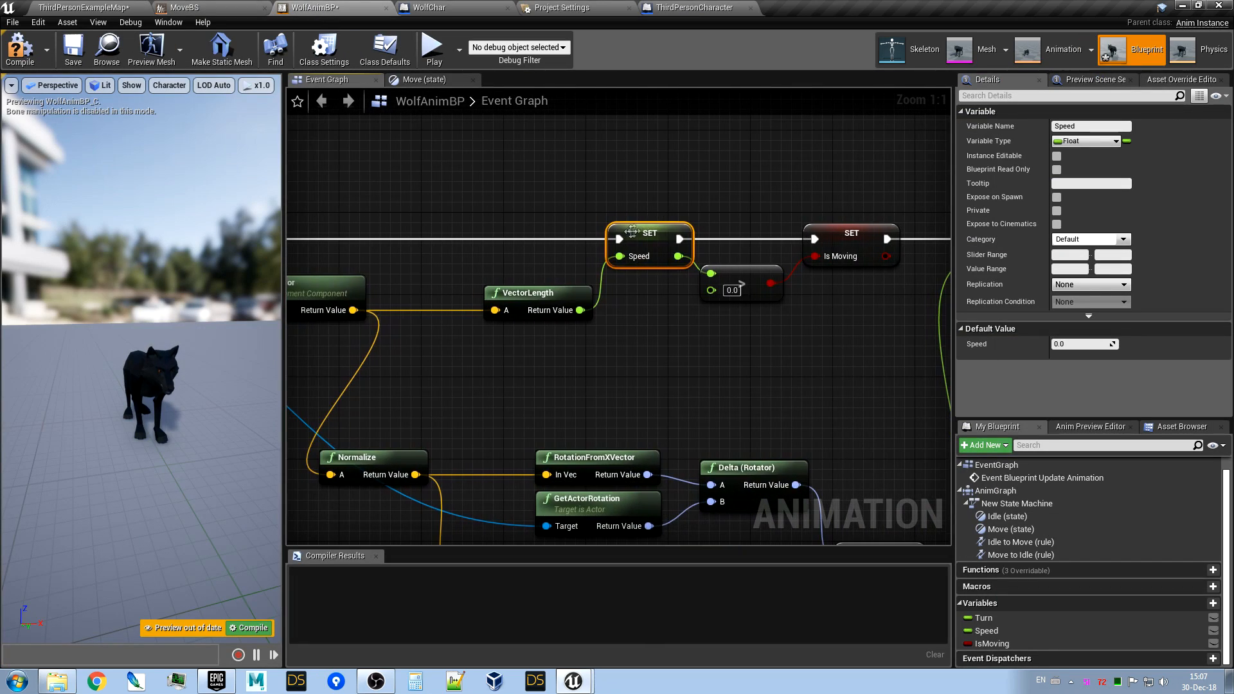
click(847, 239)
right_drag(855, 345, 720, 374)
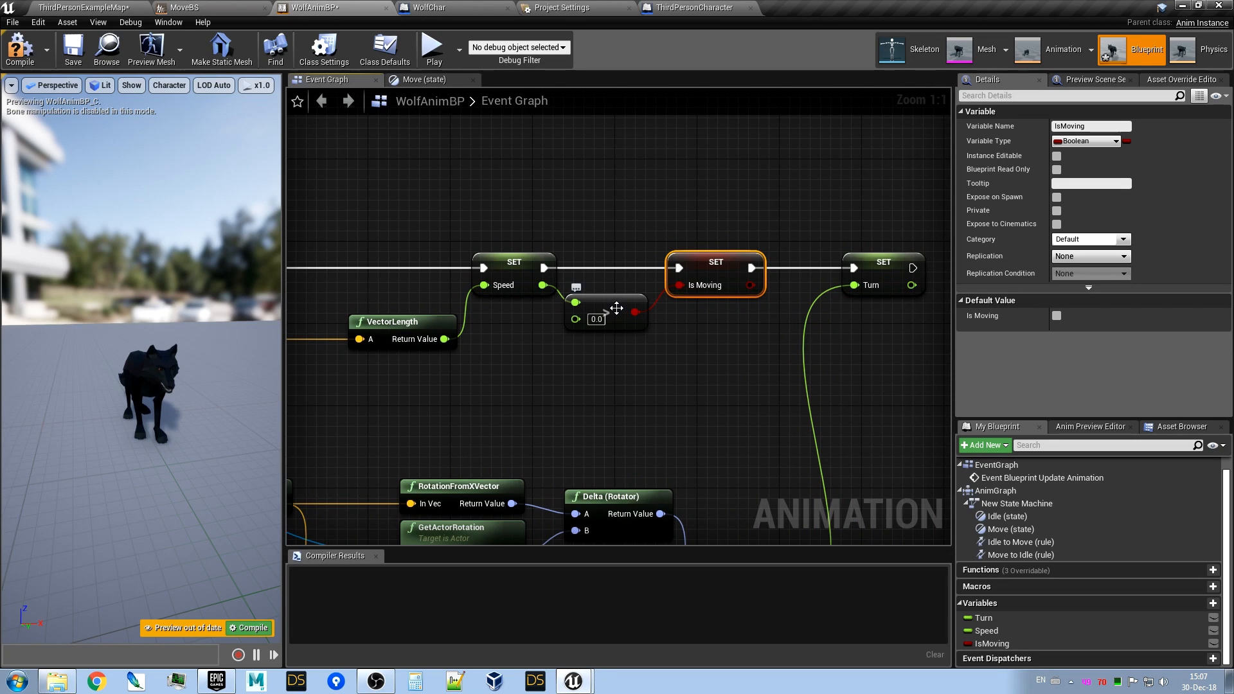
right_drag(508, 343, 656, 286)
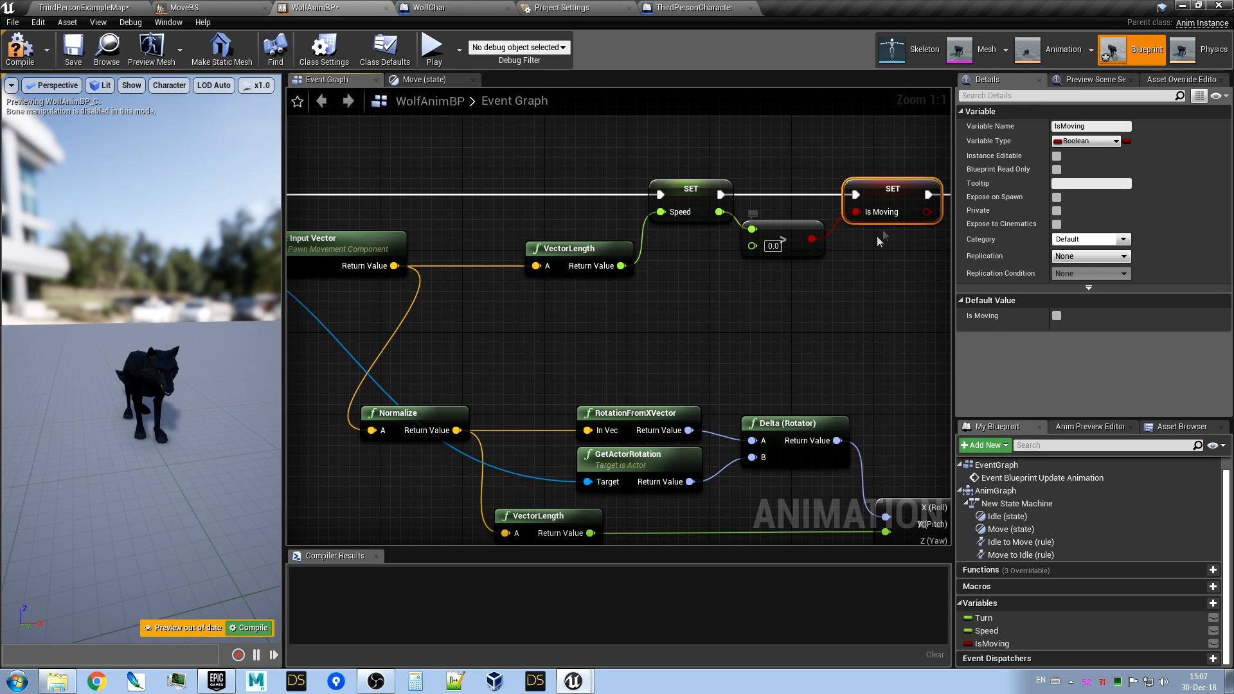
right_drag(841, 317, 707, 257)
scroll(733, 276, down, 1)
scroll(605, 286, down, 1)
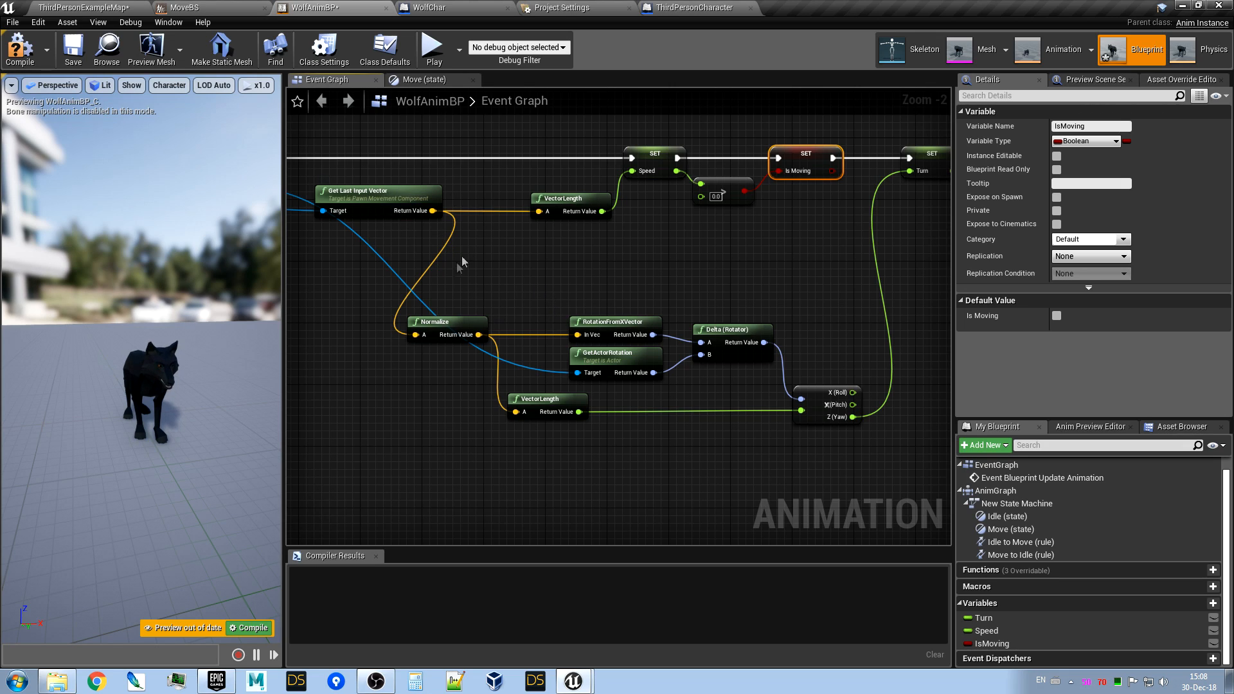
Examine how RotationFromXVector takes the normalized input vector and how GetActorRotation gets its target from Cast To Character.
scroll(518, 297, up, 2)
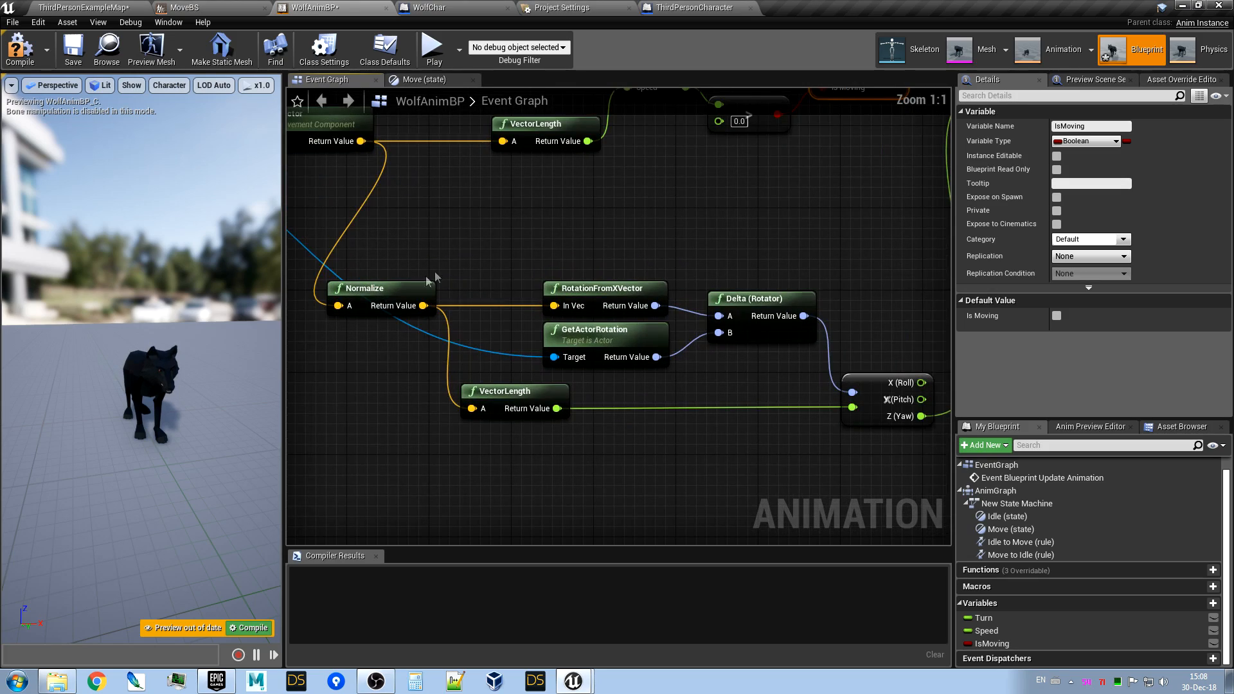
right_drag(454, 268, 514, 282)
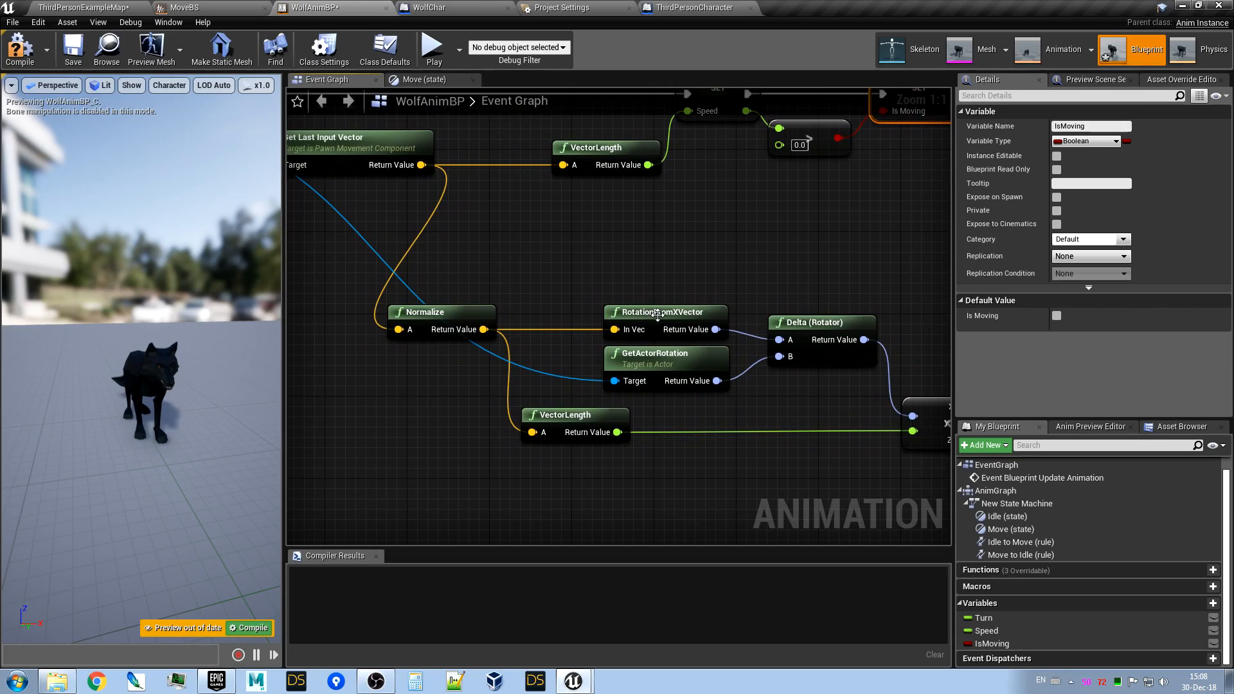
right_drag(719, 279, 672, 276)
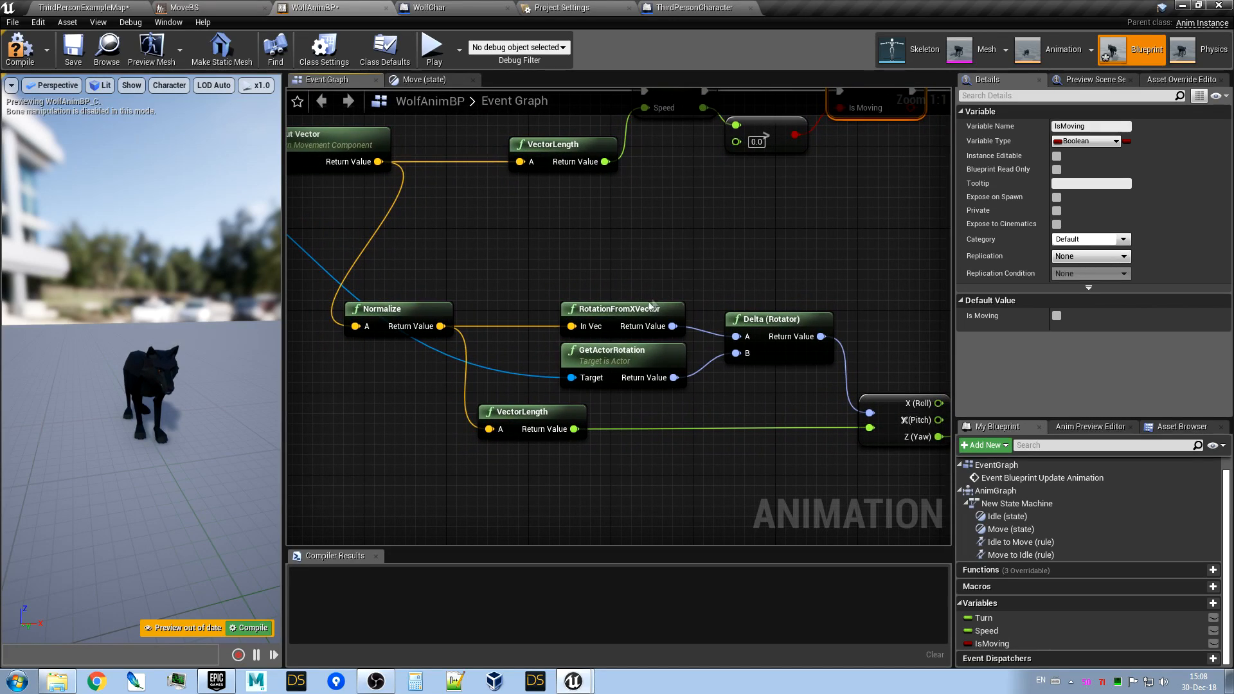
click(592, 311)
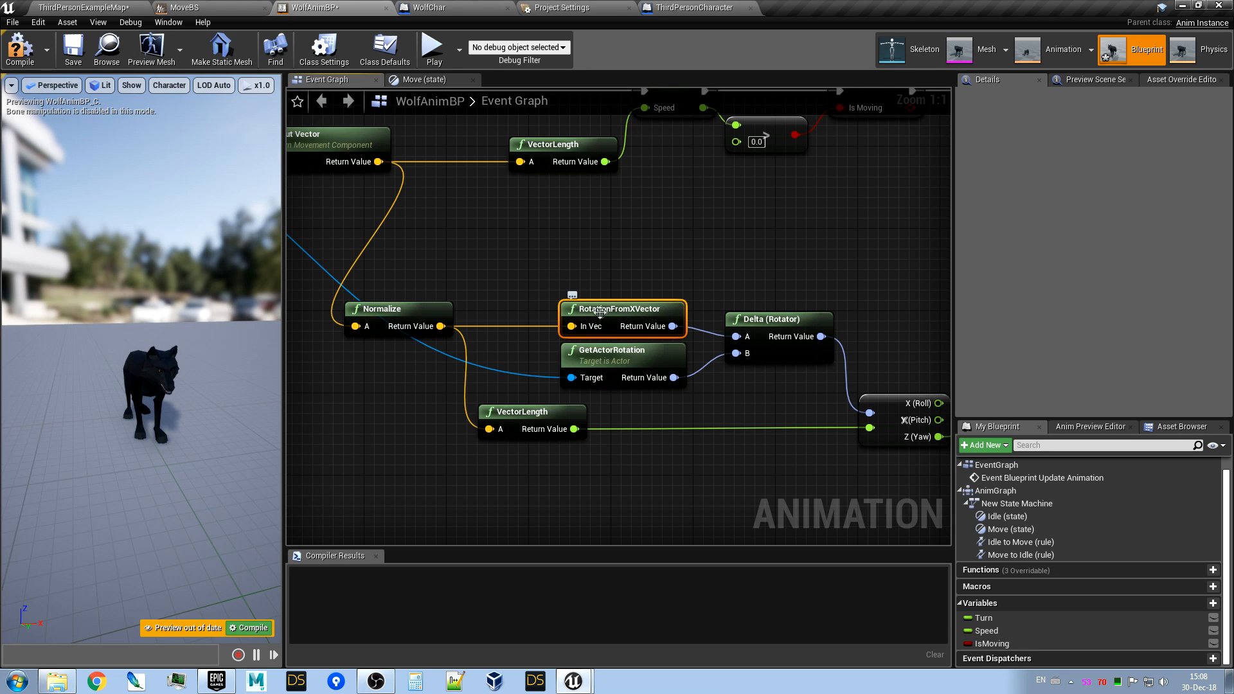
right_drag(480, 280, 516, 288)
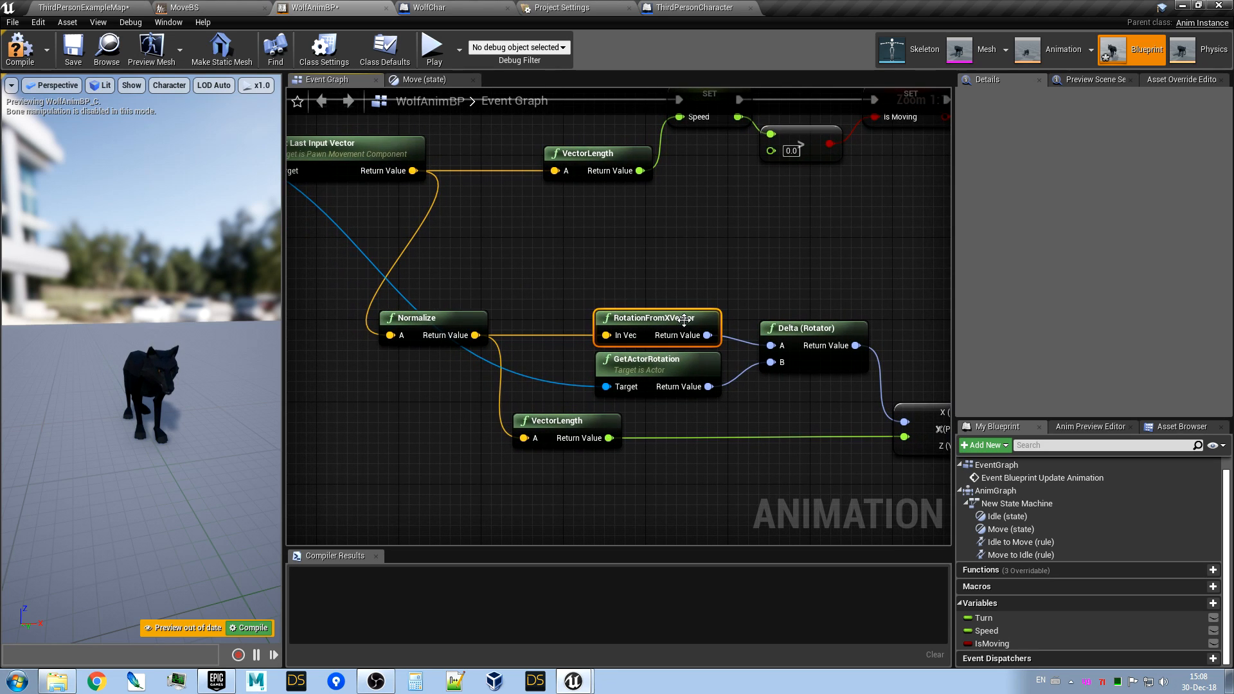
right_drag(653, 263, 702, 258)
click(695, 366)
right_drag(435, 407, 727, 504)
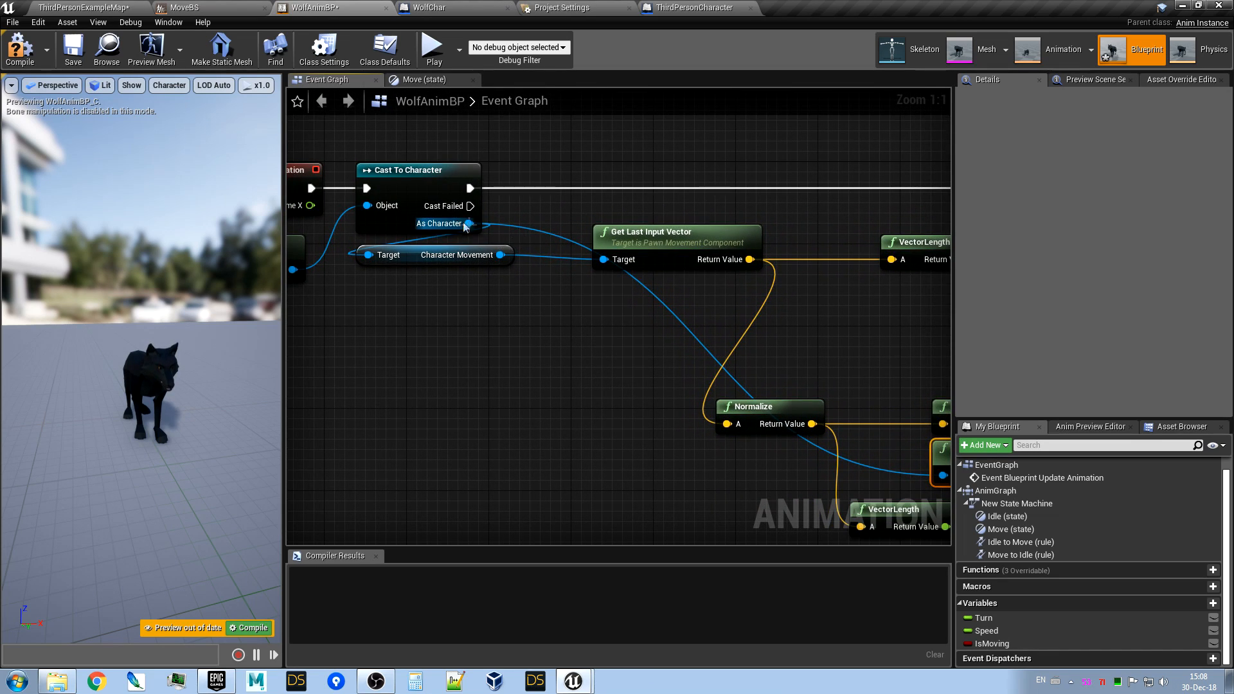
right_drag(850, 347, 463, 252)
Trace Delta (Rotator) through the multiply node's Z (Yaw) output to Set Turn, including the VectorLength multiplier.
click(768, 315)
right_drag(800, 277, 712, 228)
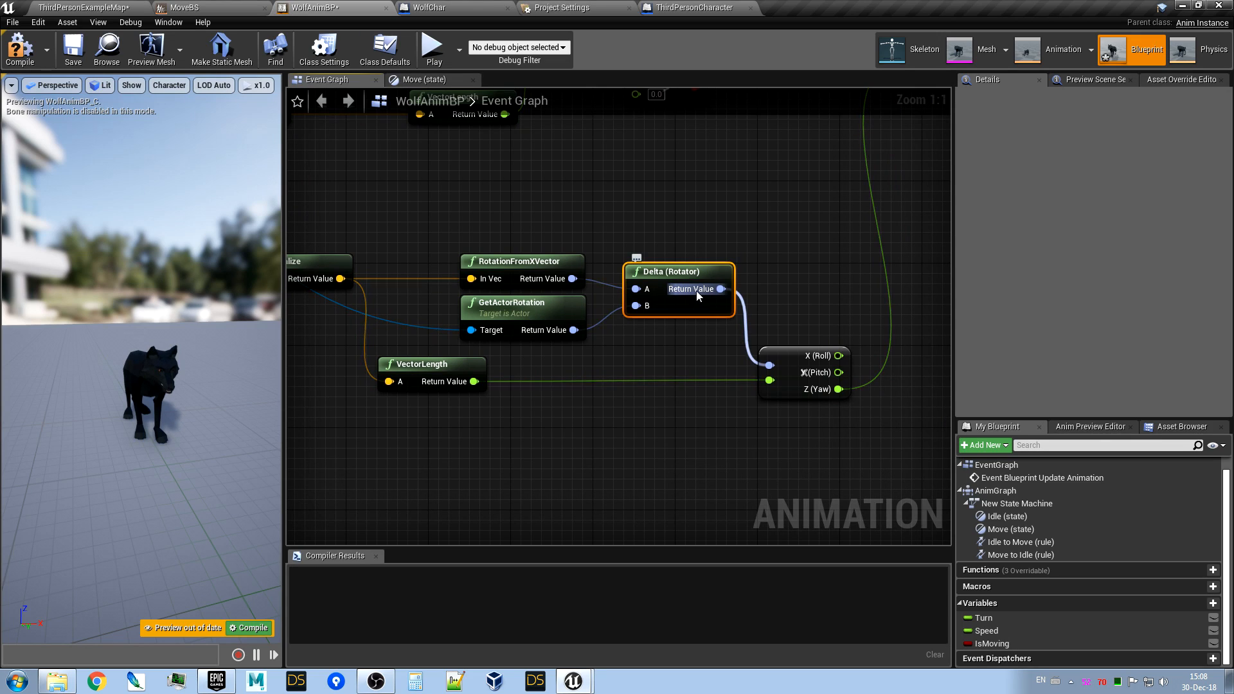
click(791, 360)
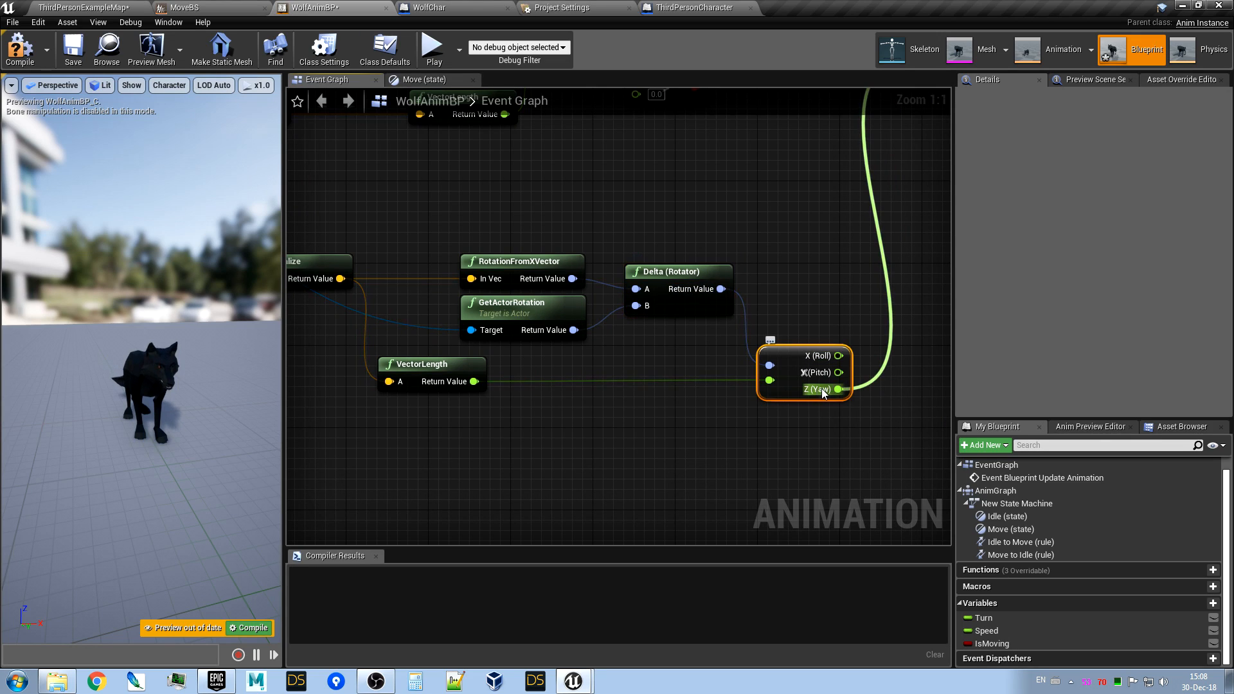
right_drag(898, 414, 751, 536)
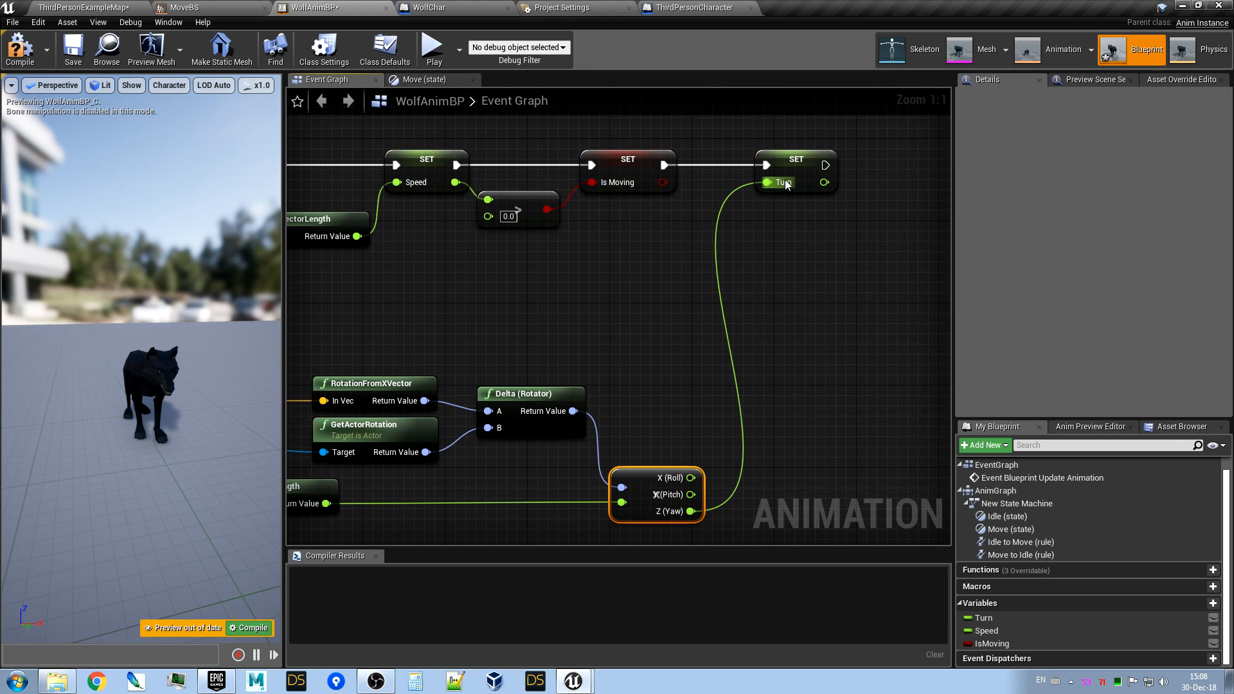
right_drag(649, 377, 753, 321)
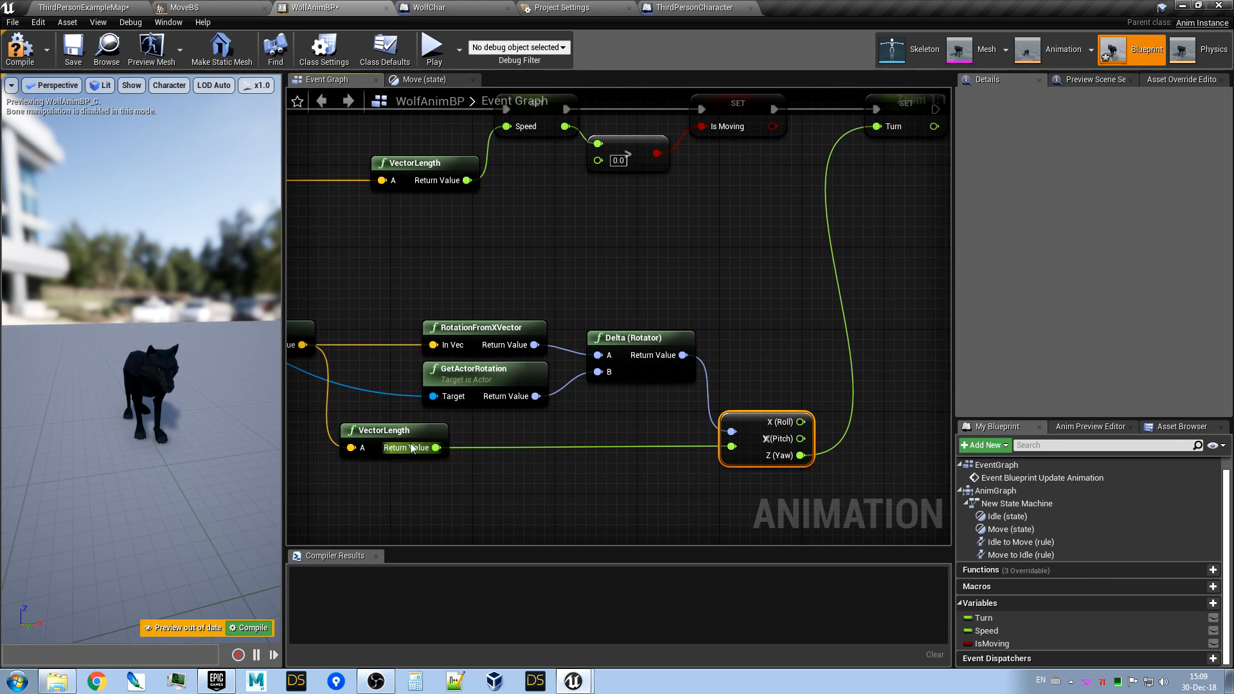
right_drag(406, 480, 473, 454)
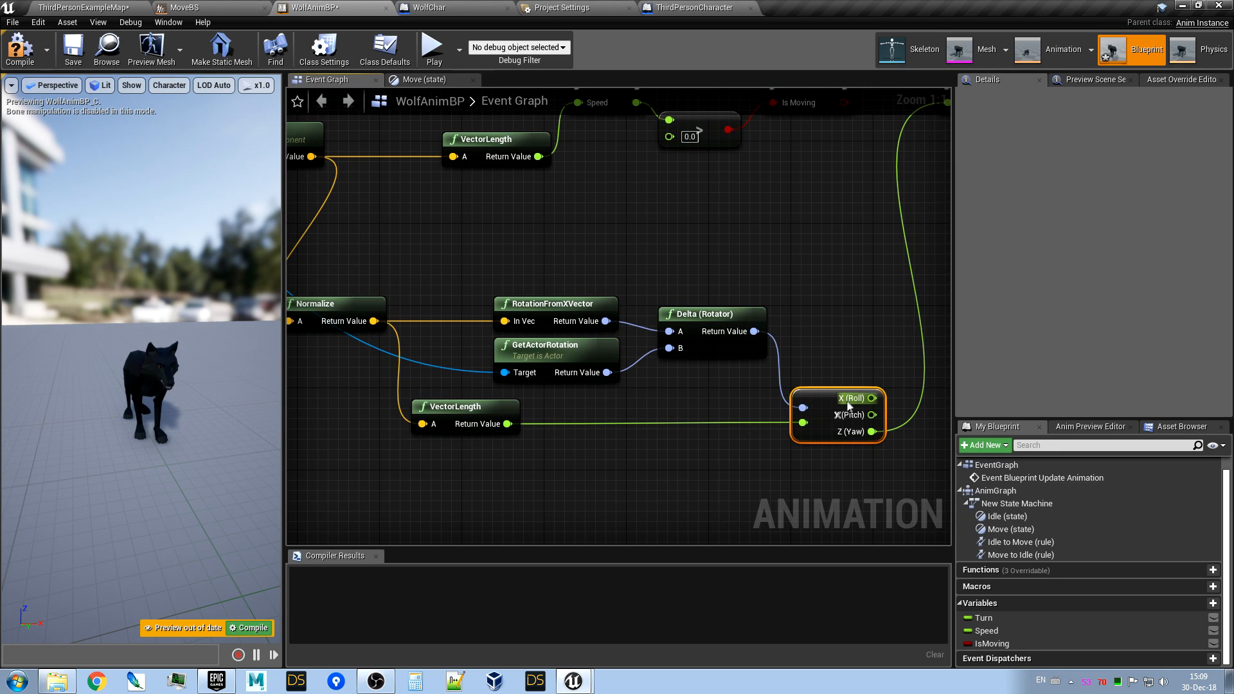
Break the link from the multiply node's Z (Yaw) to Set Turn and recombine its split rotator output.
right_drag(839, 383, 723, 299)
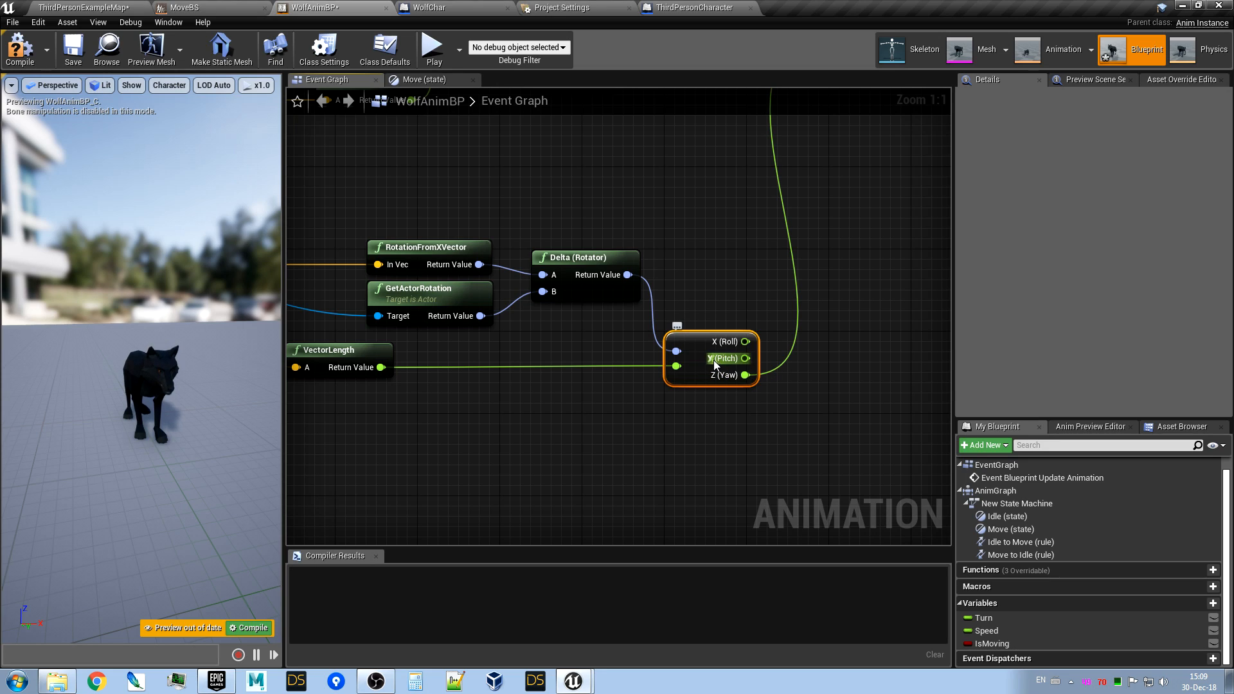
right_click(745, 375)
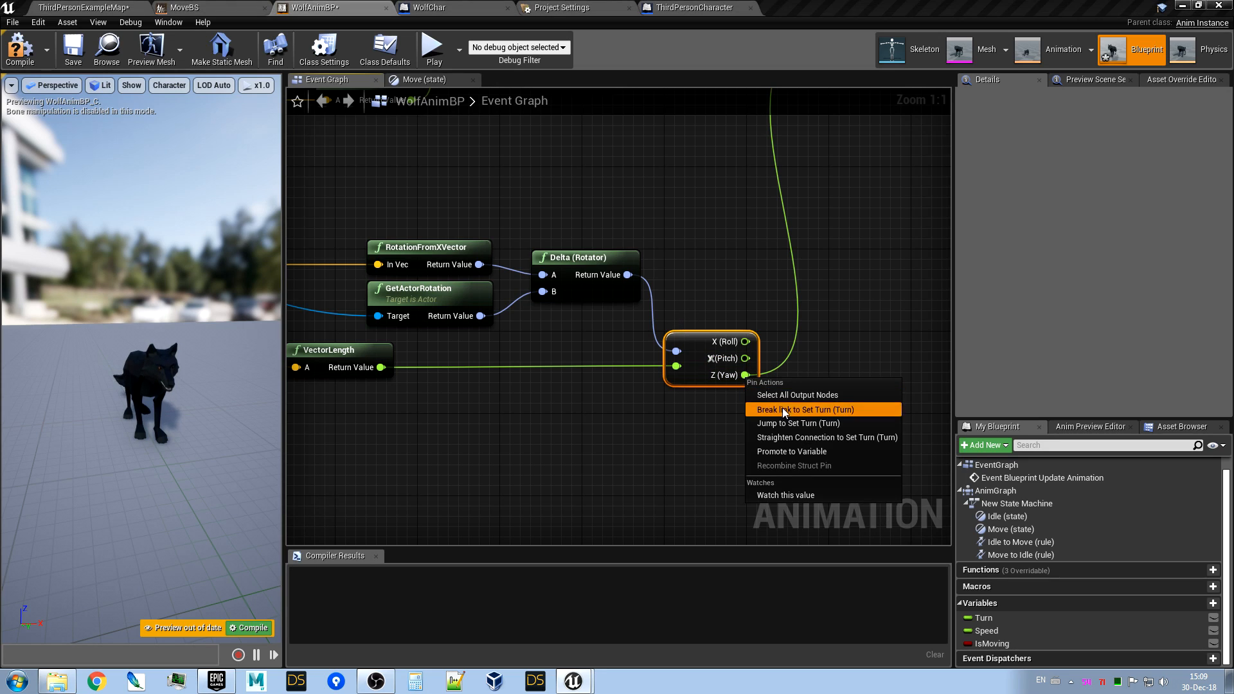
click(781, 408)
right_click(722, 376)
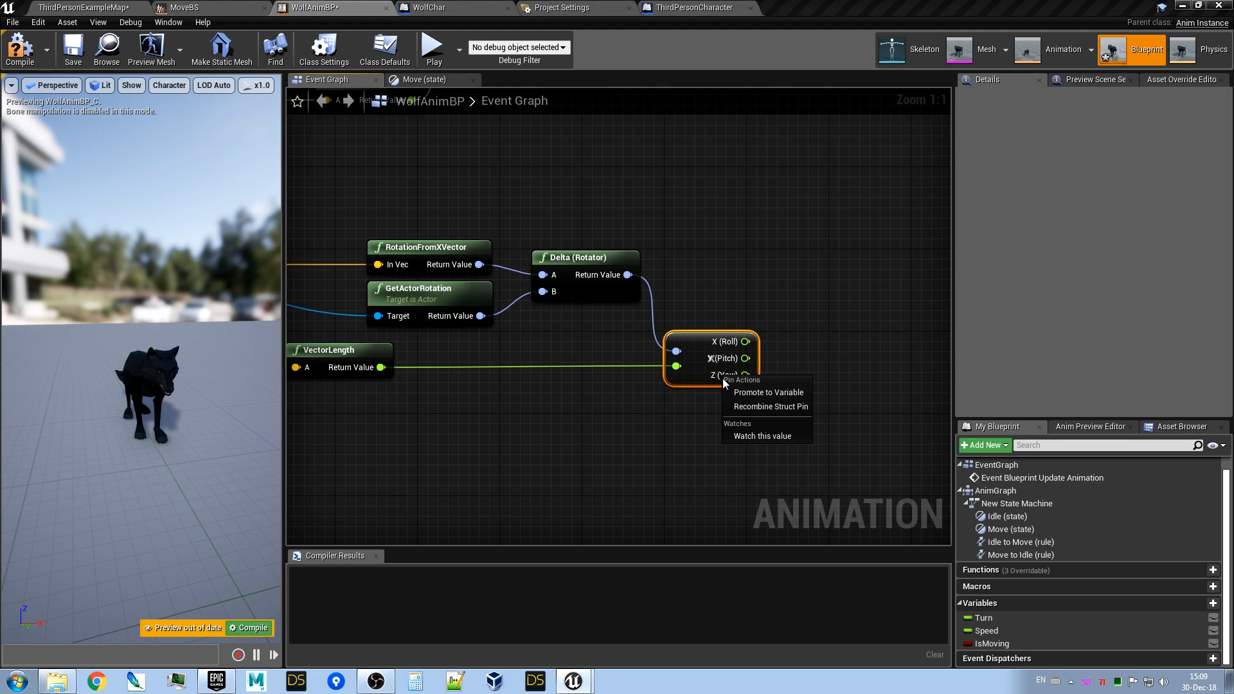
click(764, 406)
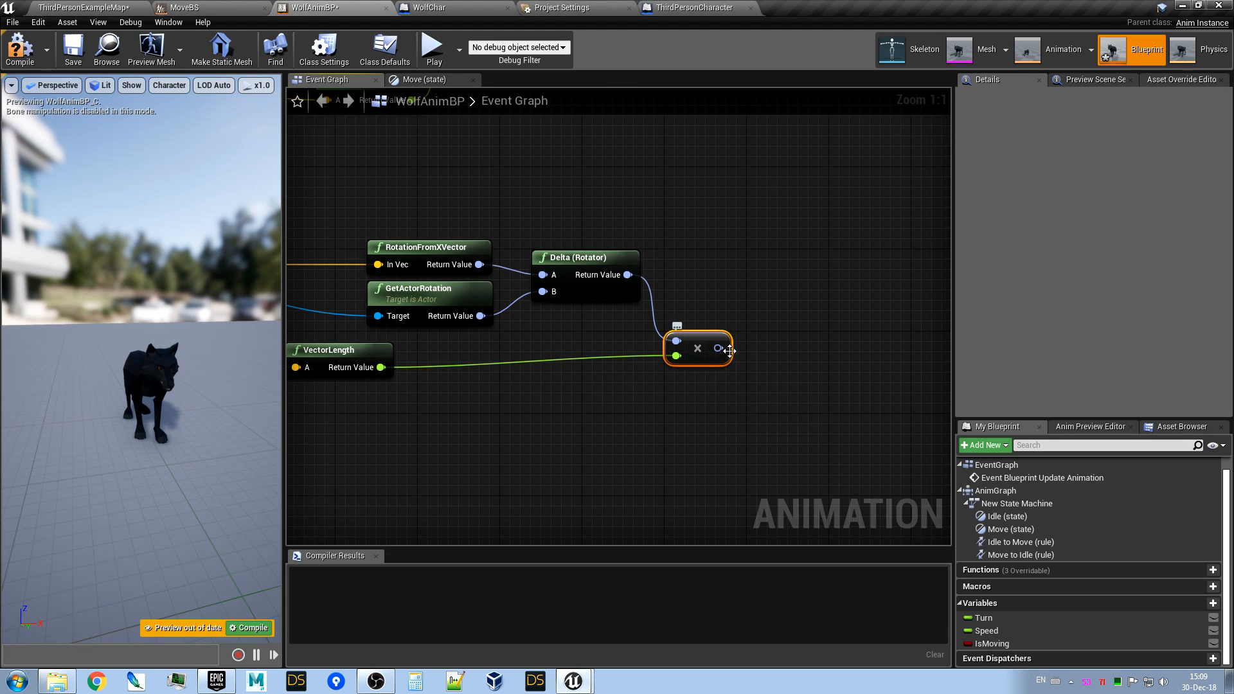
Add a Break Rotator node to the multiply output and connect its Z (Yaw) to Set Turn.
drag(718, 348, 769, 355)
text(break)
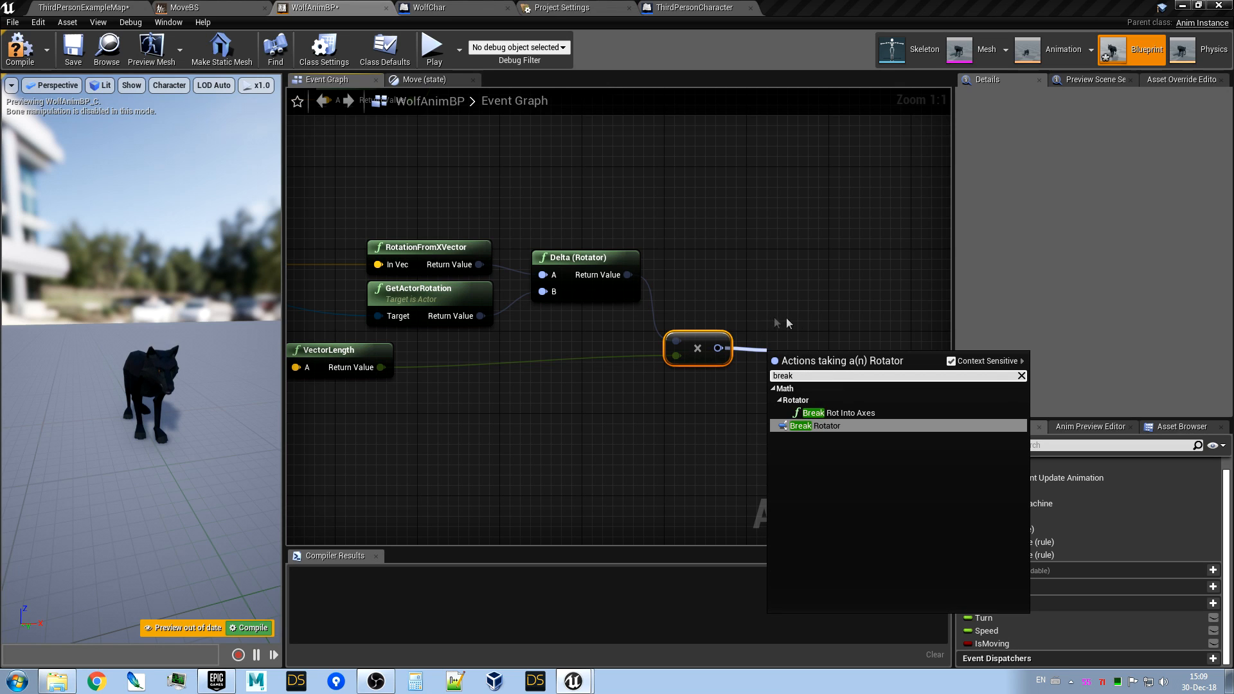
click(832, 424)
scroll(687, 263, down, 3)
right_drag(692, 314, 639, 354)
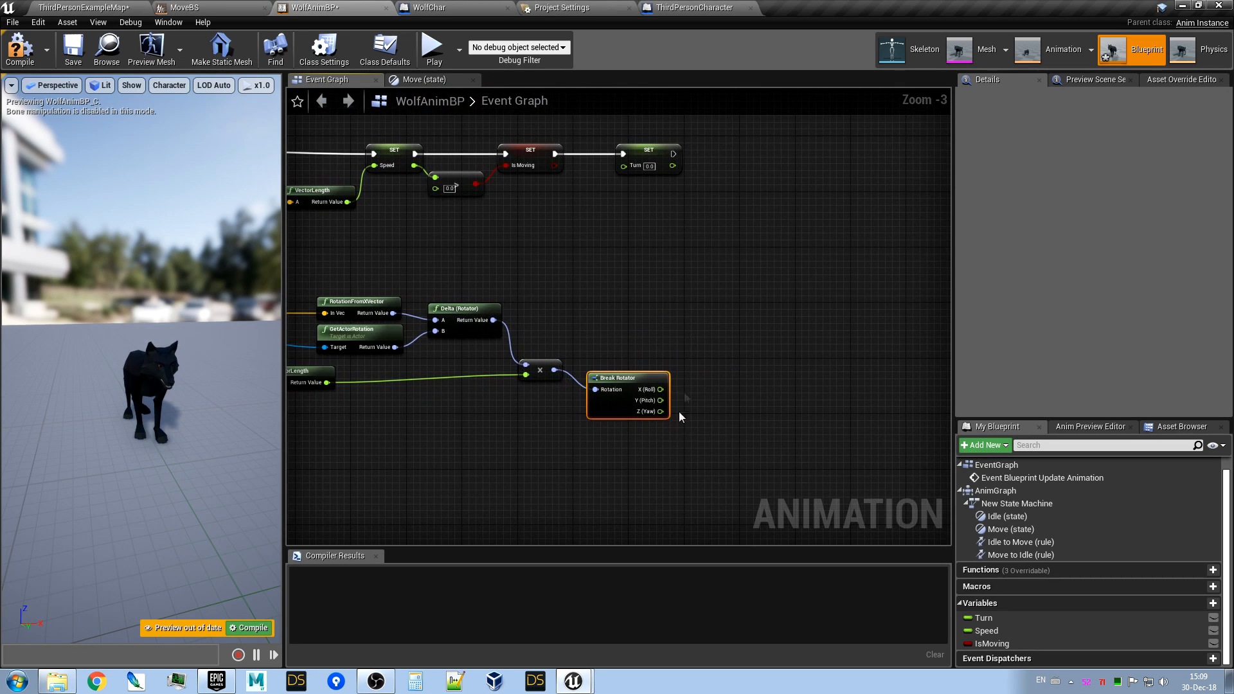
drag(659, 412, 624, 166)
Tidy the Turn calculation by moving the lower VectorLength node under GetActorRotation and Break Rotator beside the multiply node.
right_drag(559, 298, 687, 219)
scroll(519, 385, up, 2)
right_drag(500, 350, 563, 431)
drag(443, 354, 438, 349)
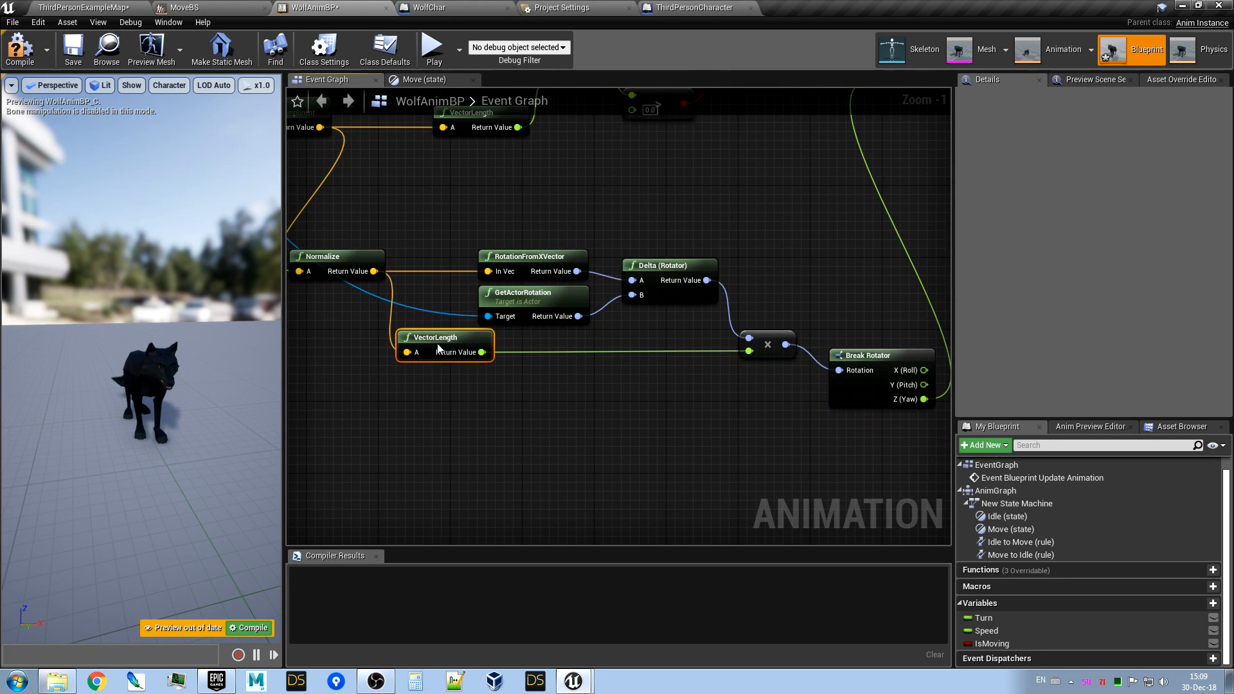
right_drag(425, 389, 475, 437)
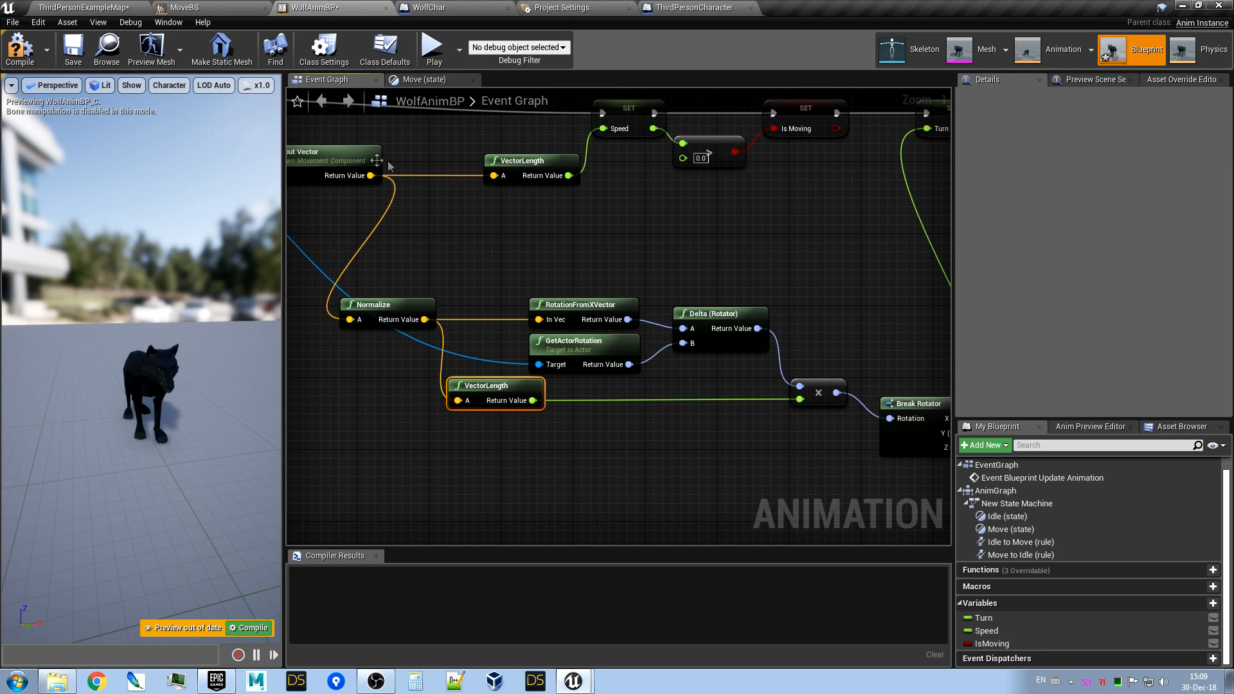
right_drag(805, 382, 748, 361)
drag(766, 388, 739, 360)
right_drag(537, 421, 615, 437)
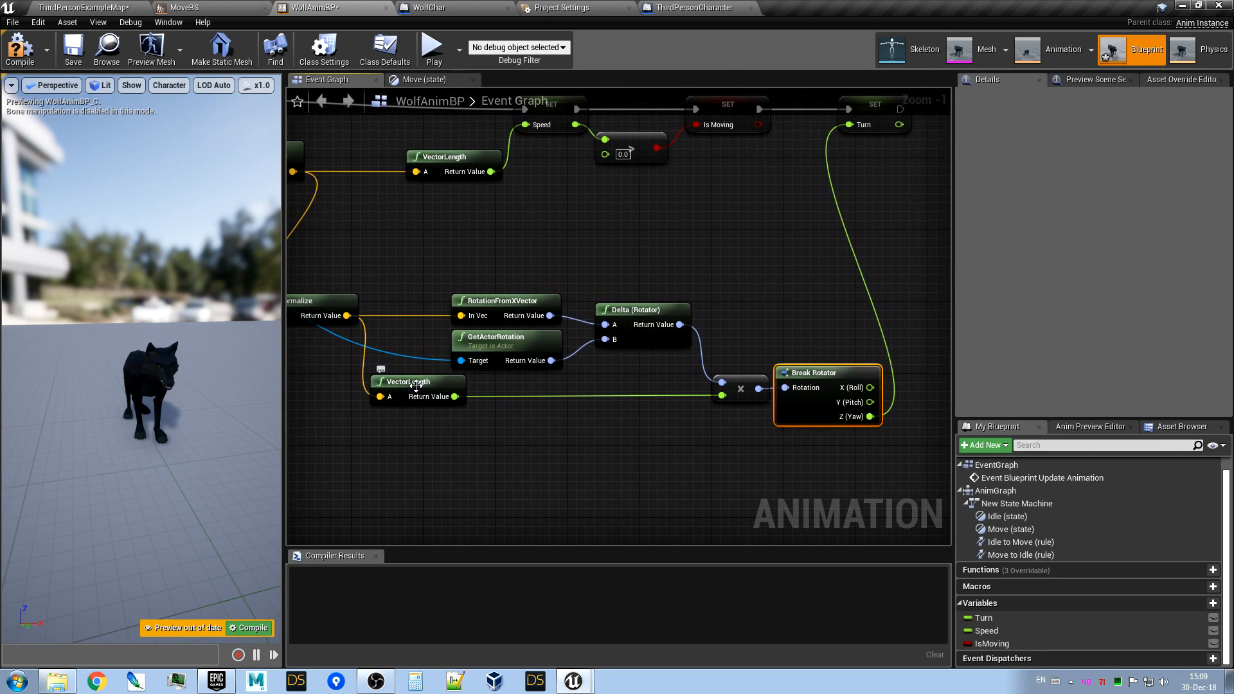
drag(816, 372, 824, 372)
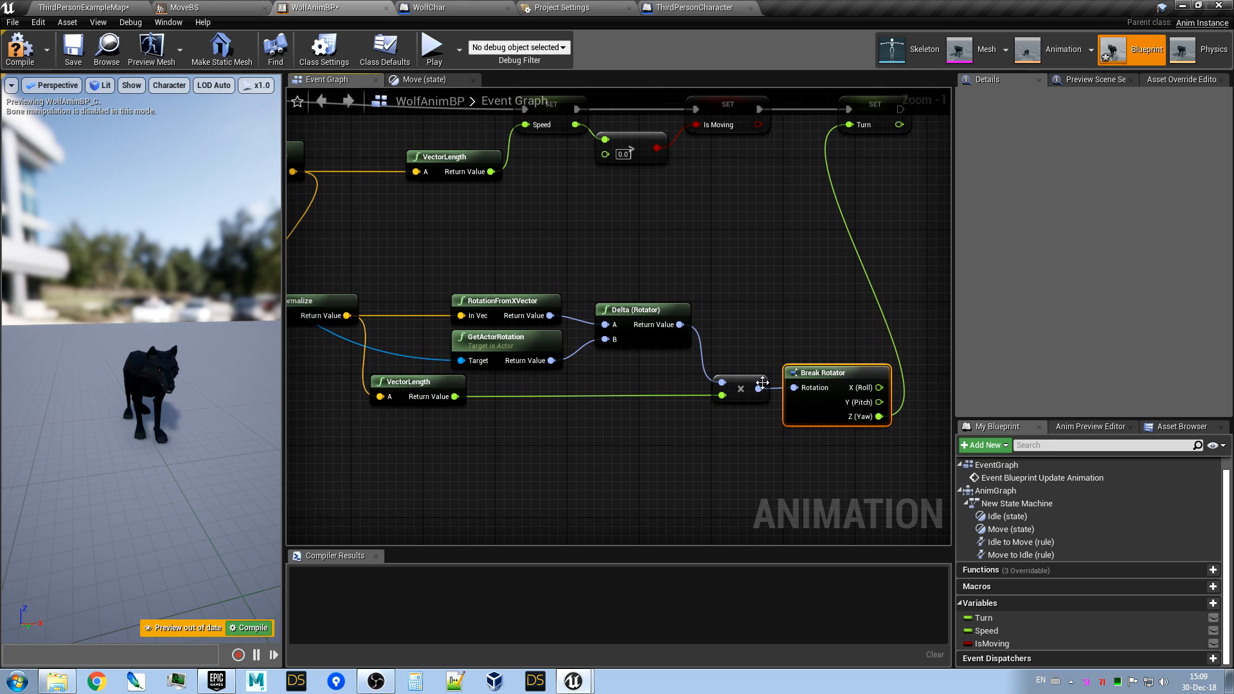
Widen the graph area and review the whole event graph from Event Blueprint Update Animation to Set Turn.
scroll(668, 443, down, 2)
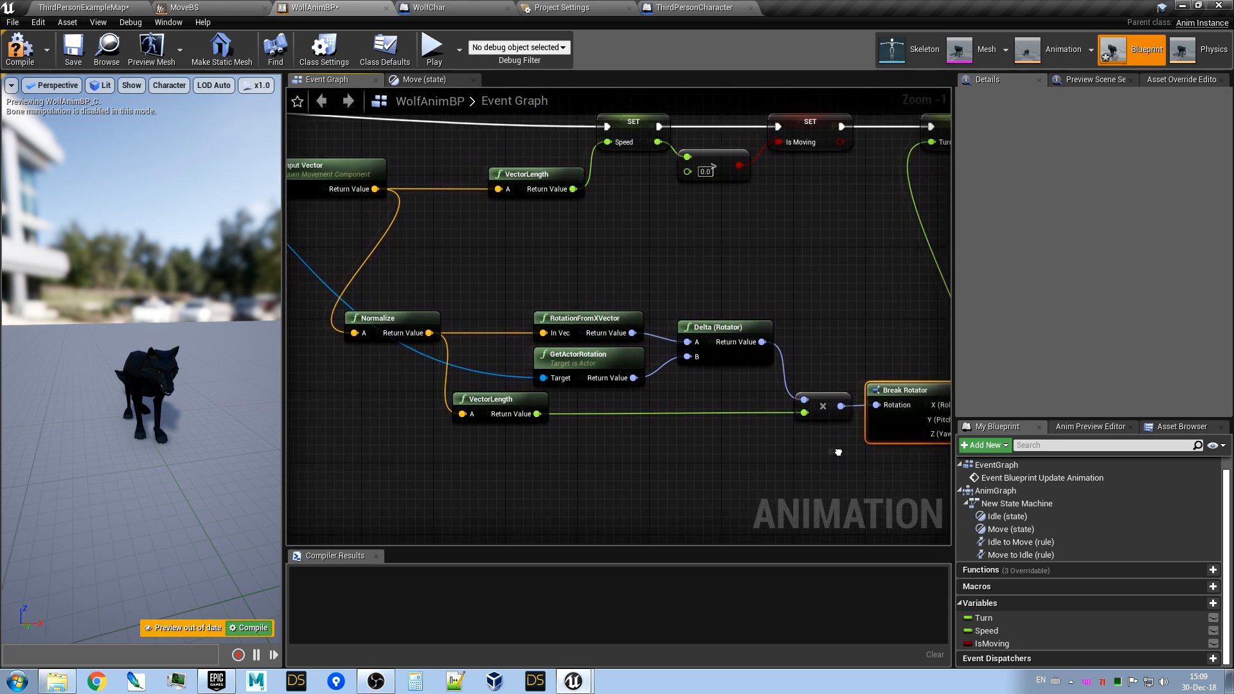
right_drag(648, 454, 853, 434)
scroll(660, 454, down, 2)
right_drag(656, 452, 647, 417)
scroll(641, 433, up, 2)
drag(283, 362, 145, 362)
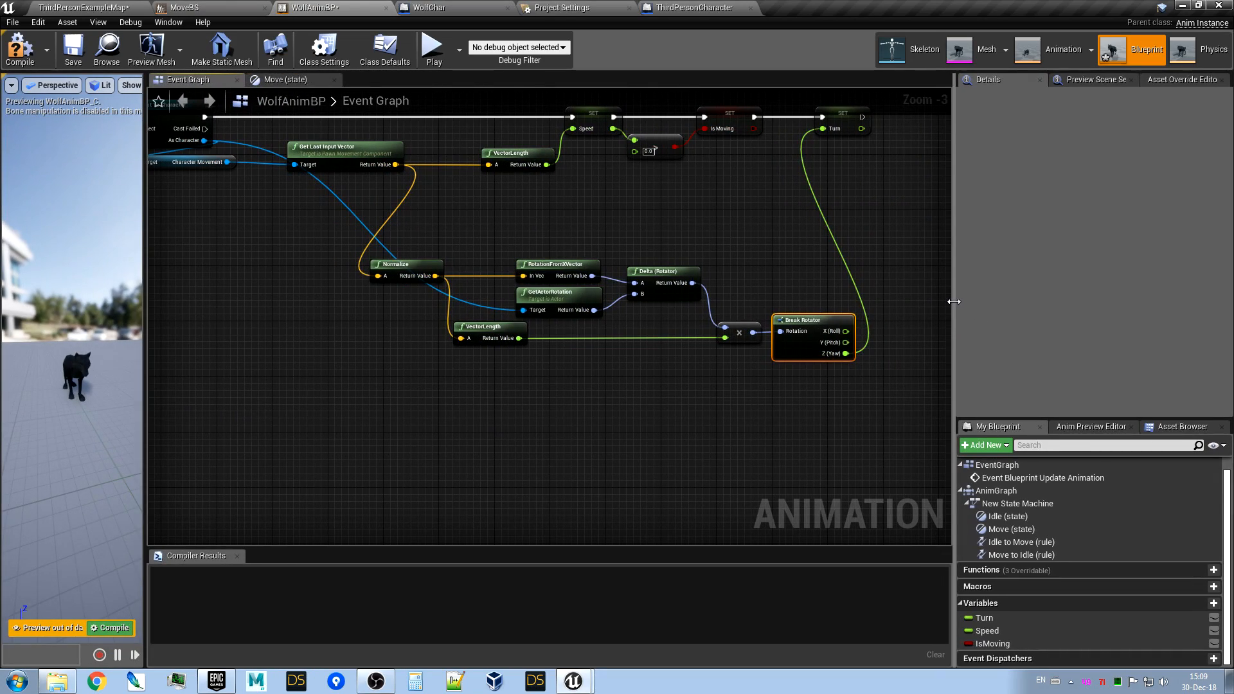
drag(954, 302, 1123, 301)
scroll(804, 476, up, 1)
right_drag(815, 482, 861, 489)
scroll(826, 489, up, 1)
scroll(826, 488, down, 1)
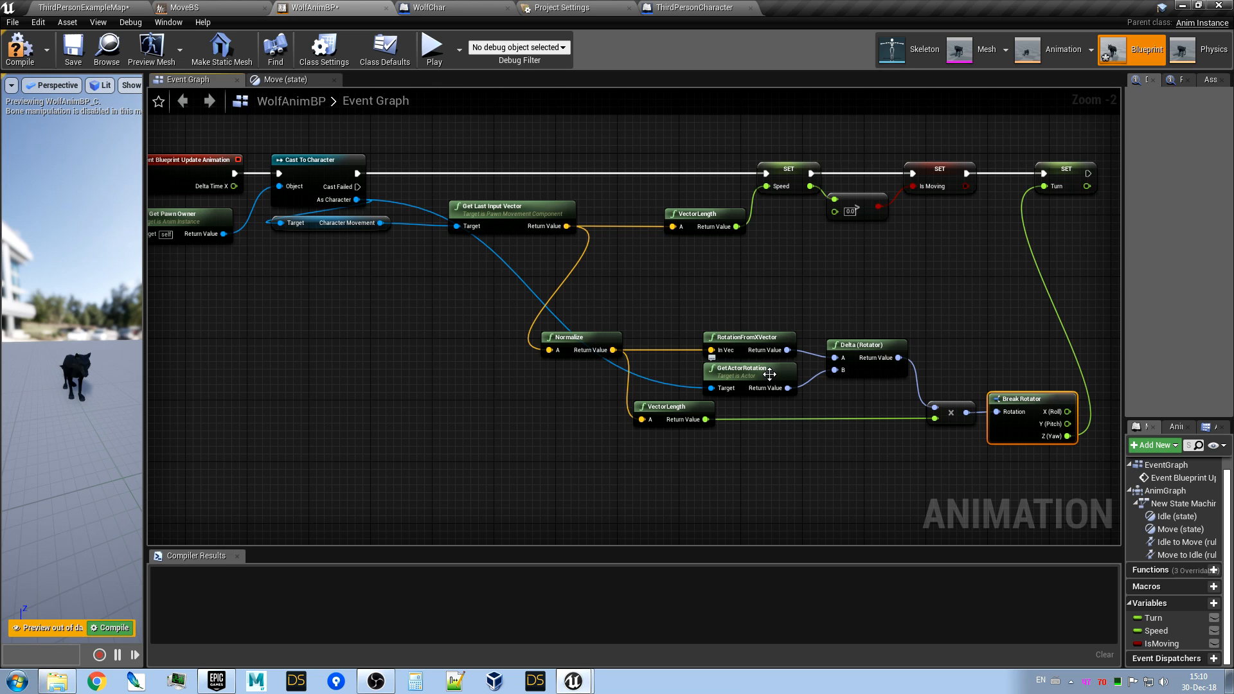
right_drag(984, 315, 951, 304)
scroll(861, 302, down, 1)
right_drag(854, 303, 823, 329)
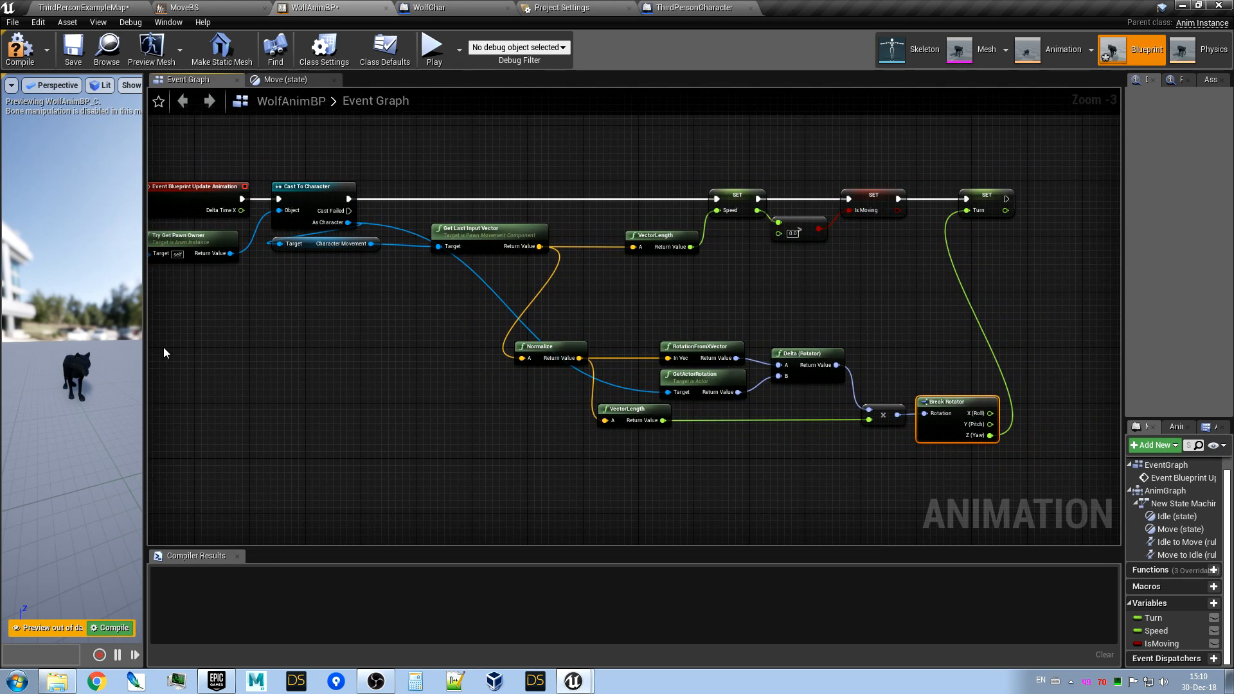
Widen the wolf preview and the details area again, and compile WolfAnimBP.
drag(144, 352, 323, 351)
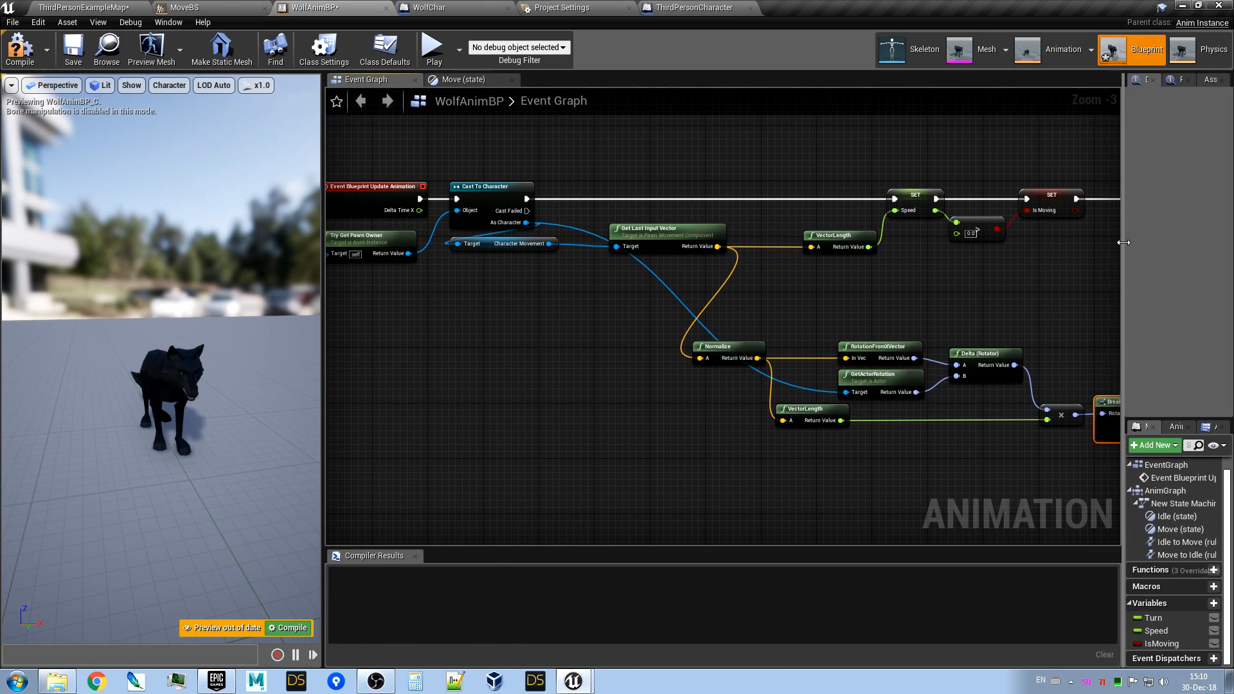
drag(1125, 247, 1046, 251)
click(22, 51)
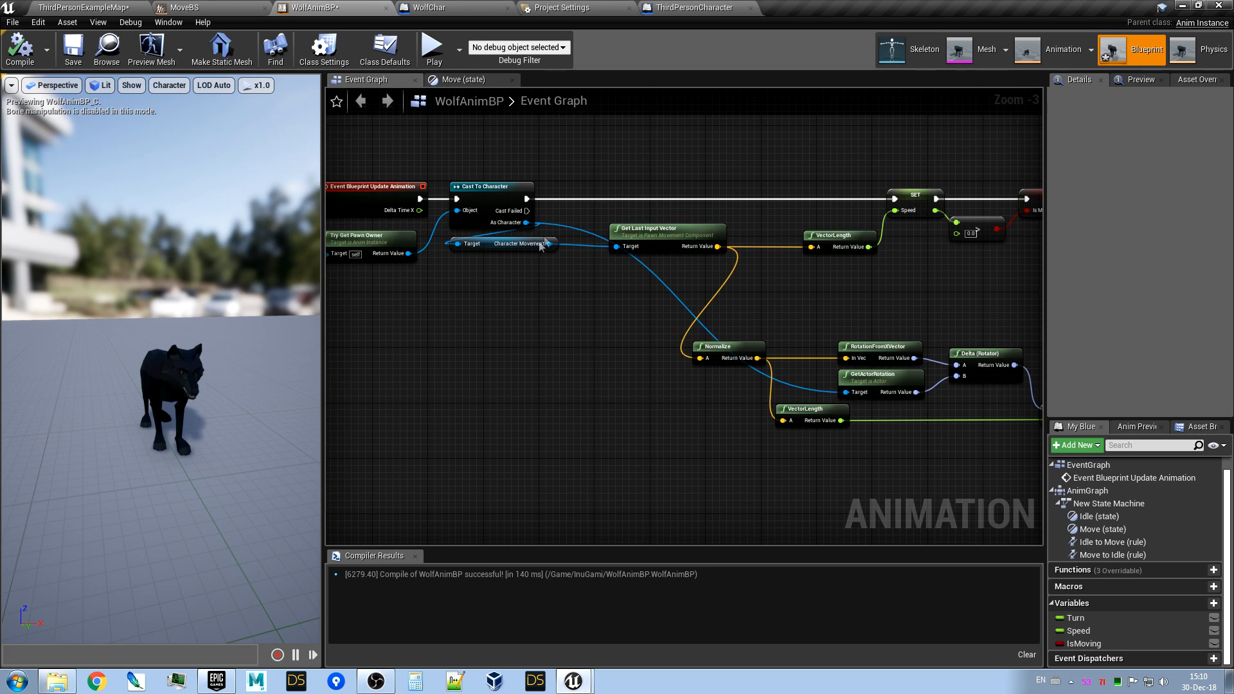
Inspect the Move state, the state machine and the Anim Graph's nodes, checking their details and the preview scene settings.
click(460, 80)
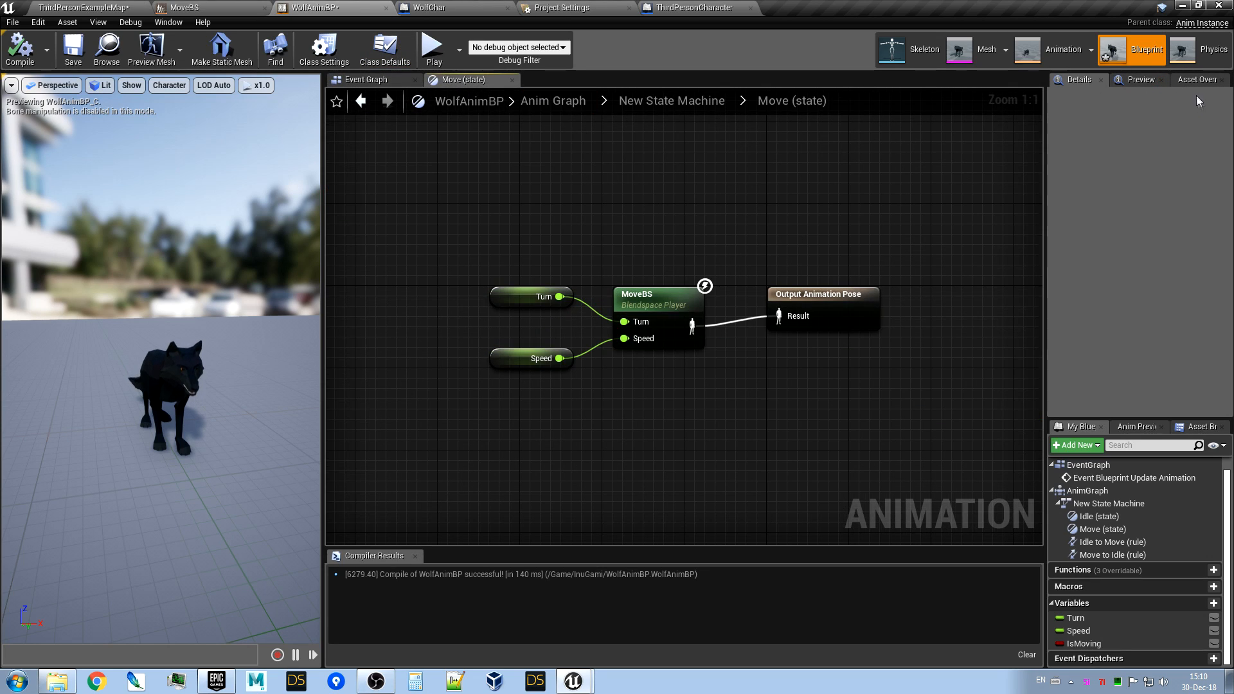
click(1150, 79)
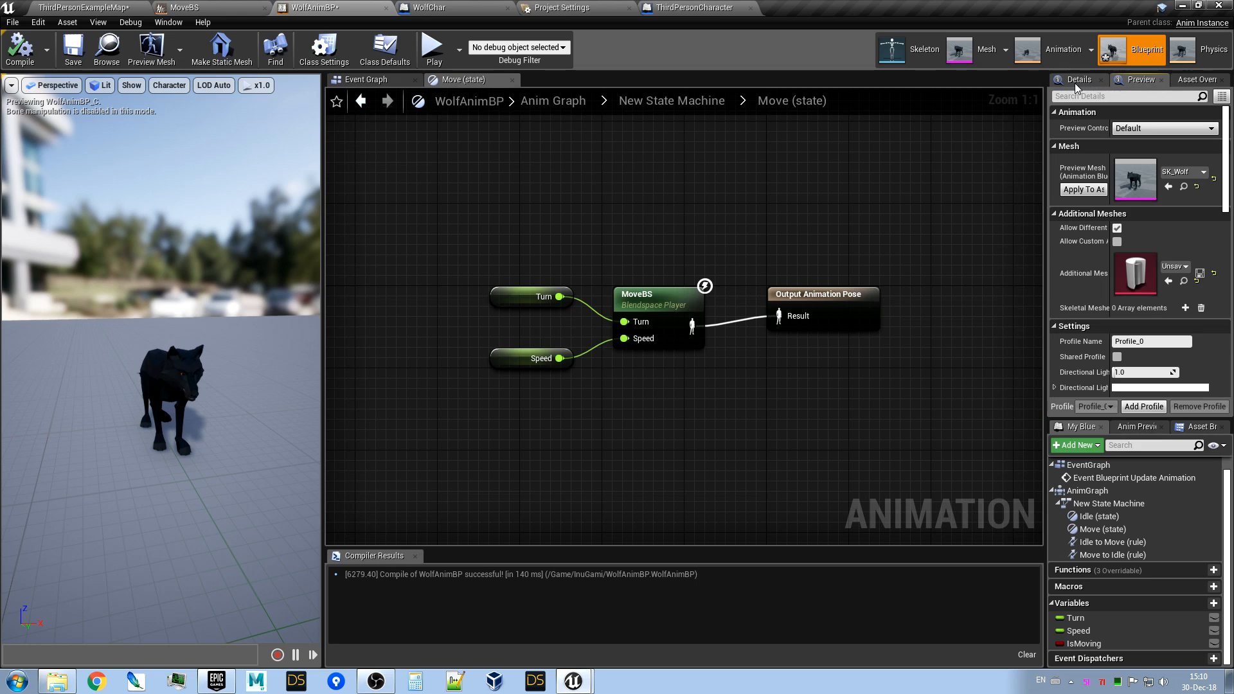
click(1076, 82)
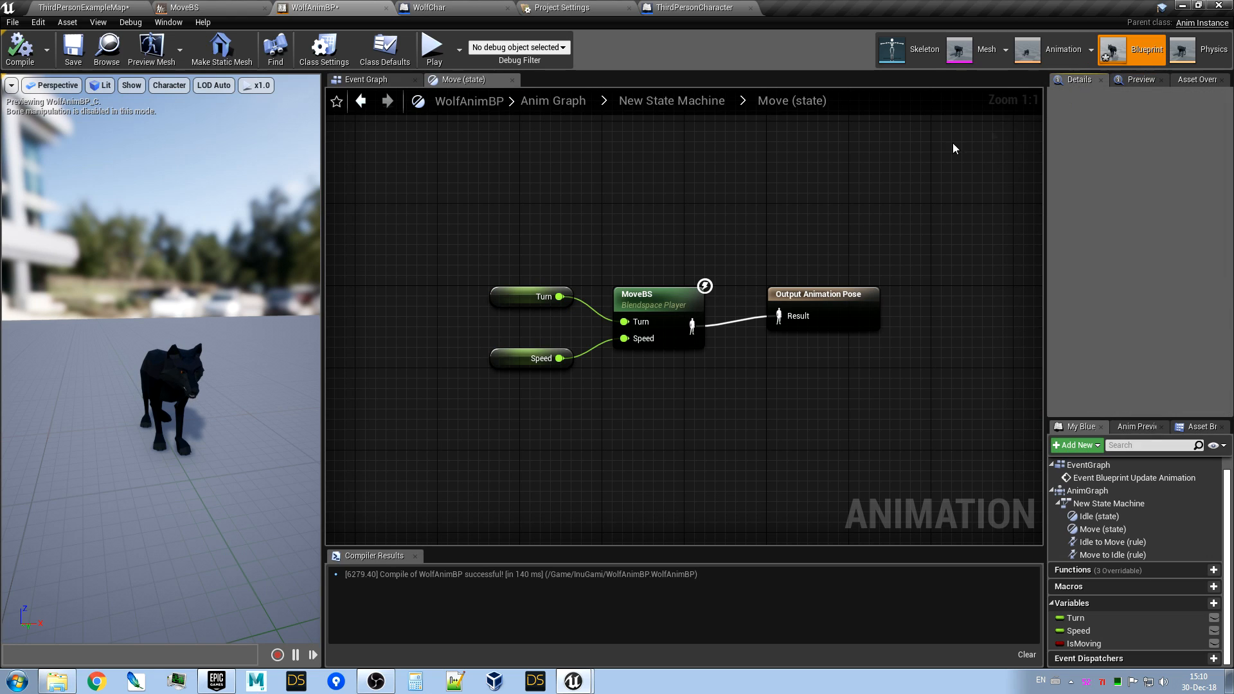
click(361, 101)
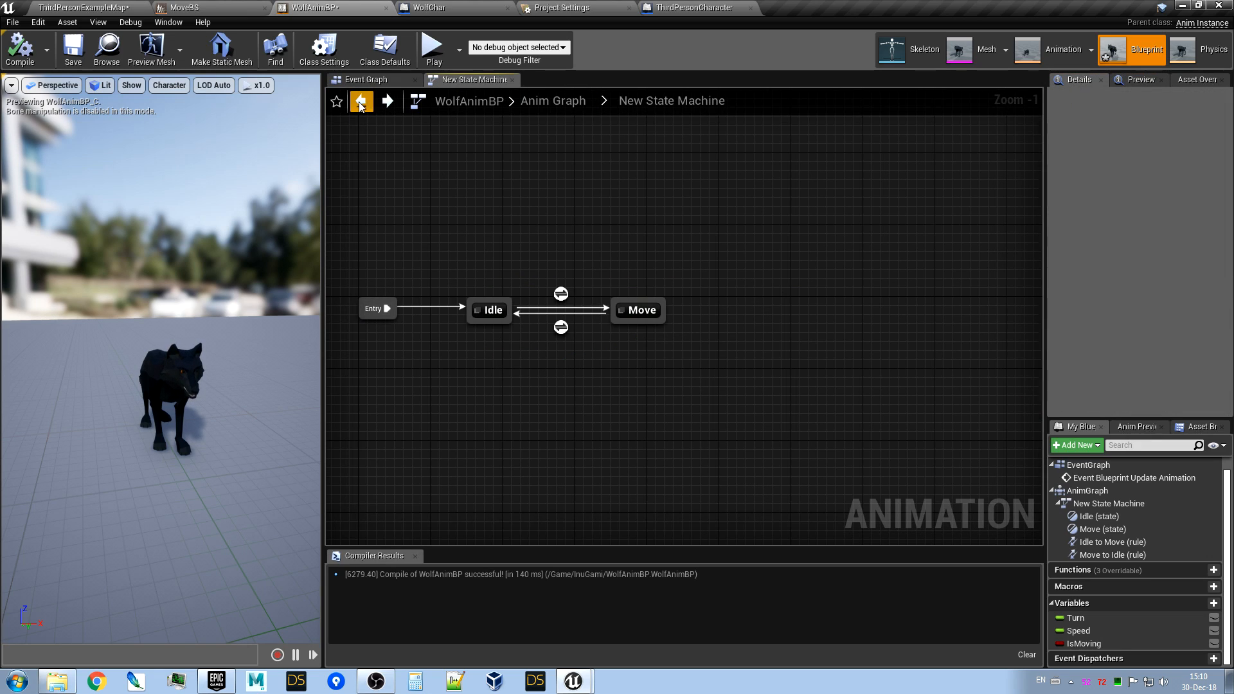
click(361, 105)
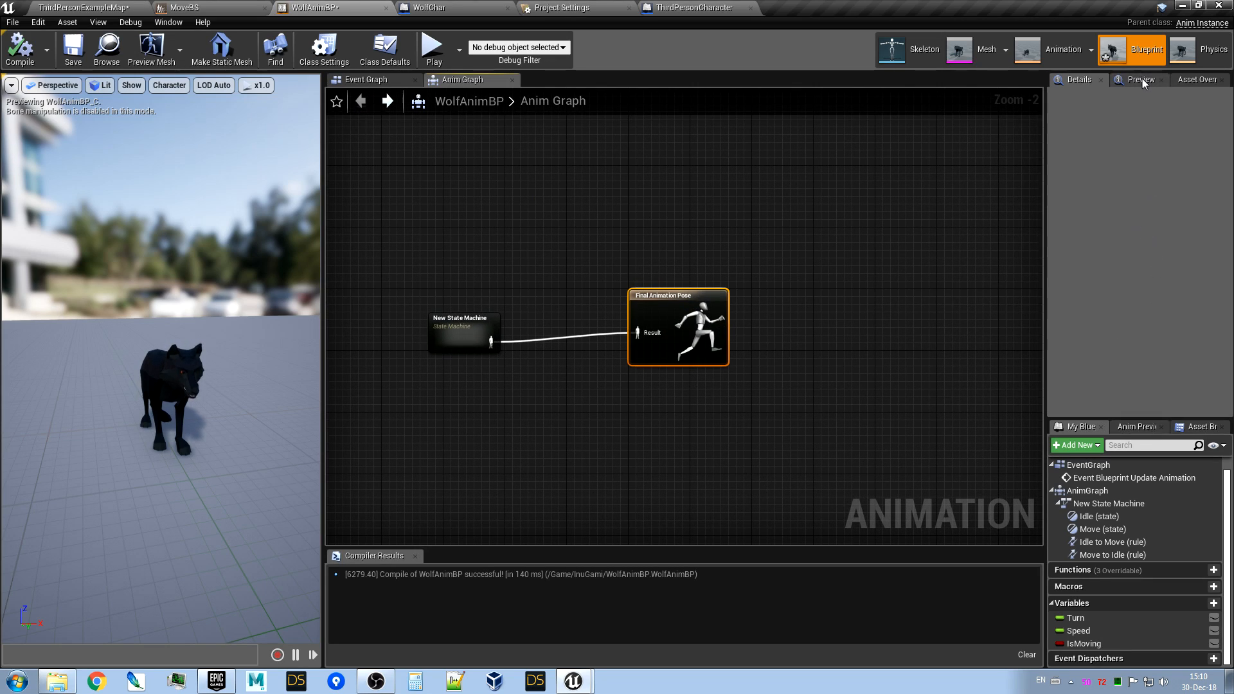
click(462, 331)
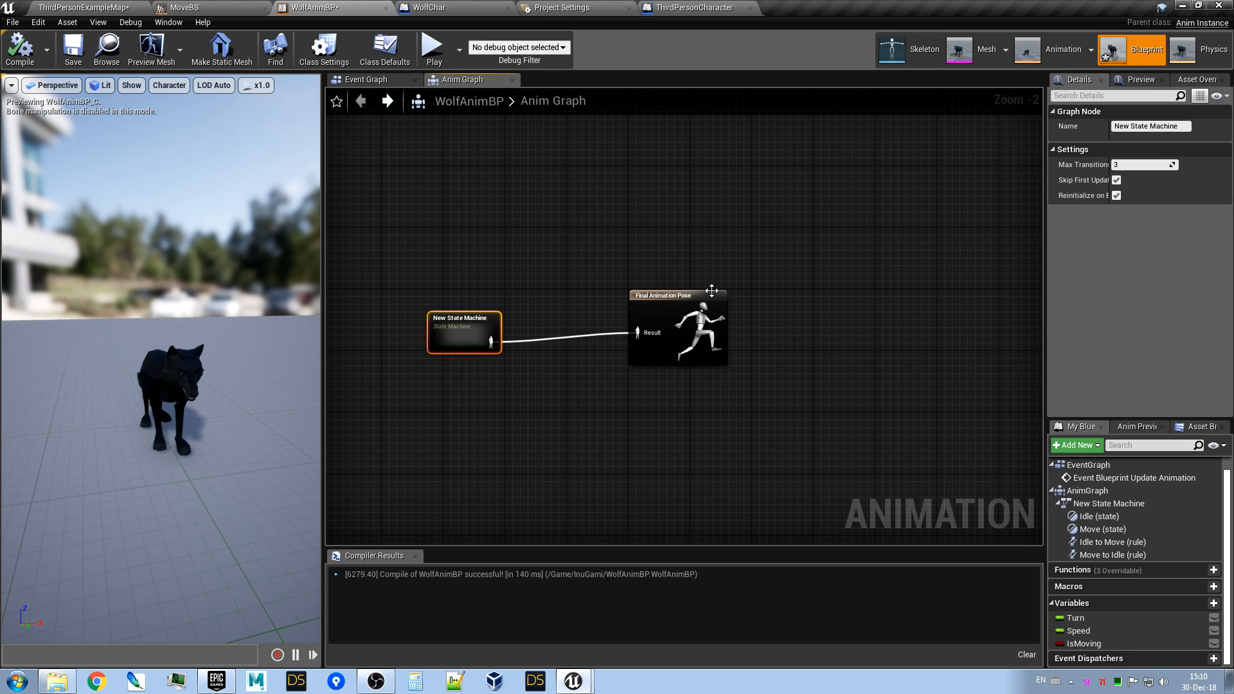
click(701, 302)
click(1142, 80)
click(1189, 80)
click(1077, 81)
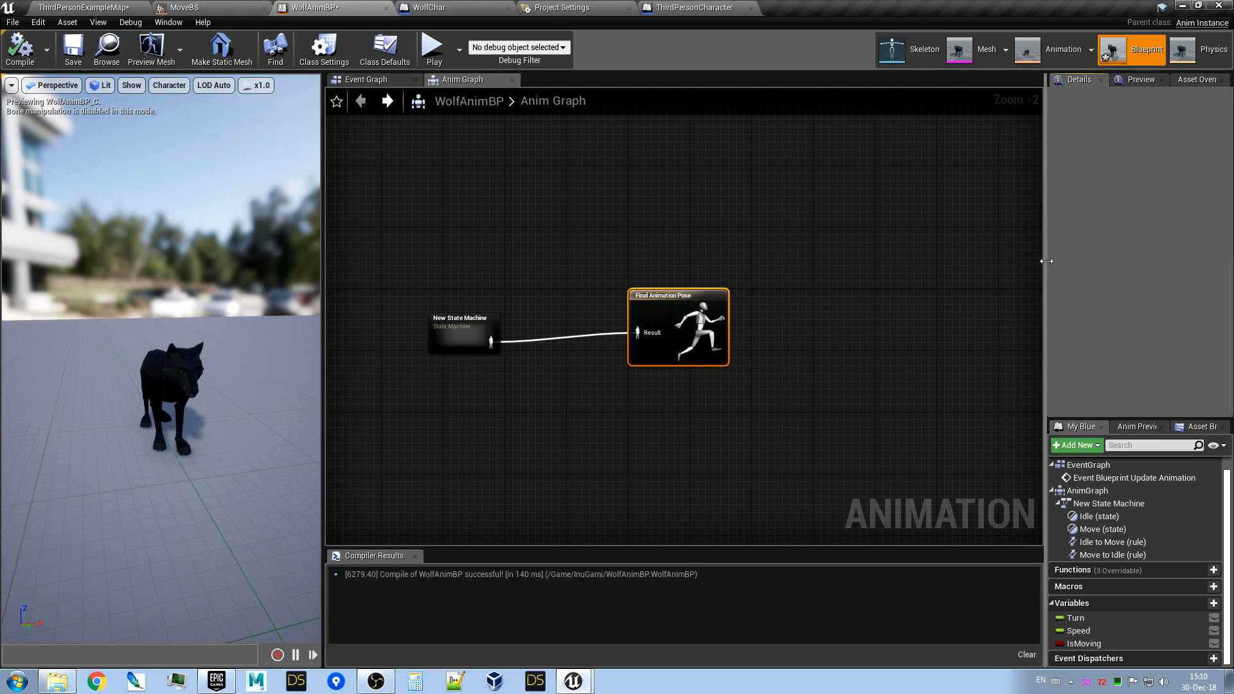
drag(1048, 261, 960, 262)
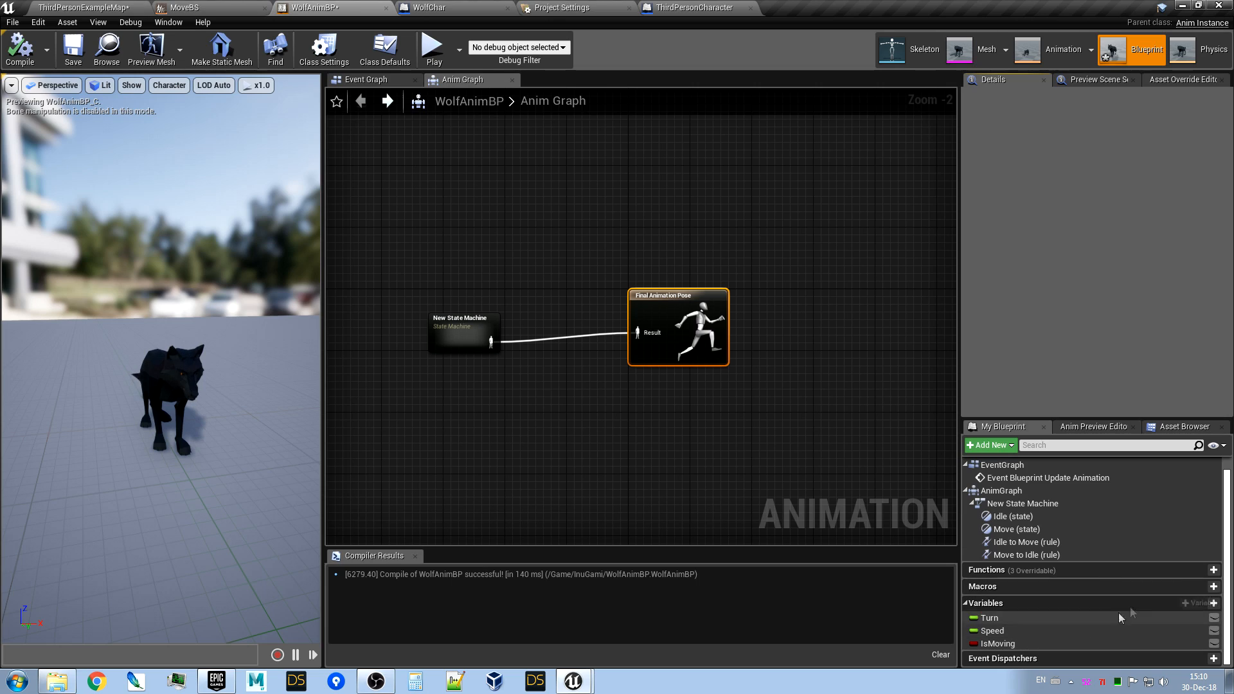
Straighten the pose wires by aligning New State Machine with Final Animation Pose, and the Move state's Output Animation Pose with MoveBS.
click(1094, 428)
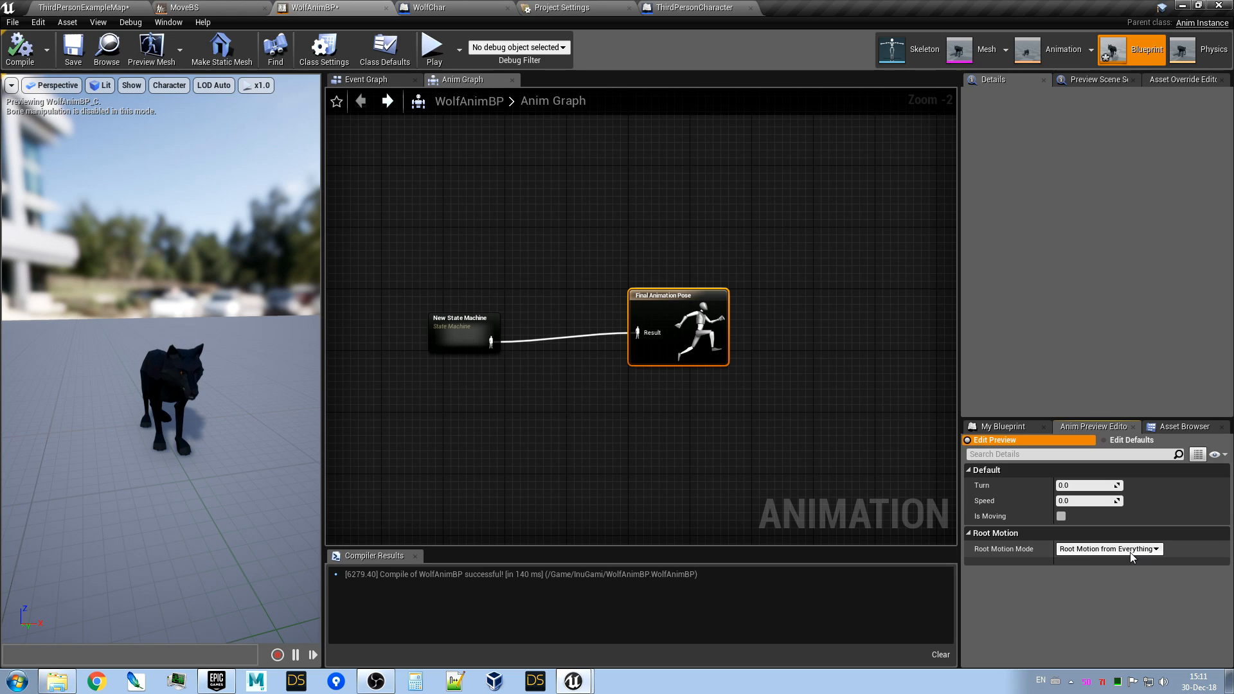
drag(455, 348, 469, 339)
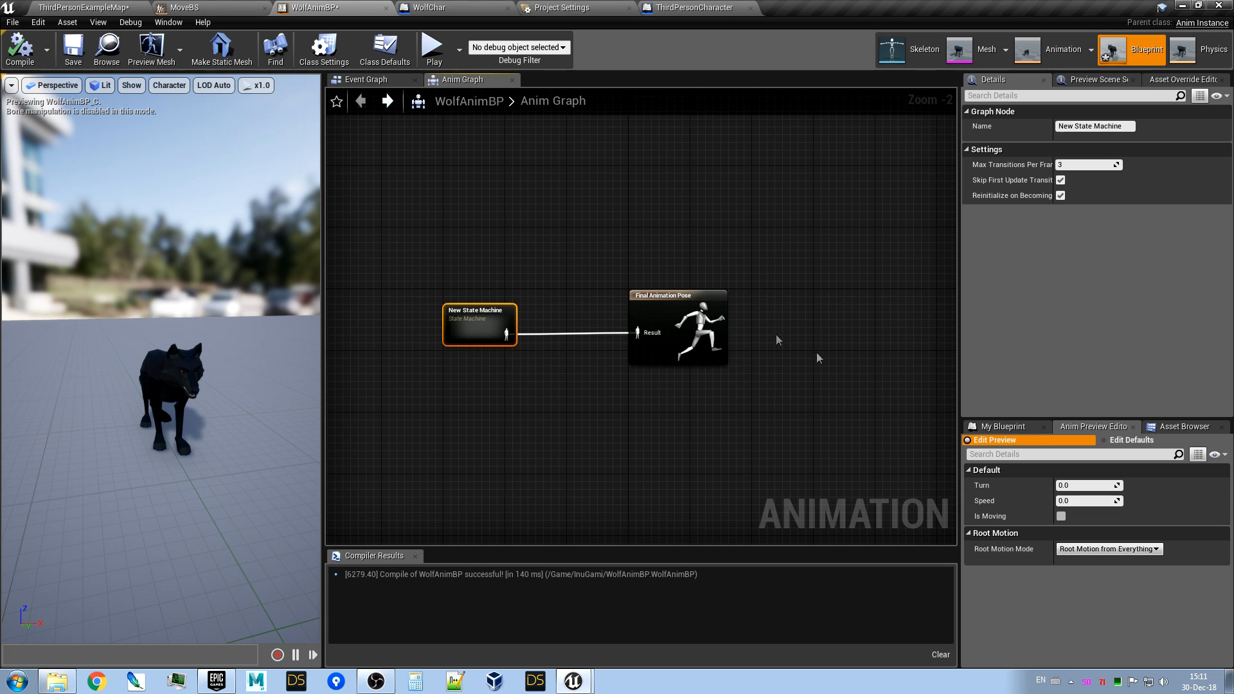
double_click(460, 331)
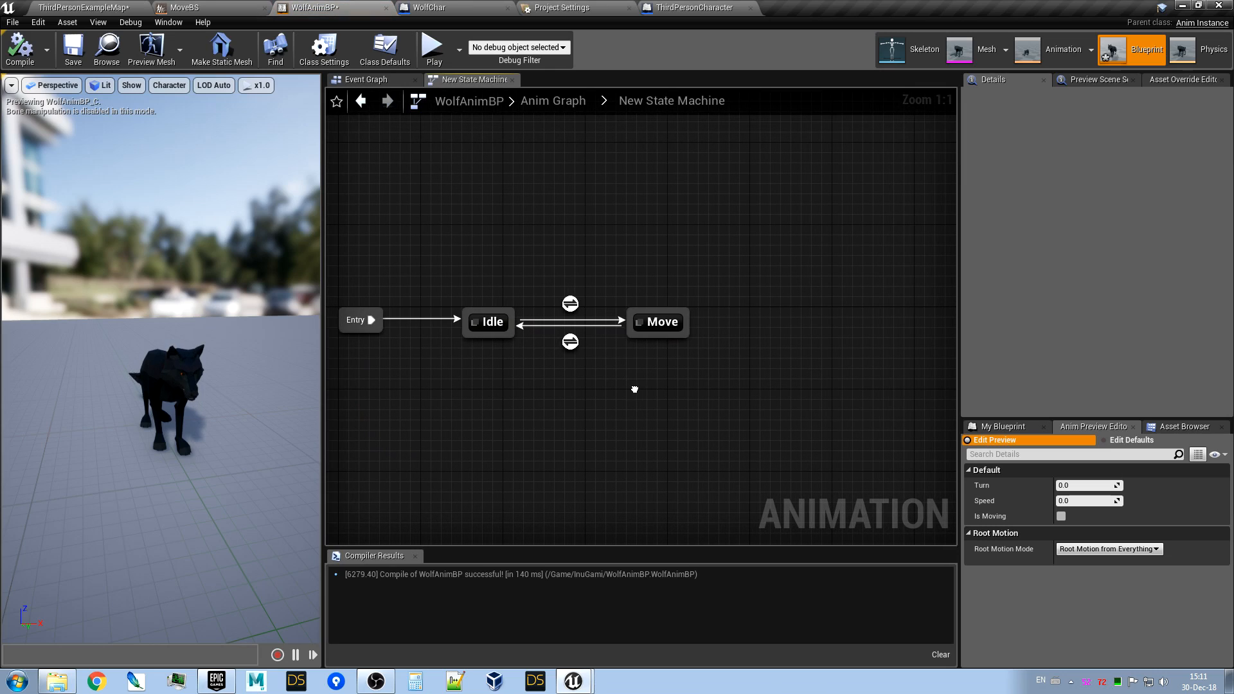
double_click(663, 324)
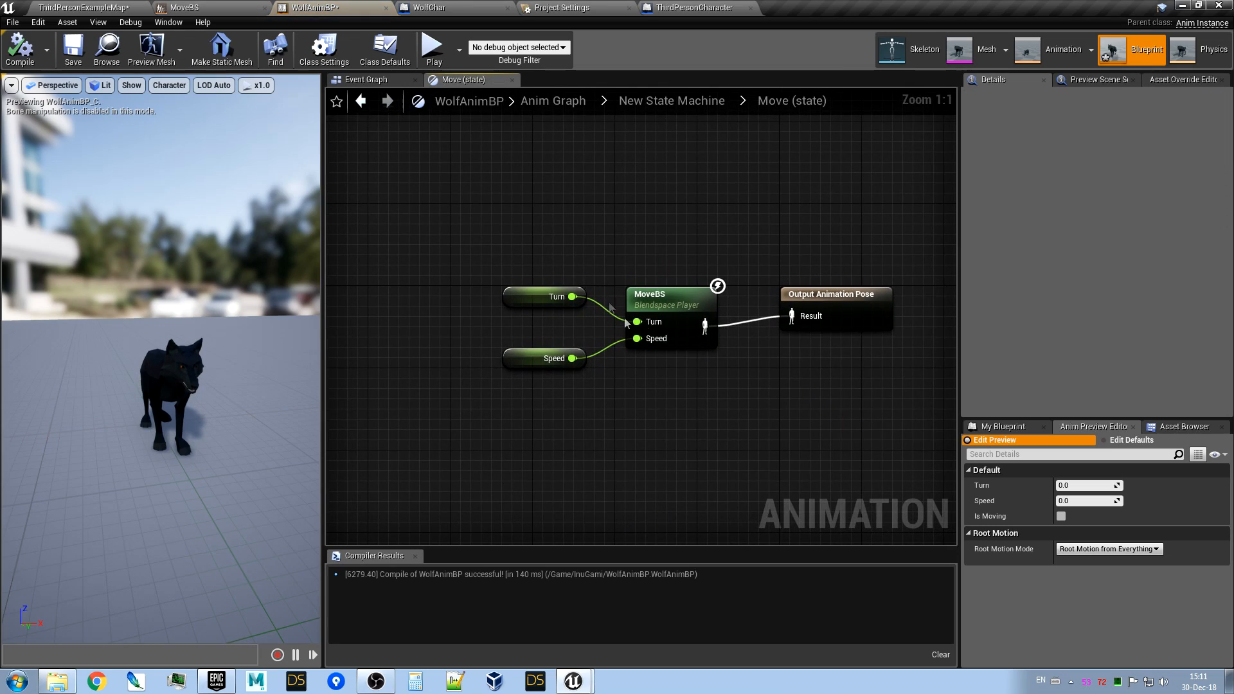
drag(850, 294, 842, 303)
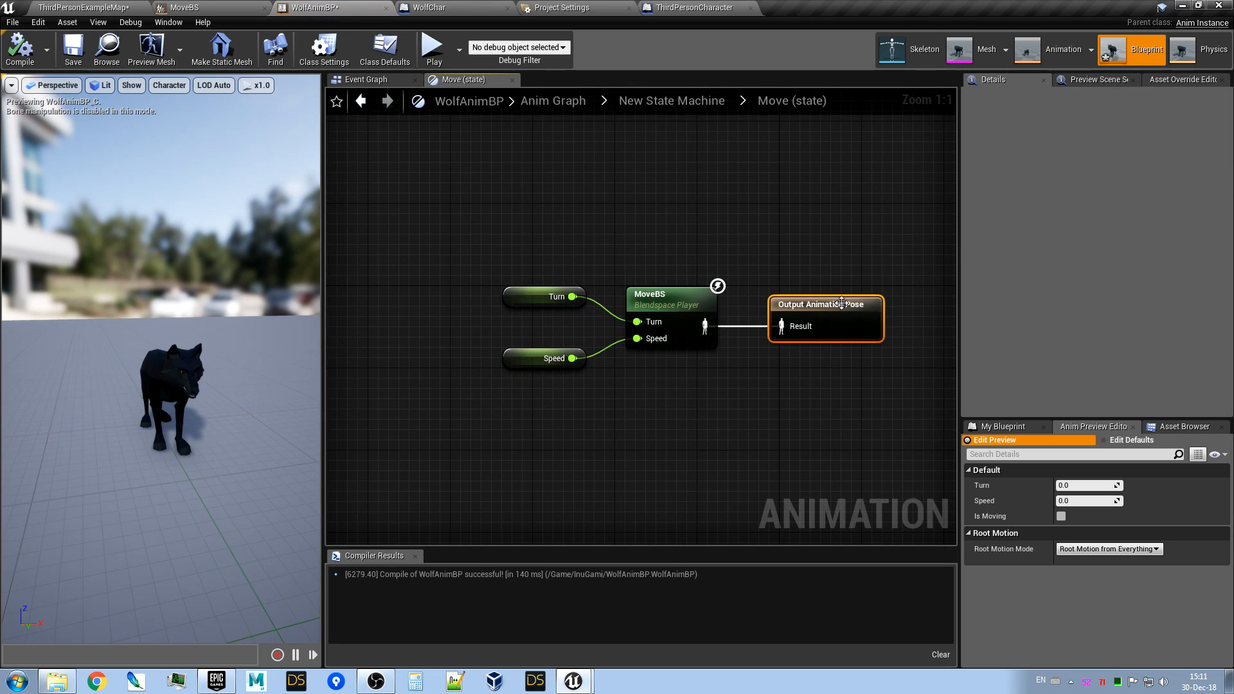
Play-test the level, running the wolf in different directions to check its idle, run and turn animations, and end the preview.
click(432, 48)
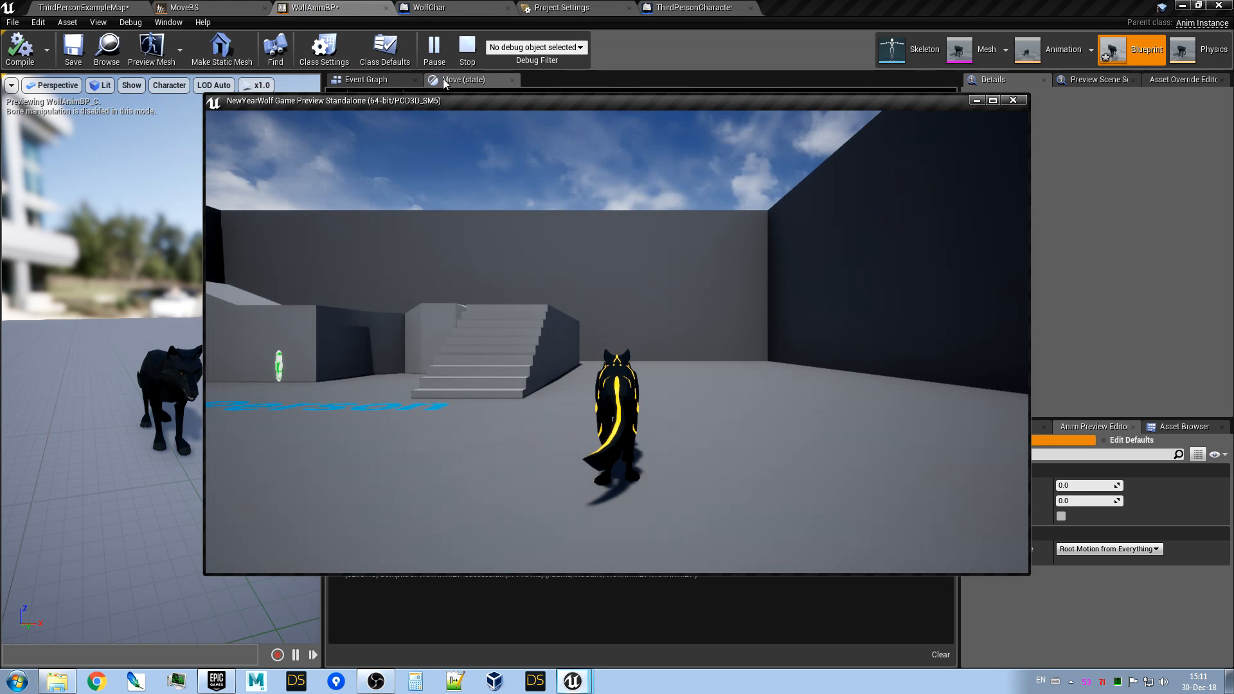
key(w)
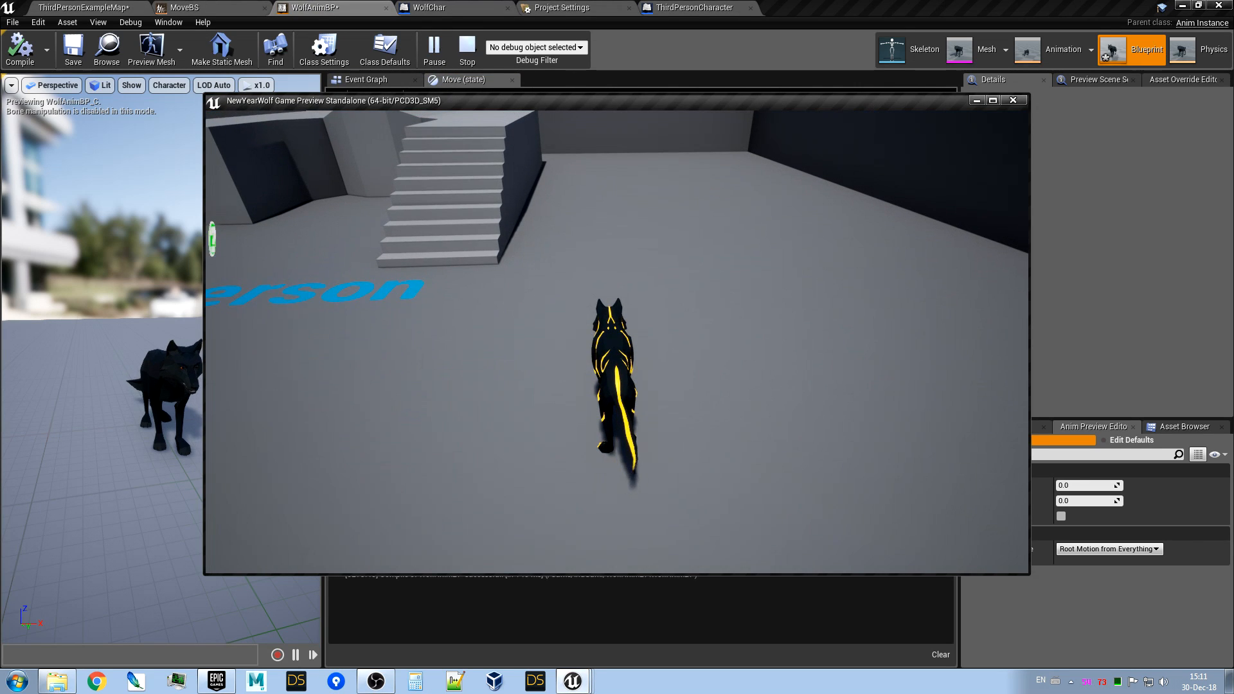
key(w)
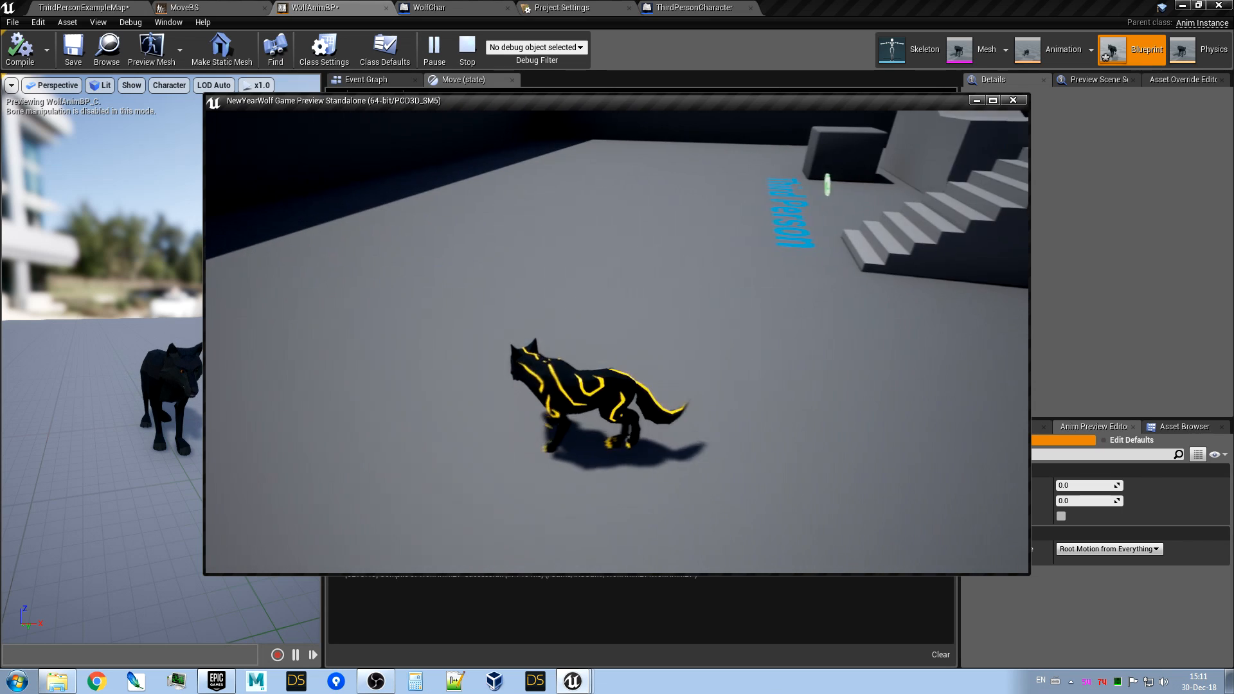
key(w)
key(w)
key(d)
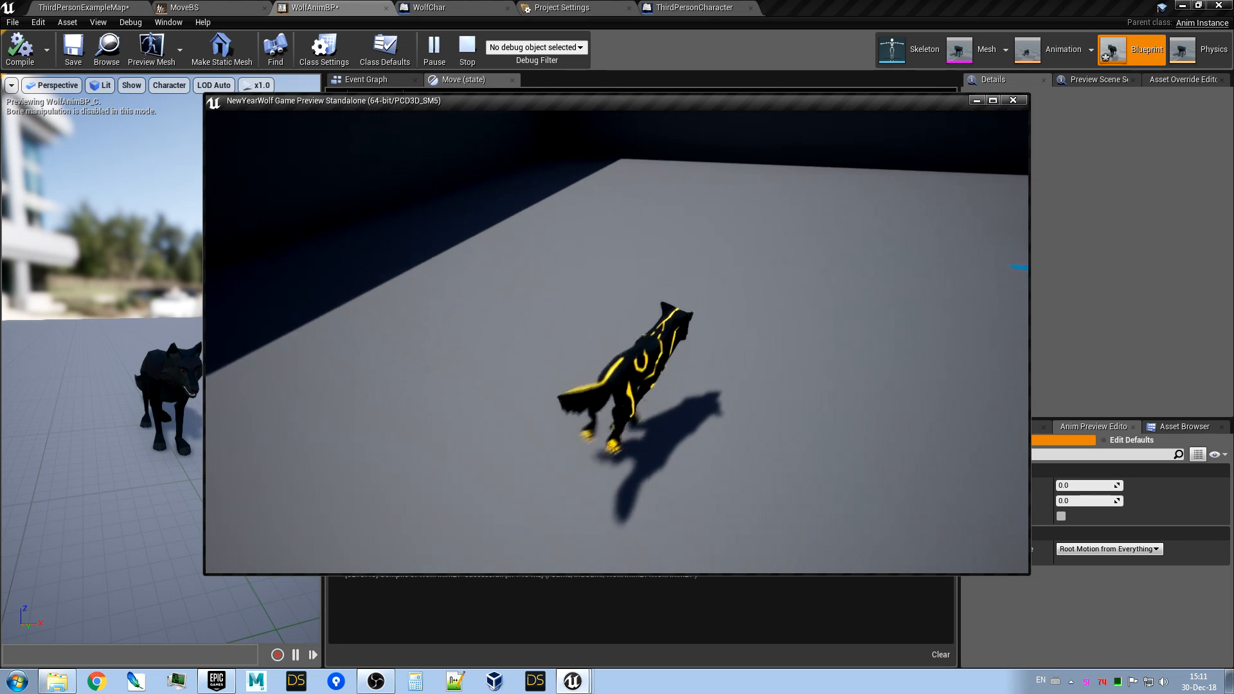
key(a)
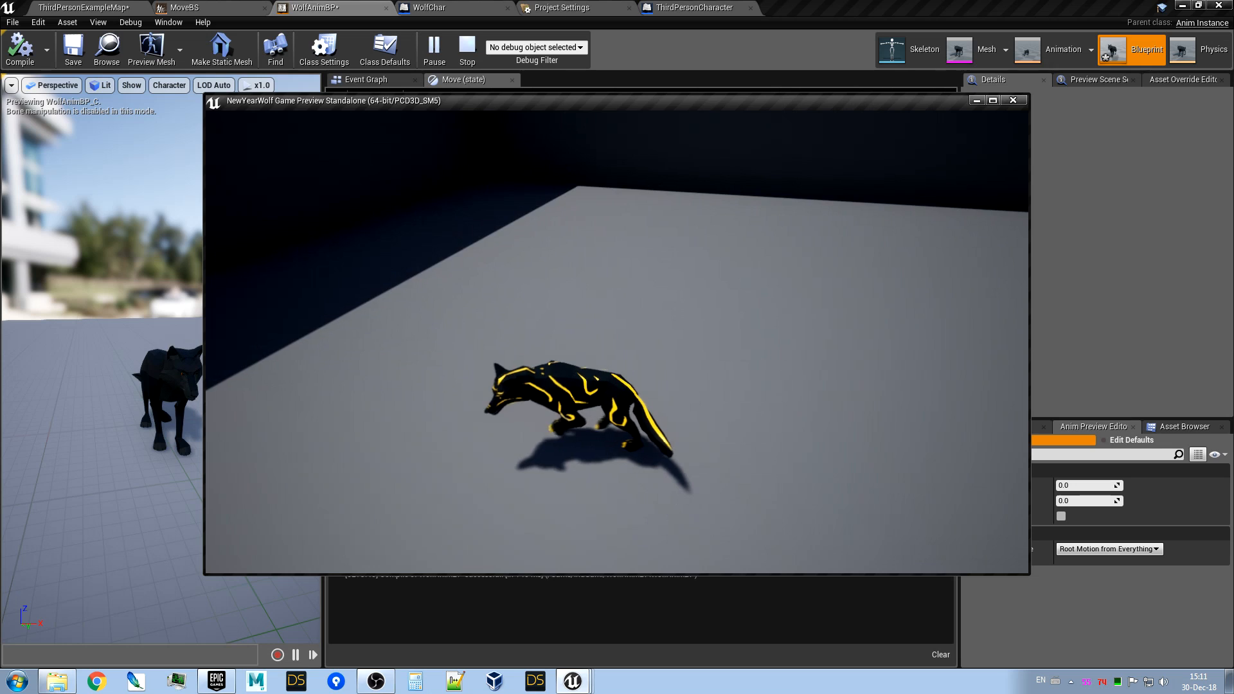
key(w)
key(d)
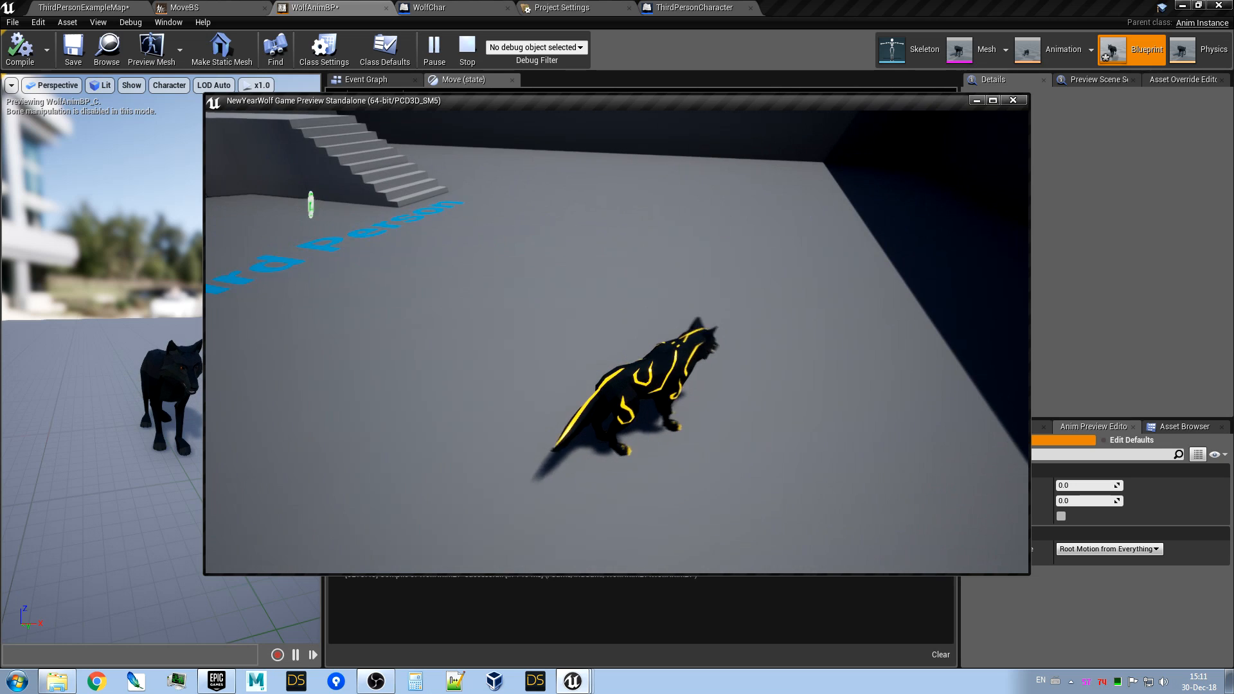
key(w)
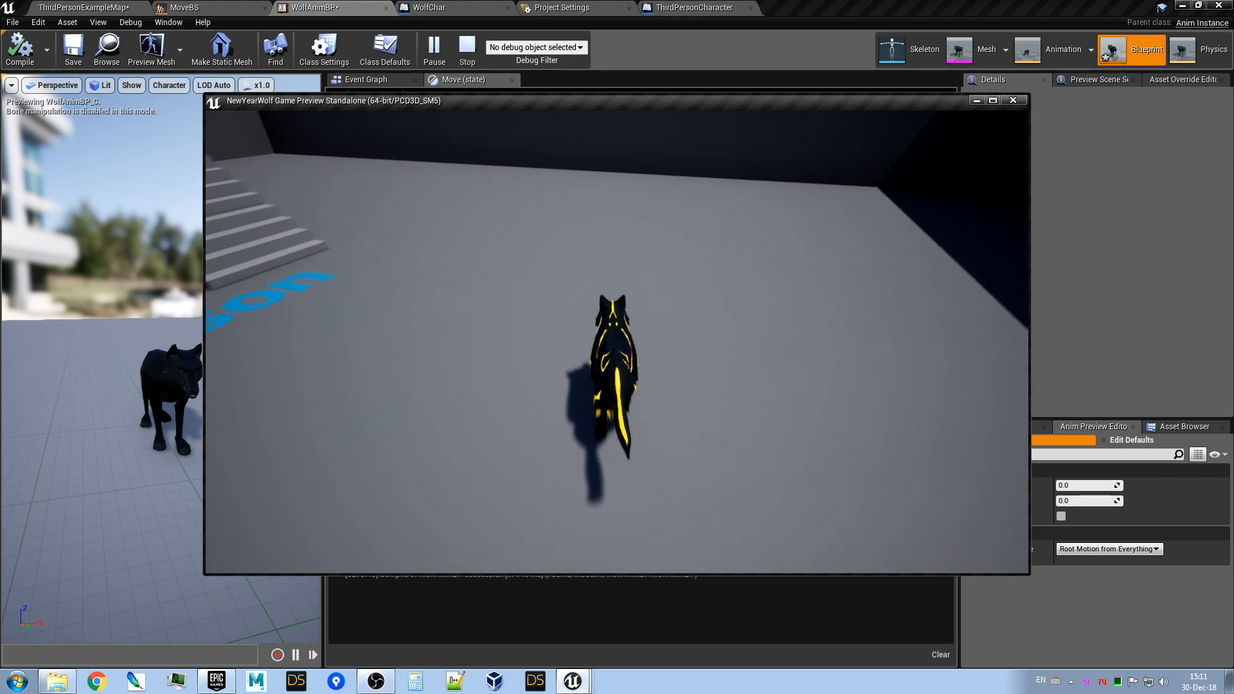
key(d)
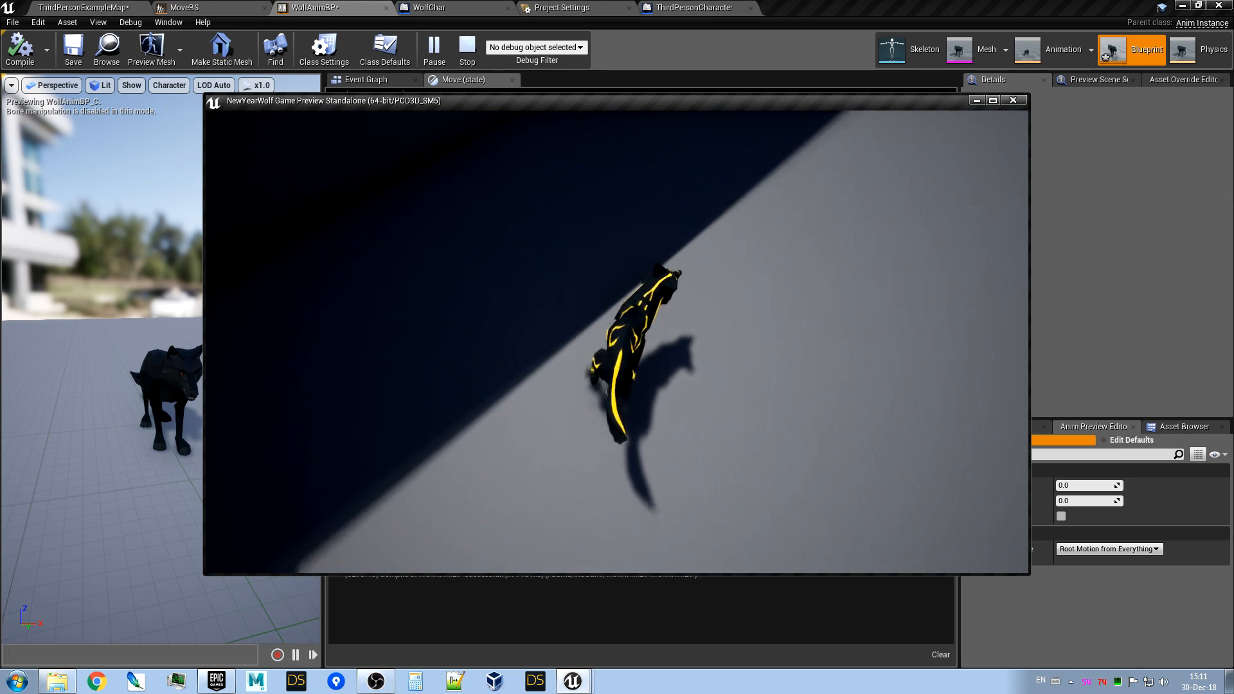
key(w)
key(d)
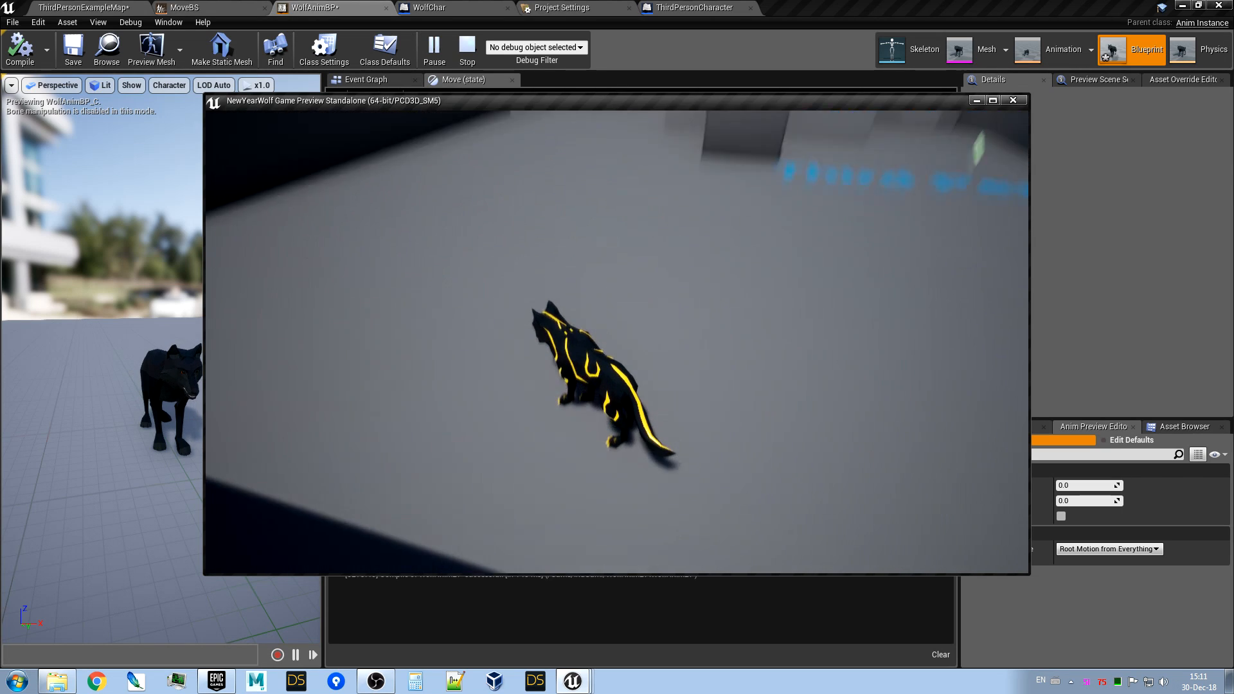
key(w)
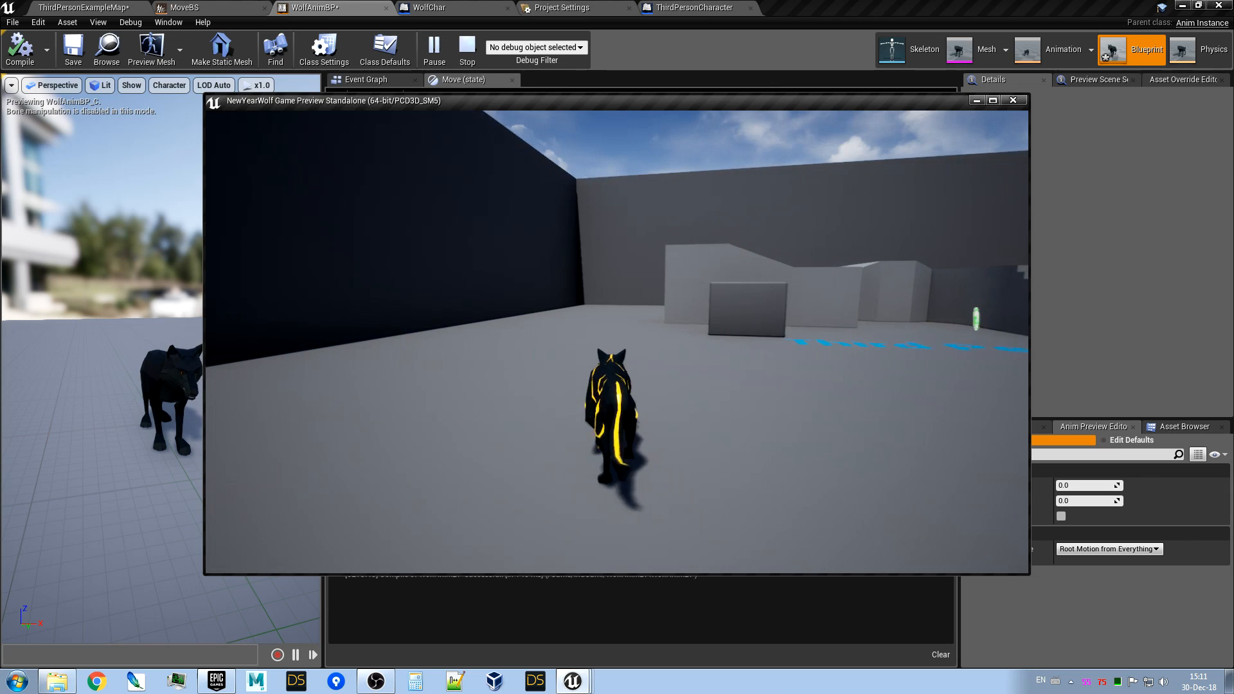
key(w)
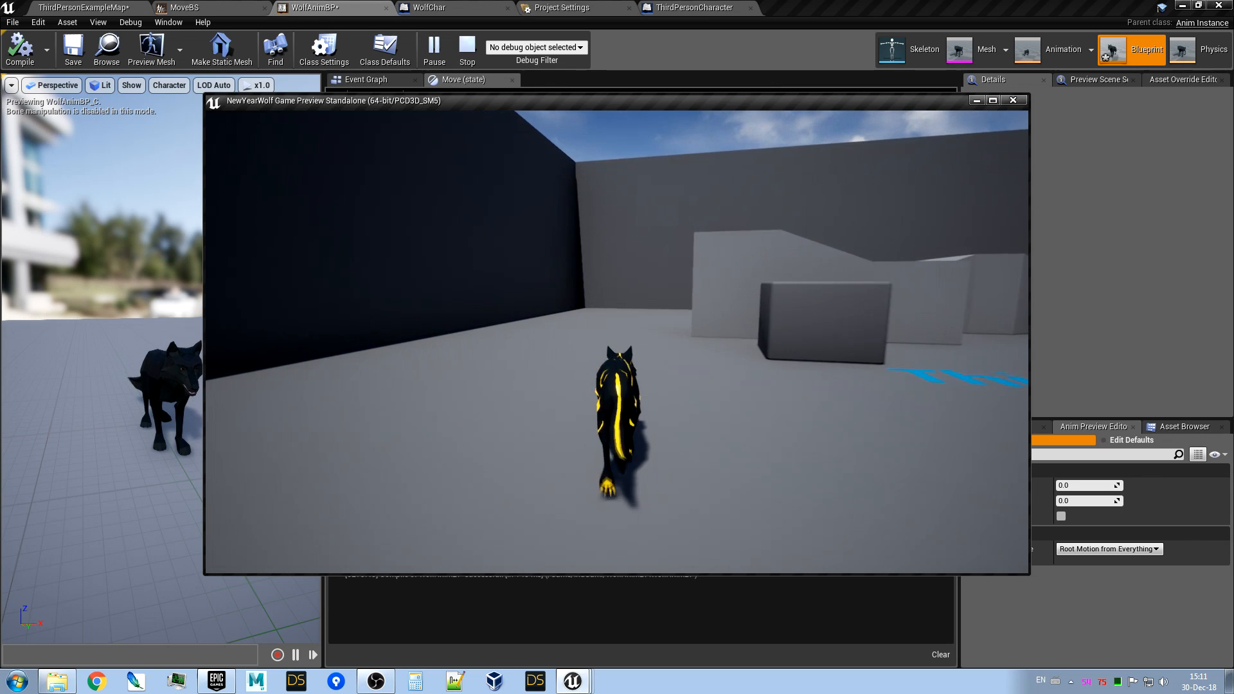
key(w)
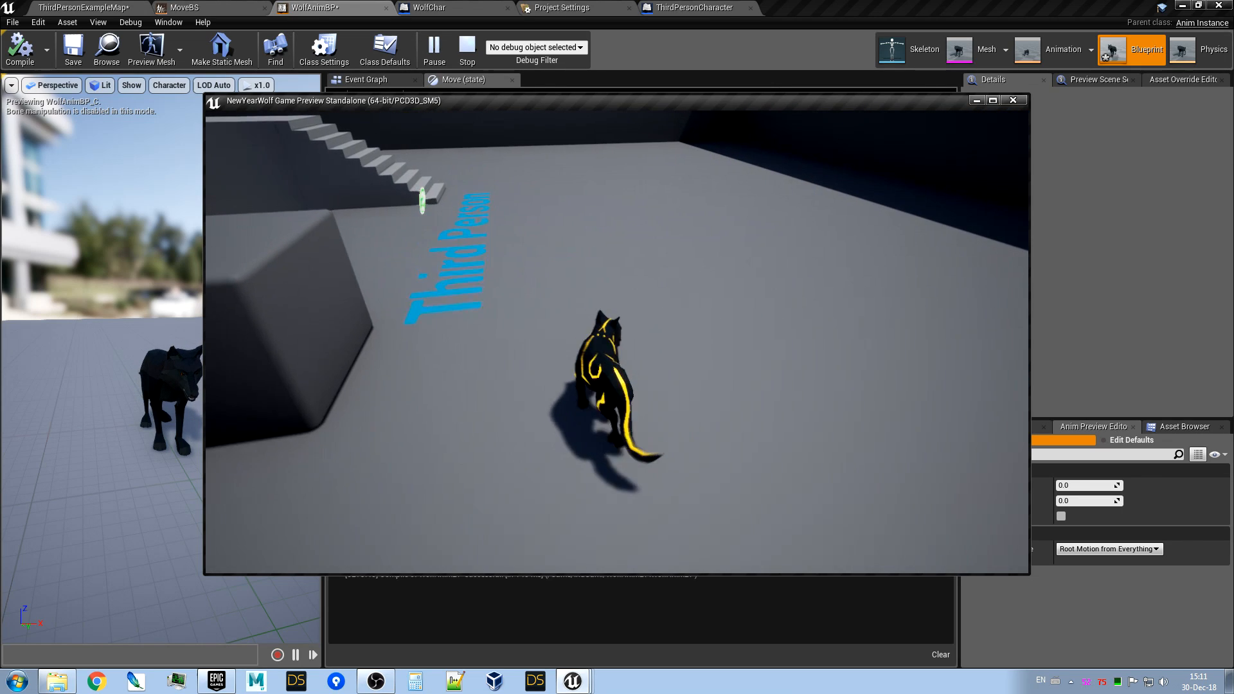
key(w)
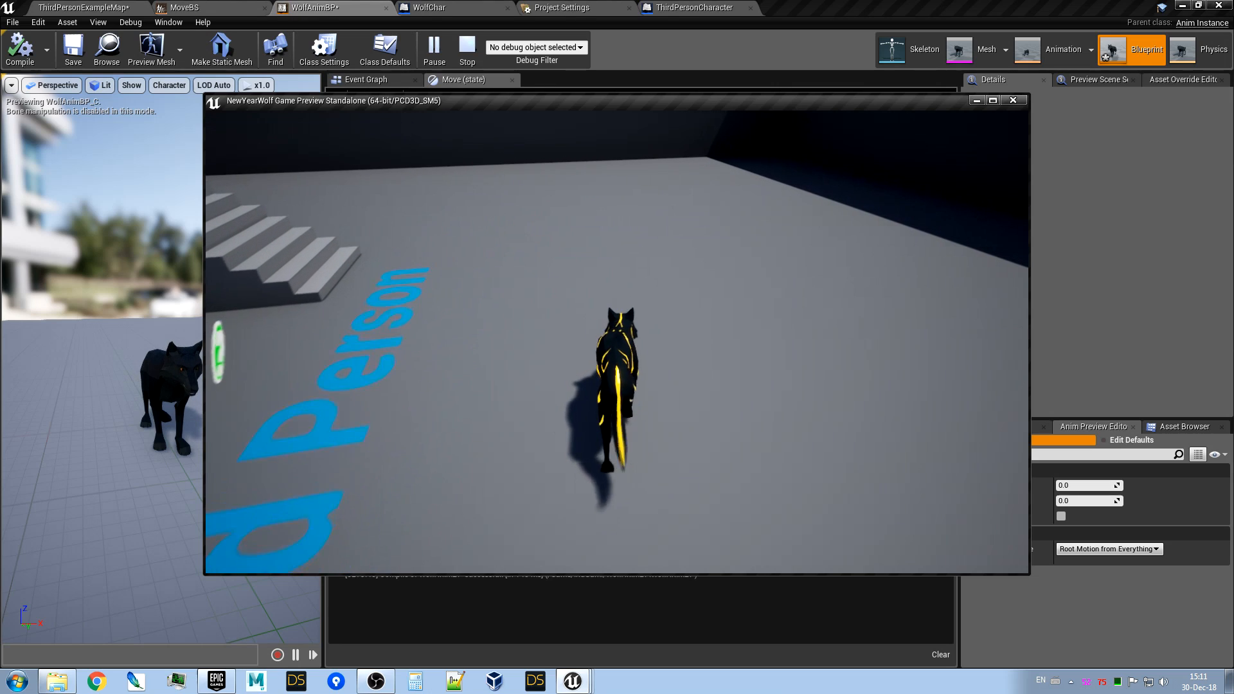
key(s)
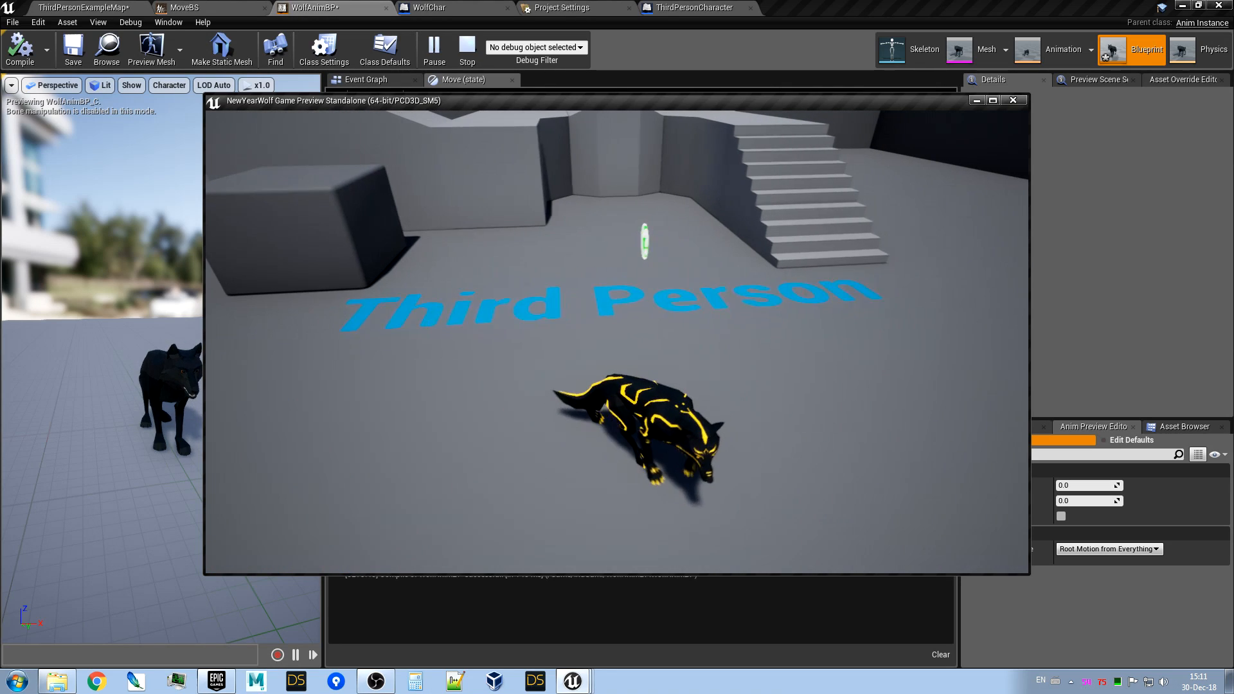
key(a)
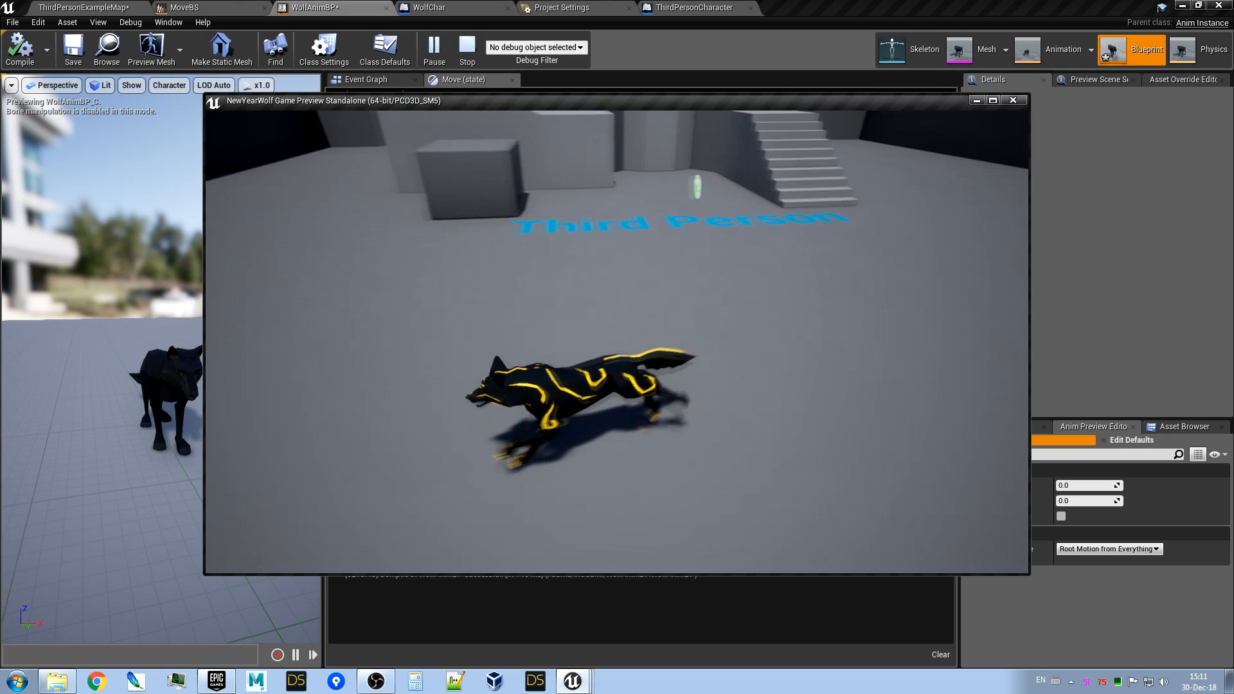
key(w)
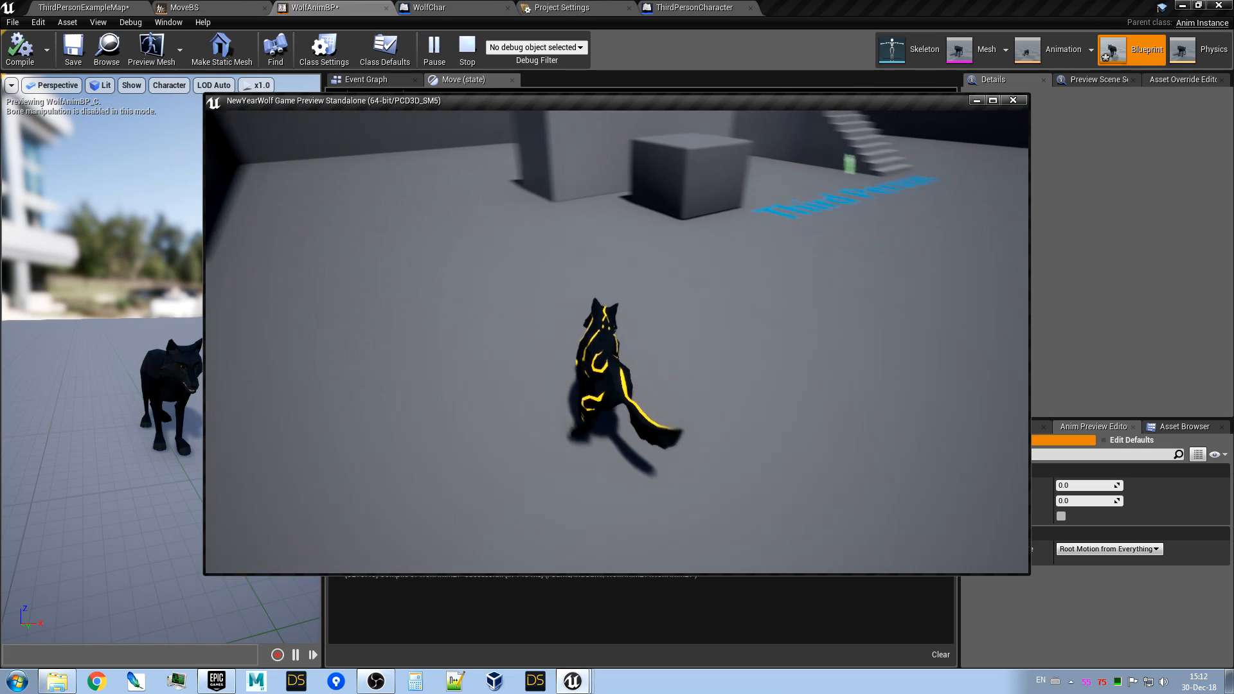
key(w)
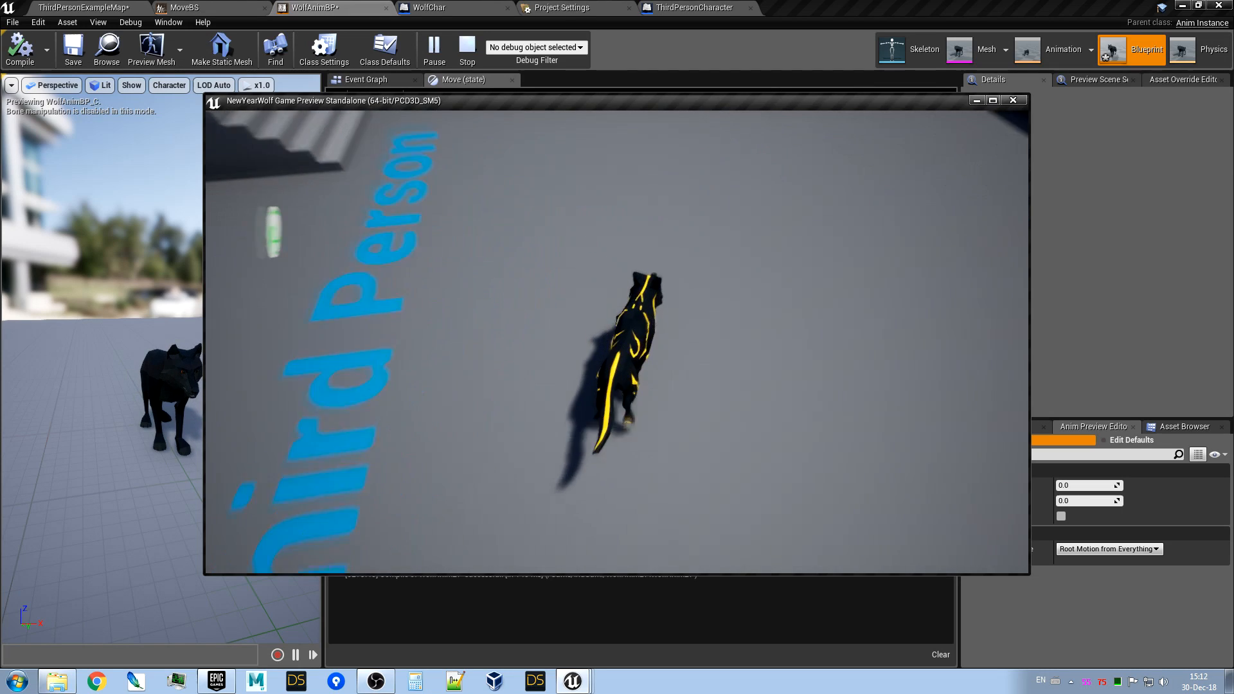
key(w)
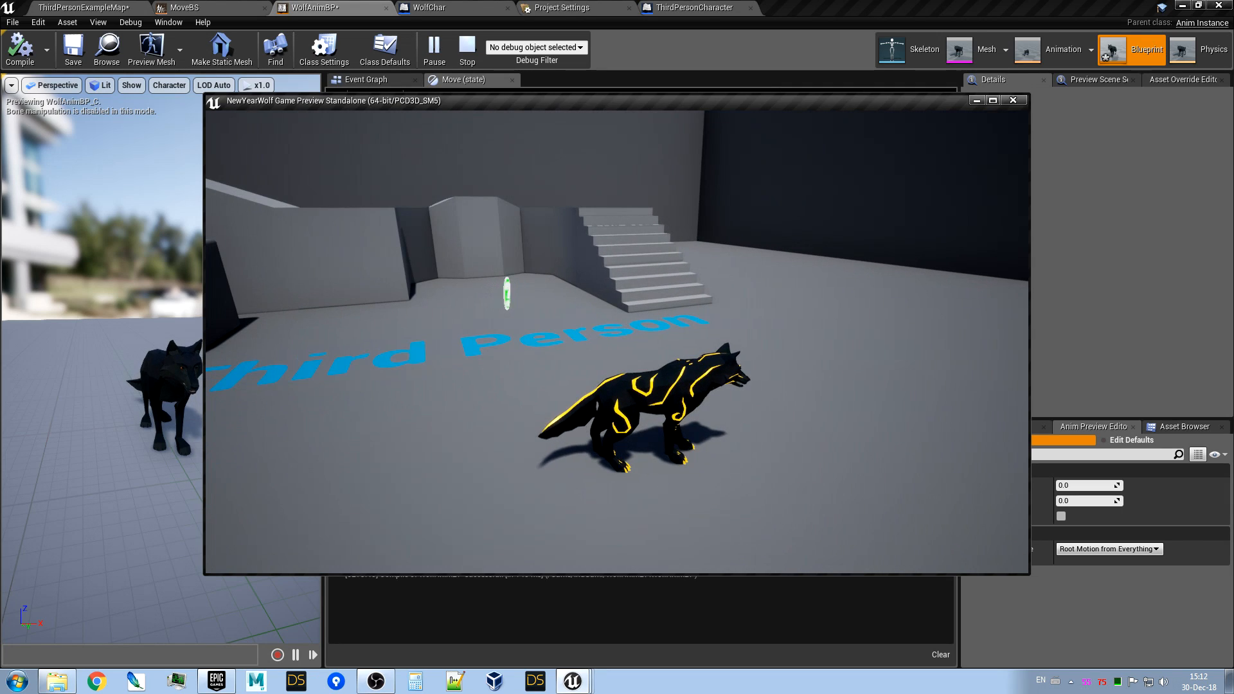
key(s)
key(a)
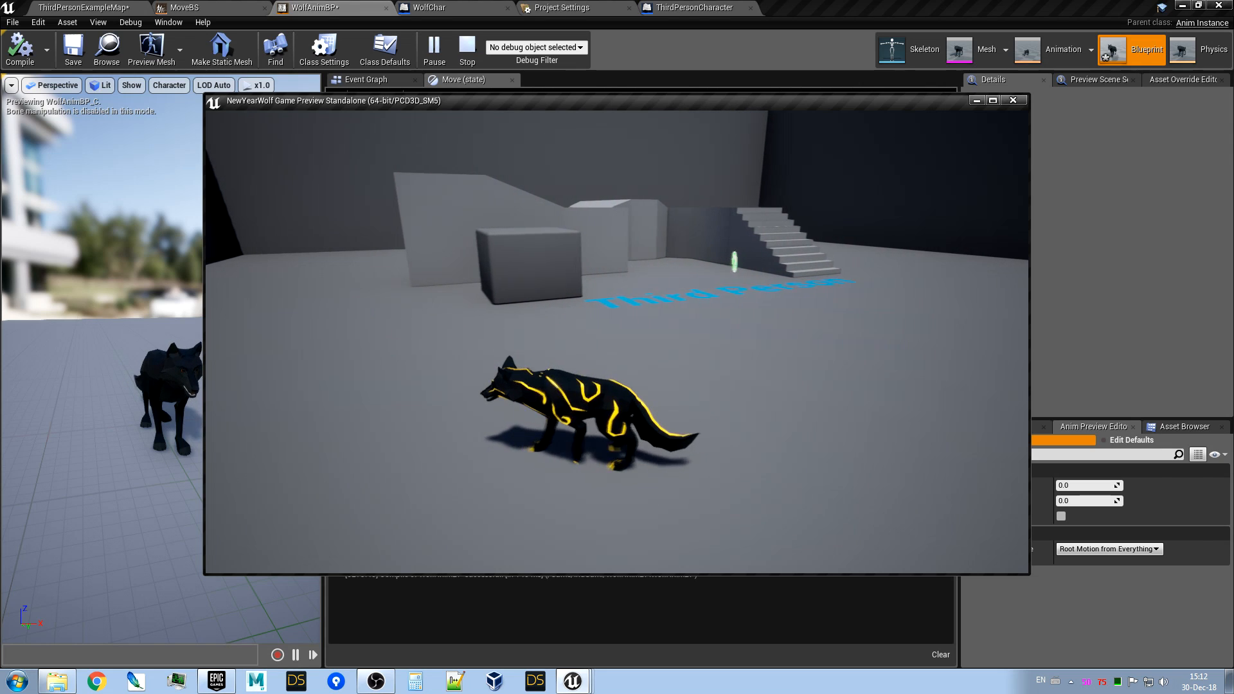
key(w)
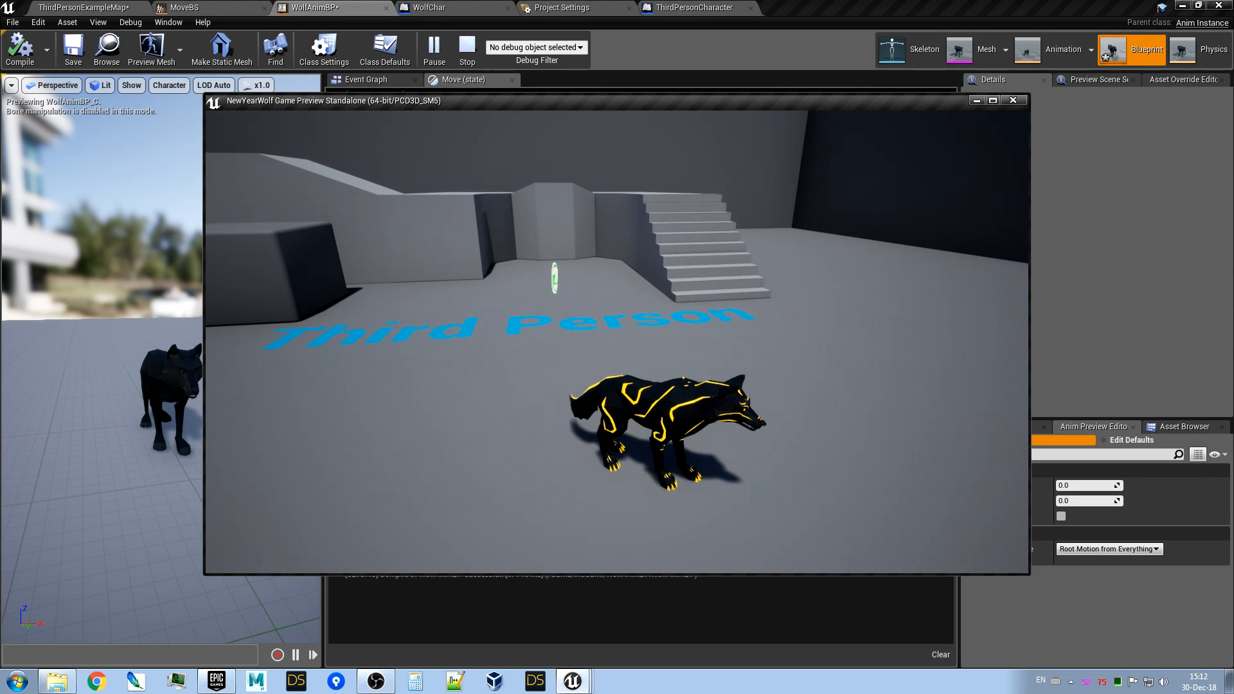
key(w)
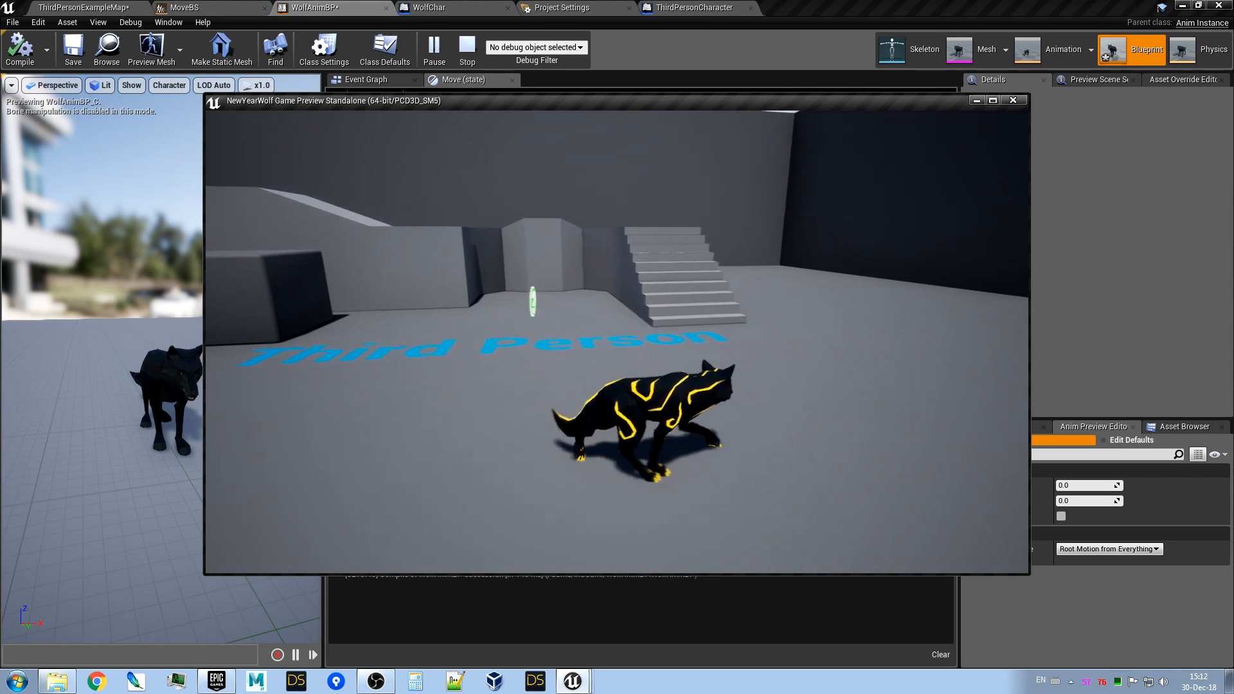
key(w)
key(a)
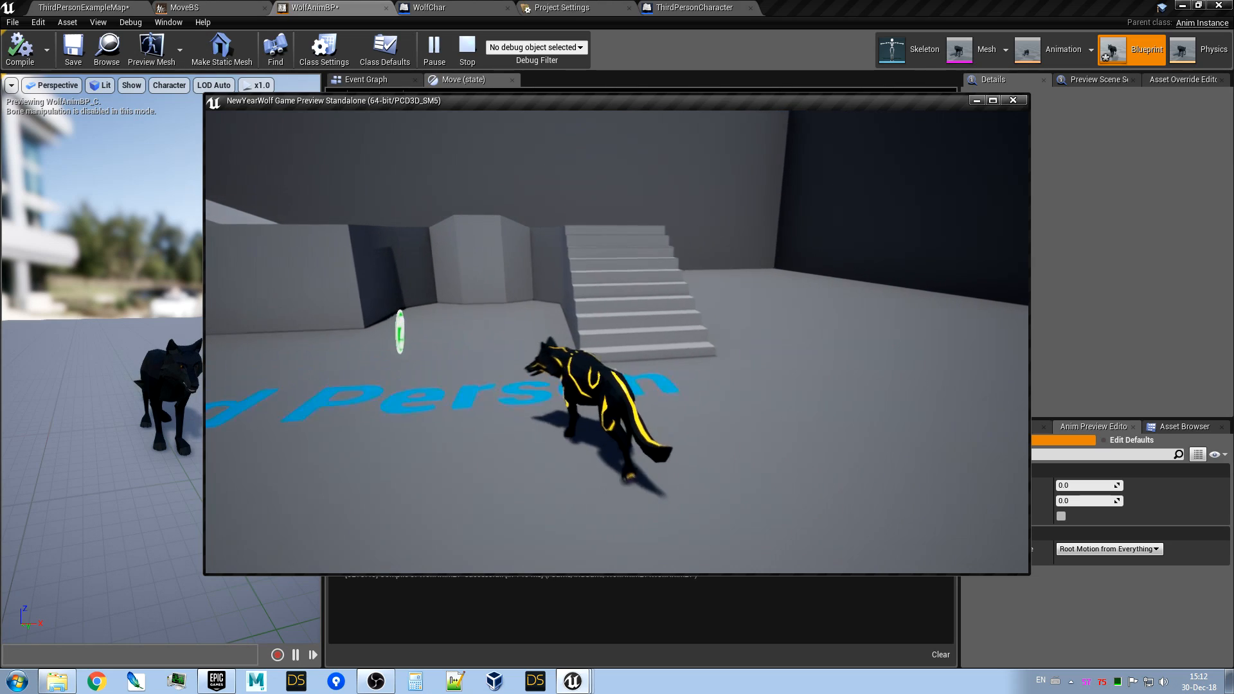
key(a)
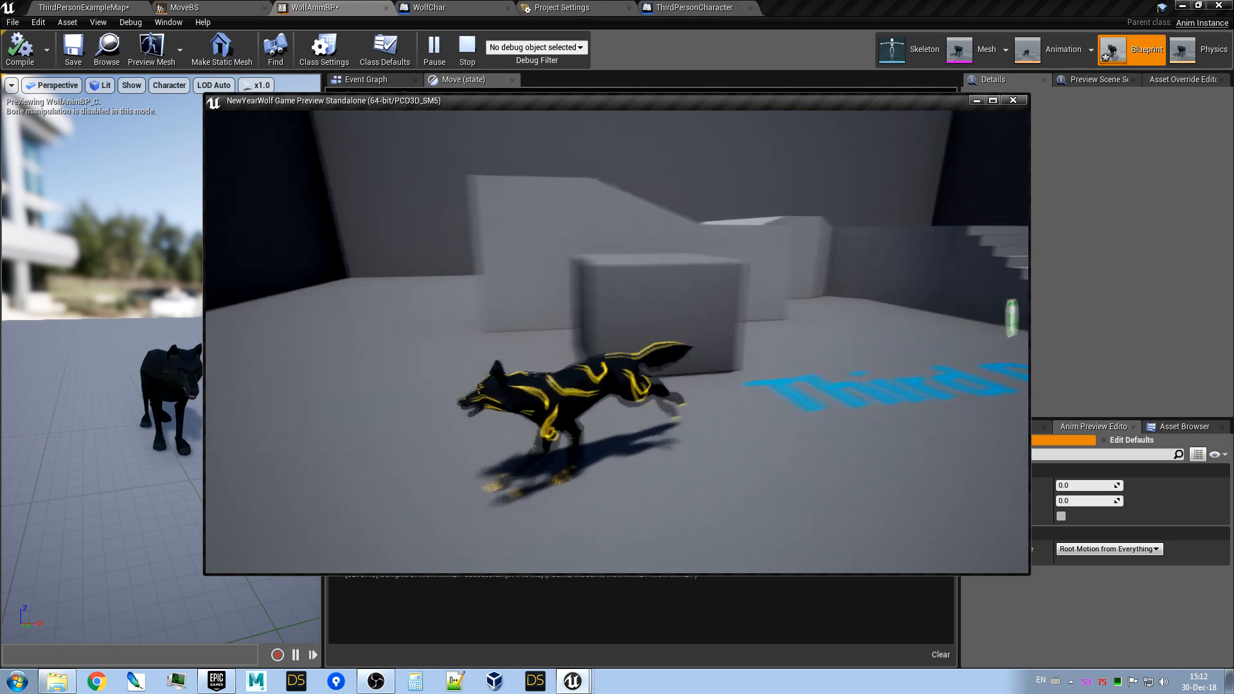
key(a)
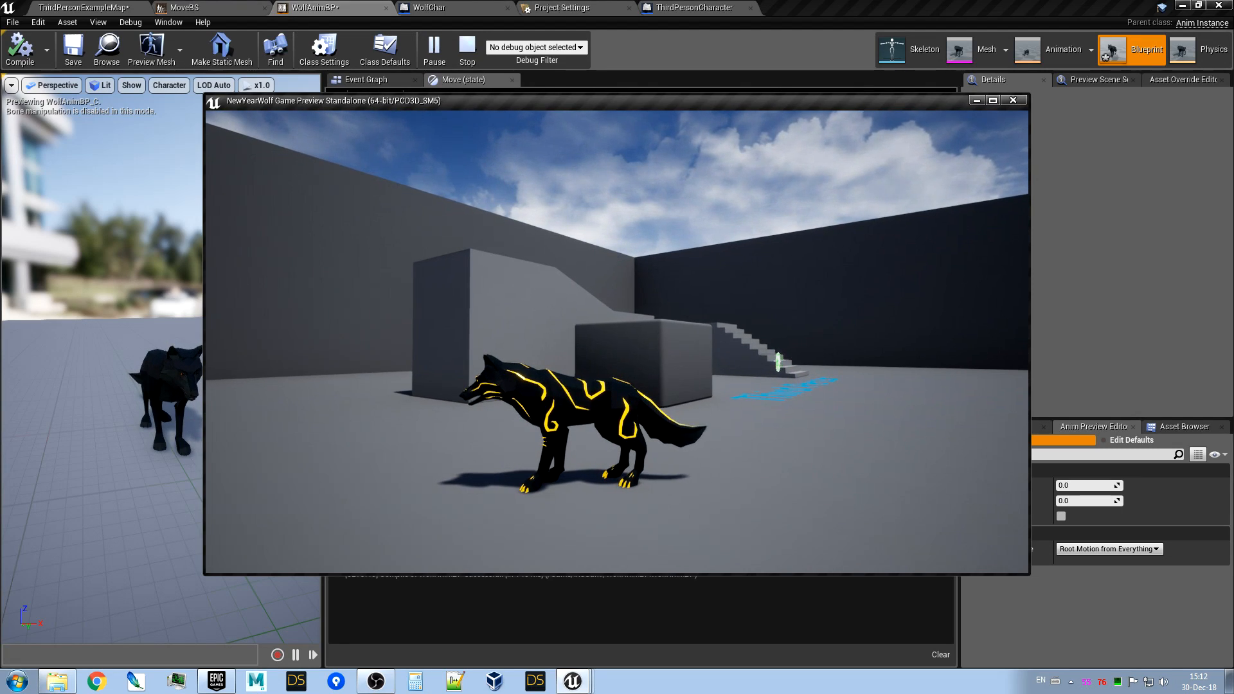
key(Escape)
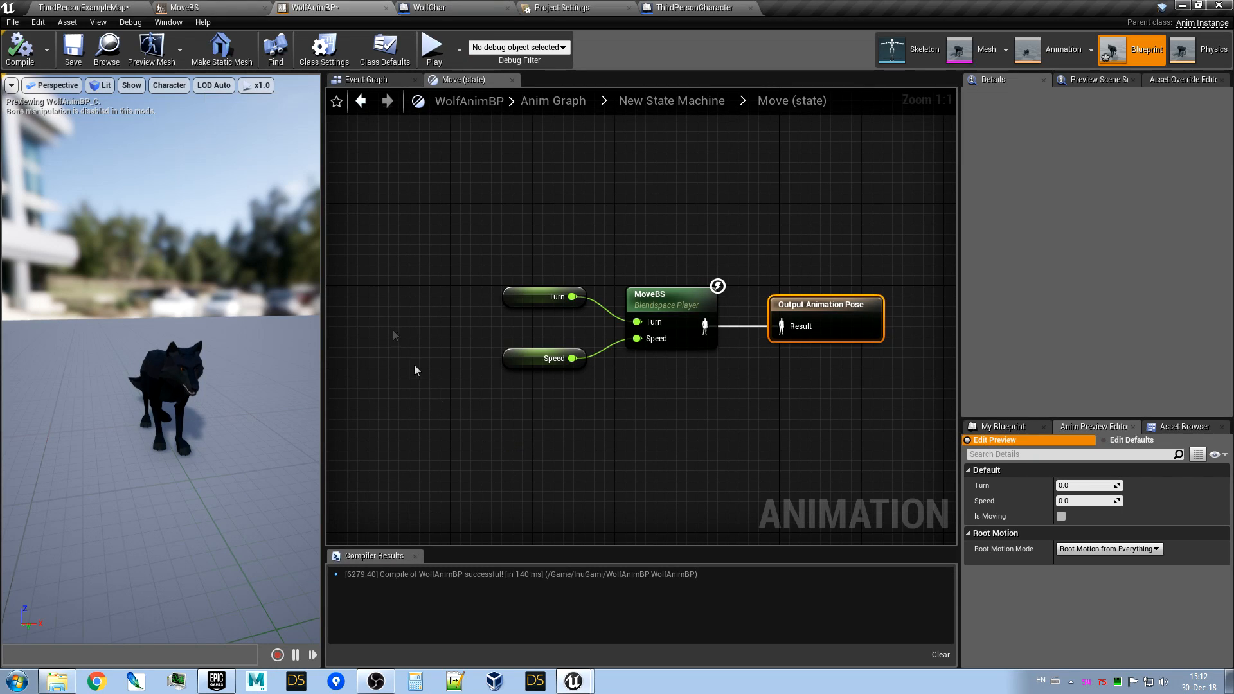
Duplicate WolfChar in ThirdPersonExampleMap and place the copy along the Y axis, clear of the original wolf.
click(100, 8)
right_drag(599, 134, 599, 134)
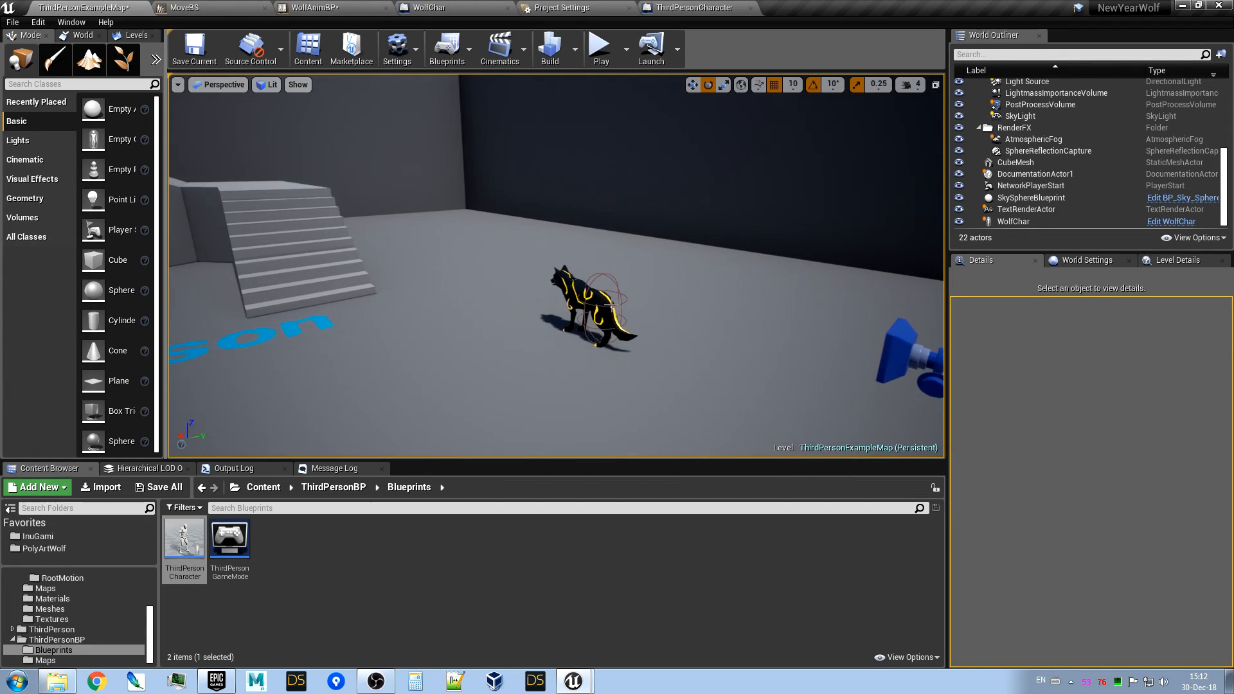
click(604, 298)
key(f)
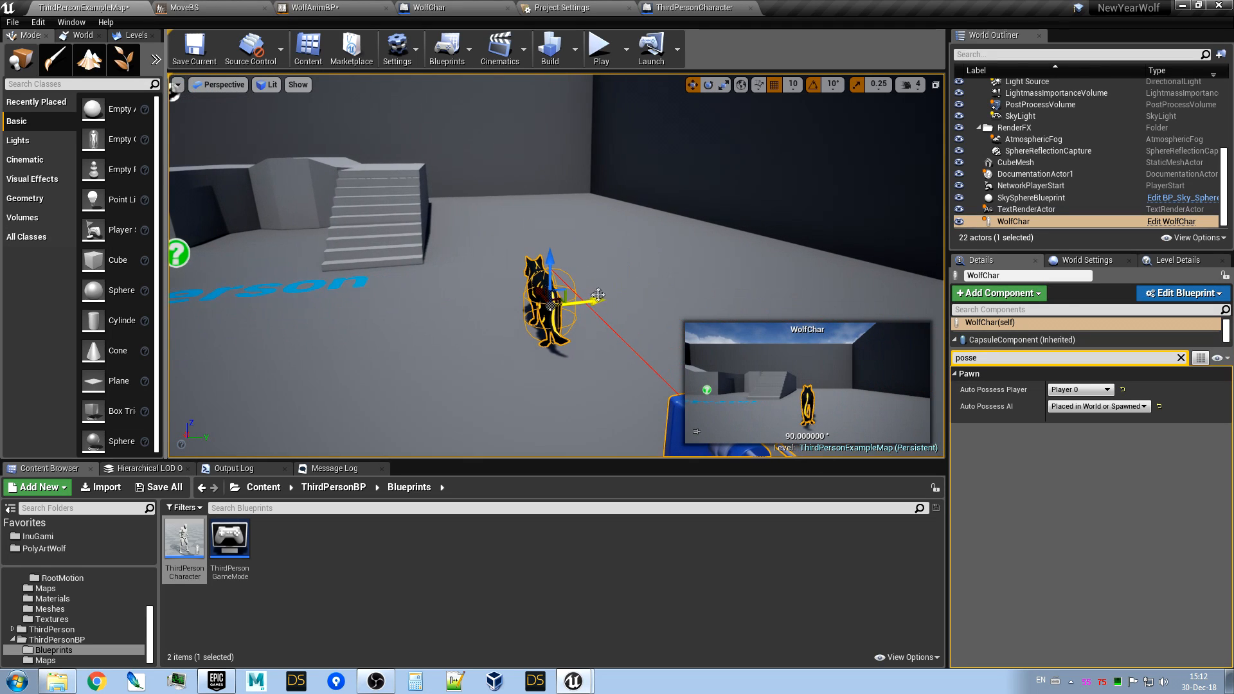
alt+drag(594, 296, 404, 298)
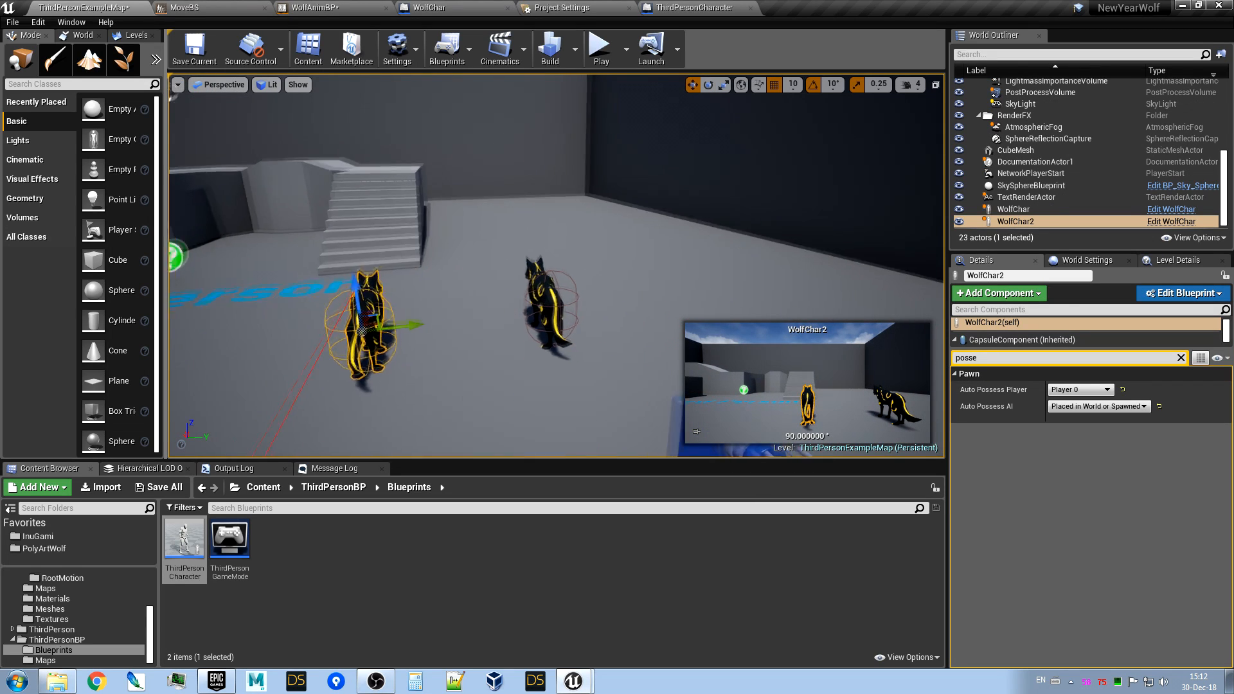
key(f)
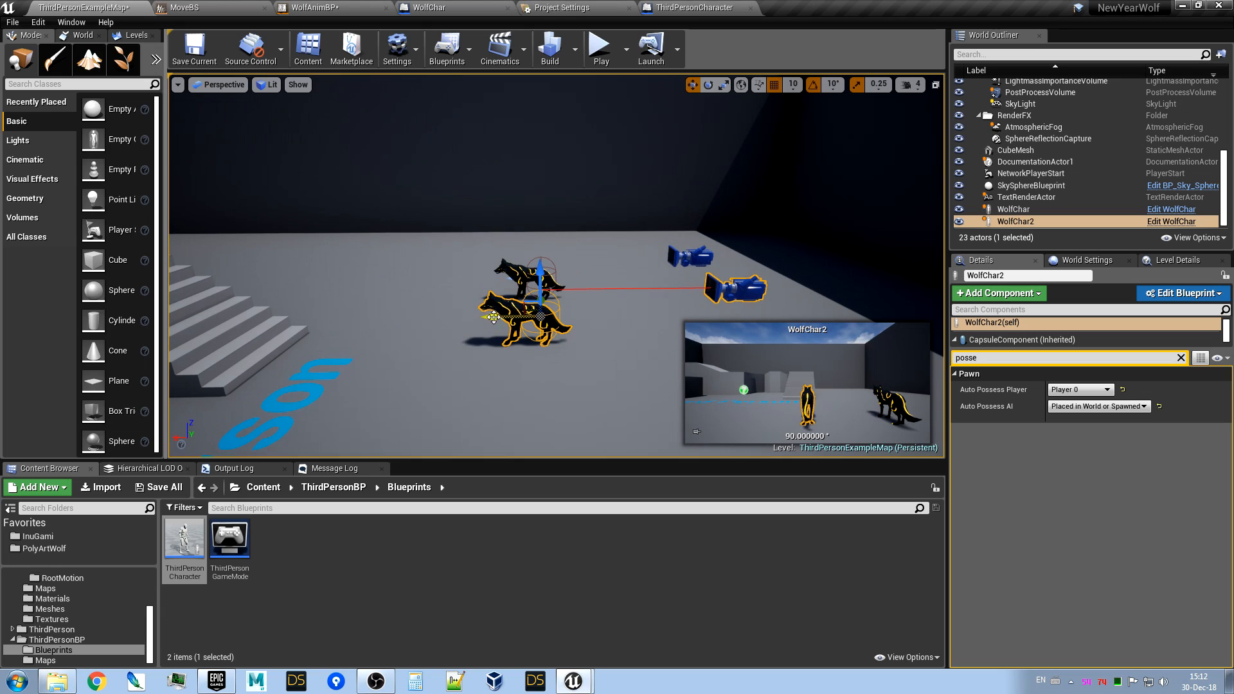
drag(494, 317, 609, 317)
mouse_move(609, 321)
right_down()
mouse_move(681, 328)
mouse_move(630, 324)
right_up()
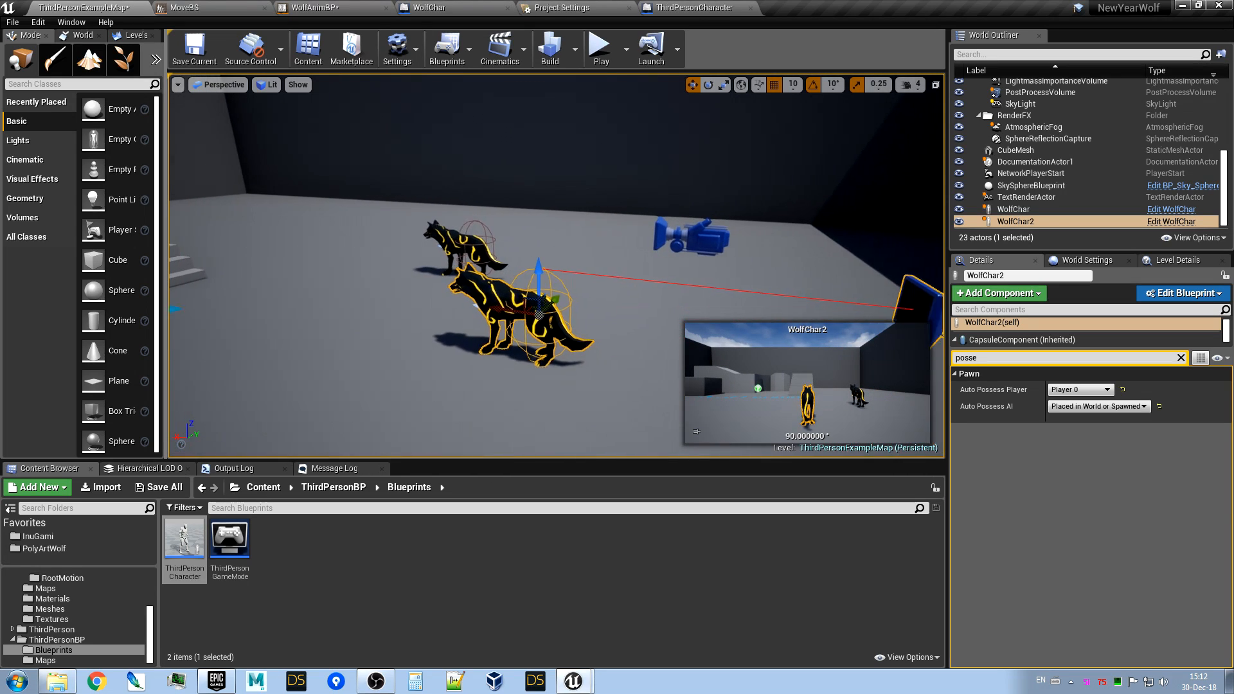
Set WolfChar2's Auto Possess Player to Disabled in ThirdPersonExampleMap.
right_drag(535, 335, 542, 334)
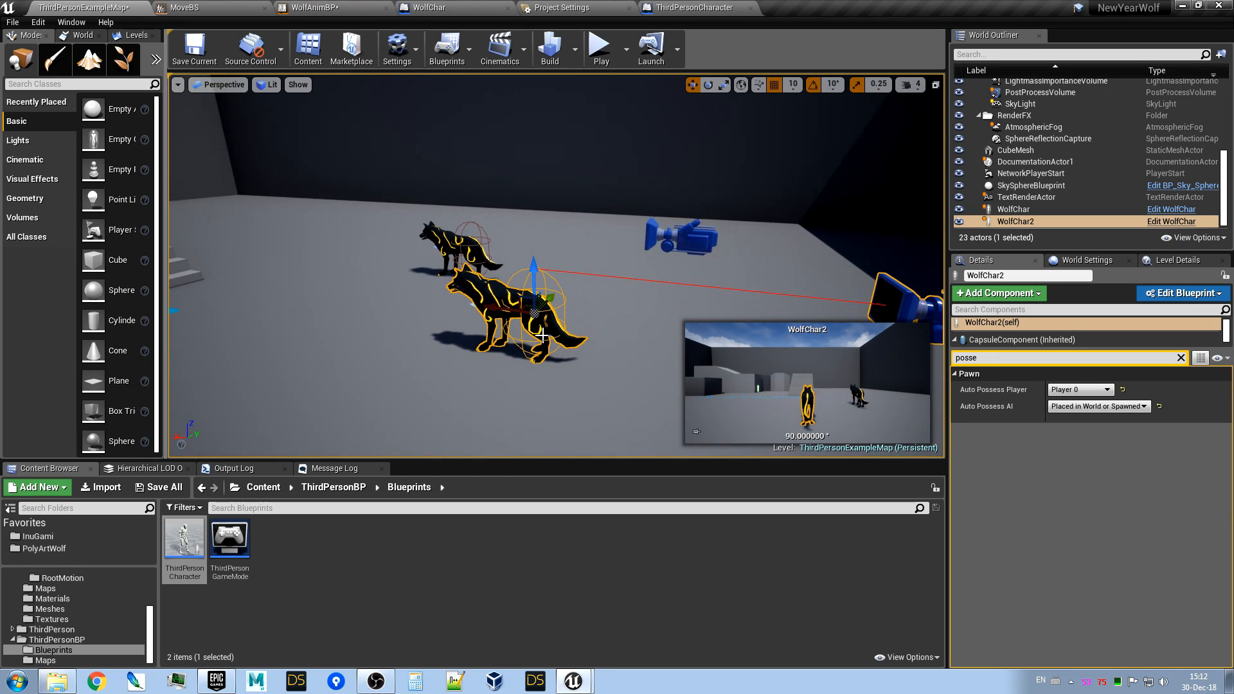
click(1092, 391)
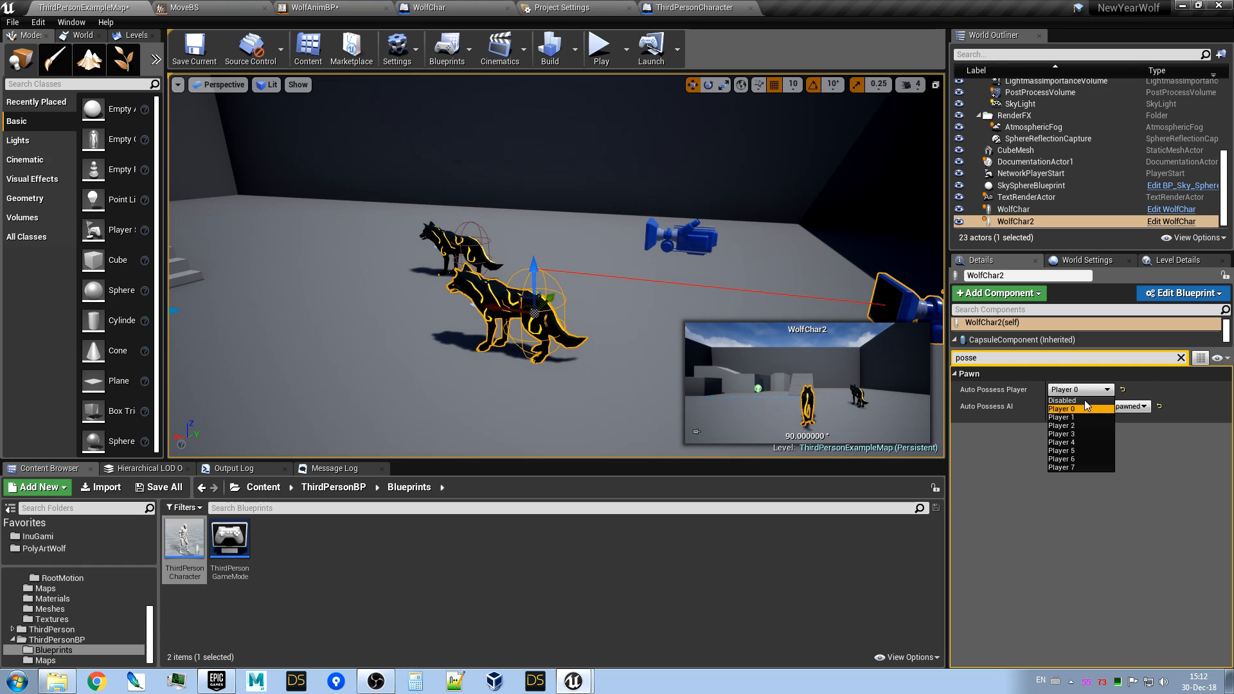
click(1079, 400)
right_drag(540, 321, 450, 321)
drag(546, 430, 586, 444)
right_drag(556, 265, 649, 233)
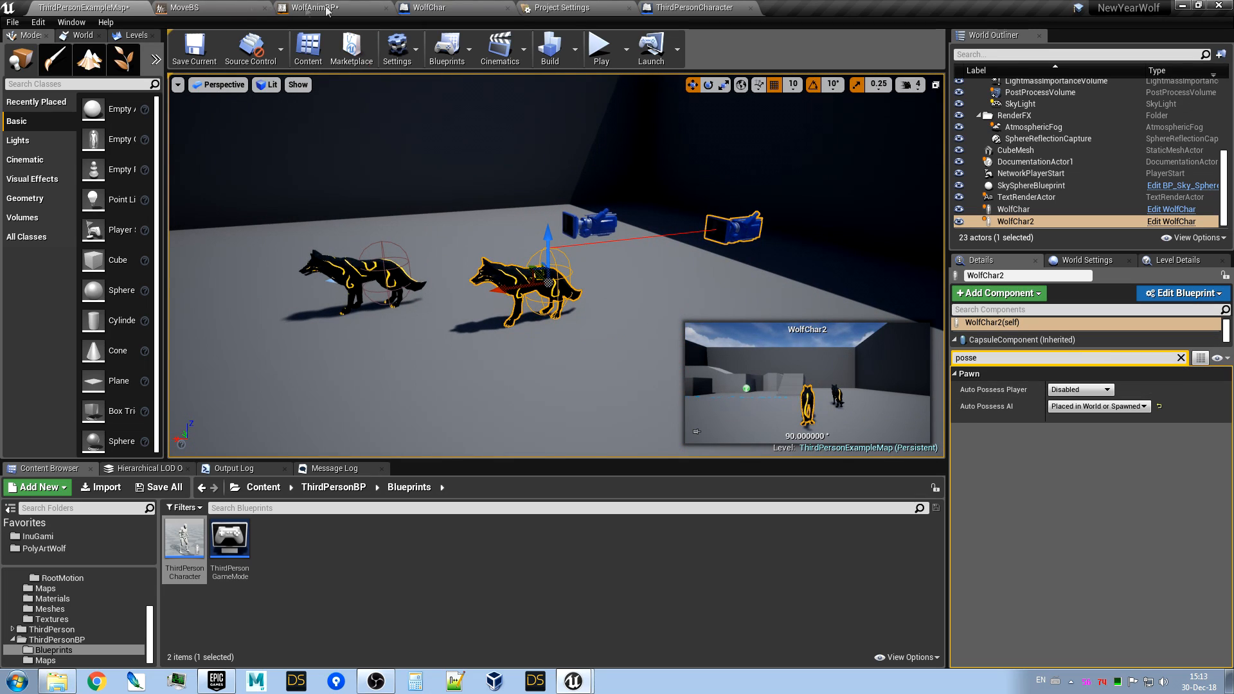
Add a variable named Leader to the WolfChar blueprint and make it instance editable.
click(441, 8)
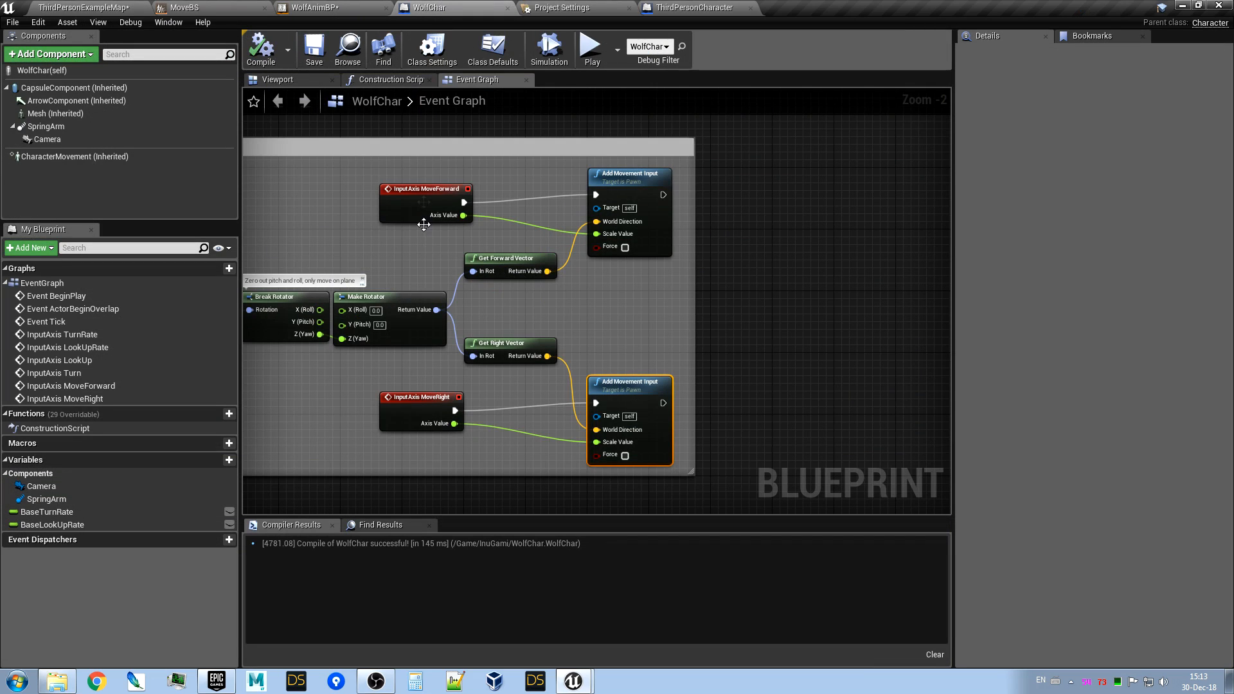
click(216, 460)
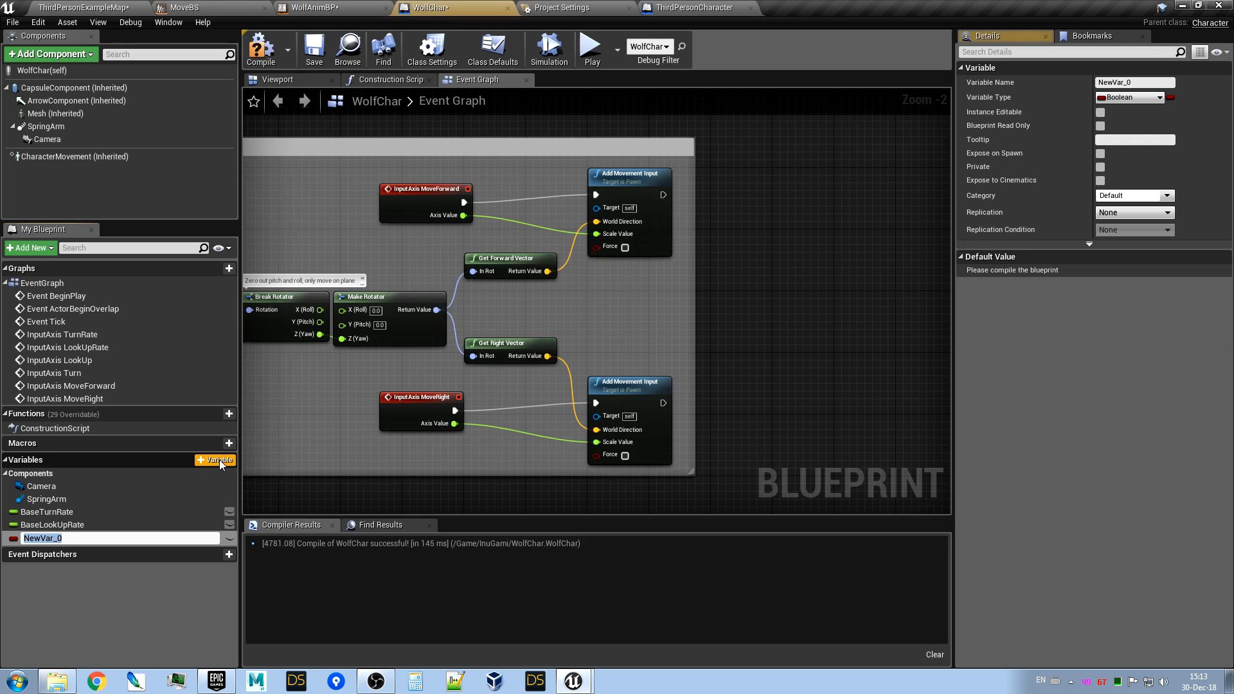
text(Leader)
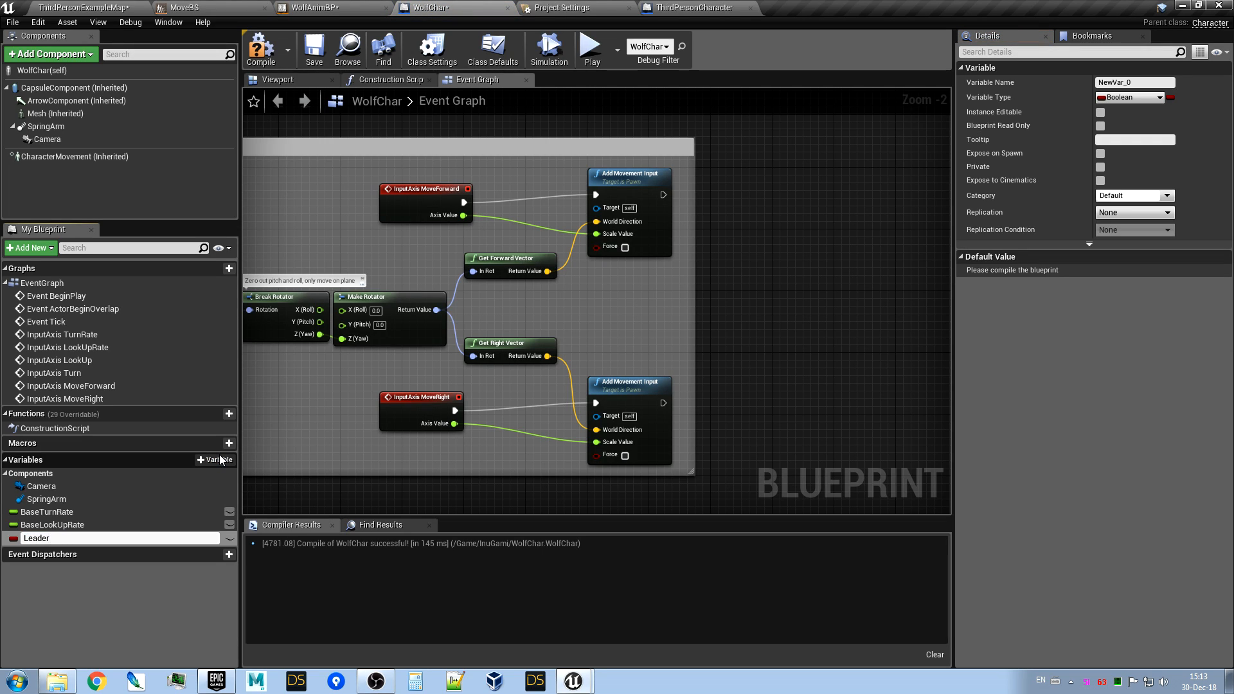
key(Return)
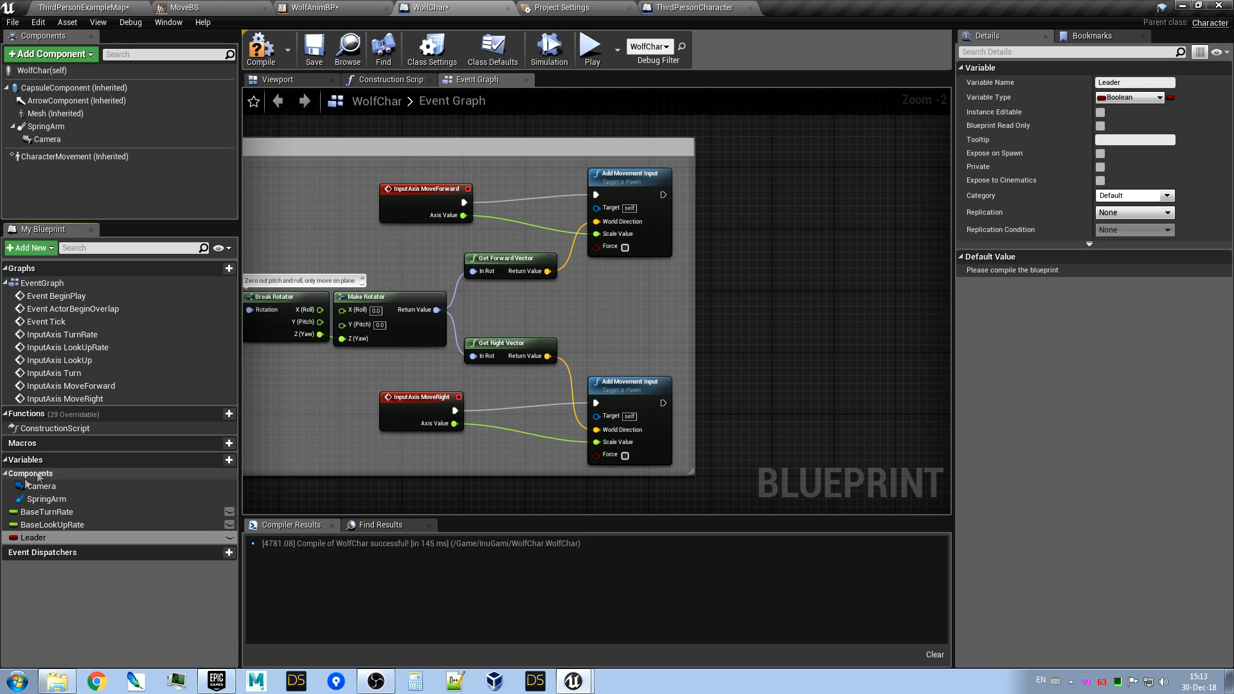
click(230, 538)
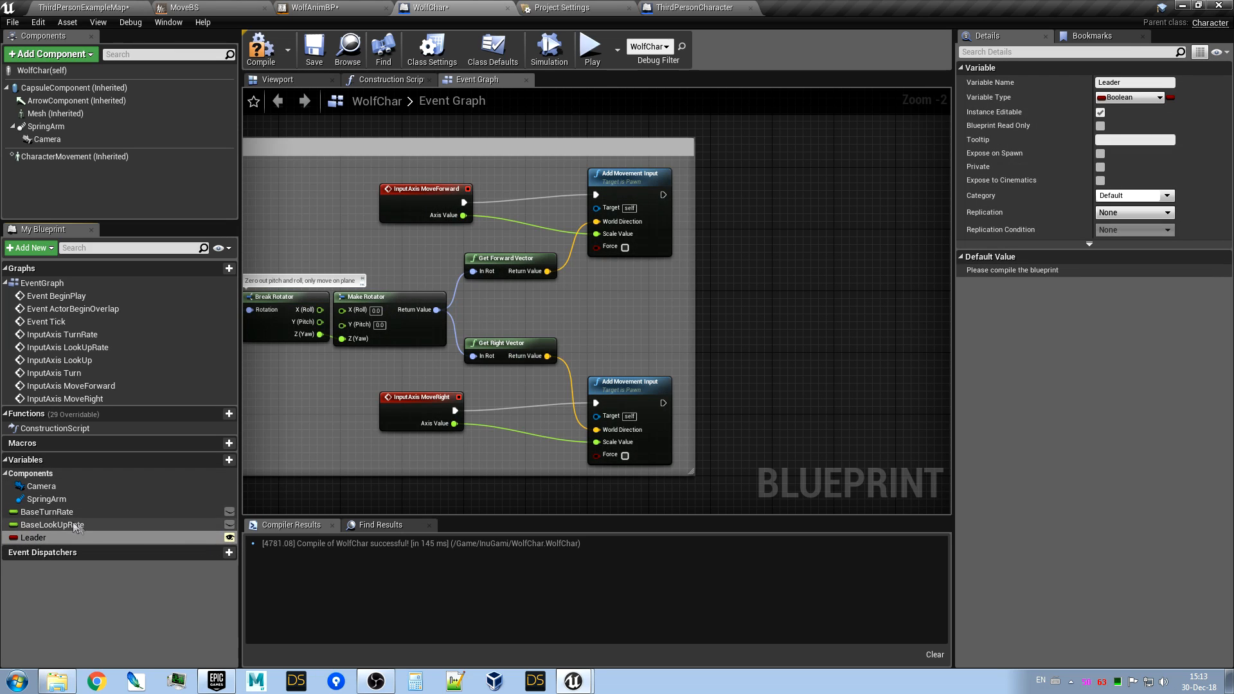
Change the Leader variable's type to an Actor object reference, and compile and save WolfChar.
click(14, 538)
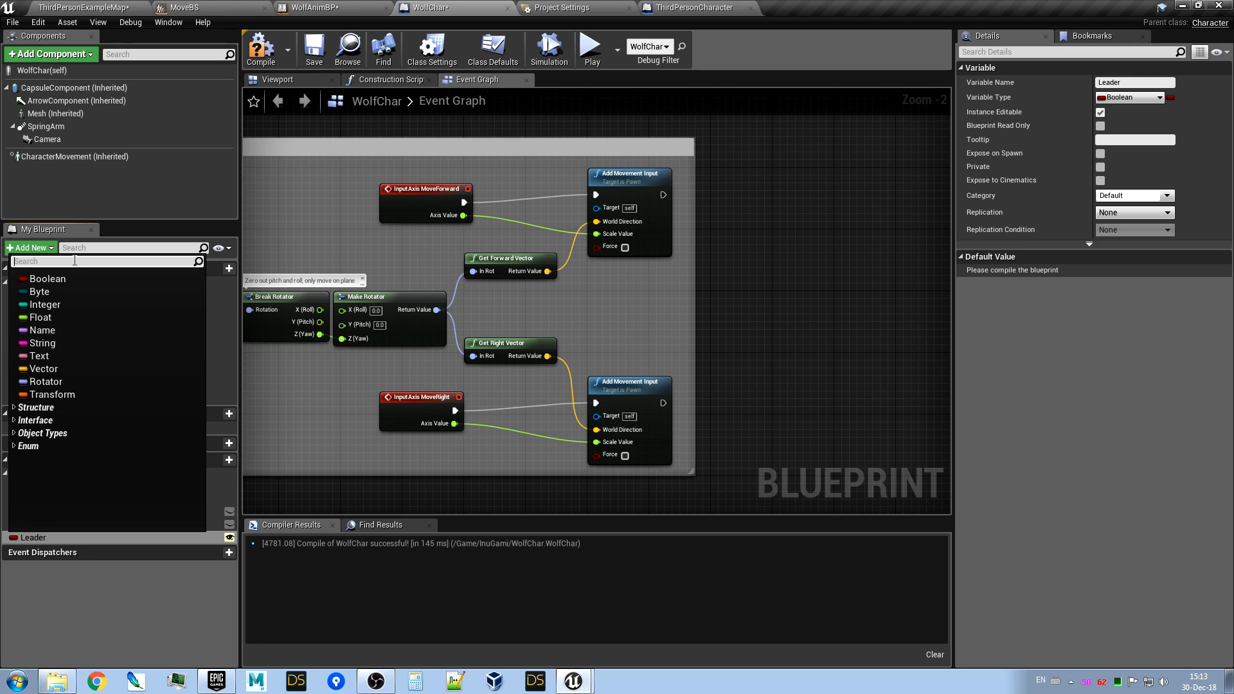
text(aactor)
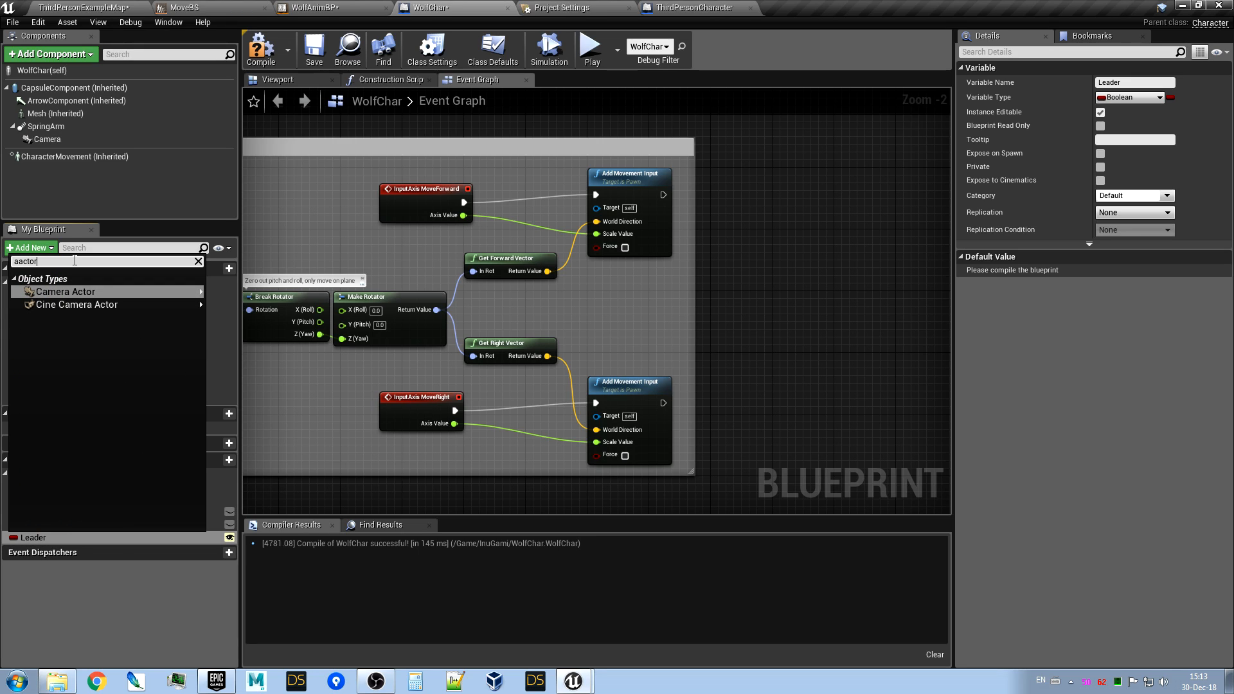
text(o)
key(BackSpace)
key(BackSpace)
key(BackSpace)
key(BackSpace)
key(BackSpace)
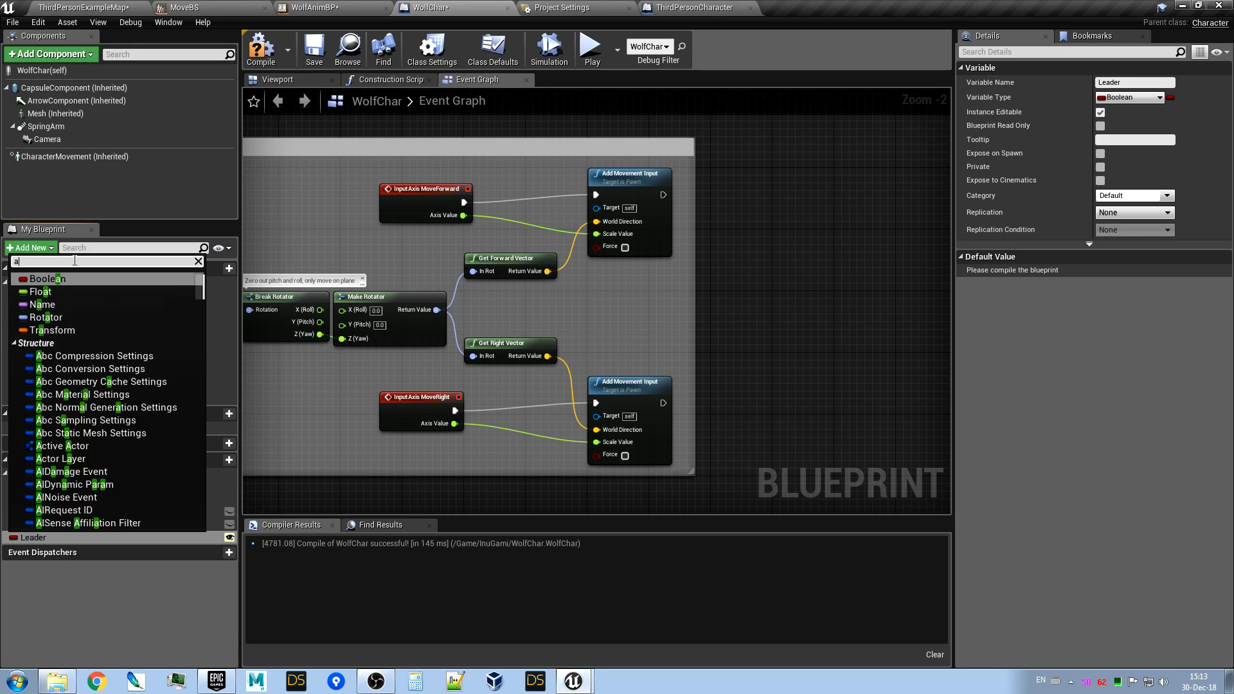
text(actor)
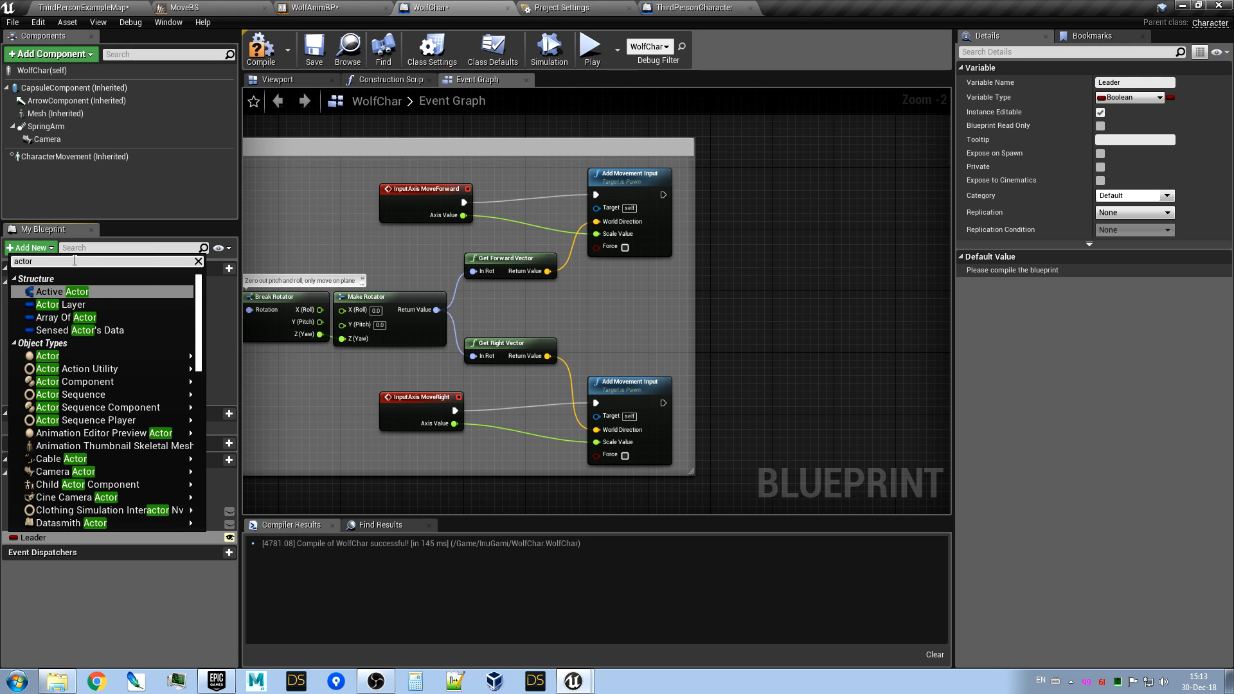
mouse_move(101, 360)
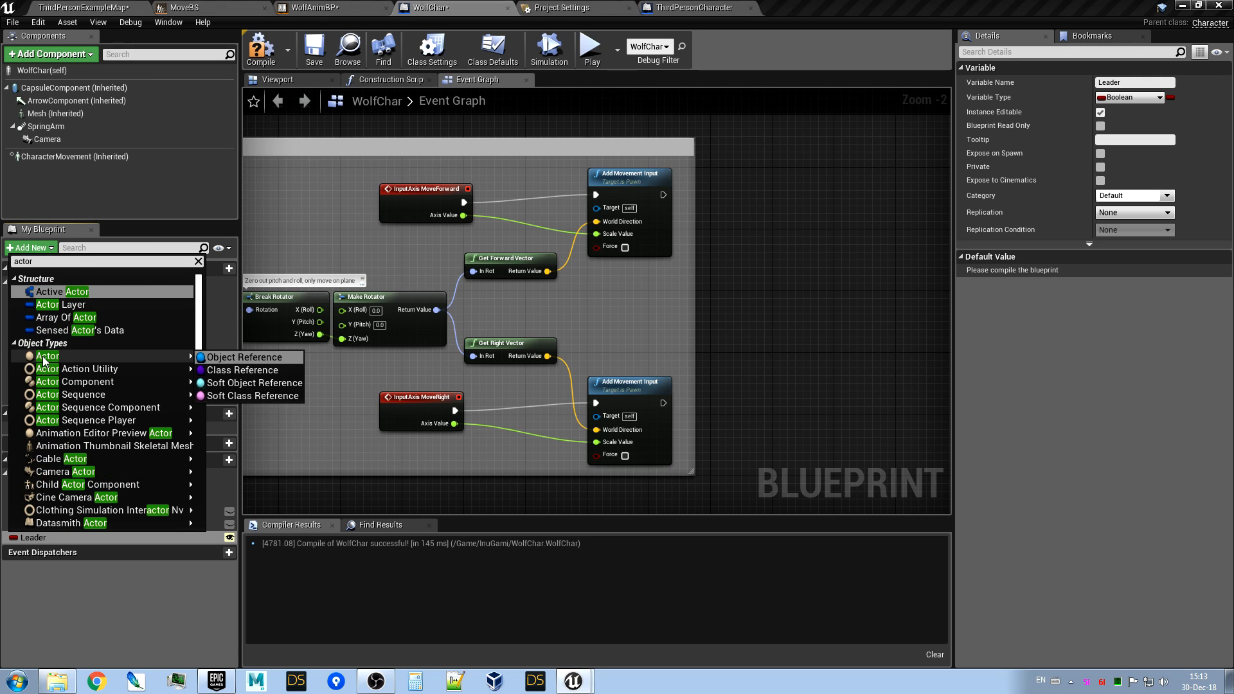
click(45, 357)
key(F7)
key(ctrl+s)
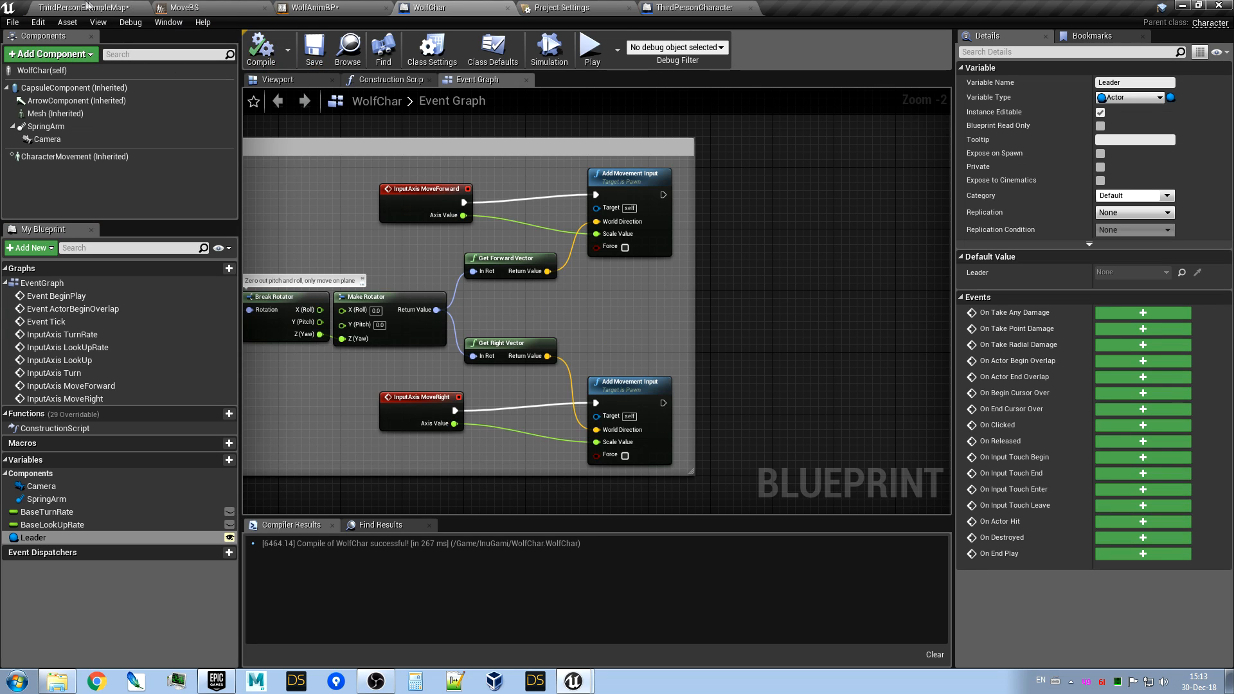
In ThirdPersonExampleMap, assign the original wolf as WolfChar2's Leader by picking it in the scene.
click(88, 5)
key(f)
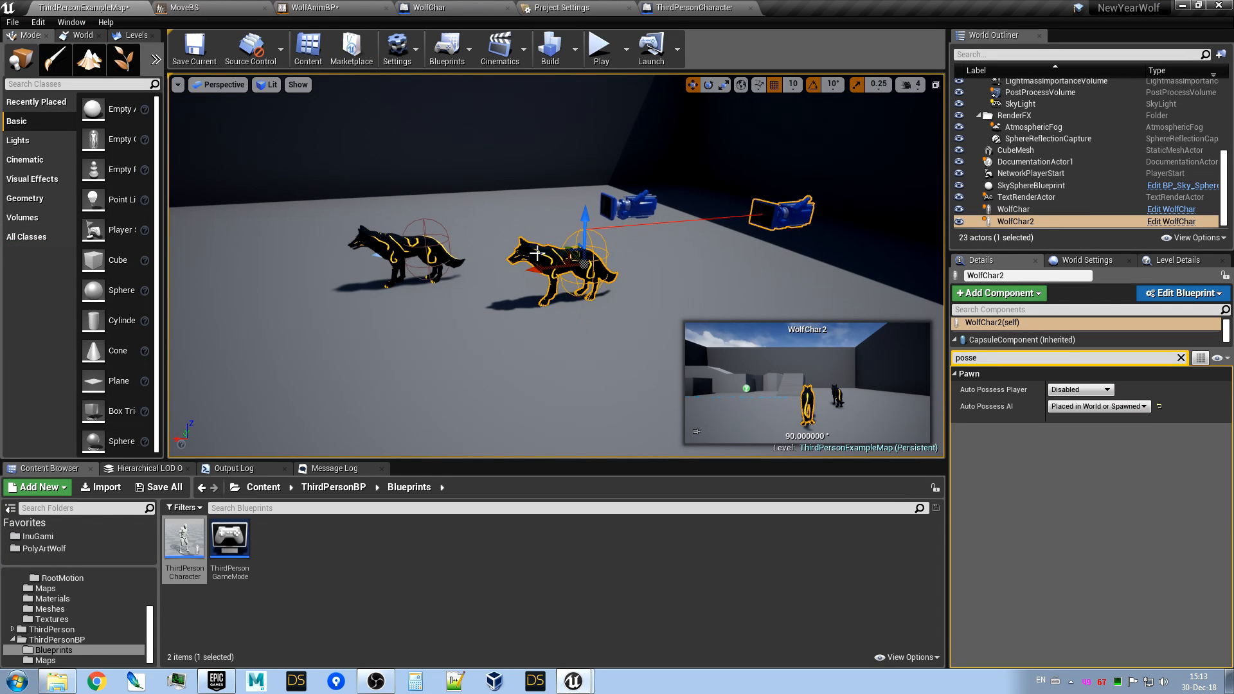
click(1180, 358)
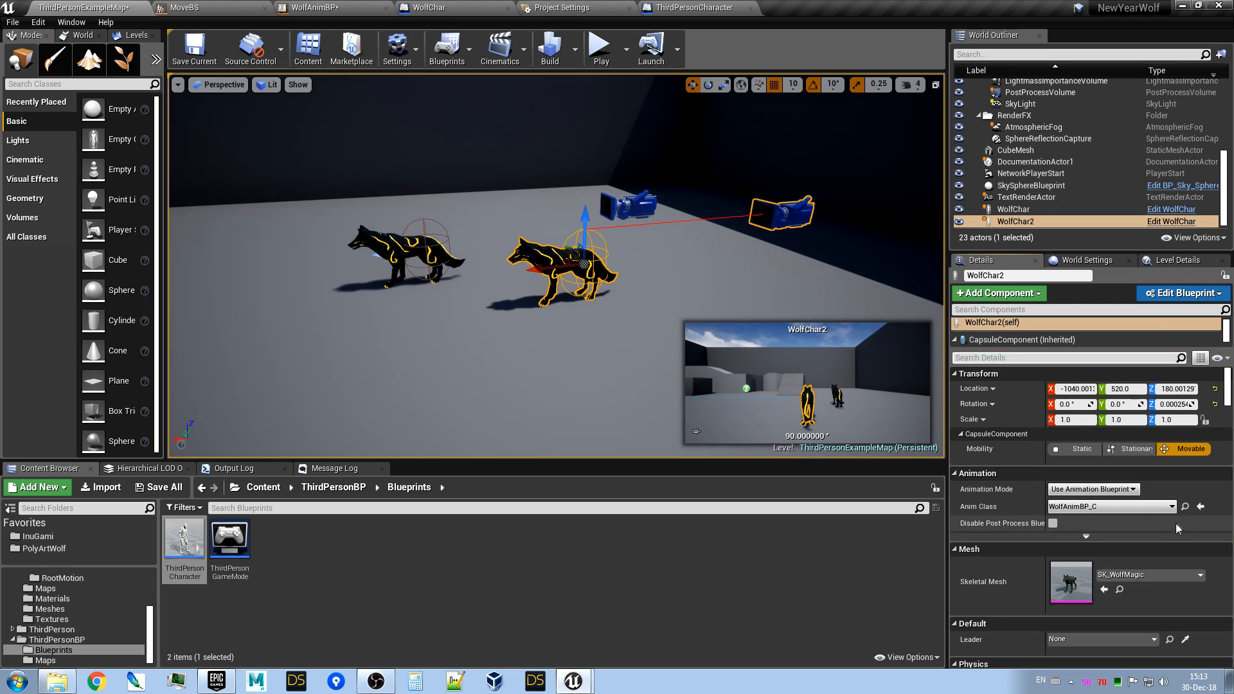
scroll(1166, 529, down, 2)
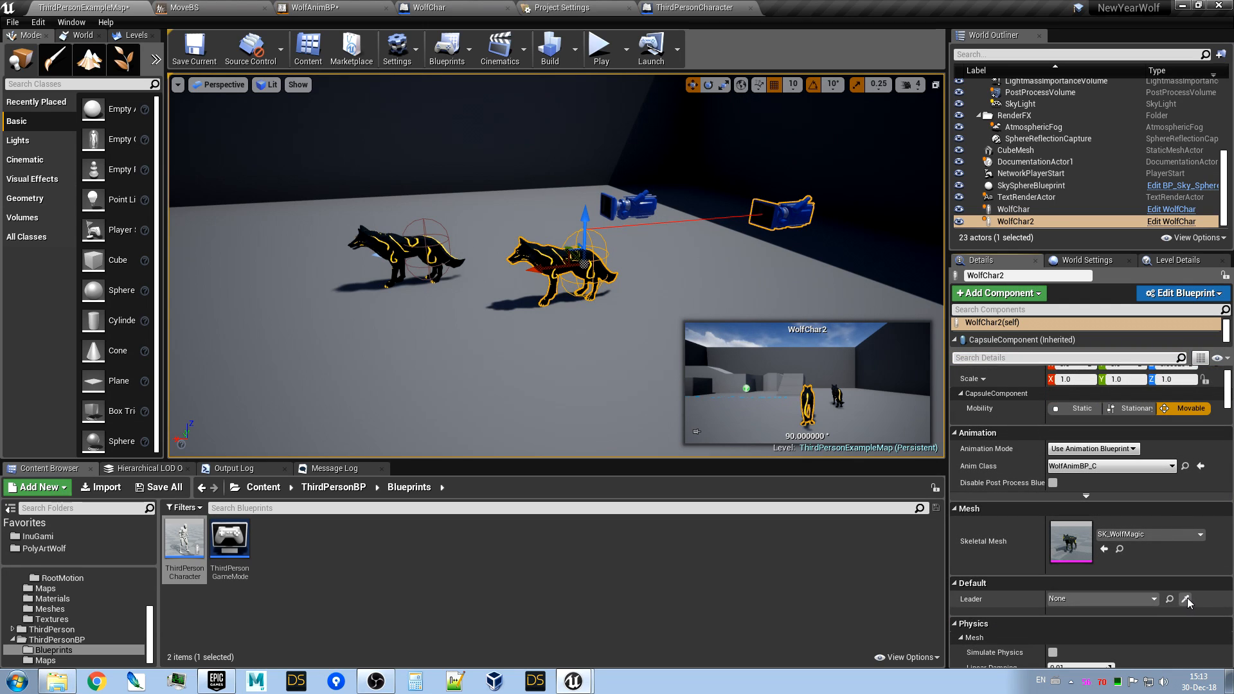
click(1185, 598)
click(417, 239)
Play-test the level by running the controlled wolf around the second one, and end the preview.
right_drag(417, 240, 199, 263)
key(d)
click(599, 48)
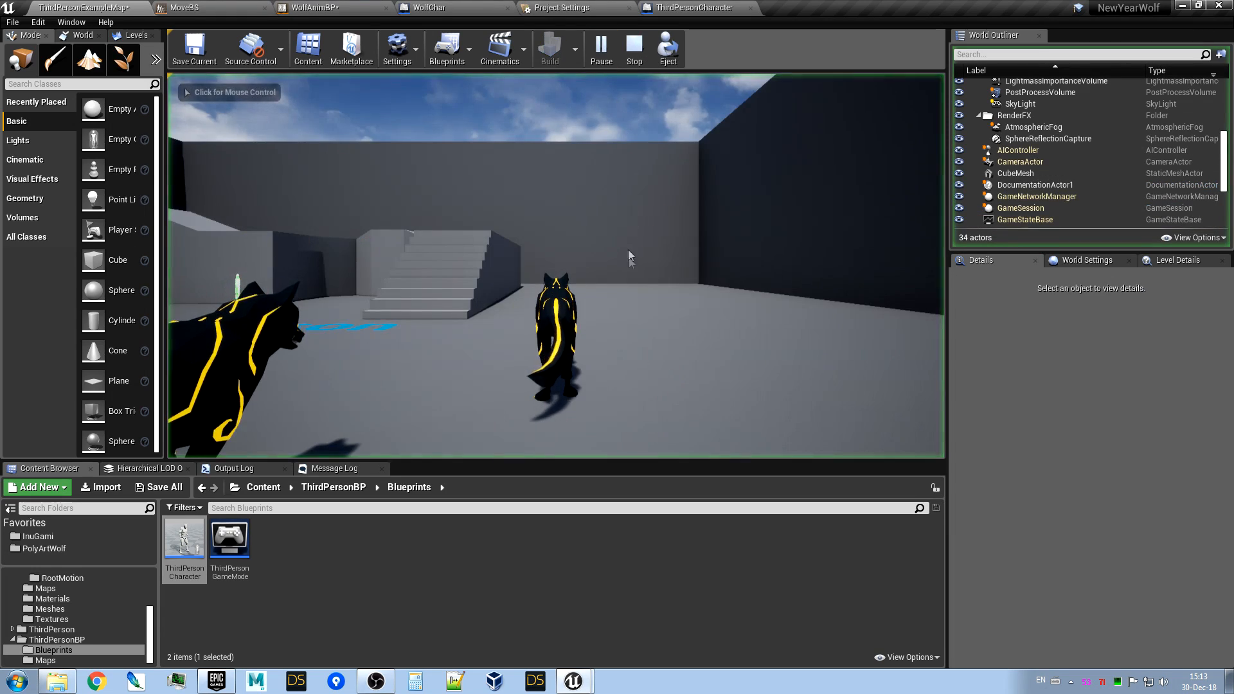
key(d)
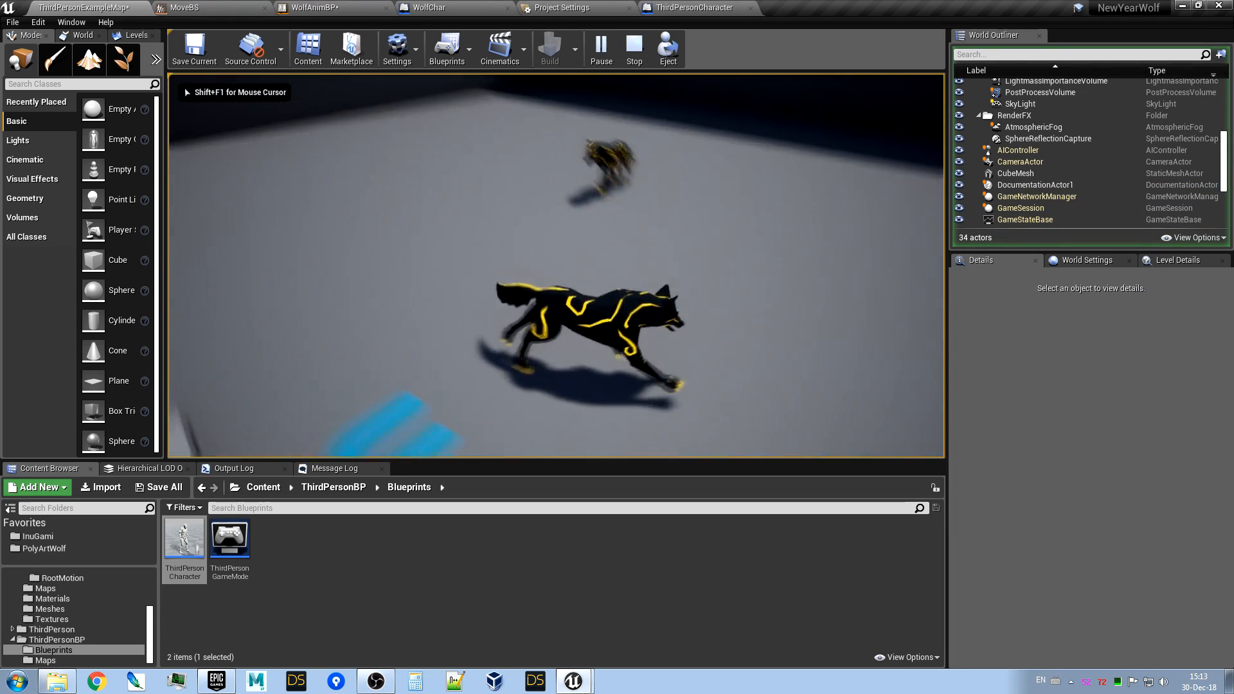
key(w)
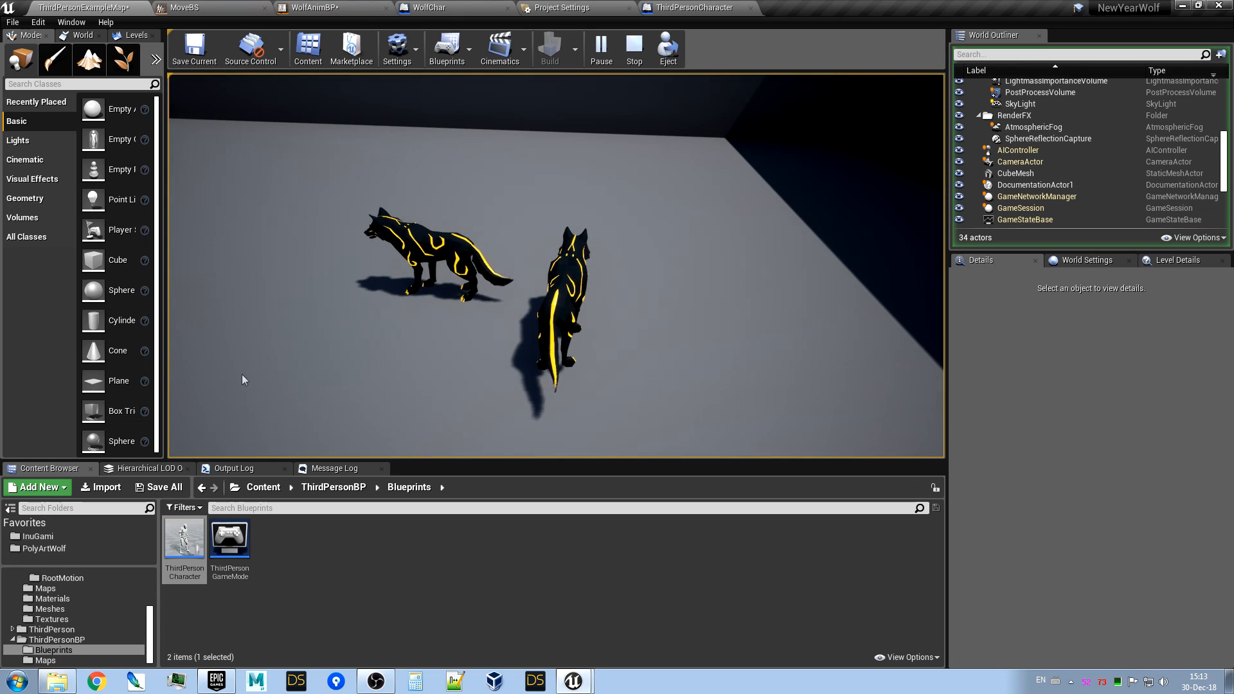
key(Escape)
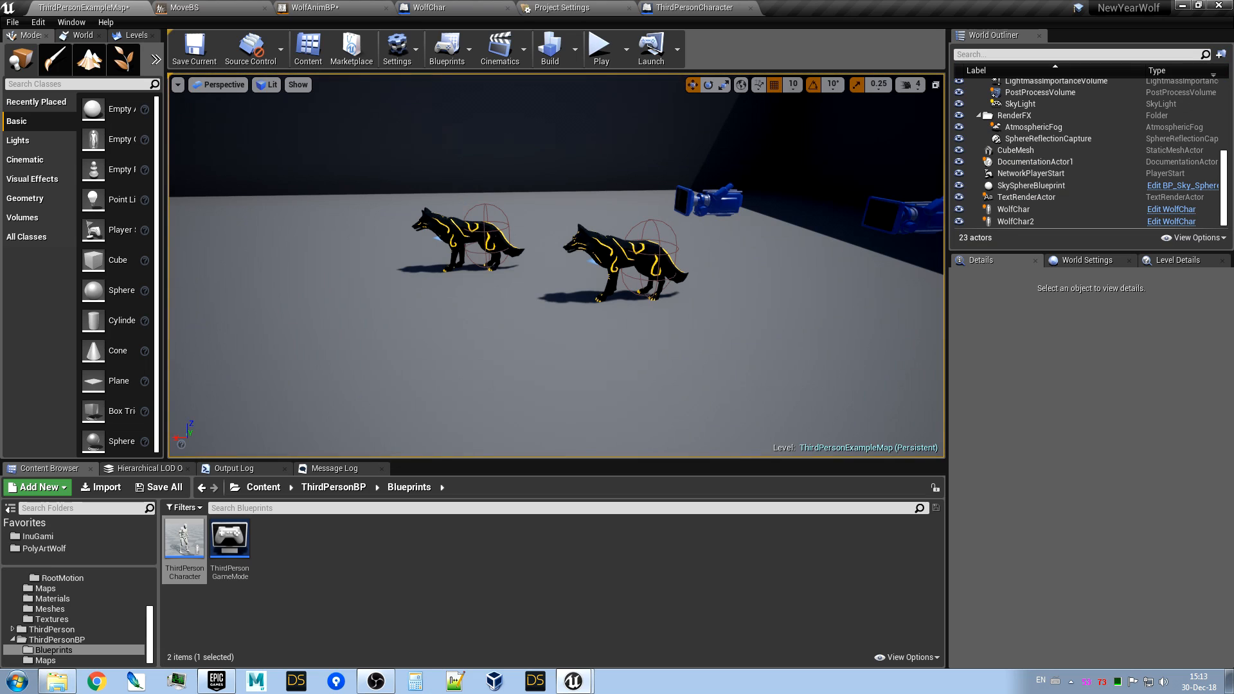
Locate the wolf's blueprint asset in the InuGami content folder.
click(481, 228)
key(ctrl+b)
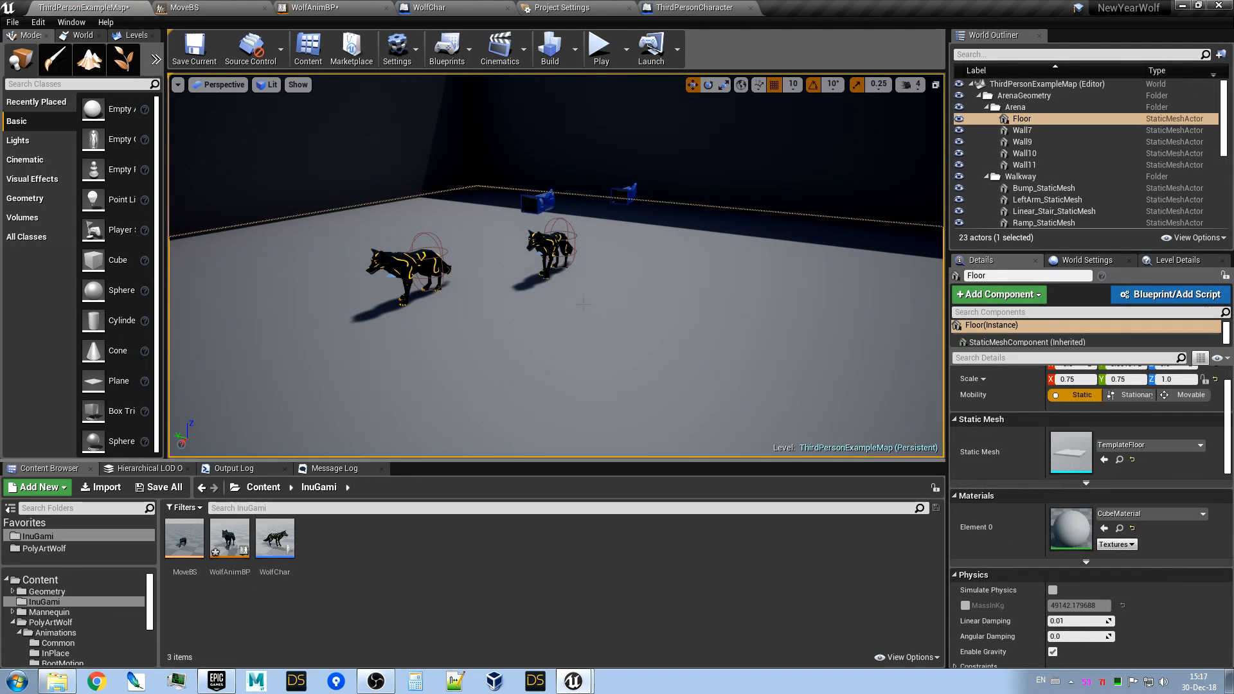
key(d)
right_drag(584, 305, 411, 321)
key(w)
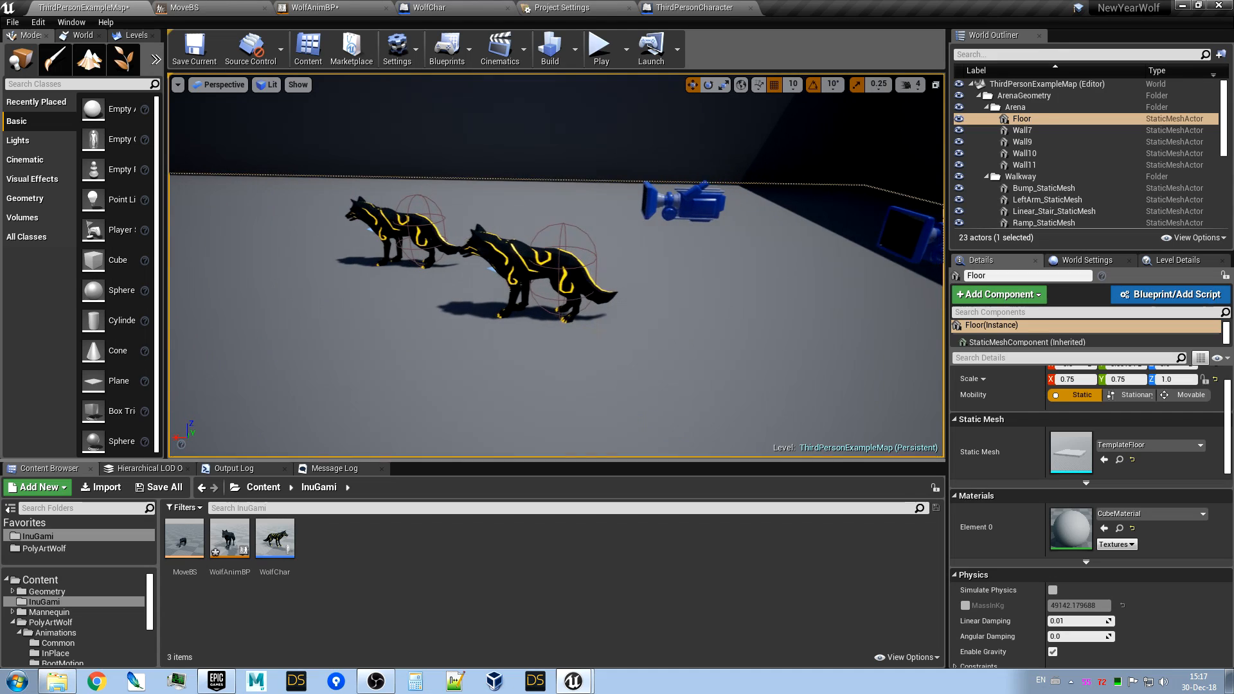
Create a blueprint class in the InuGami folder with DetourCrowdAIController as its parent, and name it WolfAI.
right_click(345, 554)
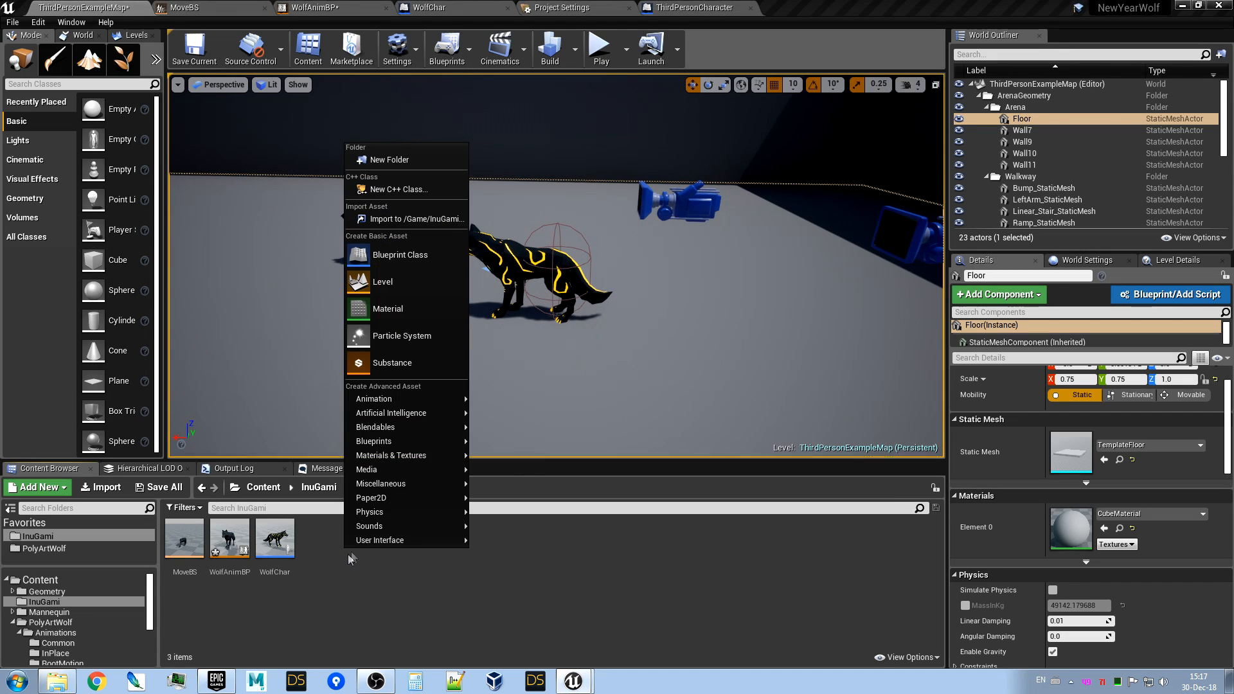
click(432, 256)
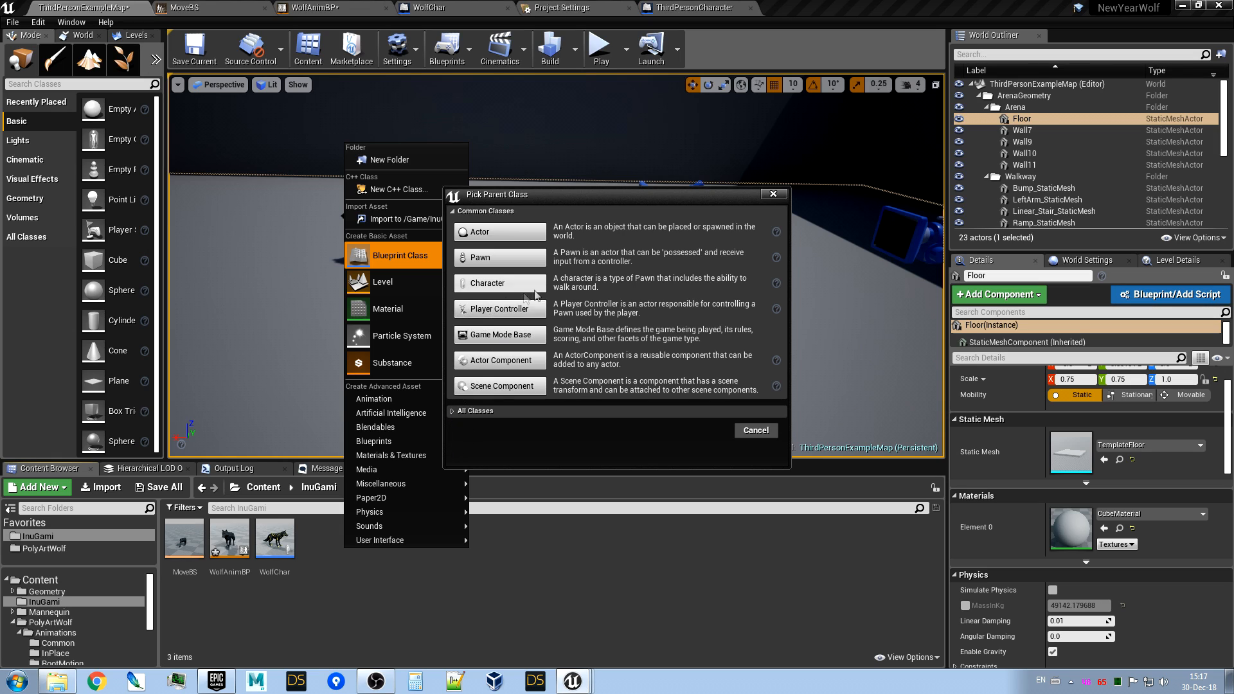
click(451, 410)
drag(588, 198, 584, 106)
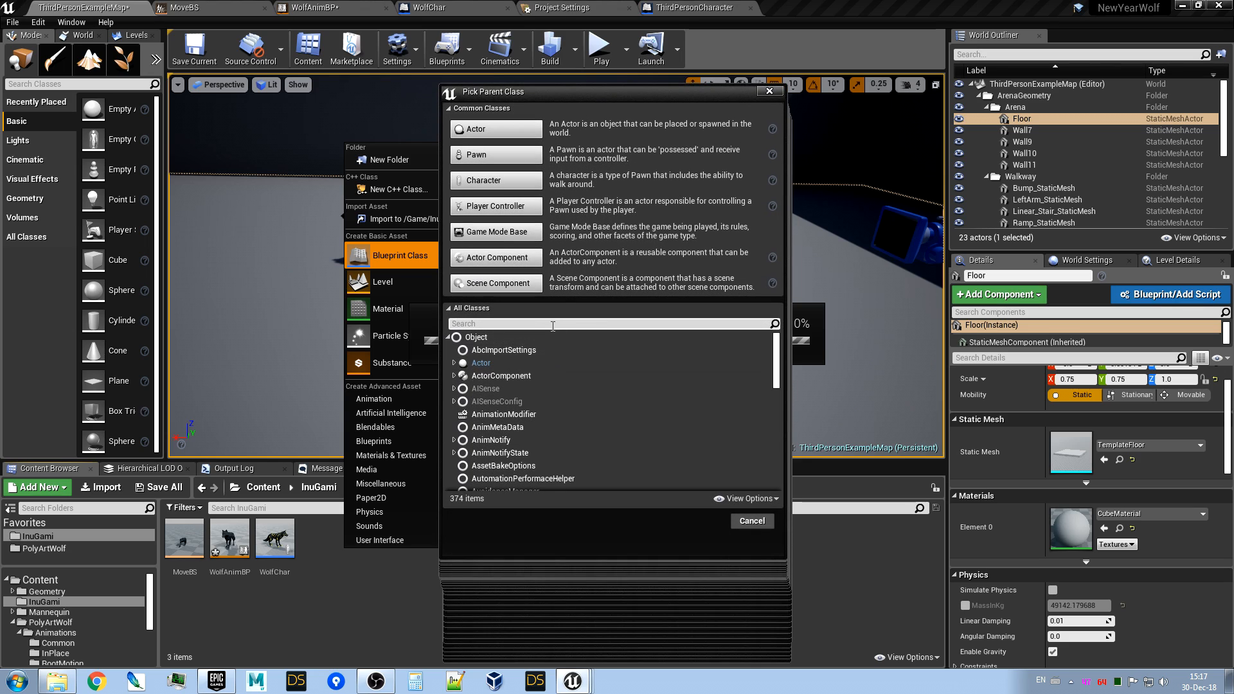
text(de)
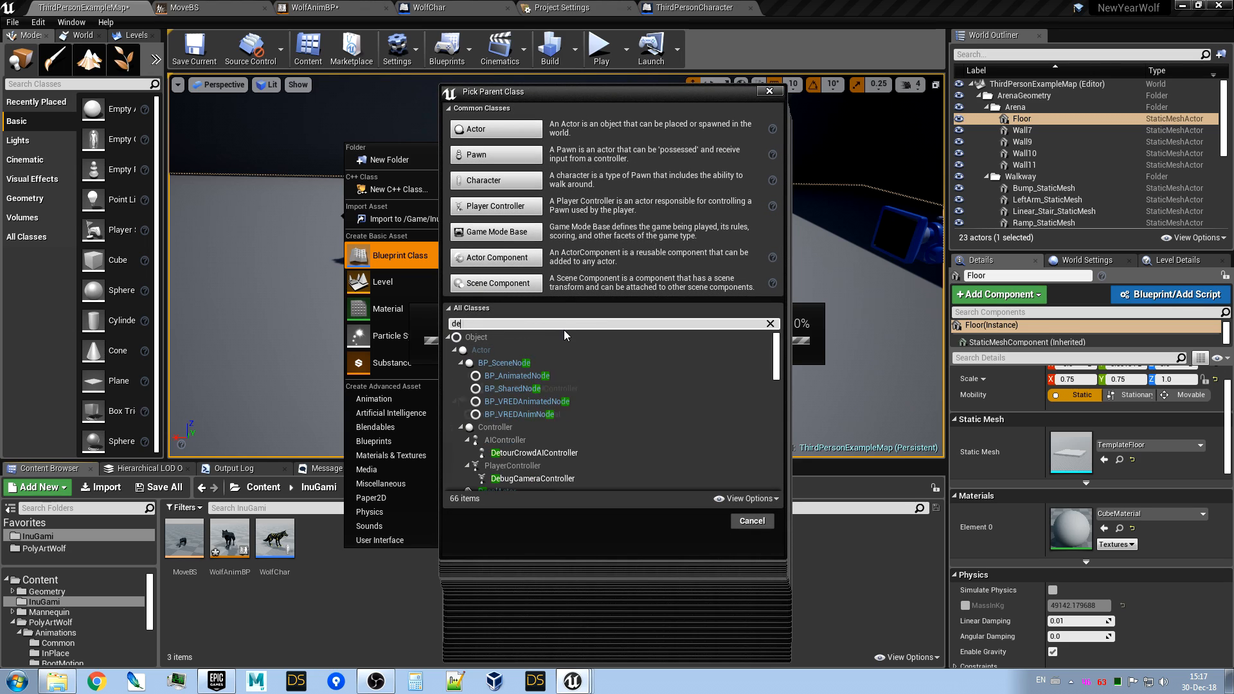
text(tour)
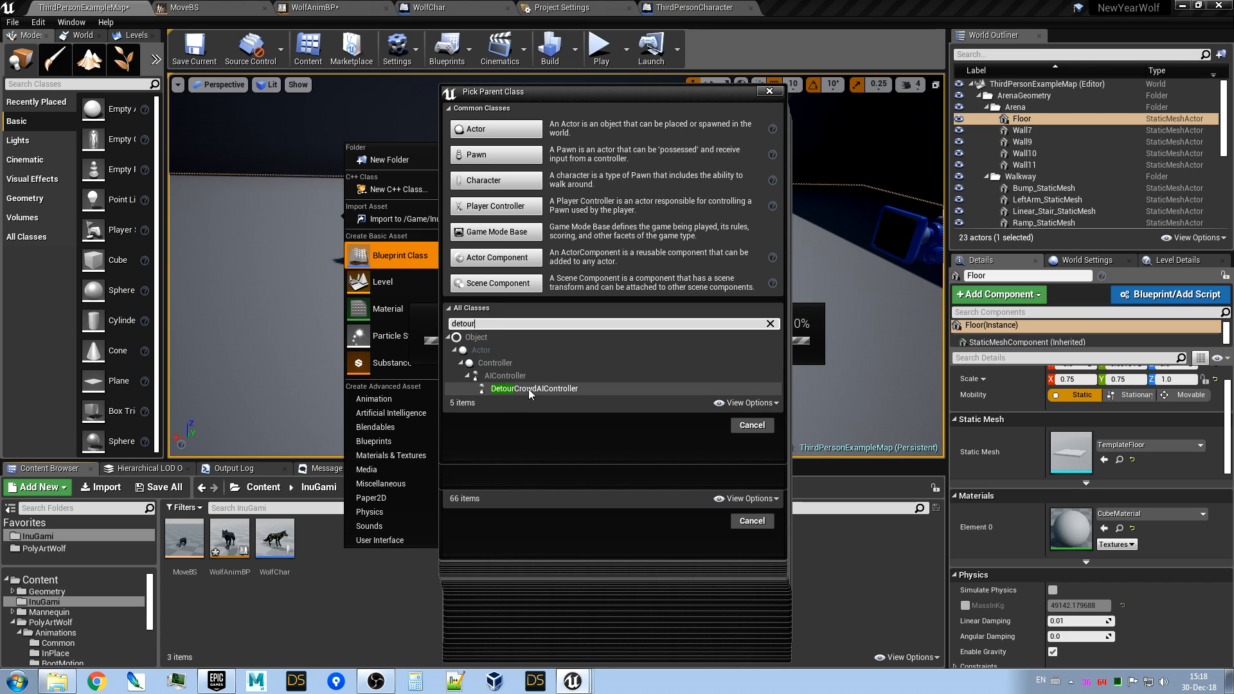
click(550, 388)
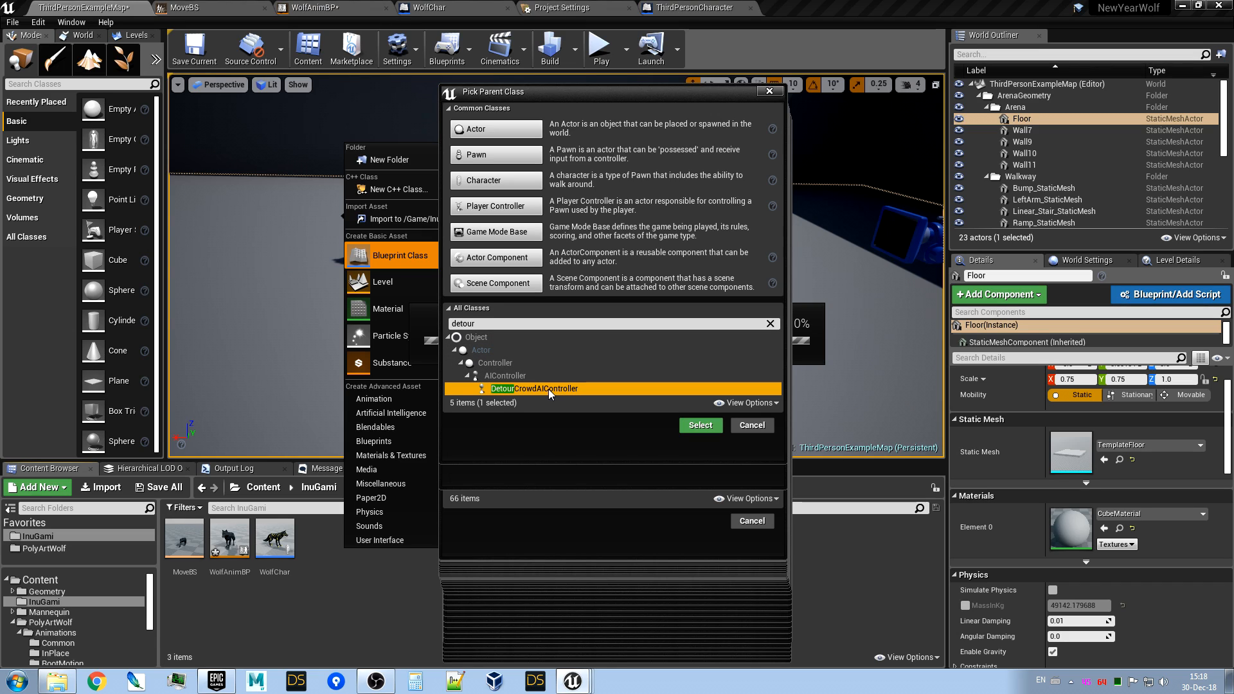
click(699, 426)
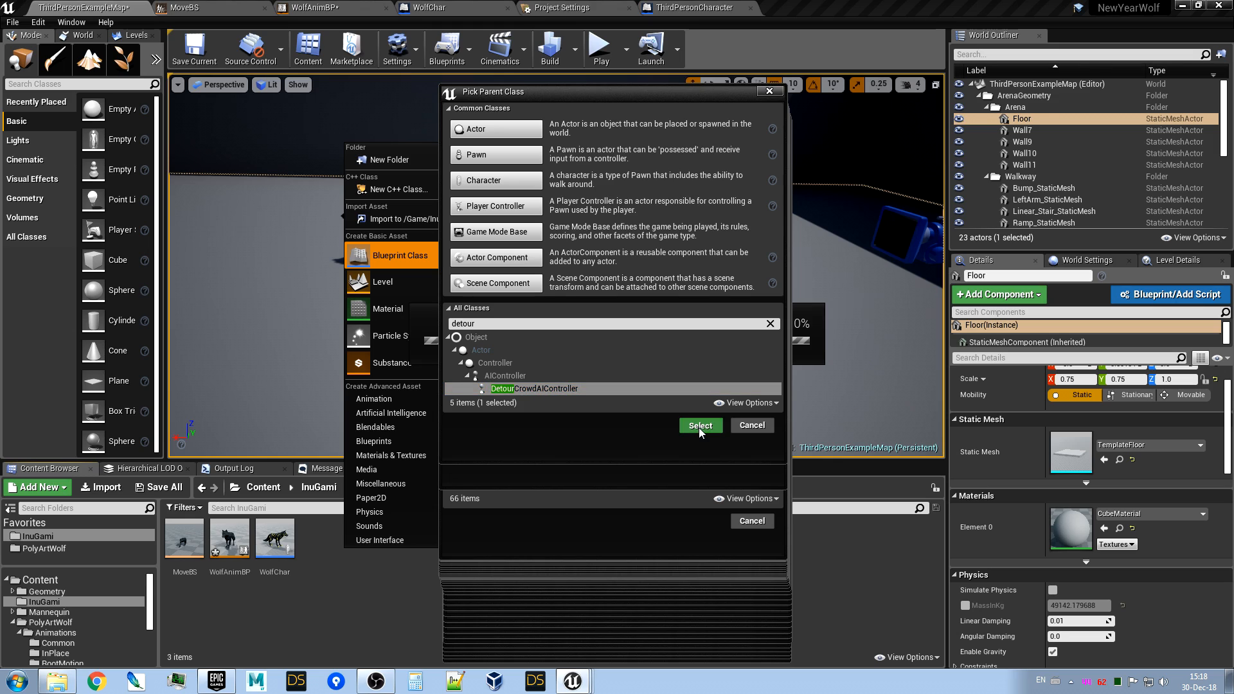
text(WolfAI)
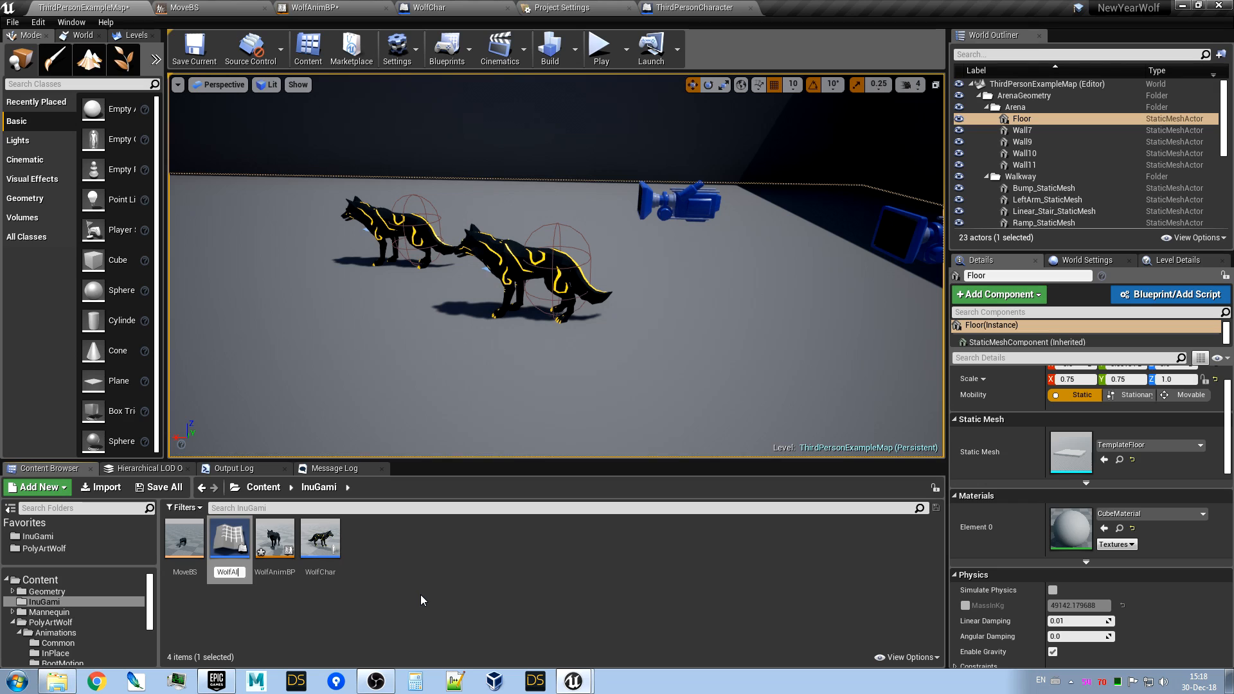
key(Return)
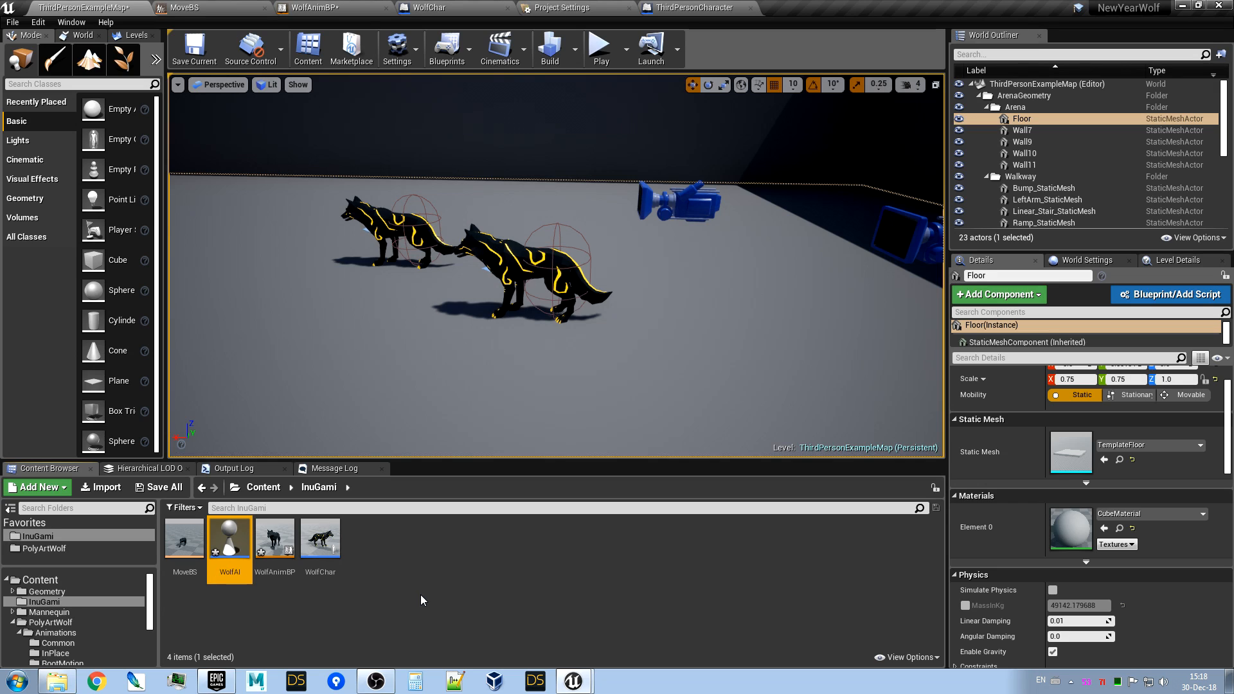
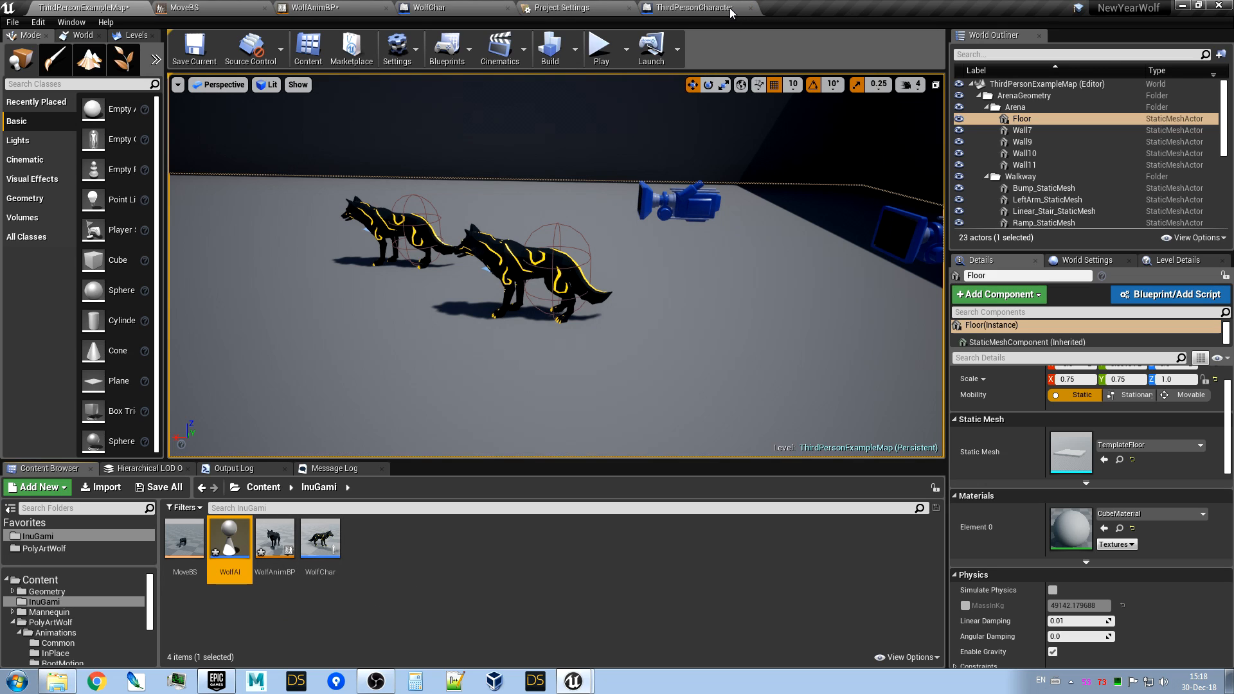
Set WolfChar's AI Controller Class to WolfAI, and compile and save the blueprint.
click(431, 8)
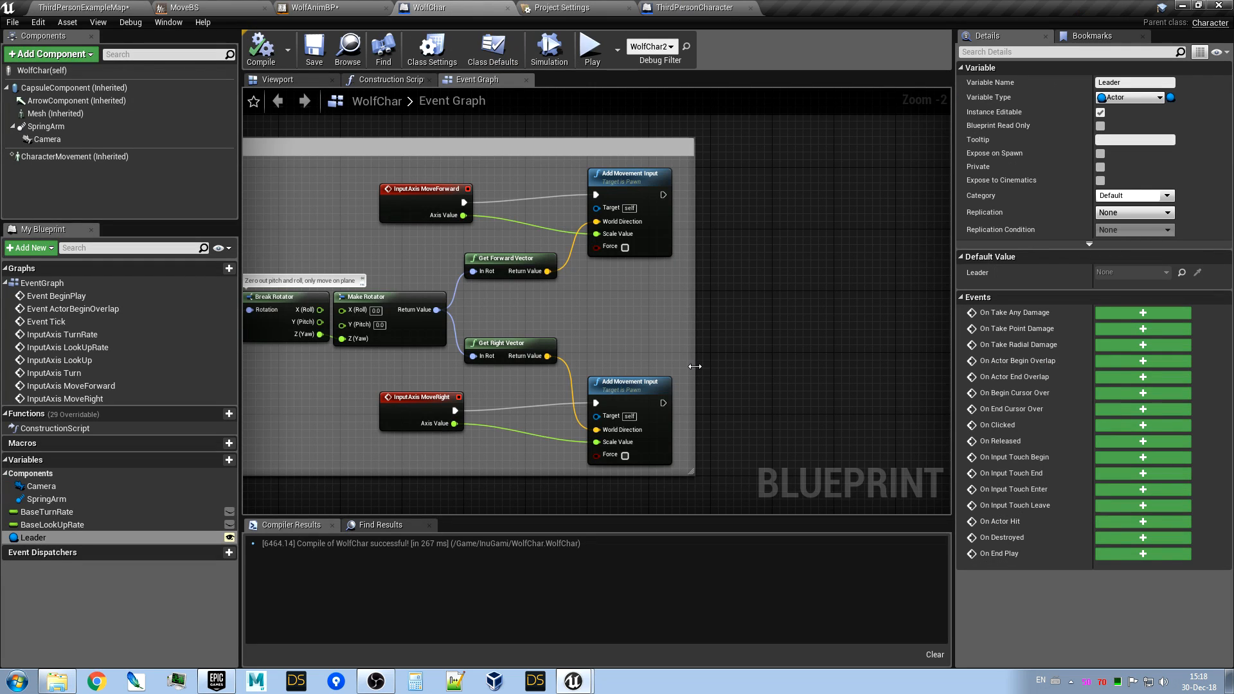
click(61, 71)
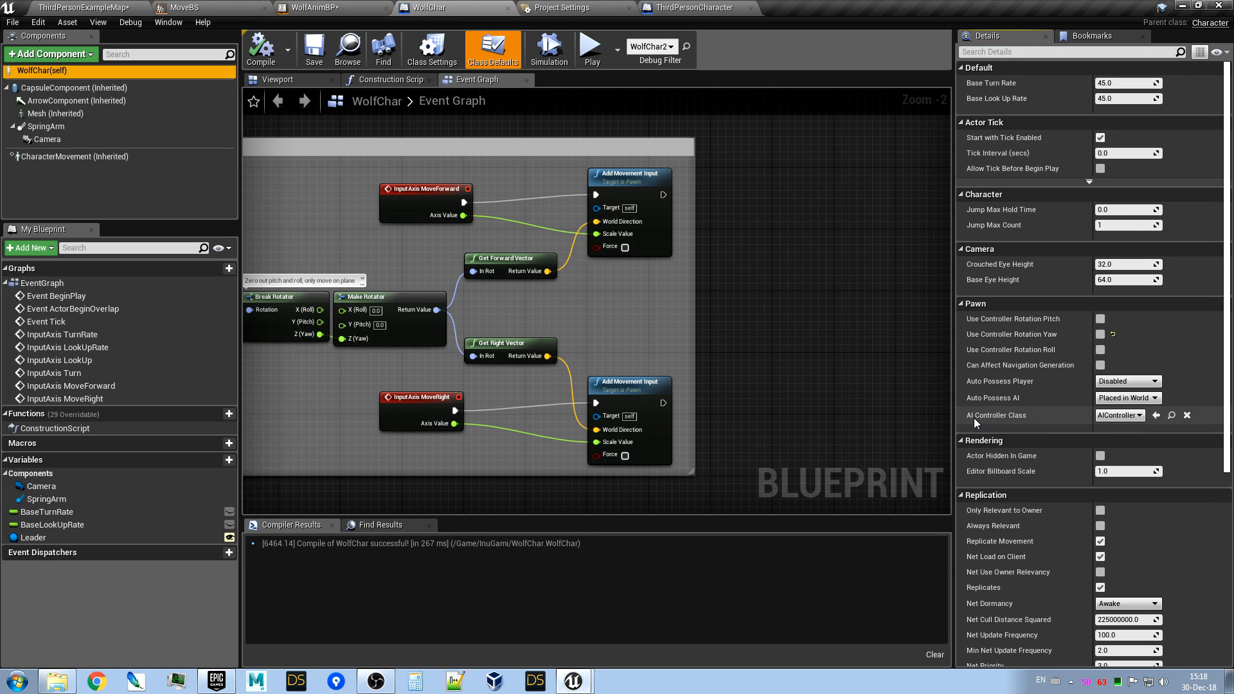
click(1116, 416)
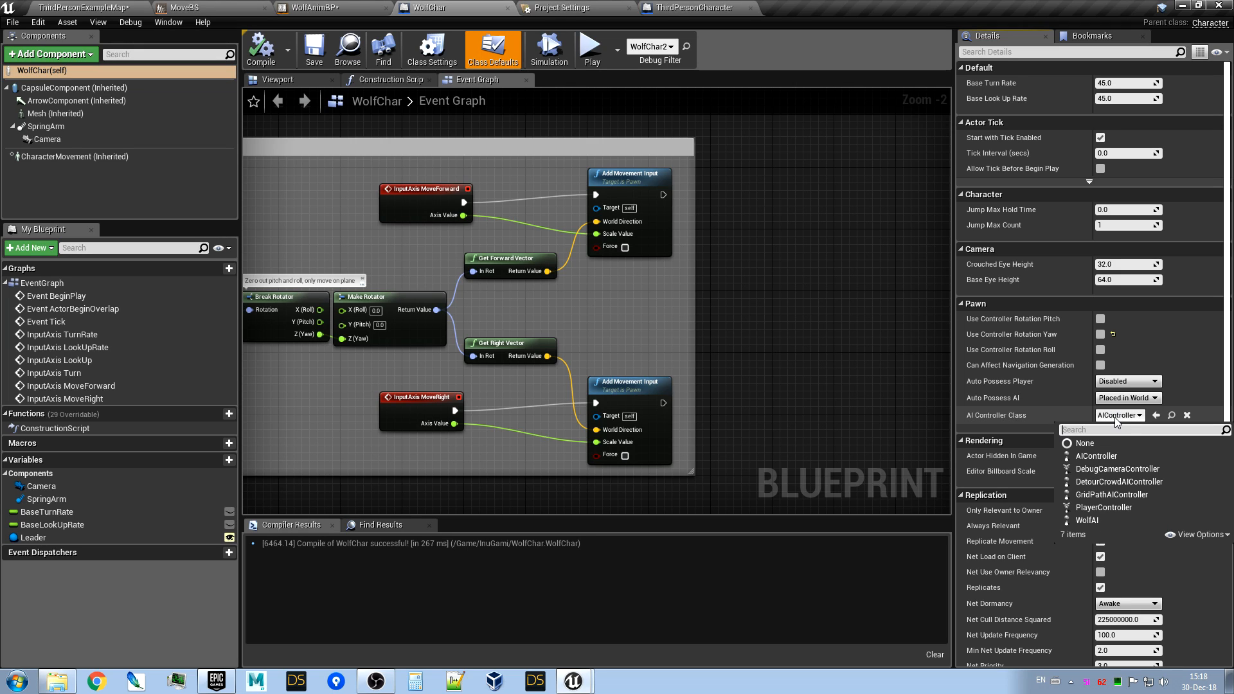
click(1089, 520)
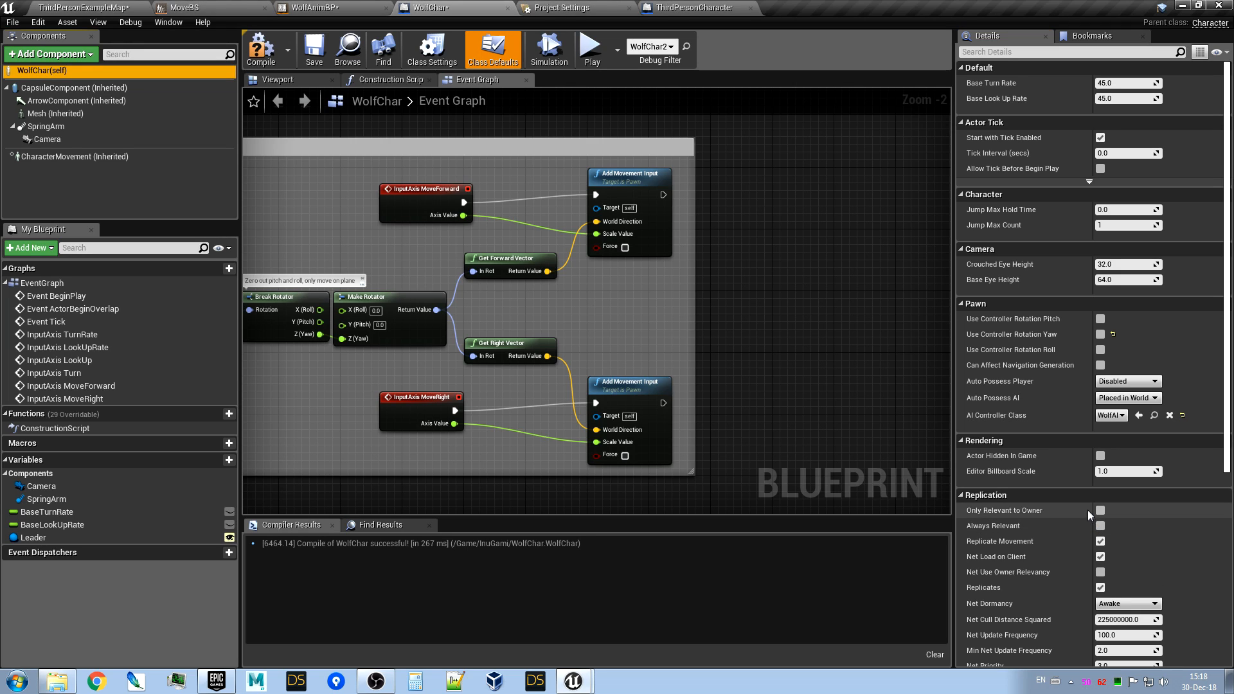
click(260, 48)
click(325, 55)
Create a behavior tree asset in the level's InuGami content folder and name it WolfBT.
click(104, 8)
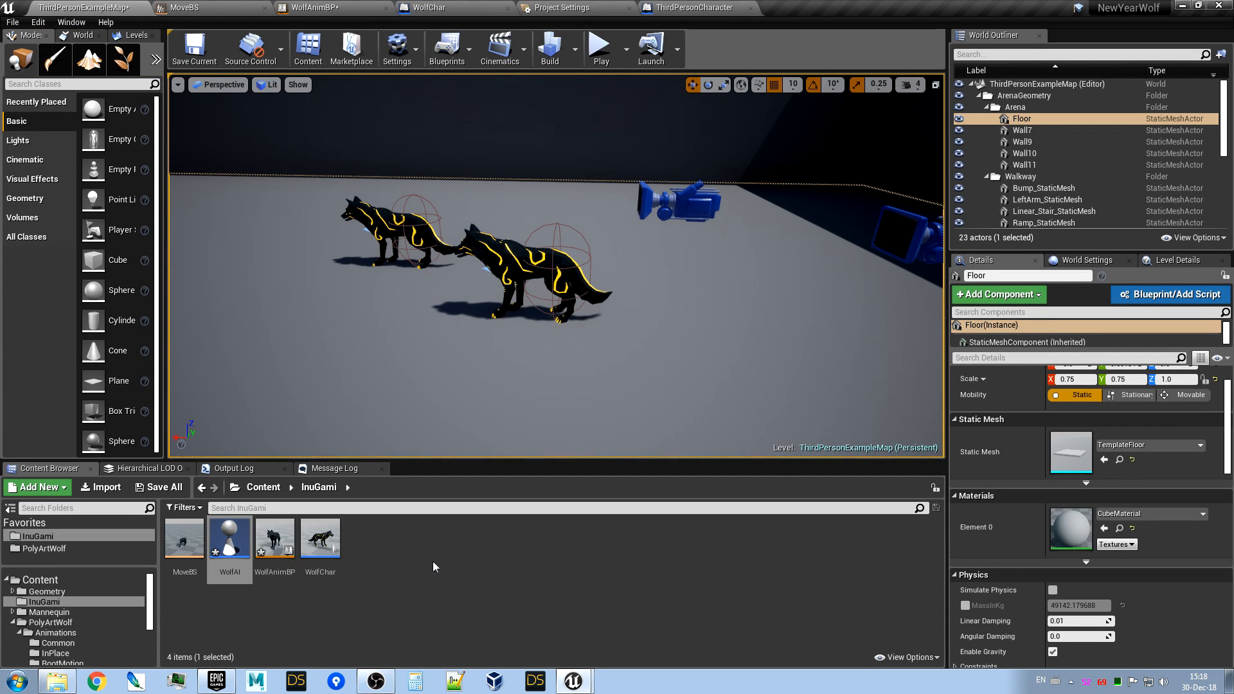
right_drag(550, 363, 505, 363)
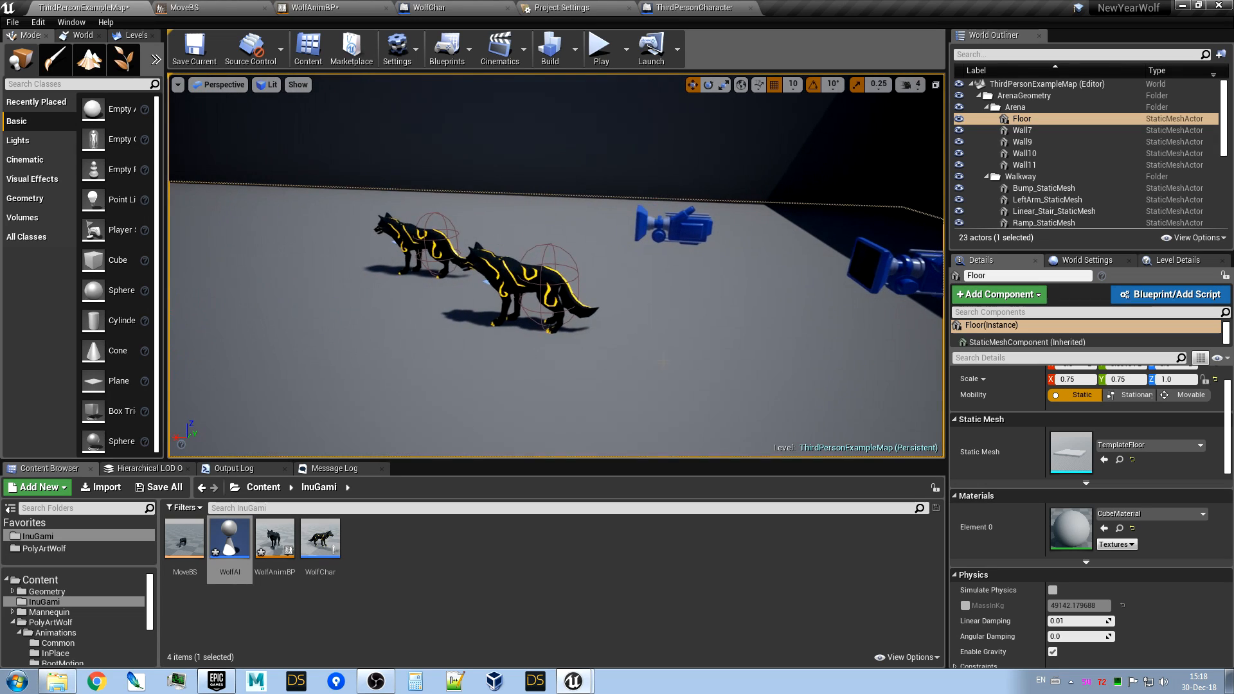
right_click(408, 540)
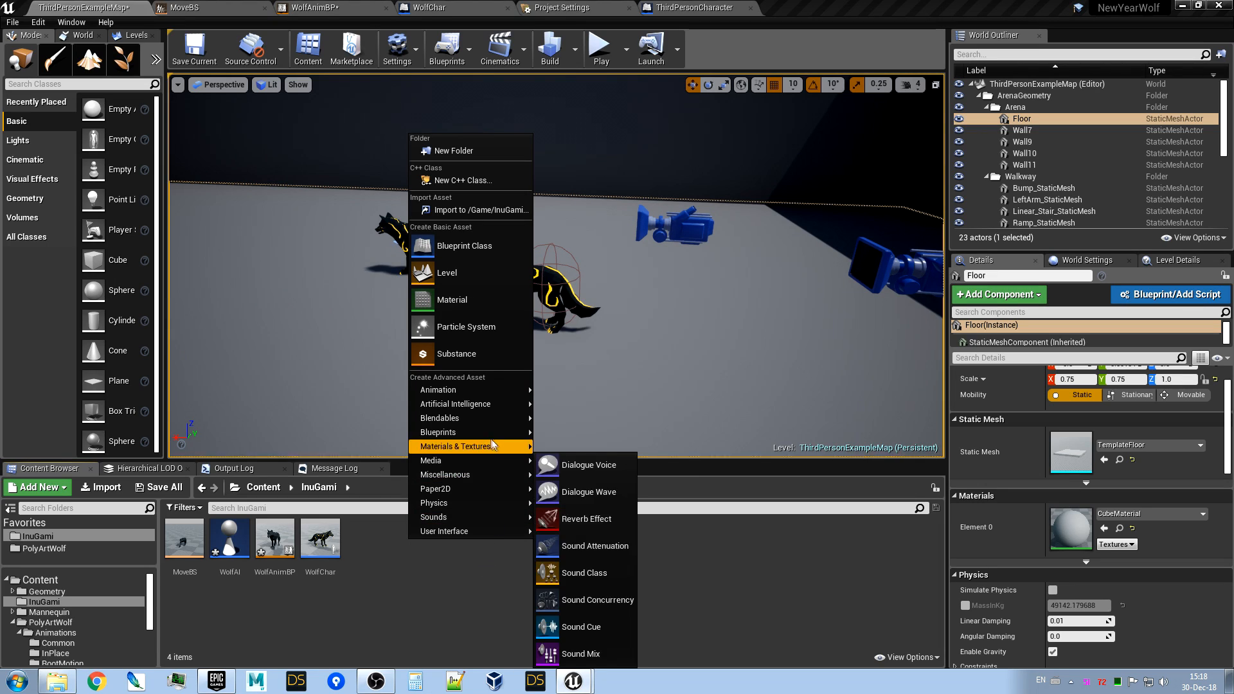
mouse_move(471, 417)
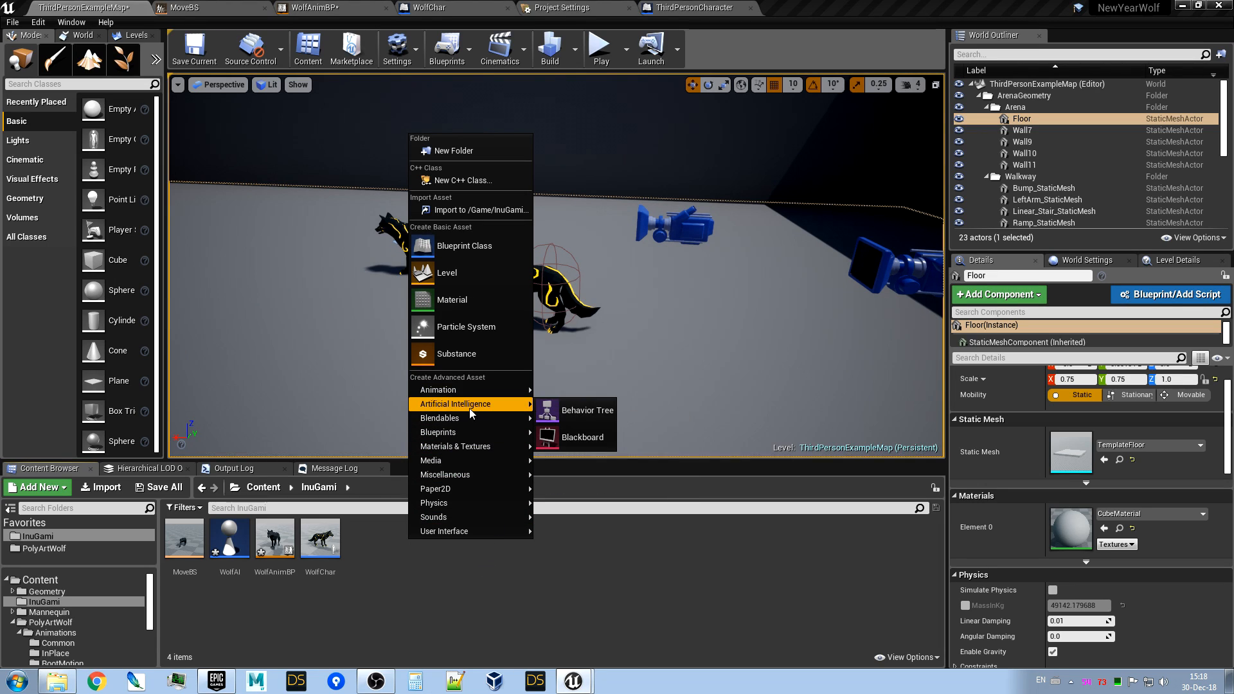
click(576, 410)
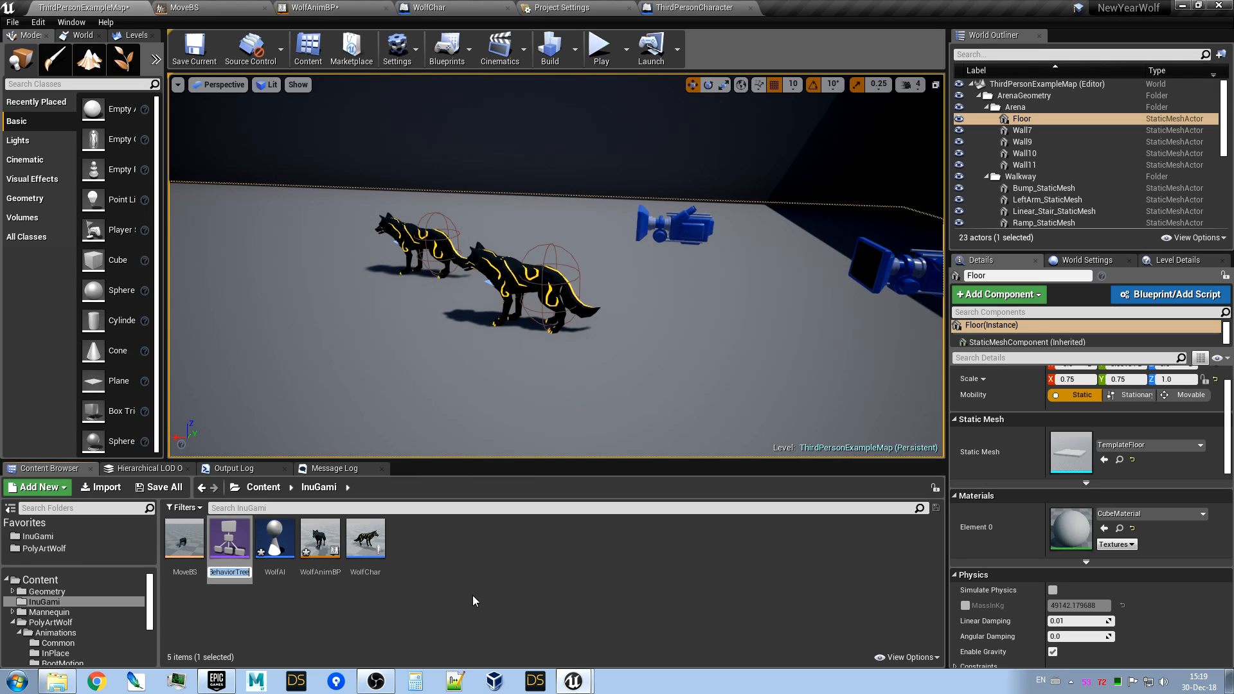
text(Wol)
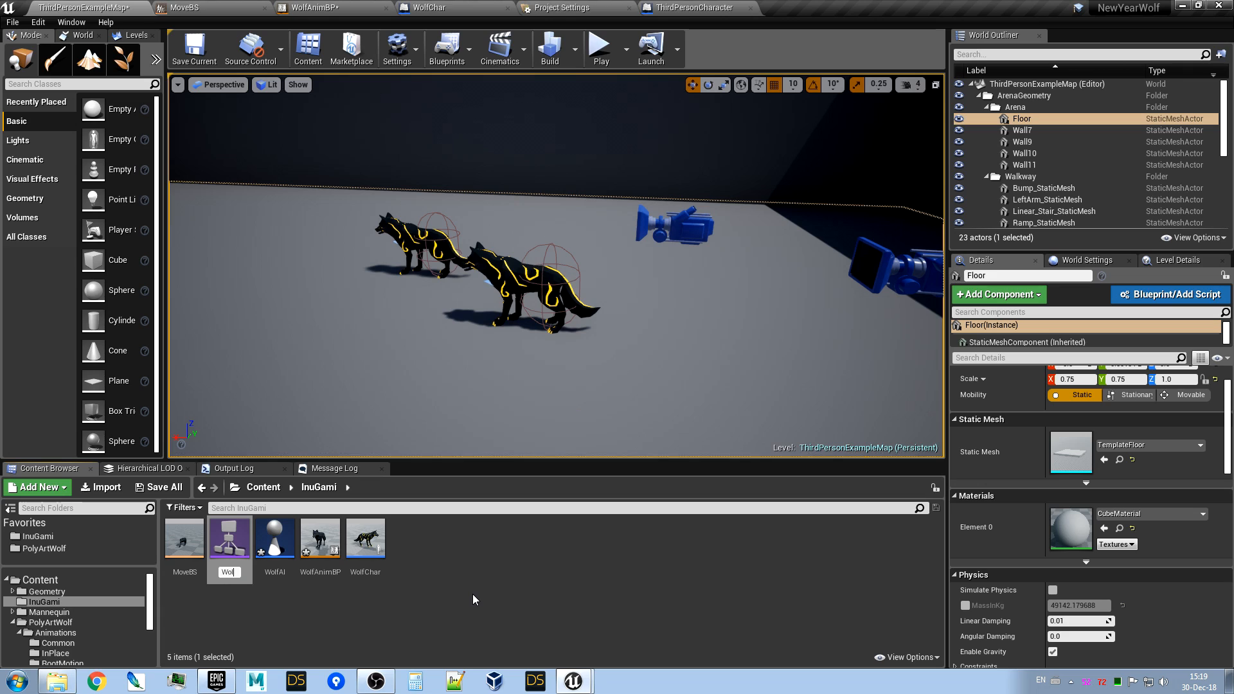
text(fBT)
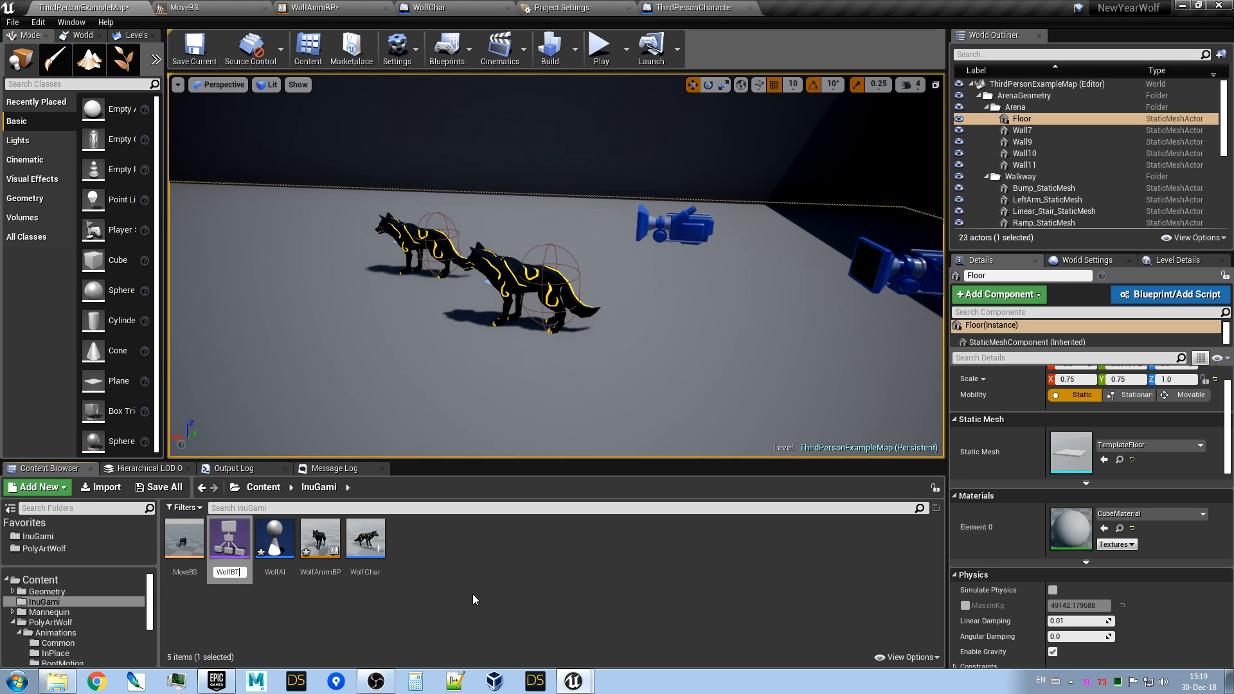
key(Return)
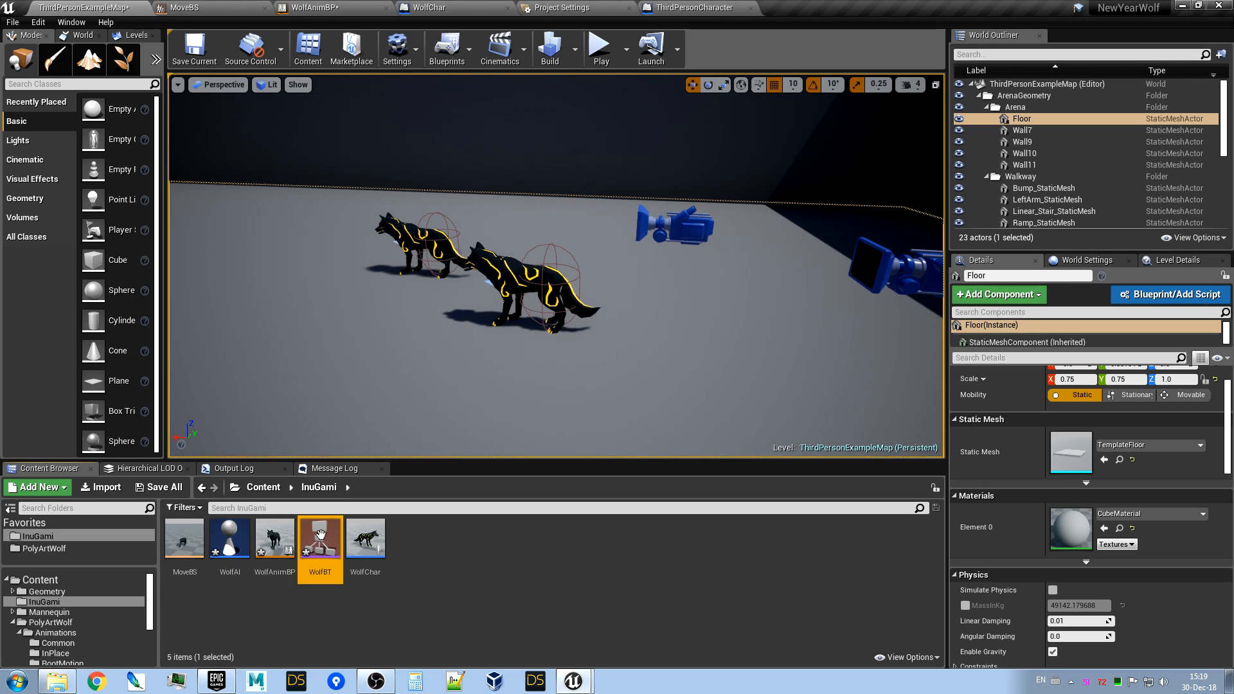
Open WolfBT and try to create a new blackboard asset for it in the InuGami folder under the name WolfBT.
double_click(323, 539)
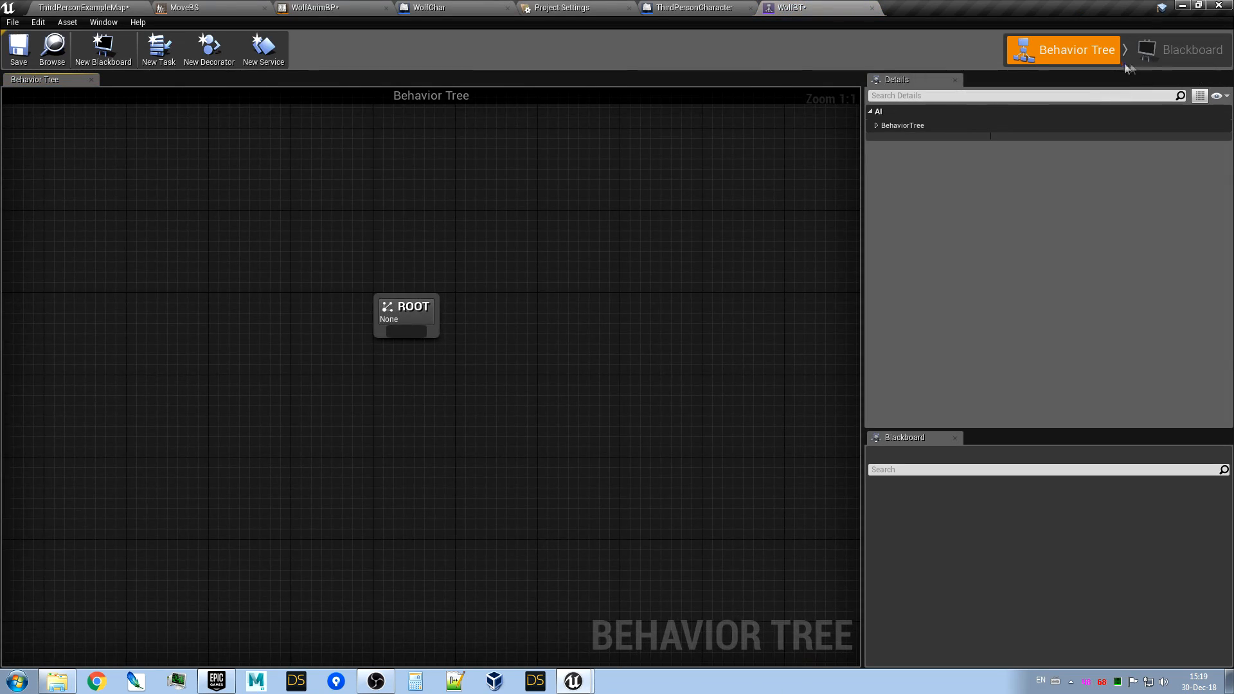
click(876, 125)
click(1111, 151)
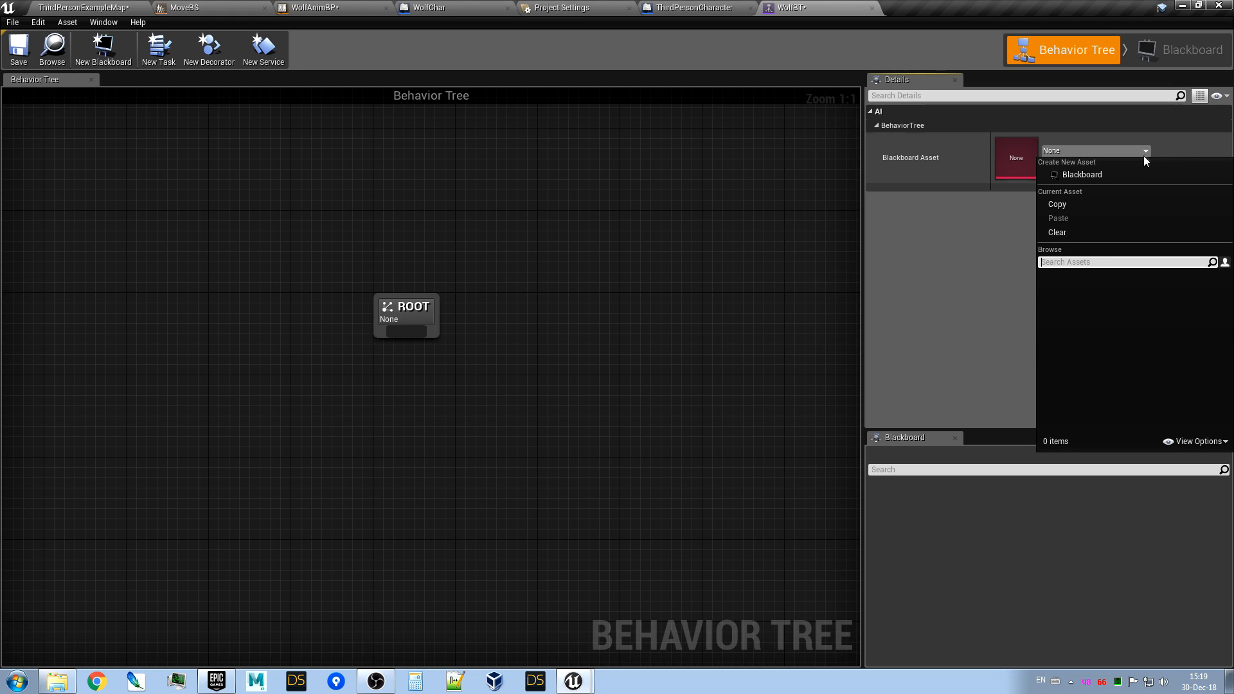
click(1092, 174)
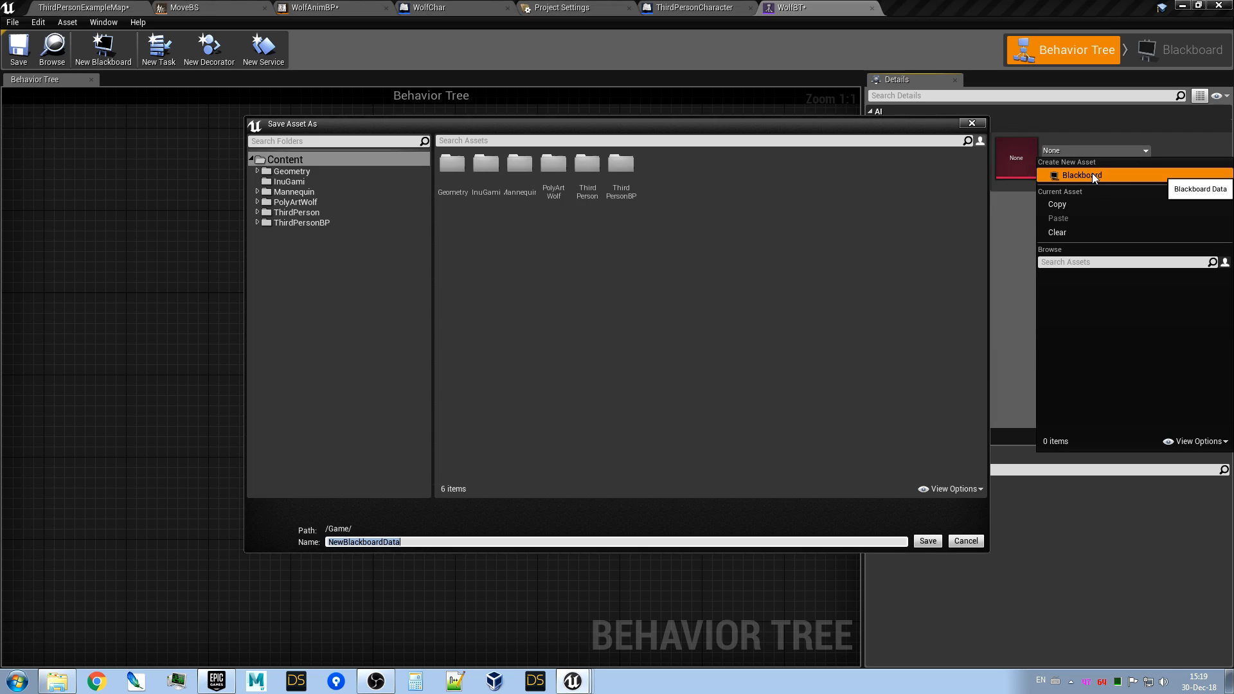
click(479, 172)
double_click(485, 168)
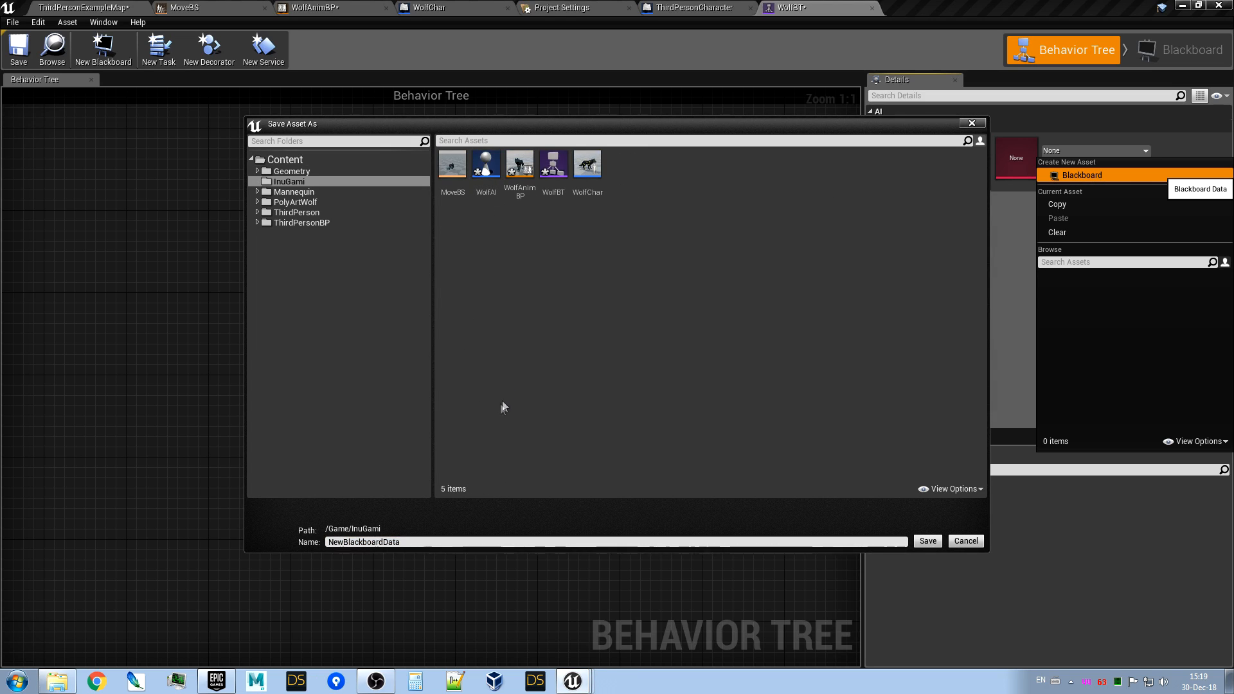
click(417, 543)
drag(417, 543, 291, 537)
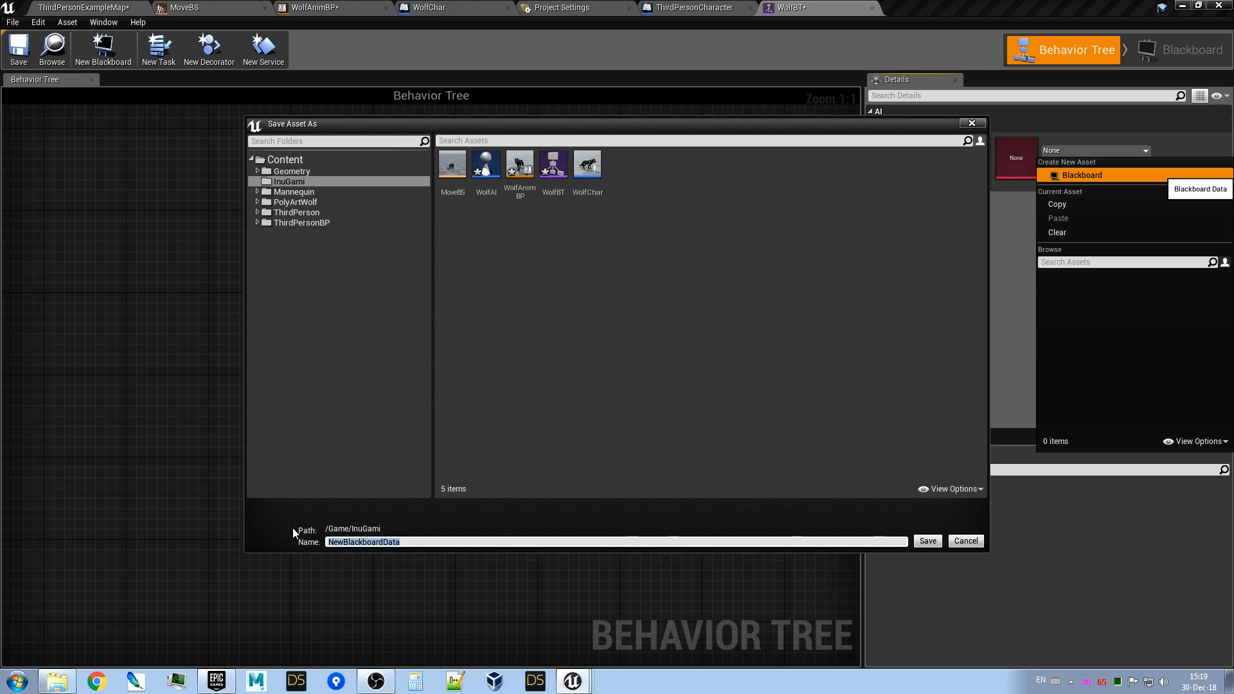
text(WolfBT)
click(927, 541)
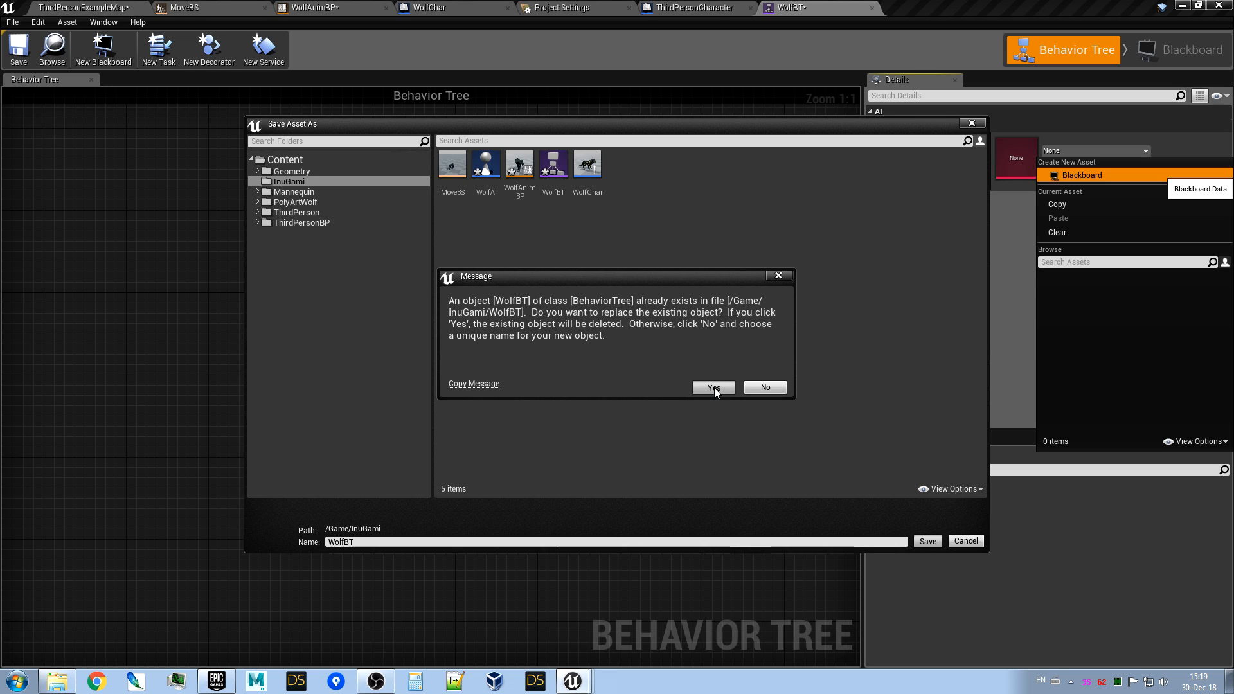
click(714, 388)
click(768, 480)
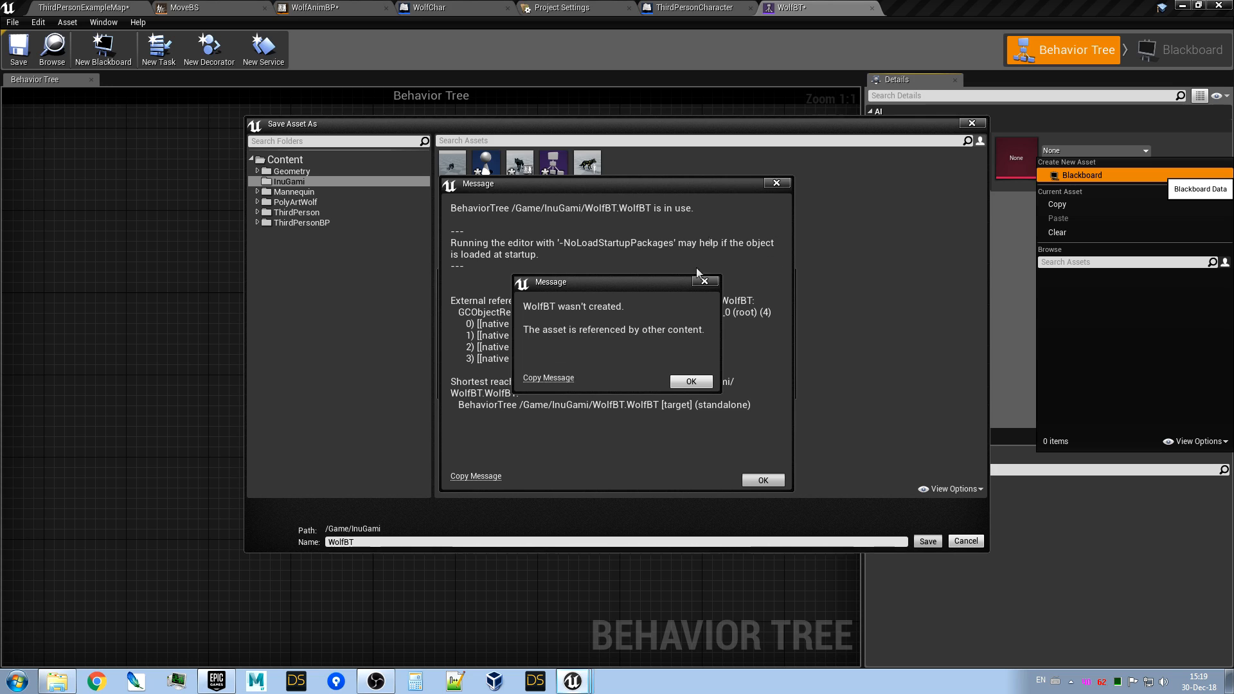
click(692, 382)
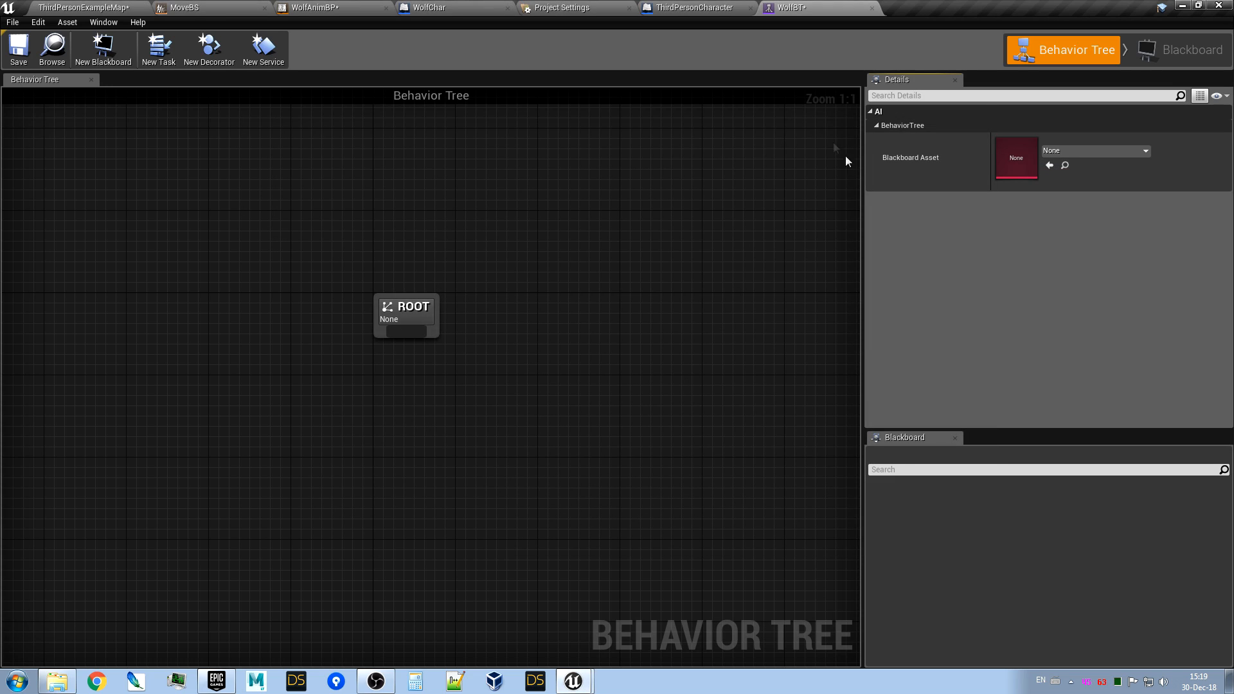
click(1081, 151)
click(1080, 153)
Create a blackboard asset in the InuGami content folder and name it WolfBB.
click(71, 7)
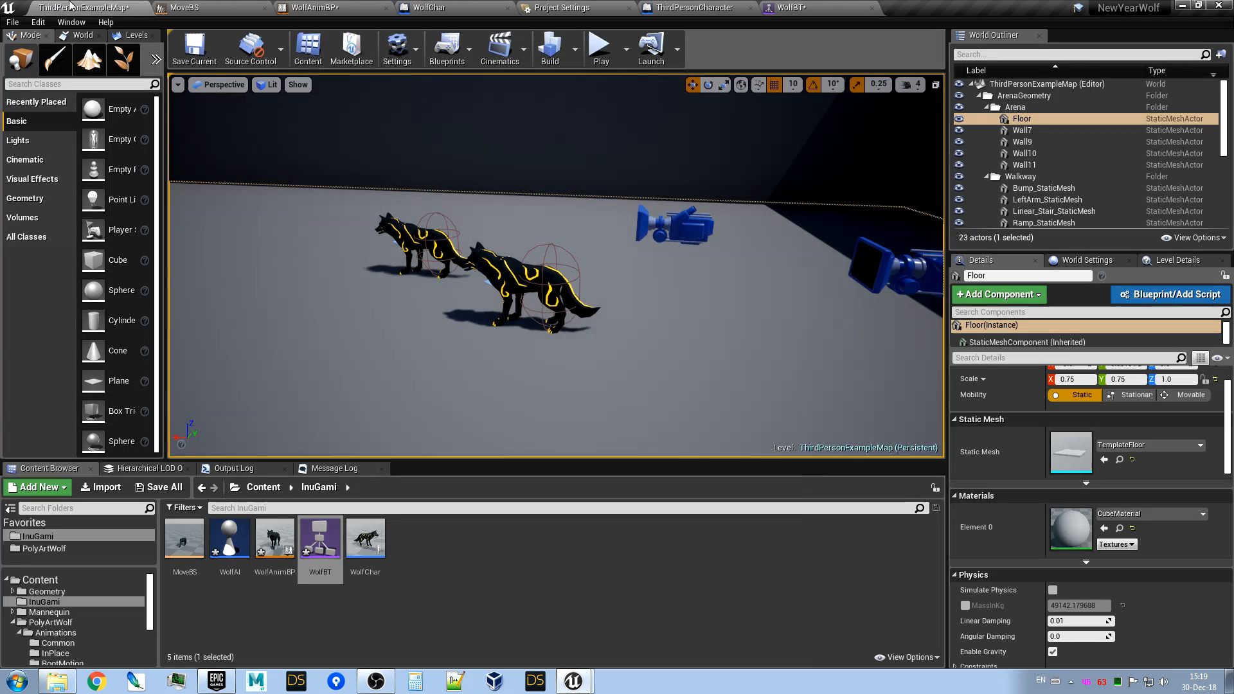
right_click(446, 550)
mouse_move(489, 415)
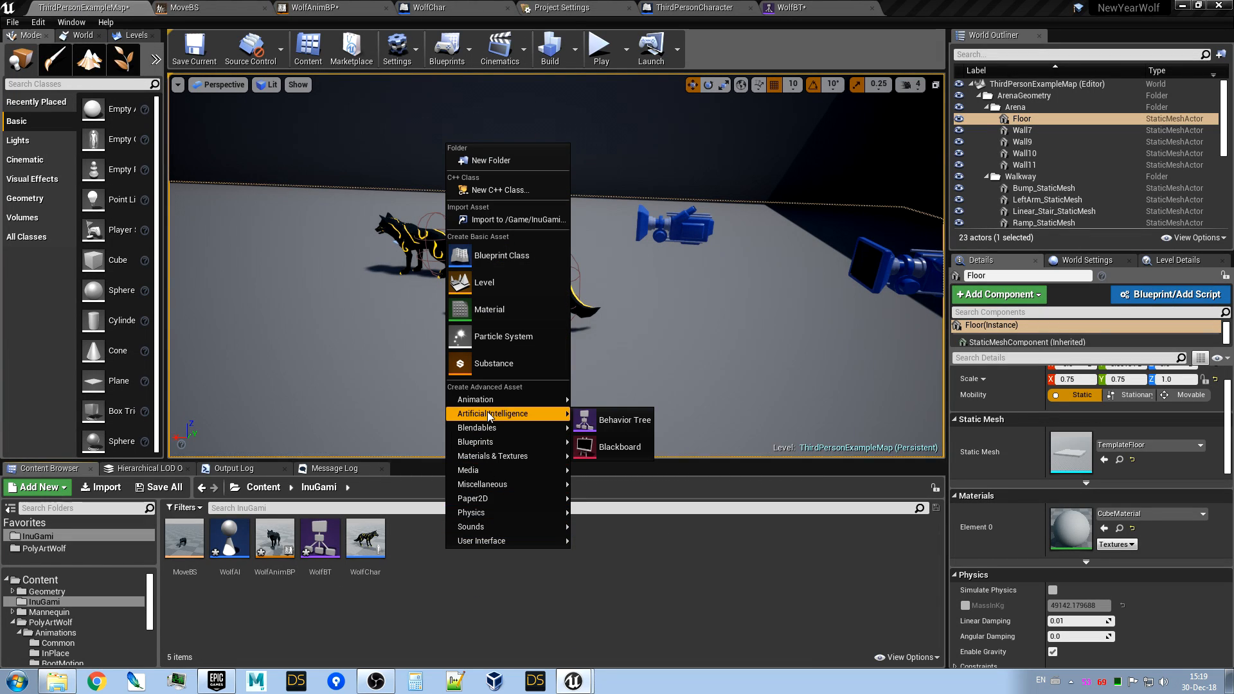
click(619, 447)
text(WolfB)
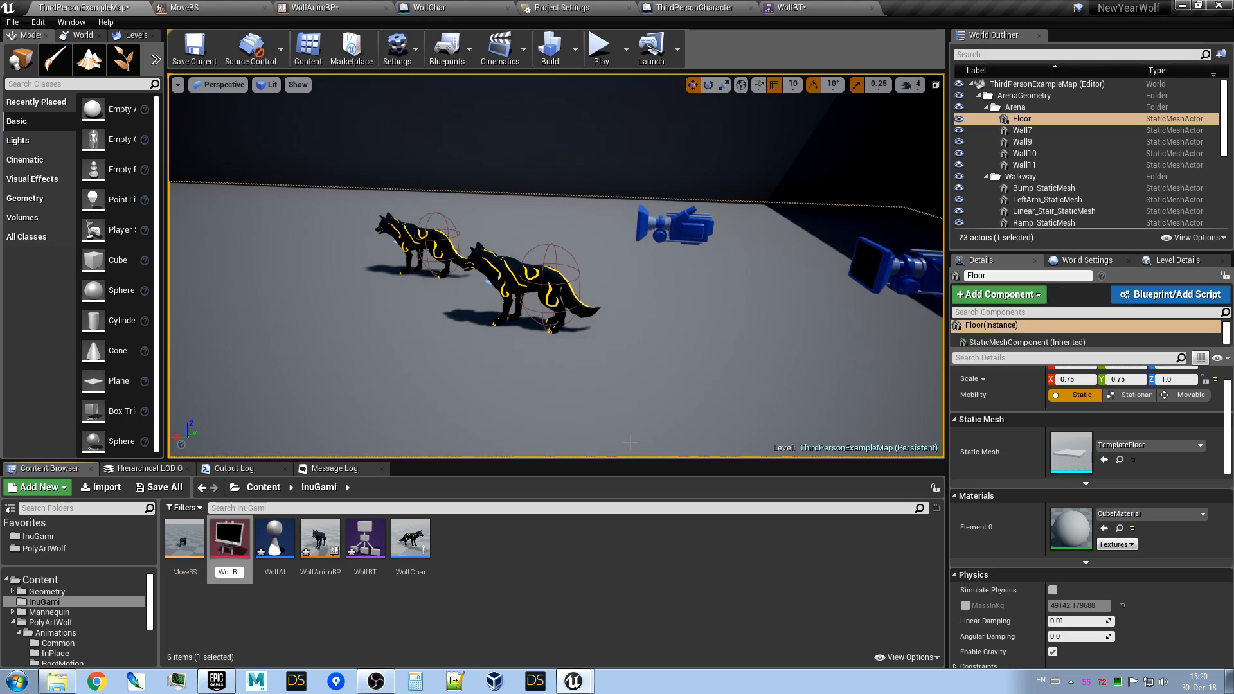
text(B)
key(Return)
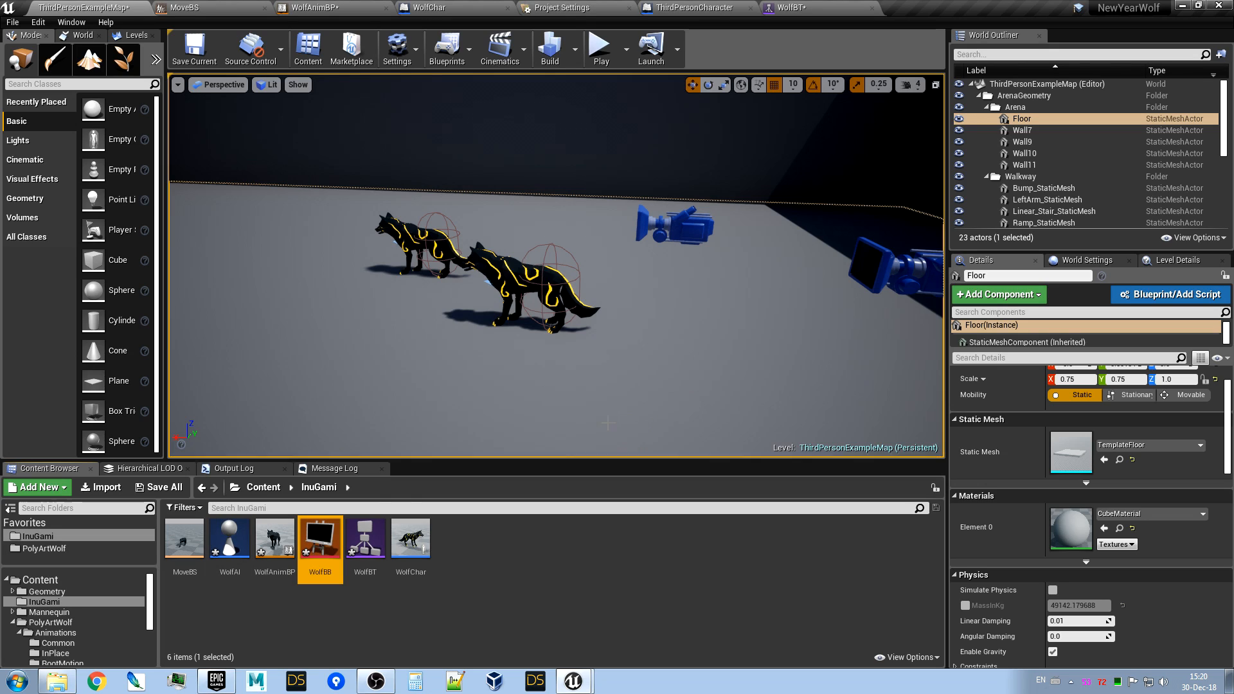
Open WolfBB and add an Object key named Leader.
double_click(325, 541)
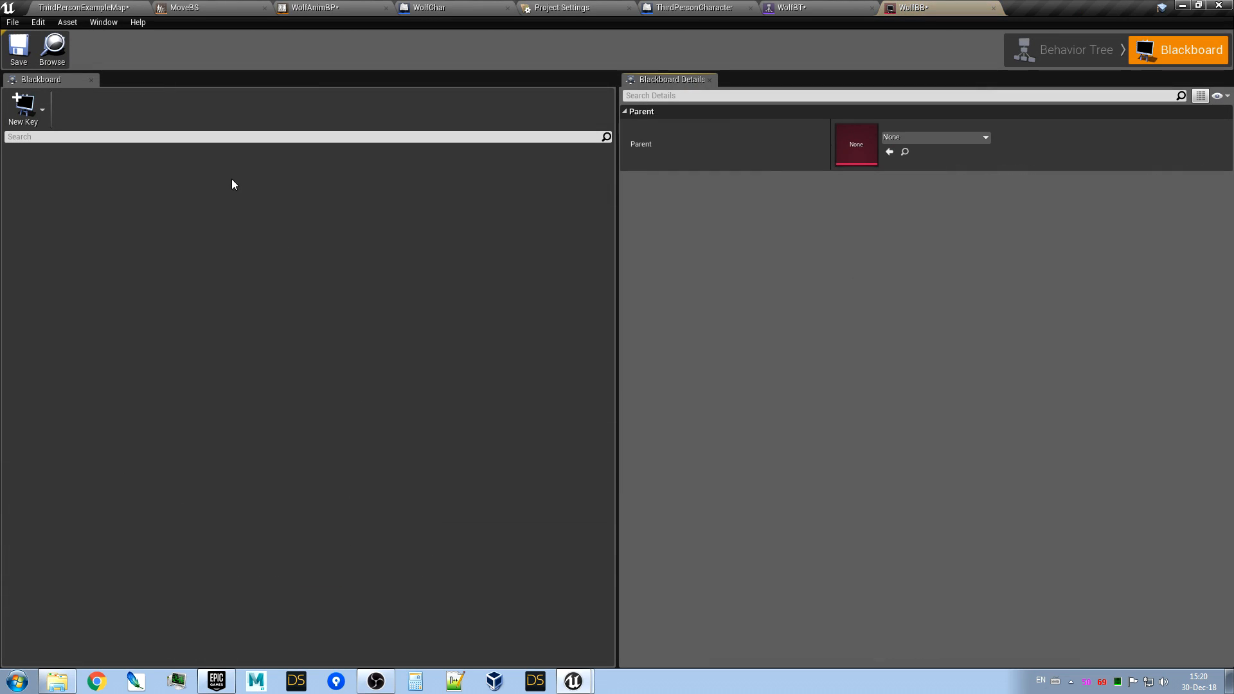
click(44, 111)
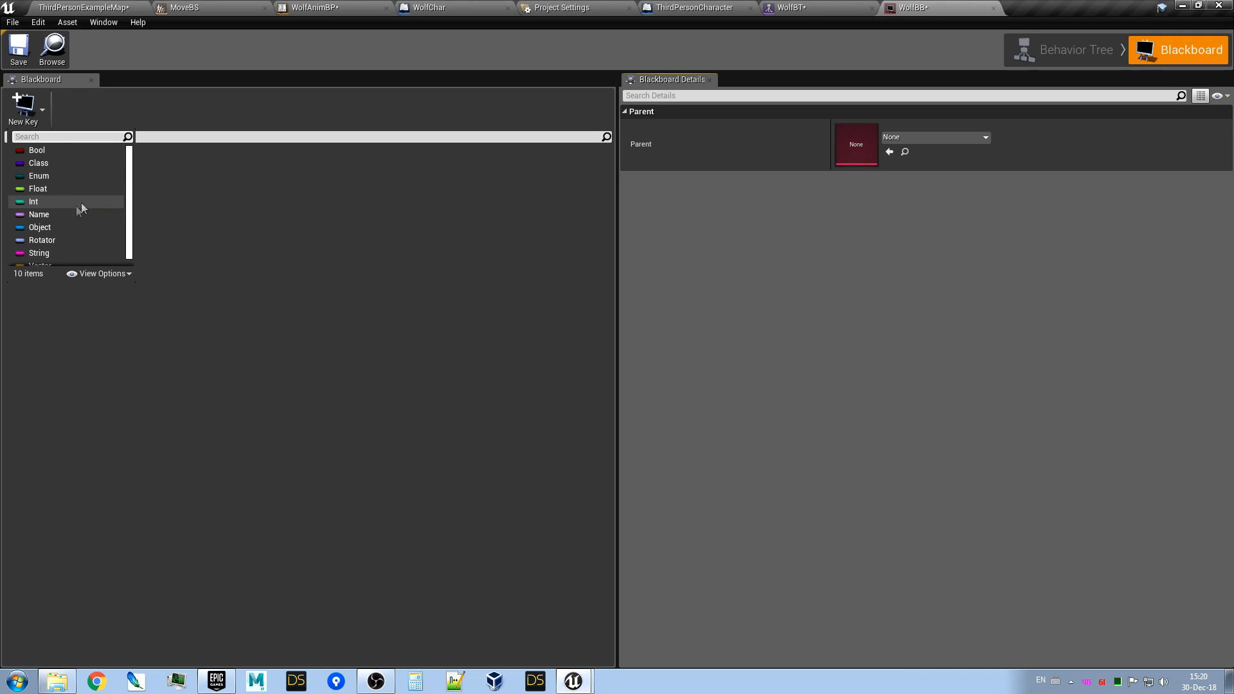
scroll(82, 245, down, 1)
scroll(82, 244, up, 1)
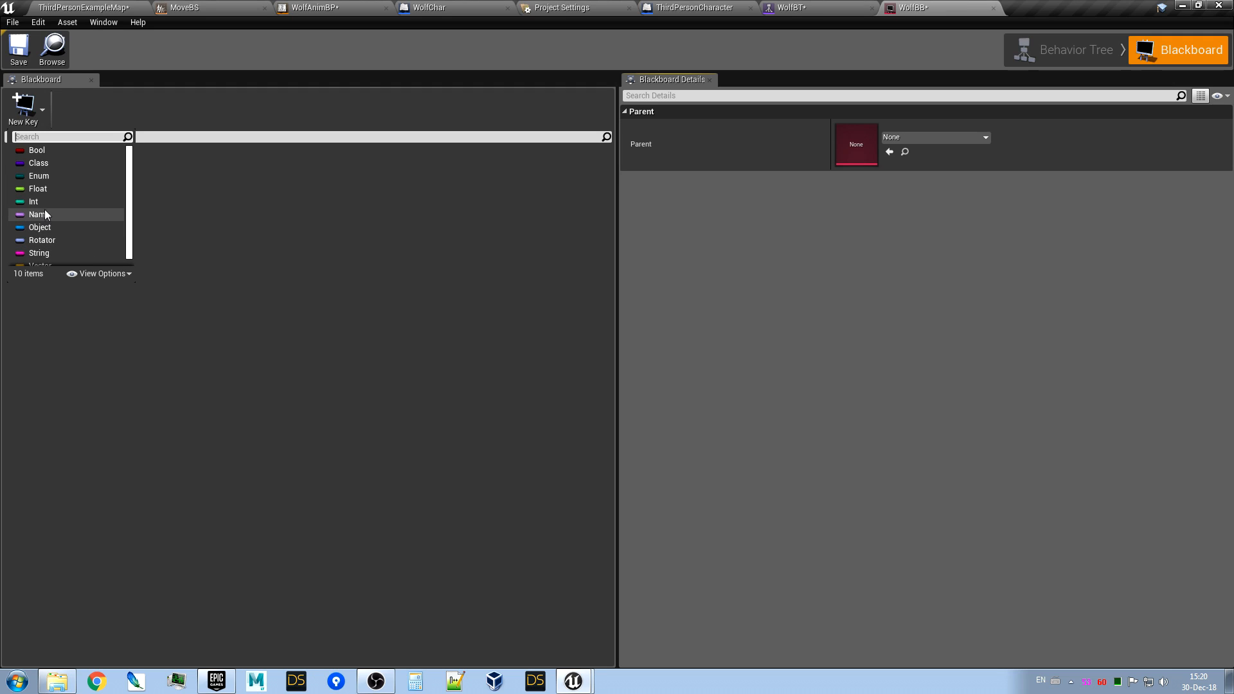
click(51, 229)
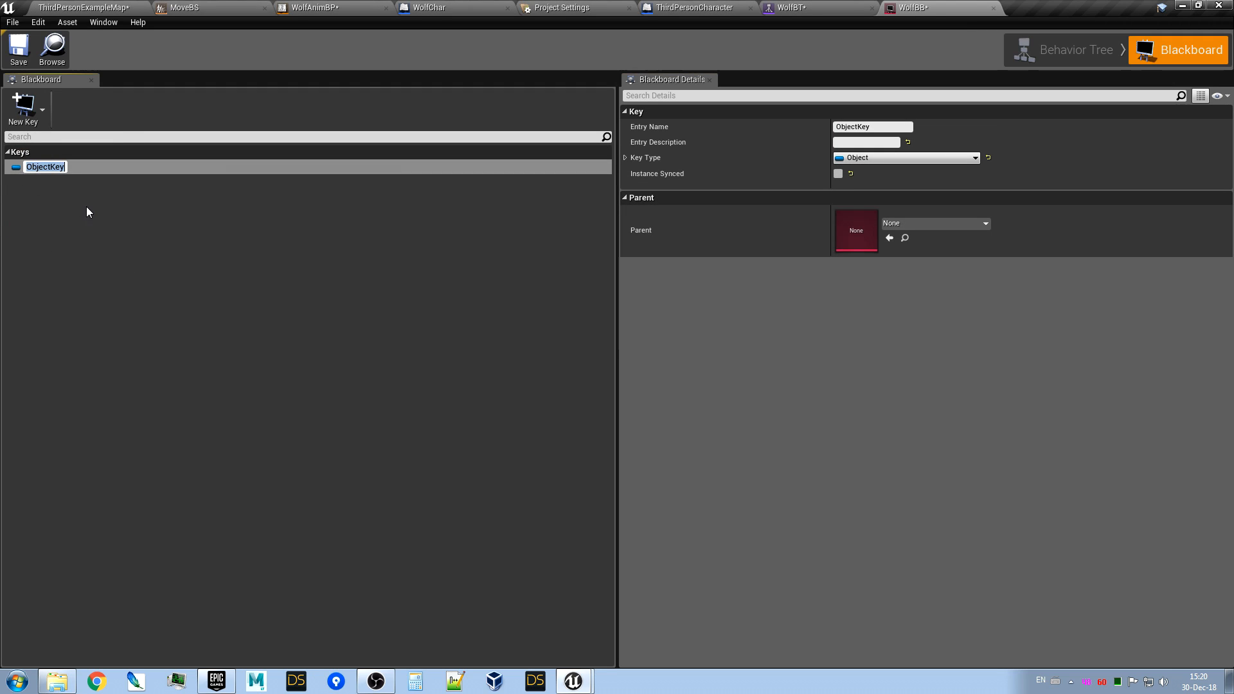
text(Leader)
key(Return)
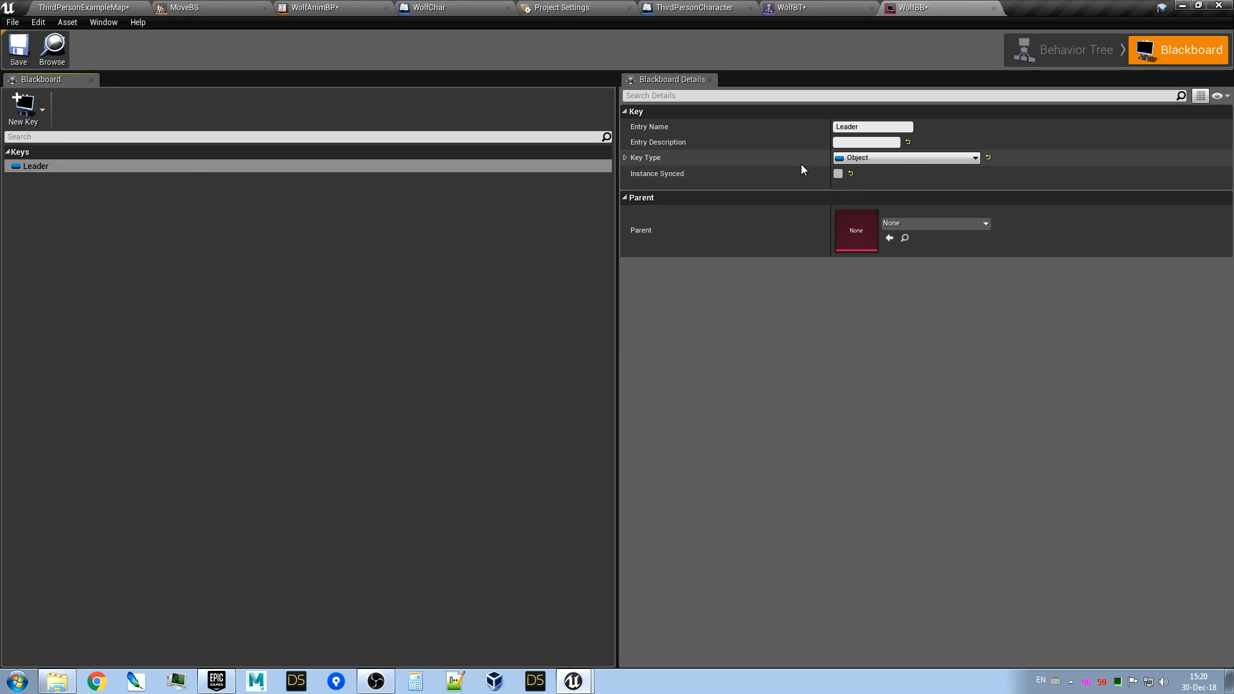
Set the Leader key's base class to Actor, and save and close the WolfBB blackboard.
click(625, 158)
click(849, 175)
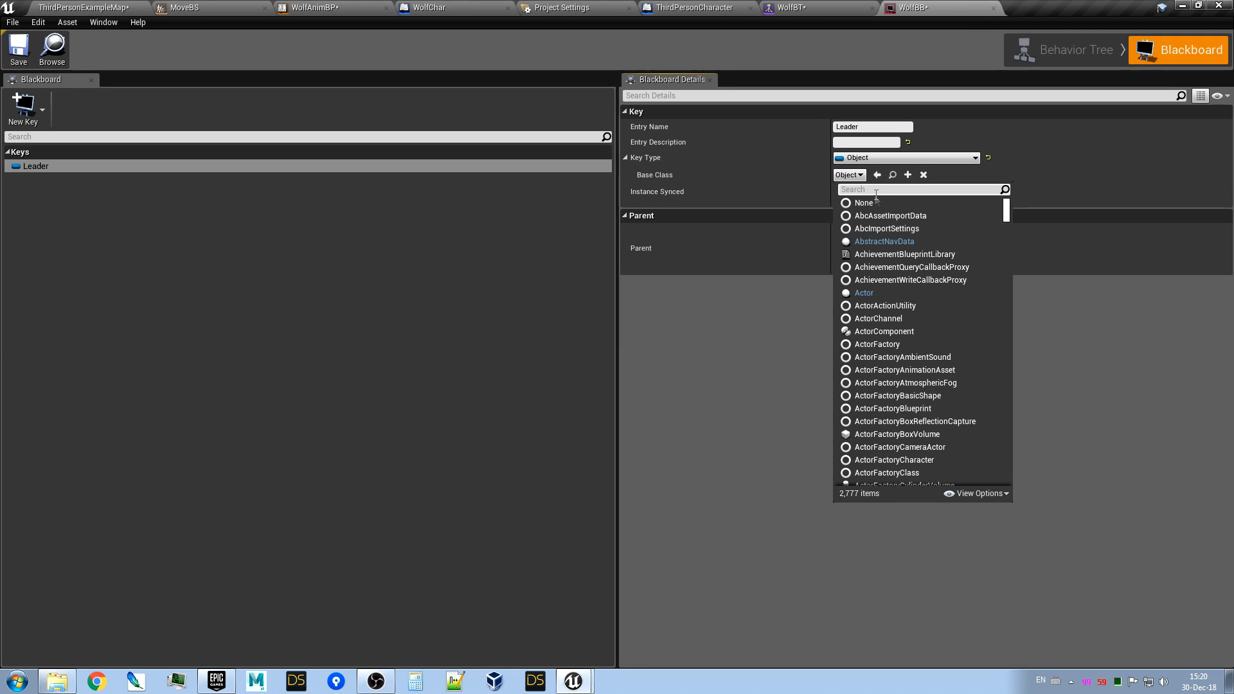
click(872, 293)
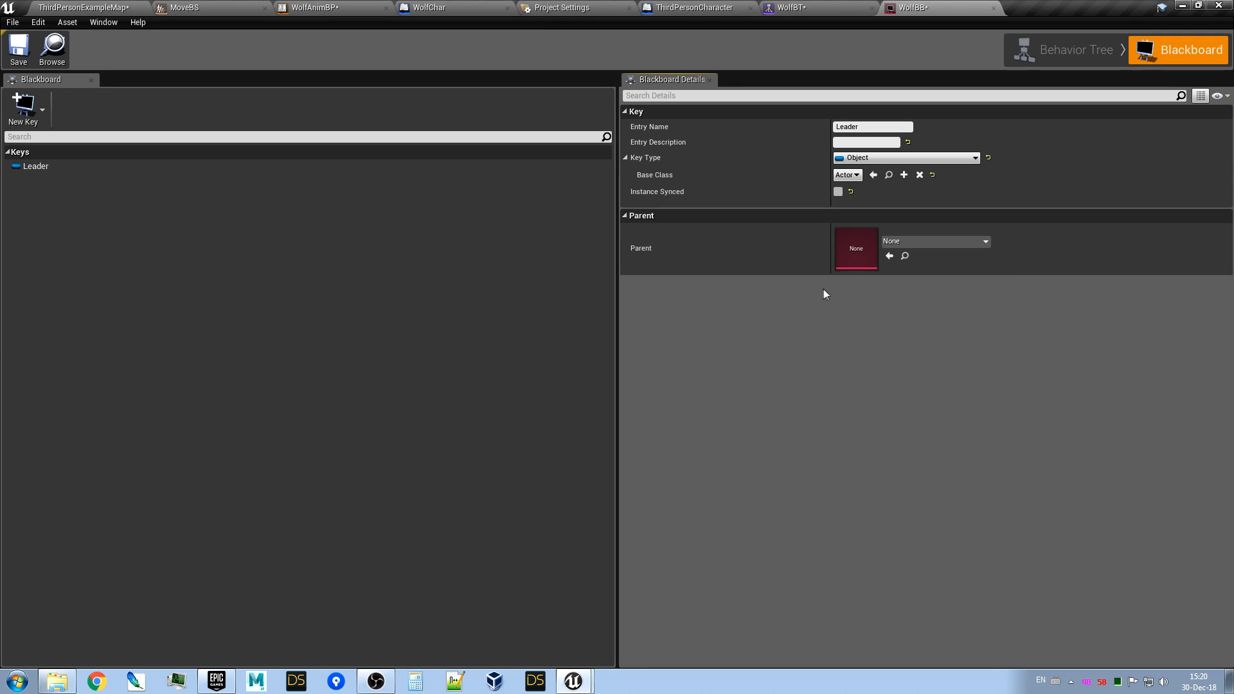
click(18, 48)
click(993, 8)
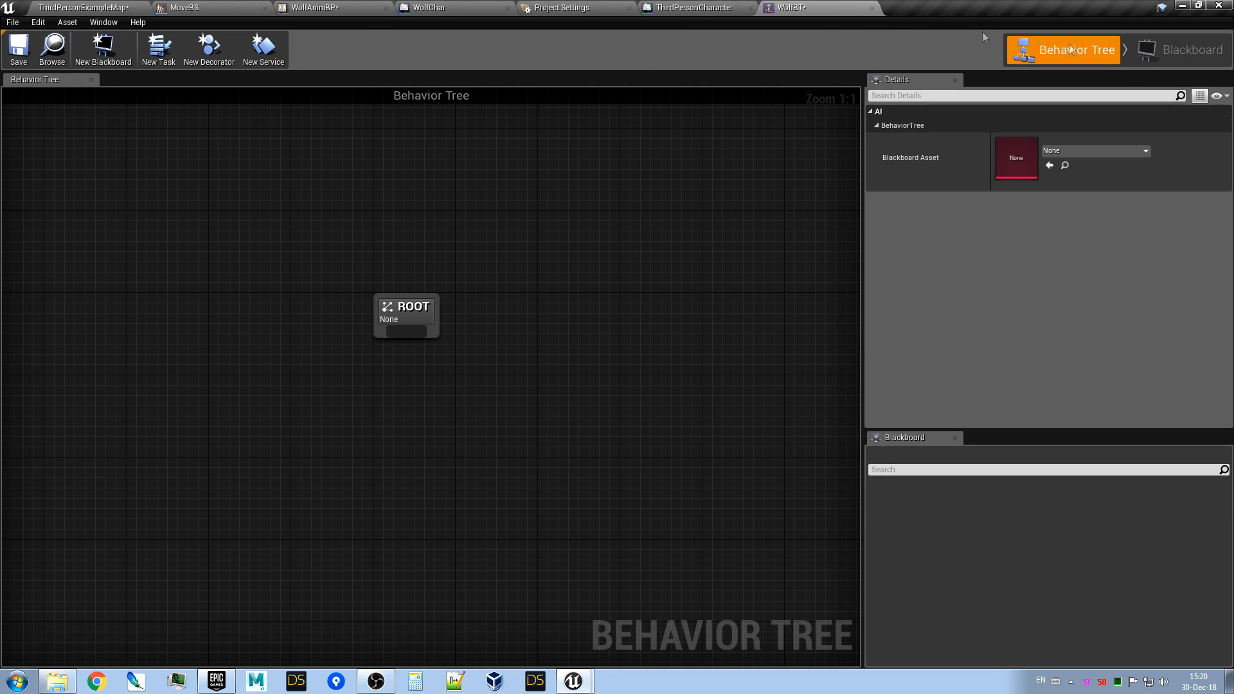
Assign WolfBB as the Blackboard Asset of the WolfBT behavior tree.
click(1073, 152)
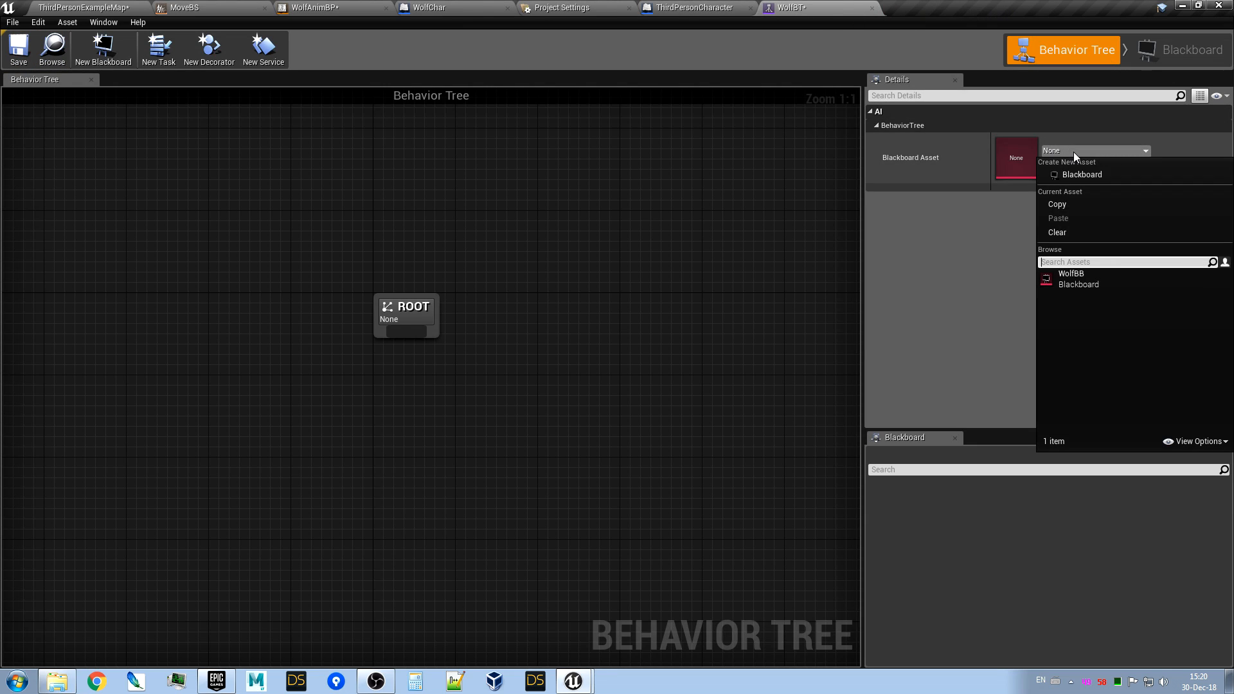
click(1081, 284)
scroll(604, 339, down, 2)
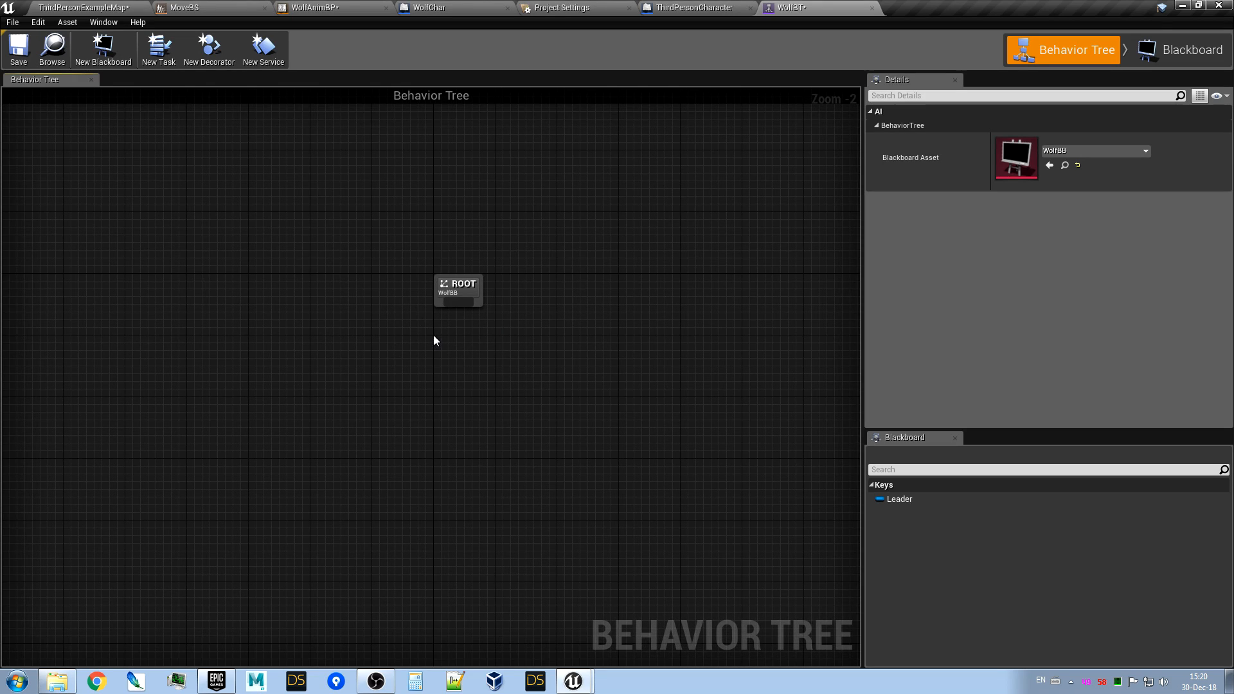
scroll(442, 311, up, 2)
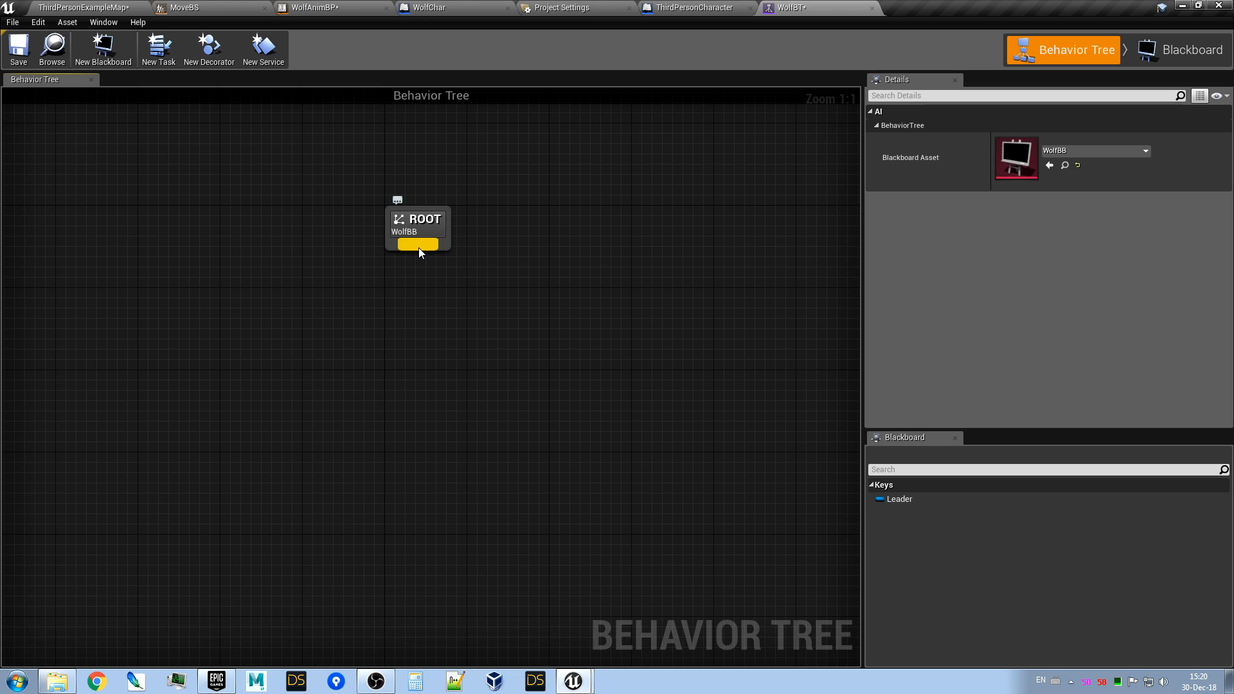
Add a Selector under the ROOT node and attach a Move To task to it.
drag(419, 248, 423, 355)
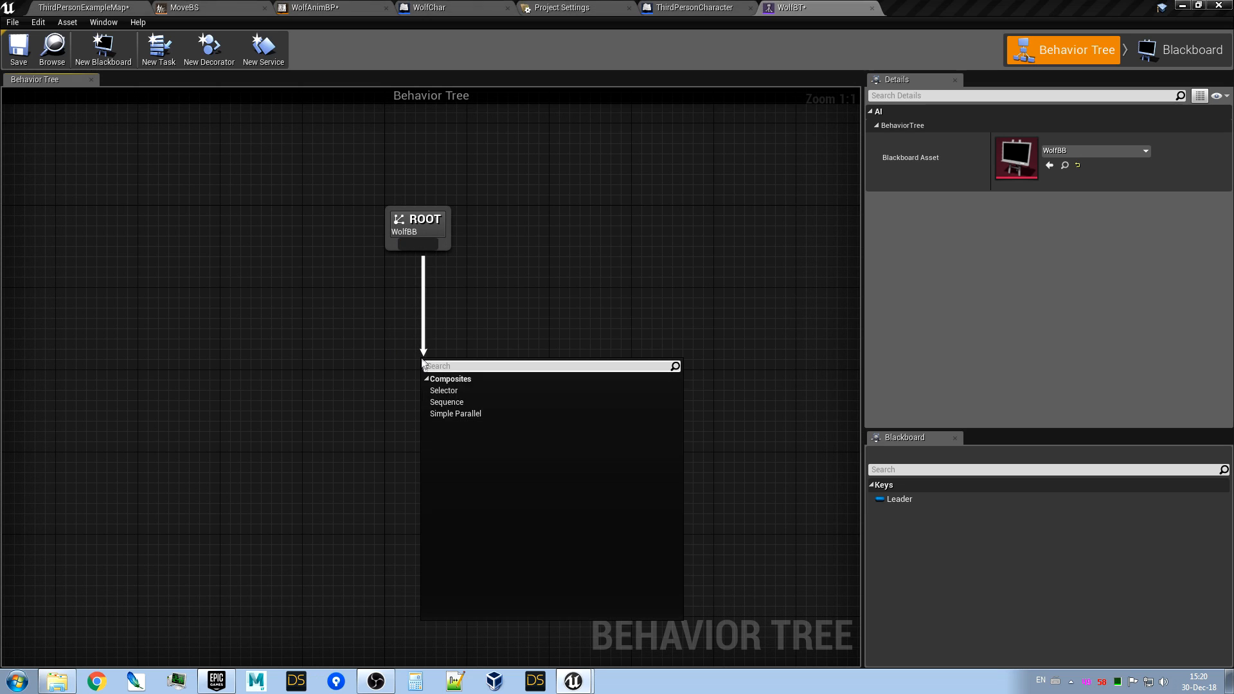
click(457, 391)
drag(457, 391, 322, 428)
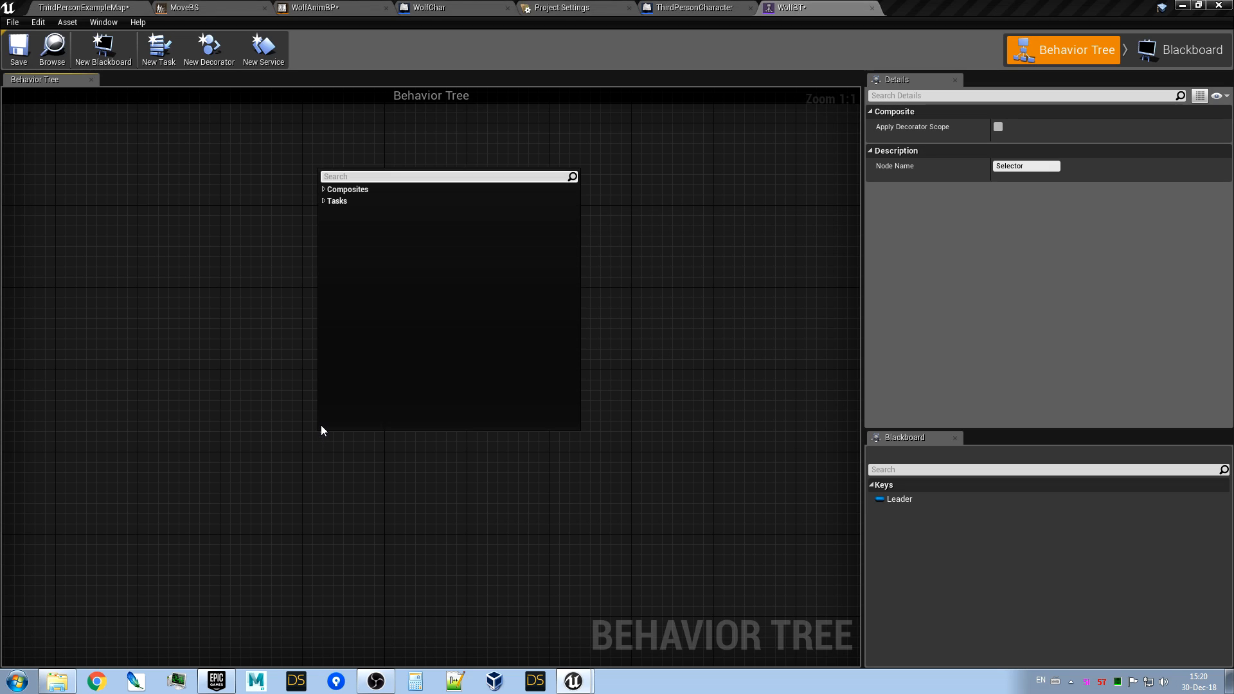
text(mo)
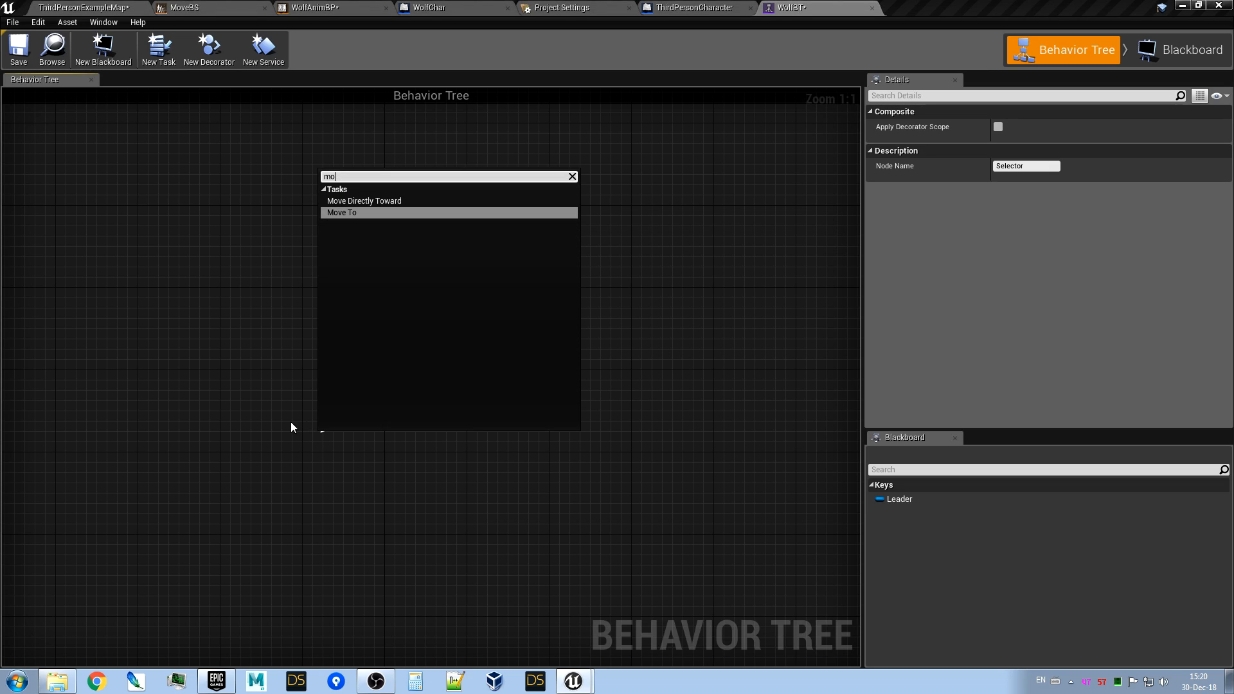
click(359, 212)
drag(363, 461, 328, 493)
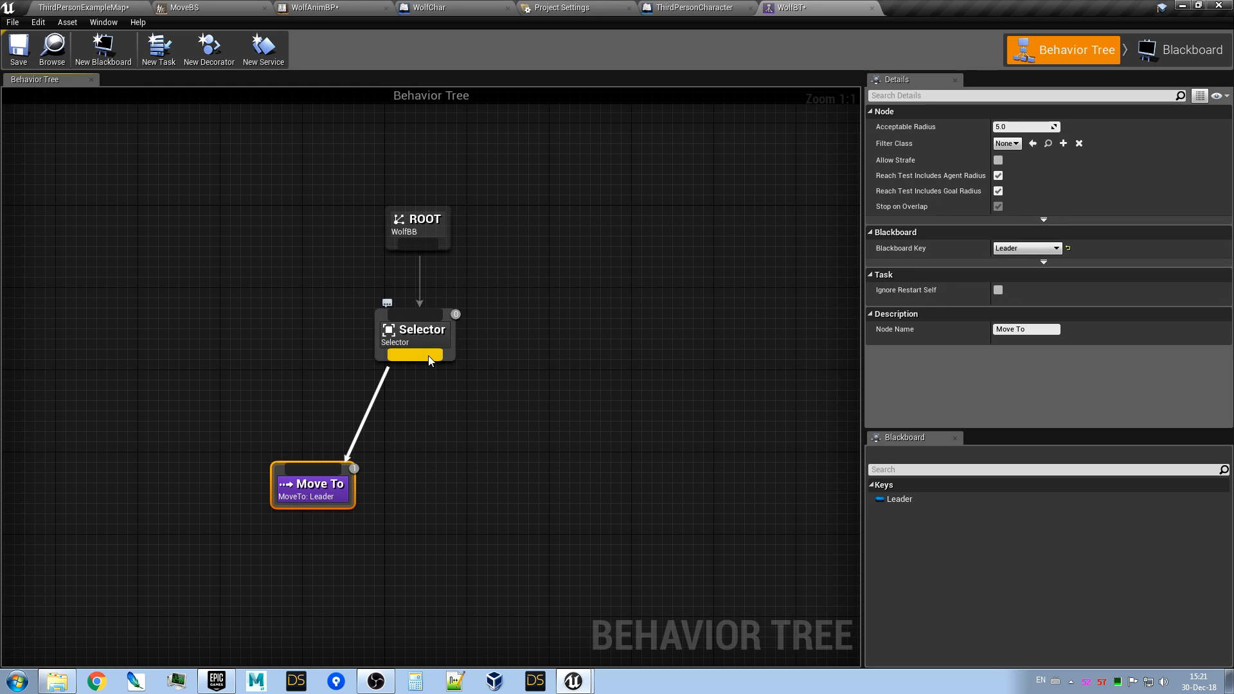
Add a Wait task under the Selector and align it level with the Move To task.
drag(437, 360, 503, 442)
text(wait)
key(Return)
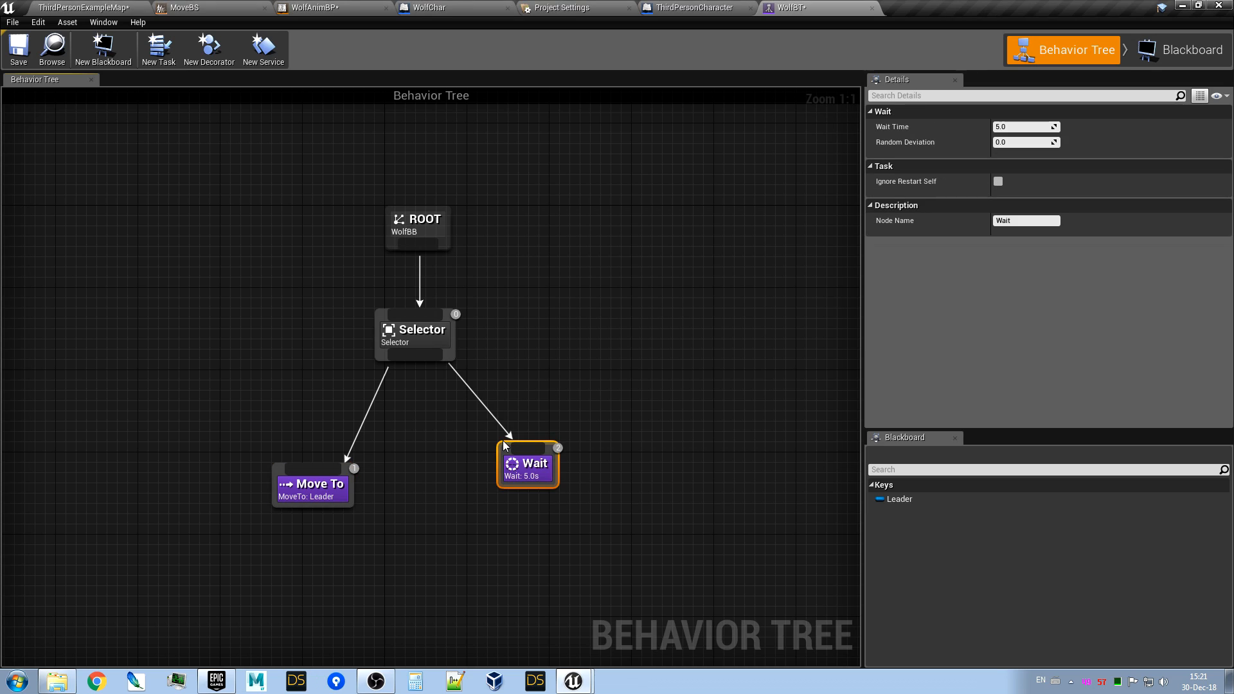
drag(528, 469, 518, 489)
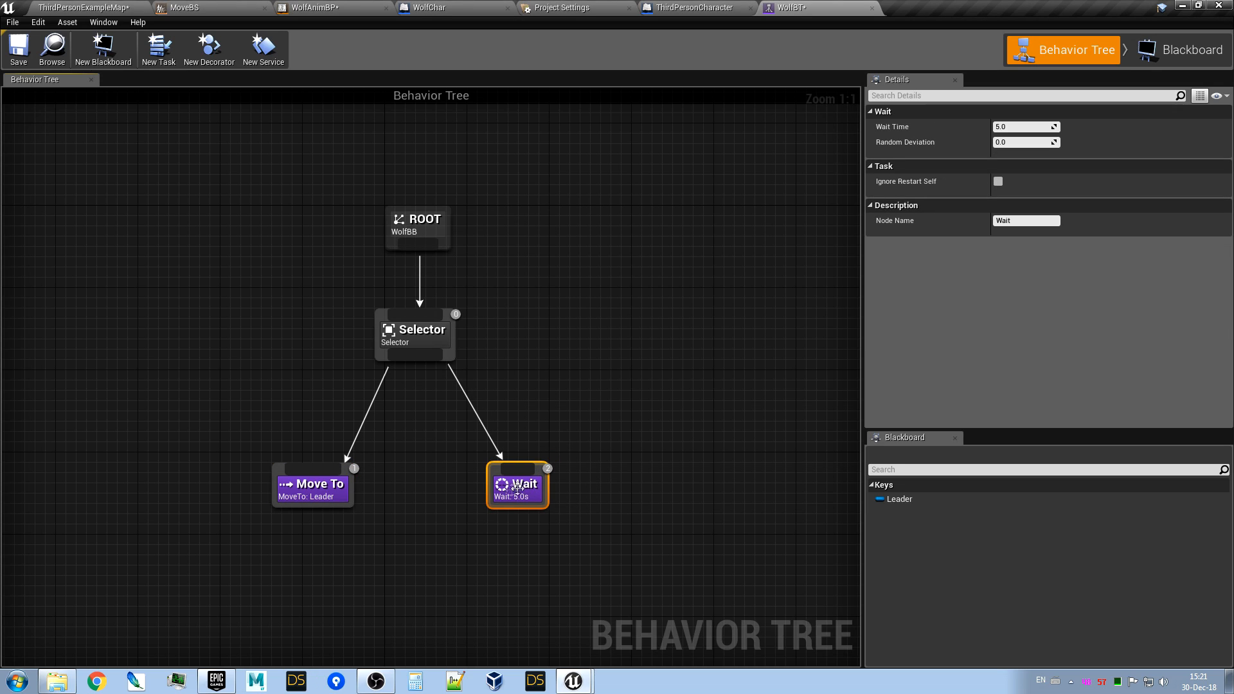
Set the Move To task's Acceptable Radius to 500 and save the WolfBT behavior tree.
click(311, 490)
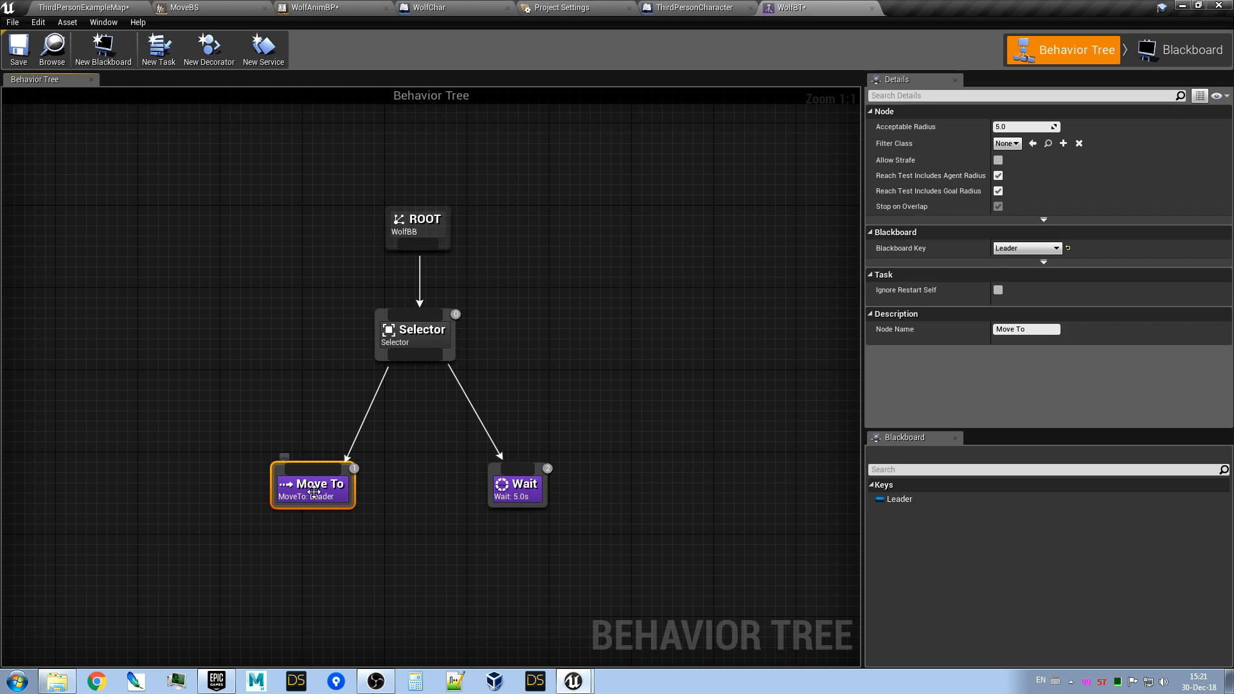
click(1011, 129)
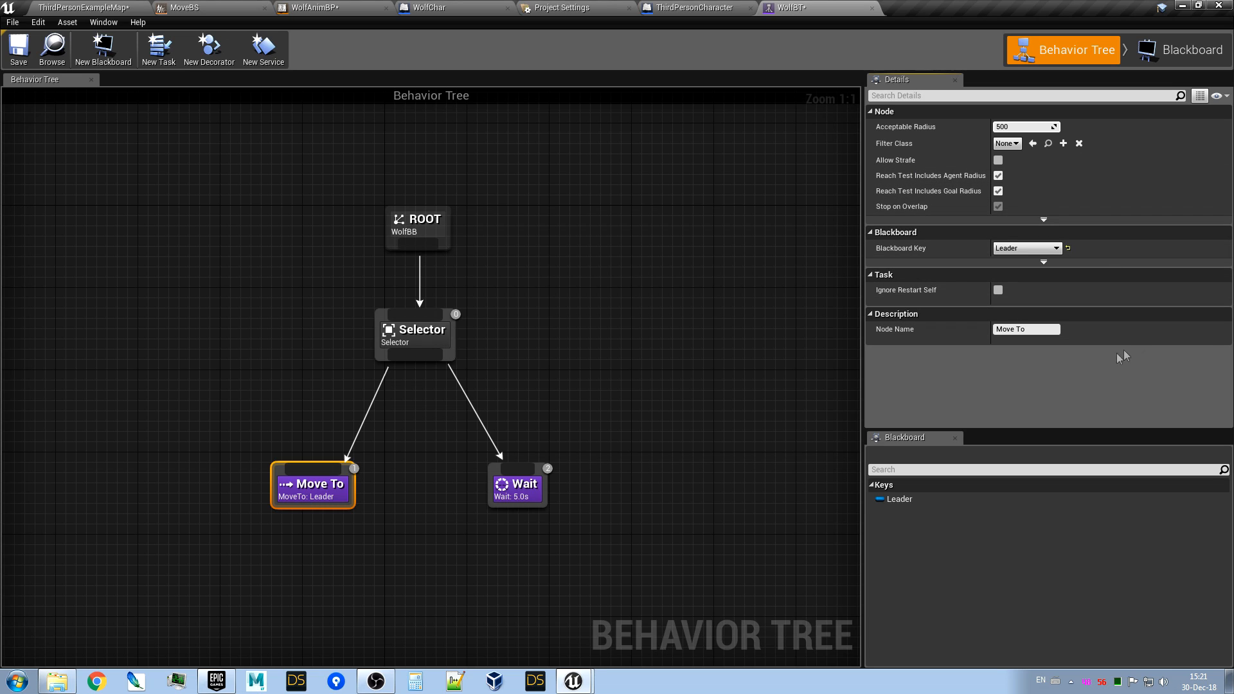
right_drag(617, 439, 609, 396)
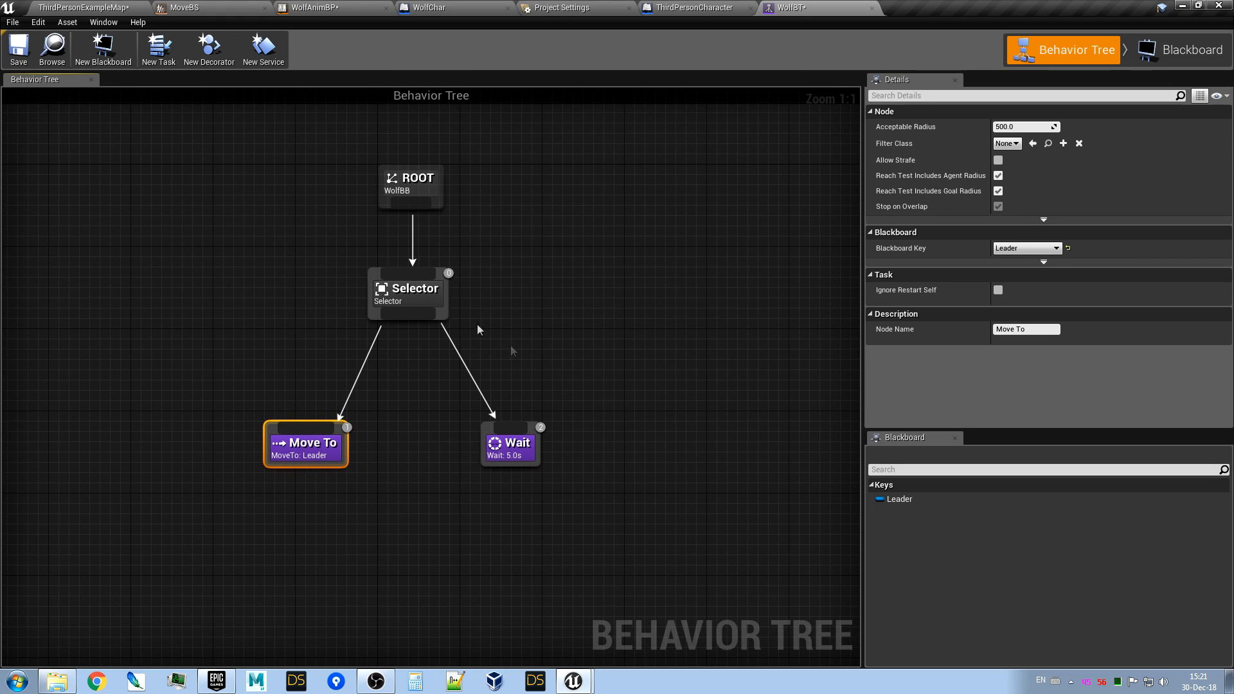
click(18, 47)
right_drag(575, 263, 566, 285)
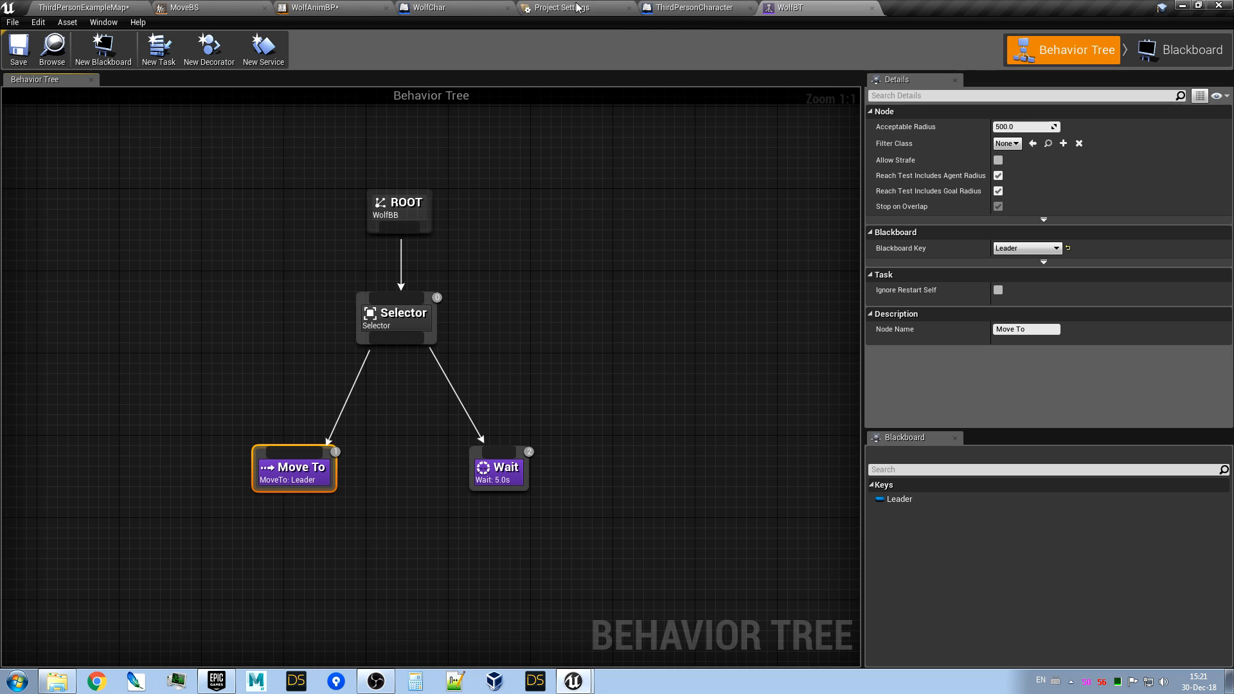
Open the WolfAI controller blueprint from the InuGami folder and show its Event Graph.
click(59, 7)
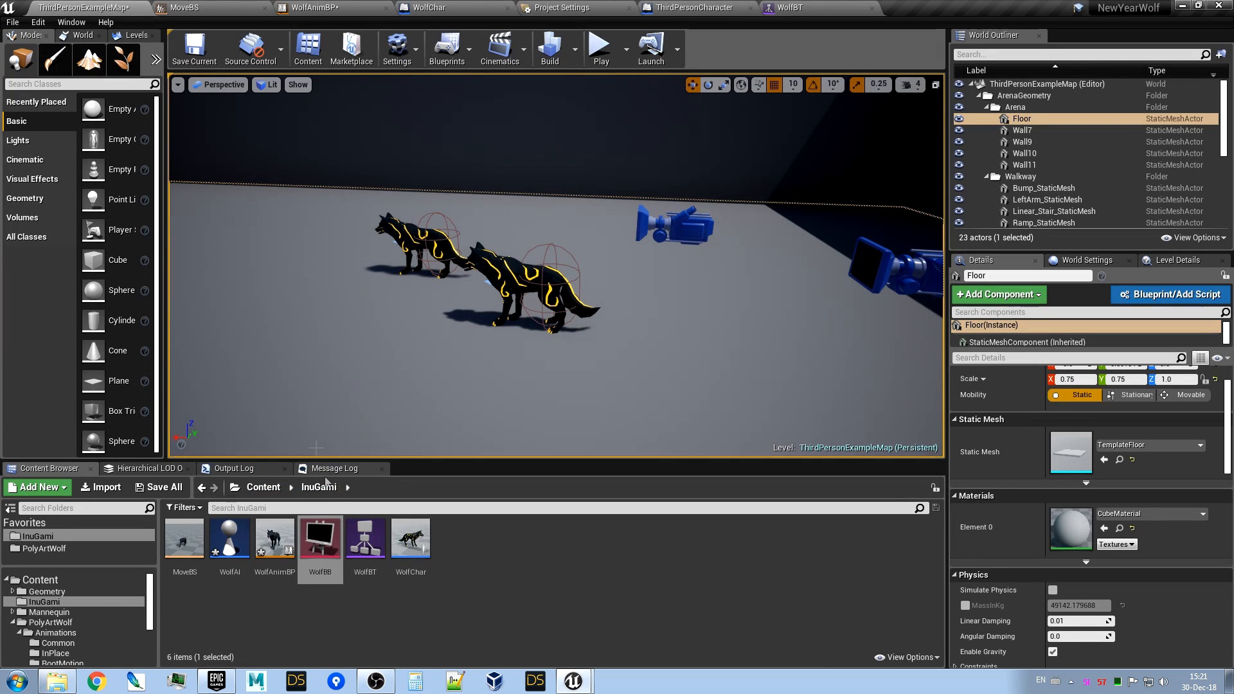
double_click(232, 543)
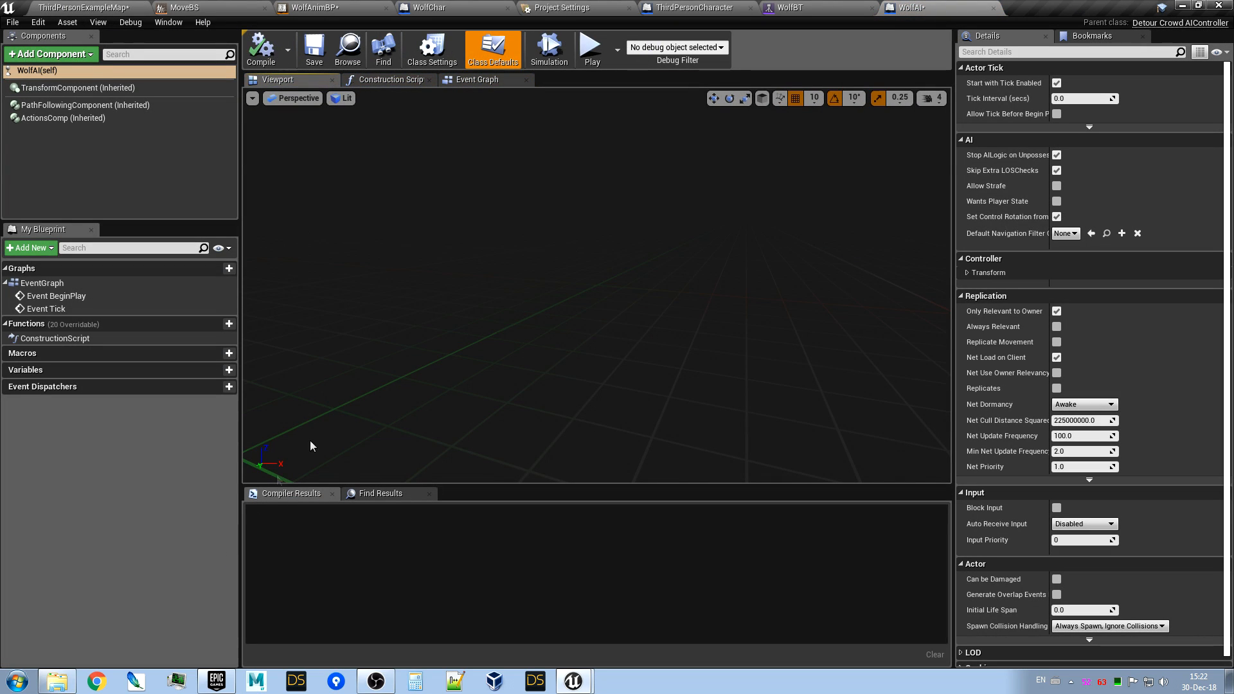
click(390, 81)
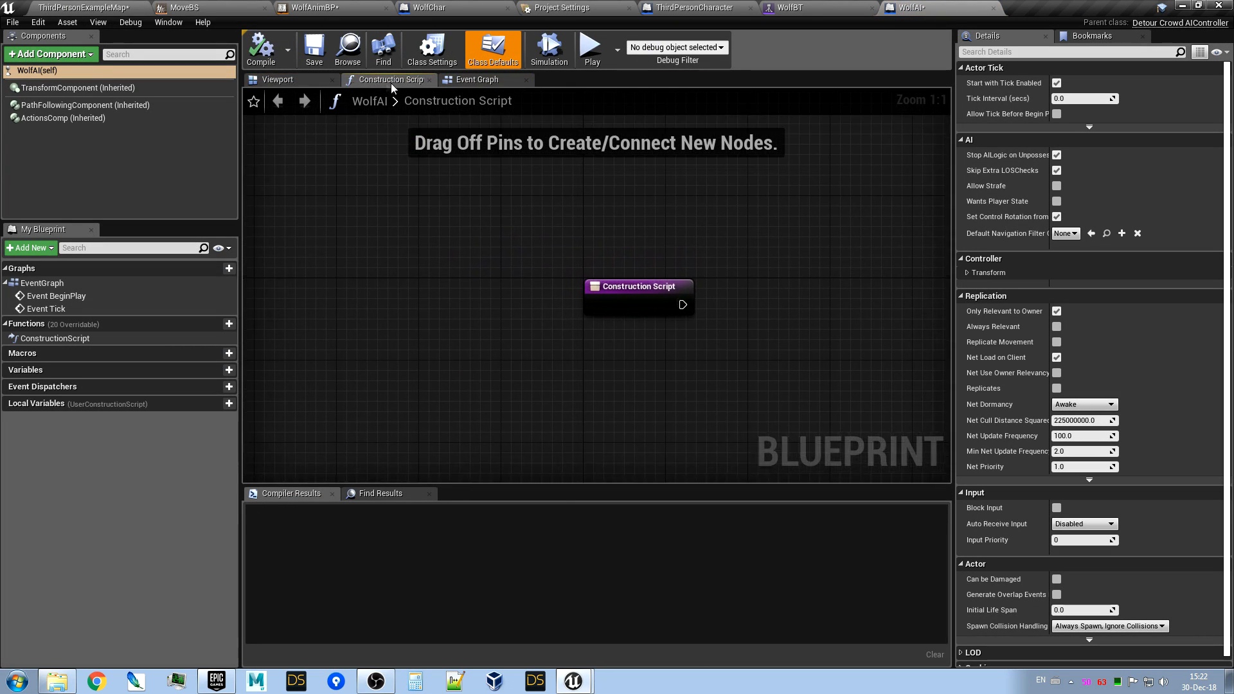
click(481, 80)
right_drag(542, 331, 263, 296)
scroll(405, 324, down, 1)
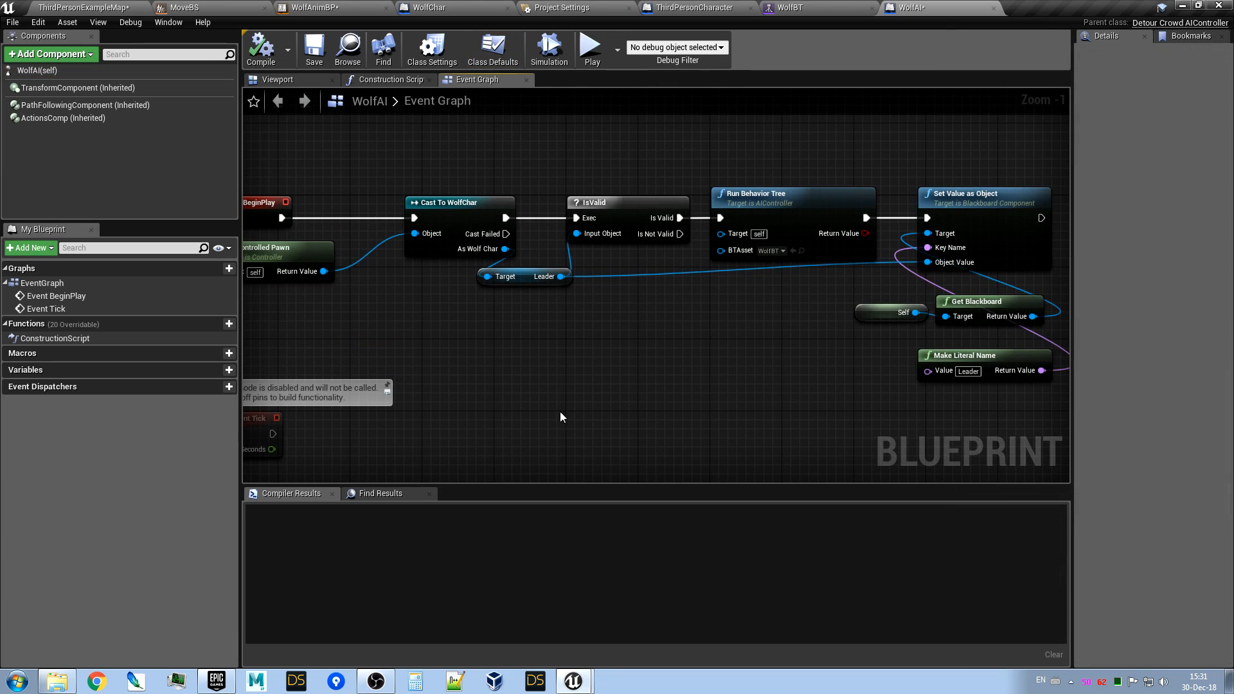
Move the Cast To WolfChar, Leader and IsValid nodes closer together in the WolfAI BeginPlay chain.
right_drag(561, 412, 609, 404)
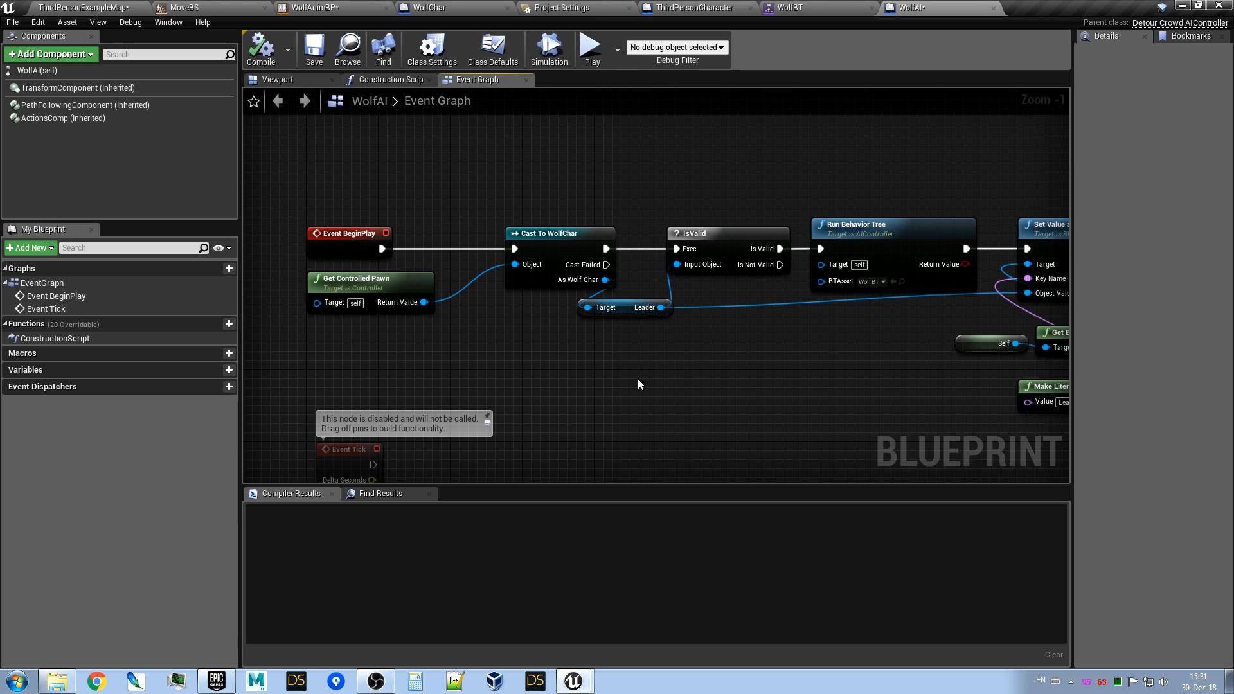
right_drag(711, 380, 683, 363)
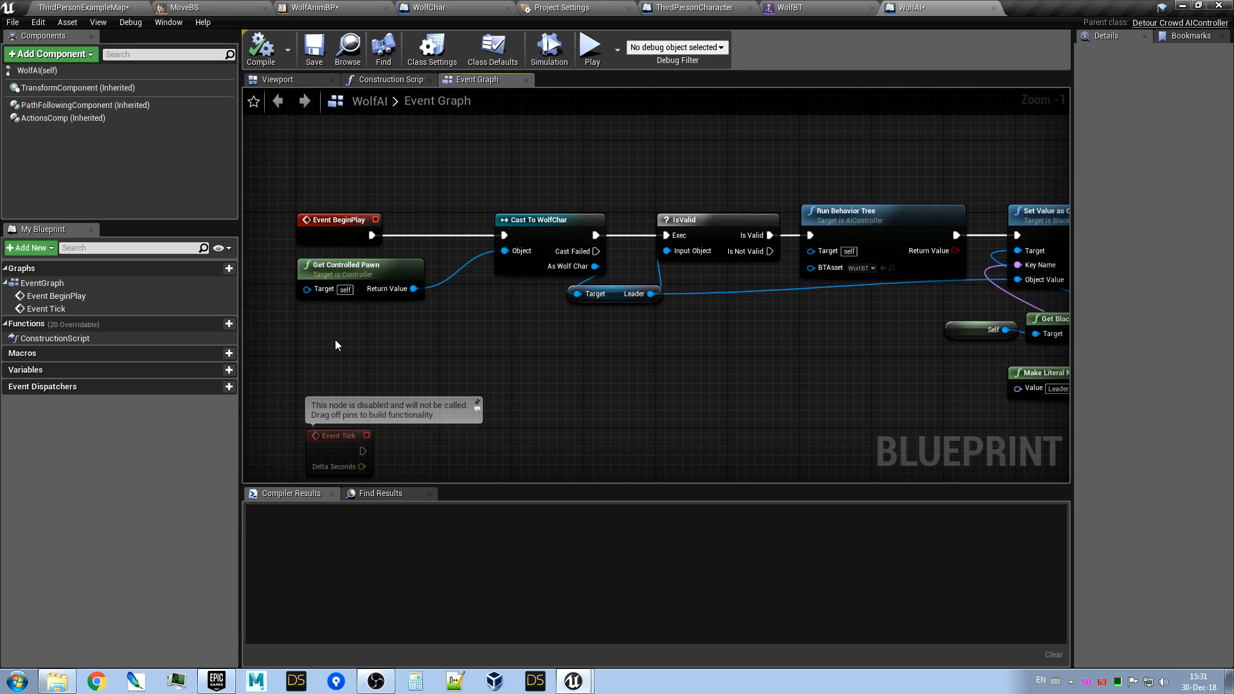
scroll(342, 309, up, 1)
click(370, 259)
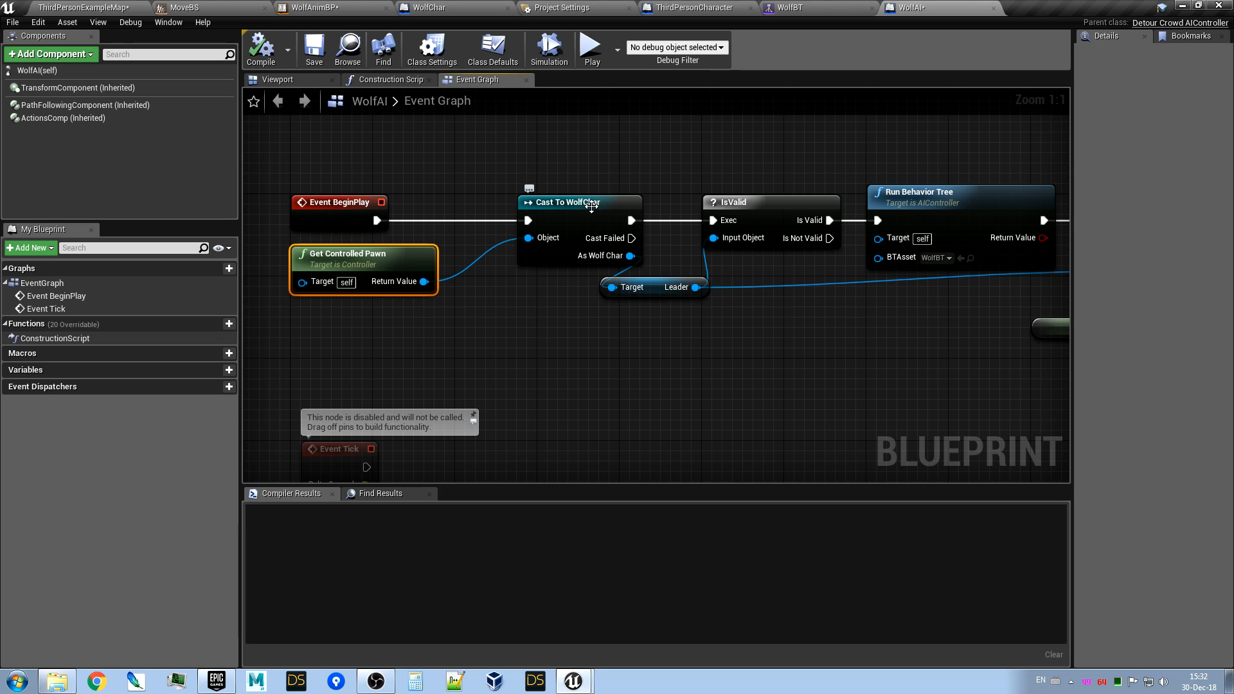
drag(587, 205, 545, 206)
right_drag(548, 367, 417, 370)
mouse_move(507, 297)
mouse_down()
mouse_move(448, 302)
mouse_move(501, 310)
mouse_up()
right_drag(605, 352, 540, 350)
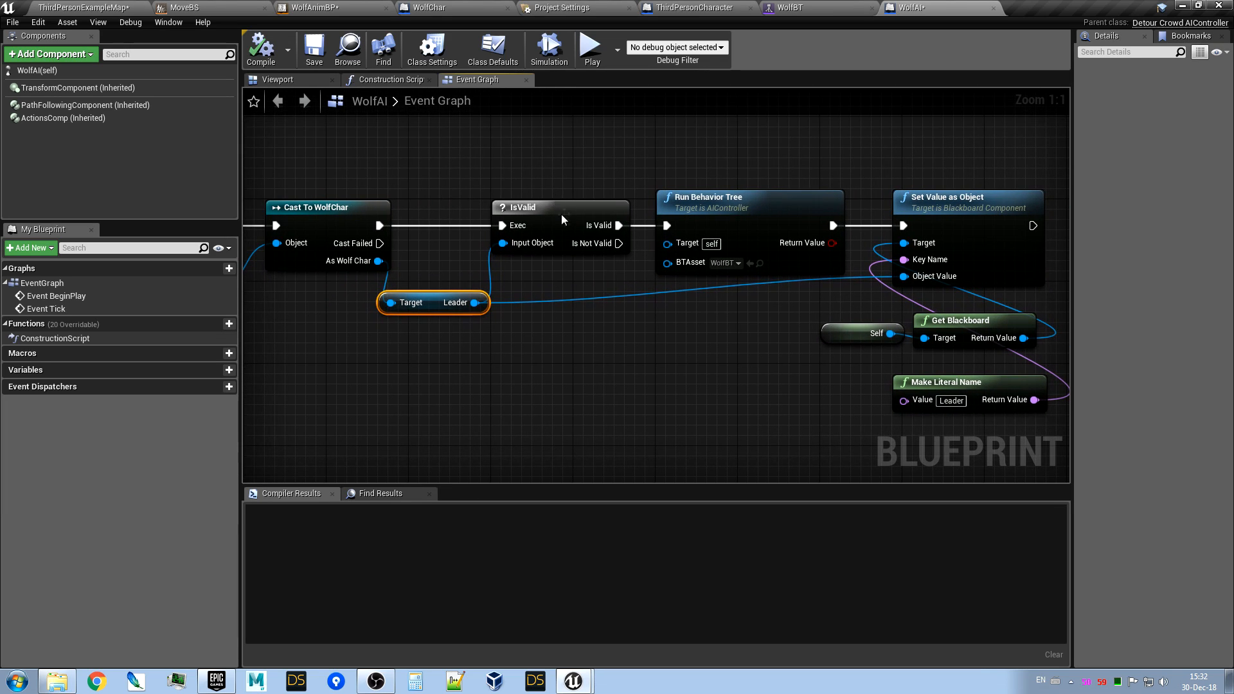
drag(564, 211, 511, 212)
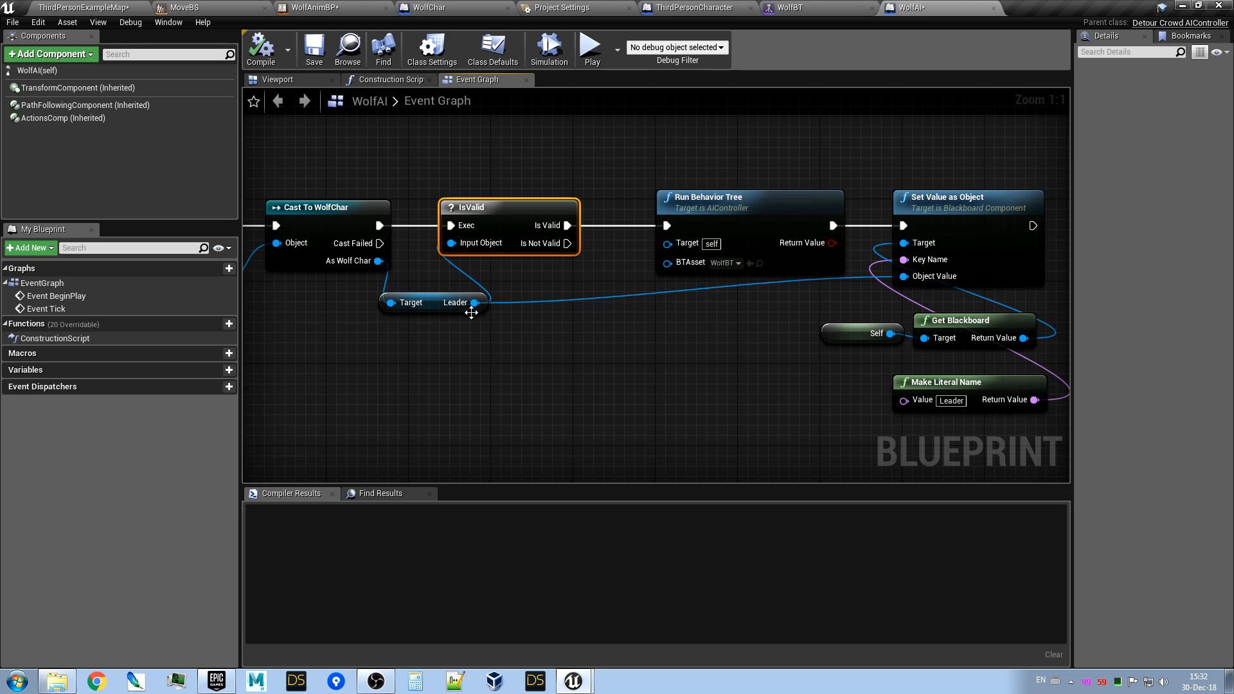
Move the Run Behavior Tree node closer to IsValid and choose WolfBT as its BTAsset.
right_drag(514, 215, 412, 209)
drag(628, 195, 586, 195)
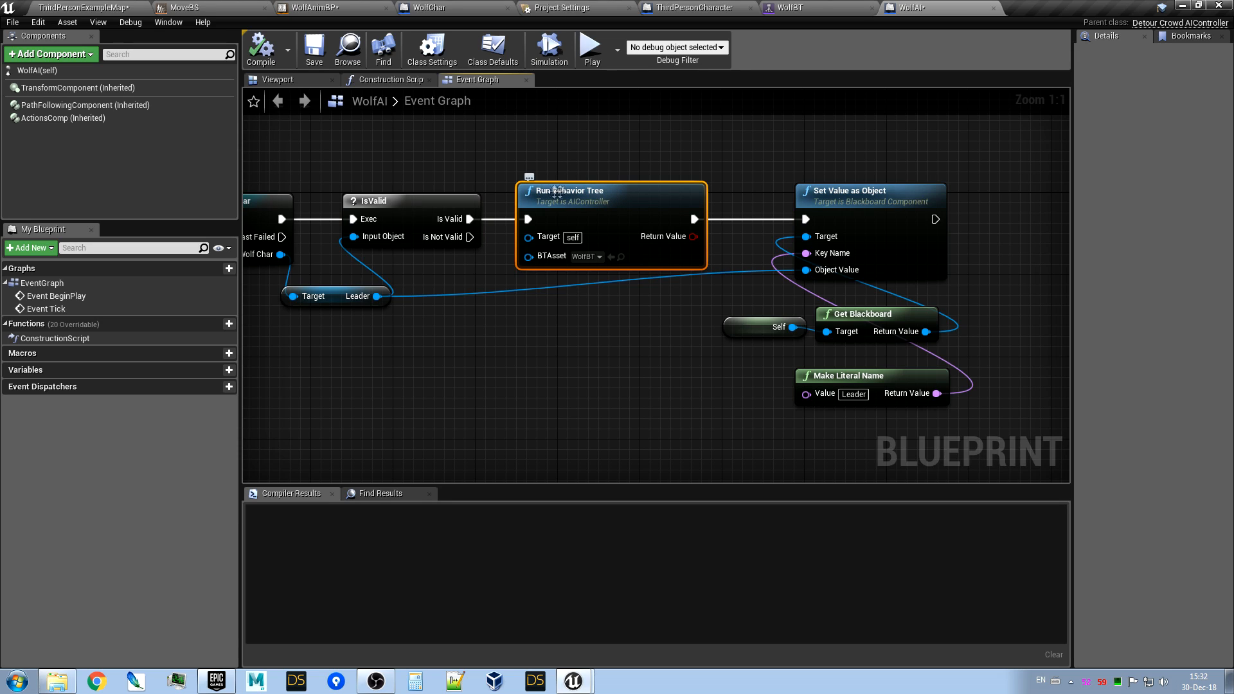
click(597, 257)
click(615, 308)
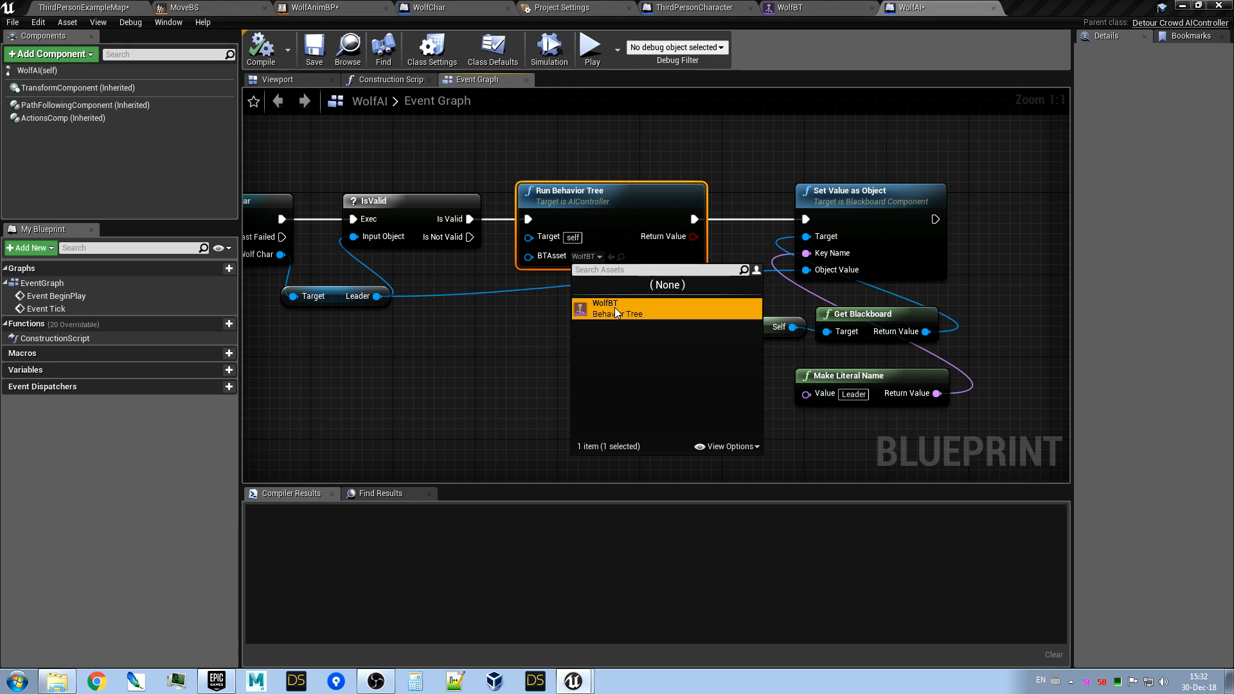
click(527, 334)
Move the Self, Get Blackboard and Make Literal Name nodes beneath Run Behavior Tree, ahead of Set Value as Object.
right_drag(680, 318, 629, 289)
drag(707, 274, 599, 300)
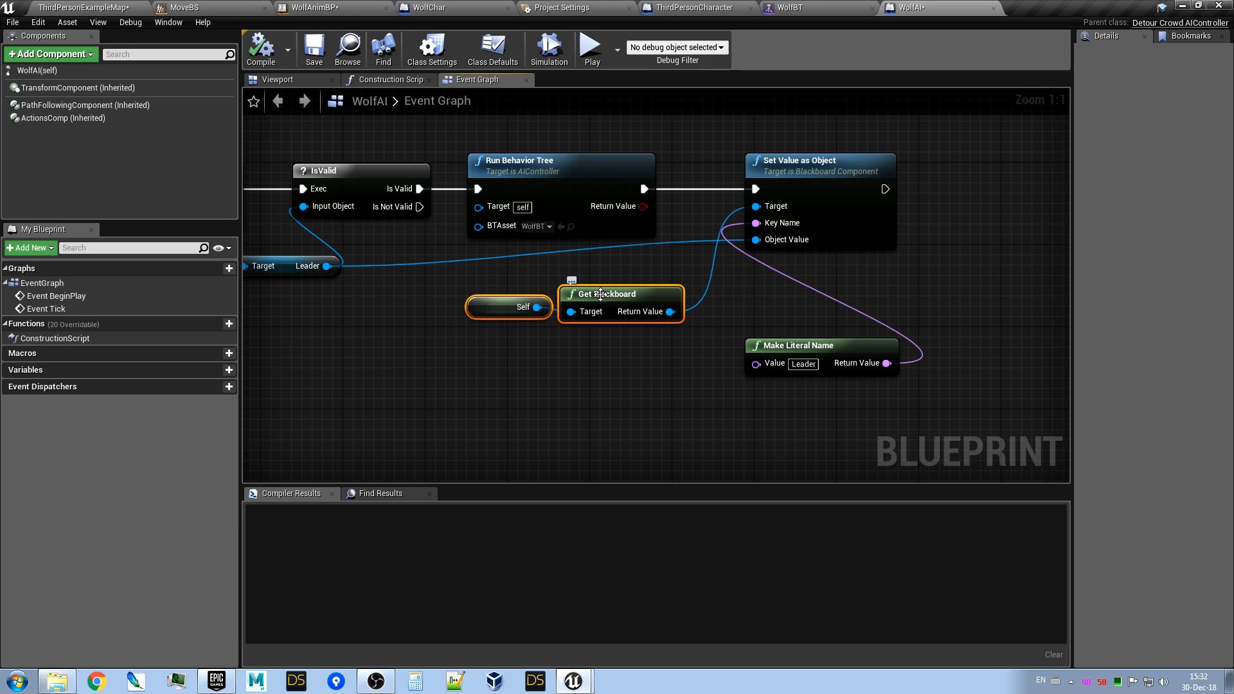
drag(787, 352, 580, 352)
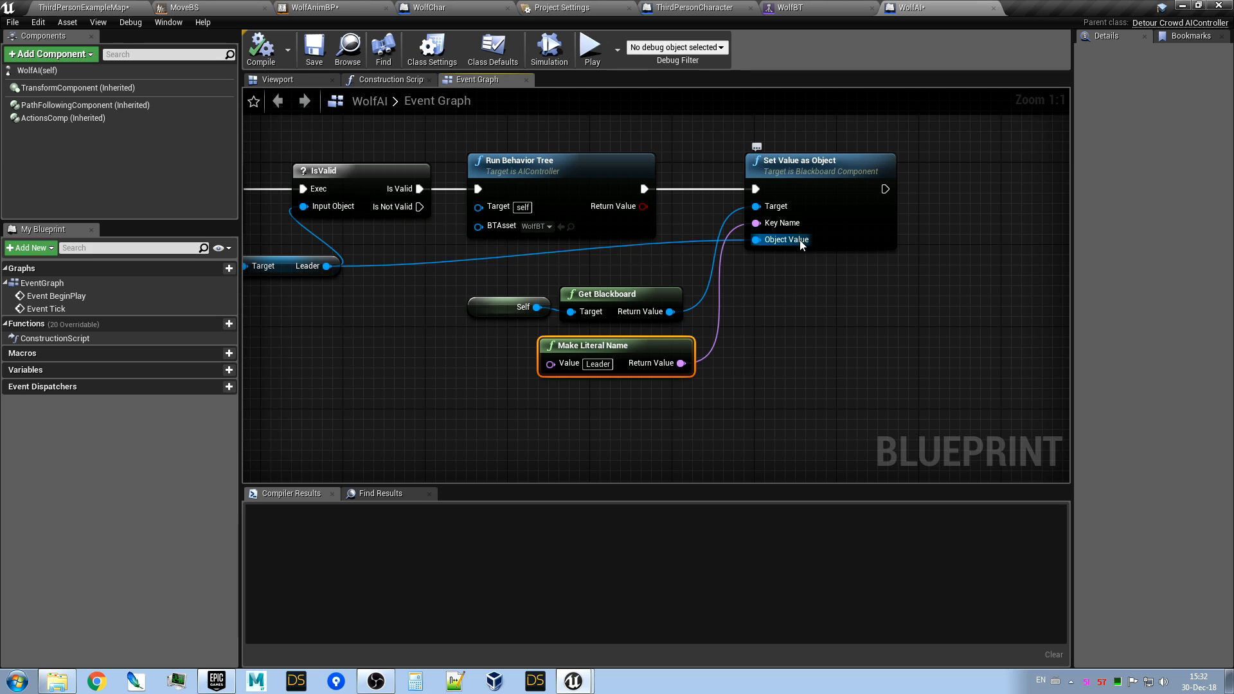
scroll(812, 330, down, 3)
right_drag(929, 337, 946, 347)
mouse_move(477, 353)
right_down()
mouse_move(462, 309)
mouse_move(479, 333)
right_up()
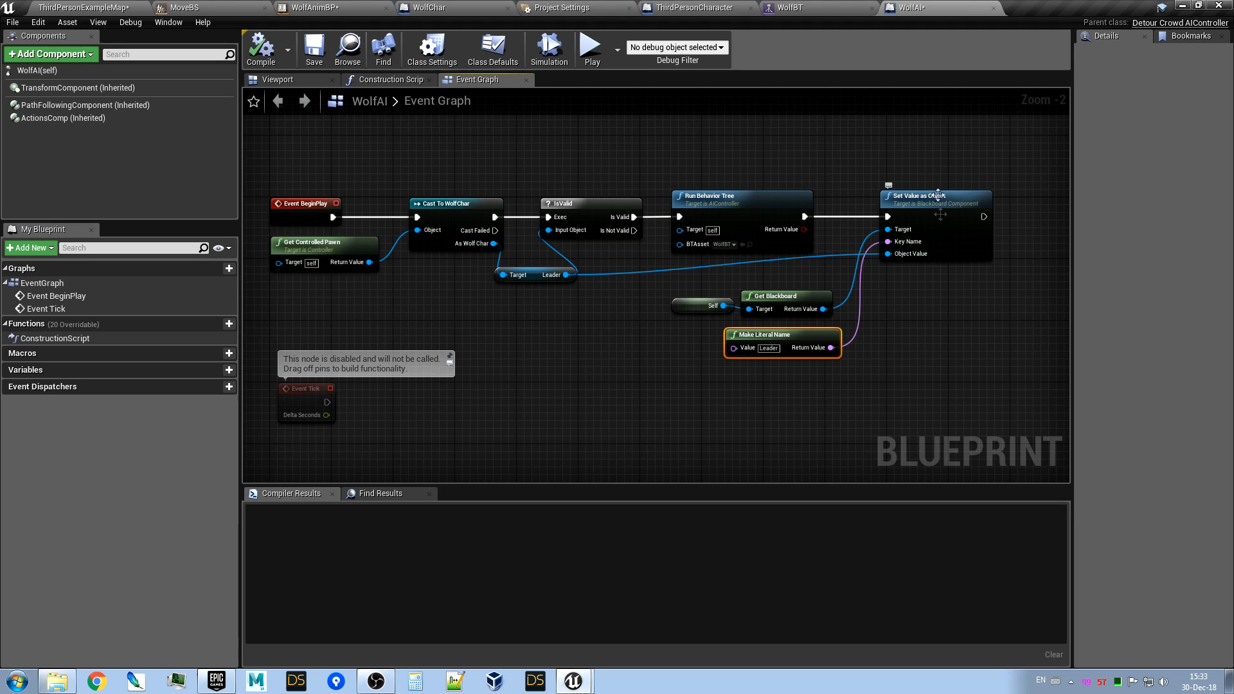
right_drag(954, 230, 888, 250)
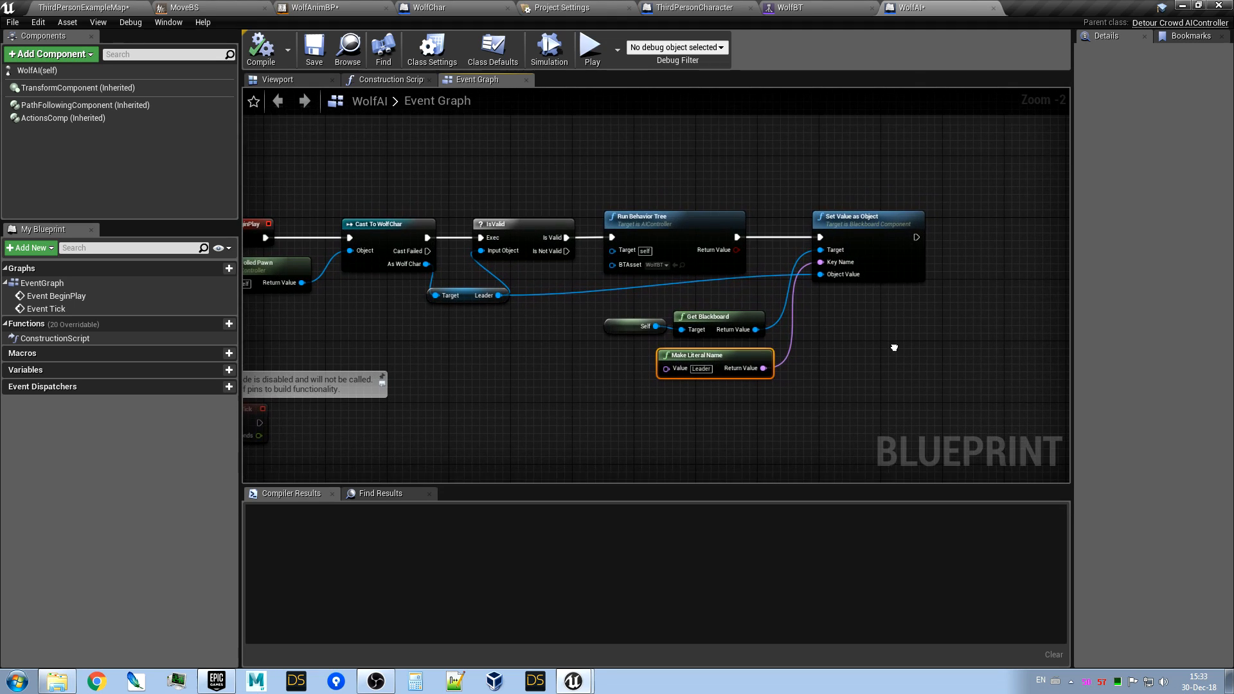
right_drag(856, 316, 850, 308)
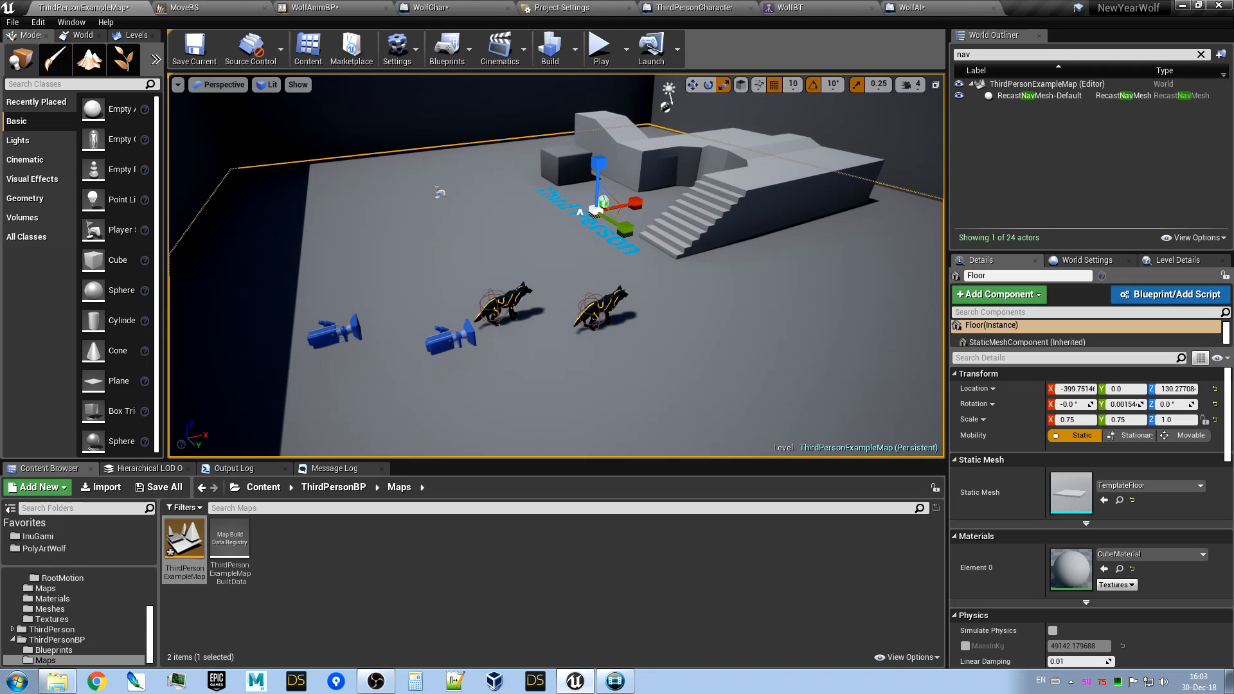
Search the placeable actors for "nav" and place a Nav Mesh Bounds Volume on the arena floor.
mouse_move(392, 306)
right_down()
mouse_move(408, 316)
mouse_move(398, 307)
right_up()
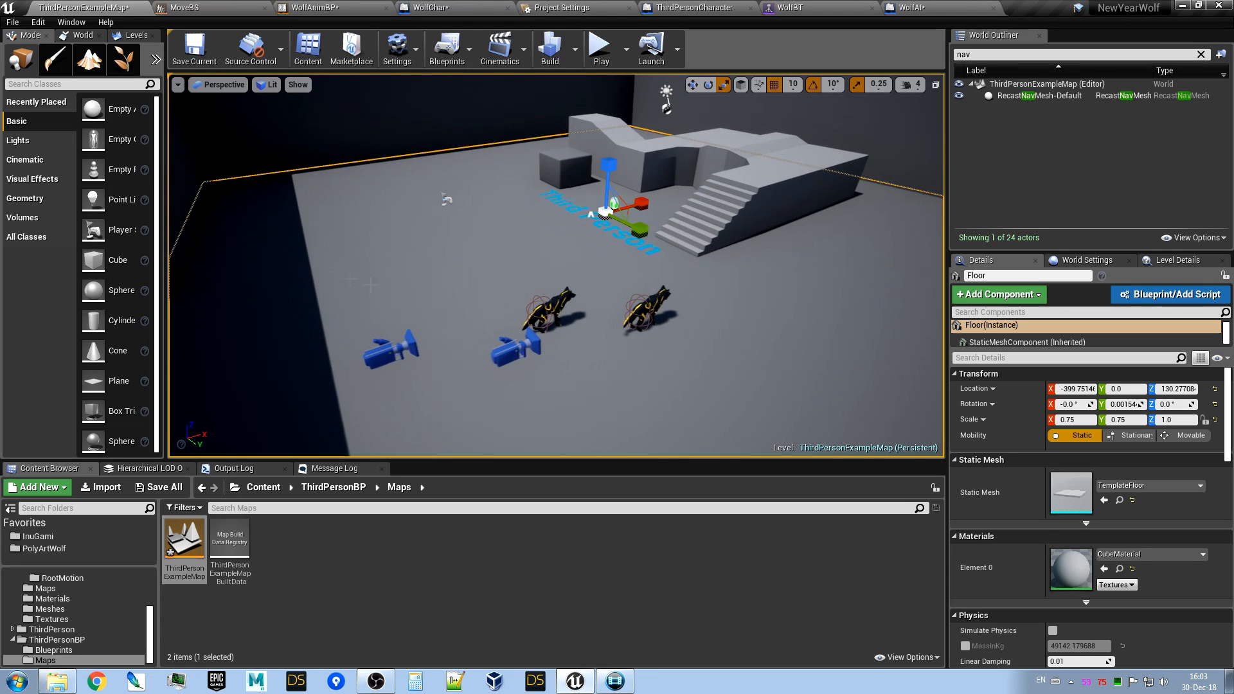
click(92, 84)
text(nav)
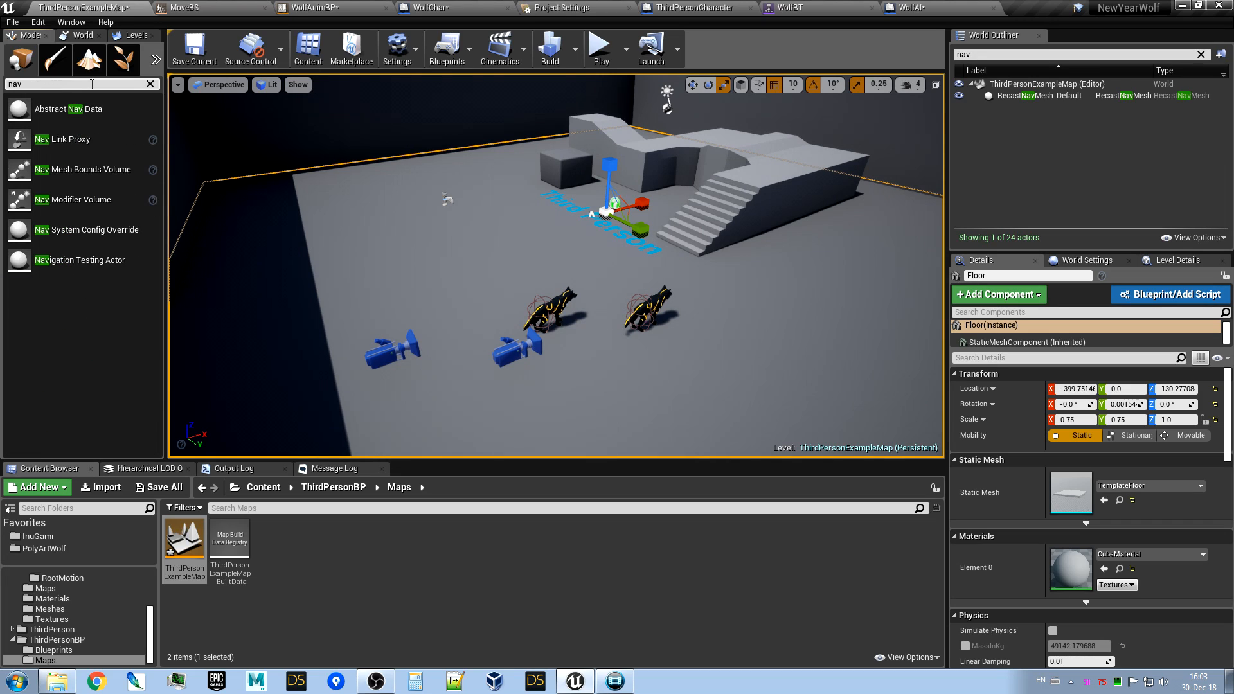
drag(84, 169, 490, 260)
Scale the Nav Mesh Bounds Volume to 3.0 in X and Y and 1.75 in Z.
right_drag(490, 259, 452, 256)
drag(541, 245, 575, 233)
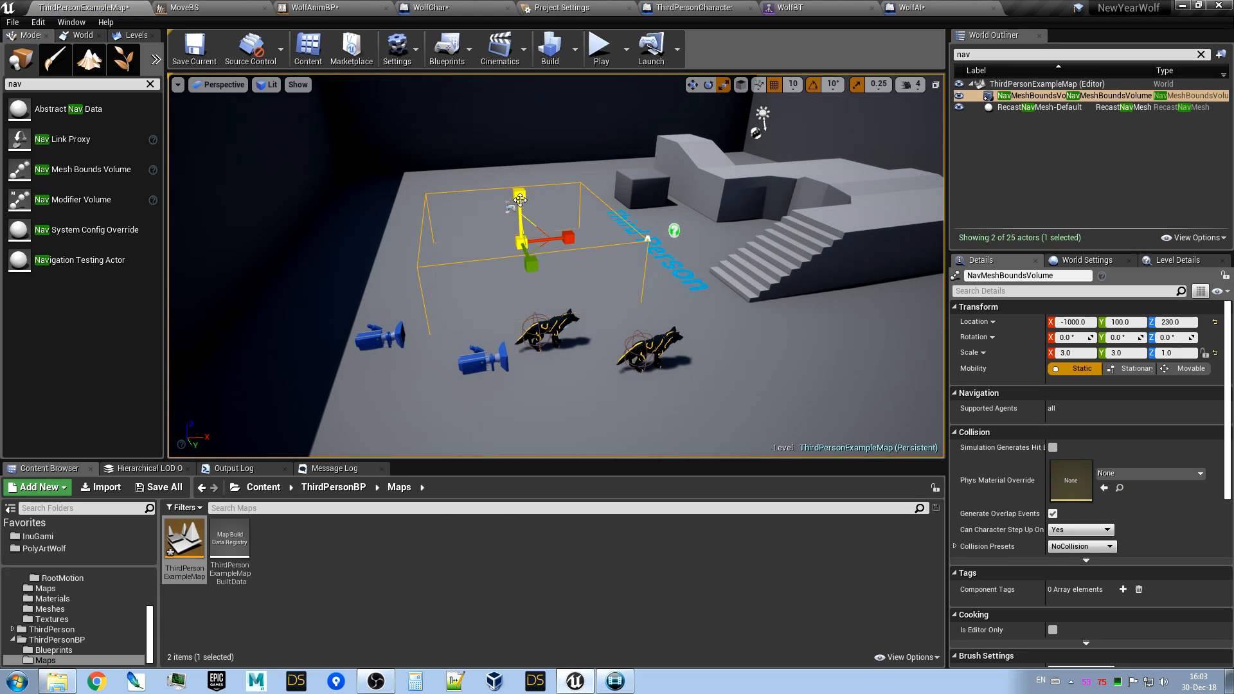
drag(520, 199, 519, 183)
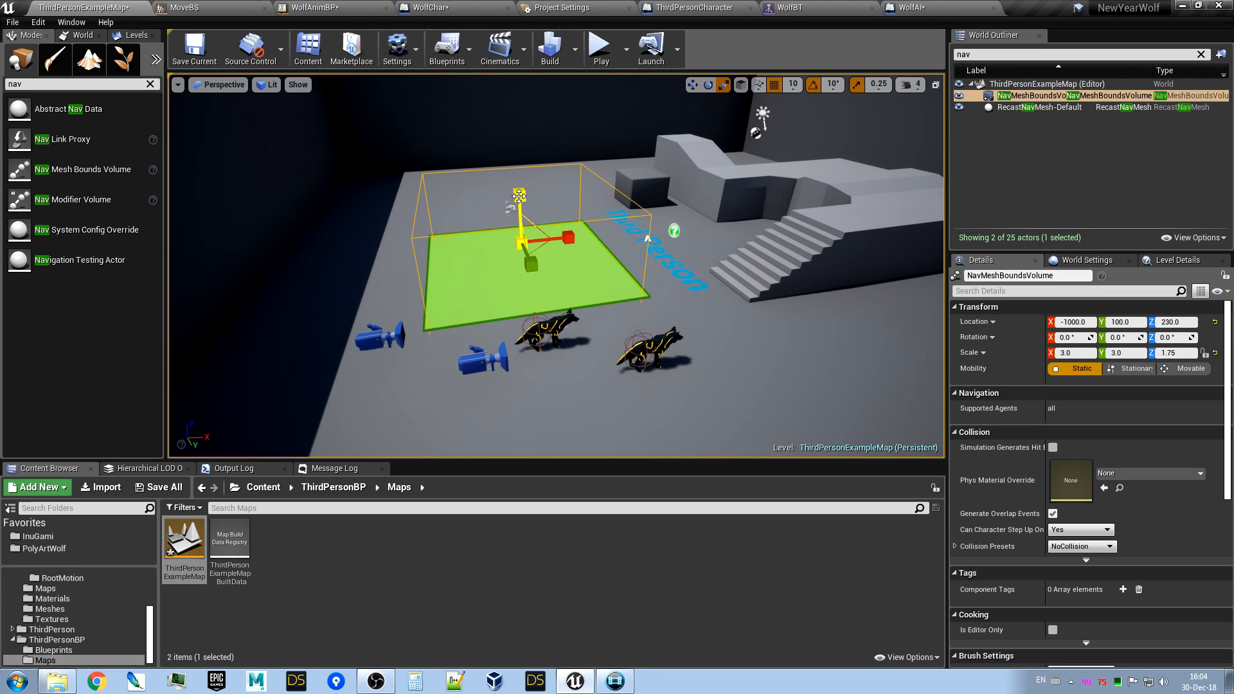
Enlarge the Nav Mesh Bounds Volume further across the arena floor and reposition it in the level.
right_drag(465, 268, 540, 286)
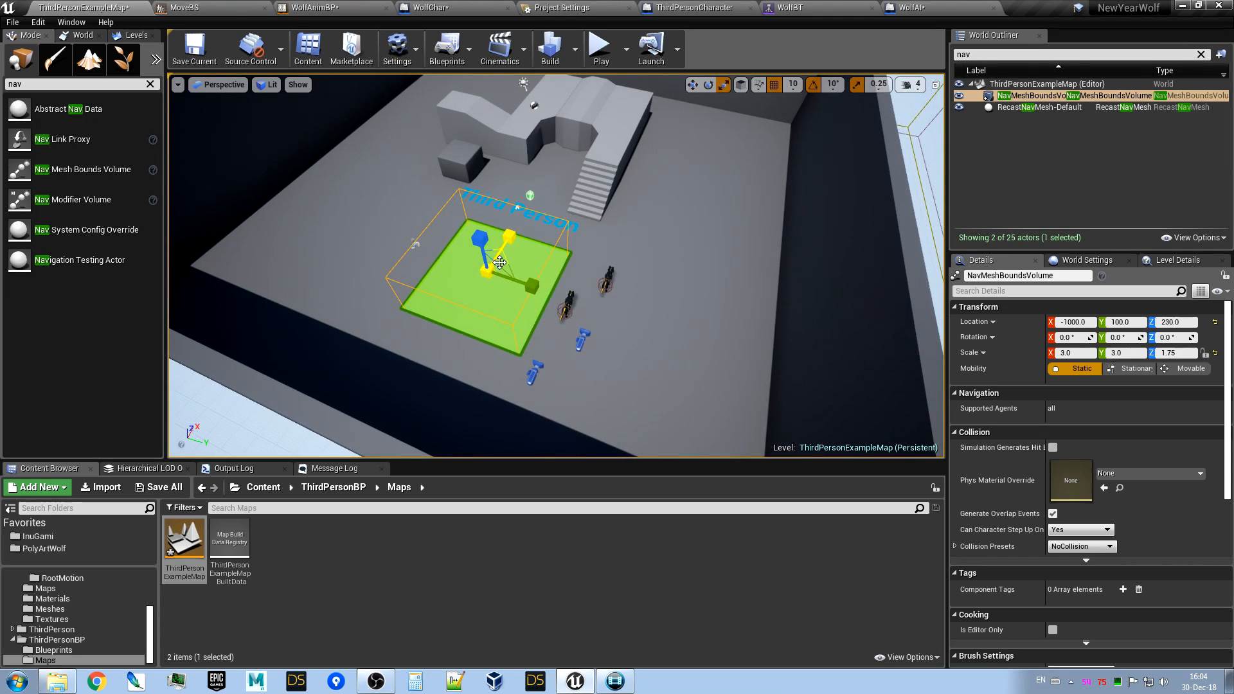
drag(507, 262, 591, 216)
right_drag(556, 273, 456, 270)
key(w)
drag(557, 272, 608, 264)
right_drag(608, 264, 588, 286)
drag(489, 251, 496, 252)
right_drag(495, 251, 580, 257)
drag(523, 211, 524, 215)
right_drag(480, 258, 439, 283)
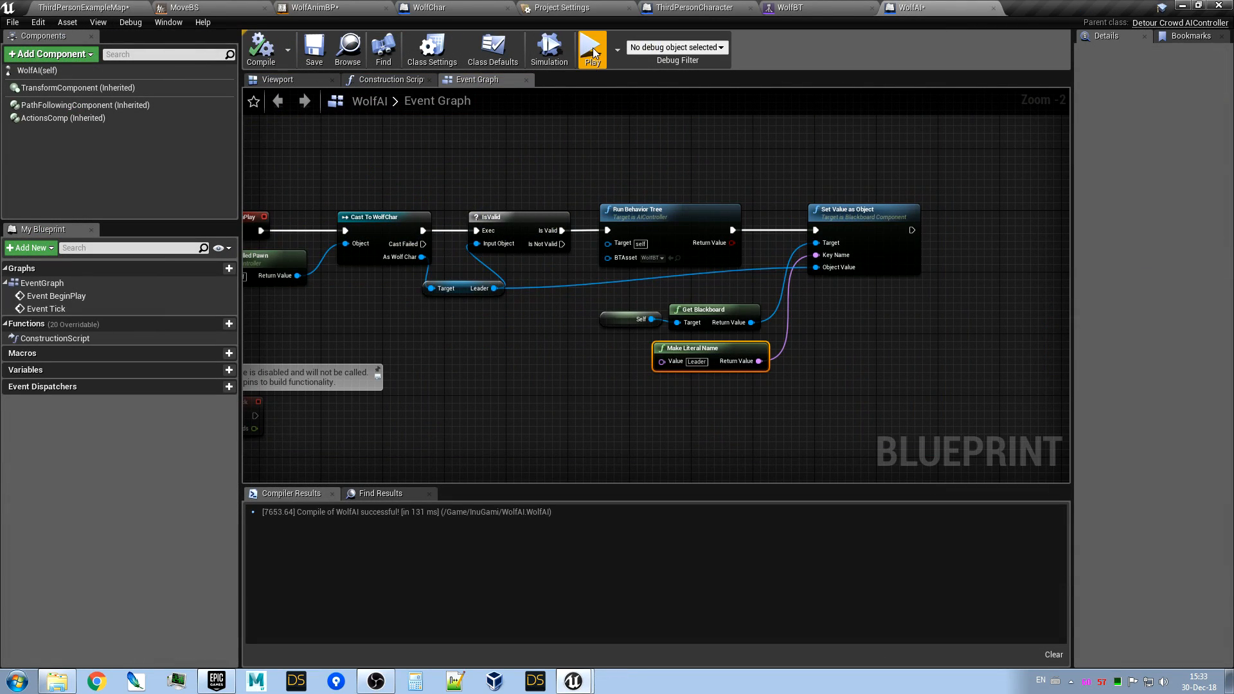
Play the level and run the player wolf in several directions to test whether the second wolf follows.
click(593, 47)
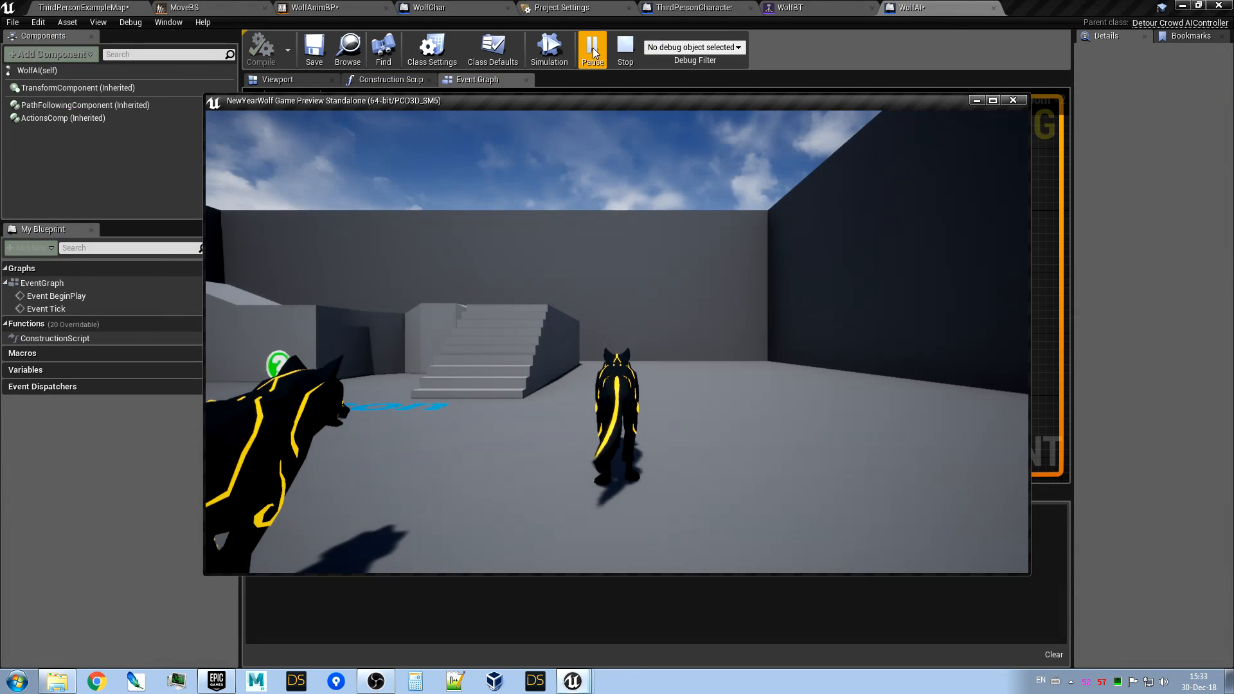
click(720, 398)
key(w)
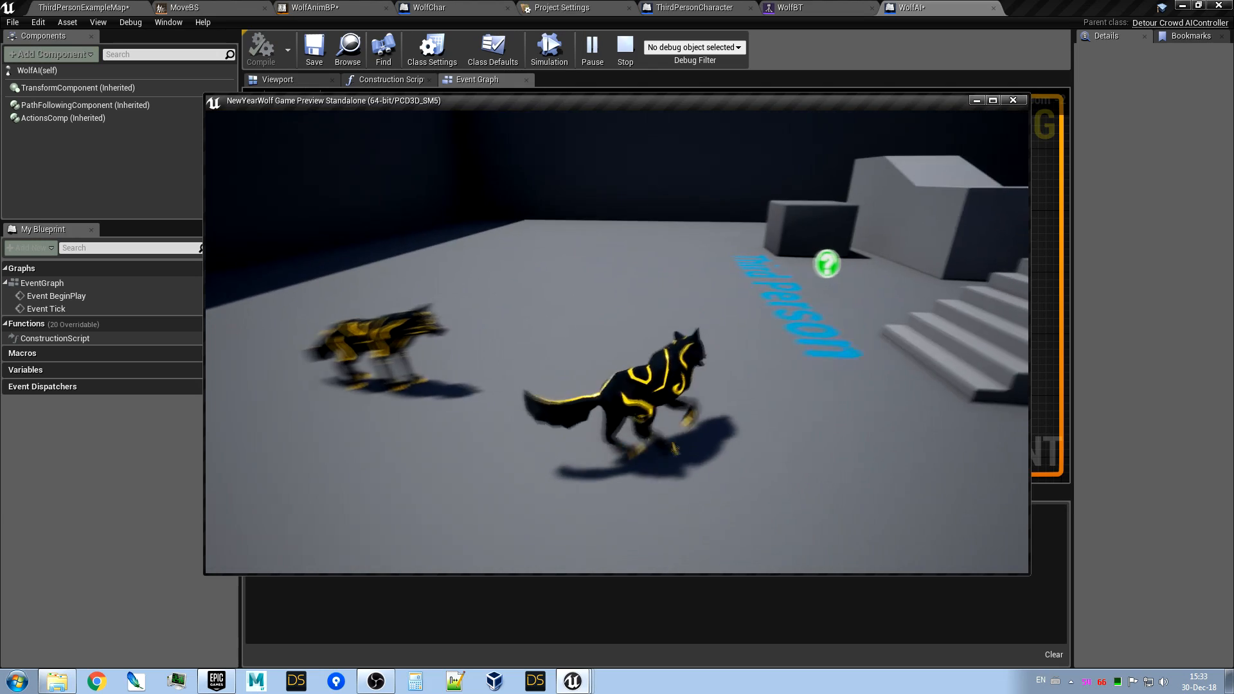
key(d)
key(s)
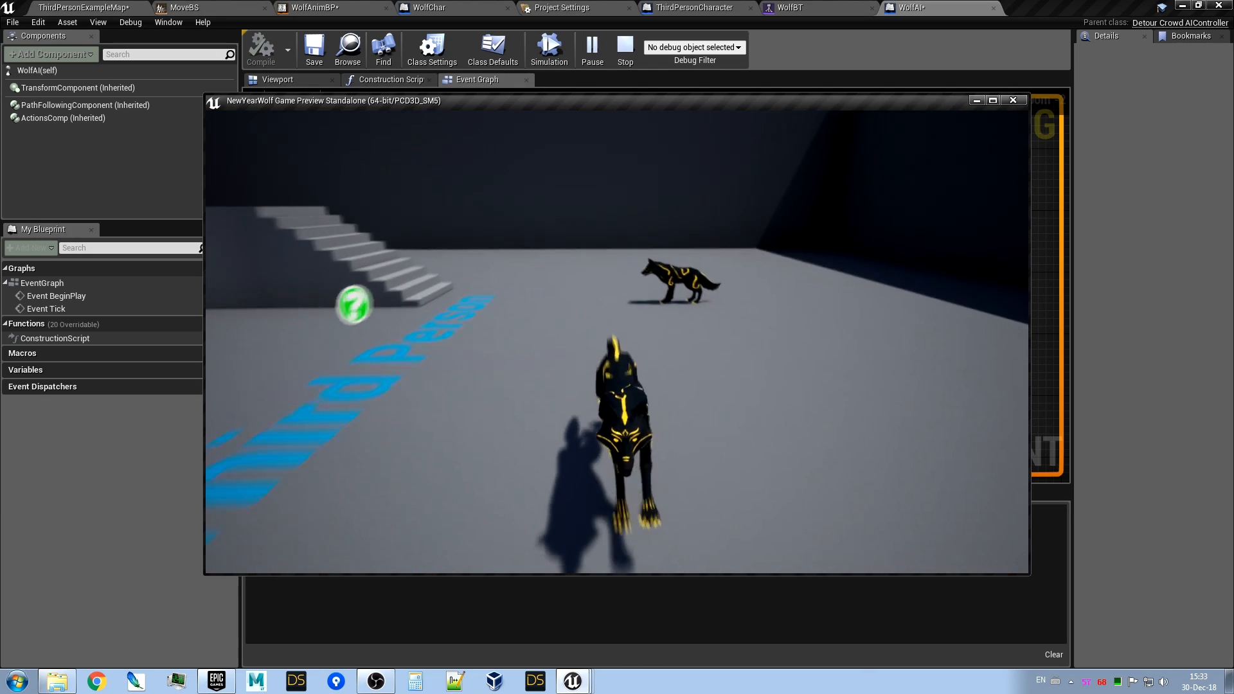
Run the player wolf across the arena and toward the walls to check whether the second wolf follows, and end the session.
key(a)
key(d)
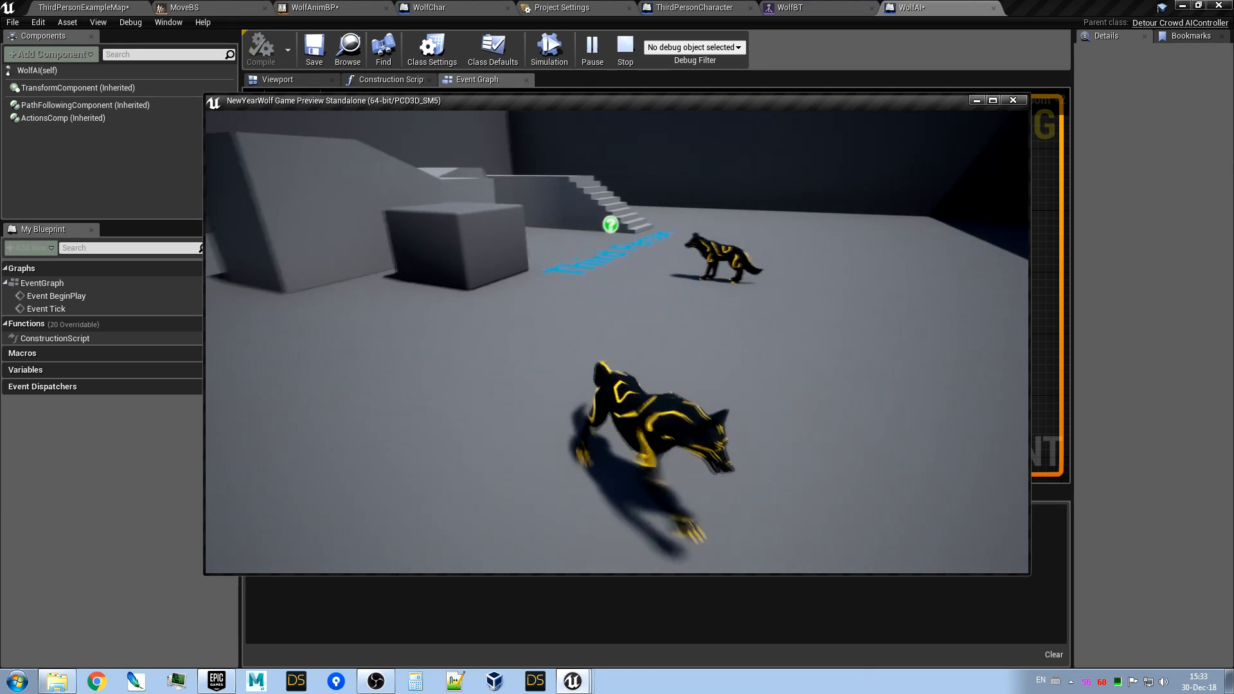
key(d)
key(s)
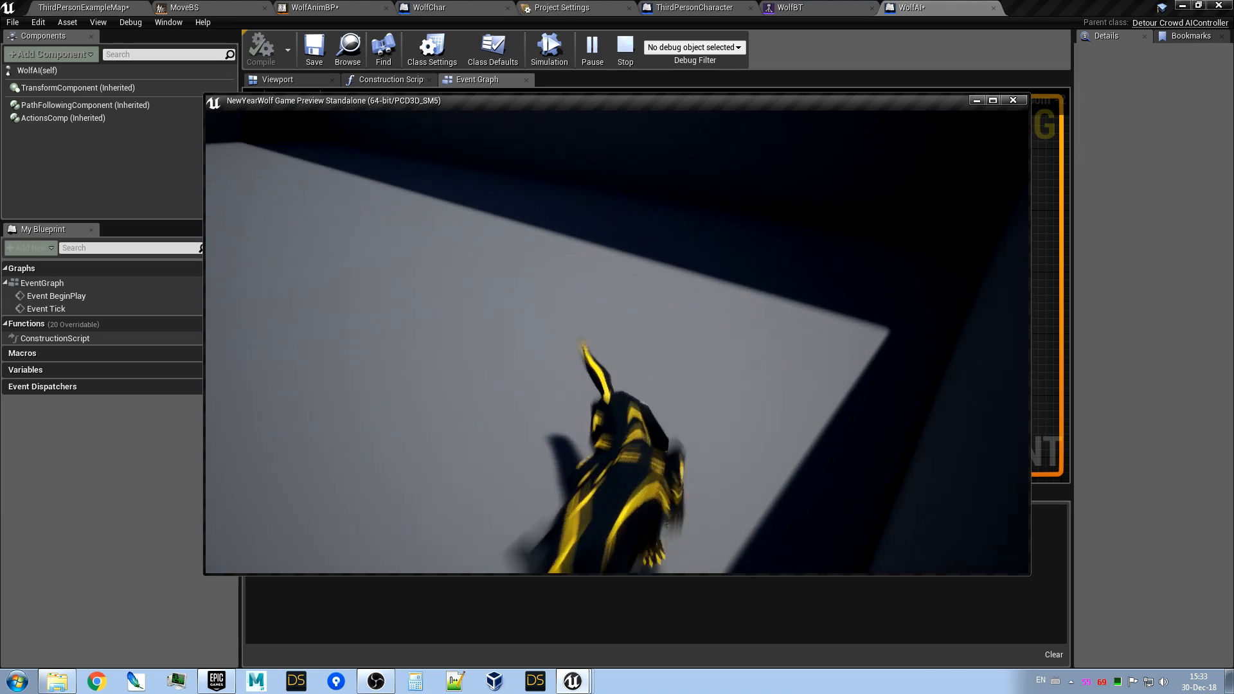
key(w)
key(a)
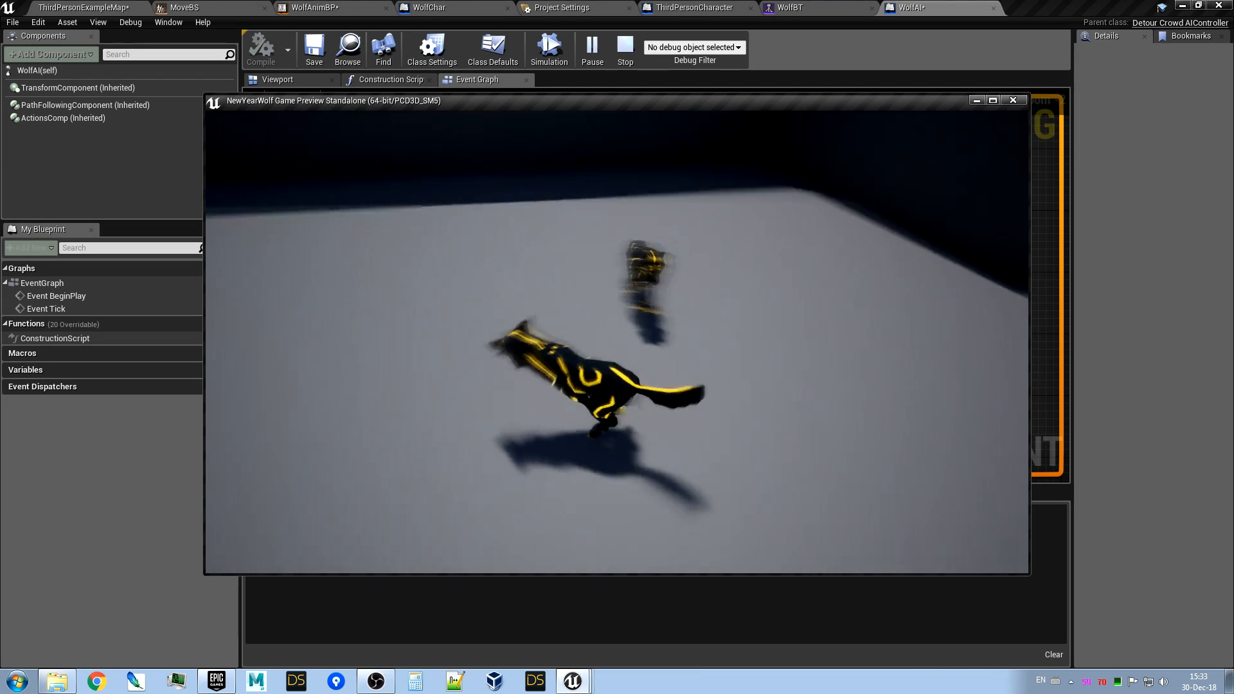
key(s)
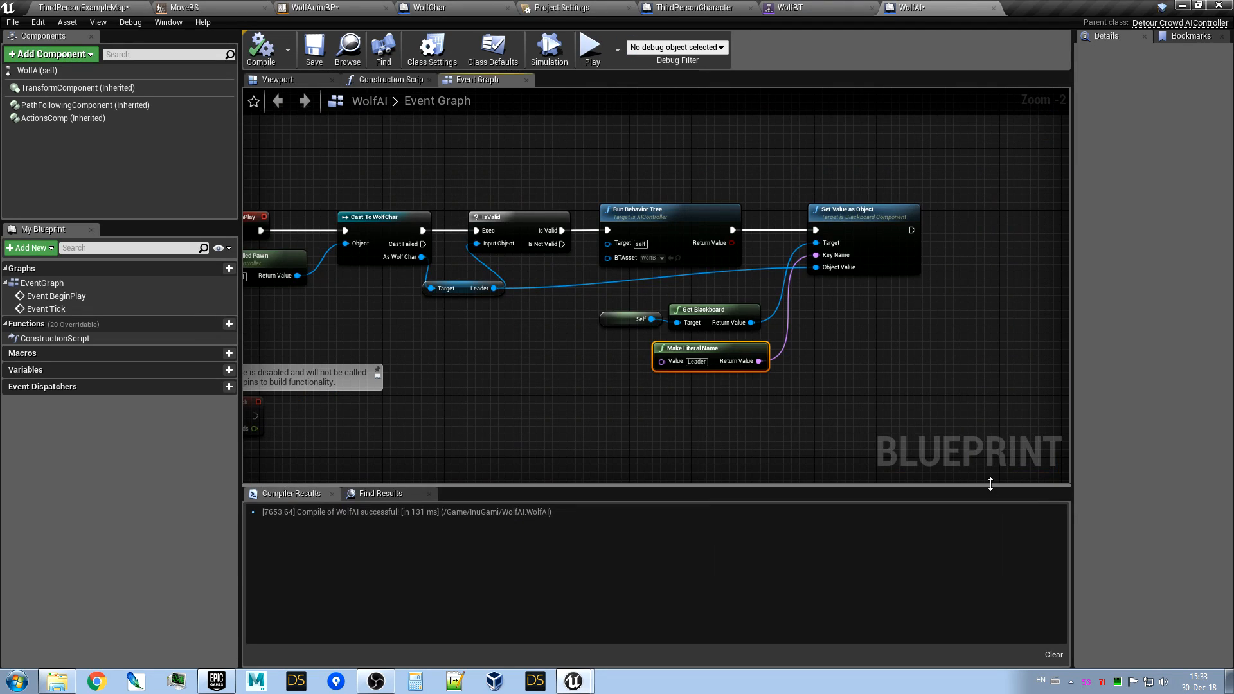
key(Escape)
Filter the settings of WolfChar's CharacterMovement component for "accel" and try toggling Use Acceleration for Paths.
right_drag(524, 356, 575, 364)
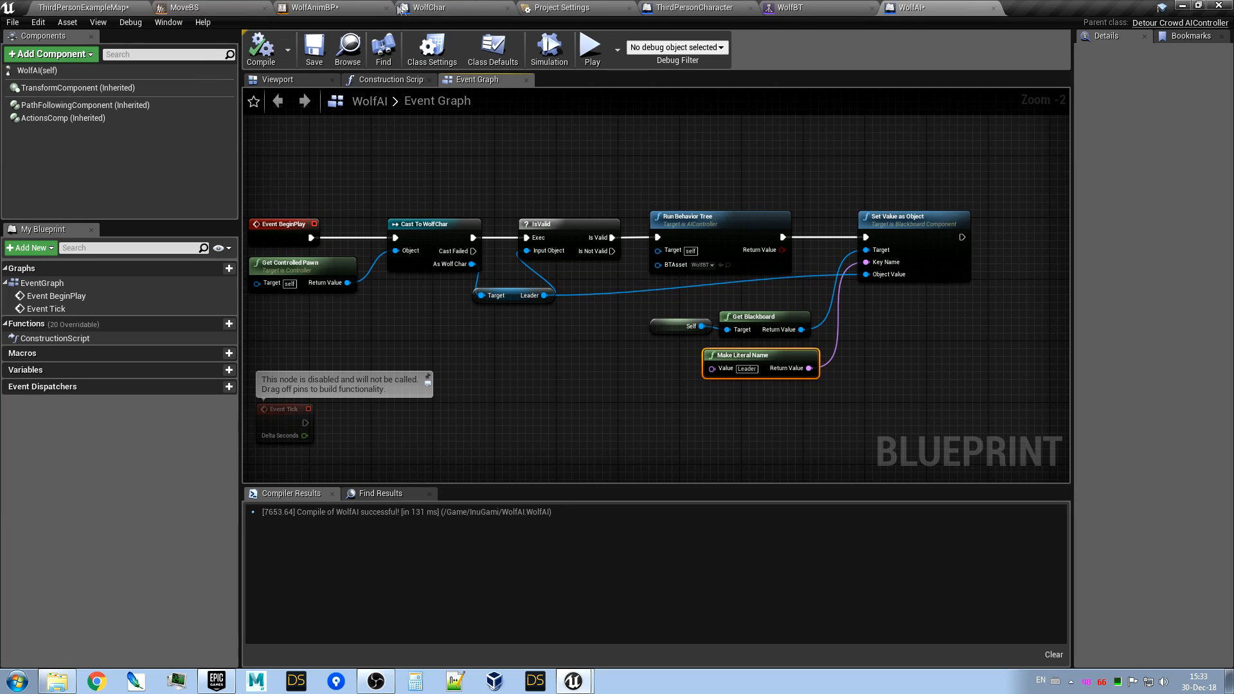
click(453, 8)
click(62, 156)
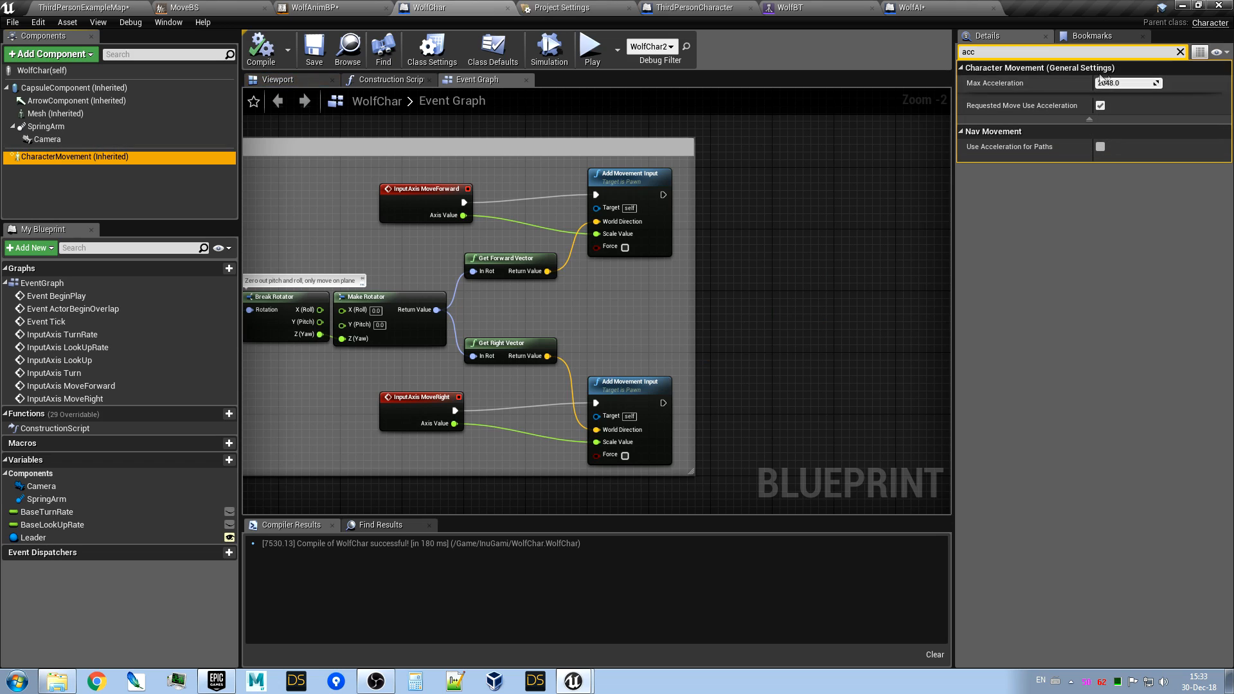
click(982, 52)
text(accel)
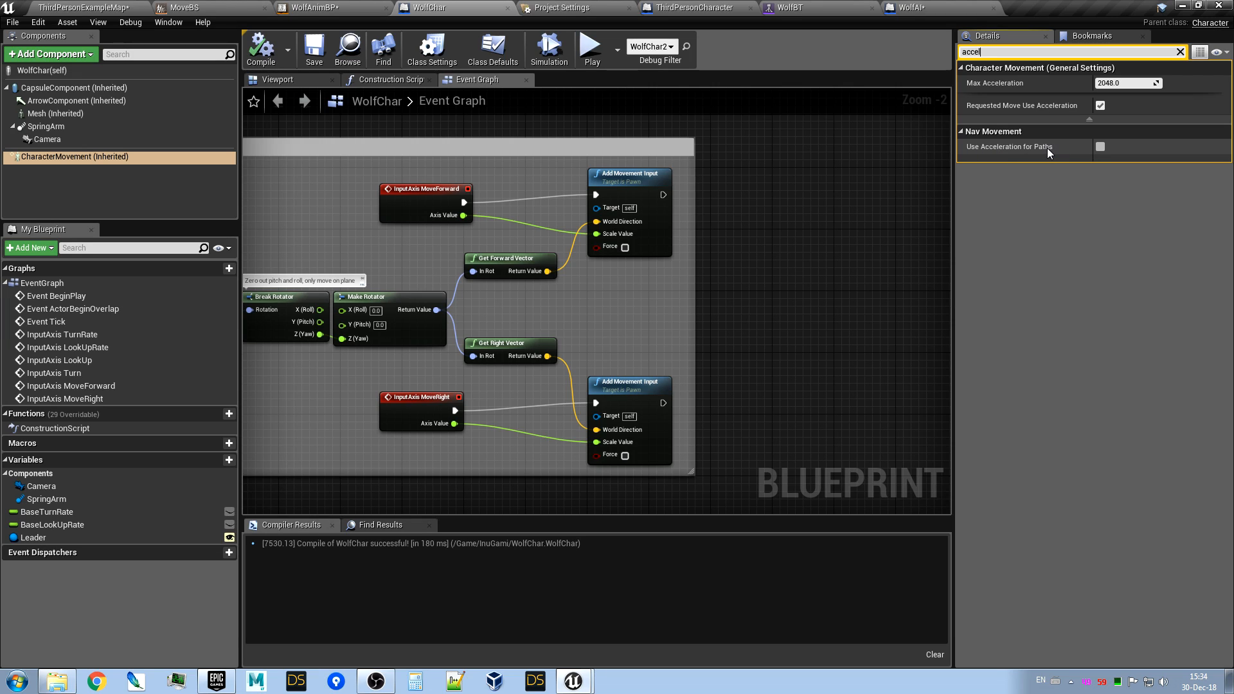
click(1101, 148)
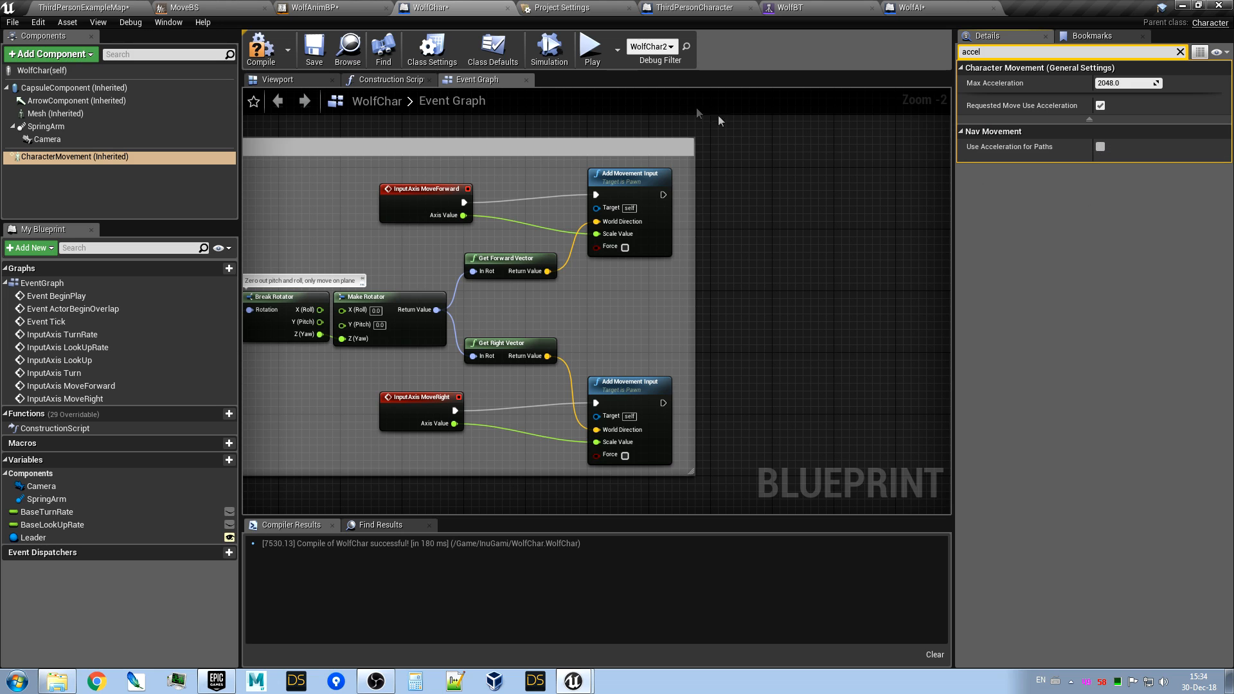
Play the level and circle the player wolf to observe how the following wolf moves and animates, and end the session.
click(592, 50)
click(595, 112)
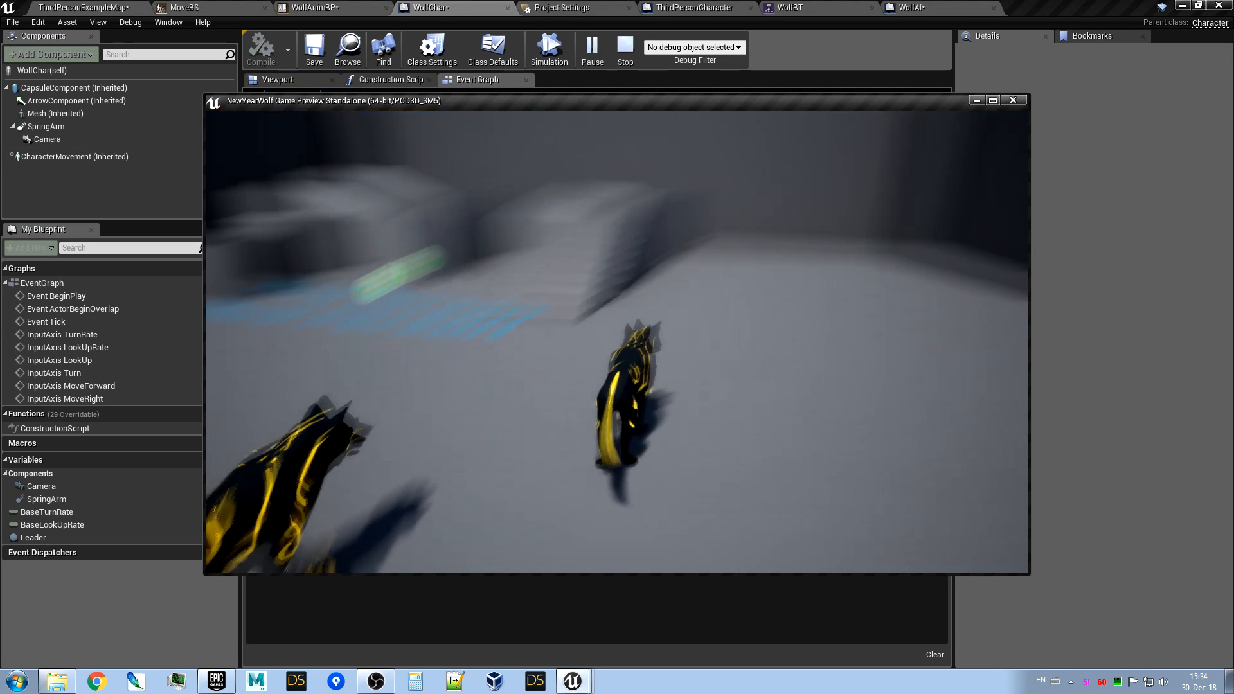
key(w)
key(s)
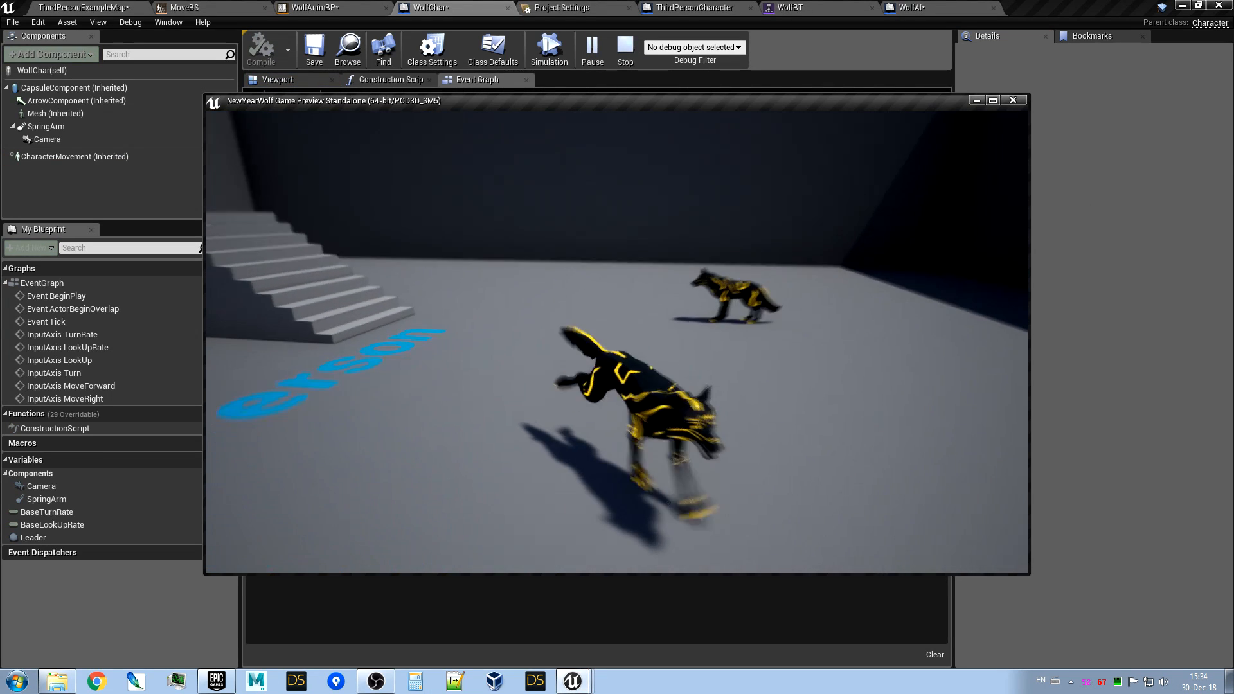
key(a)
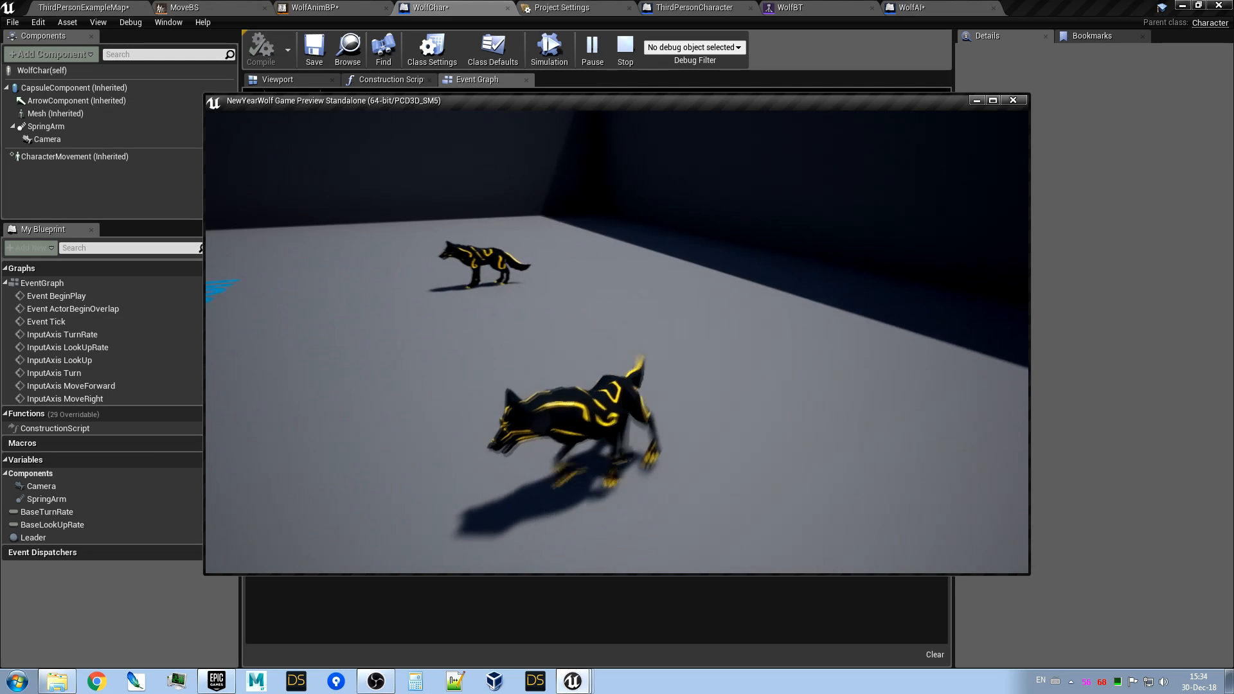
key(s)
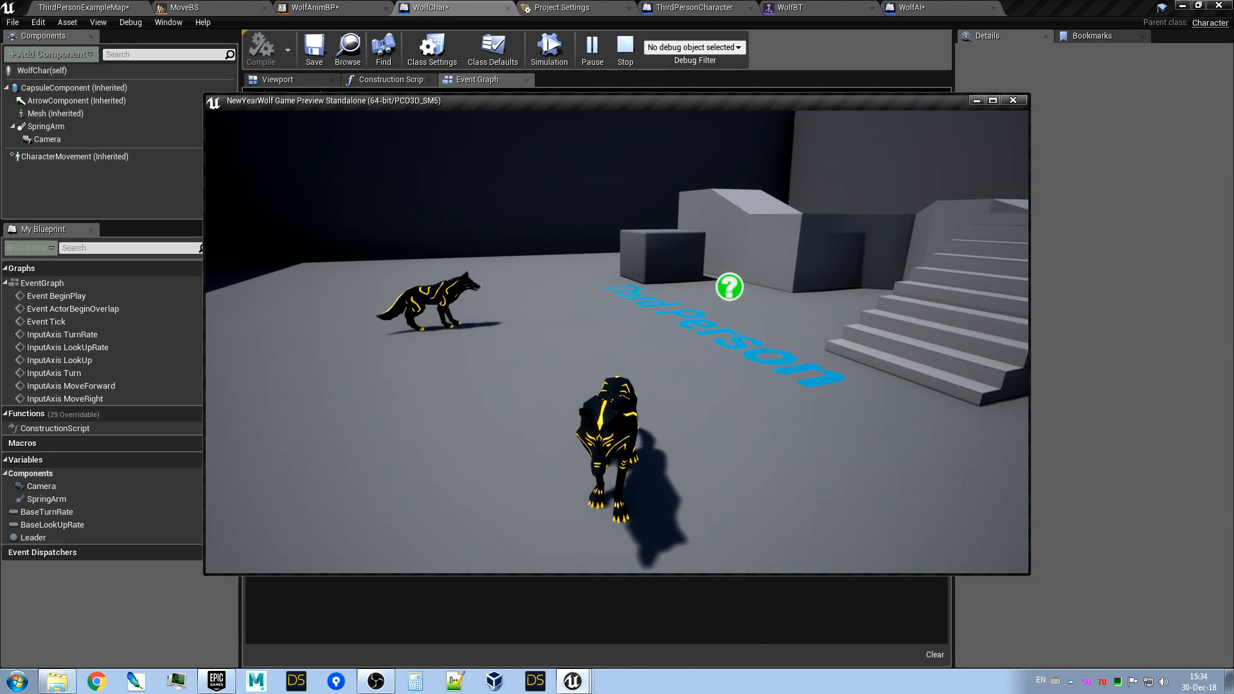
key(Escape)
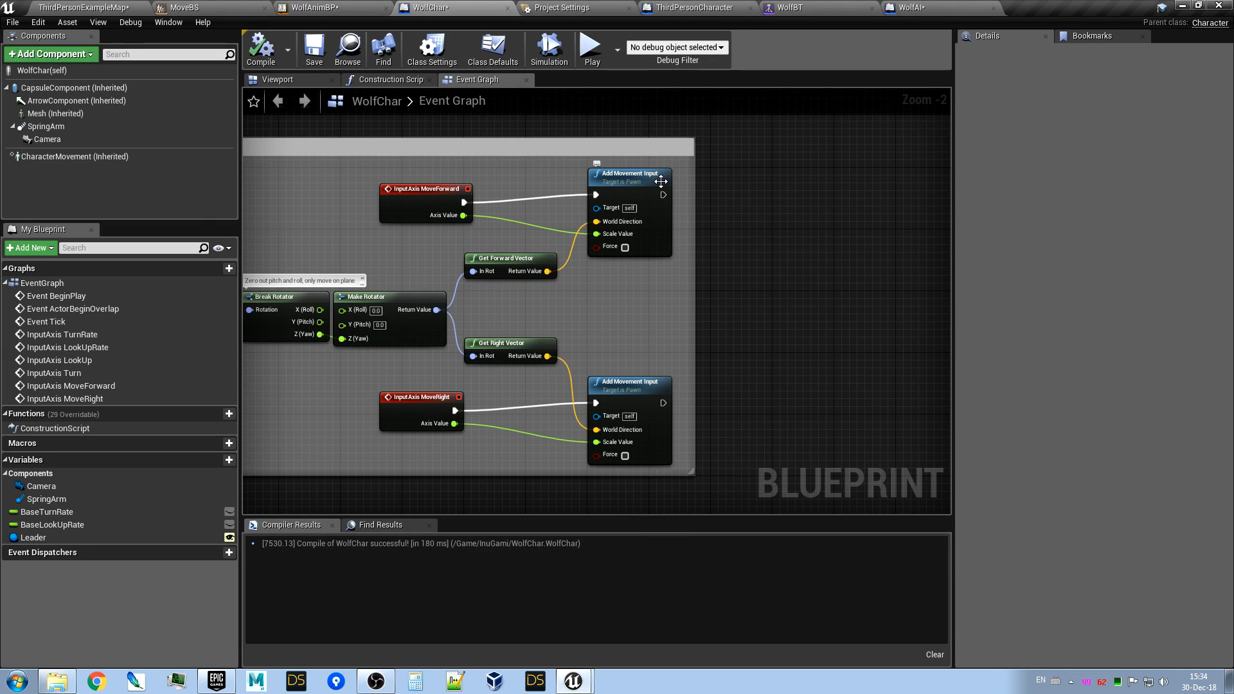
Examine how WolfAnimBP's event graph calculates Speed, Is Moving and Turn from the last input vector.
click(215, 11)
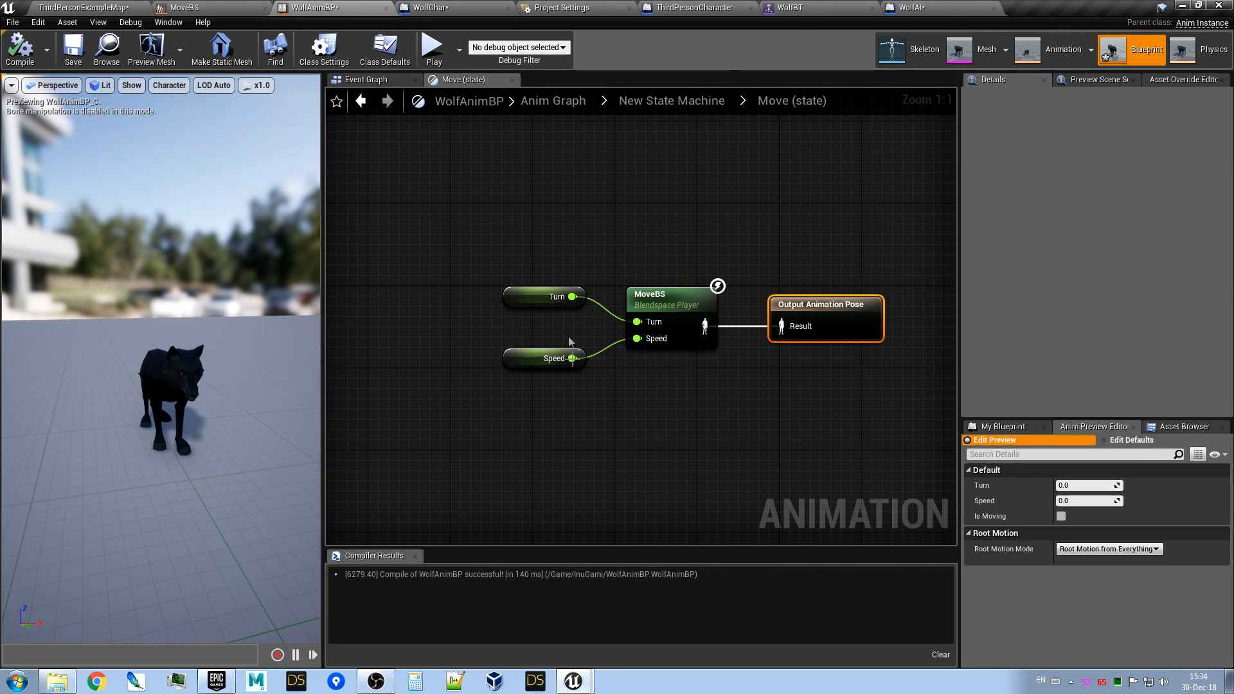
click(377, 80)
right_drag(485, 299, 447, 302)
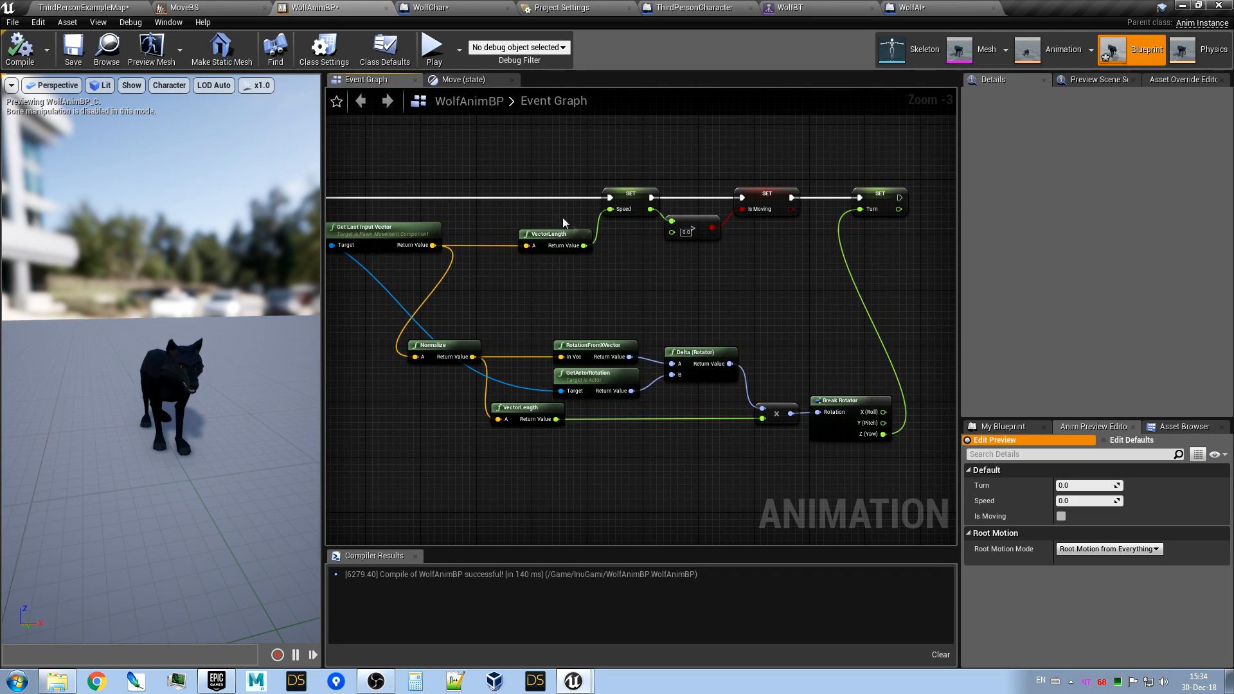
mouse_move(683, 286)
right_down()
mouse_move(706, 284)
mouse_move(690, 280)
right_up()
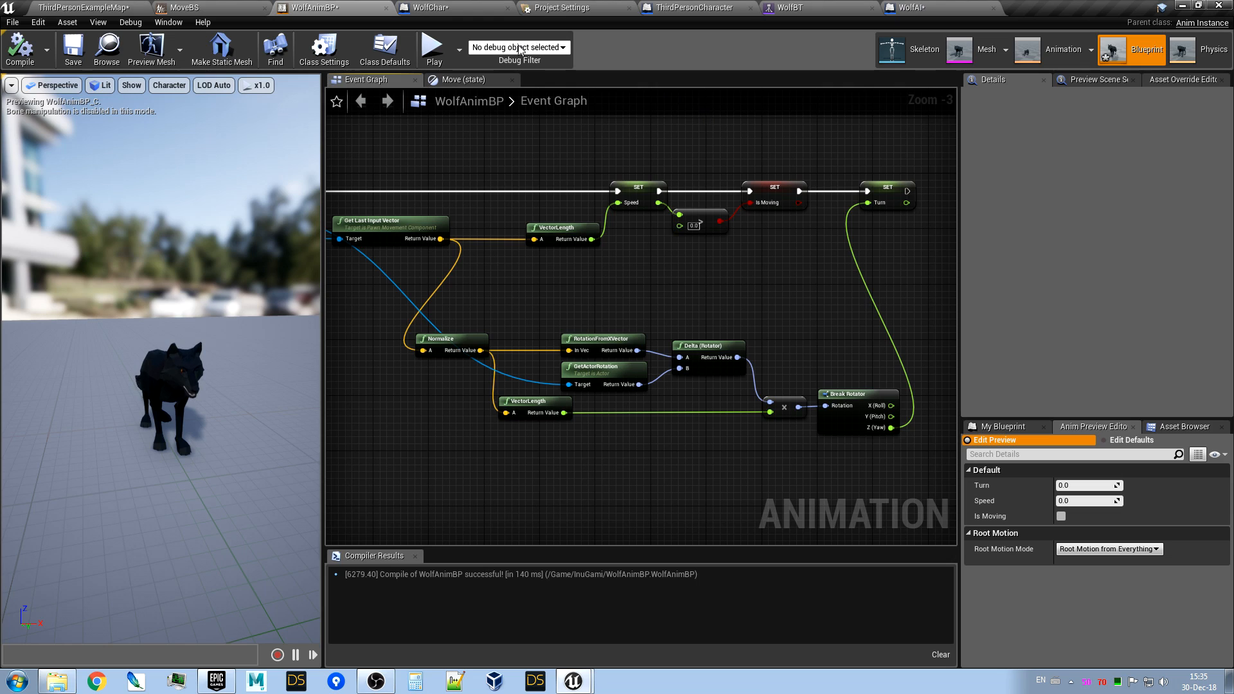
Enable Use Acceleration for Paths on WolfChar's CharacterMovement component and compile the blueprint.
click(469, 7)
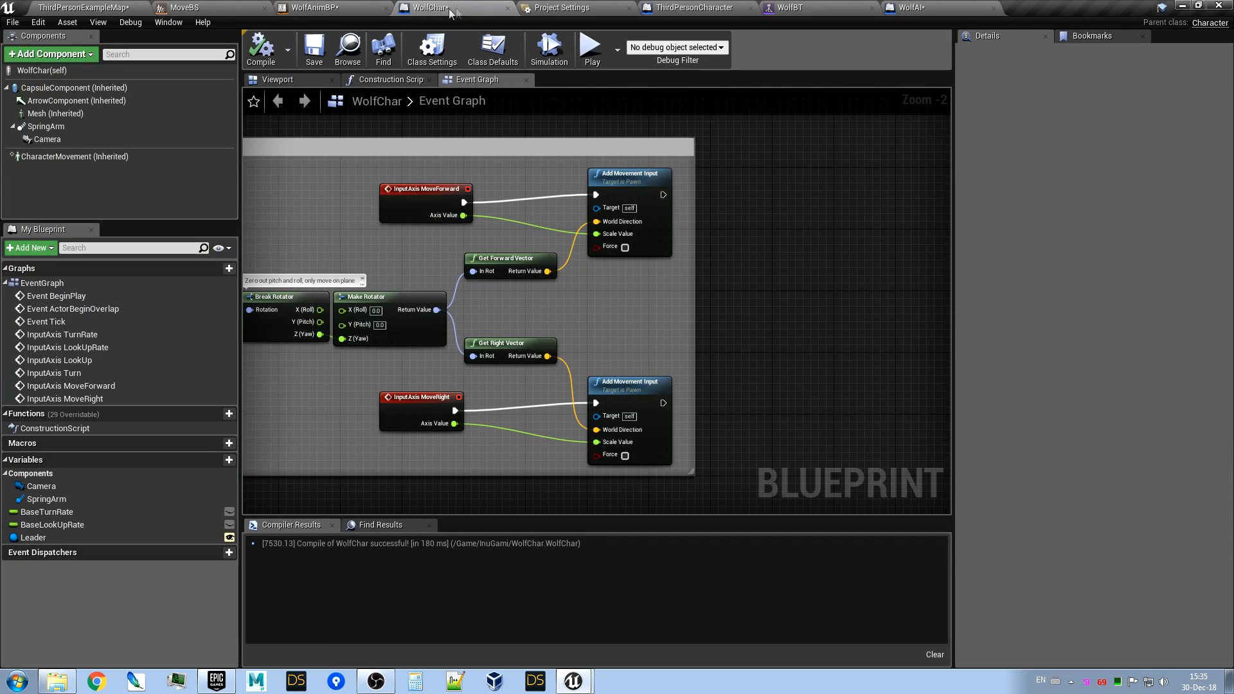
click(95, 157)
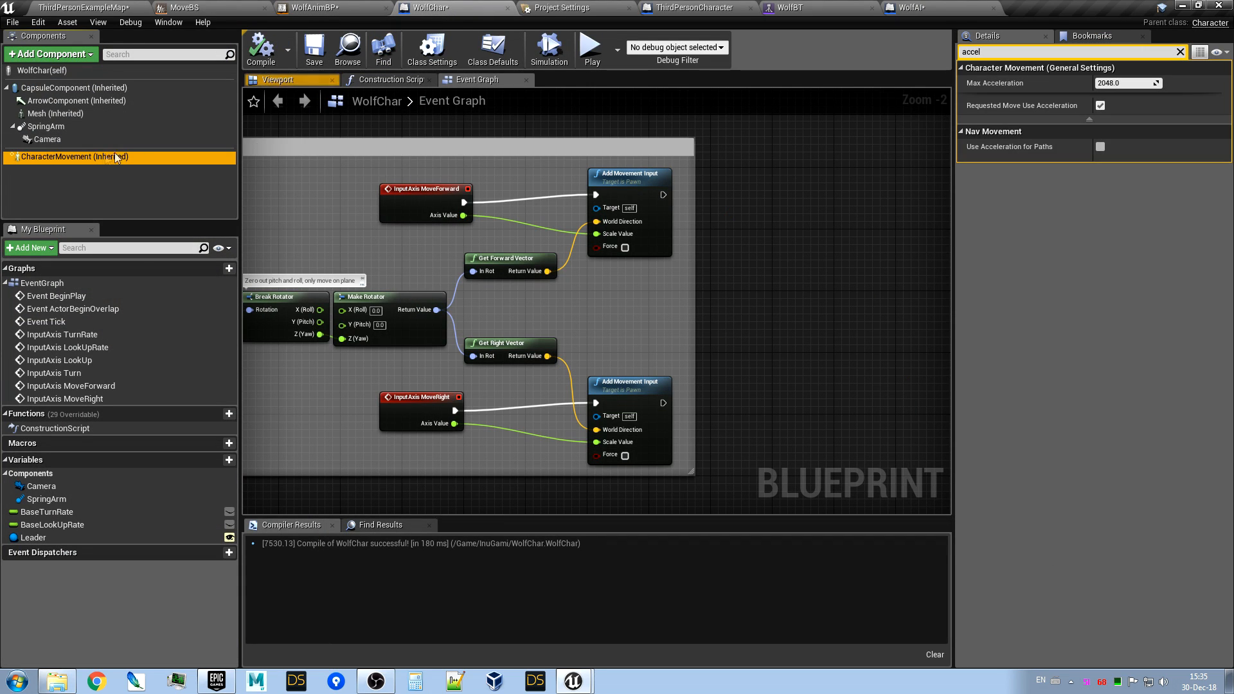
click(1099, 147)
click(261, 48)
Play the level again and run the player wolf in several directions to test following and animation with path acceleration.
click(583, 46)
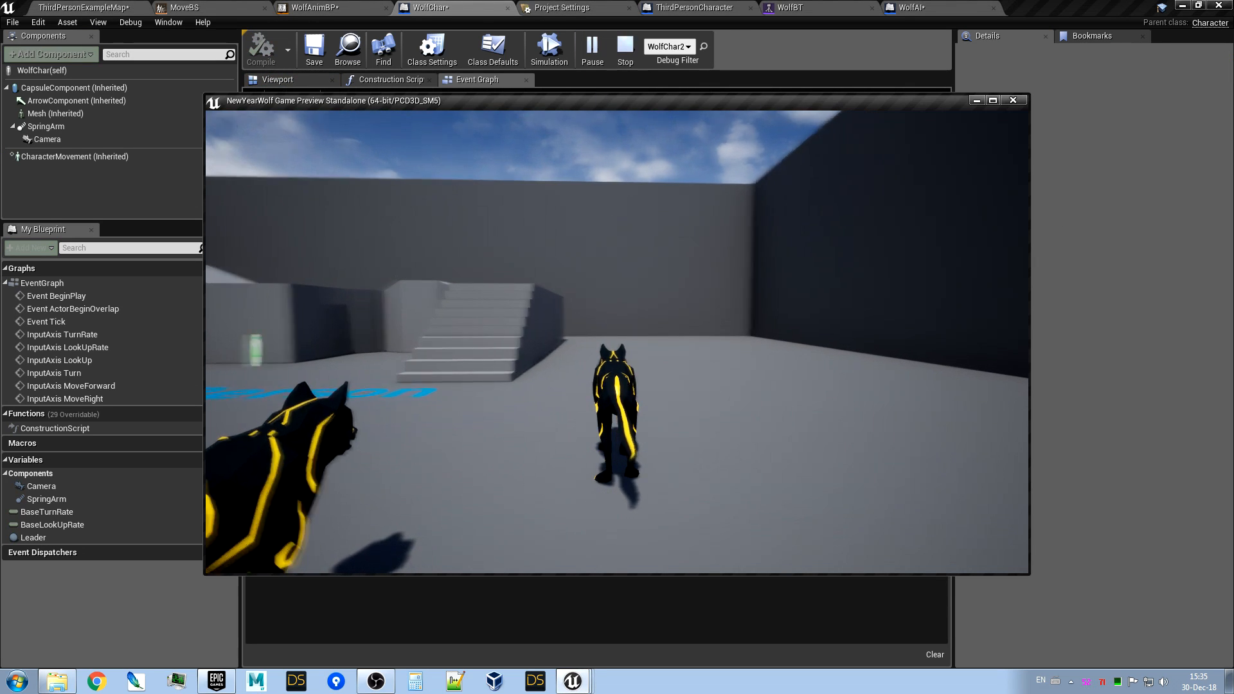
key(s)
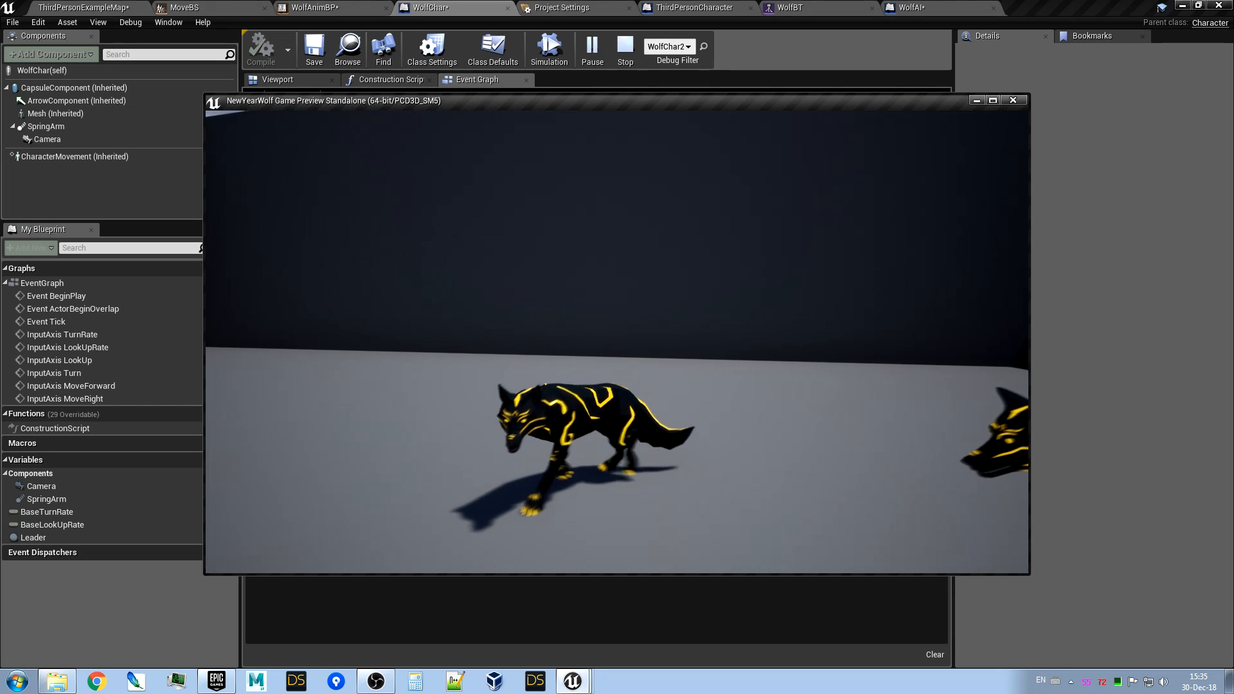
key(d)
key(s)
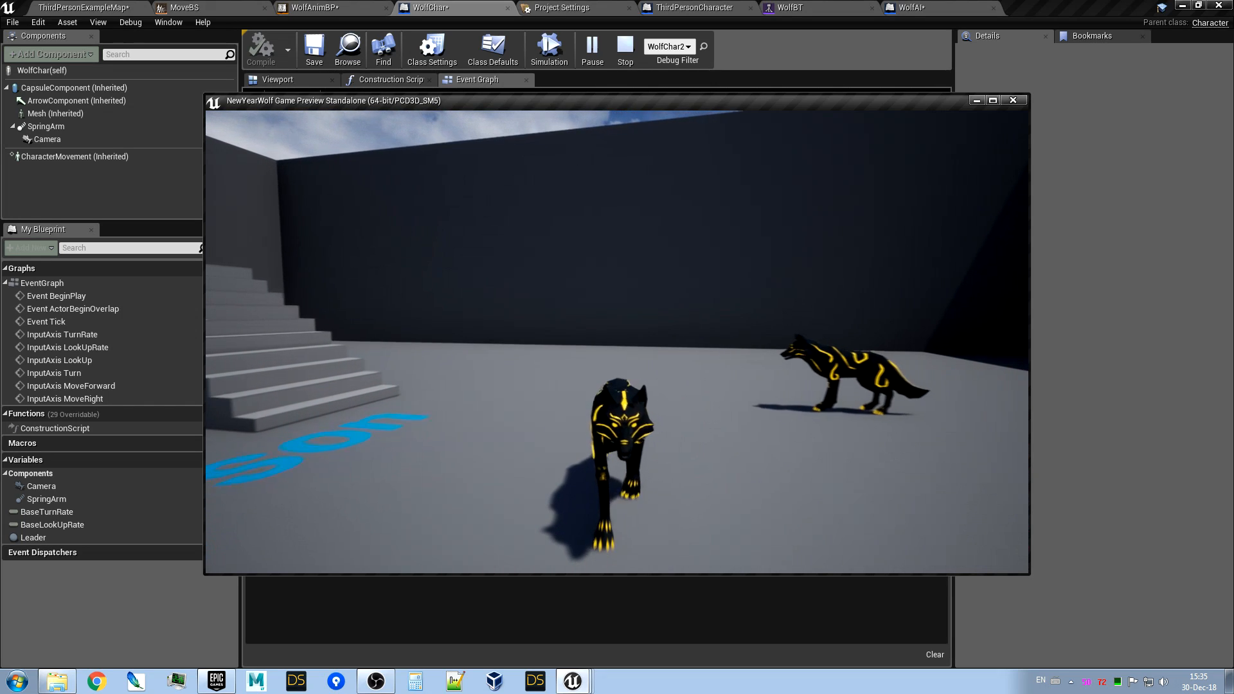
key(s)
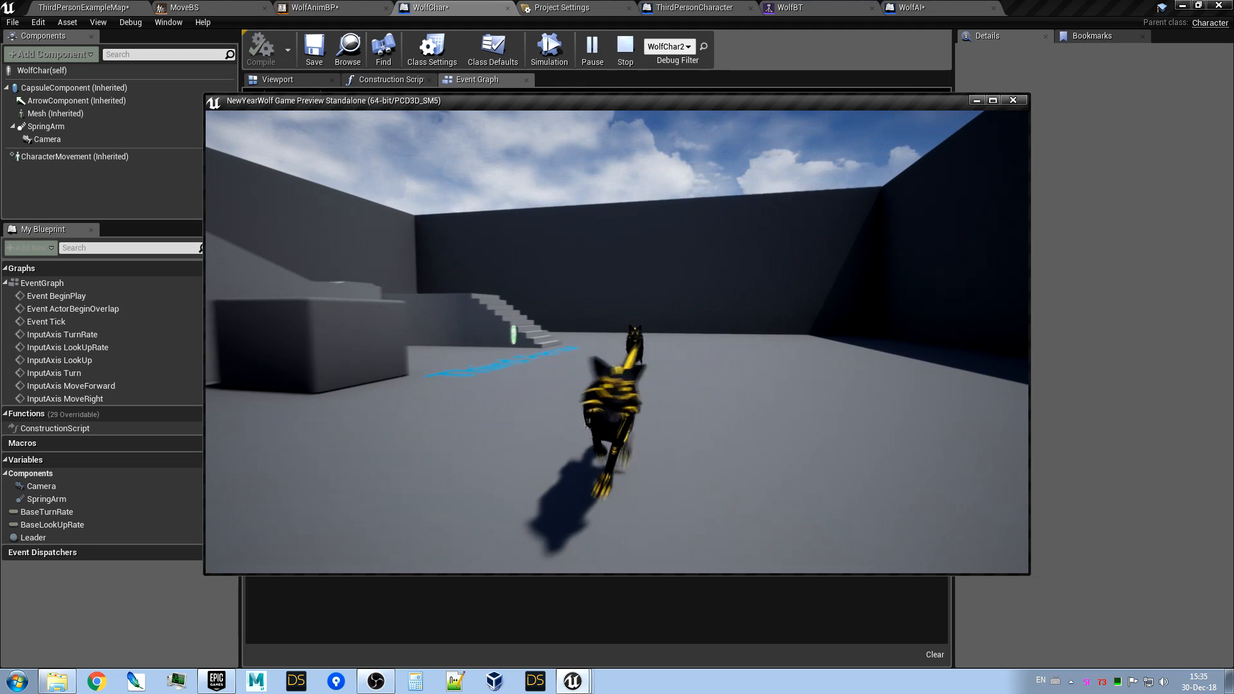
key(d)
key(w)
key(w)
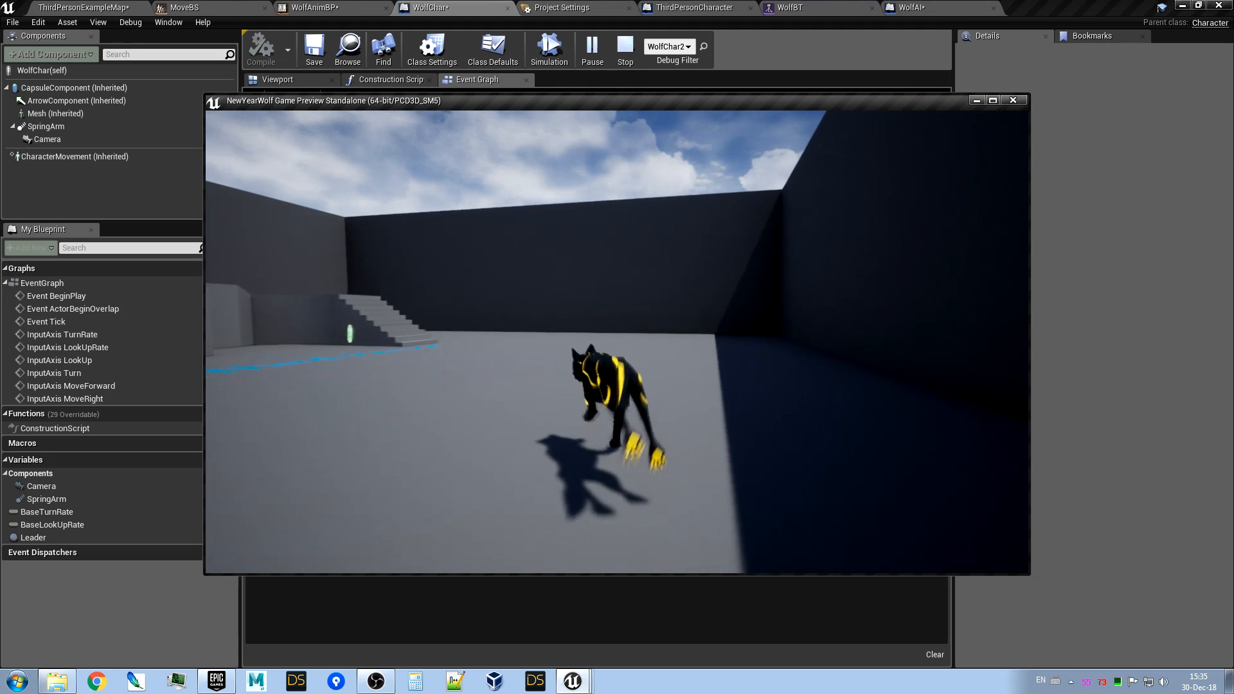
key(d)
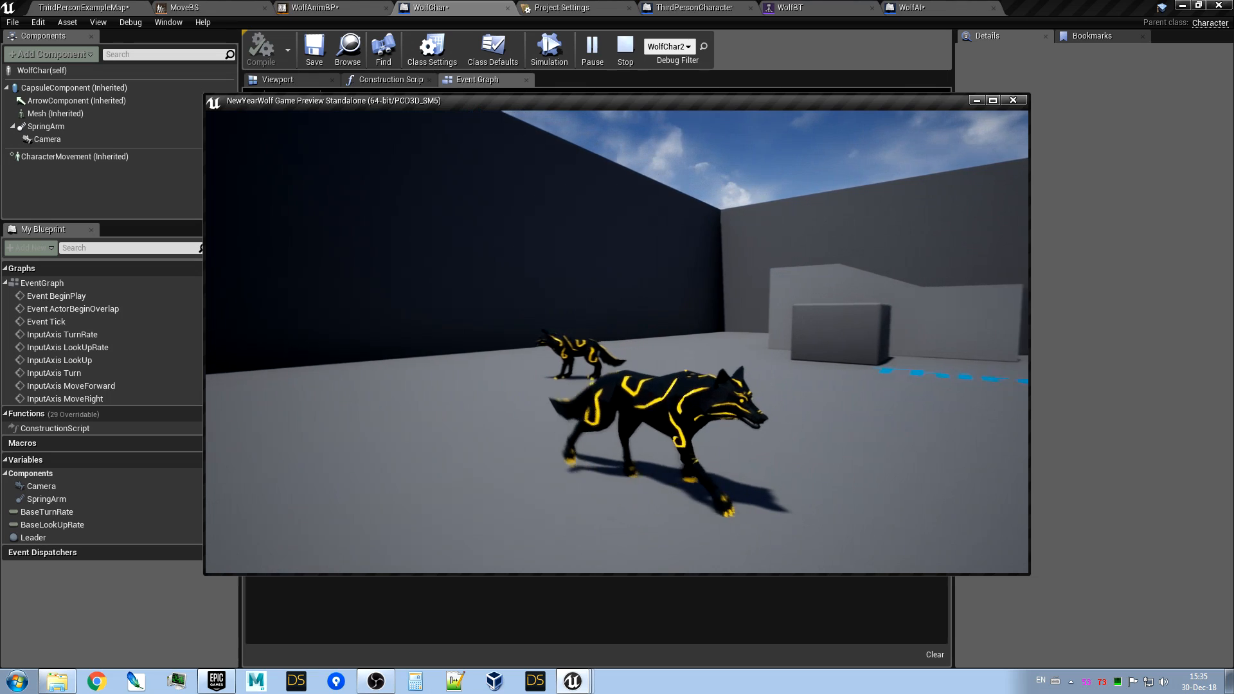
key(s)
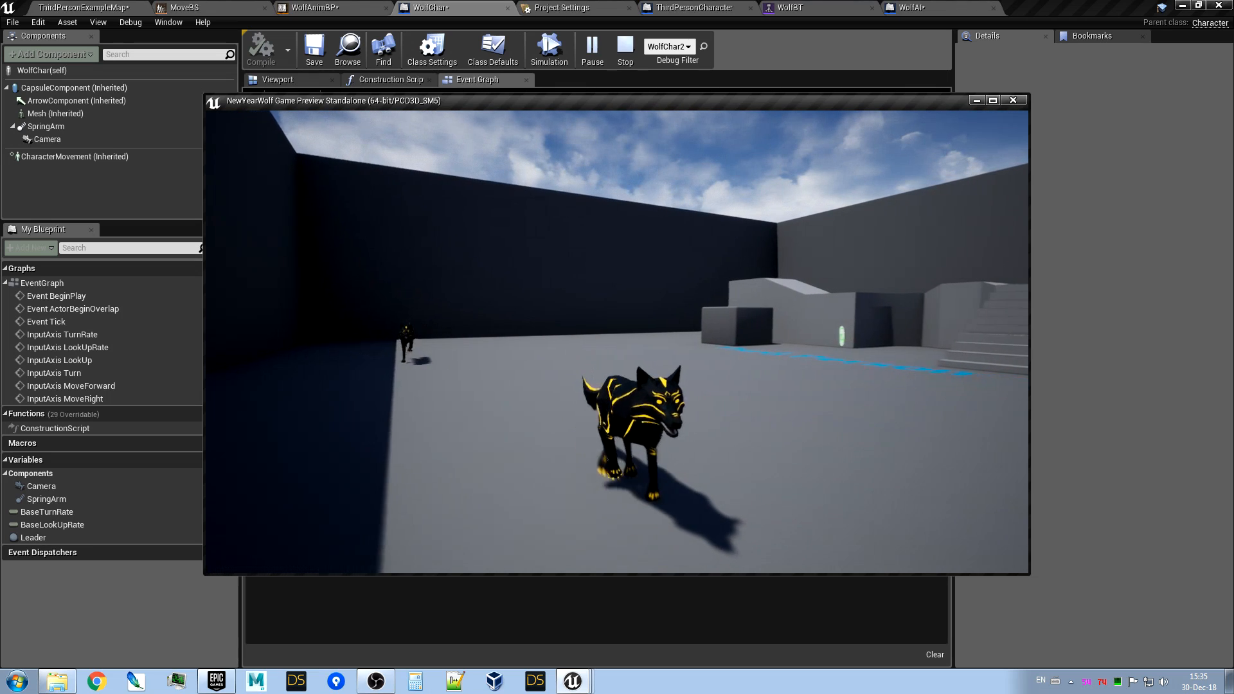
key(d)
key(d)
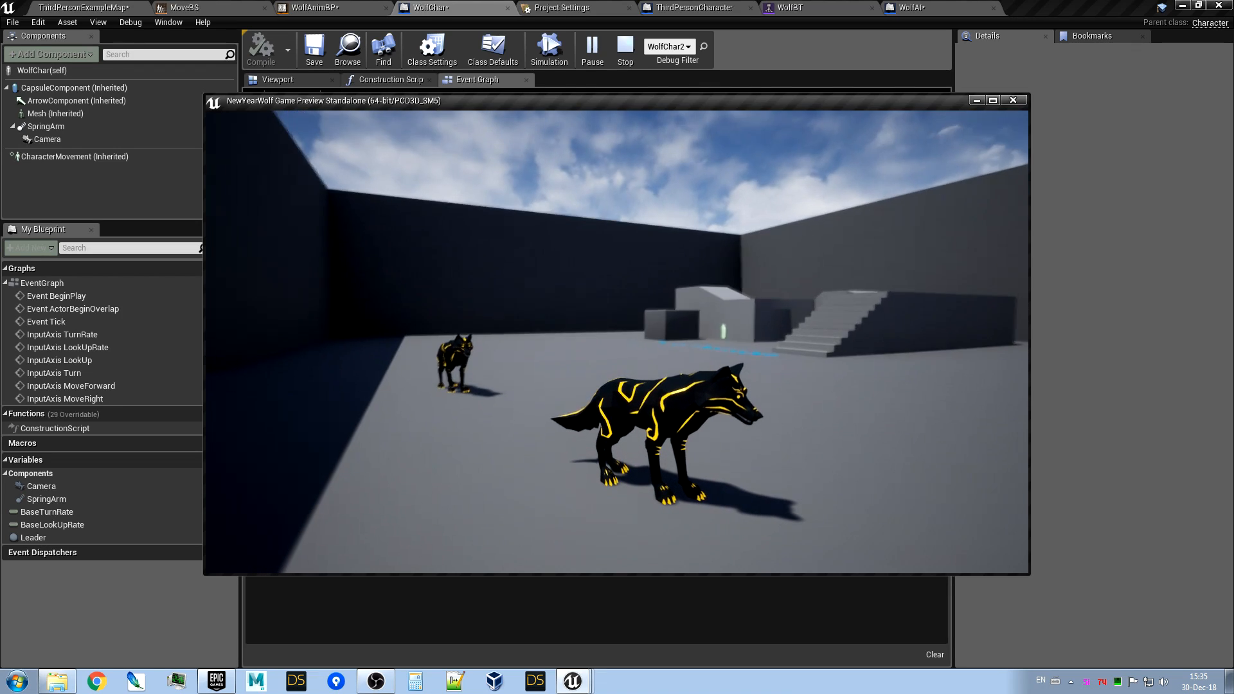
key(d)
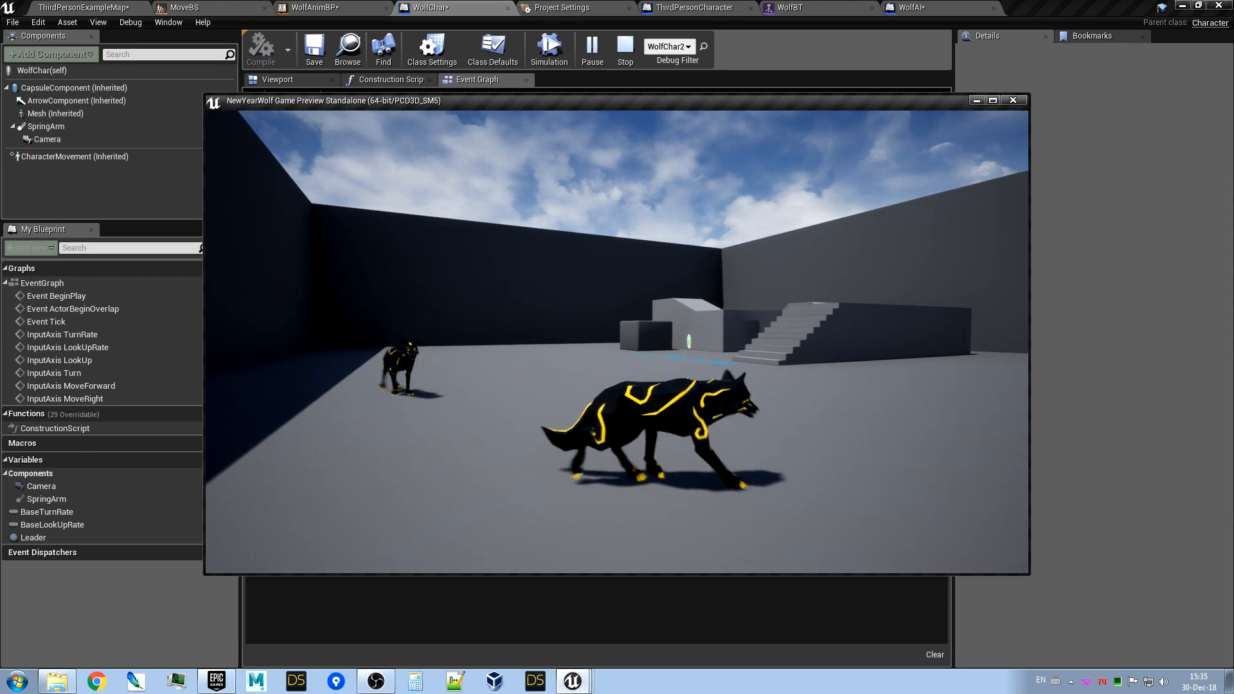
key(w)
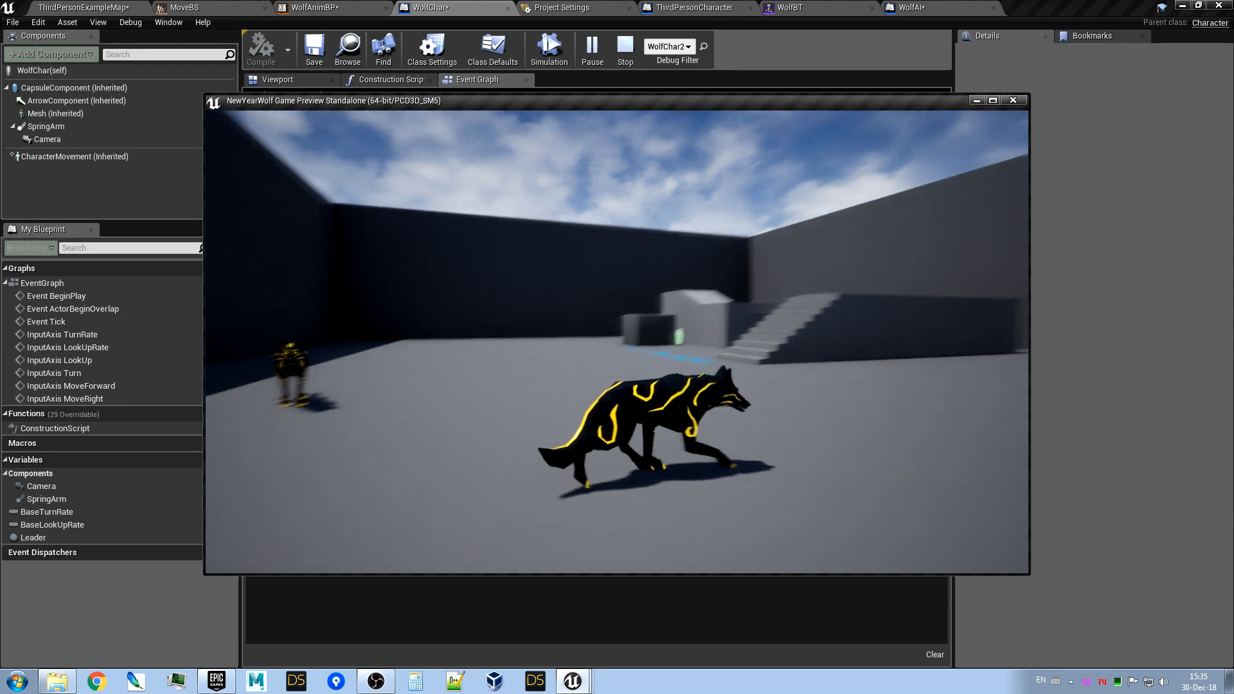
key(Escape)
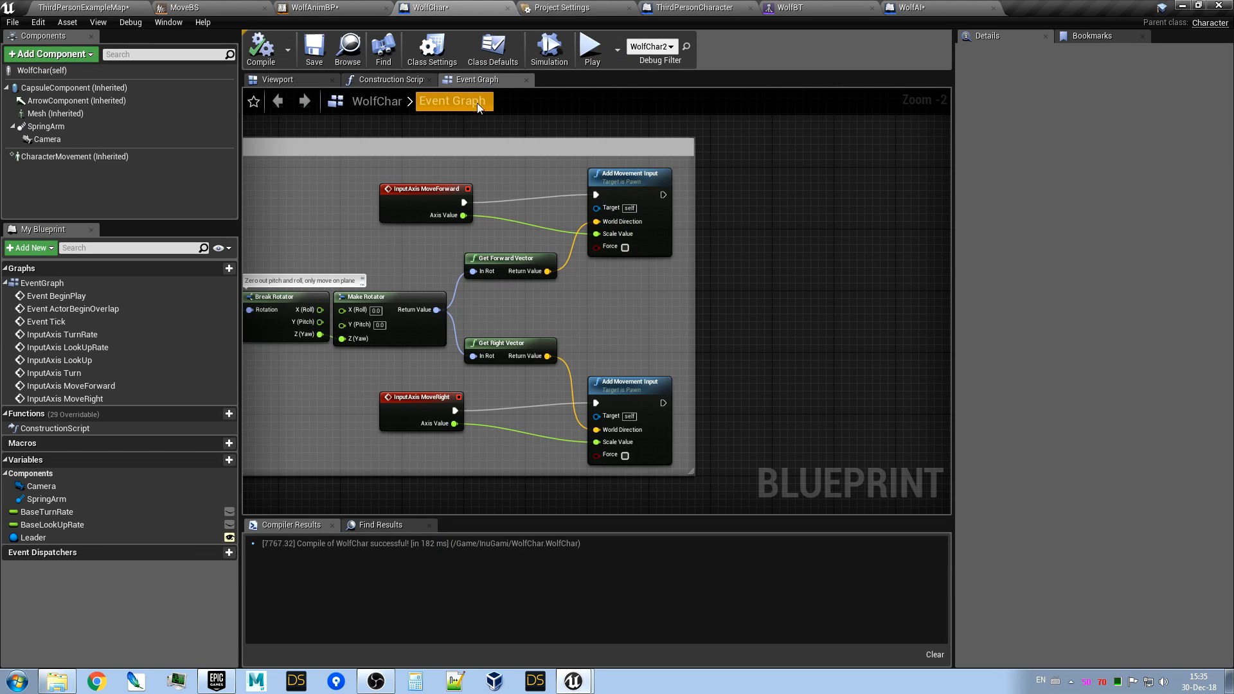
Add a Cooldown decorator to the Move To task in WolfBT and move the widened node away from Wait.
click(804, 9)
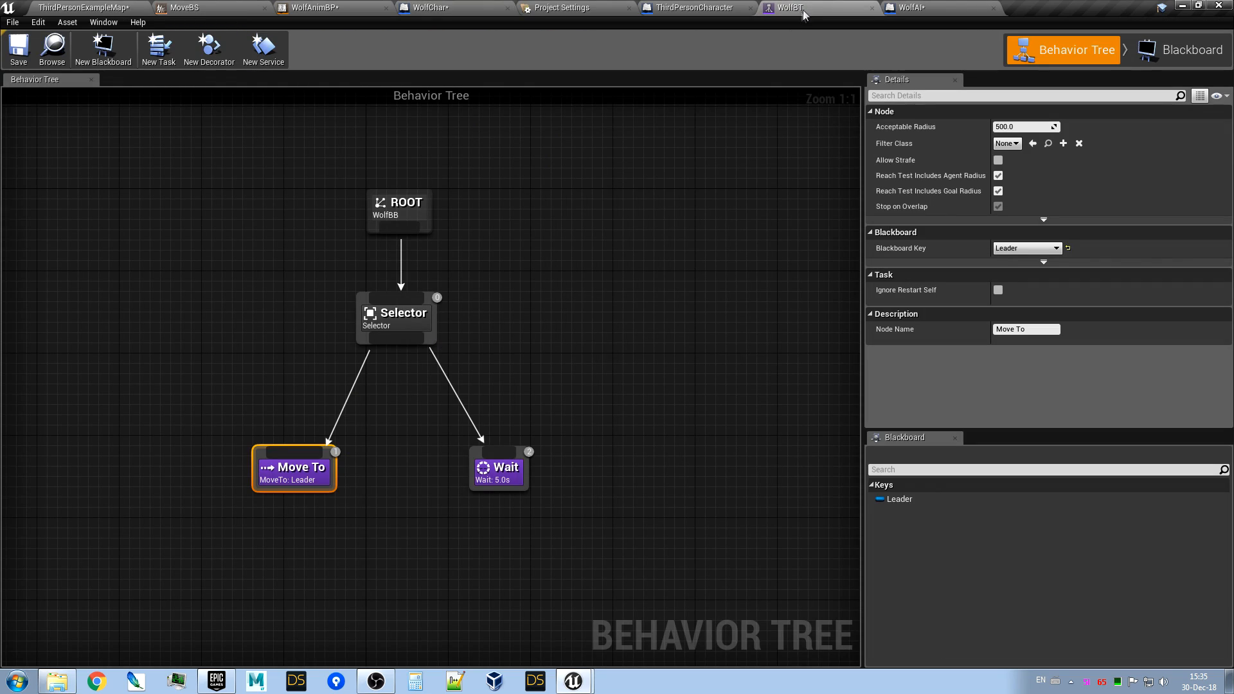
right_click(374, 383)
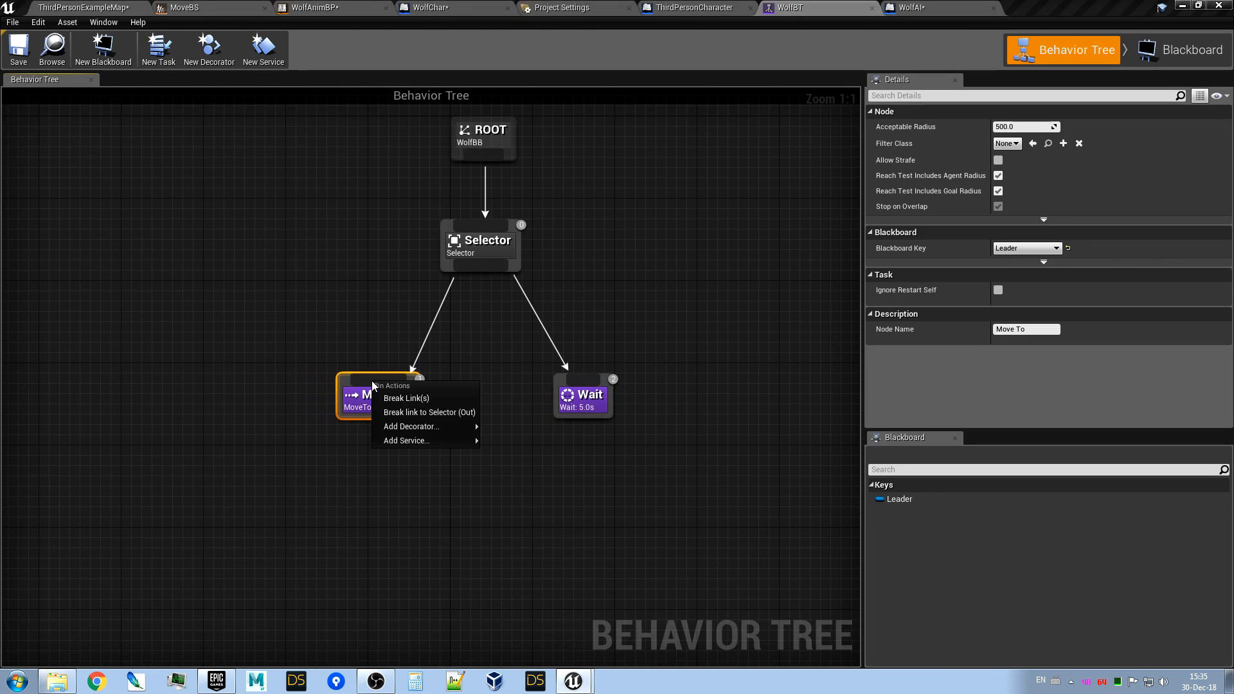
mouse_move(426, 427)
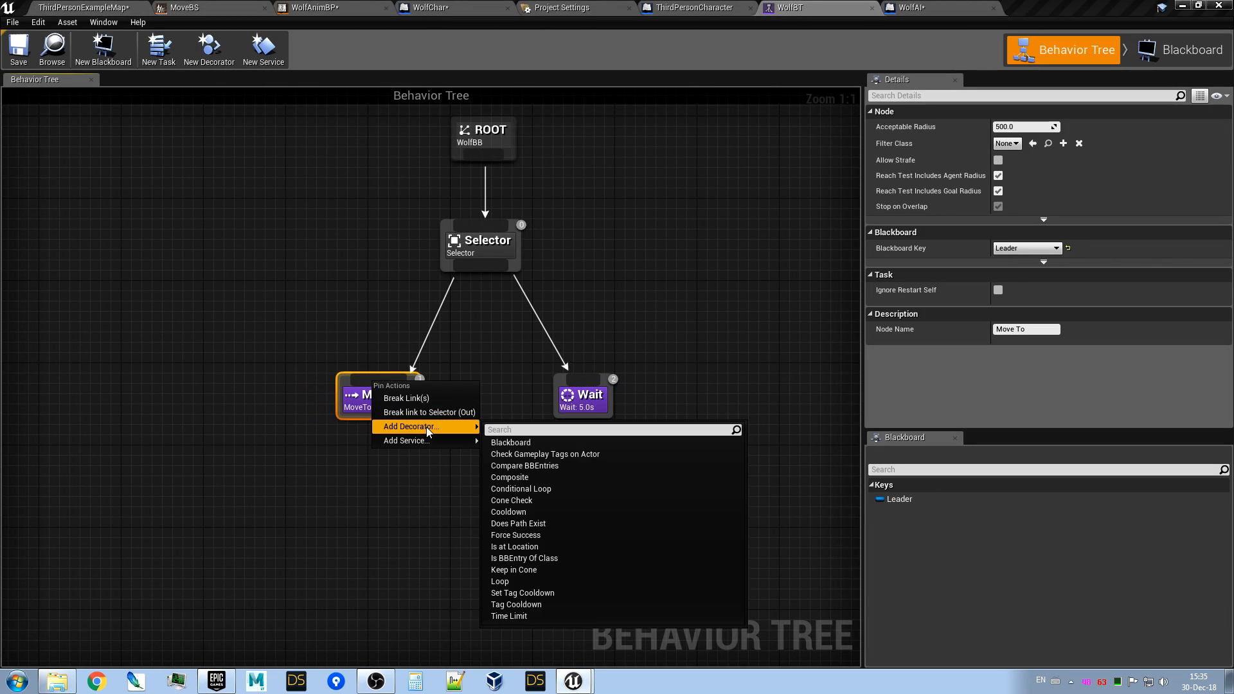
click(537, 512)
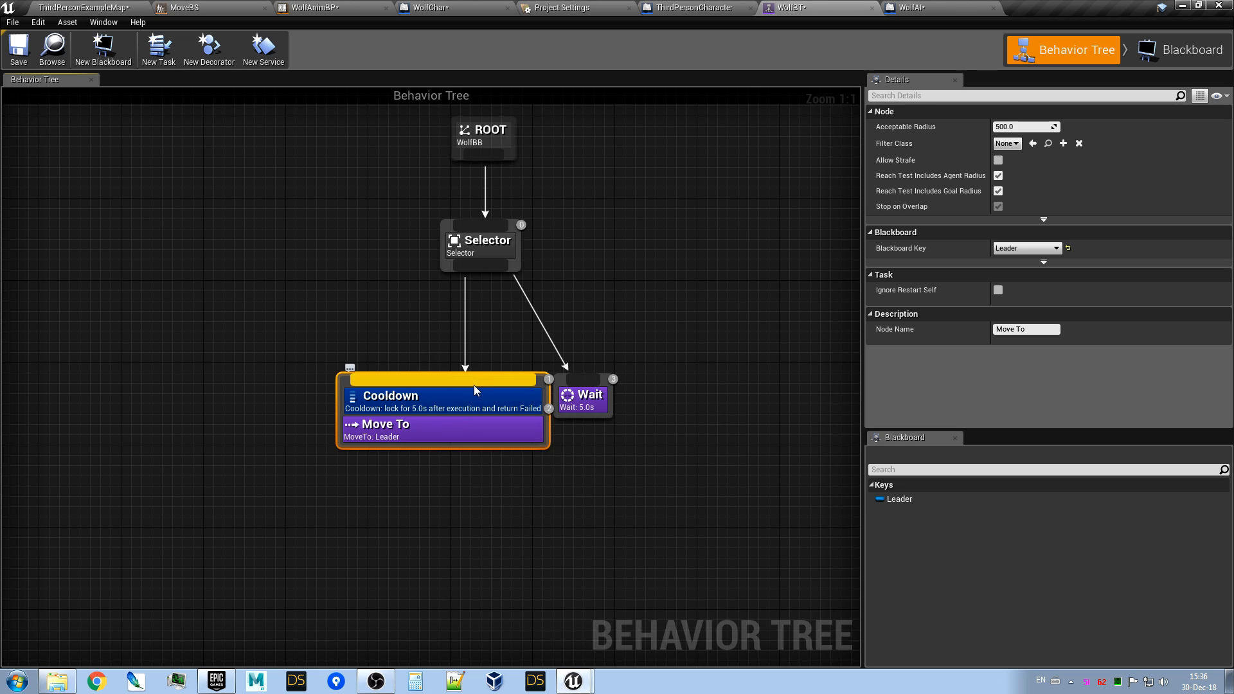
click(381, 400)
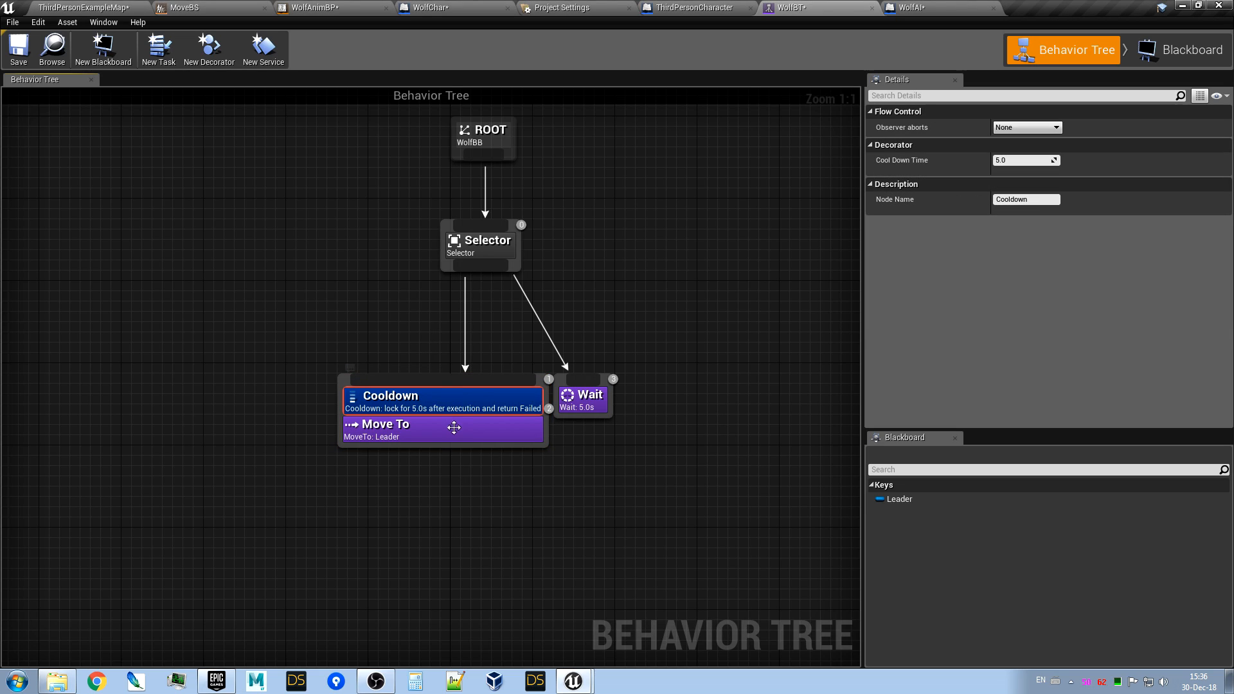
drag(448, 432, 390, 415)
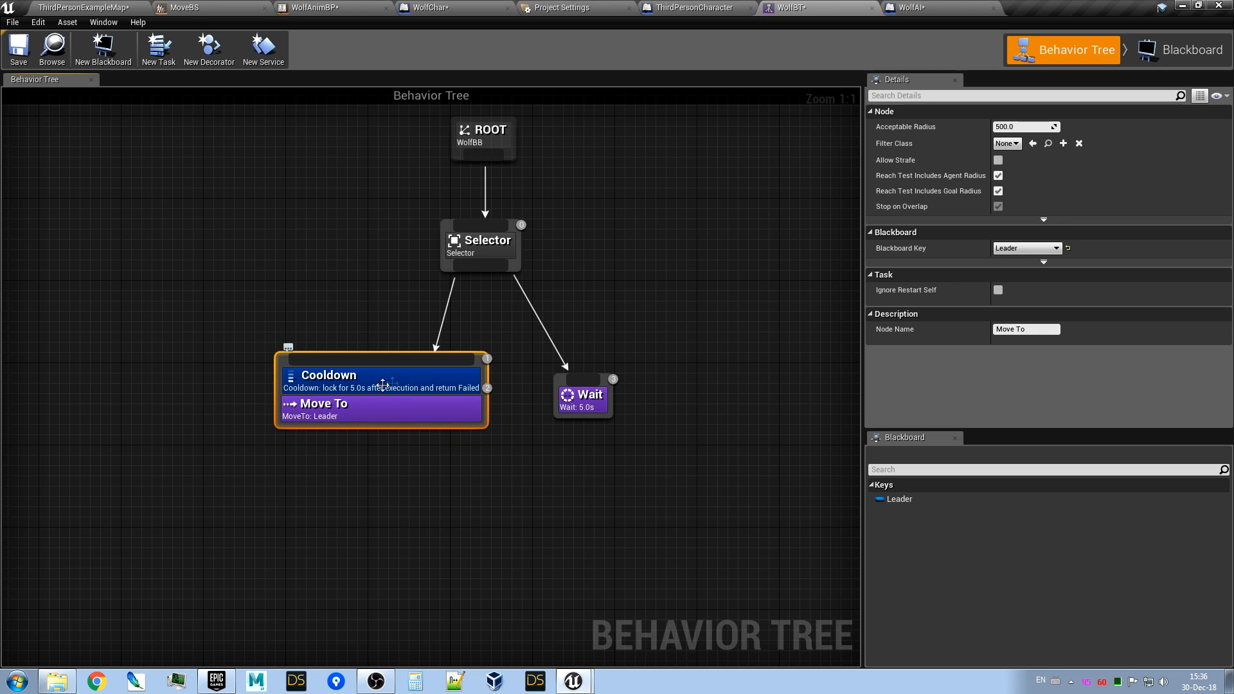
Set the Cooldown decorator's cool down time to 2.0 and save WolfBT.
click(425, 389)
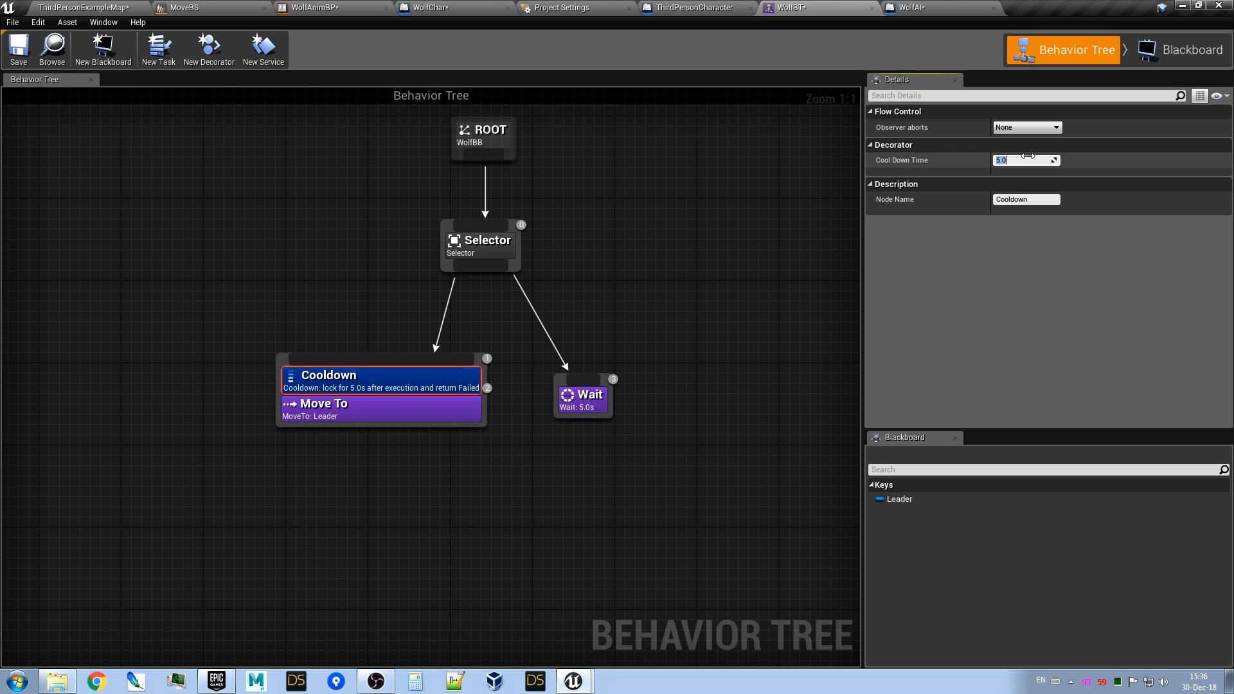
click(19, 52)
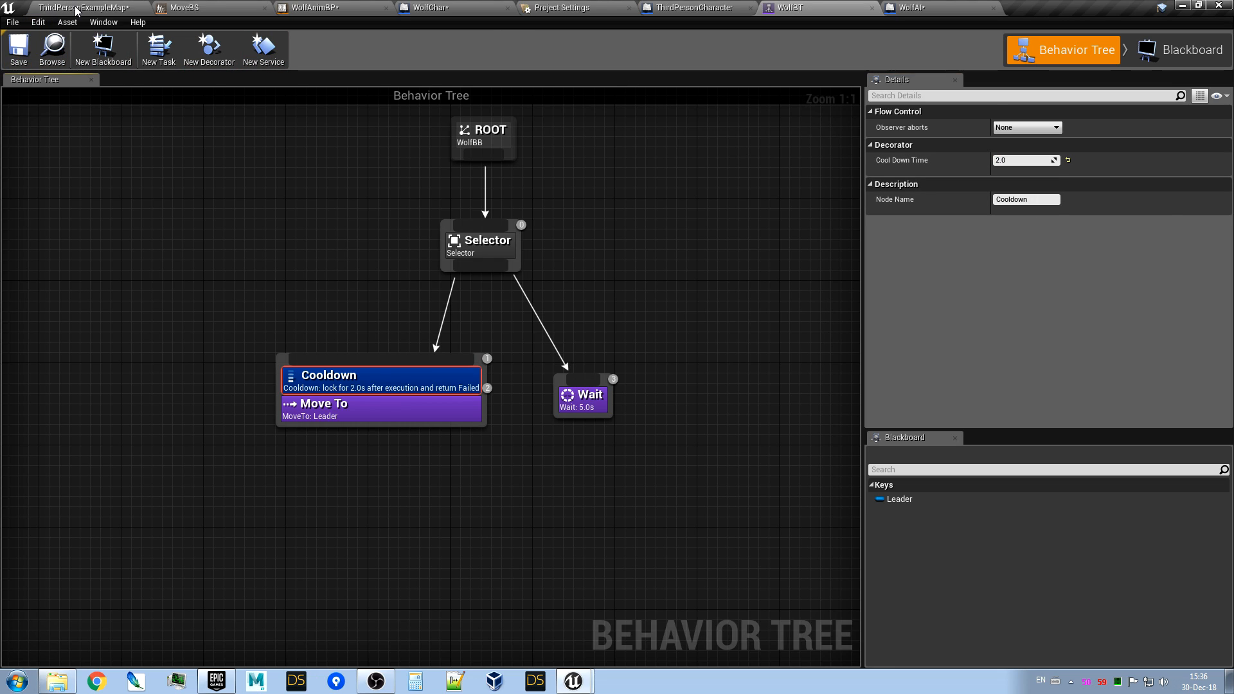
Play the level and run the player wolf in several directions to test following with the 2-second cooldown, ending the play session when done.
click(75, 9)
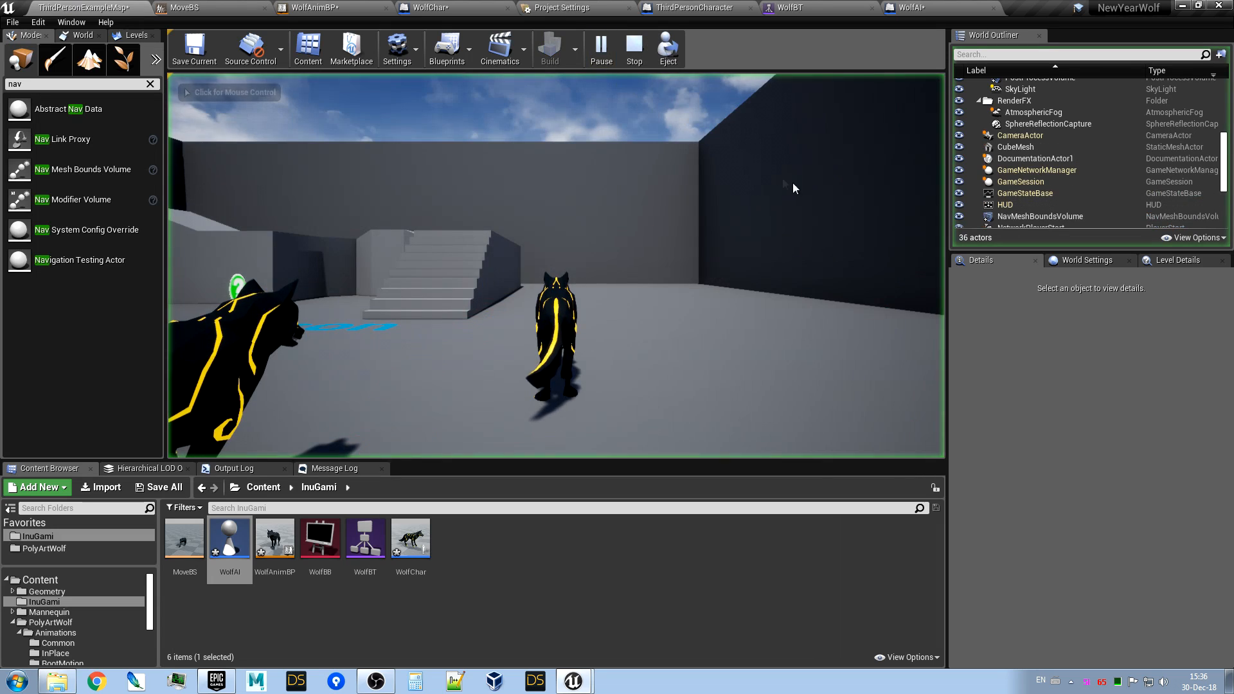
click(783, 183)
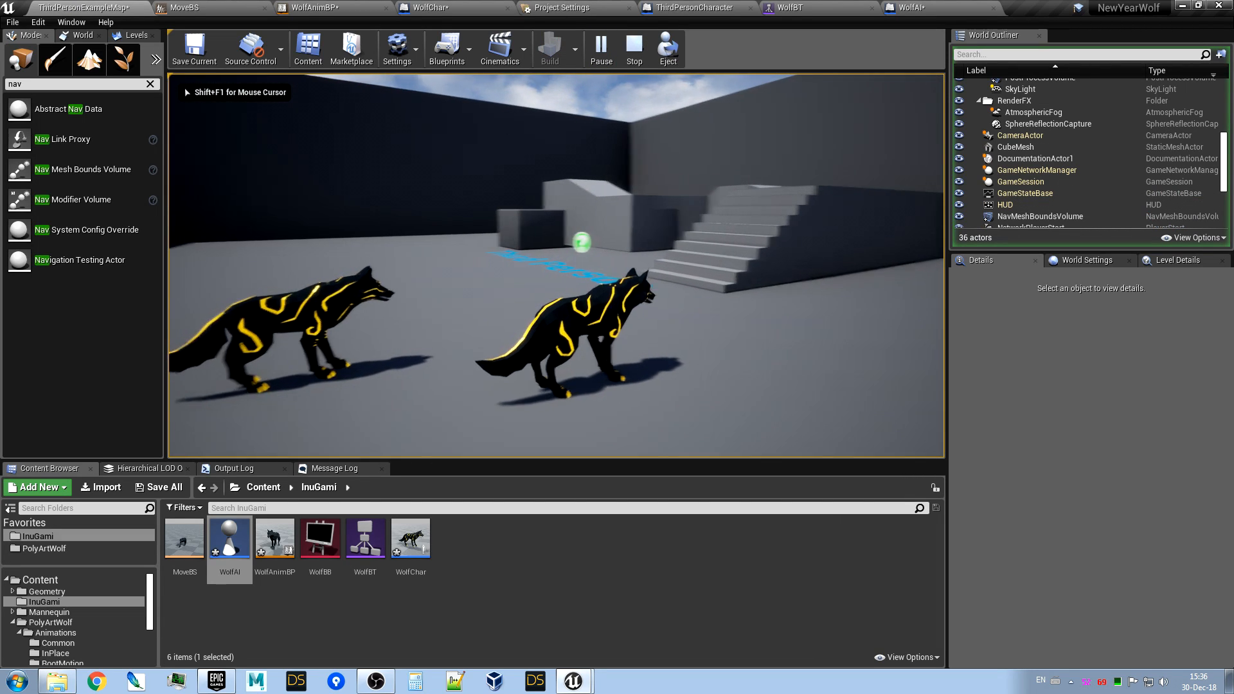
key(w)
key(s)
key(s)
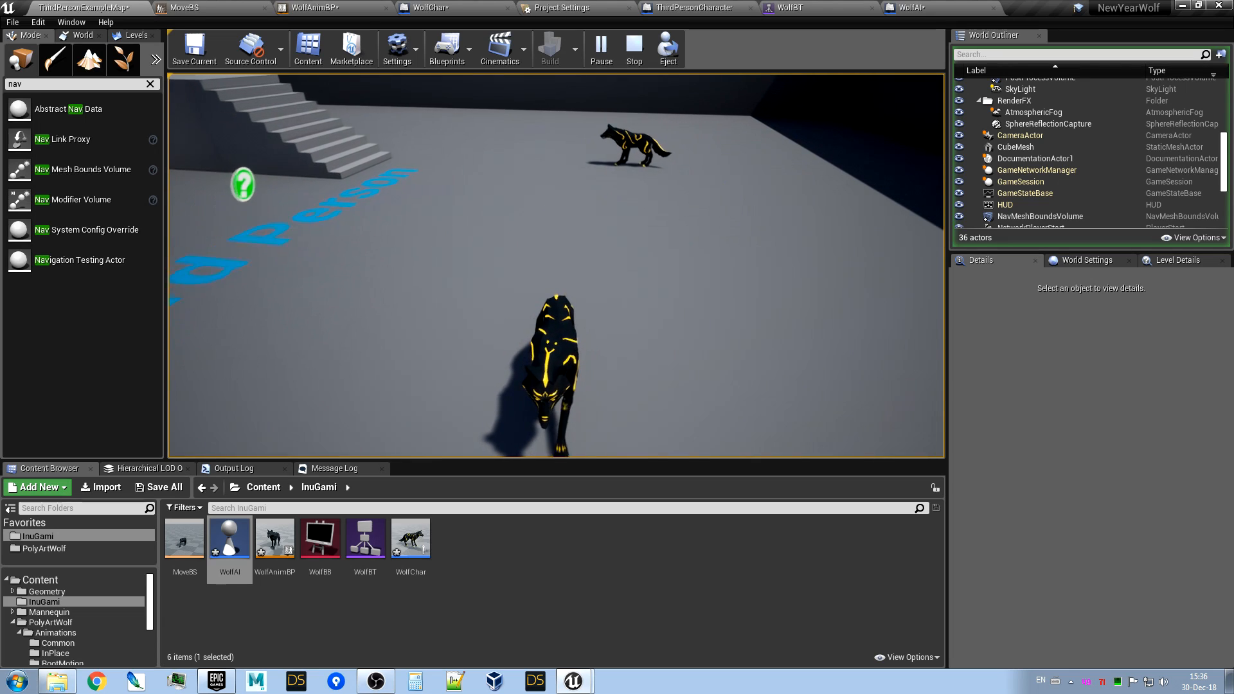
key(s)
key(s)
key(d)
key(s)
key(a)
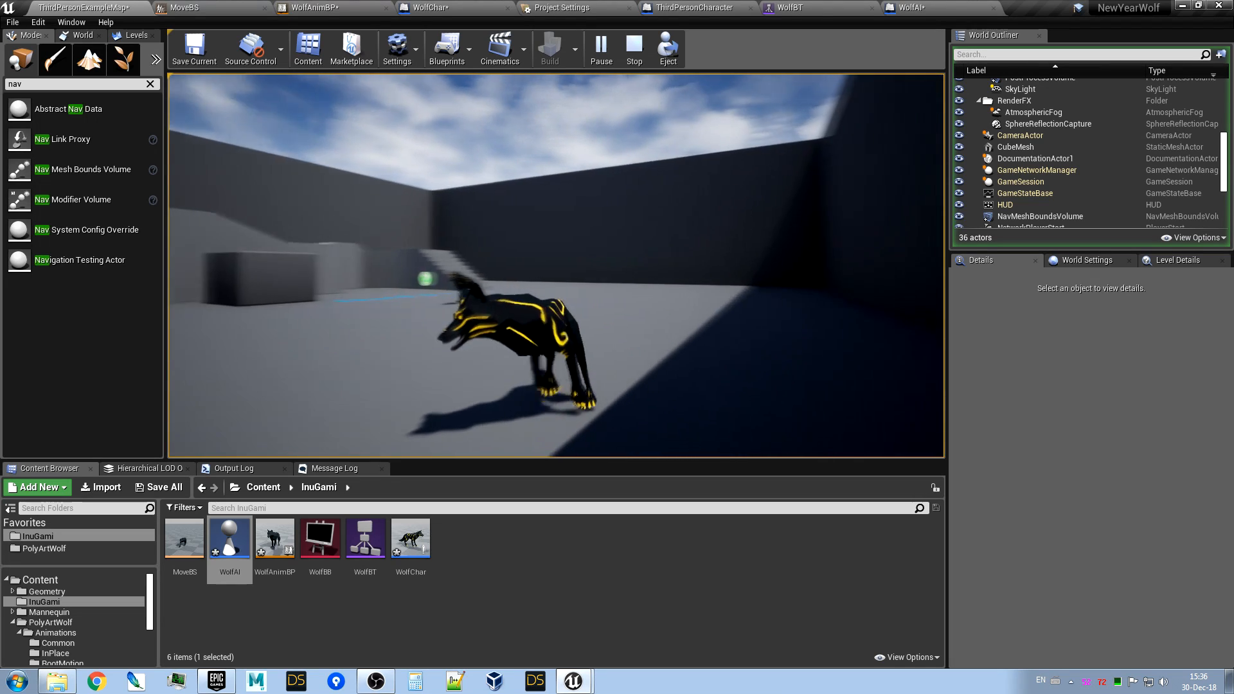
key(a)
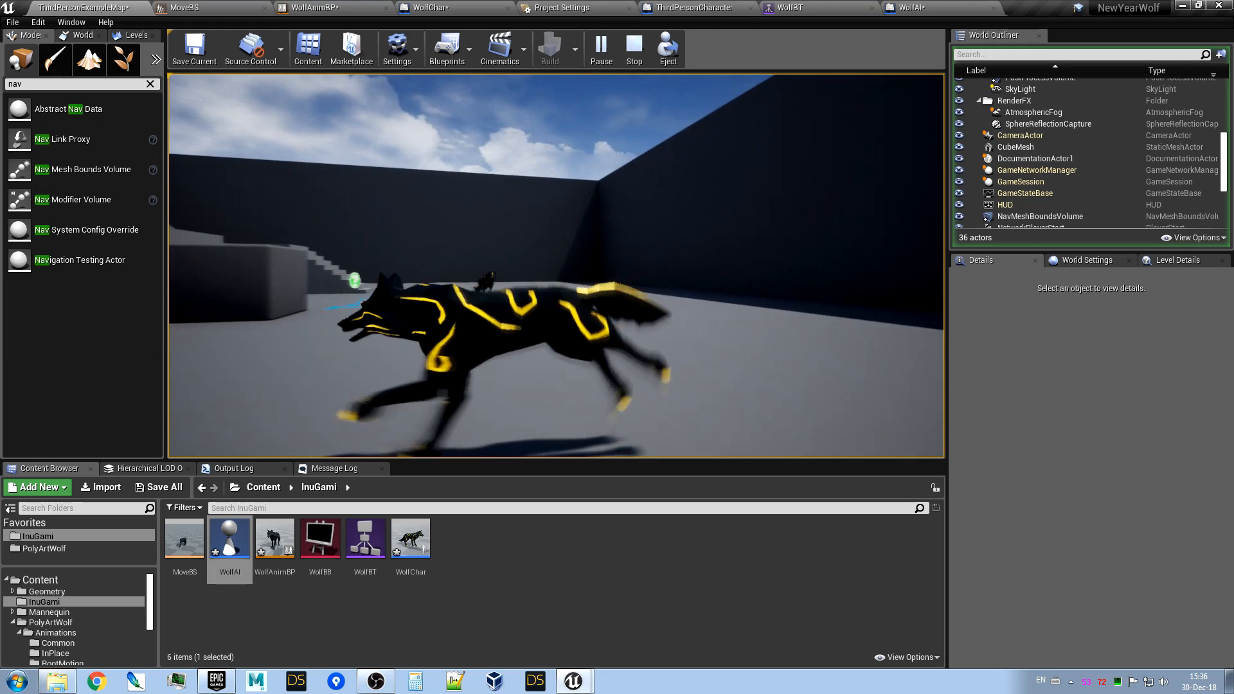
key(a)
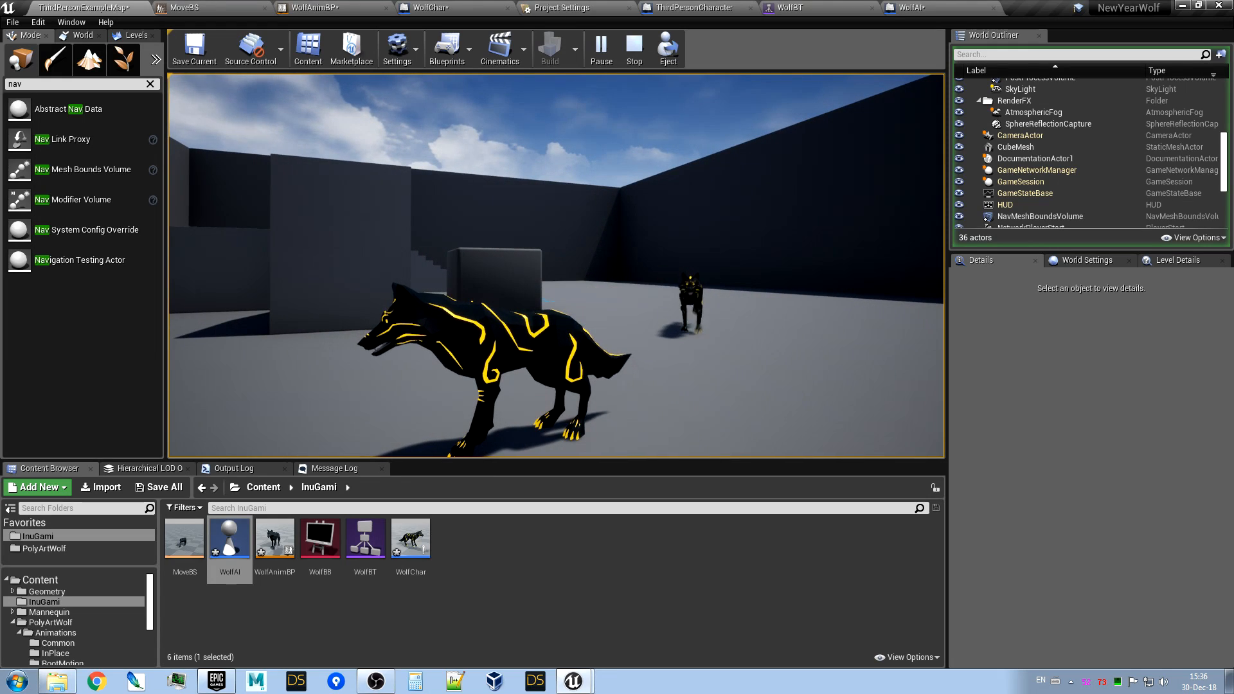
key(a)
key(a)
key(s)
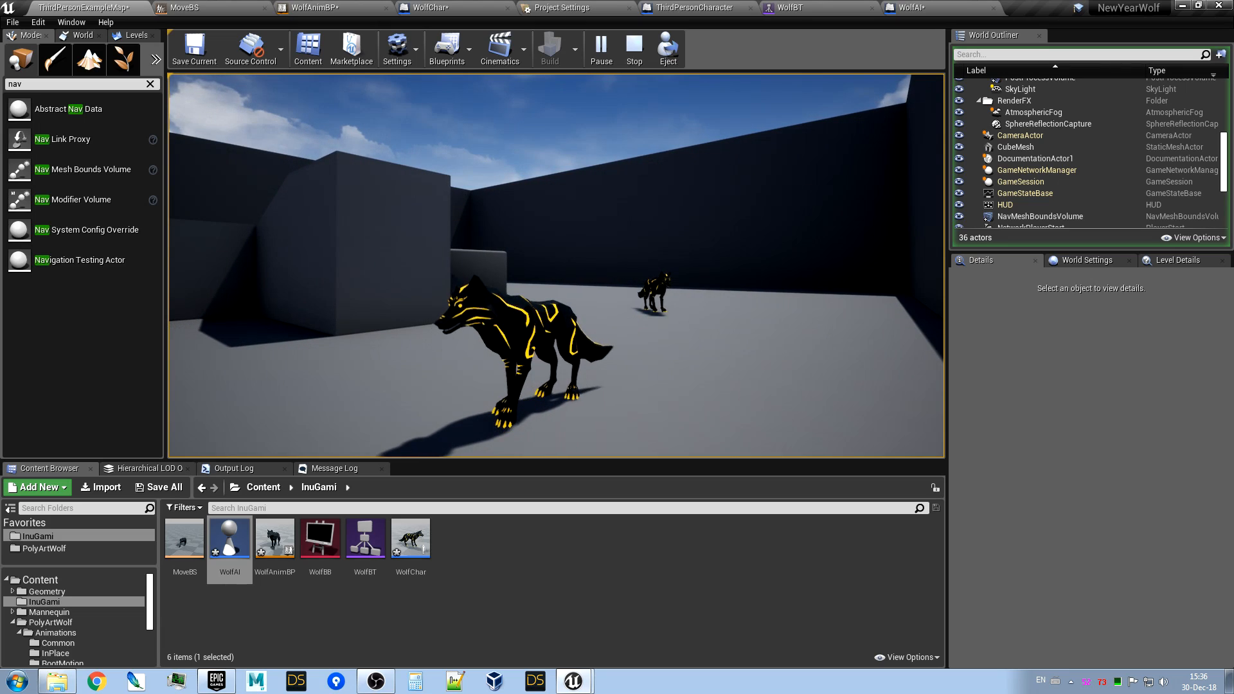
key(Escape)
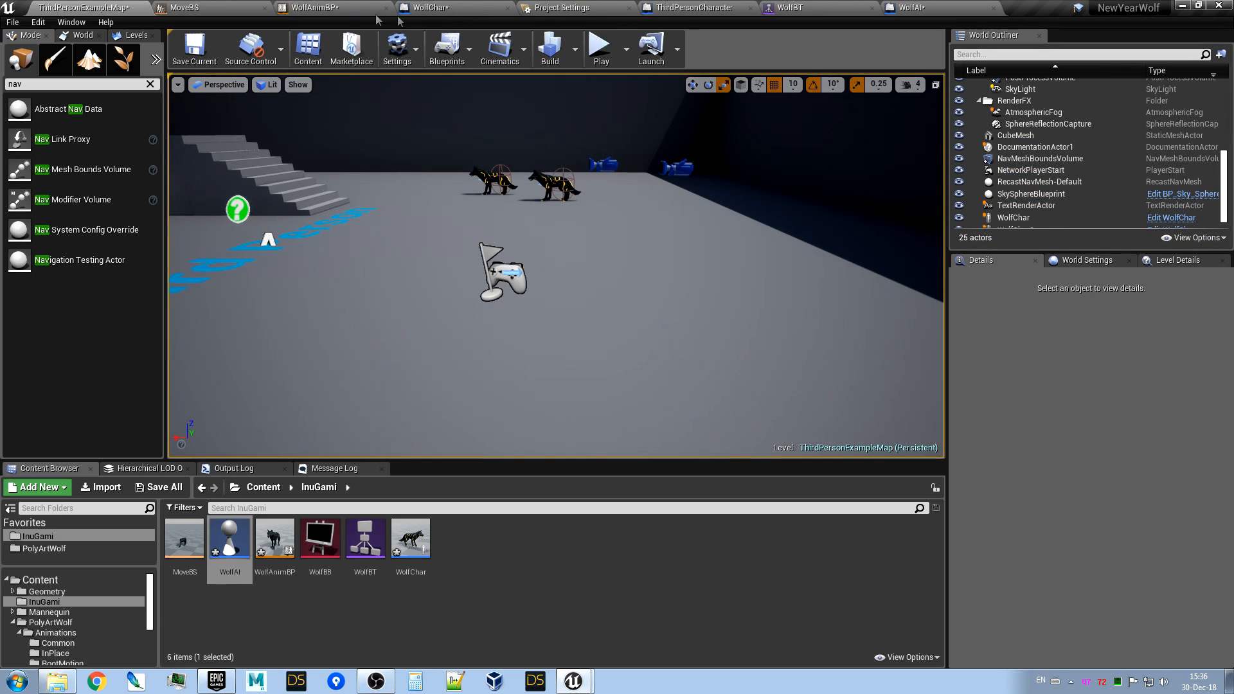
In the other wolf project's WolfBT, set the Move To task's blackboard key to SelfActor and examine the Is At Location and Cooldown decorators.
click(816, 13)
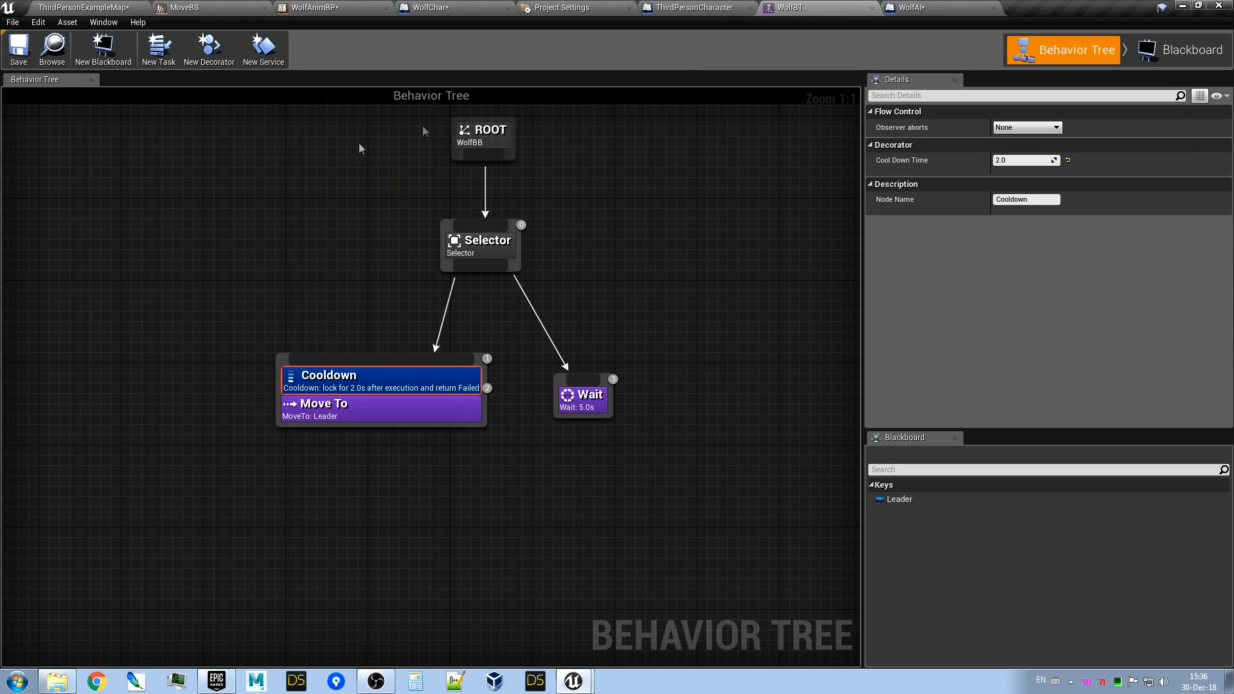
right_drag(646, 252, 616, 292)
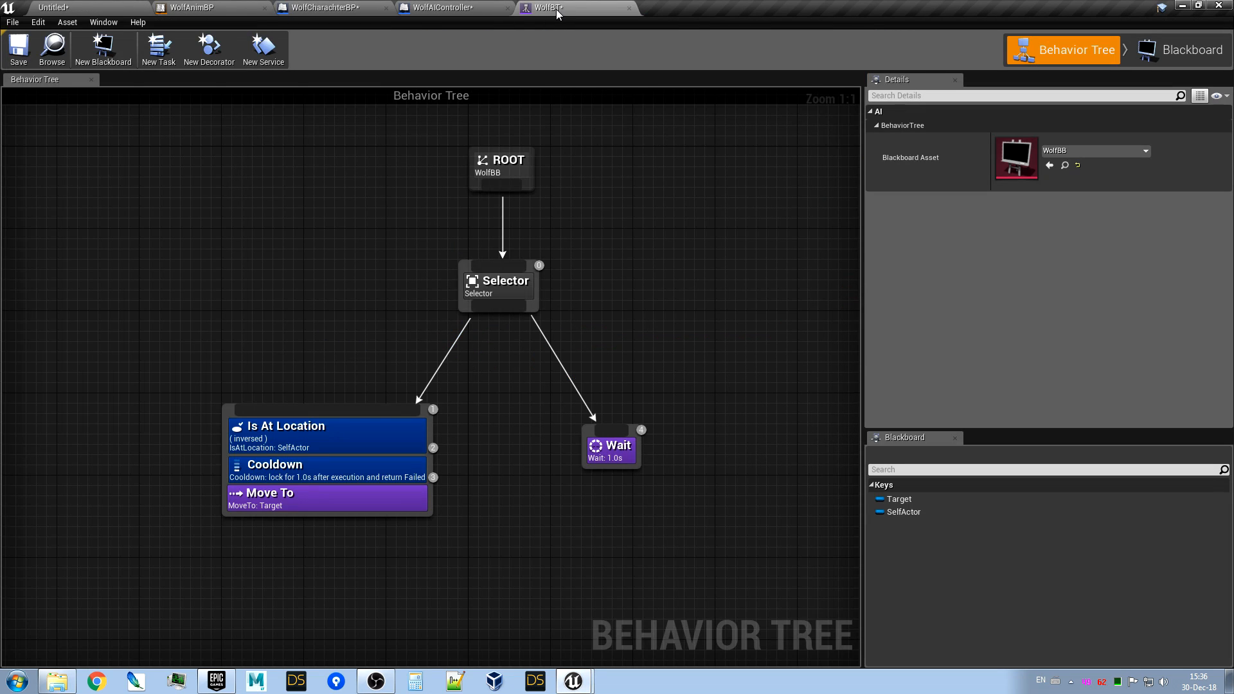
click(550, 8)
right_drag(550, 453, 505, 451)
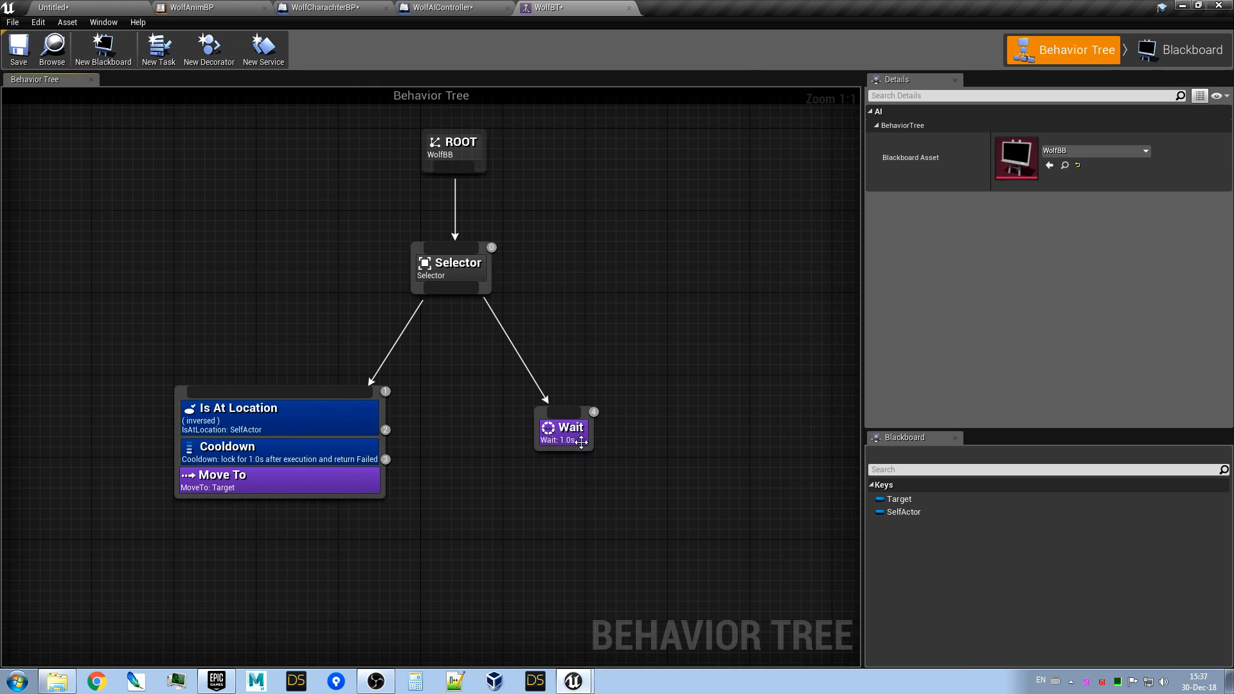
click(280, 485)
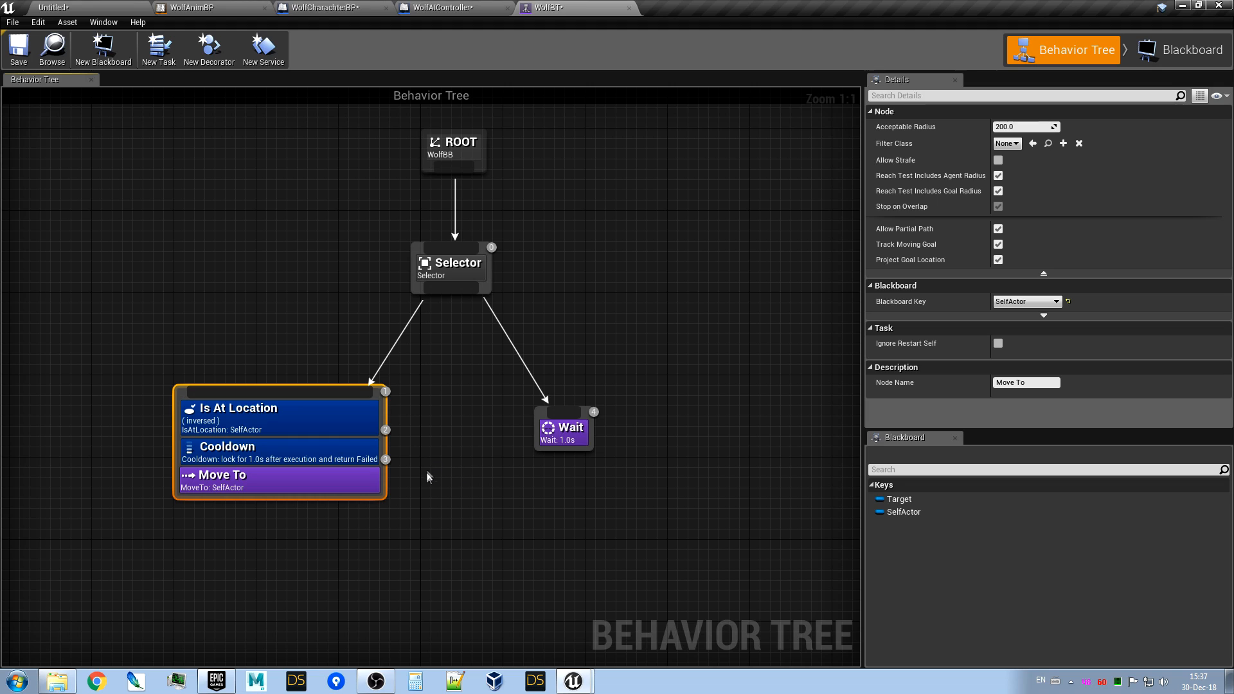
scroll(267, 487, up, 1)
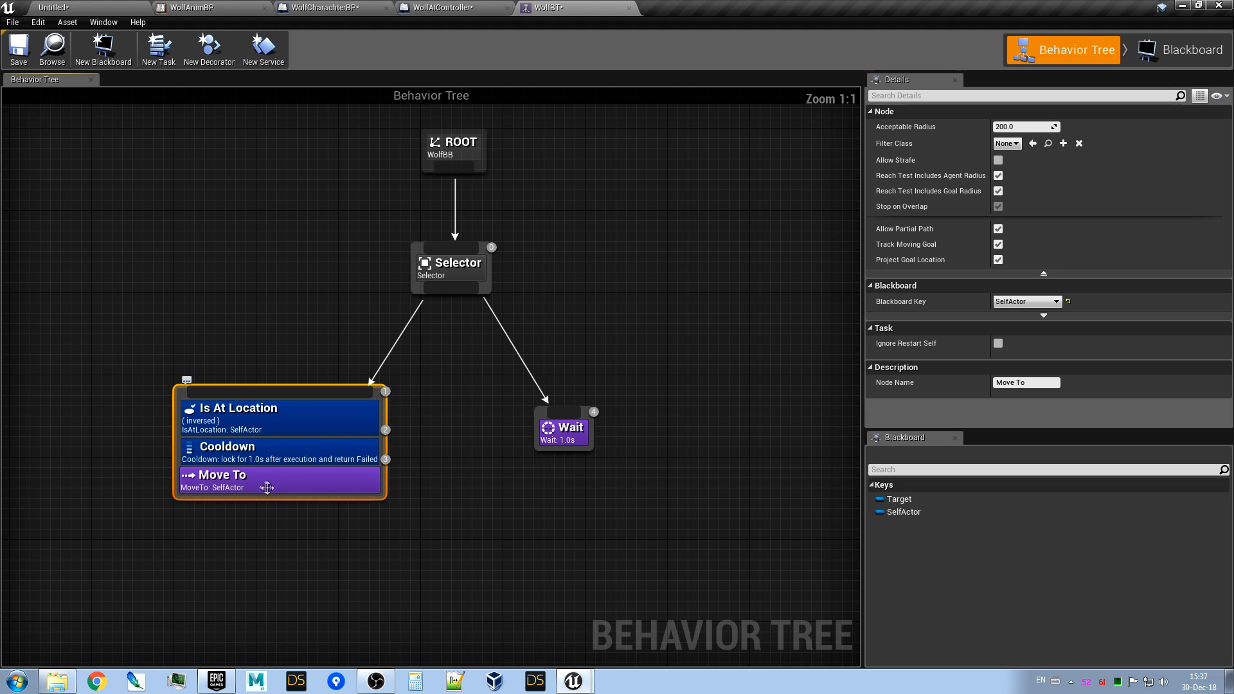
click(268, 421)
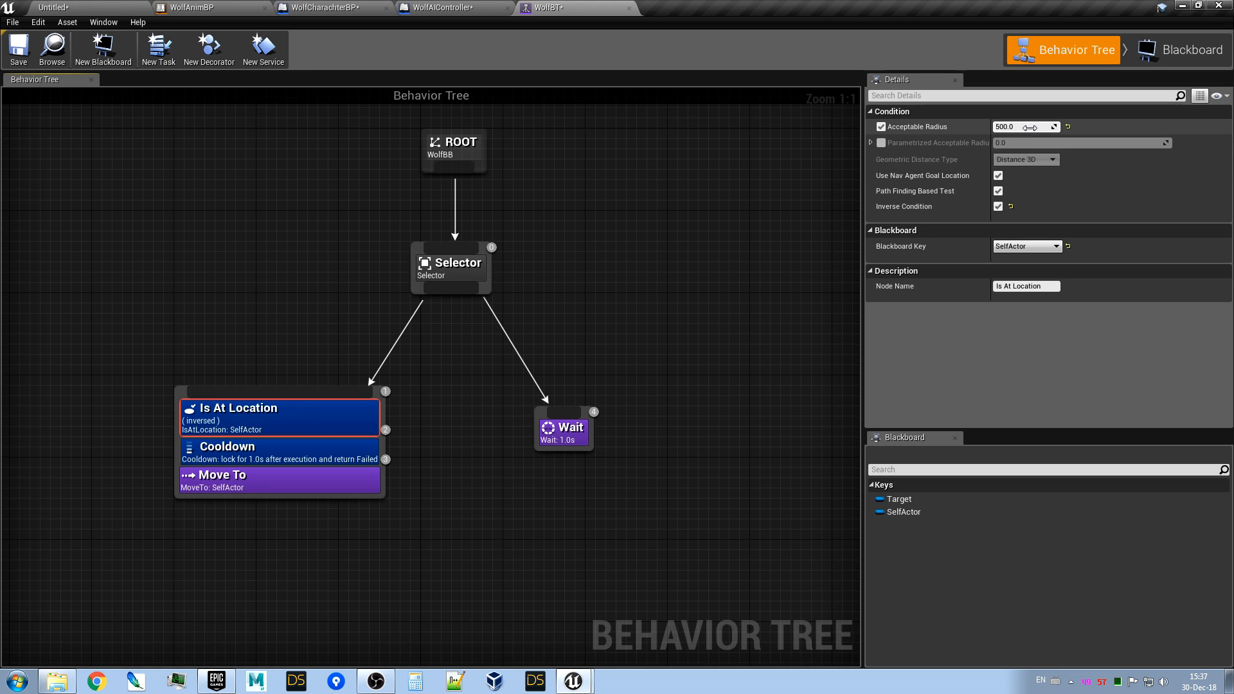
click(292, 454)
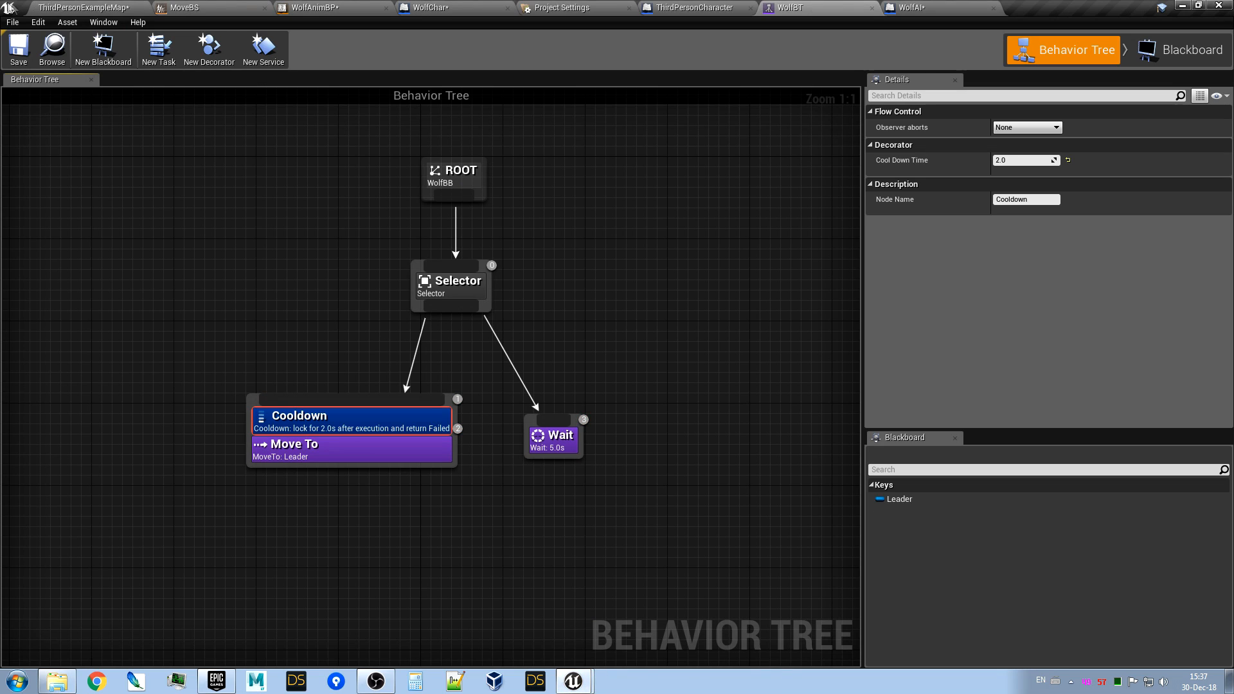
Return to ThirdPersonExampleMap and examine the two placed wolves up close from several angles in the level viewport.
click(76, 5)
right_drag(611, 260, 543, 252)
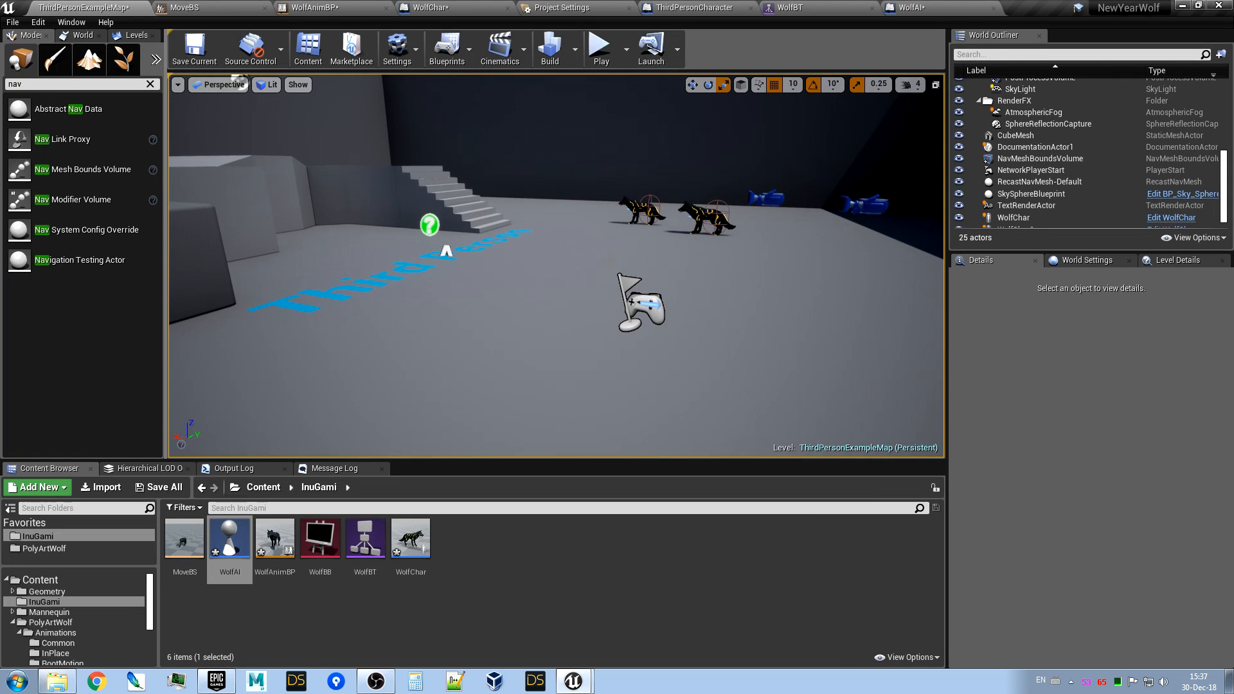
key(w)
right_drag(718, 330, 545, 281)
key(s)
key(a)
key(s)
key(e)
key(s)
key(d)
key(e)
key(a)
key(a)
key(a)
key(w)
key(s)
key(d)
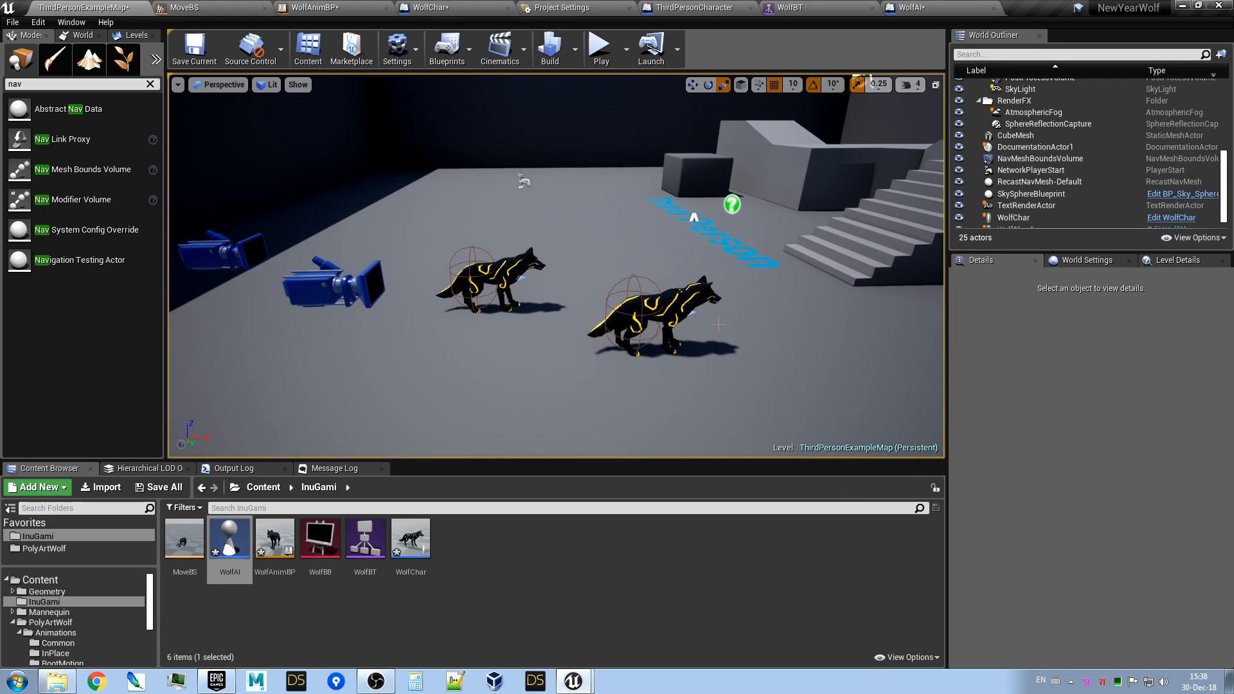